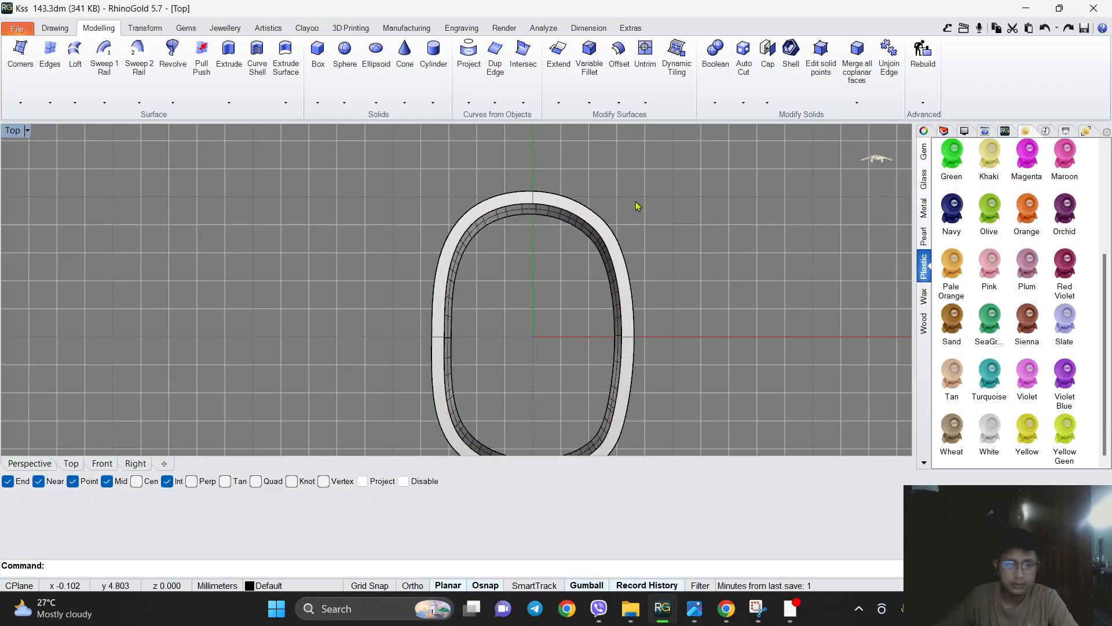
# Turn on the gem org layer and Layer 01 so the loose diamonds show beside the reference photo.
pyautogui.scroll(12, 498, 269)
pyautogui.scroll(-10, 499, 284)
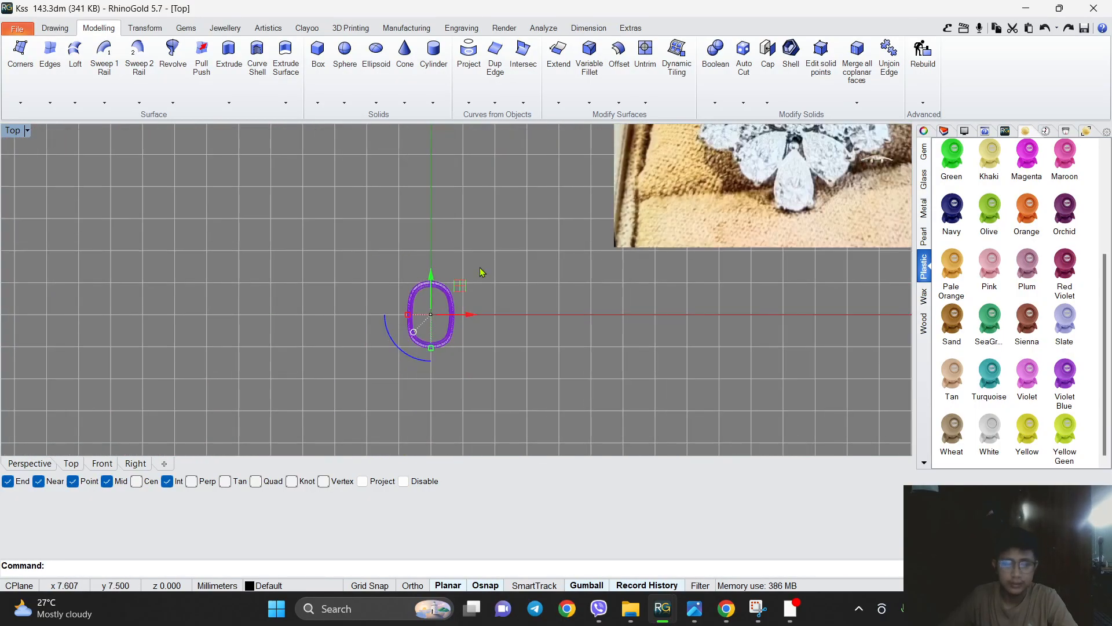
pyautogui.scroll(10, 636, 235)
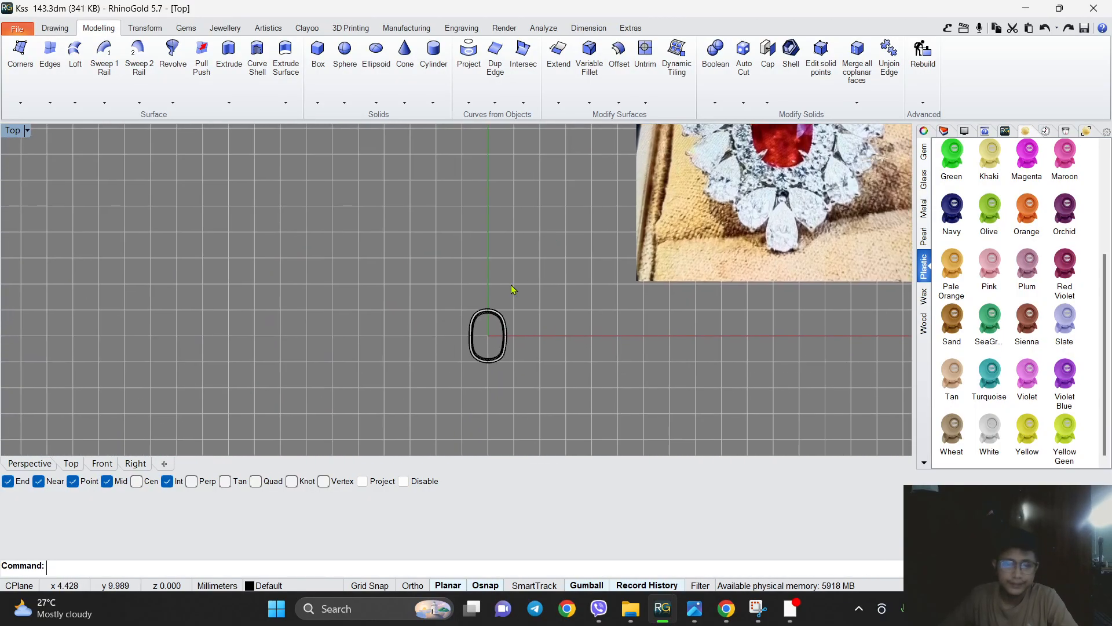
pyautogui.scroll(-5, 636, 235)
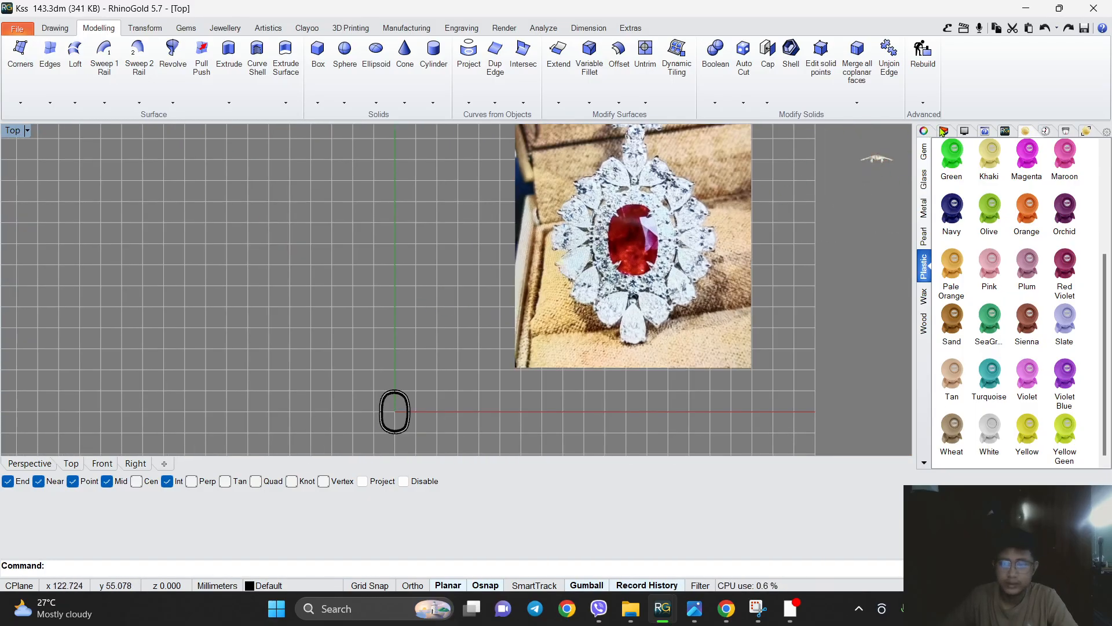
pyautogui.click(943, 131)
pyautogui.click(1048, 196)
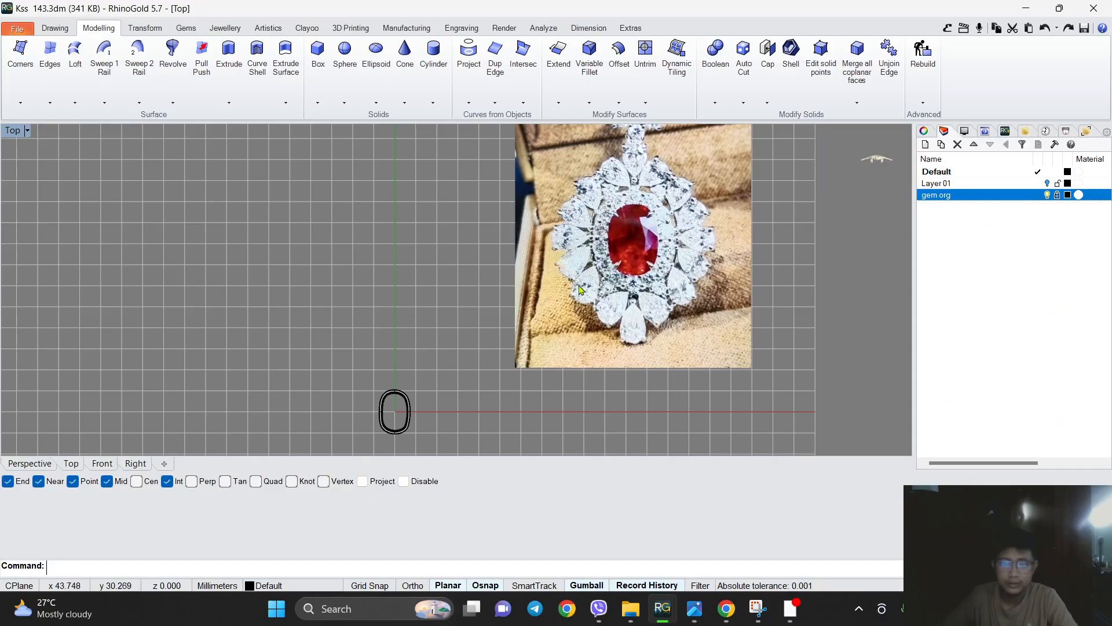
pyautogui.scroll(-5, 704, 339)
pyautogui.scroll(3, 579, 272)
pyautogui.click(828, 169)
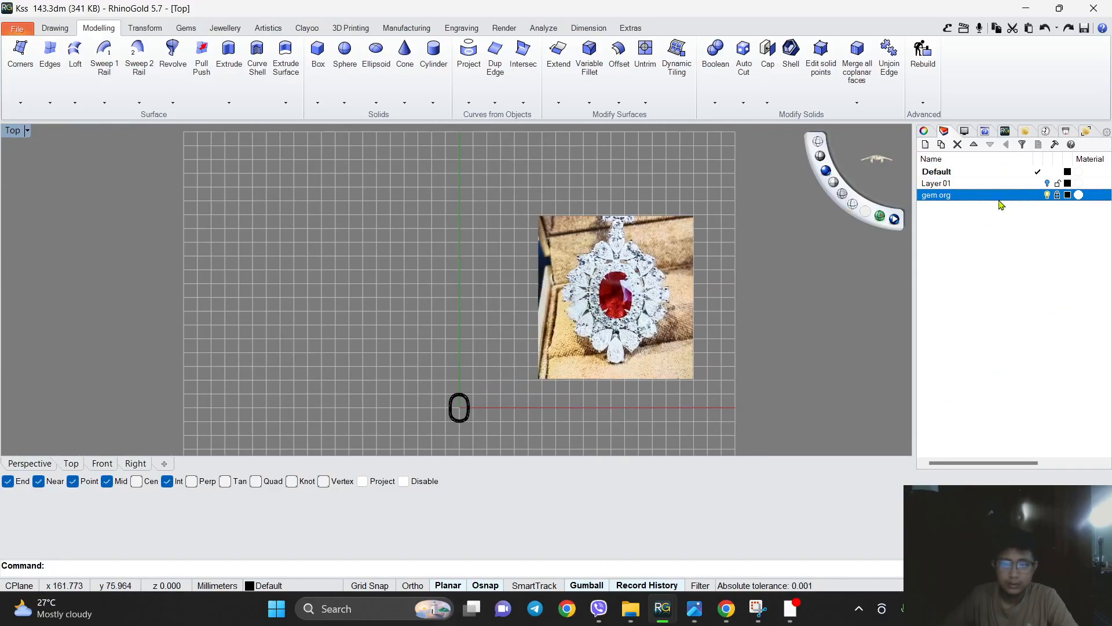
pyautogui.click(1048, 183)
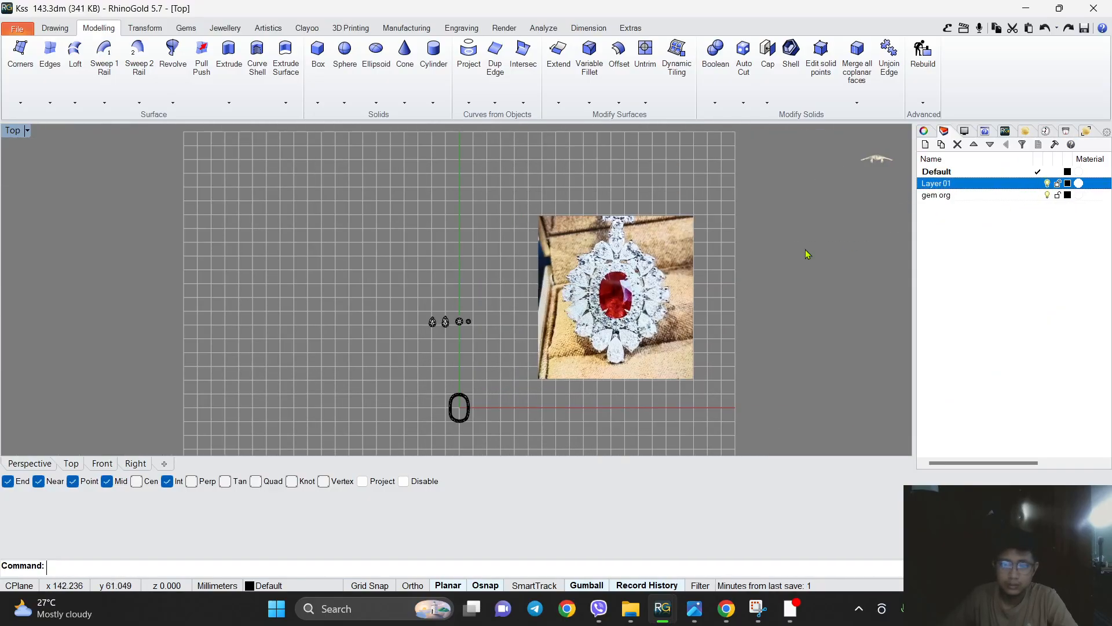
# Open the larger round diamond in Gem Studio to check its dimensions, then close the editor.
pyautogui.scroll(5, 500, 265)
pyautogui.scroll(-8, 477, 259)
pyautogui.moveTo(494, 253); pyautogui.dragTo(387, 300, button='right')
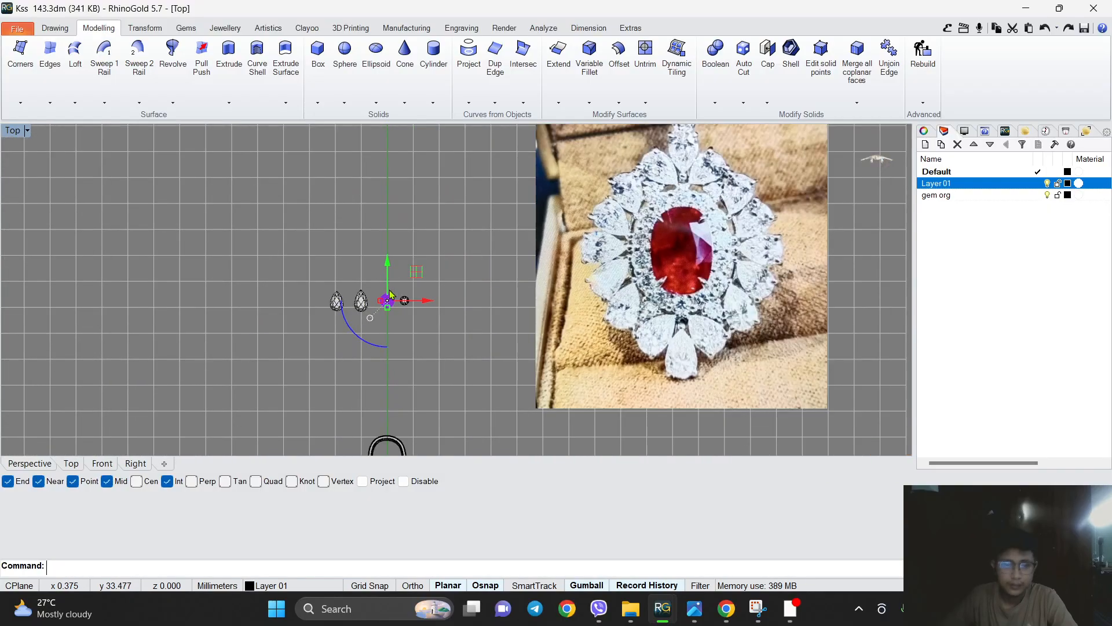
pyautogui.scroll(12, 386, 303)
pyautogui.middleClick(384, 301)
pyautogui.click(417, 380)
pyautogui.click(927, 435)
# Check the dimensions of the smaller round diamond in Gem Studio.
pyautogui.moveTo(405, 293); pyautogui.dragTo(712, 301, button='right')
pyautogui.scroll(3, 794, 304)
pyautogui.click(799, 303)
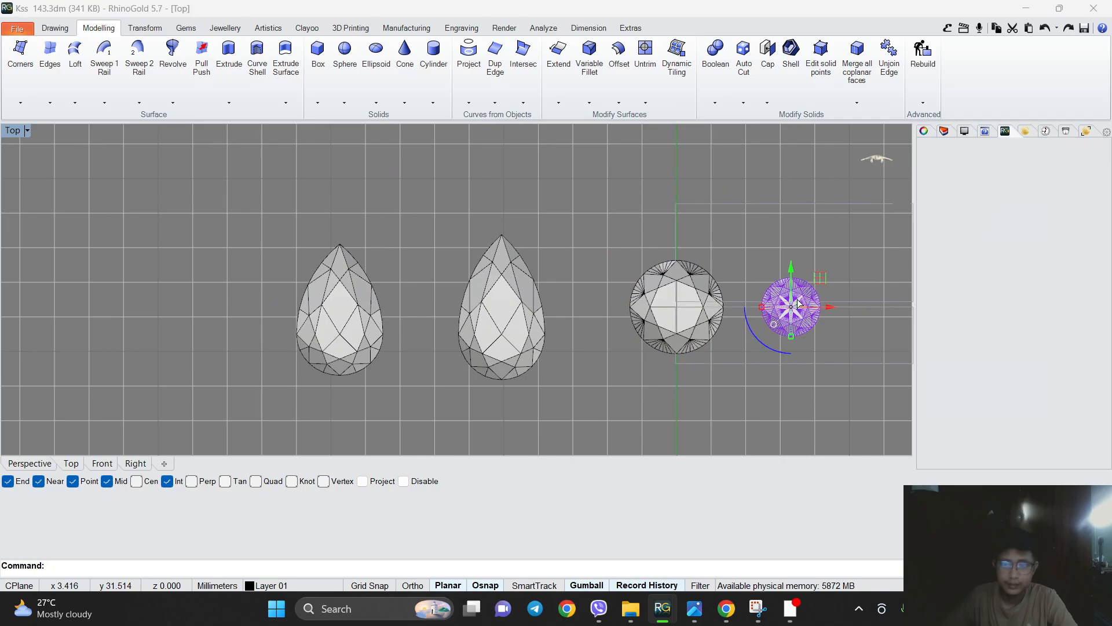
pyautogui.middleClick(798, 302)
pyautogui.click(798, 381)
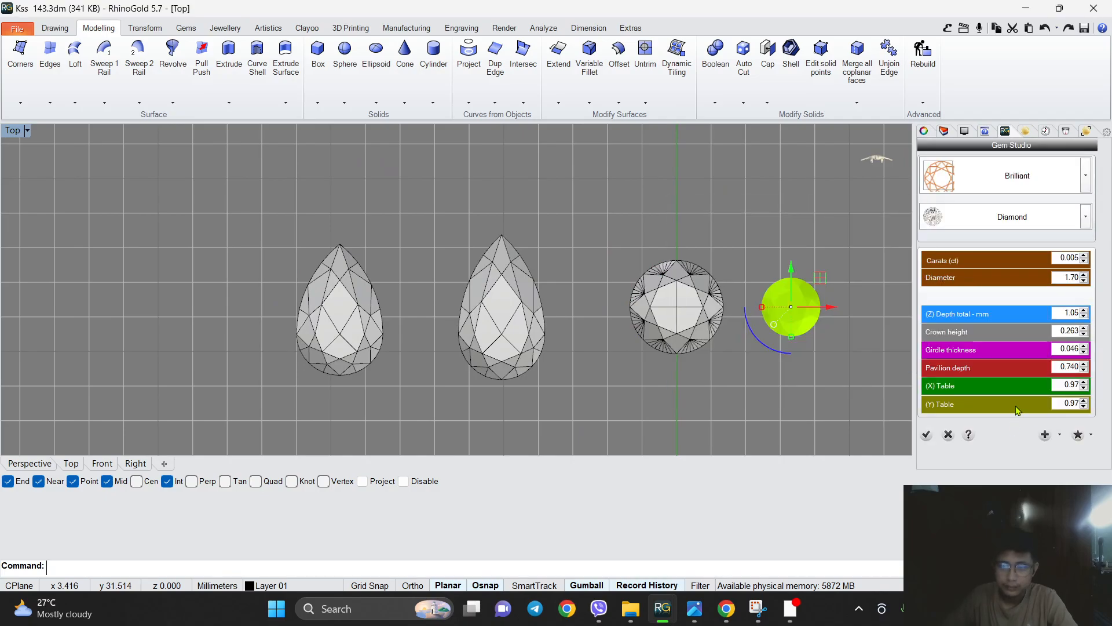
pyautogui.click(926, 434)
# Check the X and Y widths of both pear-cut diamonds in Gem Studio.
pyautogui.click(495, 272)
pyautogui.middleClick(492, 267)
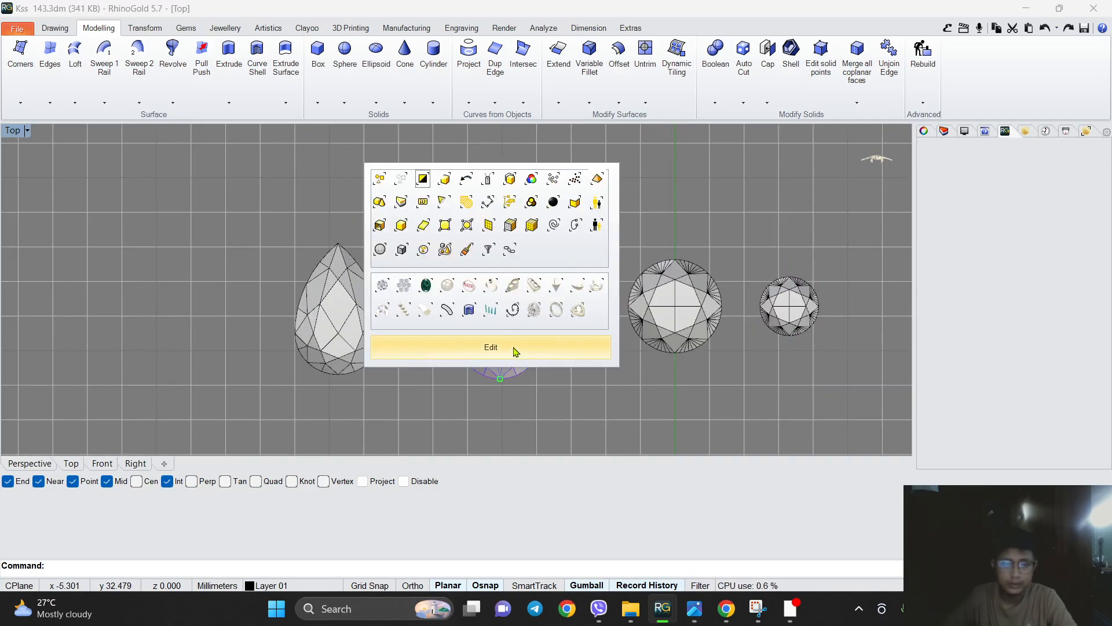
pyautogui.click(514, 350)
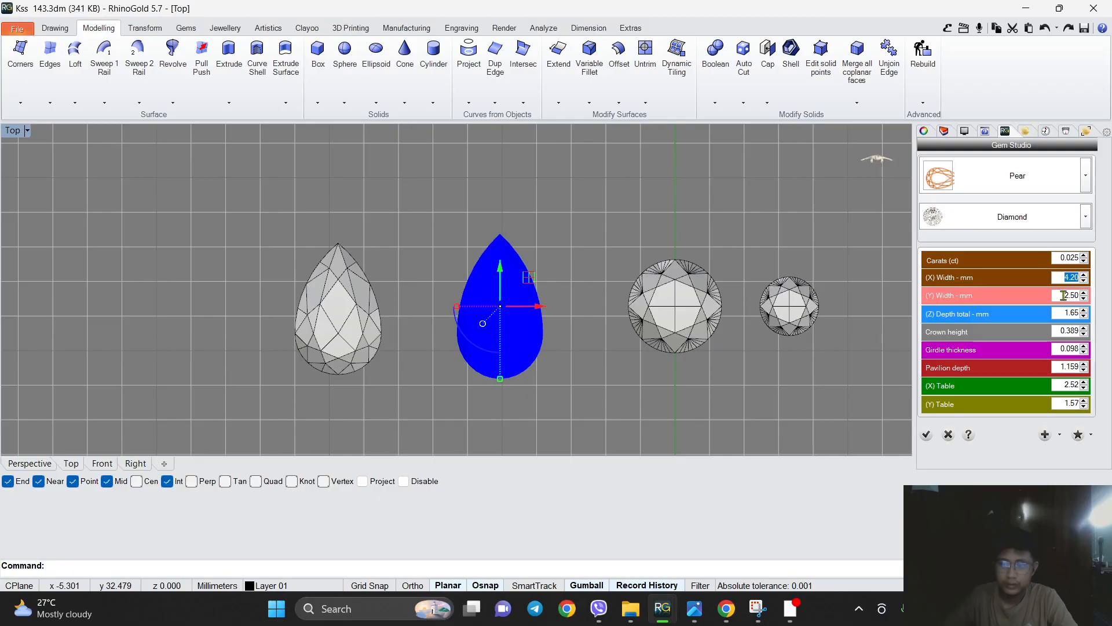
pyautogui.click(925, 434)
pyautogui.click(339, 307)
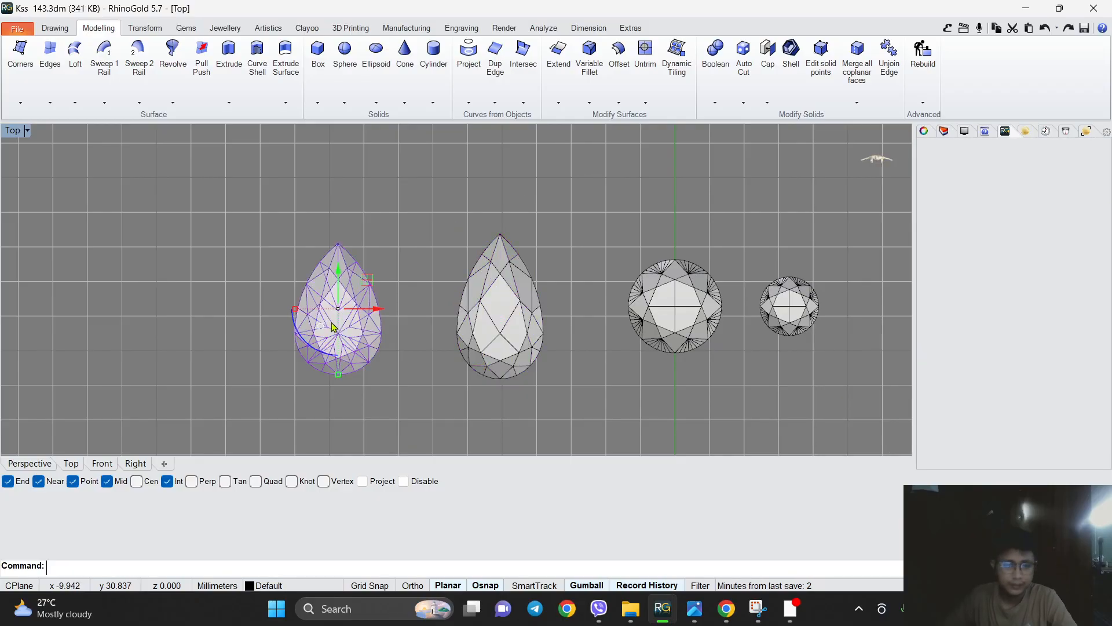
pyautogui.scroll(2, 339, 313)
pyautogui.middleClick(342, 321)
pyautogui.click(348, 402)
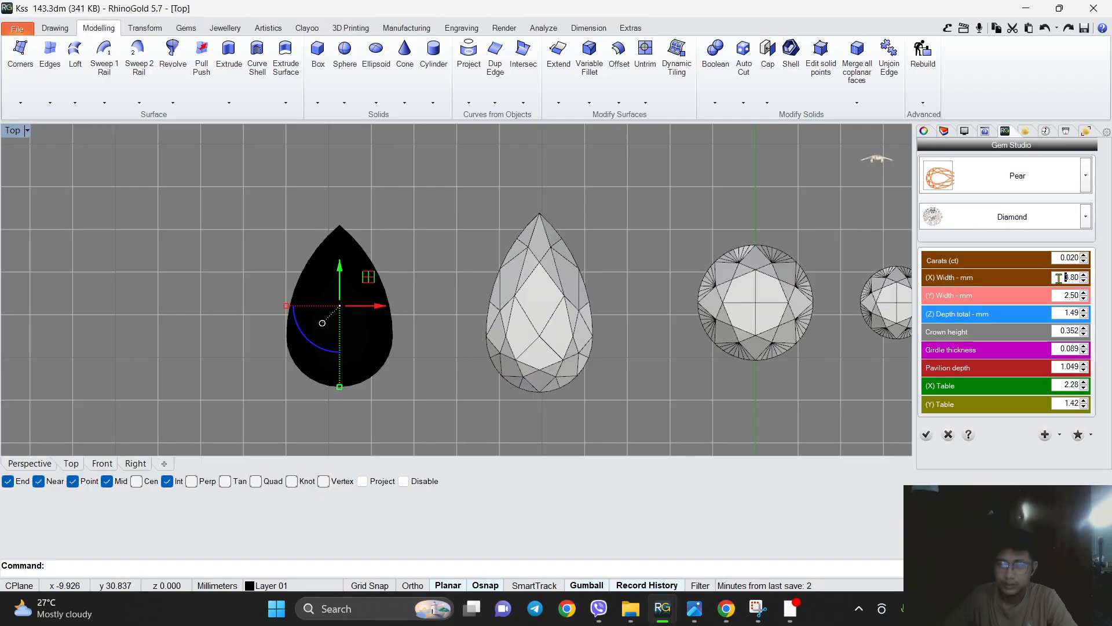
pyautogui.click(926, 435)
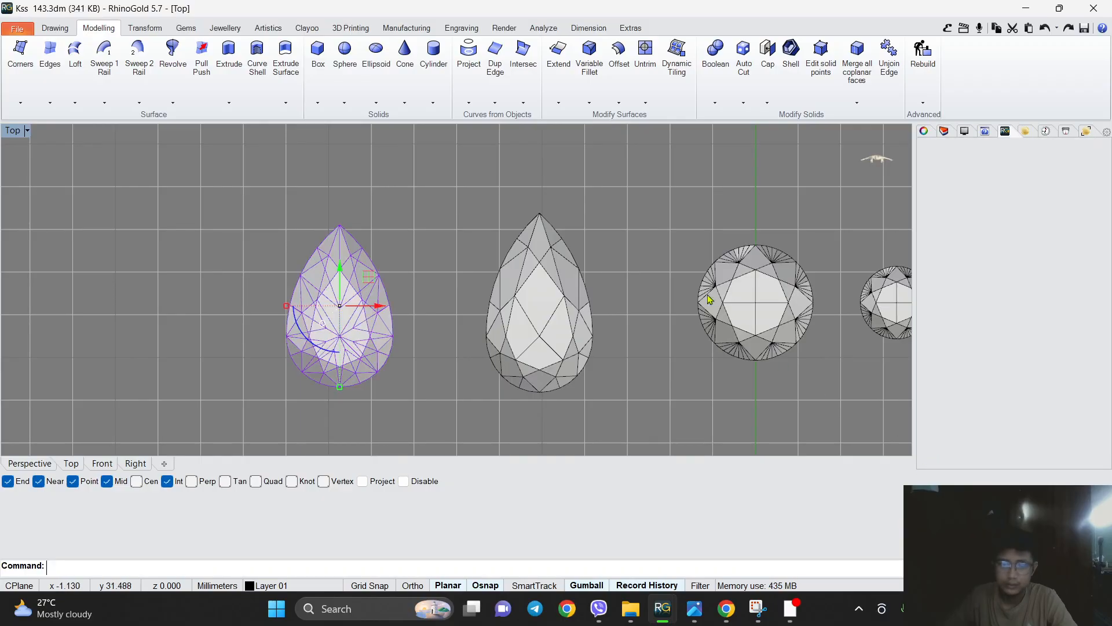
# Hide Layer 01 with the loose diamonds and save the file.
pyautogui.scroll(-6, 533, 255)
pyautogui.scroll(6, 530, 174)
pyautogui.moveTo(512, 216); pyautogui.dragTo(497, 272, button='right')
pyautogui.scroll(-4, 498, 271)
pyautogui.moveTo(521, 336); pyautogui.dragTo(533, 262, button='right')
pyautogui.scroll(-2, 603, 241)
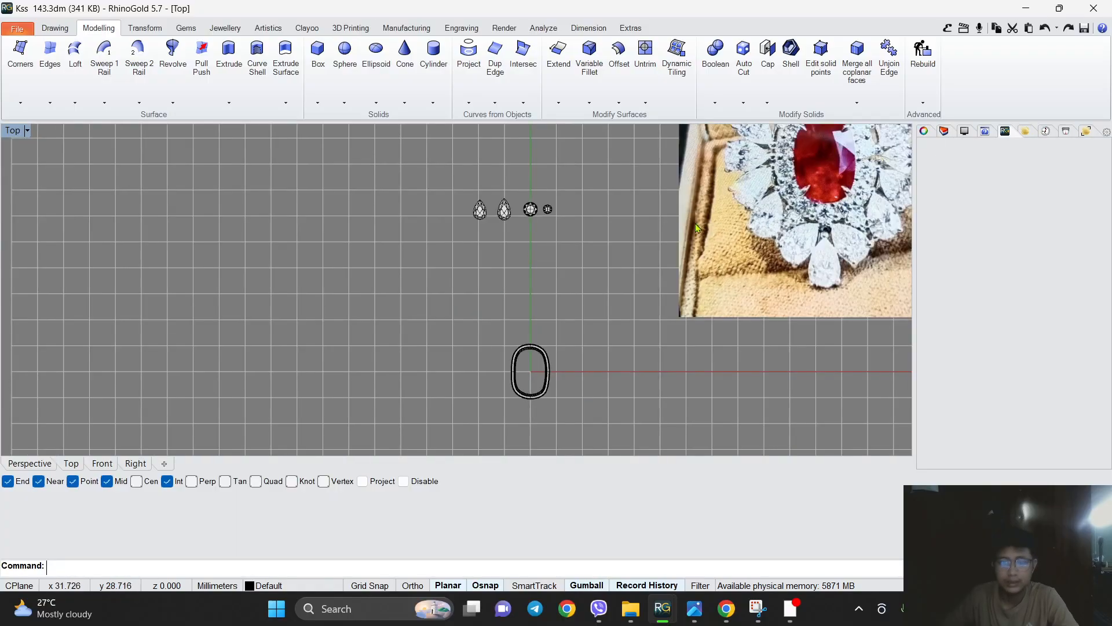
pyautogui.click(944, 130)
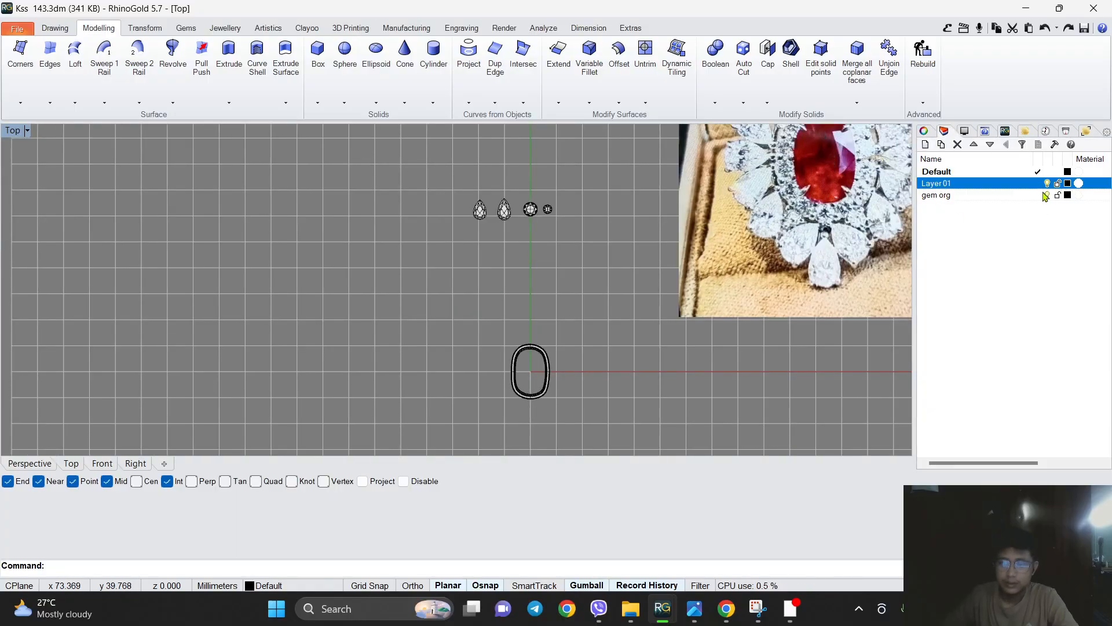
pyautogui.scroll(-2, 559, 235)
pyautogui.scroll(2, 514, 248)
pyautogui.scroll(1, 590, 303)
pyautogui.moveTo(590, 303); pyautogui.dragTo(574, 253, button='right')
pyautogui.hotkey('ctrl', 's')
# Examine the halo of small stones around the red center gem in the reference photo against the modelled bezel.
pyautogui.scroll(2, 524, 316)
pyautogui.scroll(-4, 527, 313)
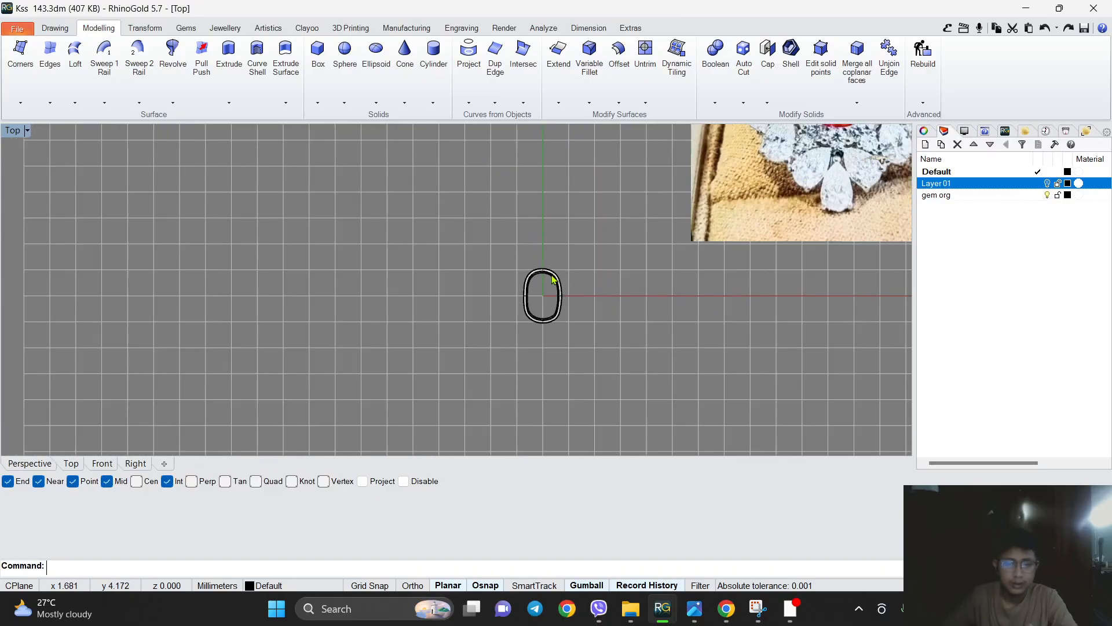
pyautogui.scroll(4, 615, 272)
pyautogui.scroll(6, 606, 243)
pyautogui.scroll(-2, 562, 224)
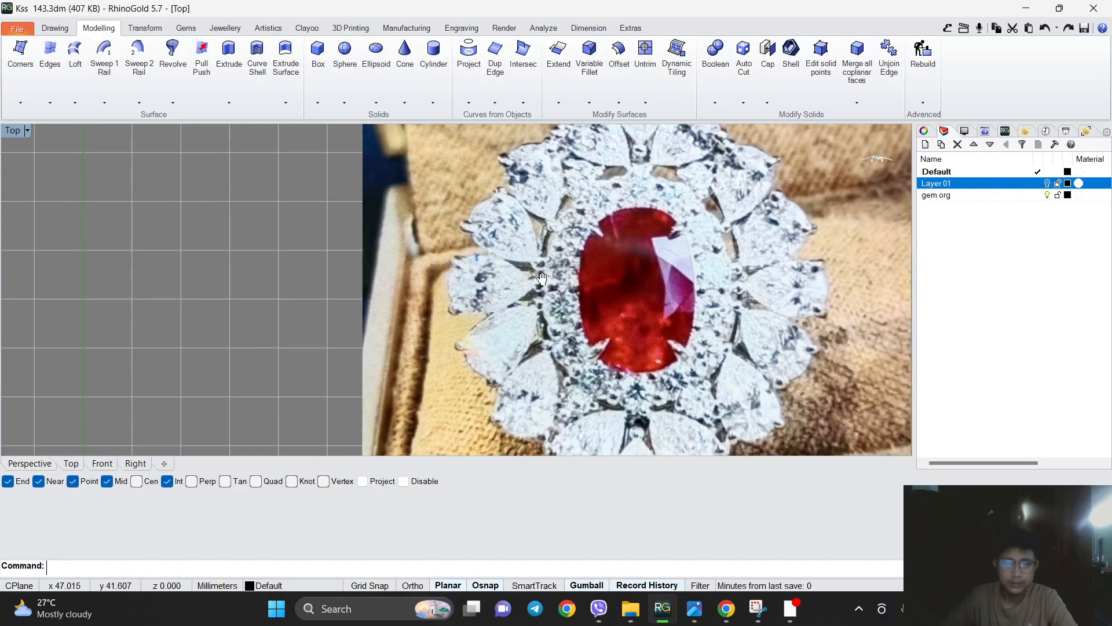
pyautogui.moveTo(540, 282); pyautogui.dragTo(568, 202, button='right')
pyautogui.scroll(-4, 571, 197)
pyautogui.moveTo(373, 248); pyautogui.dragTo(552, 229, button='right')
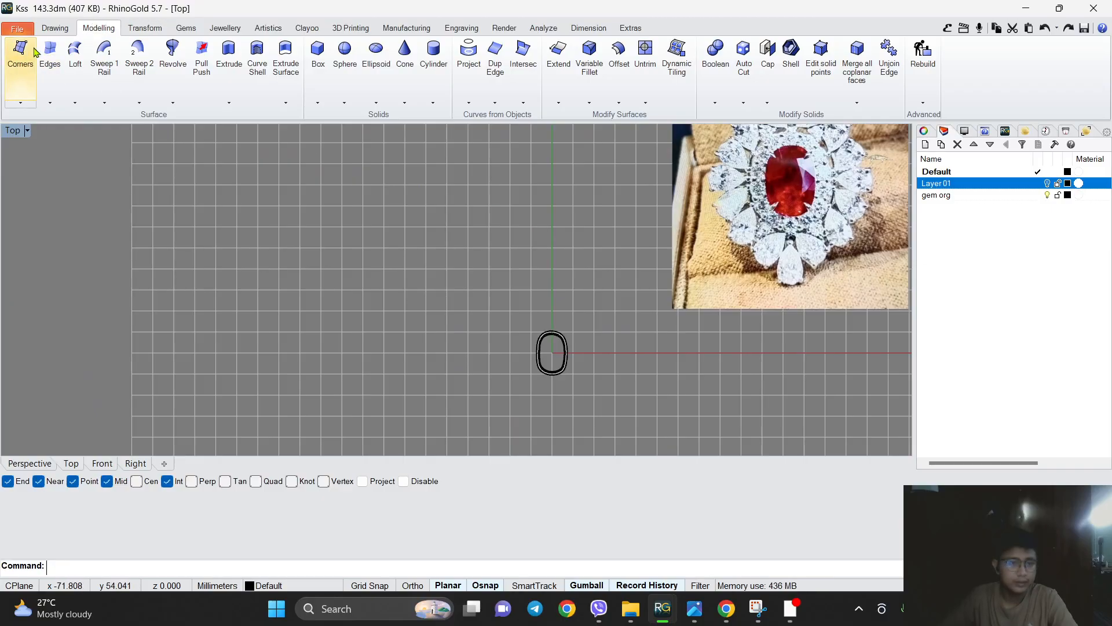
# Draw a circle centered on the origin, slightly larger than the bezel.
pyautogui.click(55, 28)
pyautogui.click(66, 52)
pyautogui.scroll(-2, 325, 216)
pyautogui.click(500, 315)
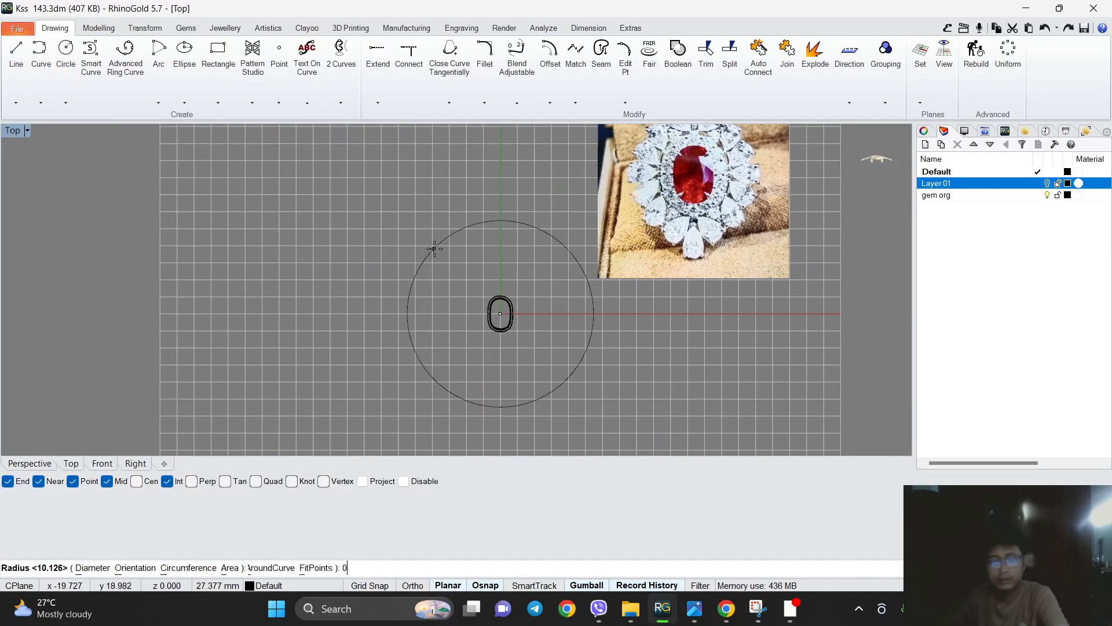
pyautogui.scroll(6, 488, 303)
pyautogui.click(587, 343)
pyautogui.click(601, 338)
pyautogui.scroll(-2, 570, 396)
pyautogui.moveTo(570, 396); pyautogui.dragTo(561, 359, button='right')
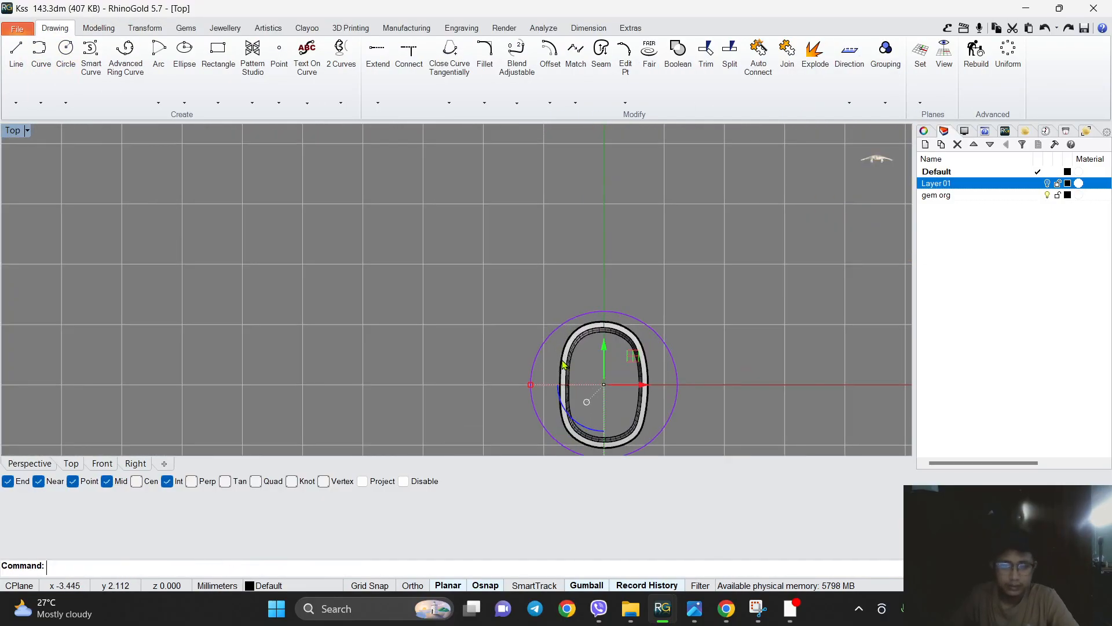
# Scale the circle in X and Y into an oval that fits the bezel's width and length.
pyautogui.scroll(6, 552, 373)
pyautogui.moveTo(509, 399); pyautogui.dragTo(568, 410)
pyautogui.moveTo(605, 452); pyautogui.dragTo(584, 284, button='right')
pyautogui.scroll(8, 595, 300)
pyautogui.moveTo(651, 412); pyautogui.dragTo(648, 333, button='right')
pyautogui.moveTo(659, 372); pyautogui.dragTo(667, 309)
pyautogui.scroll(-9, 649, 327)
pyautogui.moveTo(606, 211); pyautogui.dragTo(548, 223, button='right')
# Start a cage edit on the oval curve using its bounding box as the control cage.
pyautogui.click(145, 28)
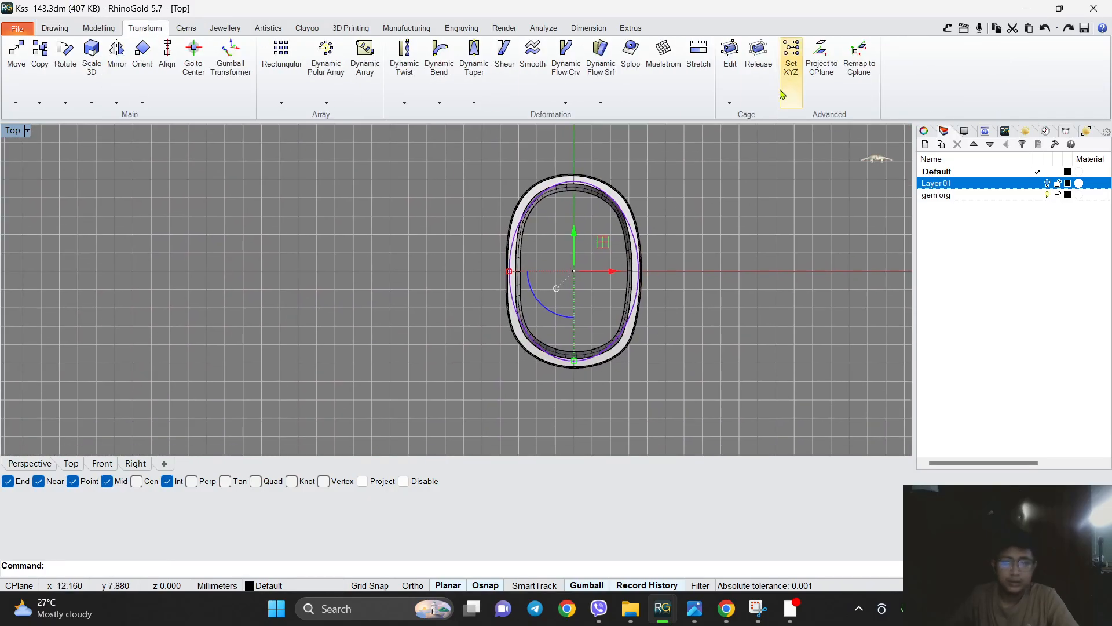
pyautogui.click(730, 51)
pyautogui.click(126, 572)
pyautogui.press('Return')
pyautogui.press('Return')
pyautogui.press('Return')
# Scale the cage's four corner points outward together so the oval's corners bulge toward the bezel outline.
pyautogui.scroll(4, 492, 187)
pyautogui.moveTo(538, 165); pyautogui.dragTo(504, 195)
pyautogui.moveTo(689, 190); pyautogui.dragTo(485, 239, button='right')
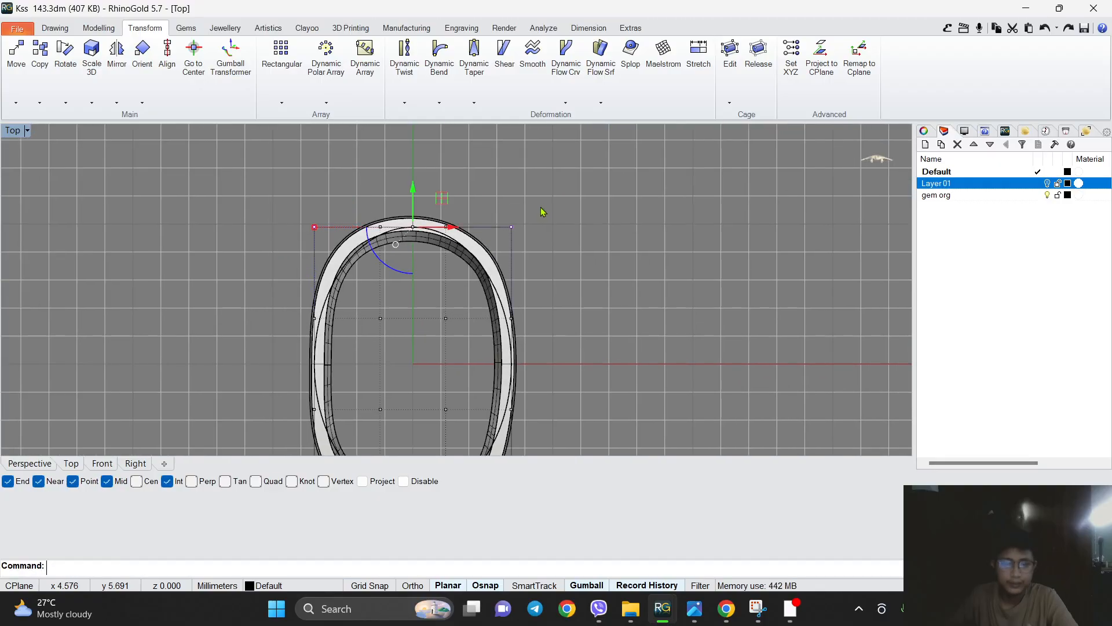
pyautogui.scroll(-2, 542, 205)
pyautogui.moveTo(486, 451); pyautogui.dragTo(506, 387, button='right')
pyautogui.scroll(1, 400, 355)
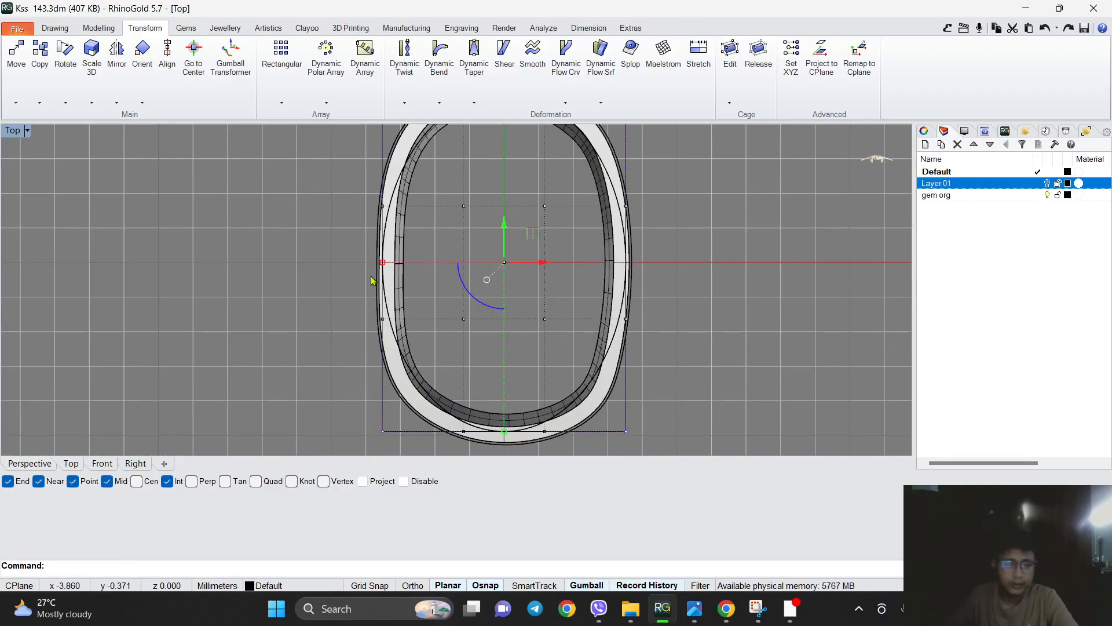
pyautogui.moveTo(389, 249); pyautogui.dragTo(390, 325, button='right')
pyautogui.scroll(-3, 405, 221)
pyautogui.scroll(2, 489, 203)
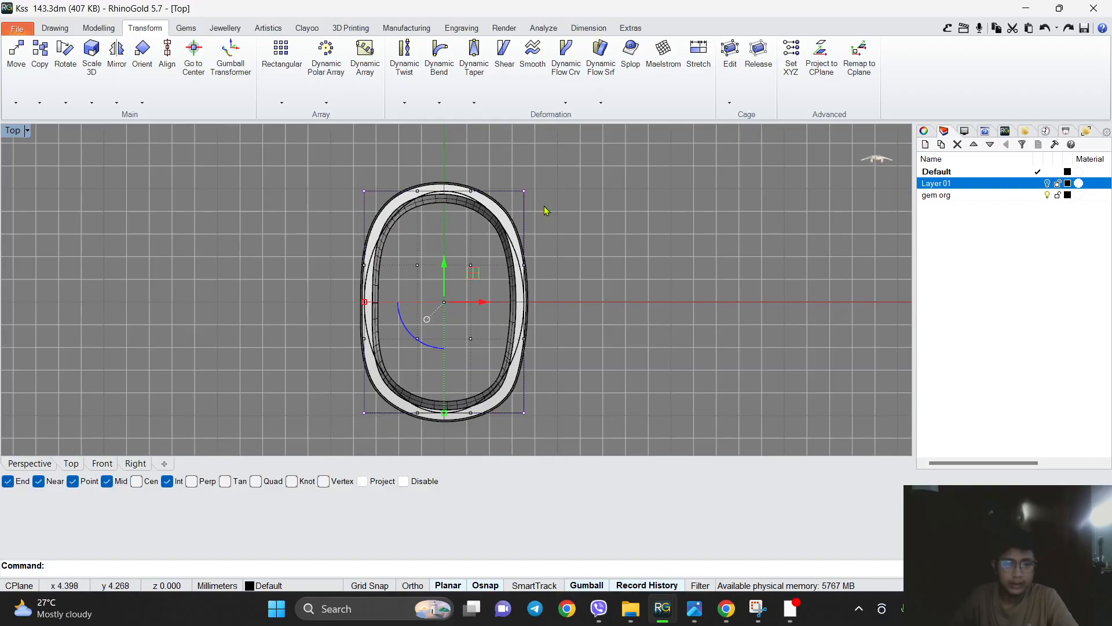
pyautogui.scroll(3, 332, 318)
pyautogui.keyDown('shift'); pyautogui.moveTo(418, 297); pyautogui.dragTo(390, 301); pyautogui.keyUp('shift')
pyautogui.scroll(-2, 390, 301)
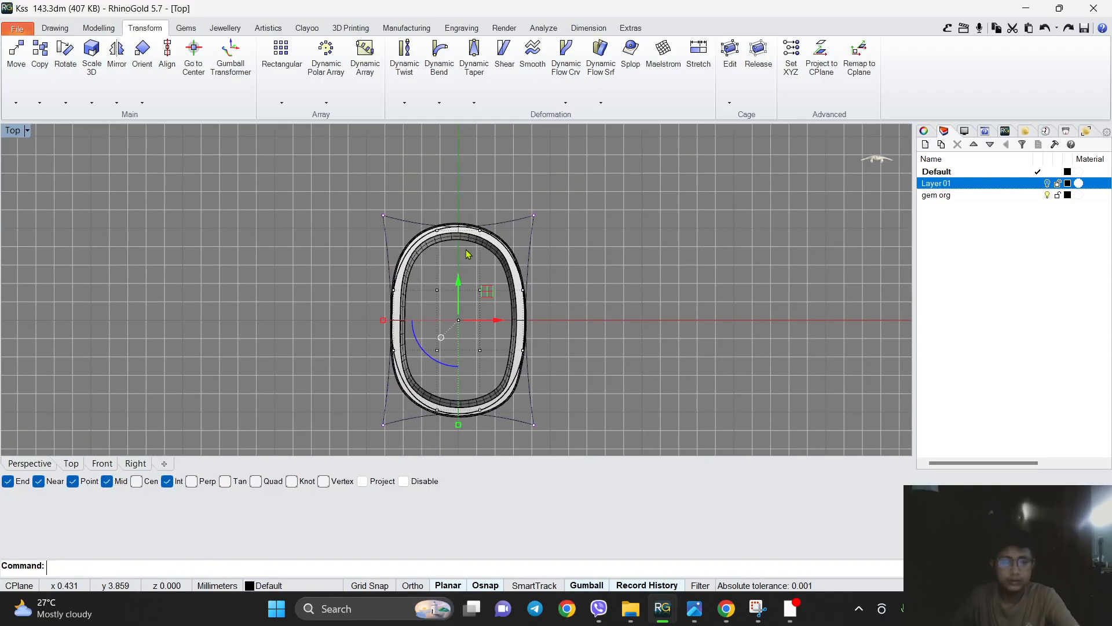
# Spread the cage's corner points slightly further to refine the curve, and finish the cage edit.
pyautogui.scroll(2, 388, 348)
pyautogui.scroll(2, 373, 353)
pyautogui.keyDown('shift'); pyautogui.moveTo(345, 386); pyautogui.dragTo(338, 386); pyautogui.keyUp('shift')
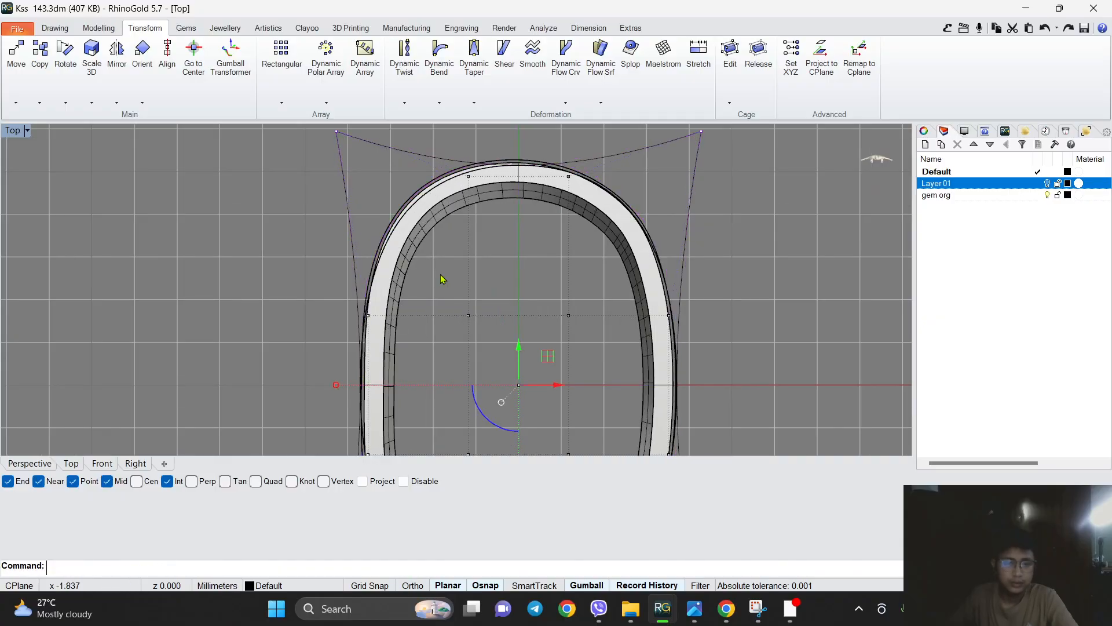
pyautogui.scroll(-6, 458, 255)
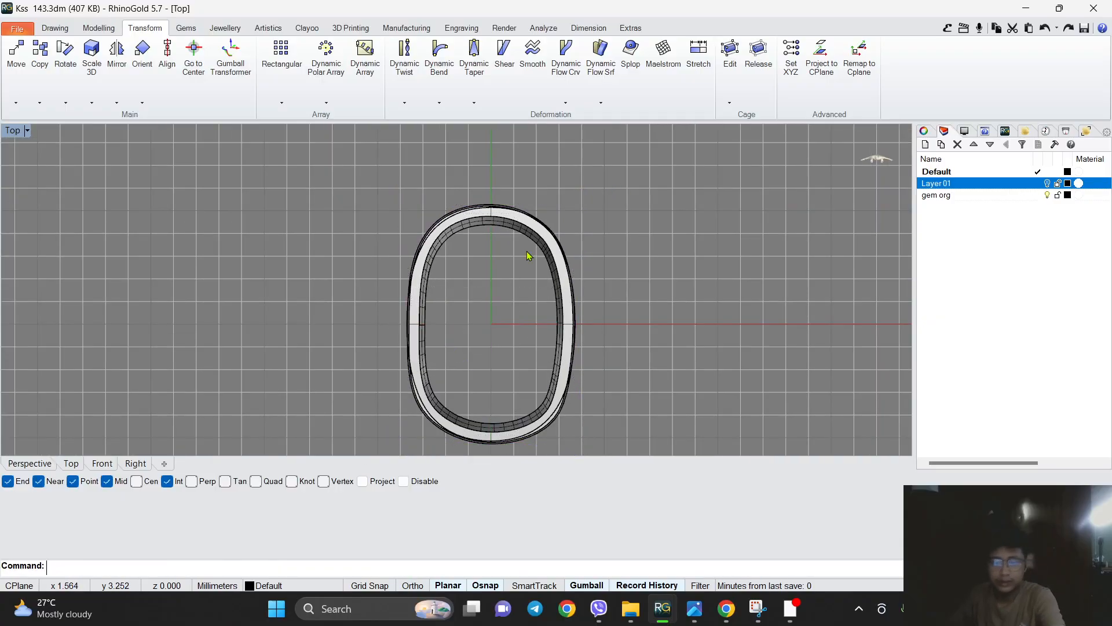
# Hide the gem org layer.
pyautogui.scroll(3, 529, 256)
pyautogui.click(1047, 197)
pyautogui.scroll(2, 431, 191)
# Scale the oval curve slightly in X and Y so it runs just inside the bezel's outer edge.
pyautogui.click(427, 184)
pyautogui.click(468, 197)
pyautogui.scroll(-6, 554, 193)
pyautogui.scroll(3, 541, 362)
pyautogui.scroll(4, 391, 244)
pyautogui.keyDown('shift'); pyautogui.moveTo(338, 237); pyautogui.dragTo(349, 243); pyautogui.keyUp('shift')
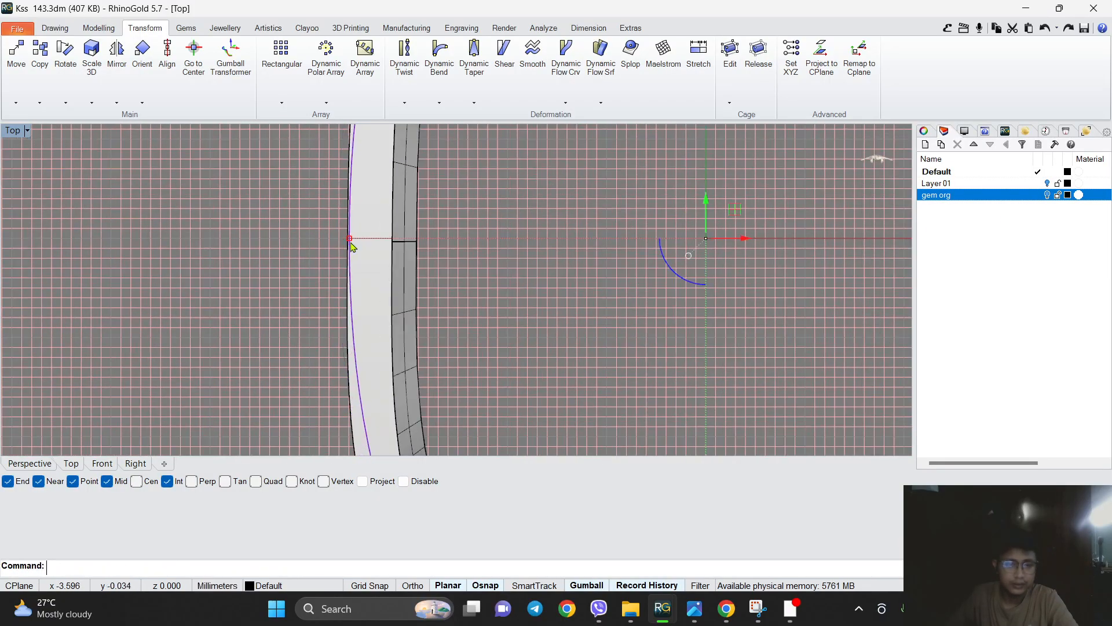
pyautogui.scroll(-5, 350, 243)
pyautogui.scroll(3, 464, 406)
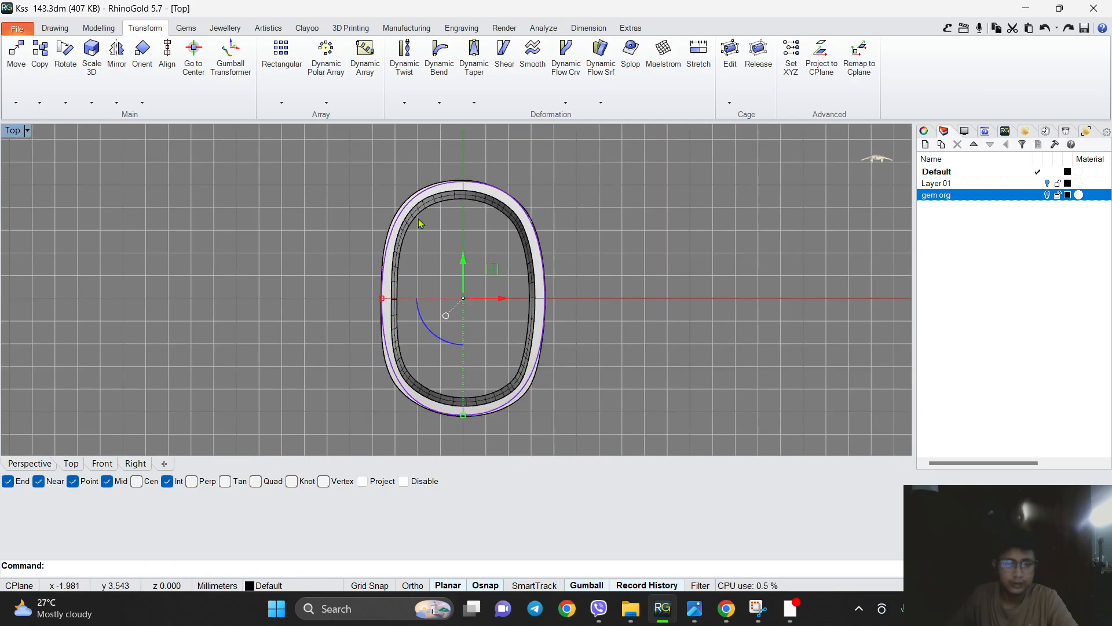
pyautogui.scroll(5, 463, 413)
pyautogui.moveTo(461, 403); pyautogui.dragTo(463, 392)
pyautogui.scroll(-8, 466, 386)
pyautogui.moveTo(478, 271); pyautogui.dragTo(484, 377, button='right')
pyautogui.scroll(-4, 478, 271)
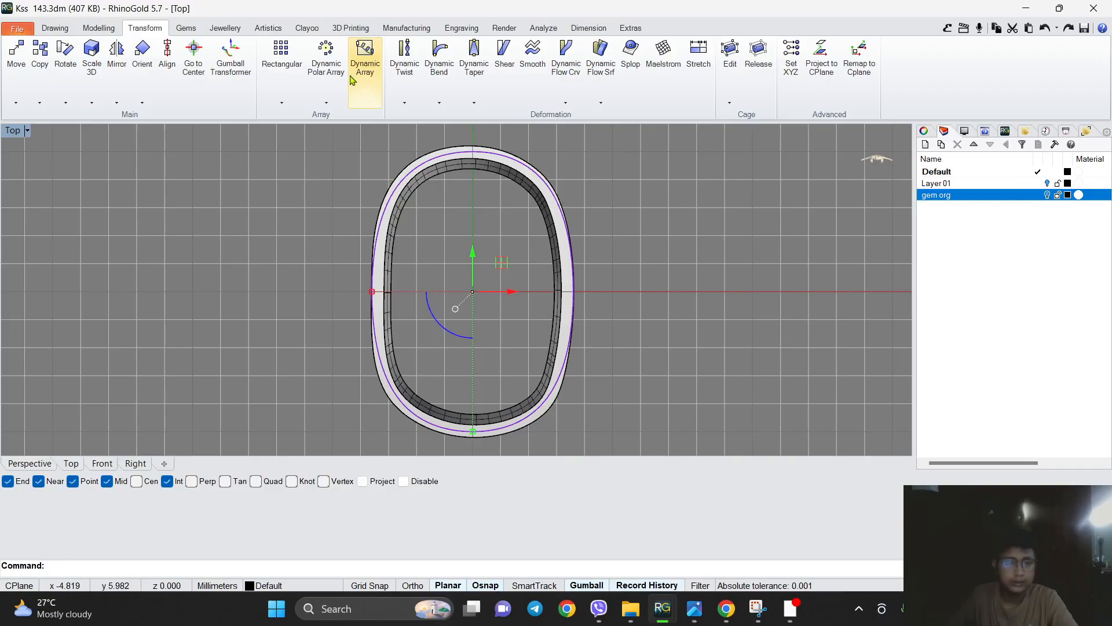
# Create a new bounding-box control cage around the resized oval curve.
pyautogui.click(99, 28)
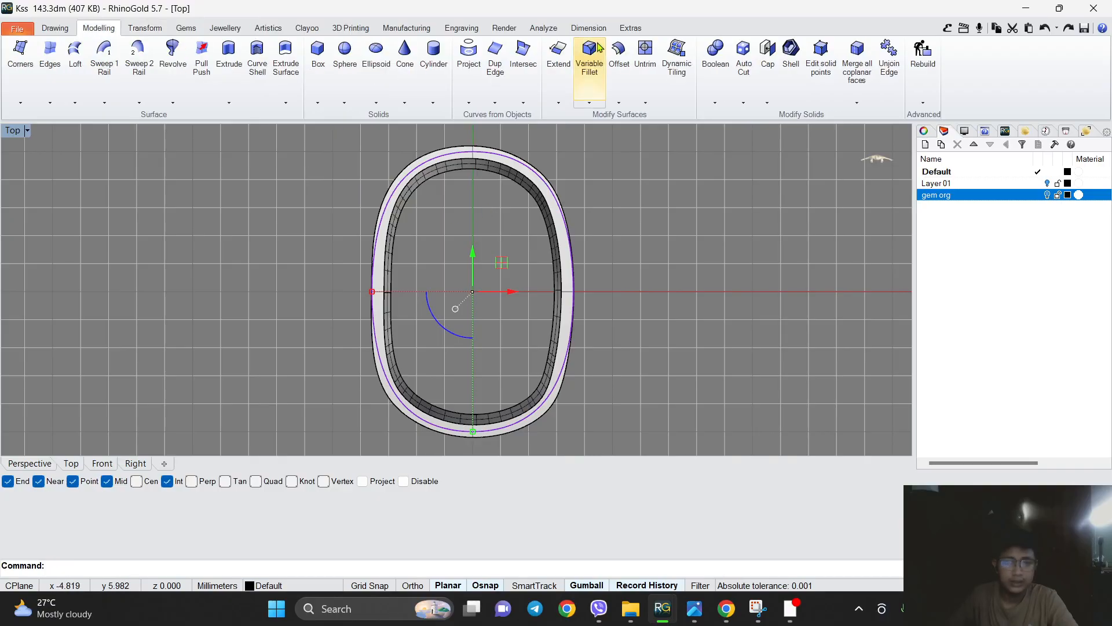
pyautogui.click(145, 28)
pyautogui.click(729, 55)
pyautogui.click(118, 568)
pyautogui.press('Return')
# Scale the new cage's four corner points slightly outward to match the oval to the bezel's rounded corners.
pyautogui.moveTo(352, 169); pyautogui.dragTo(340, 237, button='right')
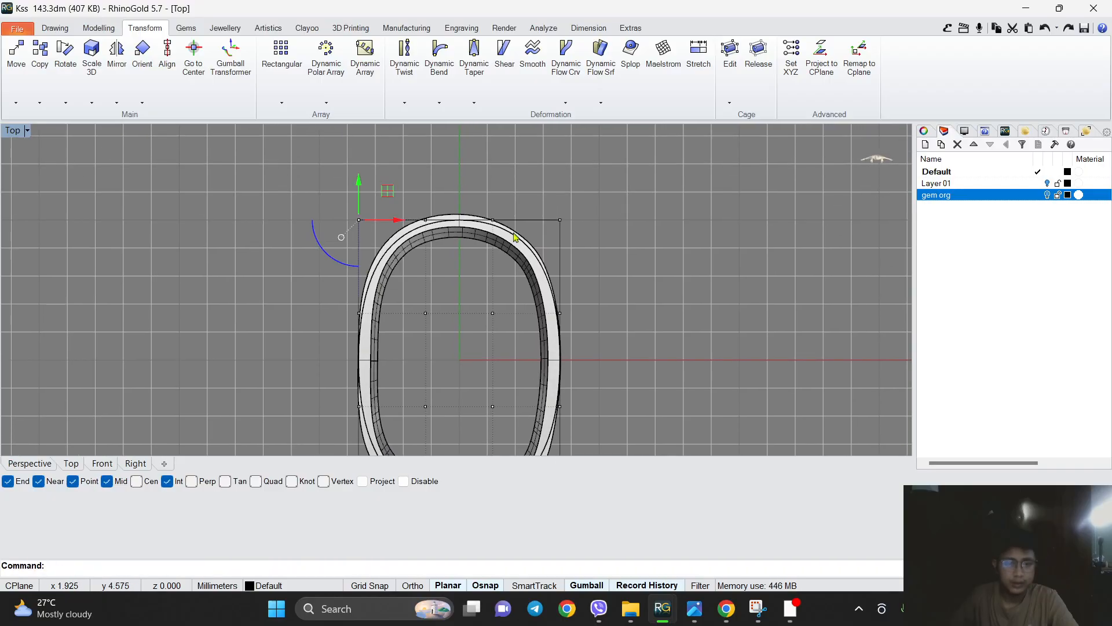
pyautogui.scroll(-2, 565, 278)
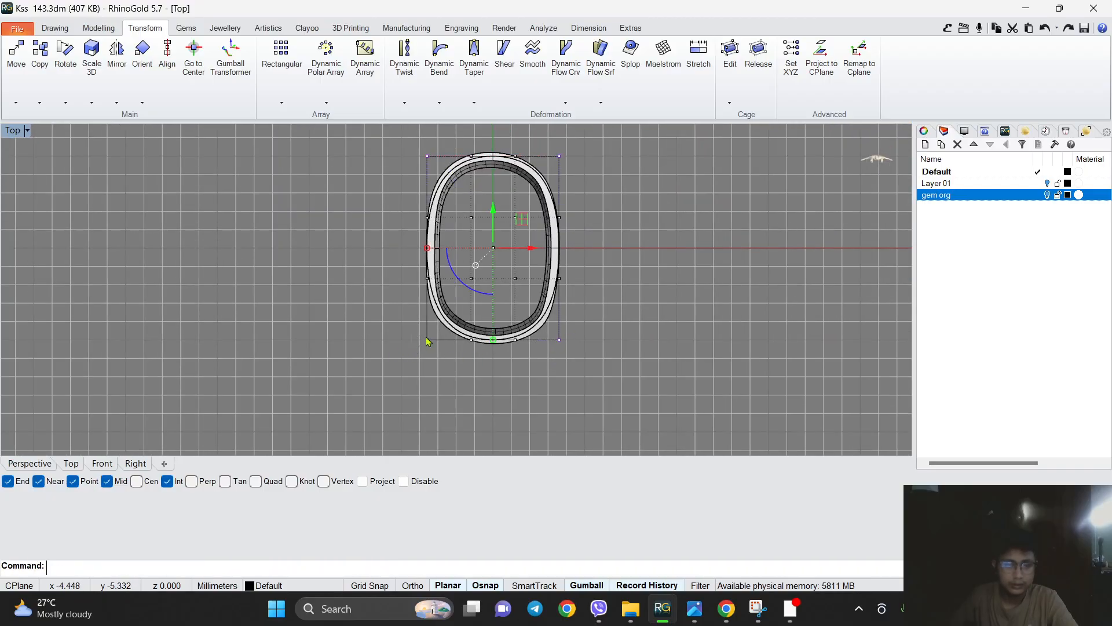
pyautogui.scroll(3, 440, 265)
pyautogui.keyDown('shift'); pyautogui.moveTo(417, 232); pyautogui.dragTo(410, 233); pyautogui.keyUp('shift')
pyautogui.scroll(-6, 411, 234)
pyautogui.moveTo(485, 207); pyautogui.dragTo(476, 279, button='right')
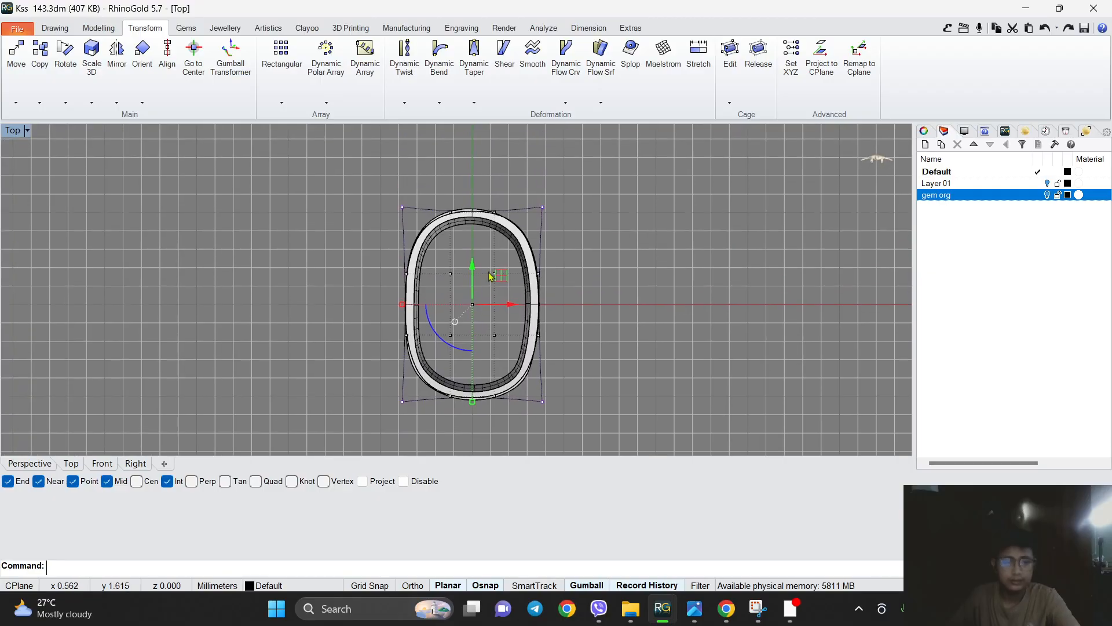
# Delete the control cage and rebuild the oval curve with 21 points at degree 3.
pyautogui.click(539, 215)
pyautogui.scroll(3, 463, 215)
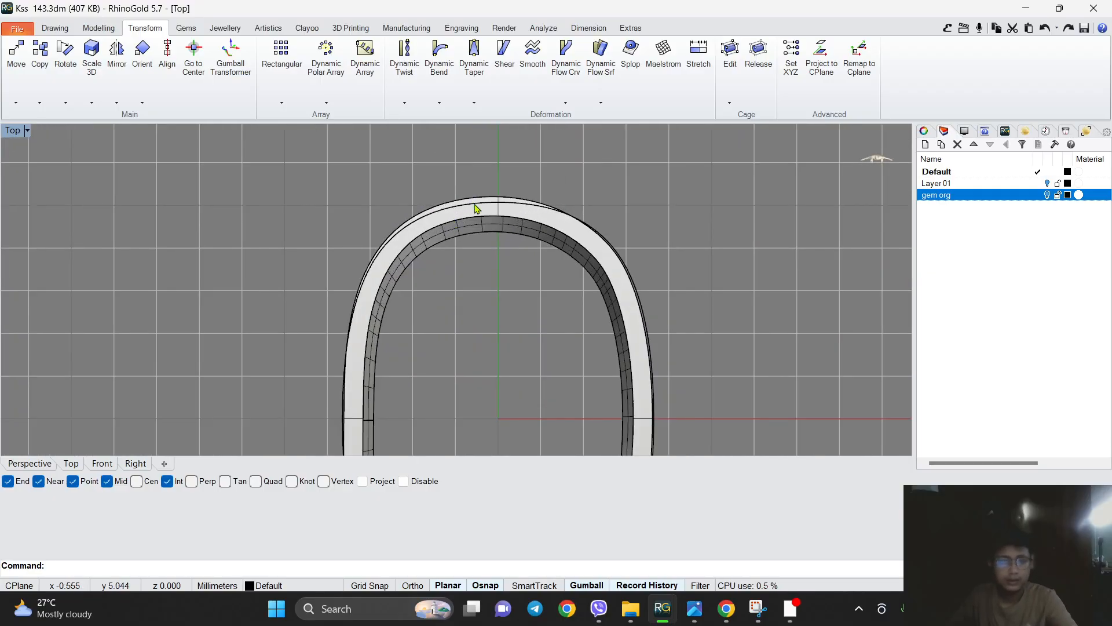
pyautogui.click(490, 214)
pyautogui.click(527, 228)
pyautogui.scroll(-2, 523, 232)
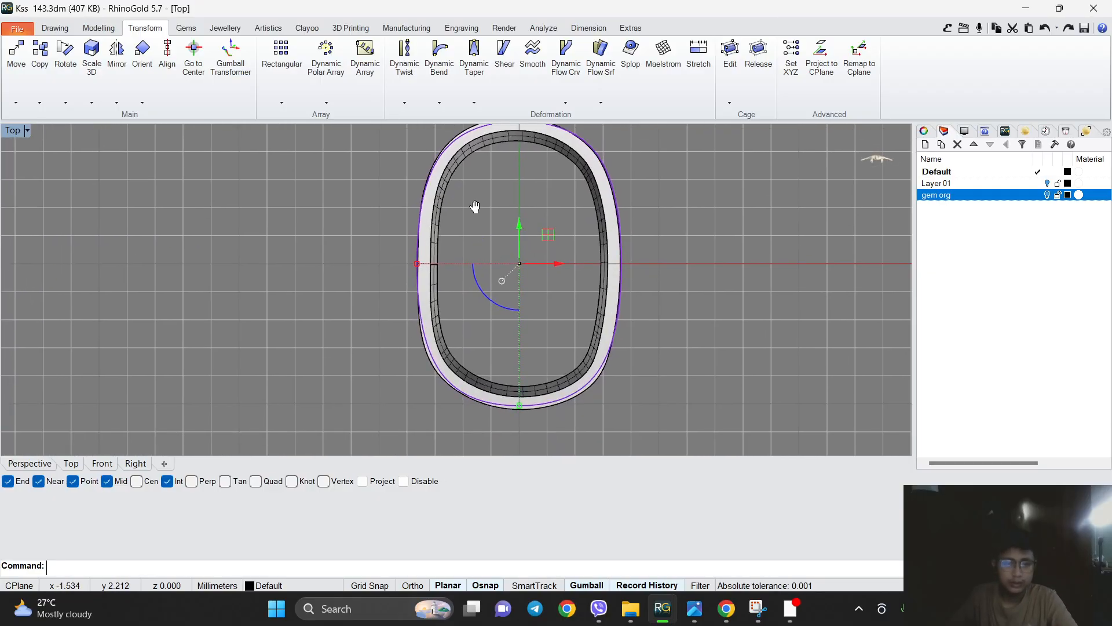
pyautogui.scroll(2, 482, 210)
pyautogui.scroll(-4, 477, 194)
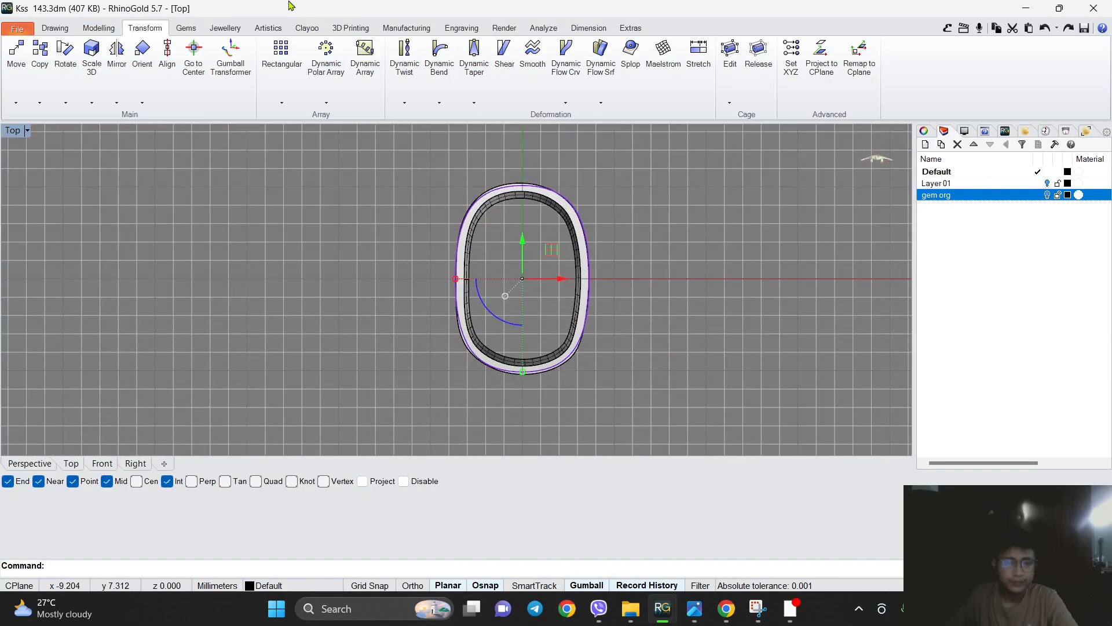
pyautogui.click(99, 28)
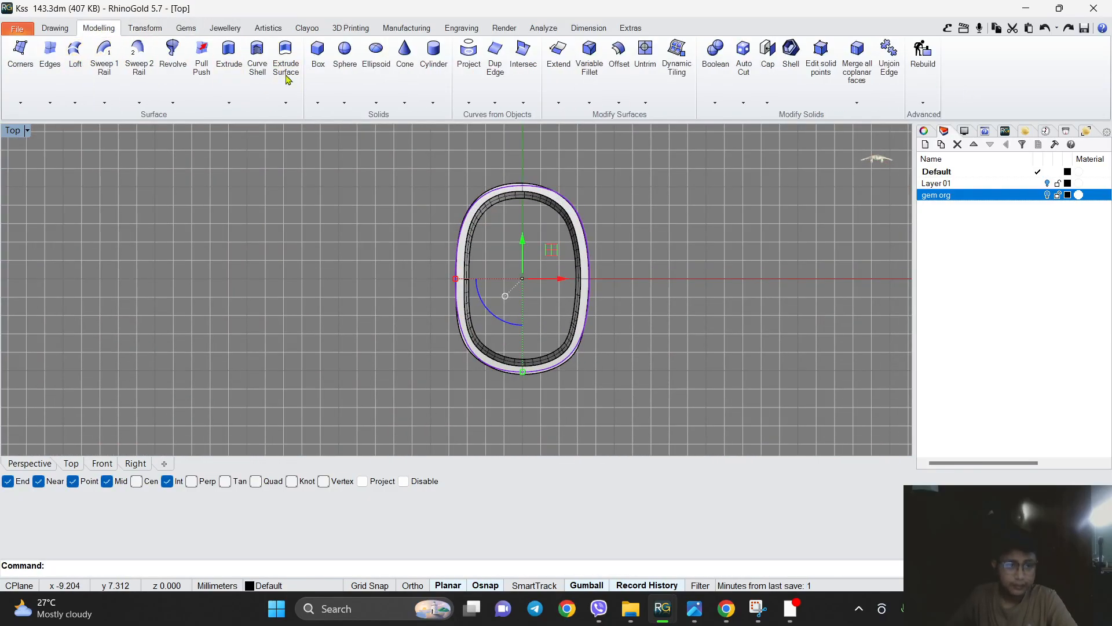
pyautogui.click(913, 83)
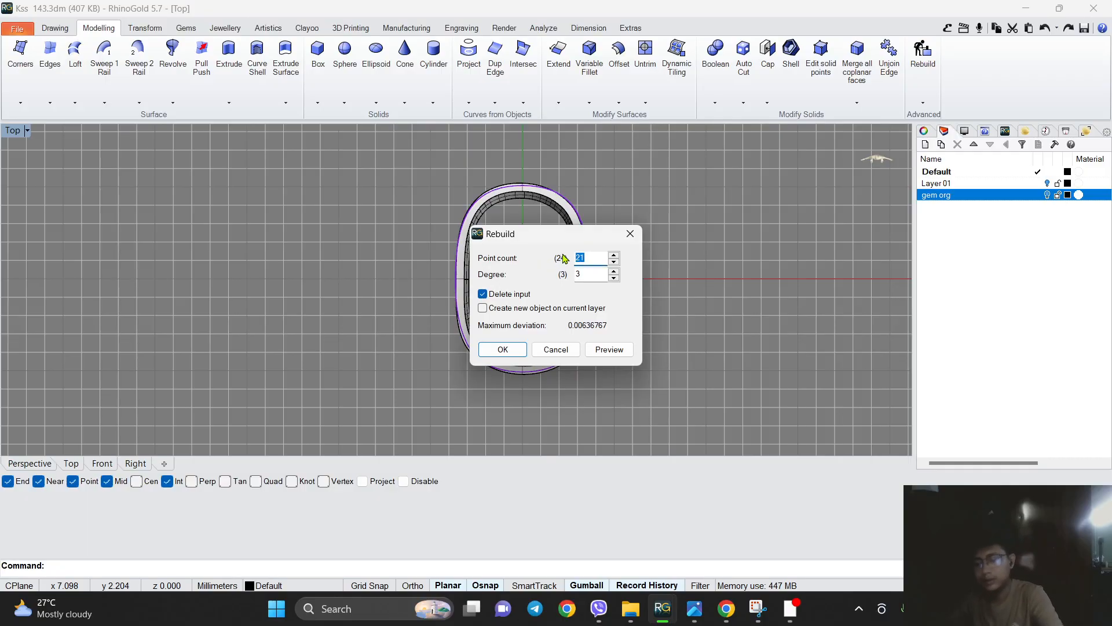
pyautogui.press('Return')
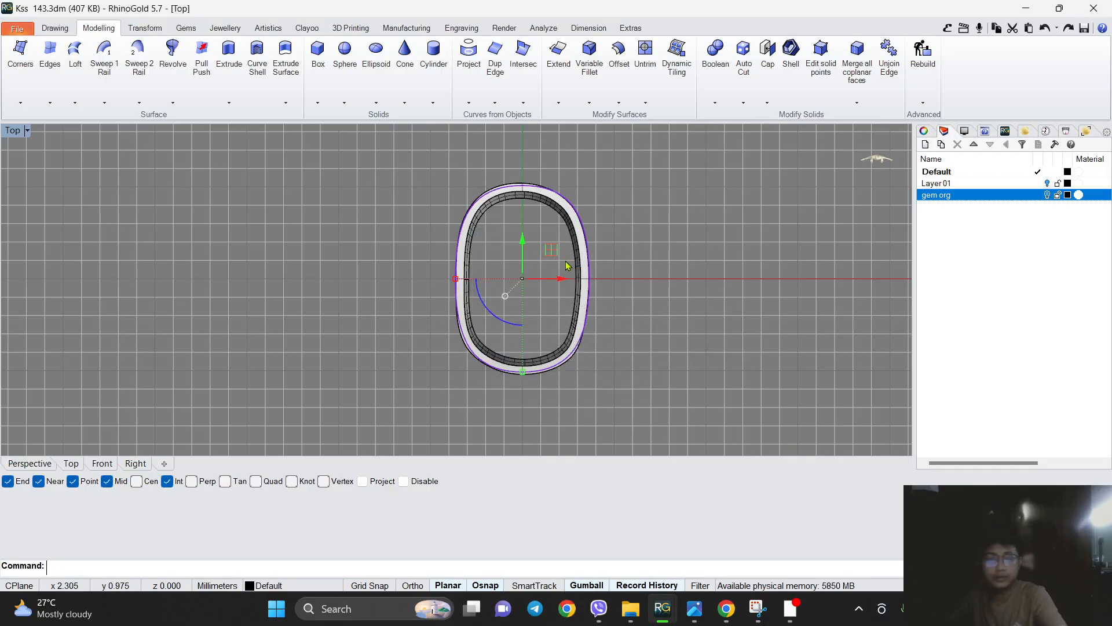
# Move the rebuilt oval curve straight down 1 mm in the Front view.
pyautogui.scroll(4, 574, 189)
pyautogui.scroll(-6, 504, 202)
pyautogui.click(102, 465)
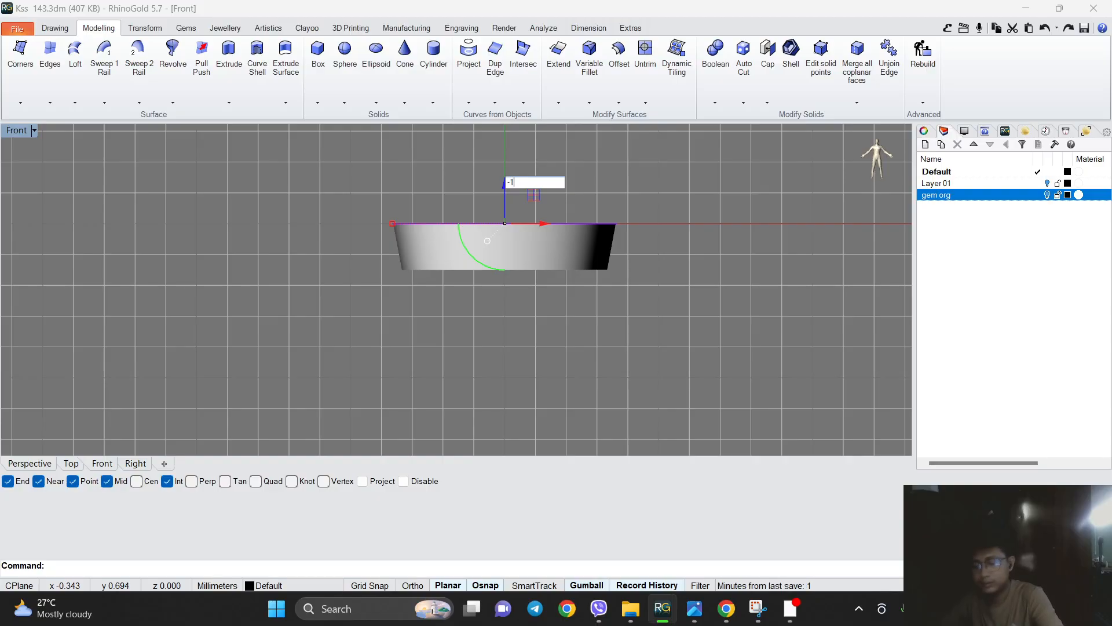
pyautogui.press('Return')
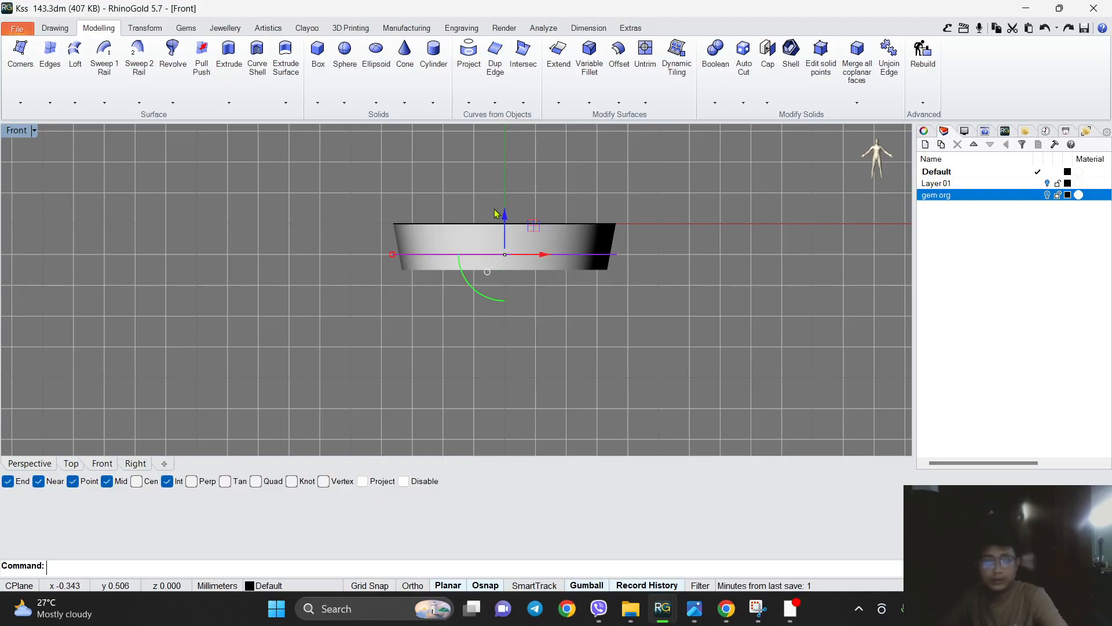
pyautogui.scroll(3, 463, 268)
pyautogui.scroll(-2, 588, 251)
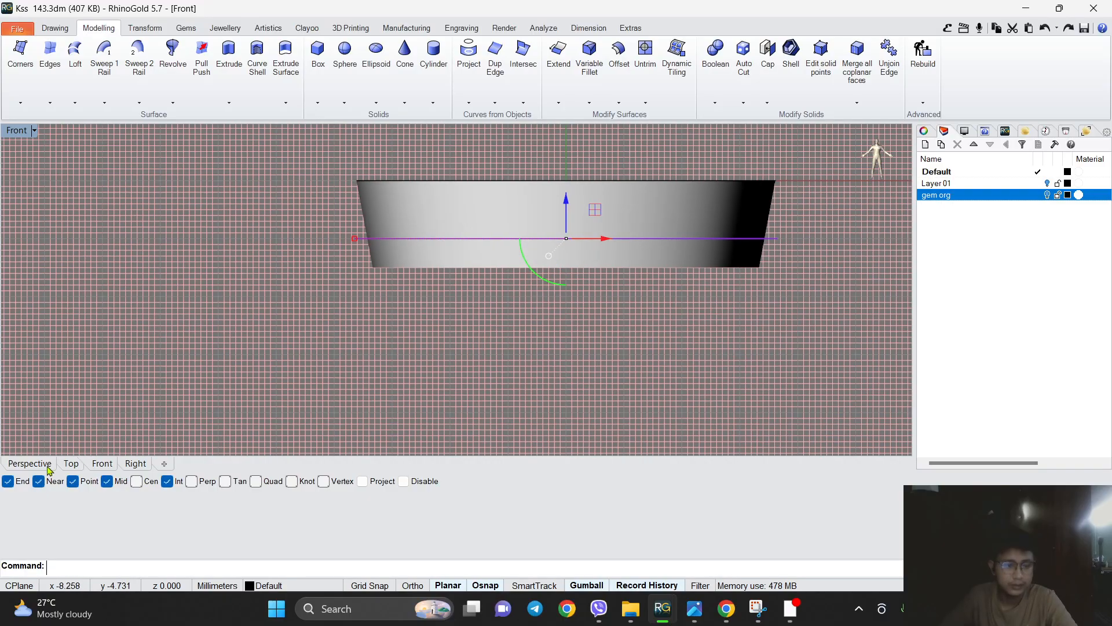
# Scale the lowered oval curve slightly inward in X so it follows the bezel's tapered wall.
pyautogui.click(46, 466)
pyautogui.moveTo(520, 250); pyautogui.dragTo(471, 225, button='right')
pyautogui.scroll(8, 443, 282)
pyautogui.scroll(9, 444, 284)
pyautogui.moveTo(459, 308); pyautogui.dragTo(529, 341, button='right')
pyautogui.click(541, 310)
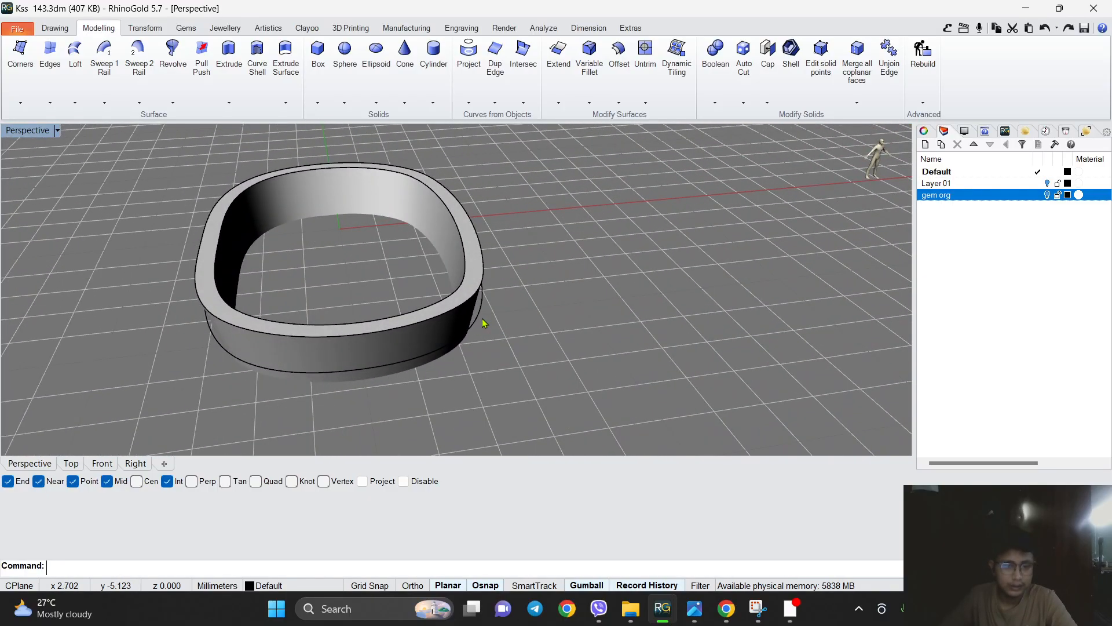
pyautogui.moveTo(604, 242); pyautogui.dragTo(558, 277, button='right')
pyautogui.click(519, 298)
pyautogui.scroll(6, 301, 262)
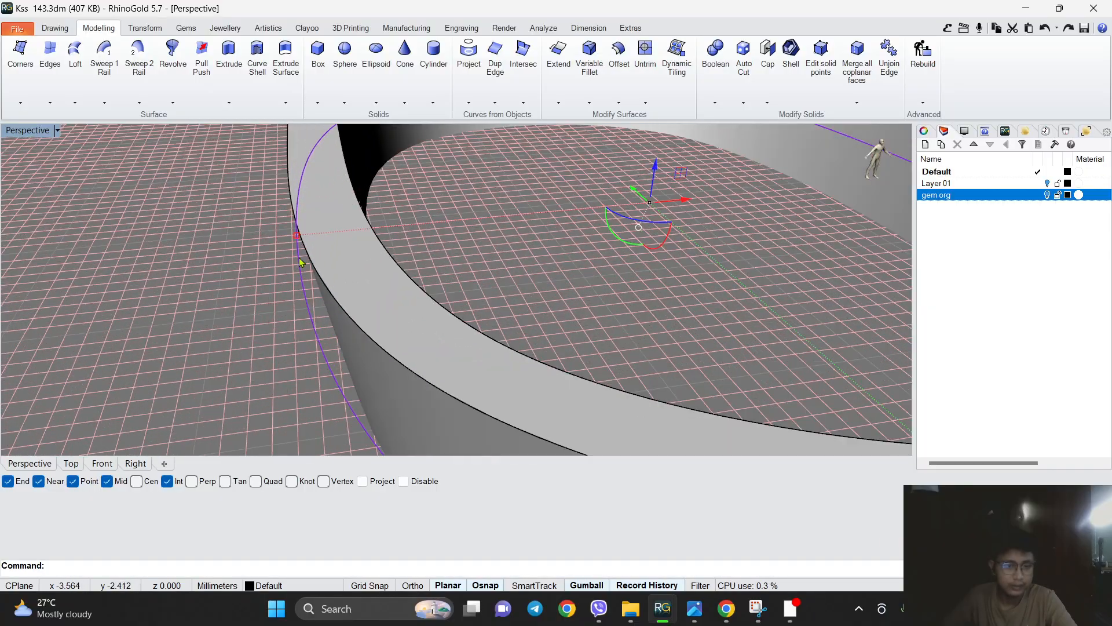
pyautogui.moveTo(298, 237); pyautogui.dragTo(306, 237)
pyautogui.scroll(-6, 313, 239)
pyautogui.moveTo(542, 318); pyautogui.dragTo(406, 347, button='right')
pyautogui.click(688, 372)
pyautogui.moveTo(688, 372); pyautogui.dragTo(671, 346, button='right')
pyautogui.click(664, 318)
pyautogui.scroll(-5, 664, 318)
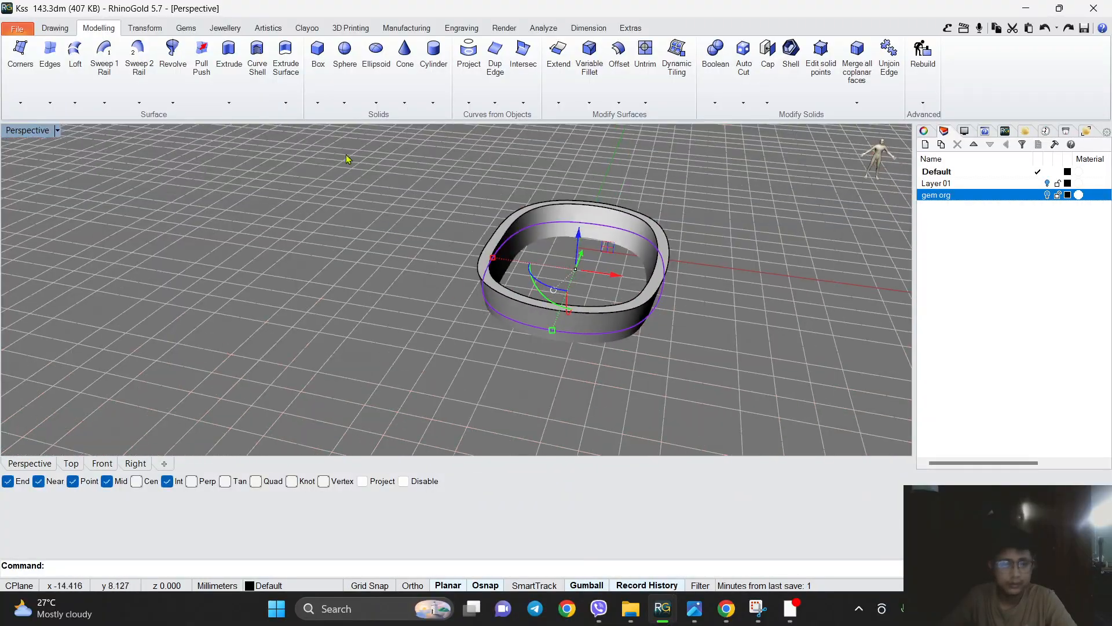
# Examine the halo around the ruby in the reference photo and the oval curve's fit on the bezel from above and in perspective.
pyautogui.click(55, 28)
pyautogui.click(72, 464)
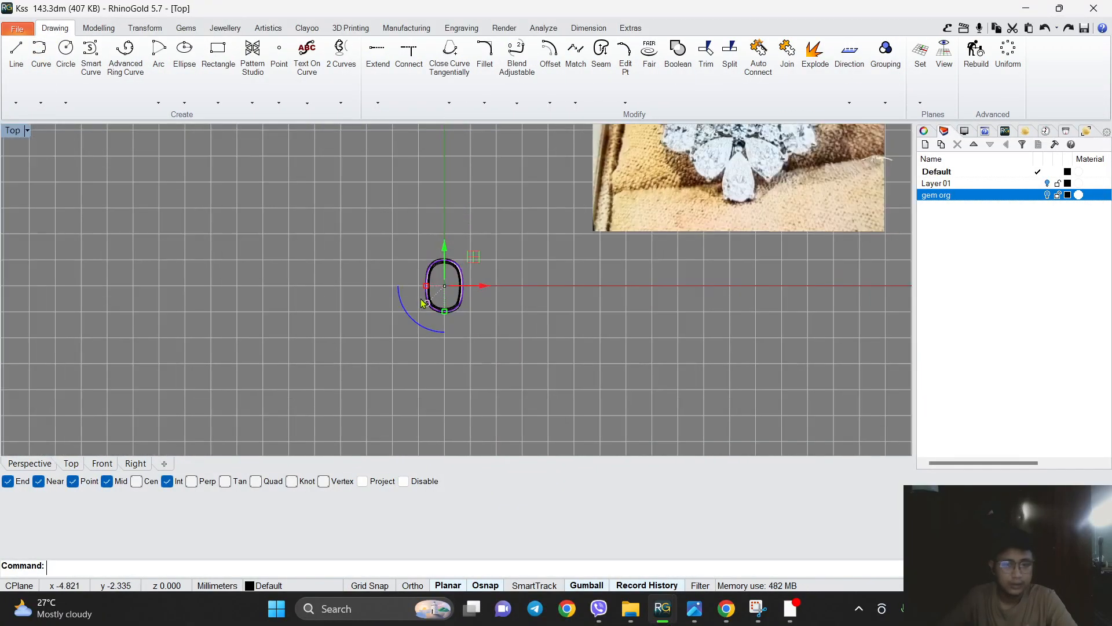
pyautogui.scroll(6, 530, 321)
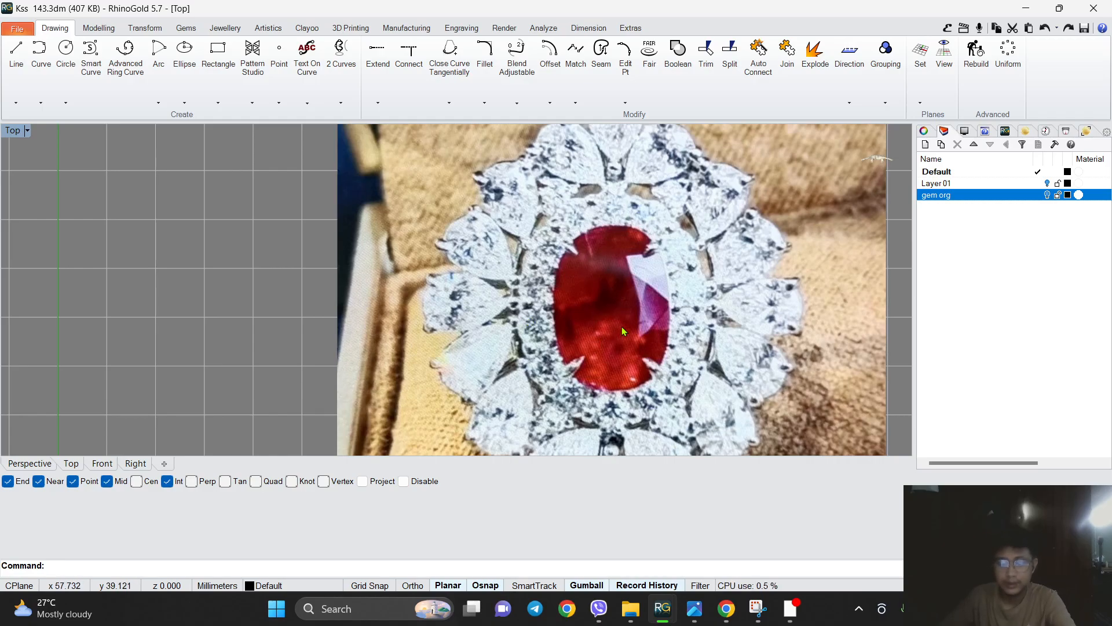
pyautogui.scroll(-10, 652, 325)
pyautogui.scroll(10, 693, 435)
pyautogui.scroll(-4, 620, 298)
pyautogui.scroll(6, 479, 293)
pyautogui.scroll(-4, 487, 325)
pyautogui.scroll(6, 501, 371)
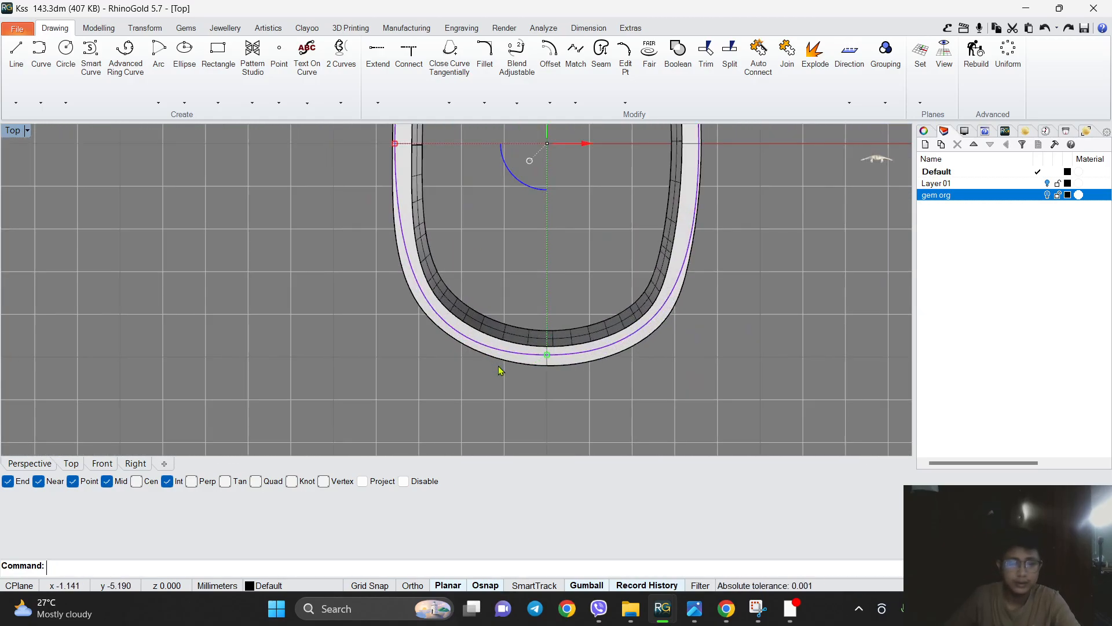
pyautogui.click(56, 464)
pyautogui.scroll(6, 299, 313)
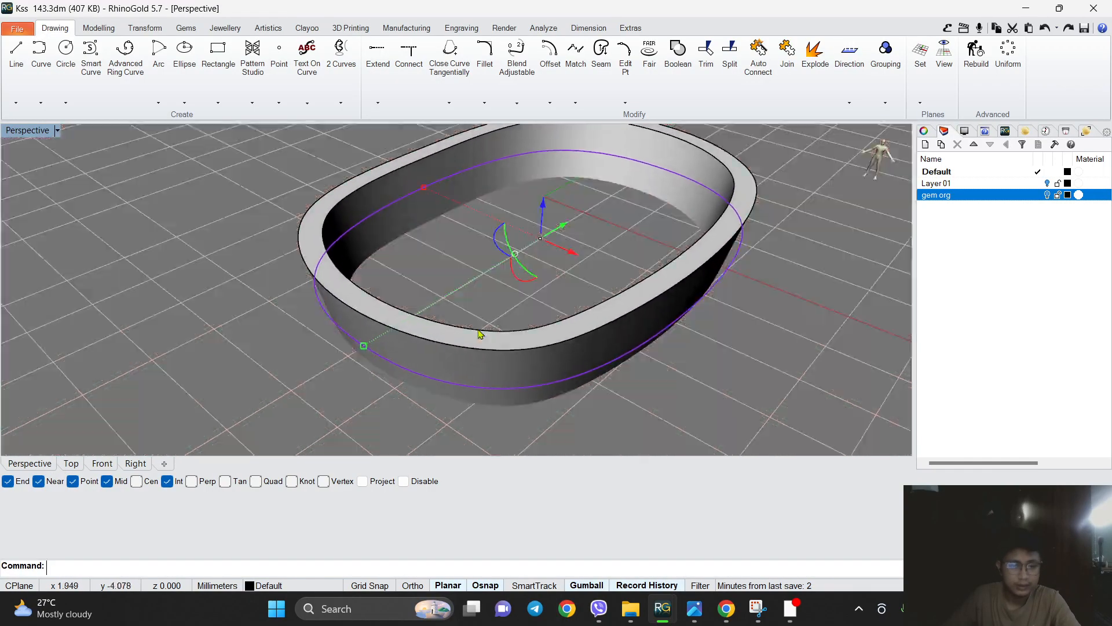
pyautogui.moveTo(322, 317); pyautogui.dragTo(225, 499, button='right')
# Offset the oval curve 3 mm outward around the bezel.
pyautogui.click(69, 465)
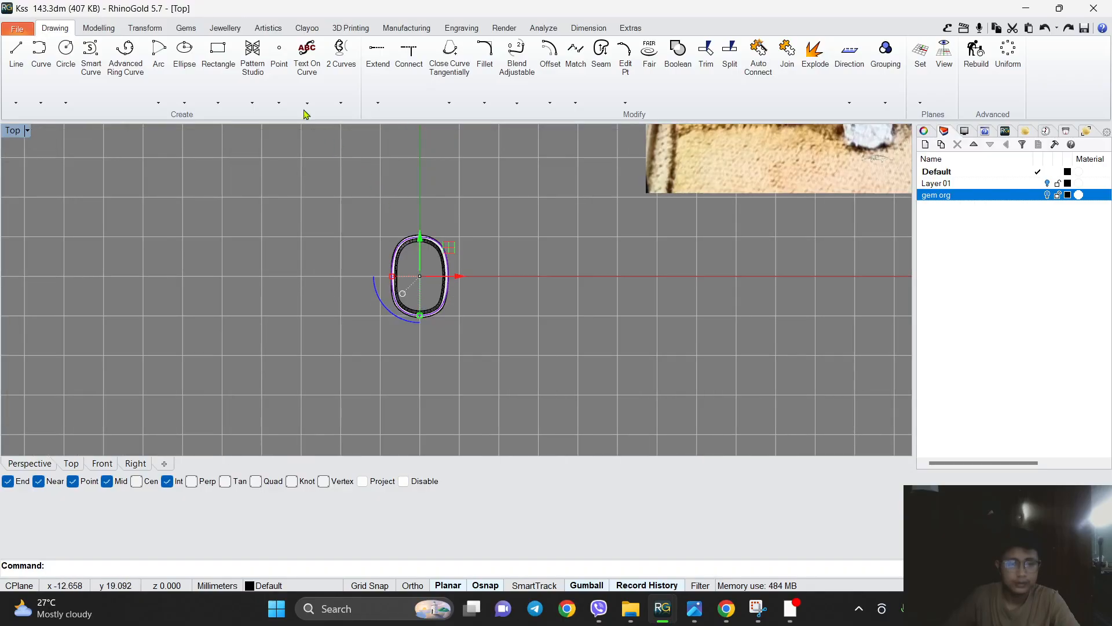
pyautogui.click(550, 55)
pyautogui.scroll(5, 385, 206)
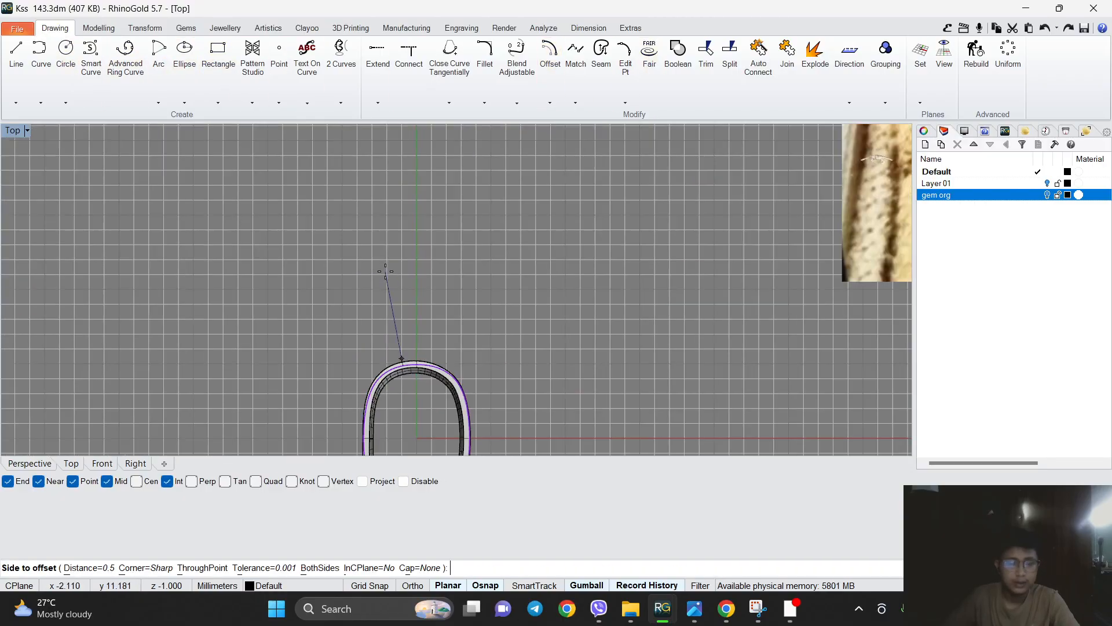
pyautogui.scroll(-10, 465, 267)
pyautogui.moveTo(502, 200)
pyautogui.mouseDown(button='right')
pyautogui.moveTo(472, 298)
pyautogui.moveTo(496, 209)
pyautogui.mouseUp(button='right')
pyautogui.scroll(12, 500, 256)
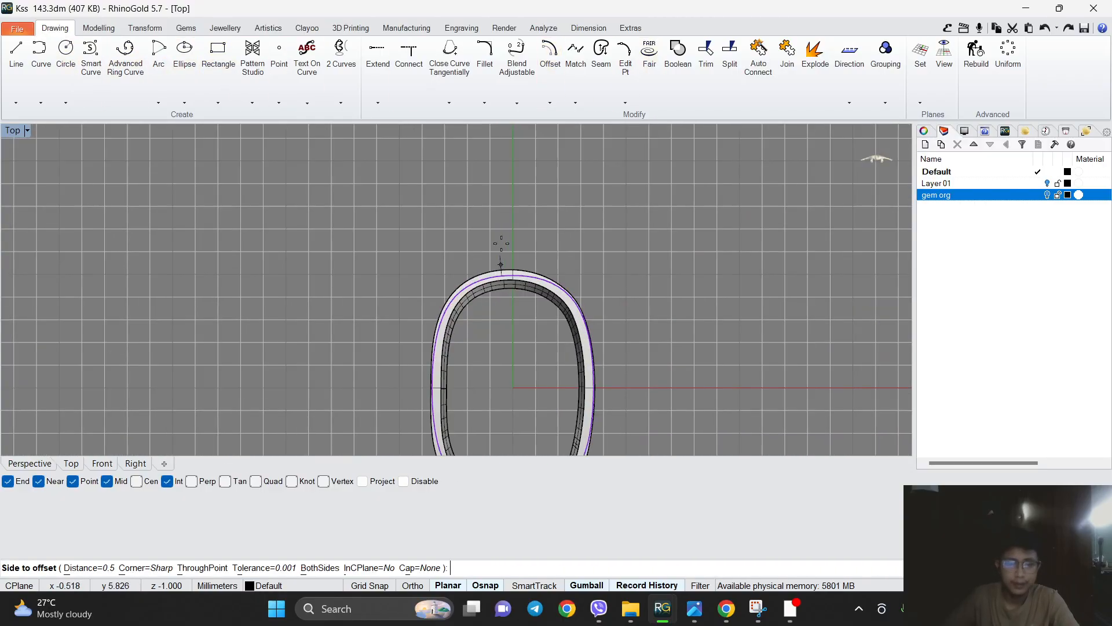
pyautogui.scroll(-4, 509, 207)
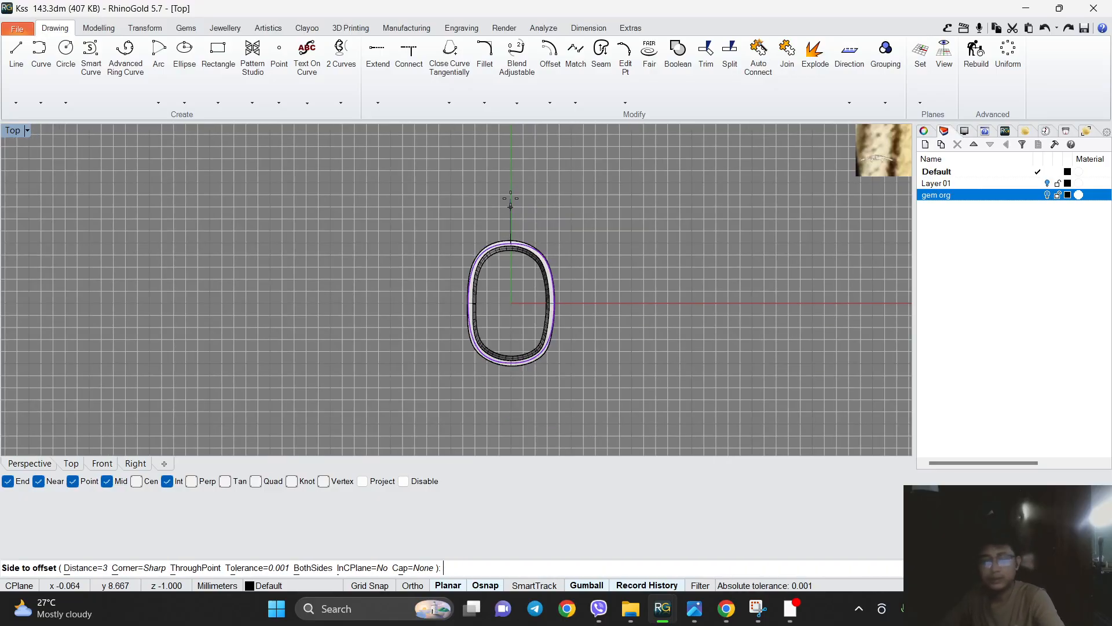
pyautogui.click(510, 198)
# Examine in the reference photo where the small-diamond halo meets the surrounding pear-shaped diamonds.
pyautogui.scroll(-8, 505, 348)
pyautogui.scroll(15, 568, 264)
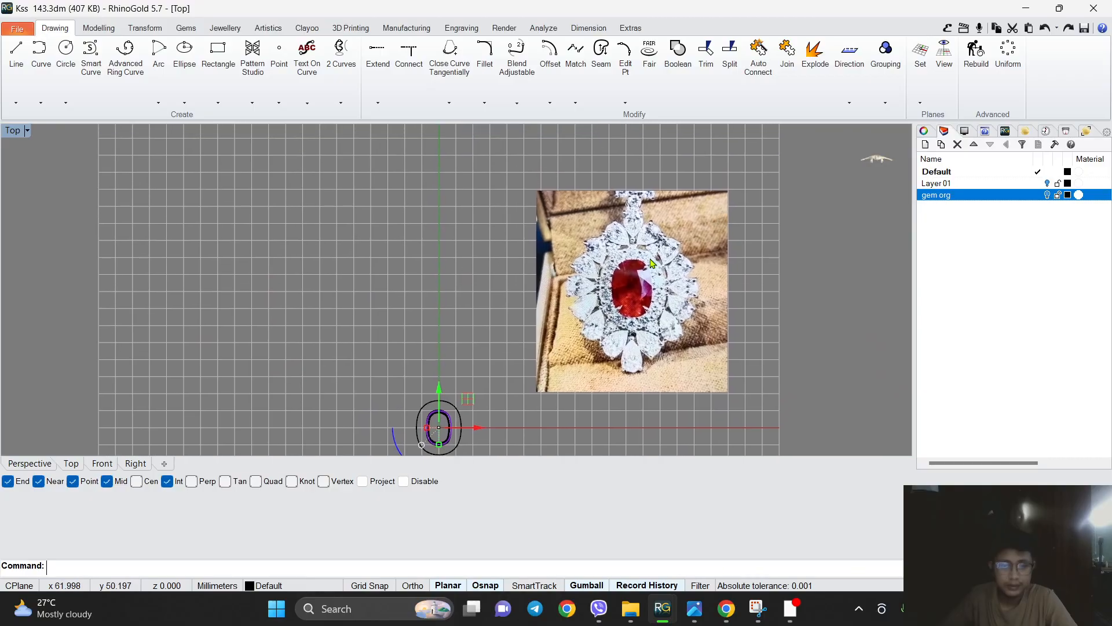
pyautogui.scroll(6, 553, 276)
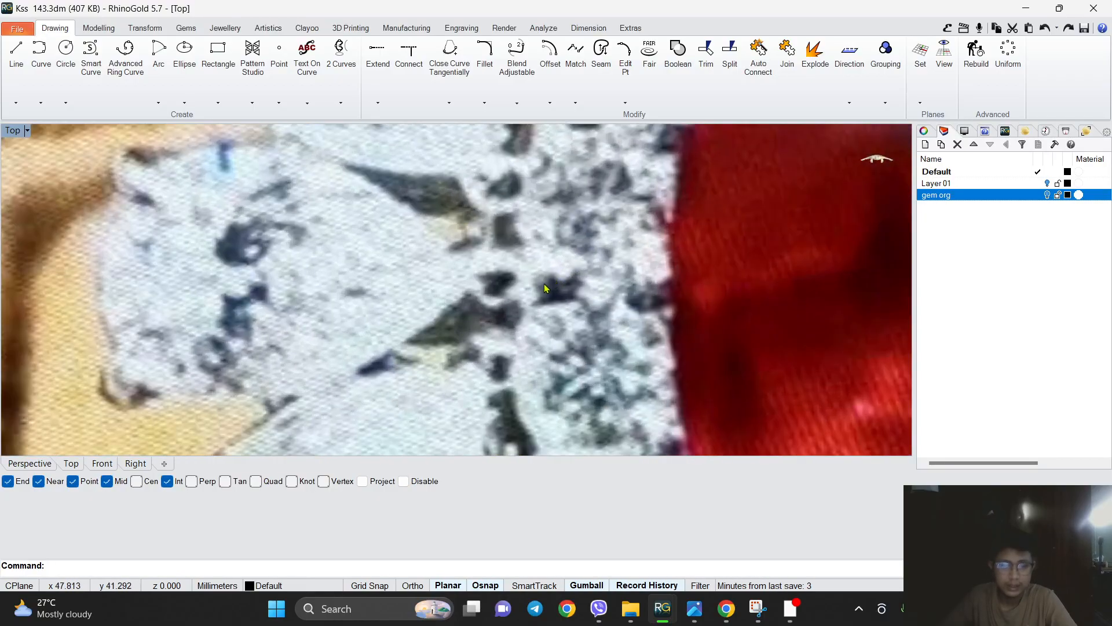
pyautogui.scroll(-8, 546, 290)
pyautogui.moveTo(551, 326); pyautogui.dragTo(596, 258, button='right')
pyautogui.scroll(6, 605, 271)
pyautogui.scroll(-6, 630, 215)
pyautogui.scroll(-4, 633, 218)
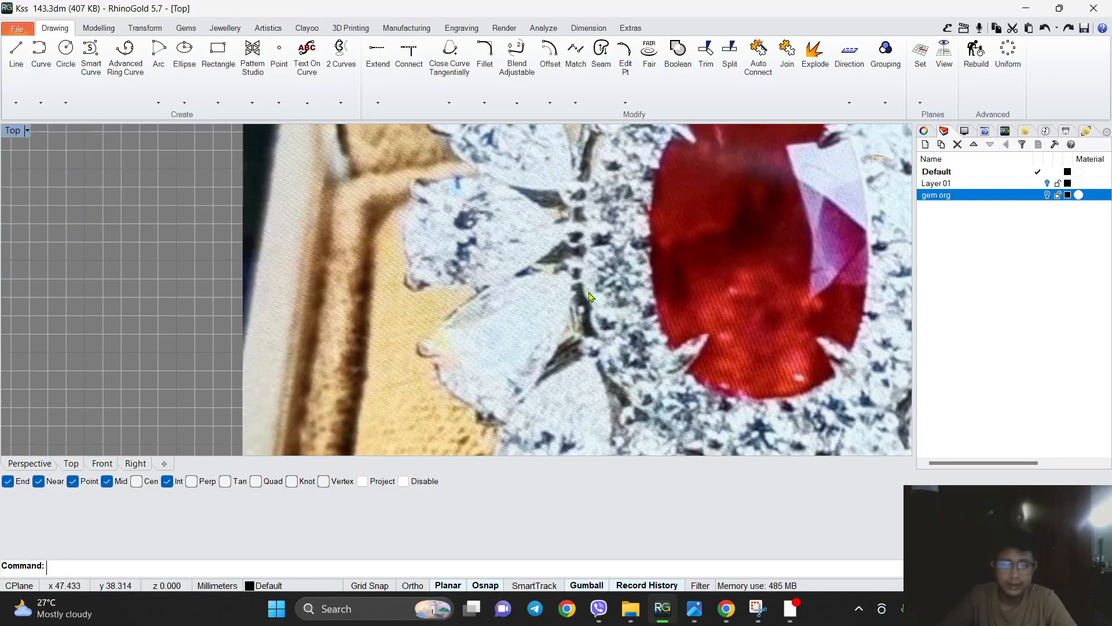
pyautogui.scroll(5, 659, 239)
pyautogui.scroll(-4, 672, 267)
pyautogui.scroll(4, 675, 242)
pyautogui.scroll(-4, 660, 278)
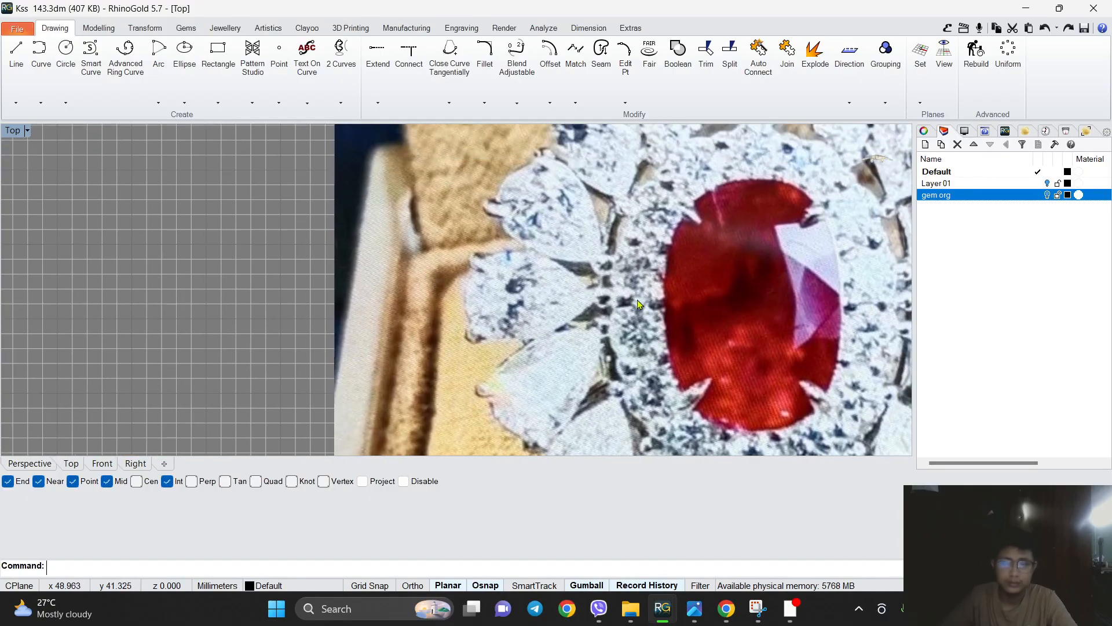
pyautogui.scroll(2, 639, 303)
# Trace one scallop of the halo's outer edge beside the ruby's lower left with a degree-3 interpolated curve.
pyautogui.click(40, 52)
pyautogui.scroll(4, 637, 325)
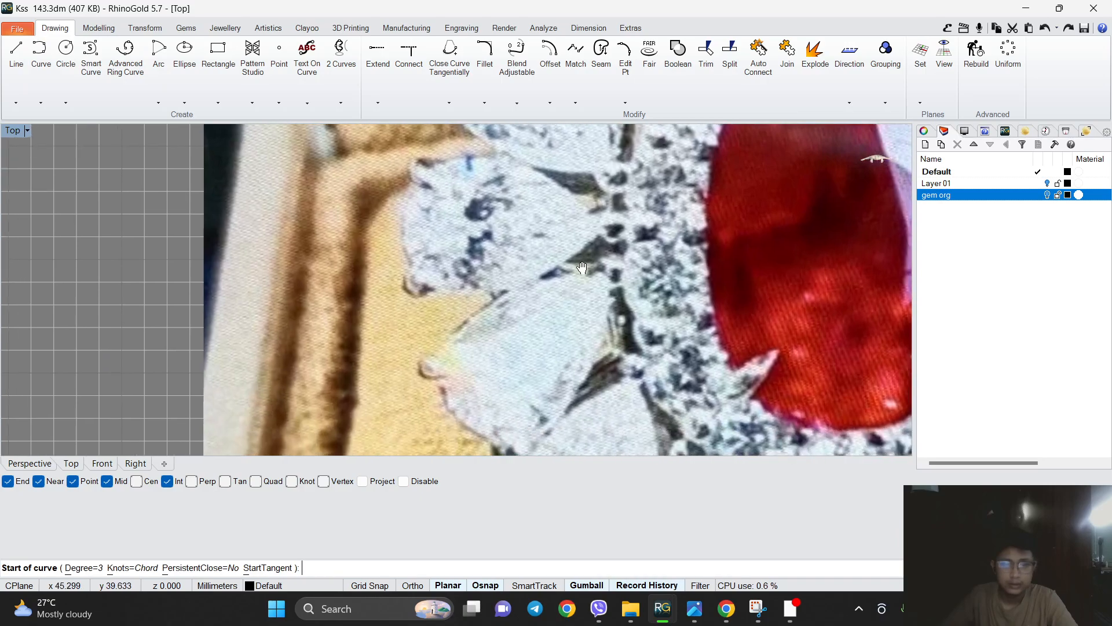
pyautogui.click(678, 357)
pyautogui.click(612, 318)
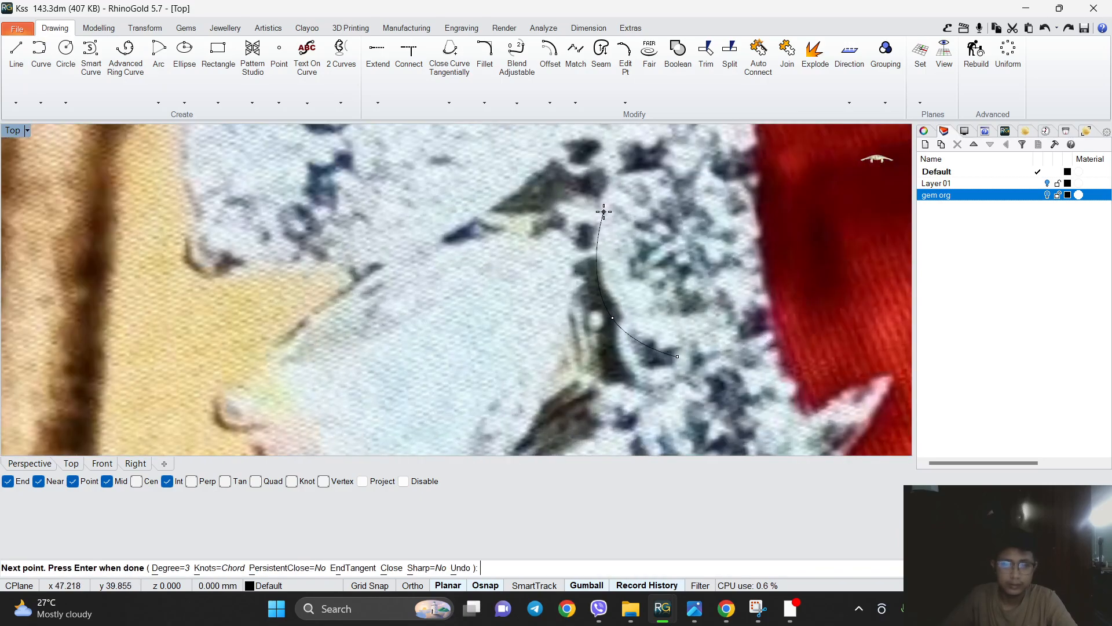
pyautogui.click(624, 172)
pyautogui.rightClick(625, 175)
pyautogui.rightClick(626, 177)
# Trace the adjoining scallop above it on the photo's halo edge, starting from the first arc's upper end.
pyautogui.click(624, 173)
pyautogui.moveTo(624, 173); pyautogui.dragTo(635, 375, button='right')
pyautogui.click(603, 316)
pyautogui.moveTo(635, 226); pyautogui.dragTo(629, 313, button='right')
pyautogui.click(620, 273)
pyautogui.click(668, 247)
pyautogui.rightClick(668, 246)
pyautogui.scroll(-10, 625, 288)
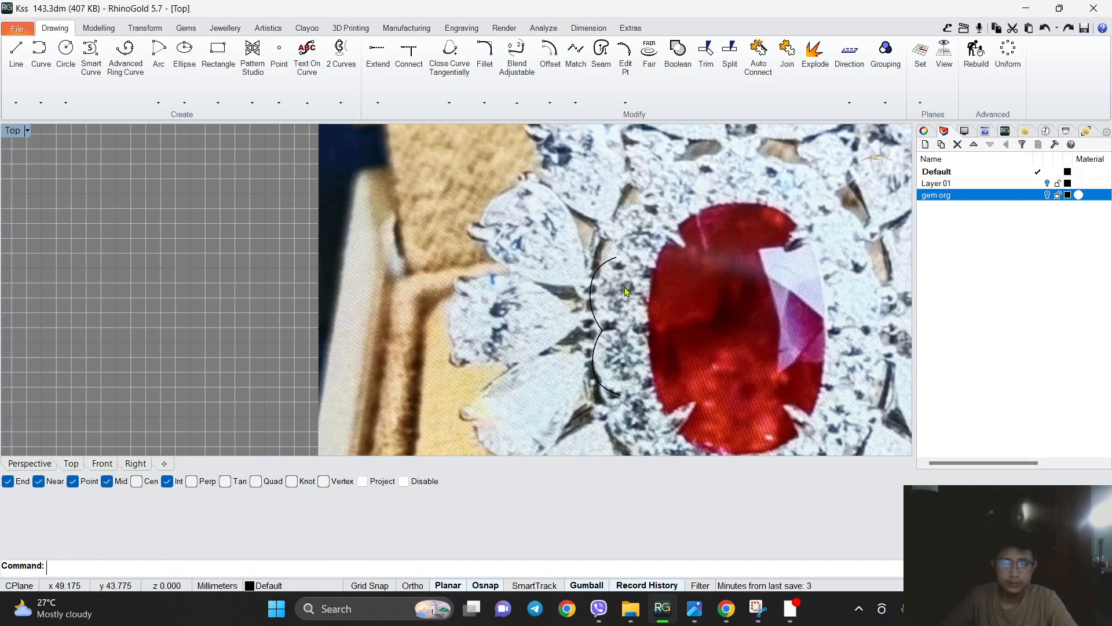
# Trace a third scallop below the first one, continuing the halo edge toward the bottom of the ruby.
pyautogui.rightClick(656, 359)
pyautogui.click(620, 363)
pyautogui.scroll(4, 620, 365)
pyautogui.click(603, 385)
pyautogui.moveTo(621, 427); pyautogui.dragTo(626, 344, button='right')
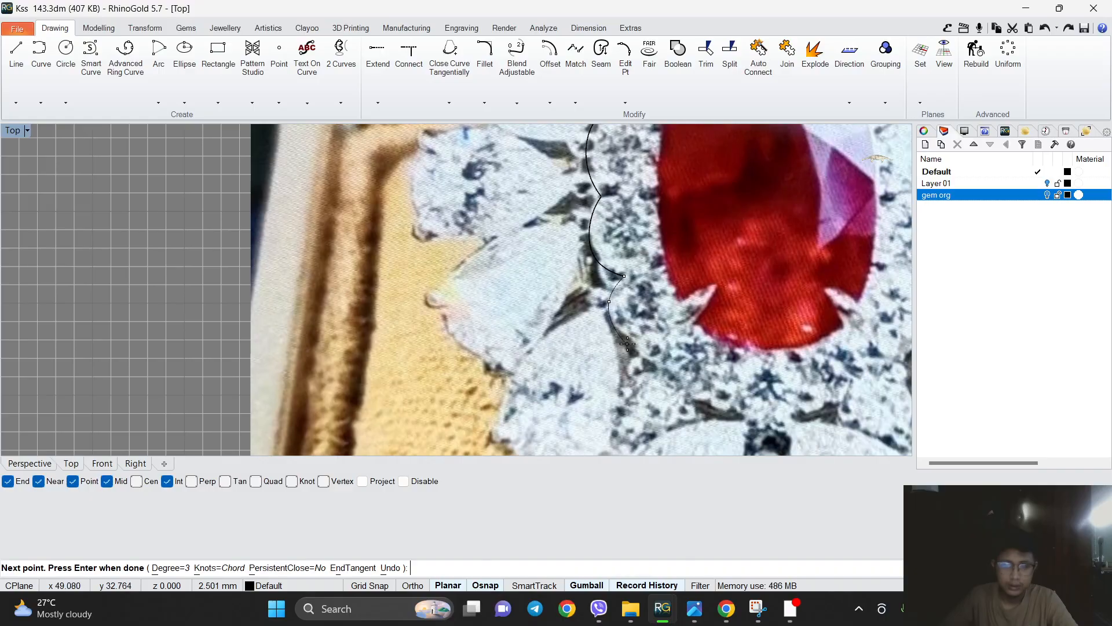
pyautogui.click(659, 346)
pyautogui.rightClick(659, 345)
pyautogui.scroll(-14, 653, 344)
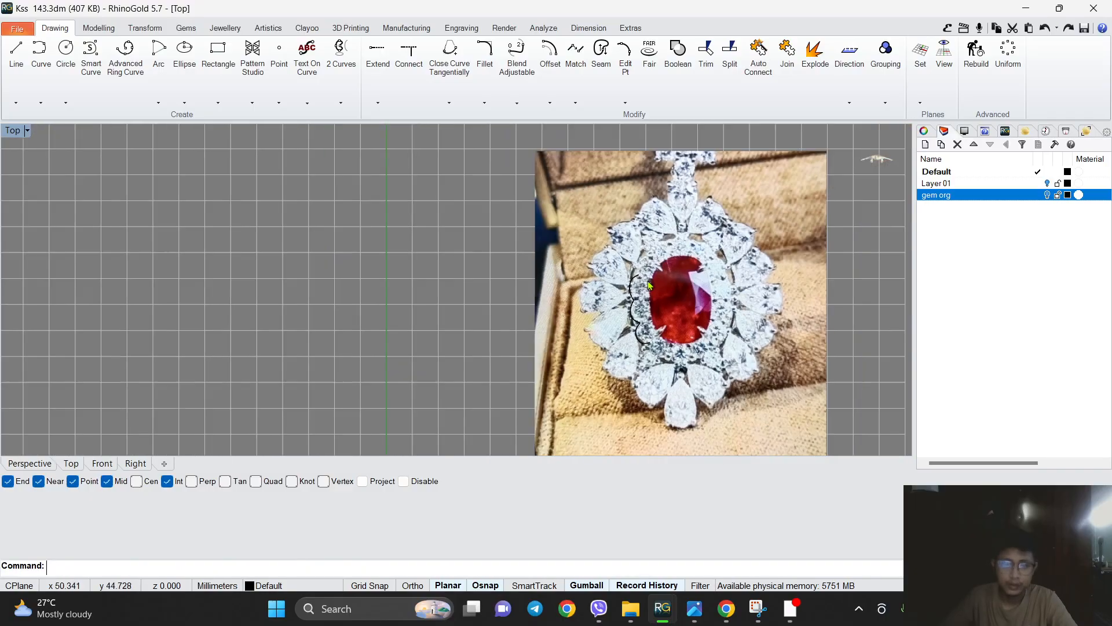
# Move the outer offset curve 1 mm lower than the inner oval curve in the Front view.
pyautogui.scroll(10, 643, 266)
pyautogui.scroll(-8, 635, 252)
pyautogui.moveTo(494, 351); pyautogui.dragTo(575, 254, button='right')
pyautogui.scroll(3, 505, 382)
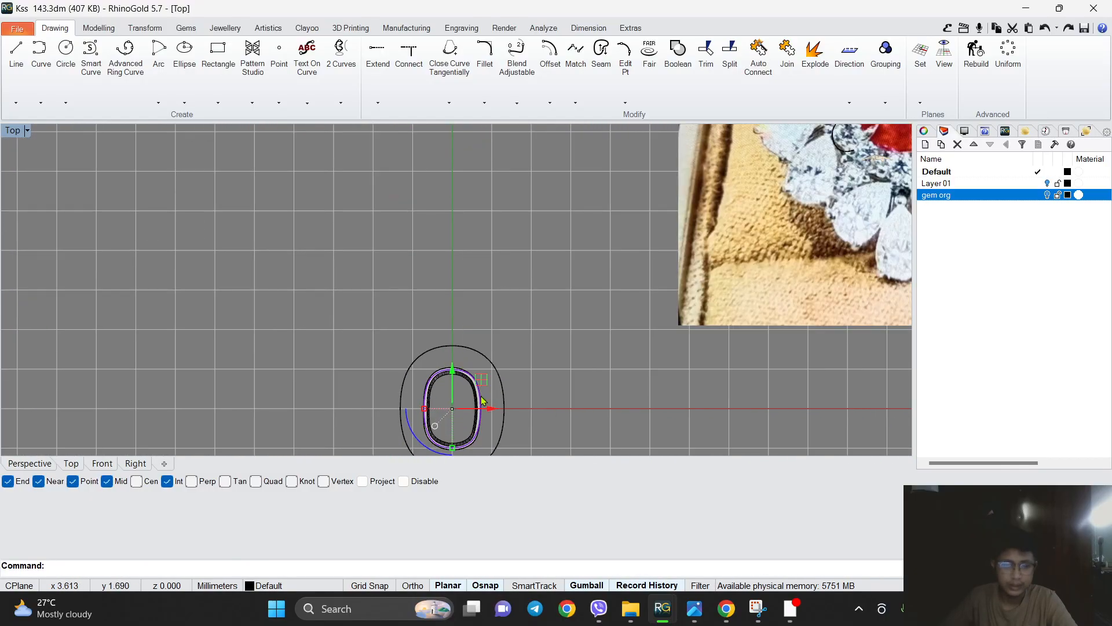
pyautogui.moveTo(493, 383); pyautogui.dragTo(607, 294, button='right')
pyautogui.click(103, 464)
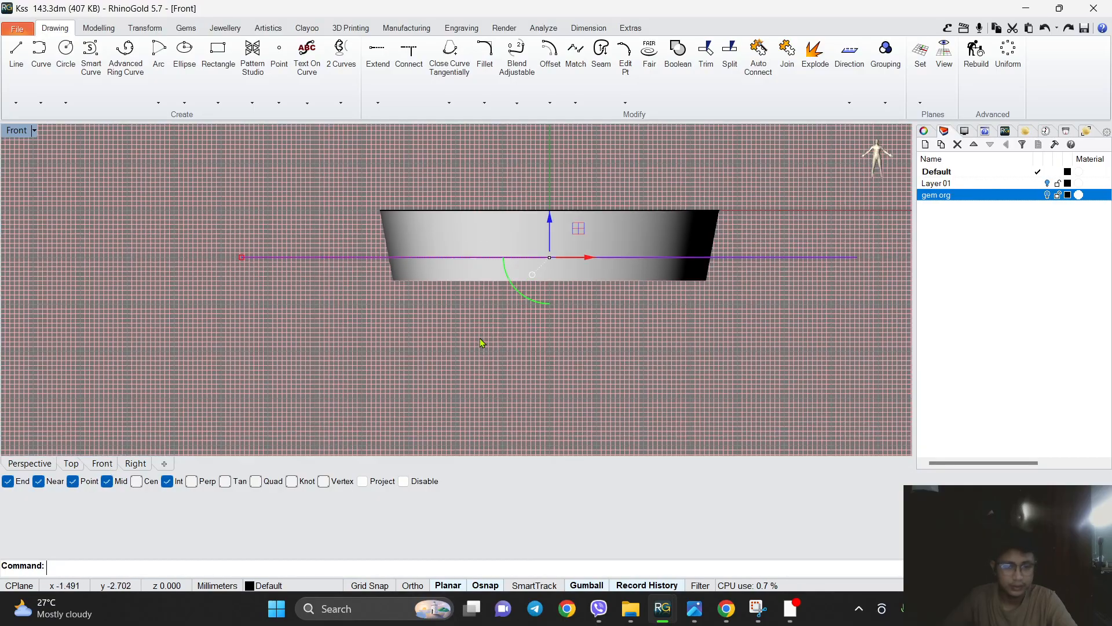
pyautogui.click(540, 227)
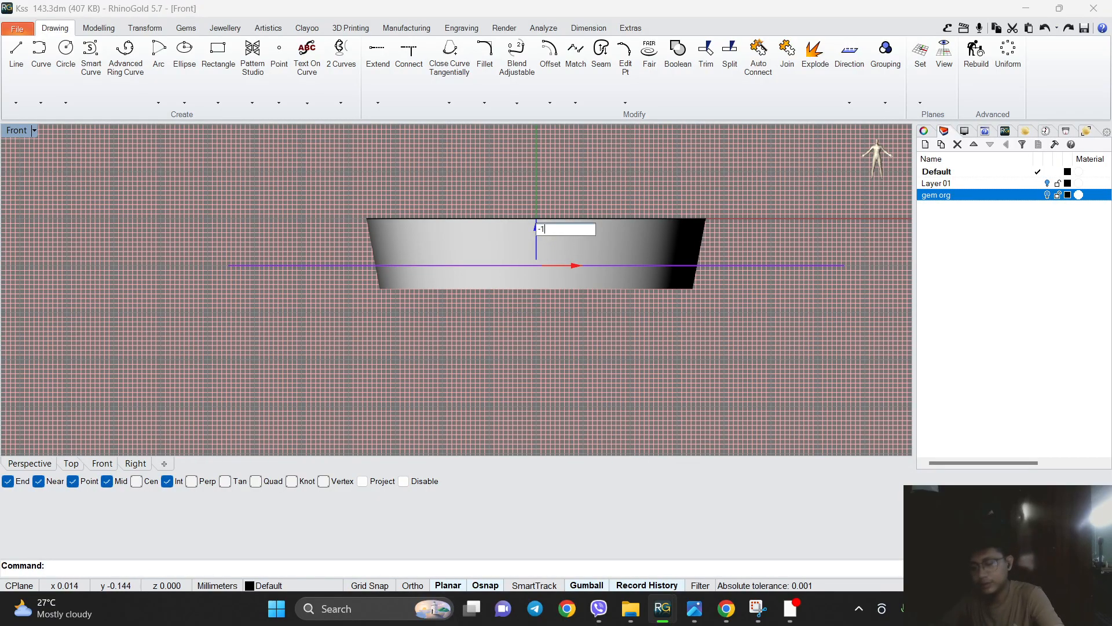
pyautogui.write('-1')
pyautogui.press('Return')
pyautogui.scroll(-3, 550, 231)
pyautogui.scroll(4, 529, 289)
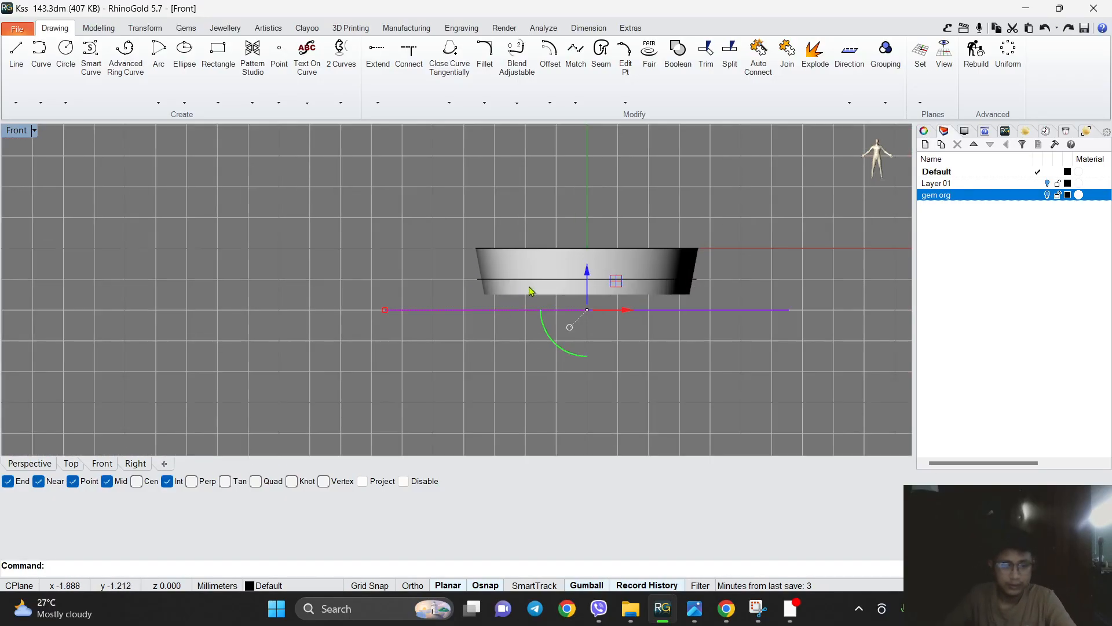
# Draw a straight cross-section line from the top of the inner oval curve to the top of the outer offset curve.
pyautogui.click(77, 466)
pyautogui.scroll(4, 547, 286)
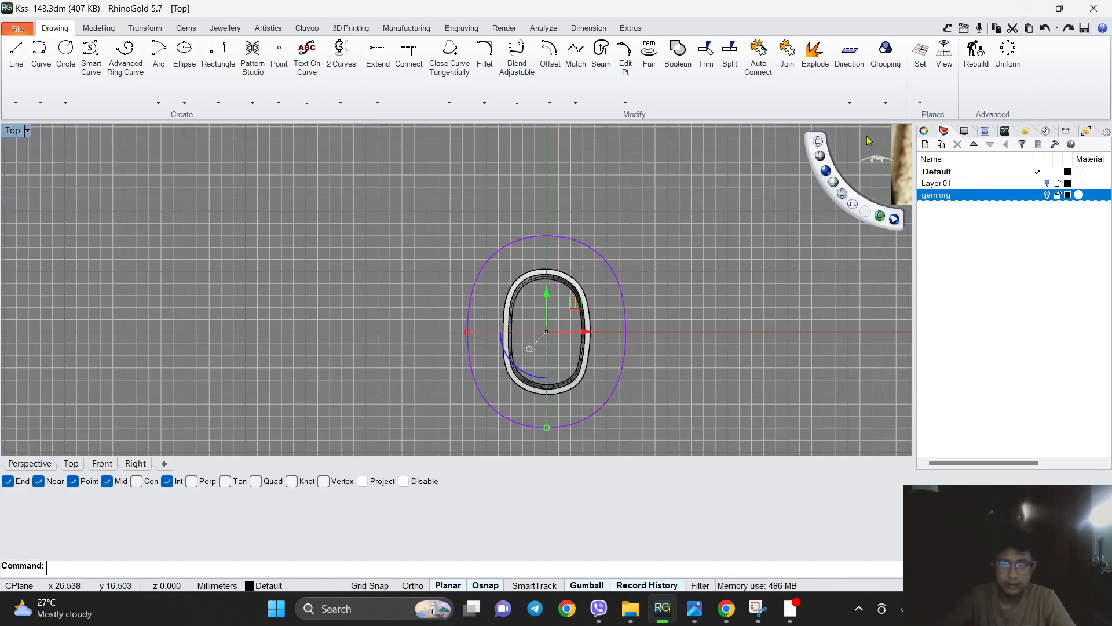
pyautogui.scroll(5, 649, 263)
pyautogui.click(16, 54)
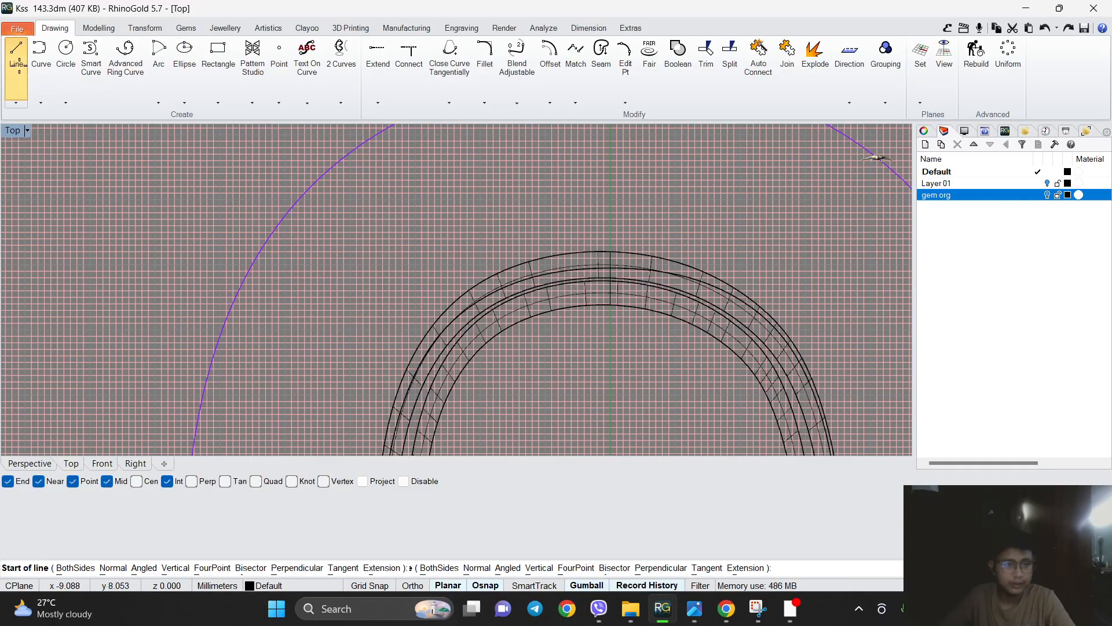
pyautogui.moveTo(615, 267); pyautogui.dragTo(598, 318, button='right')
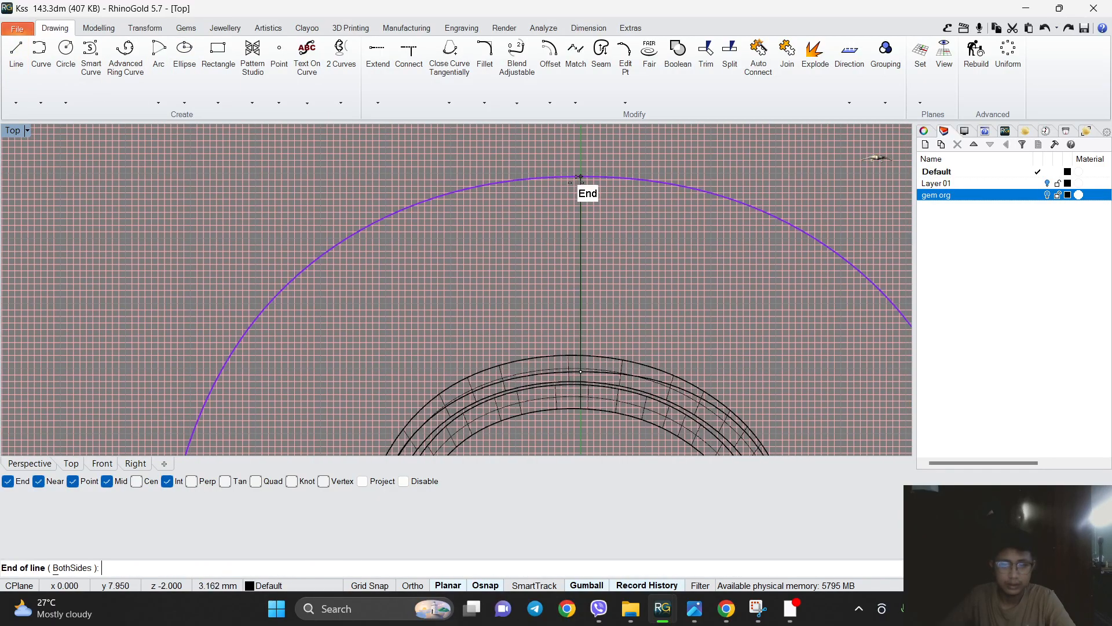
pyautogui.click(581, 180)
pyautogui.scroll(2, 598, 378)
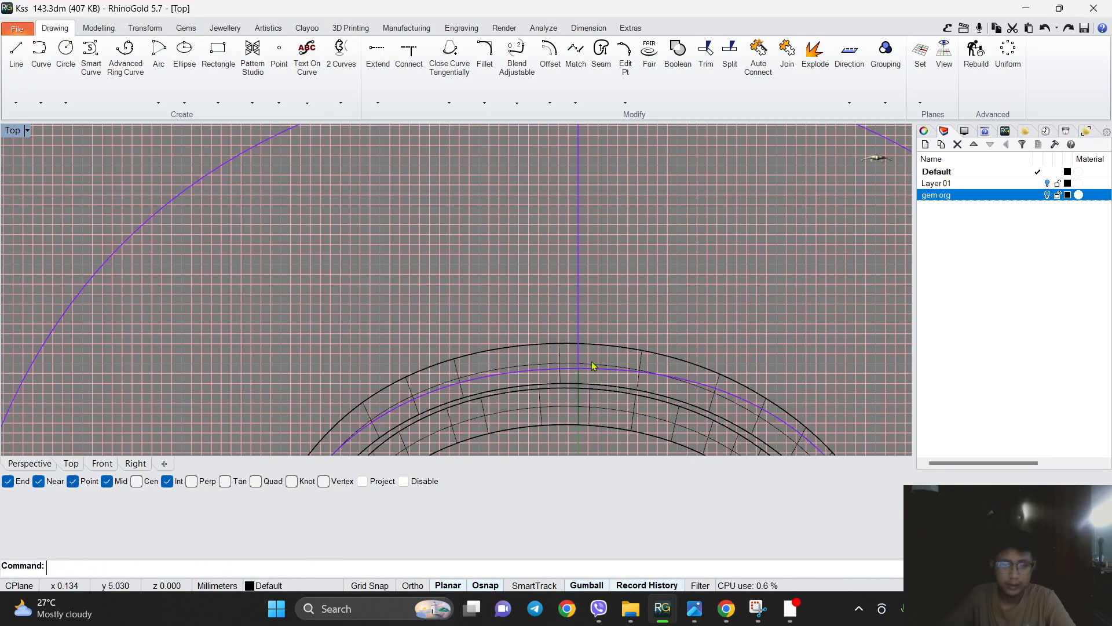
# Sweep the connecting line along the inner and outer oval curves as a two-rail closed sweep, without simplifying the cross-section.
pyautogui.scroll(-2, 598, 373)
pyautogui.click(99, 28)
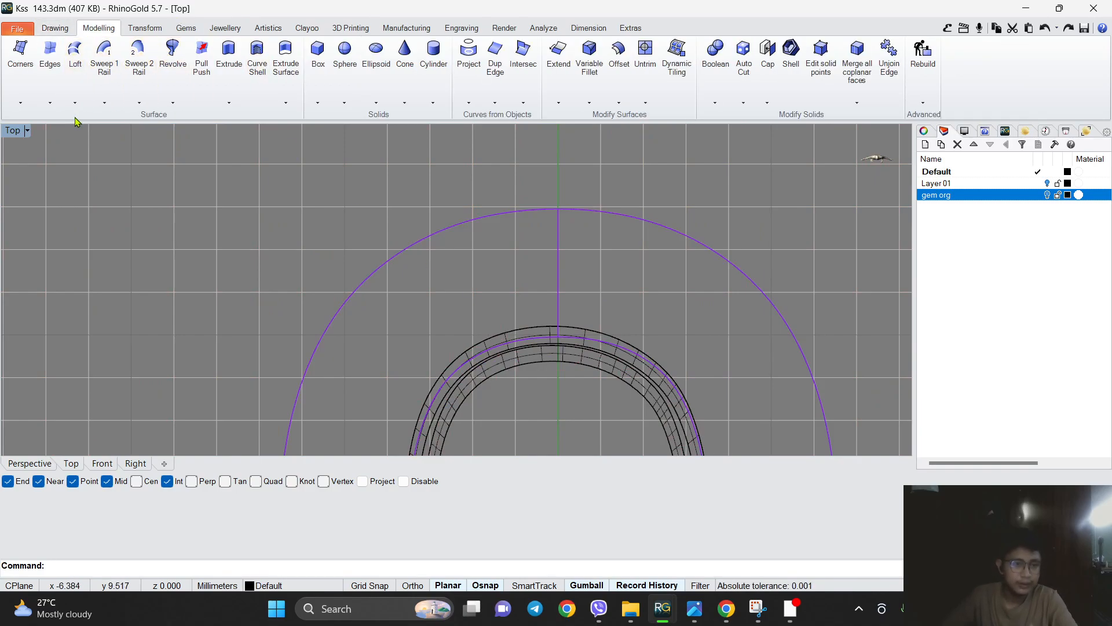
pyautogui.scroll(-2, 469, 202)
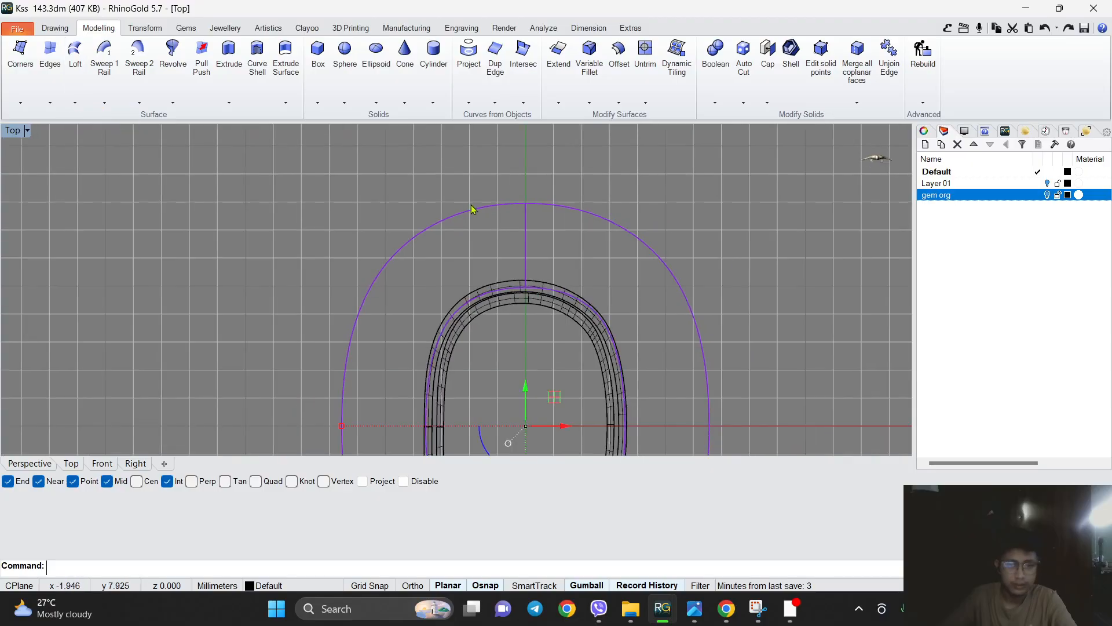
pyautogui.scroll(-2, 469, 201)
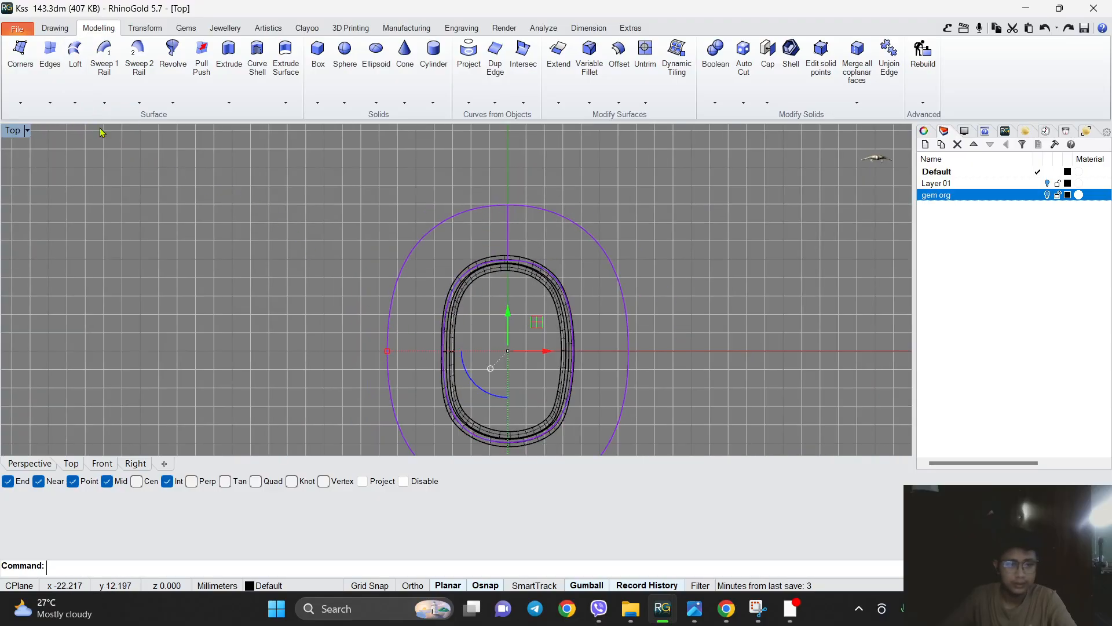
pyautogui.click(137, 51)
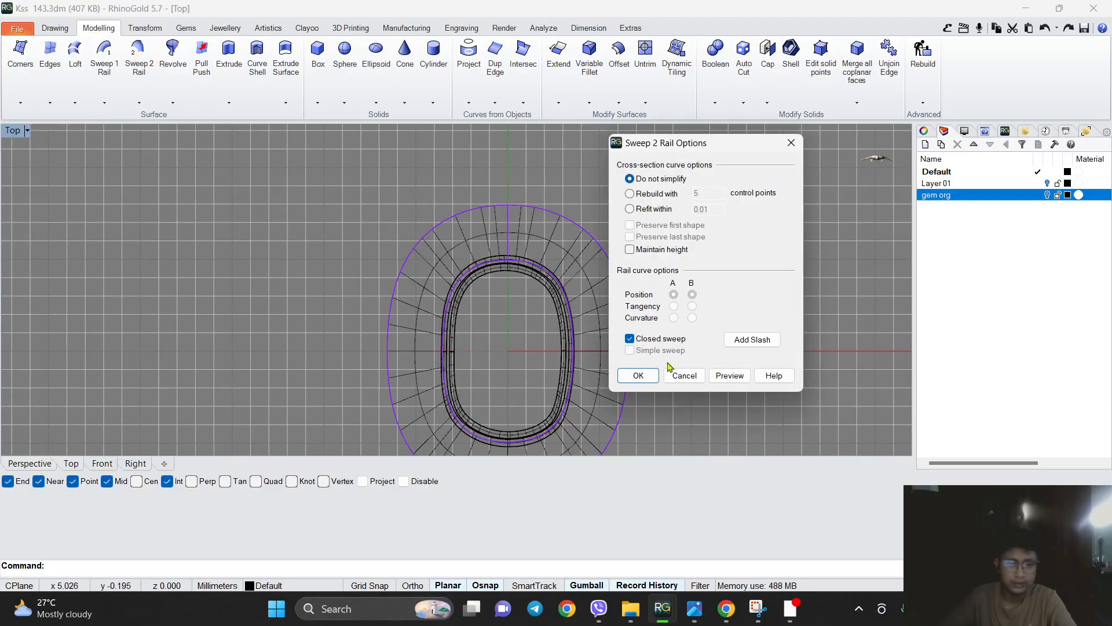
pyautogui.click(638, 376)
pyautogui.scroll(2, 450, 251)
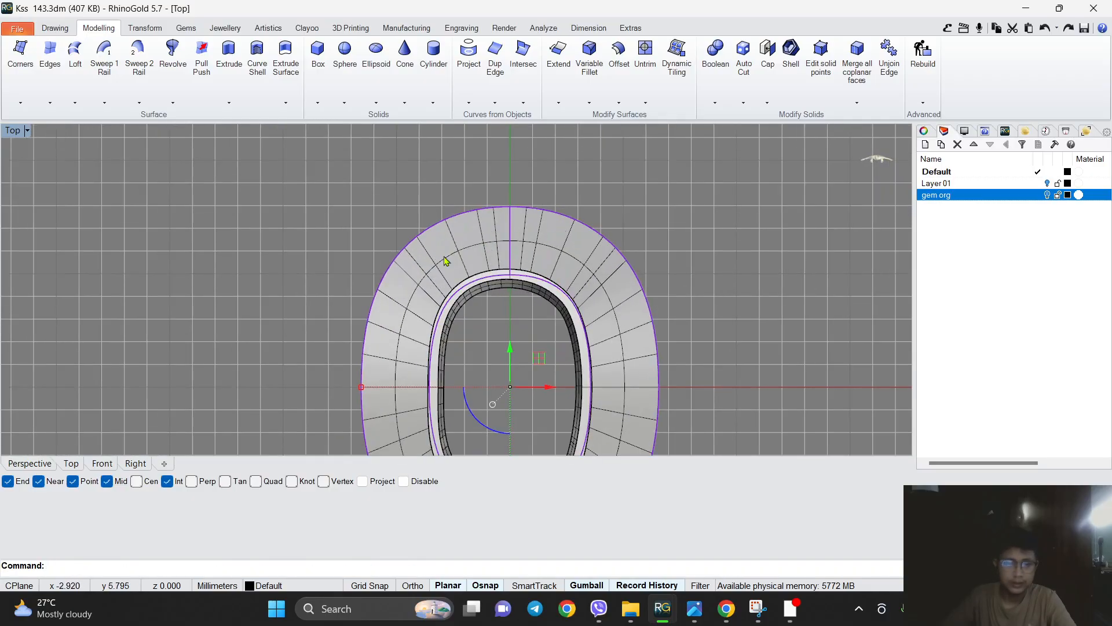
# Rebuild the swept halo surface with 20 U and 4 V points at degree 3, deleting the input.
pyautogui.click(100, 464)
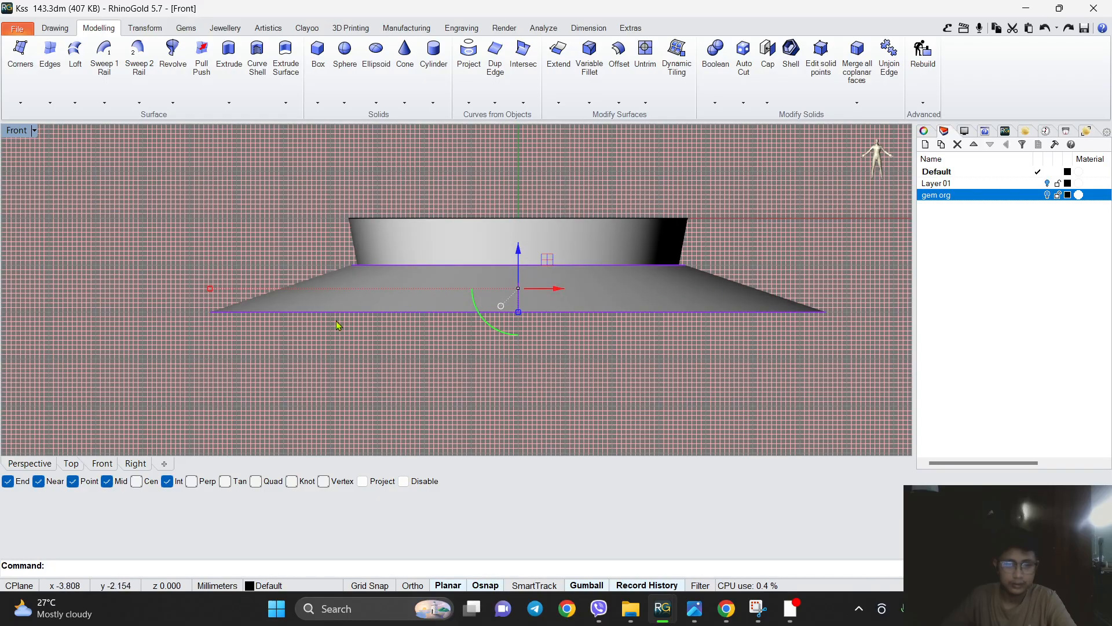
pyautogui.click(29, 464)
pyautogui.scroll(-4, 576, 301)
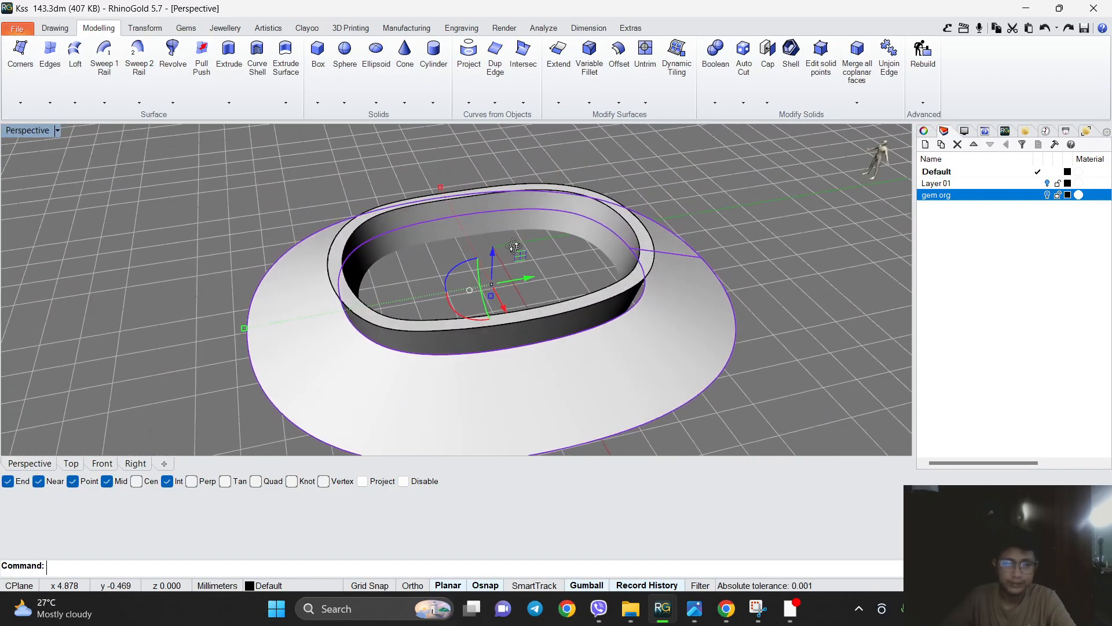
pyautogui.moveTo(576, 301); pyautogui.dragTo(524, 339, button='right')
pyautogui.moveTo(618, 384); pyautogui.dragTo(622, 278, button='right')
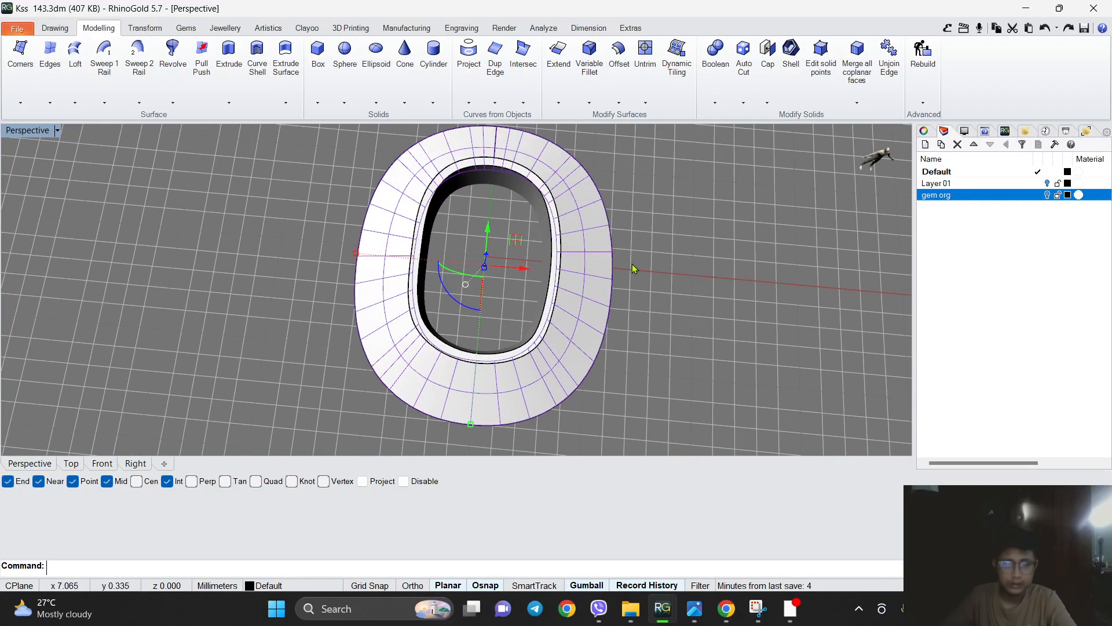
pyautogui.moveTo(565, 318); pyautogui.dragTo(579, 272, button='right')
pyautogui.click(923, 52)
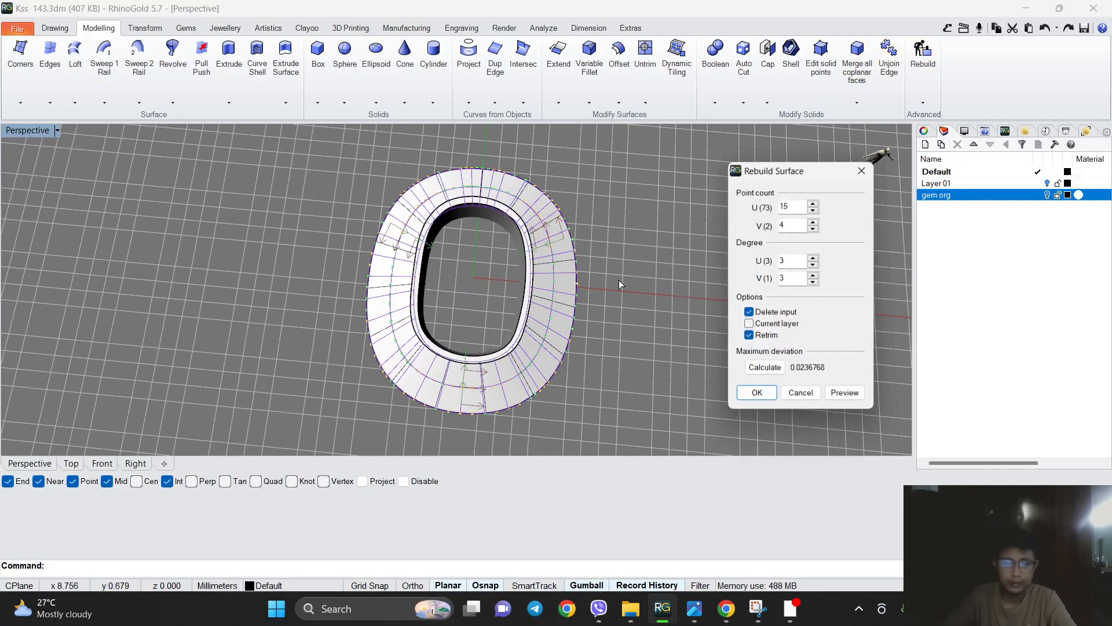
pyautogui.write('20')
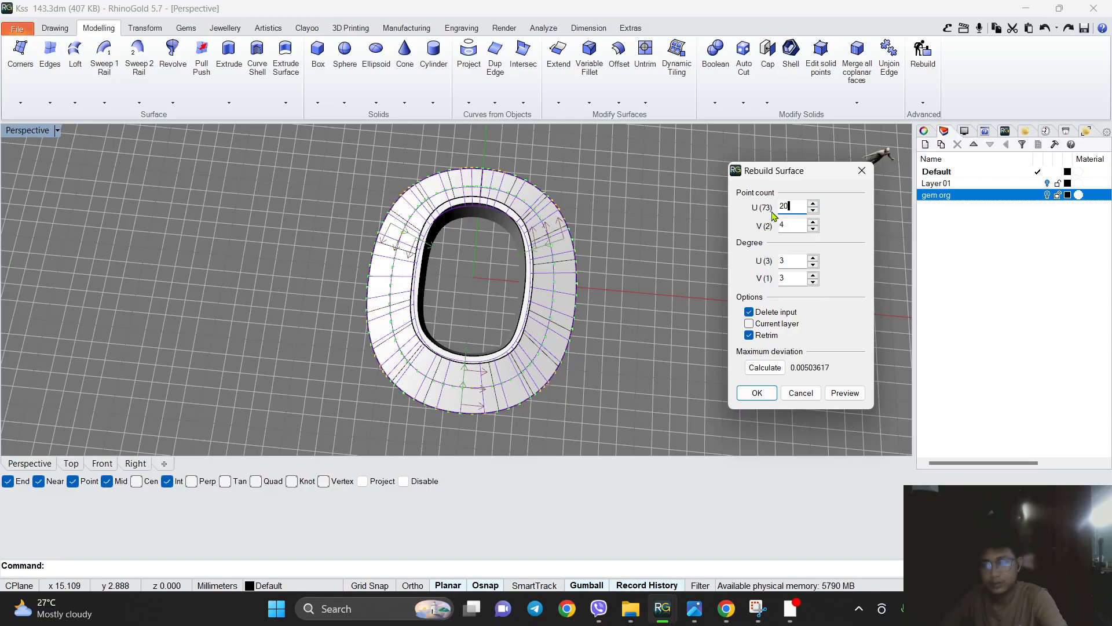
pyautogui.press('Return')
# Examine the rebuilt halo surface and its join to the bezel from several angles and from above.
pyautogui.scroll(6, 597, 328)
pyautogui.click(493, 330)
pyautogui.scroll(-2, 493, 330)
pyautogui.click(550, 253)
pyautogui.scroll(-4, 475, 414)
pyautogui.moveTo(475, 415); pyautogui.dragTo(484, 400, button='right')
pyautogui.scroll(4, 449, 232)
pyautogui.scroll(-5, 383, 245)
pyautogui.moveTo(338, 275); pyautogui.dragTo(595, 368, button='right')
pyautogui.scroll(-3, 499, 318)
pyautogui.scroll(4, 494, 340)
pyautogui.scroll(-3, 877, 154)
pyautogui.scroll(2, 876, 154)
pyautogui.scroll(4, 483, 362)
pyautogui.click(469, 386)
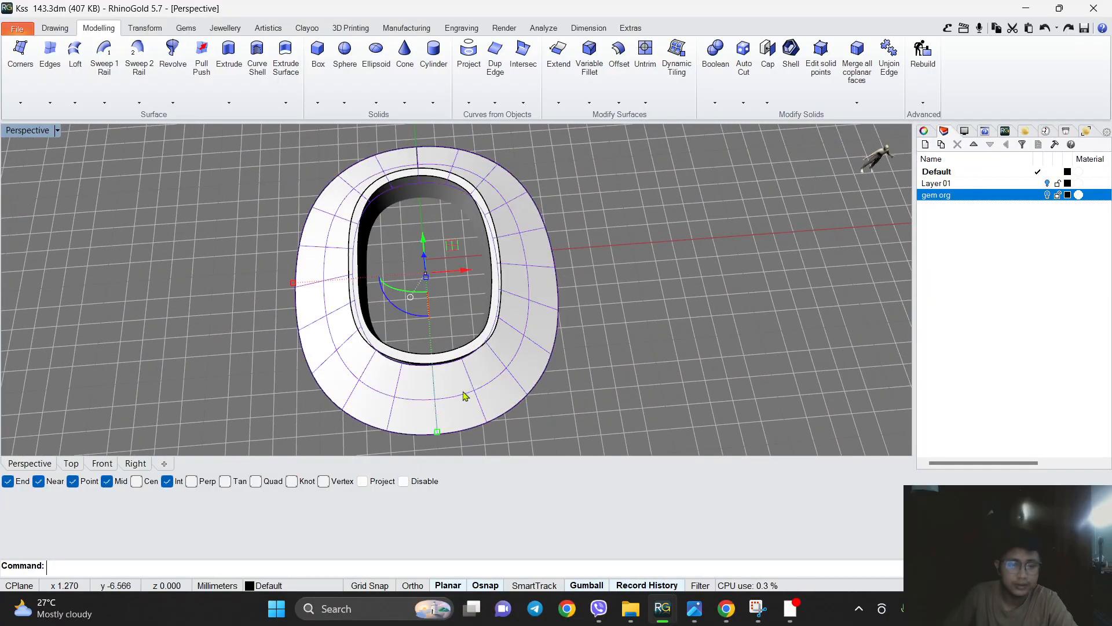
pyautogui.click(76, 466)
pyautogui.scroll(4, 375, 298)
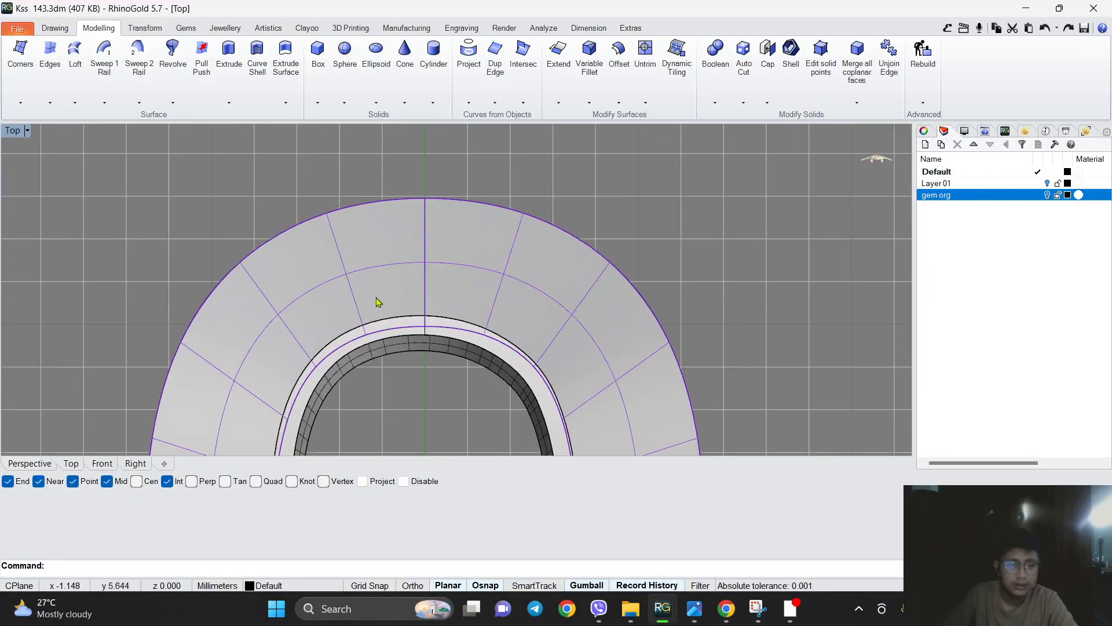
pyautogui.click(754, 238)
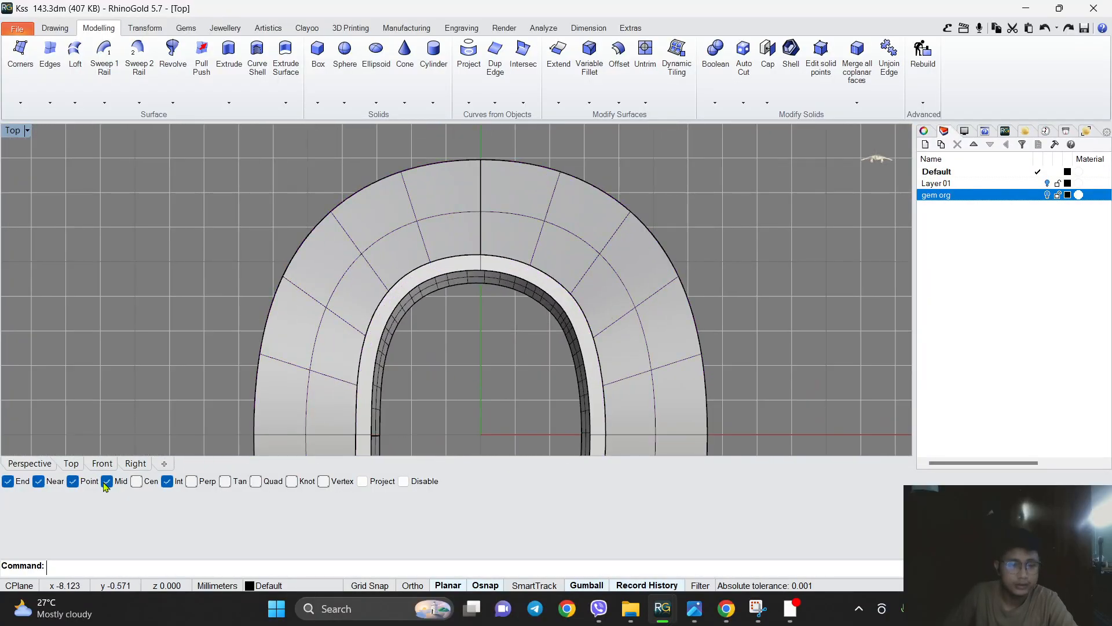
pyautogui.click(51, 468)
pyautogui.scroll(4, 492, 335)
pyautogui.moveTo(499, 333); pyautogui.dragTo(514, 315, button='right')
pyautogui.scroll(-4, 514, 315)
pyautogui.scroll(6, 528, 320)
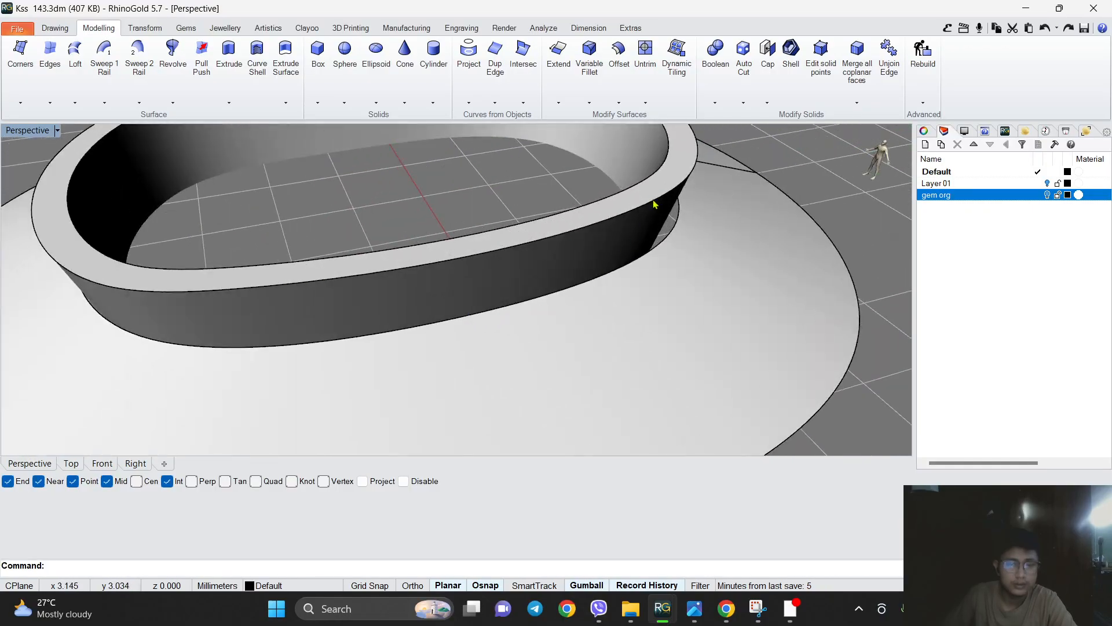
# Offset the halo surface's inner edge curve outward on the surface by 1 mm.
pyautogui.click(145, 28)
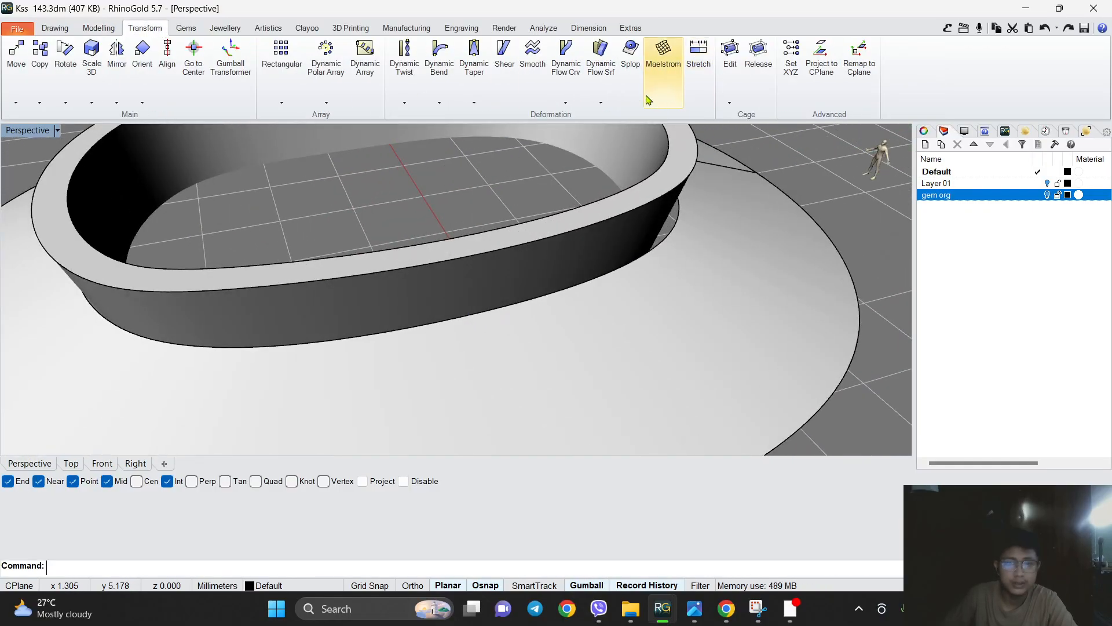
pyautogui.click(99, 28)
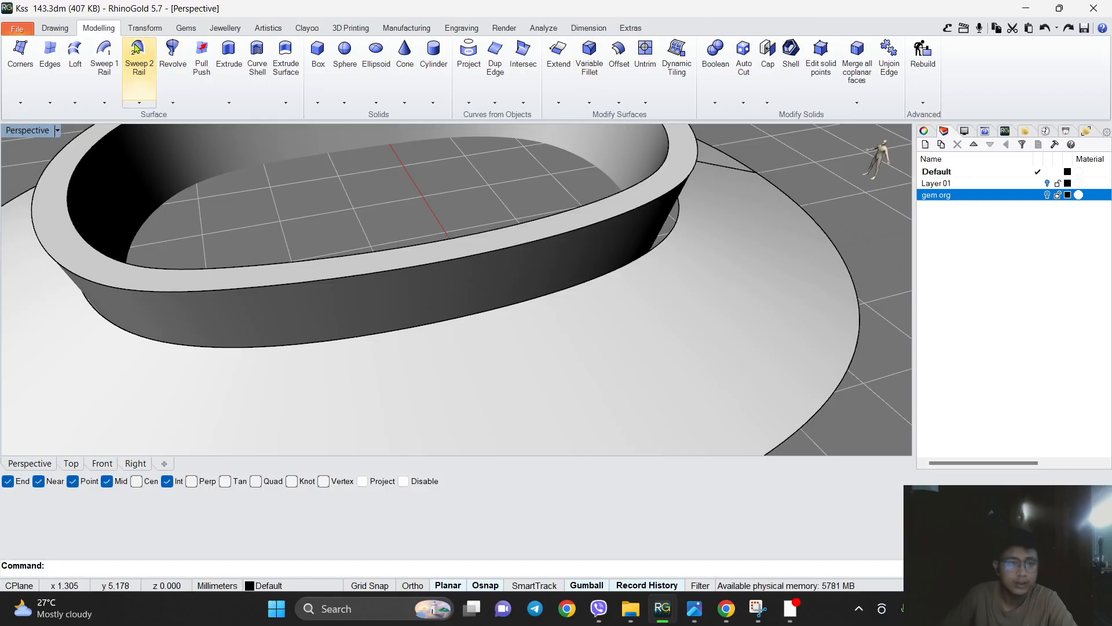
pyautogui.click(619, 102)
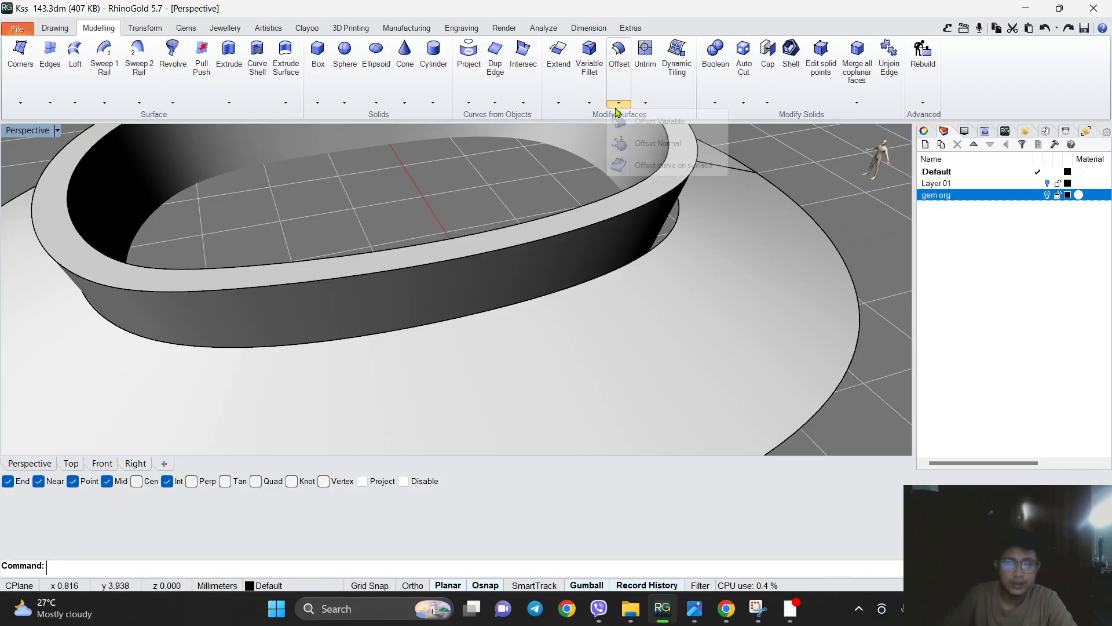
pyautogui.click(677, 172)
pyautogui.click(654, 253)
pyautogui.click(696, 276)
pyautogui.scroll(-5, 675, 275)
pyautogui.moveTo(666, 271); pyautogui.dragTo(581, 304, button='right')
pyautogui.scroll(5, 537, 288)
pyautogui.scroll(-3, 582, 303)
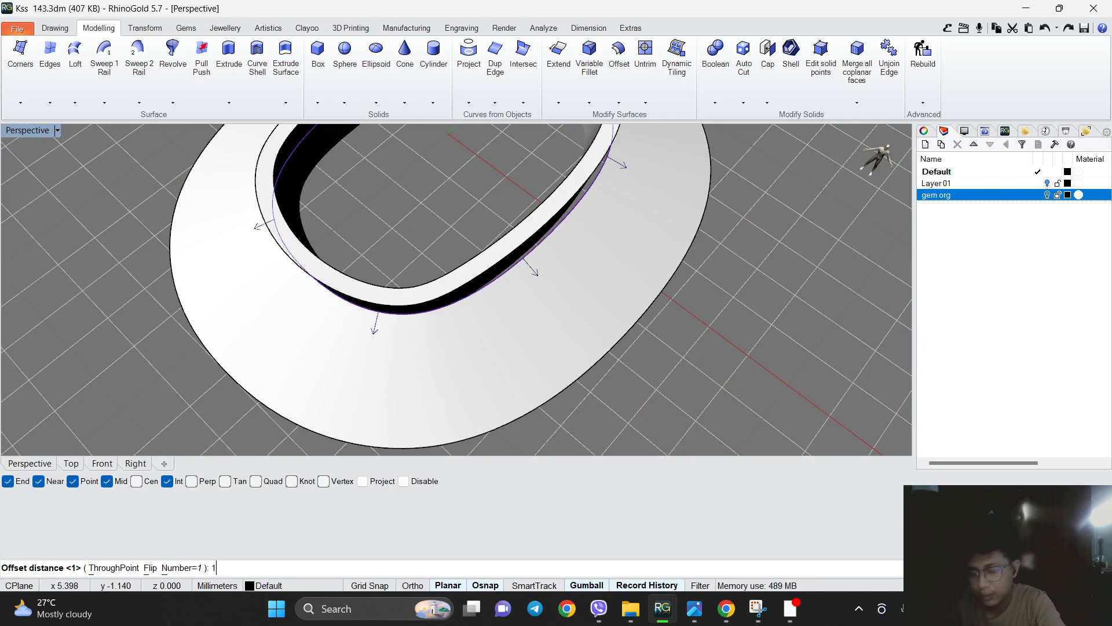
pyautogui.press('Return')
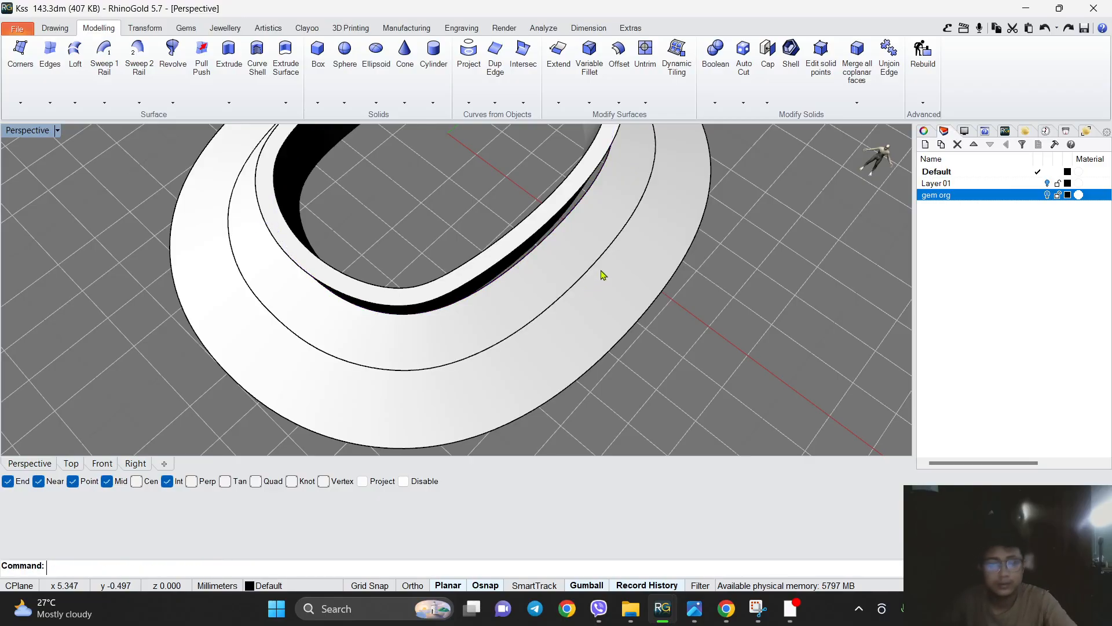
# Place a 2.70 mm round gem with Pave Automatic on the halo surface, where the offset curve meets the upper centerline.
pyautogui.click(66, 463)
pyautogui.scroll(5, 442, 278)
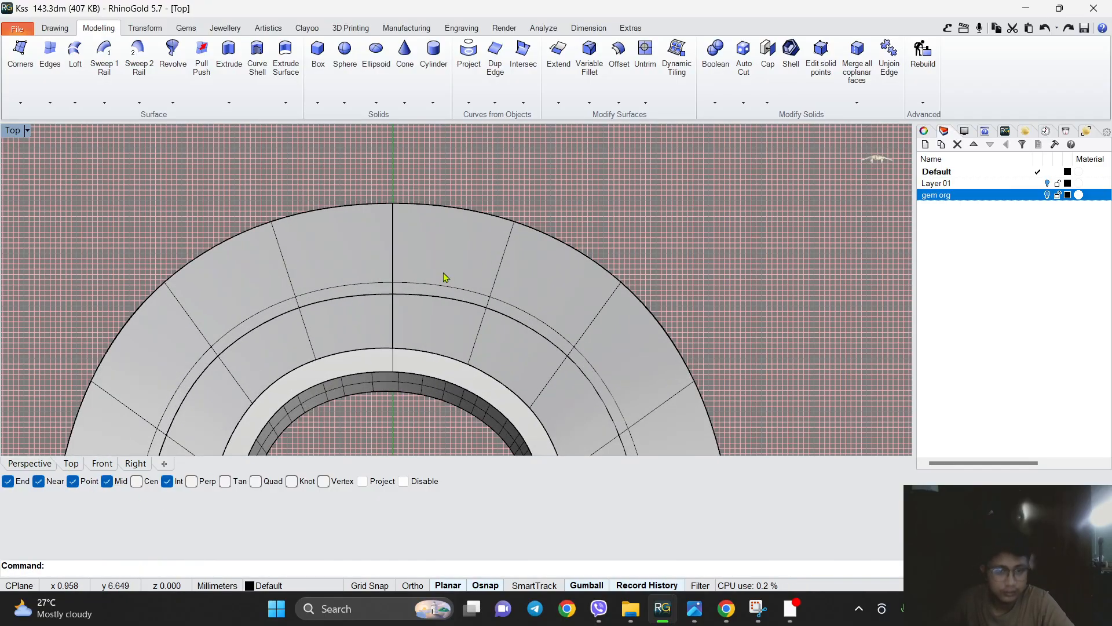
pyautogui.click(186, 29)
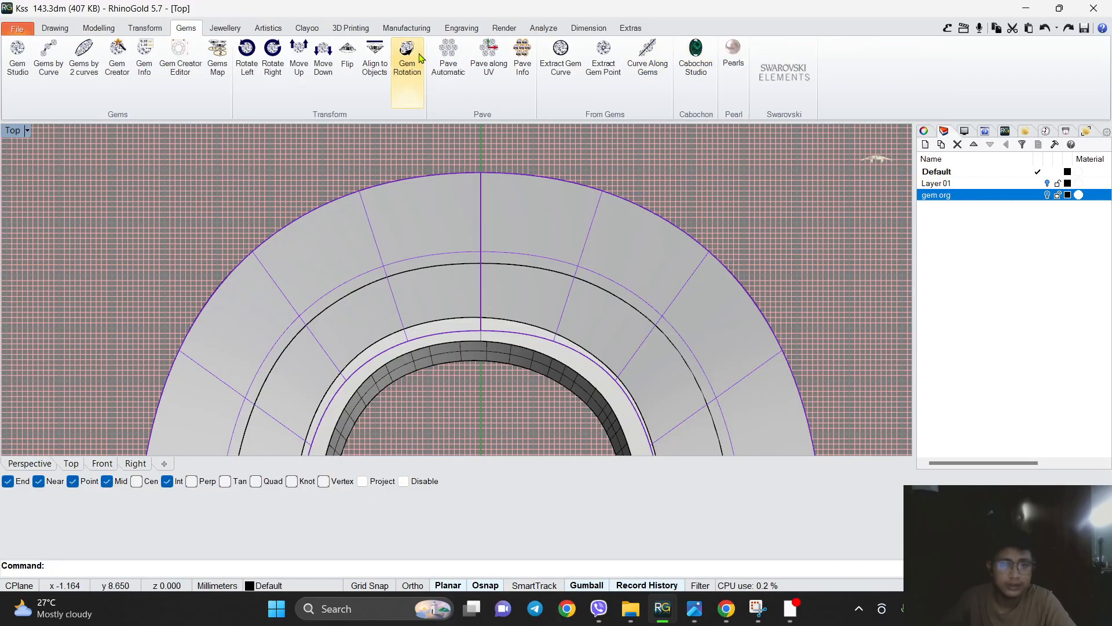
pyautogui.click(450, 65)
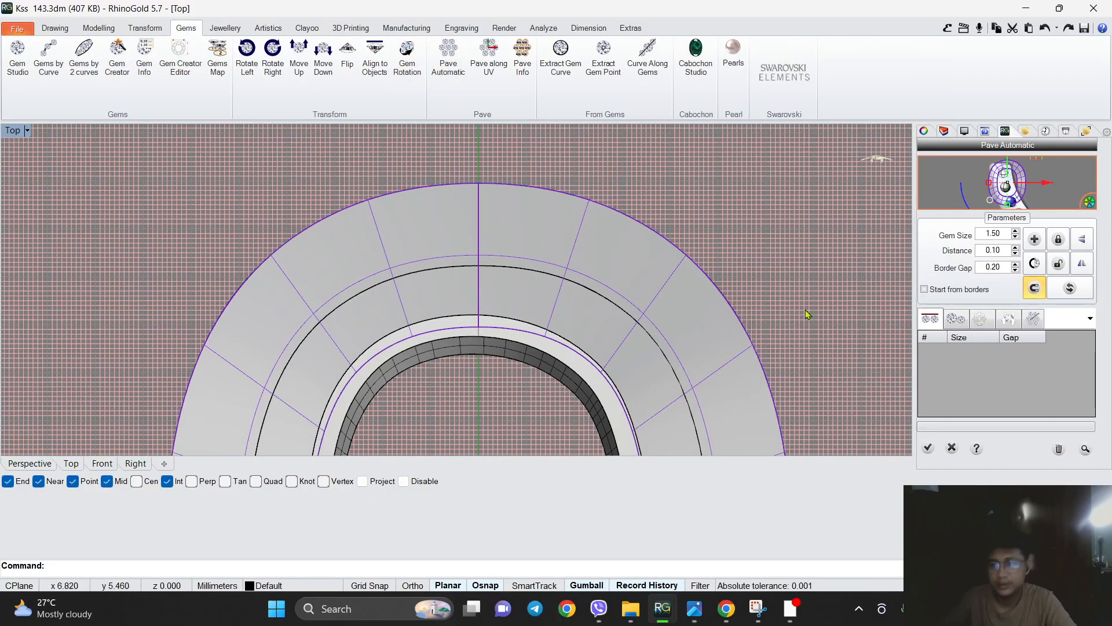
pyautogui.click(750, 227)
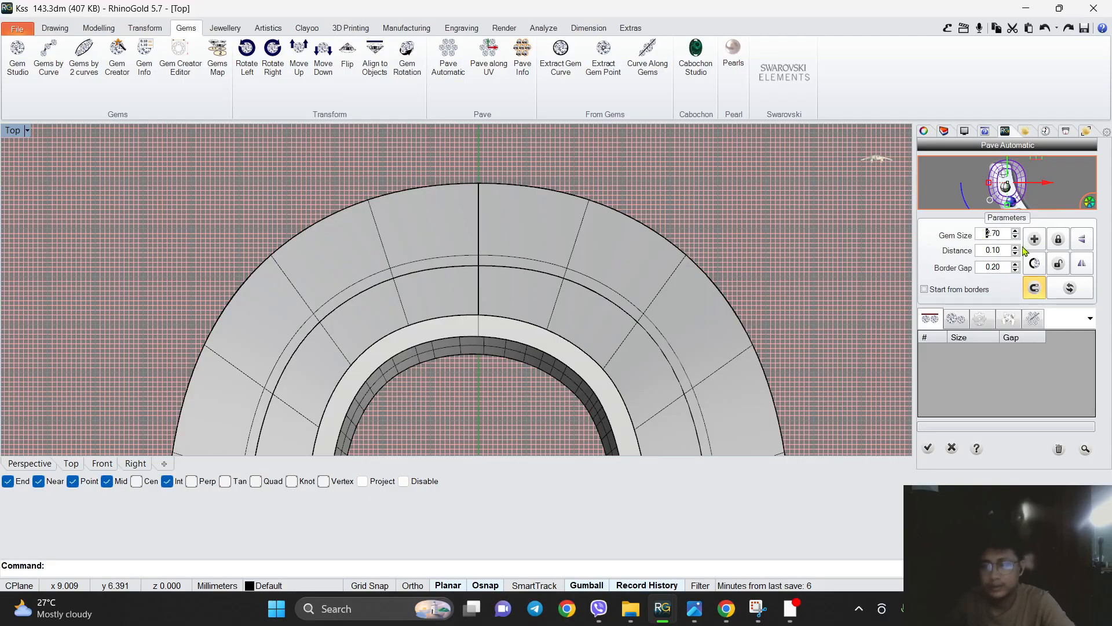
pyautogui.click(1034, 239)
pyautogui.click(479, 266)
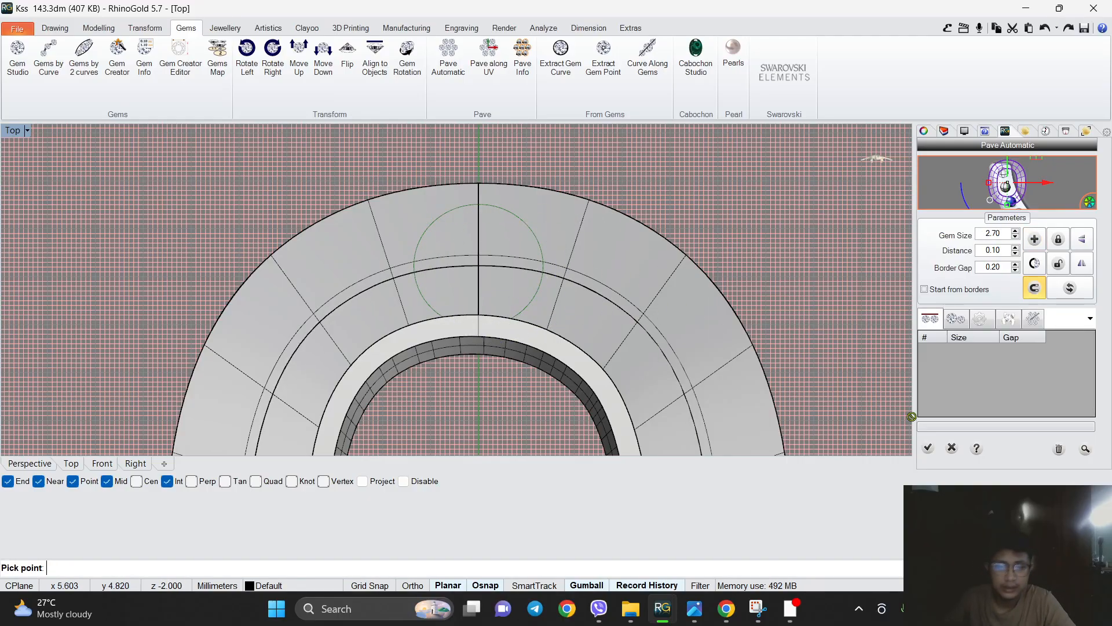
pyautogui.click(927, 448)
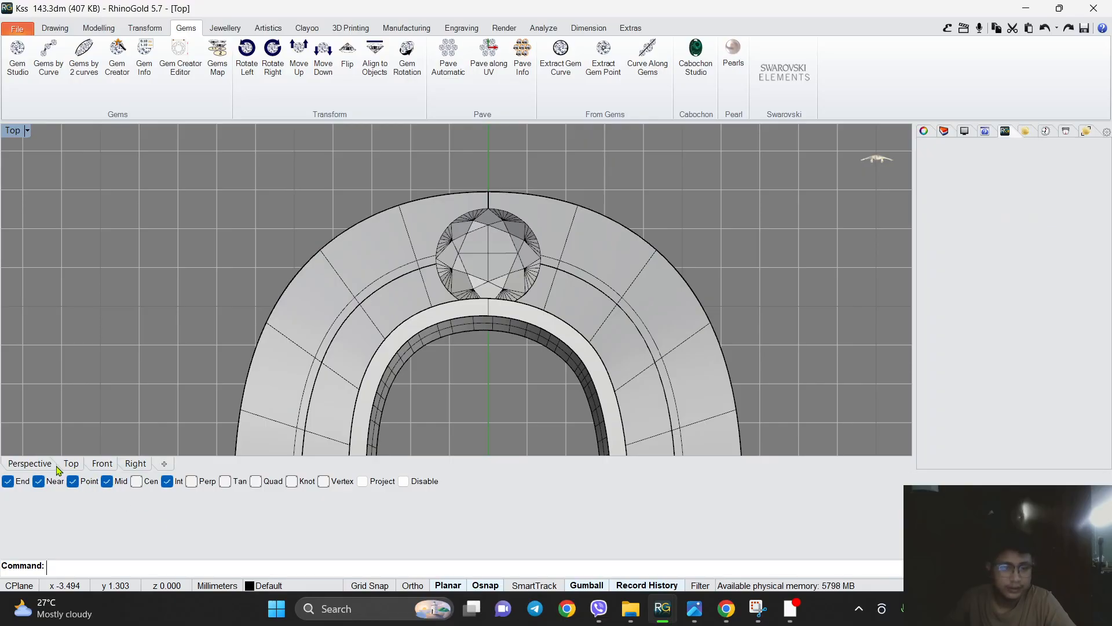
pyautogui.moveTo(420, 317); pyautogui.dragTo(404, 323, button='right')
# Examine how the new round gem sits on the sloped halo surface beside the bezel.
pyautogui.click(19, 468)
pyautogui.scroll(-3, 437, 325)
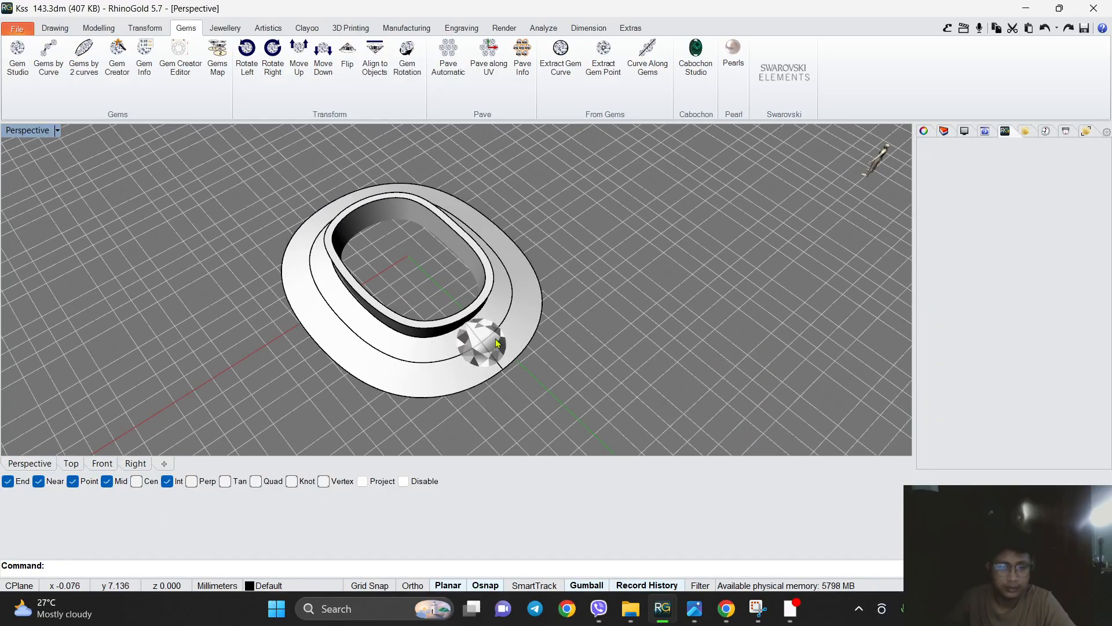
pyautogui.scroll(10, 496, 339)
pyautogui.scroll(-5, 440, 295)
pyautogui.moveTo(544, 266); pyautogui.dragTo(545, 341, button='right')
pyautogui.scroll(-3, 544, 342)
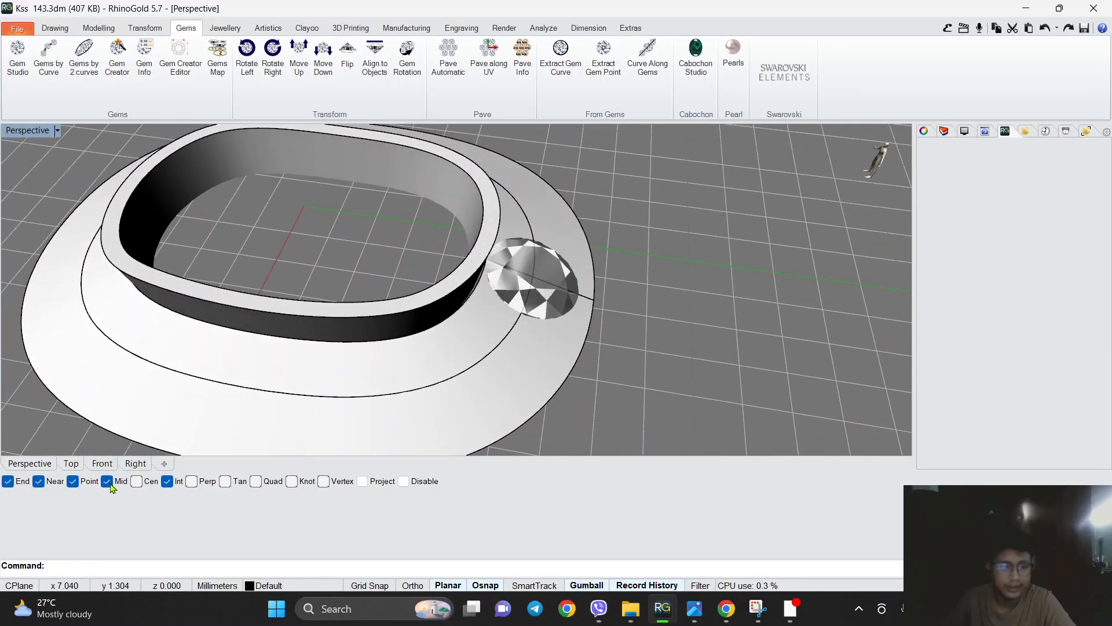
pyautogui.click(71, 464)
pyautogui.scroll(3, 441, 262)
pyautogui.scroll(-3, 440, 261)
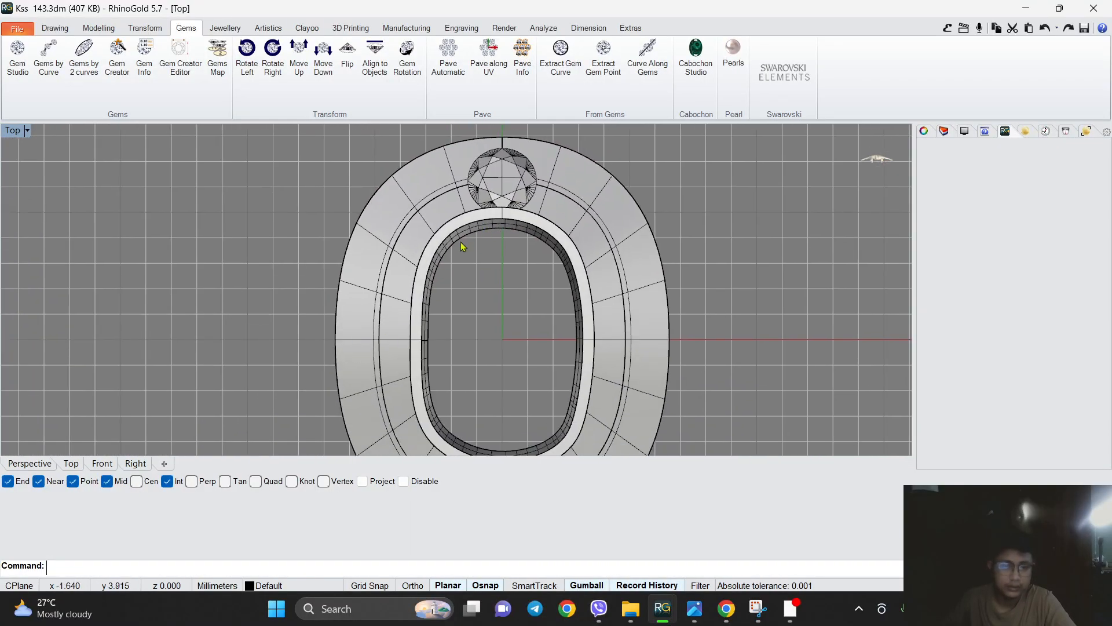
pyautogui.scroll(2, 462, 245)
# Extract the round gem's outline curve and offset it outward by 0.15 mm.
pyautogui.click(494, 230)
pyautogui.scroll(-2, 497, 233)
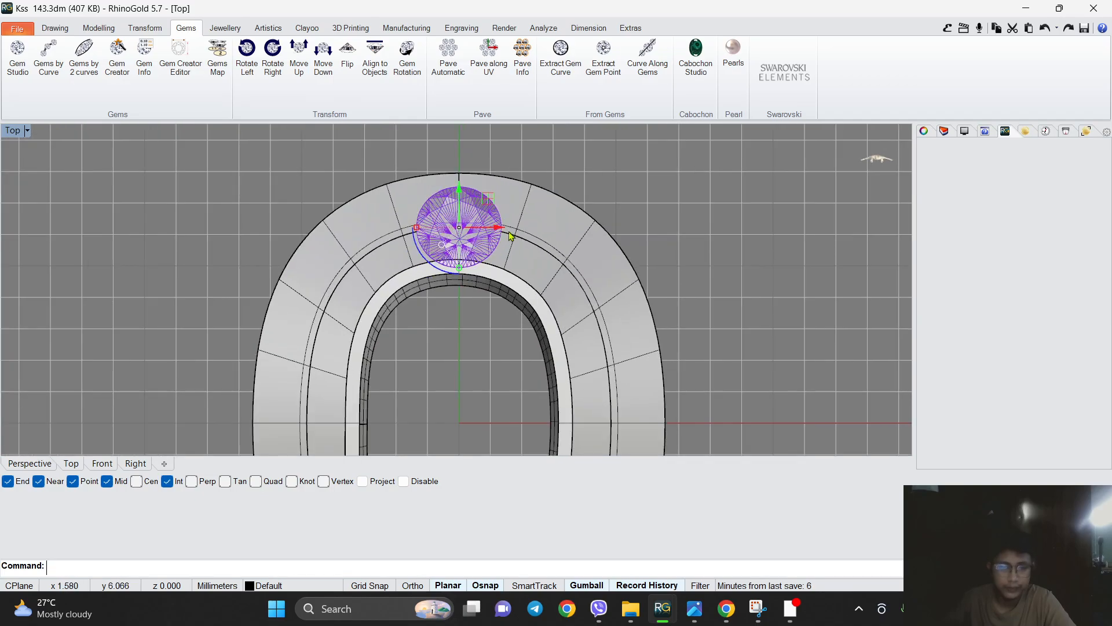
pyautogui.click(55, 28)
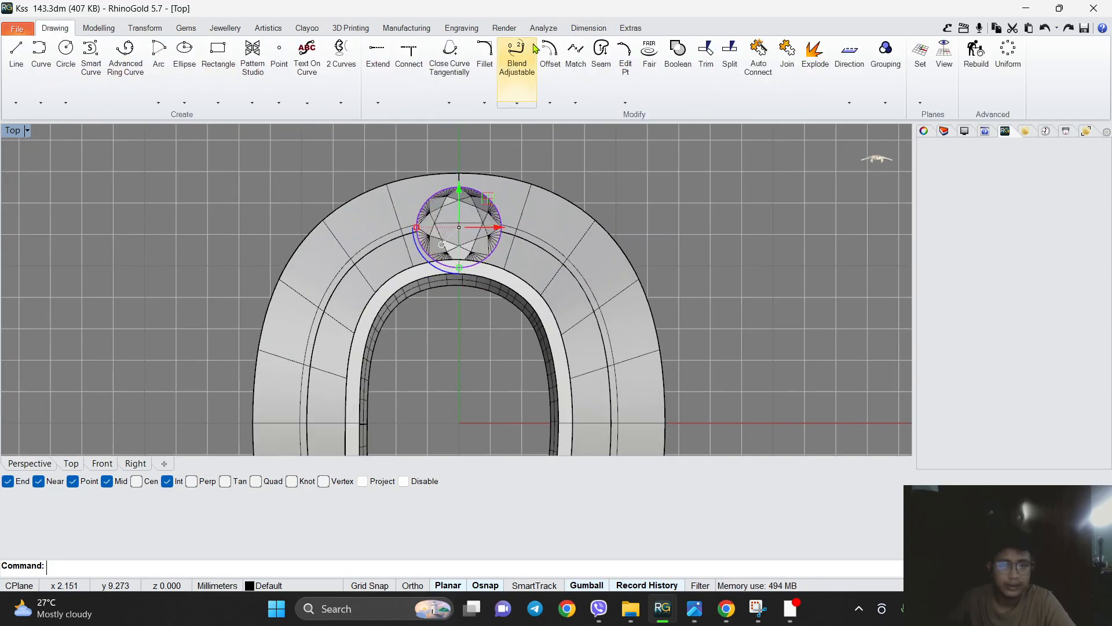
pyautogui.click(549, 54)
pyautogui.scroll(5, 542, 169)
pyautogui.write('.15')
pyautogui.press('Return')
pyautogui.click(547, 169)
pyautogui.click(547, 178)
pyautogui.scroll(-2, 667, 161)
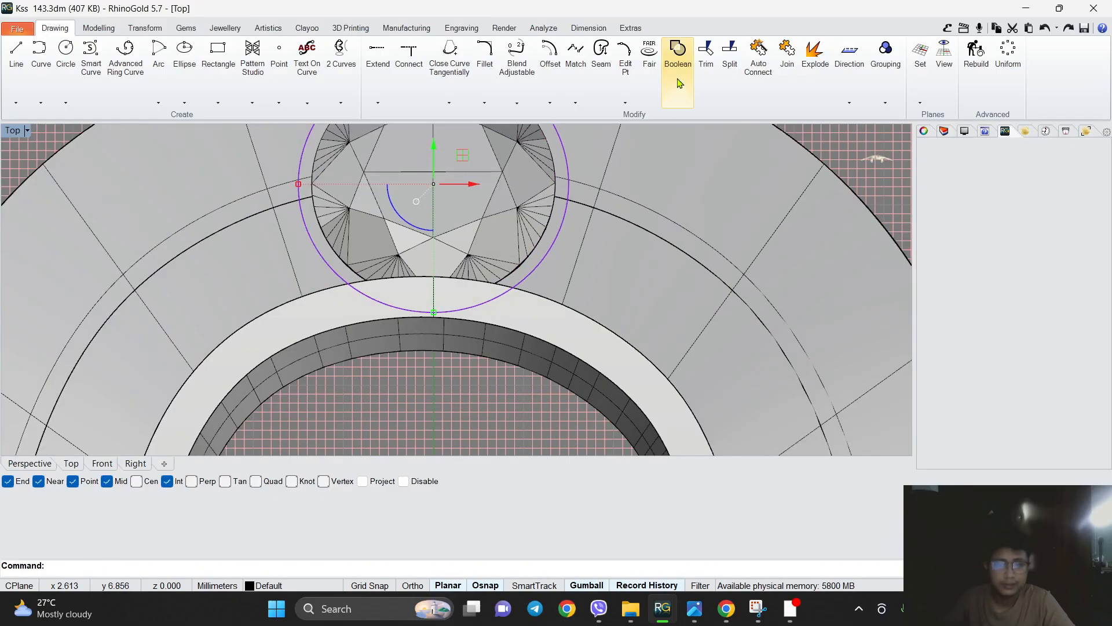
# Trim away the part of the 1 mm offset curve that lies inside the enlarged outline circle around the round gem.
pyautogui.click(706, 55)
pyautogui.scroll(3, 553, 208)
pyautogui.click(576, 217)
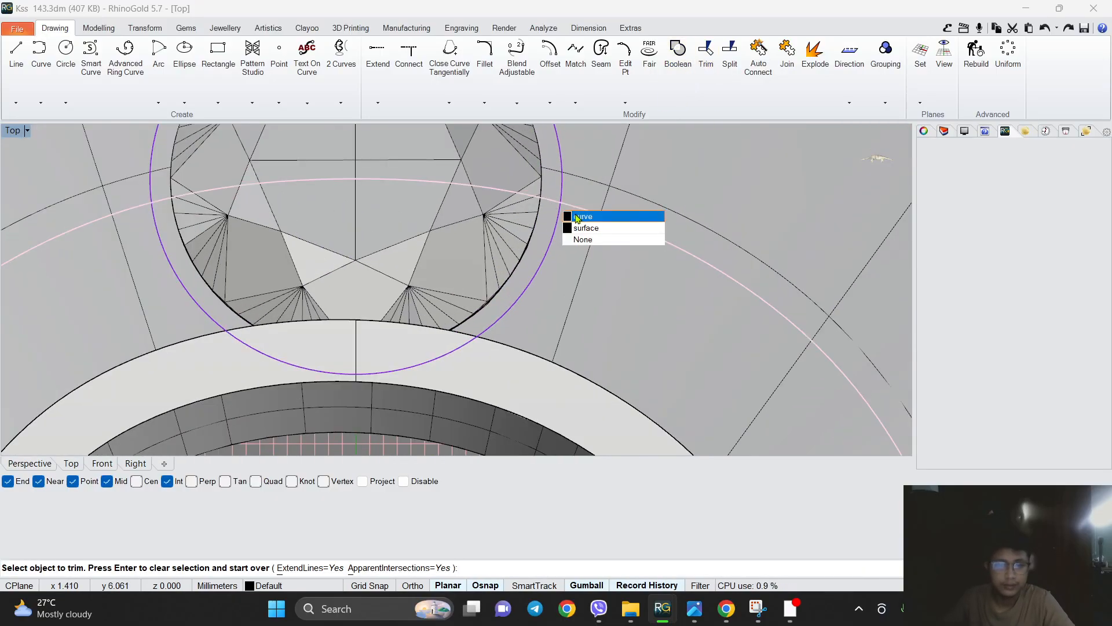
pyautogui.click(577, 217)
pyautogui.scroll(-3, 577, 217)
pyautogui.press('Return')
pyautogui.scroll(2, 421, 219)
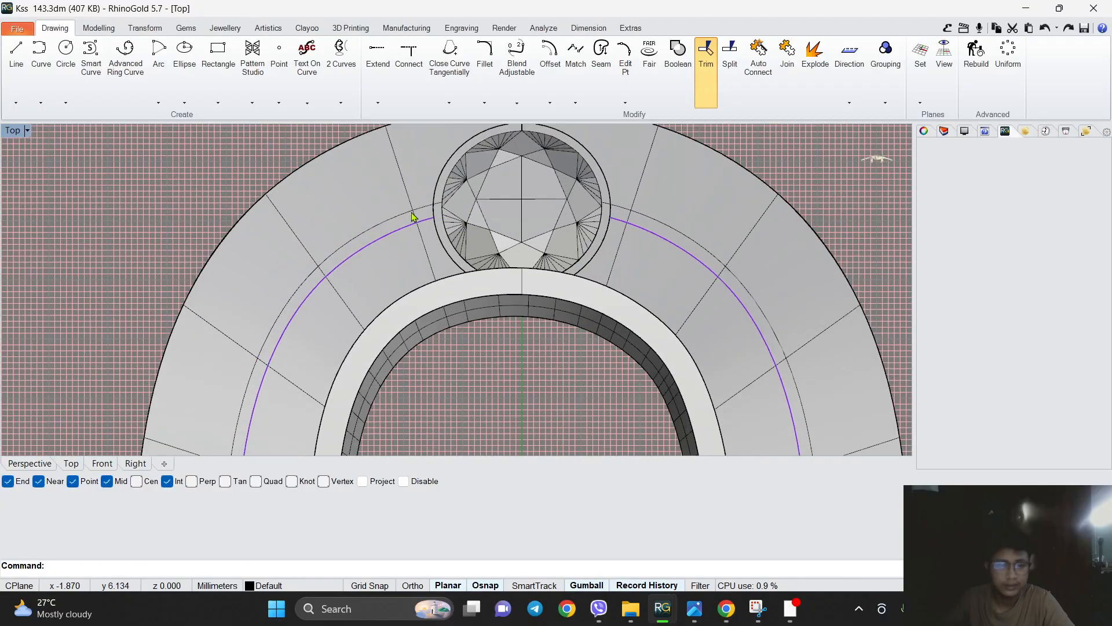
# Start Gems by Curve along the trimmed curve and choose the halo surface as the supporting object.
pyautogui.scroll(-3, 421, 220)
pyautogui.scroll(1, 509, 321)
pyautogui.click(186, 28)
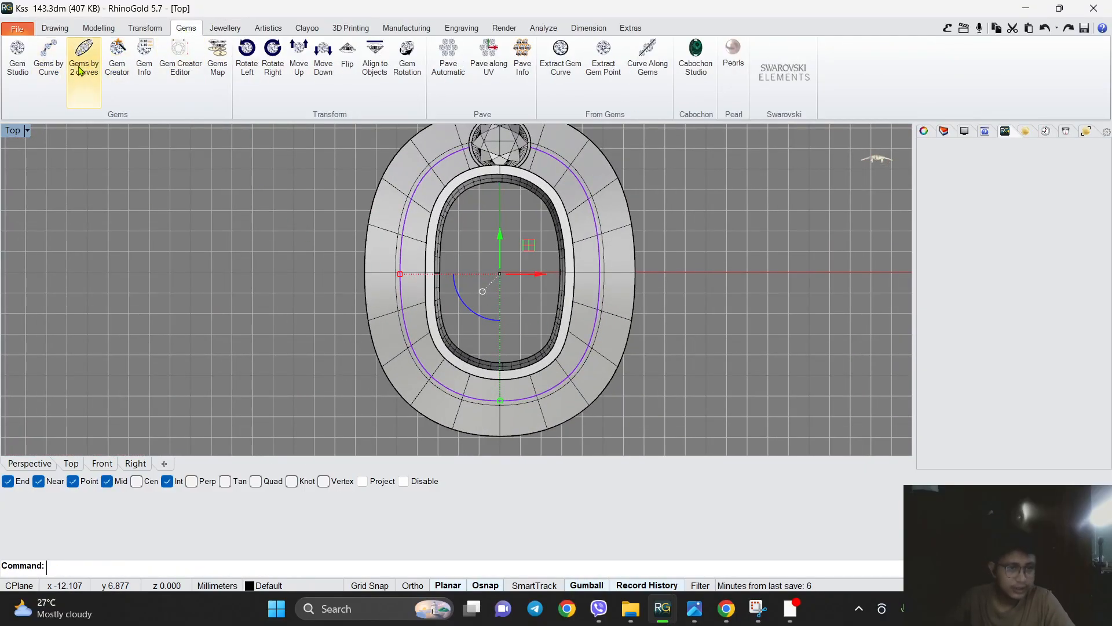
pyautogui.click(49, 89)
pyautogui.scroll(2, 696, 202)
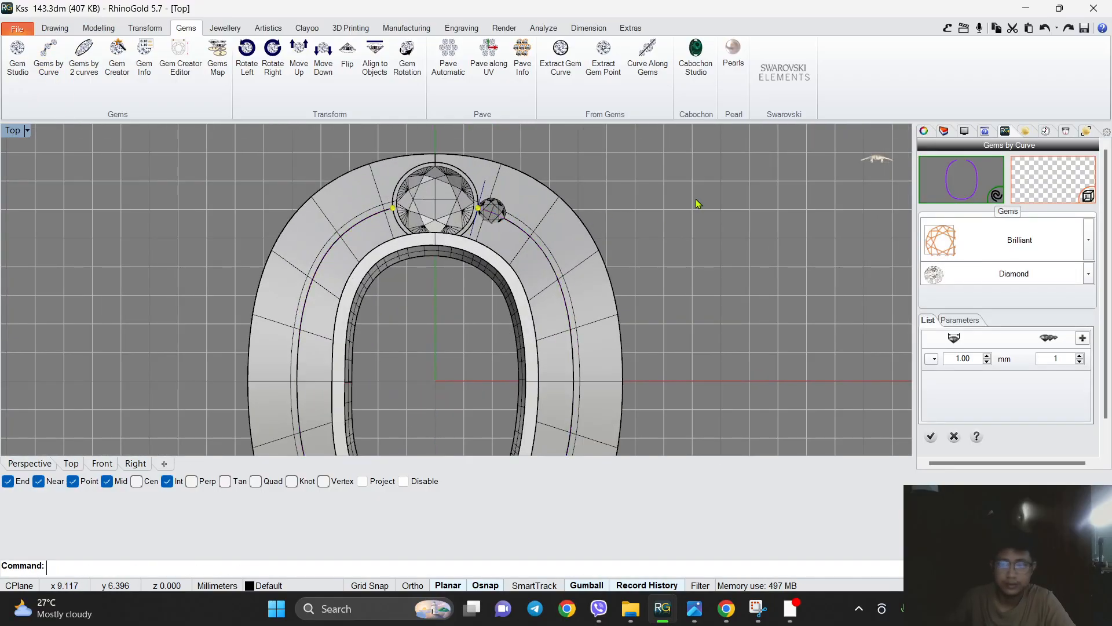
pyautogui.click(1061, 190)
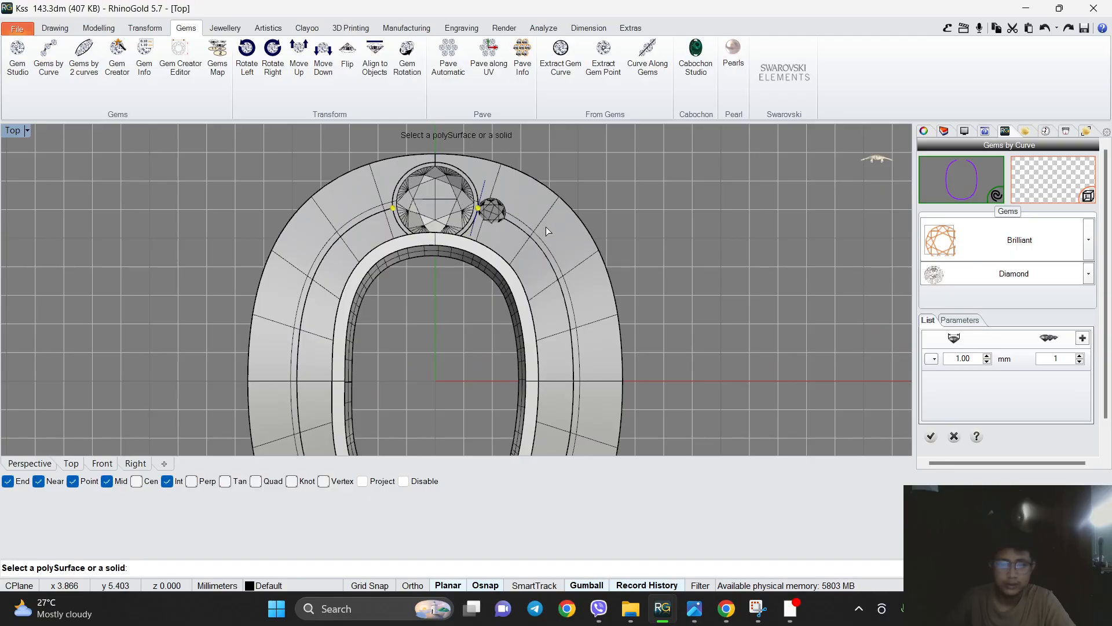
pyautogui.scroll(2, 545, 229)
pyautogui.scroll(-3, 409, 154)
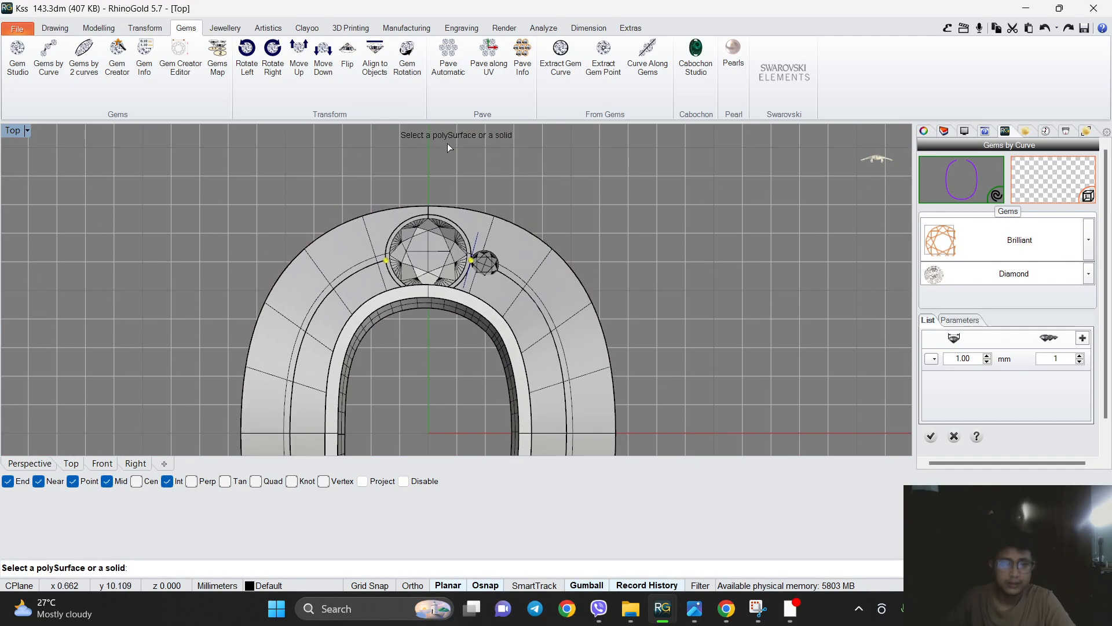
pyautogui.click(540, 266)
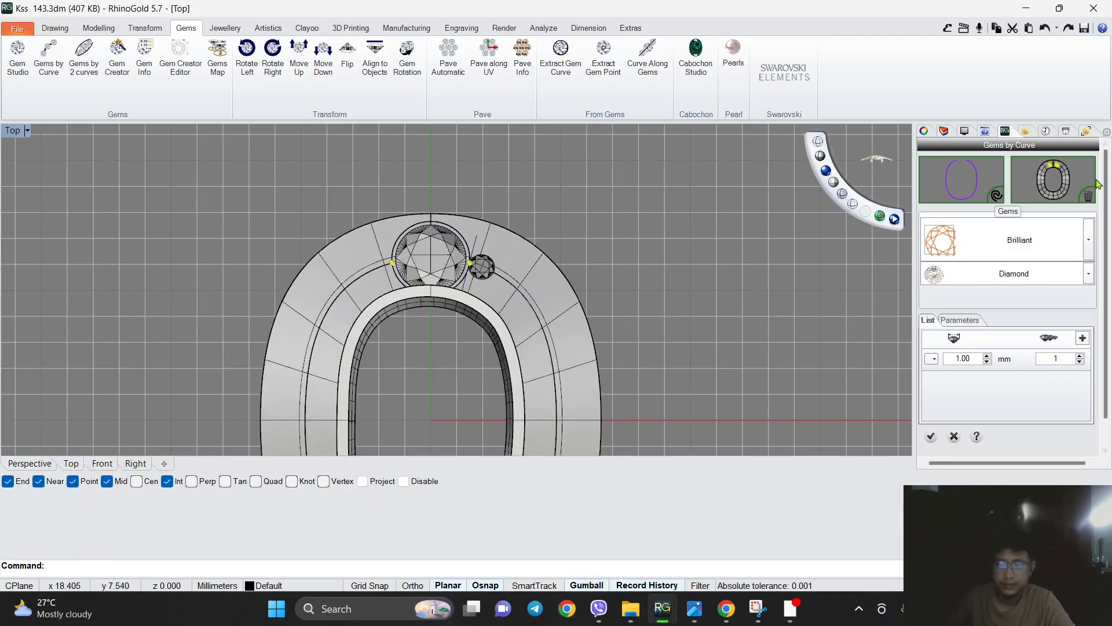
# Set the gem size to 2.70 mm and distribute the gems evenly over the full length of the curve.
pyautogui.doubleClick(979, 359)
pyautogui.write('2')
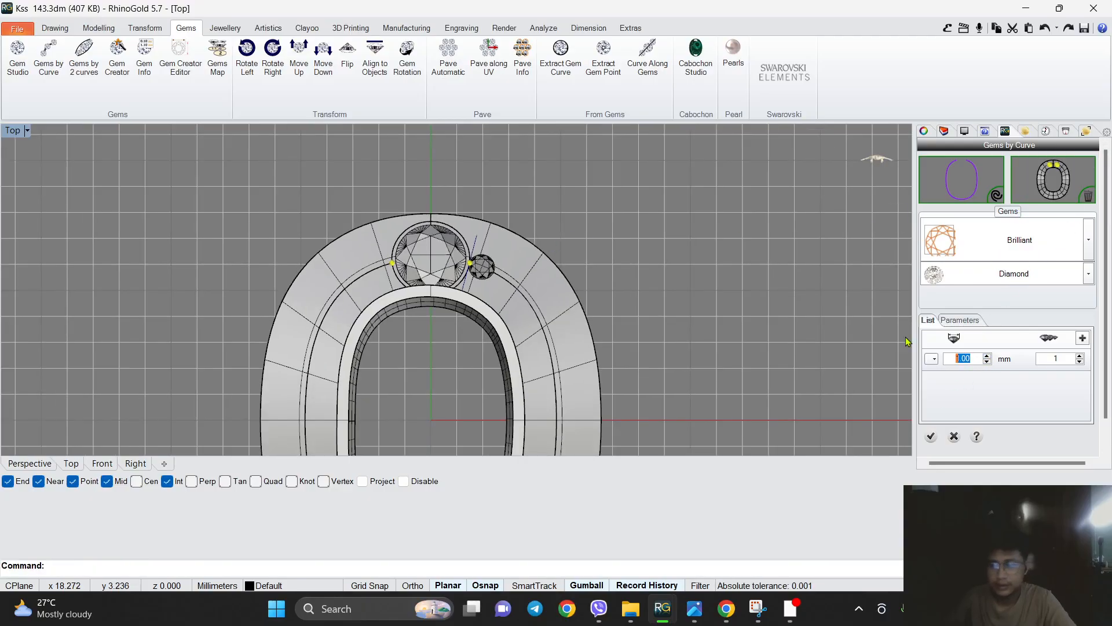
pyautogui.write('.7')
pyautogui.press('Return')
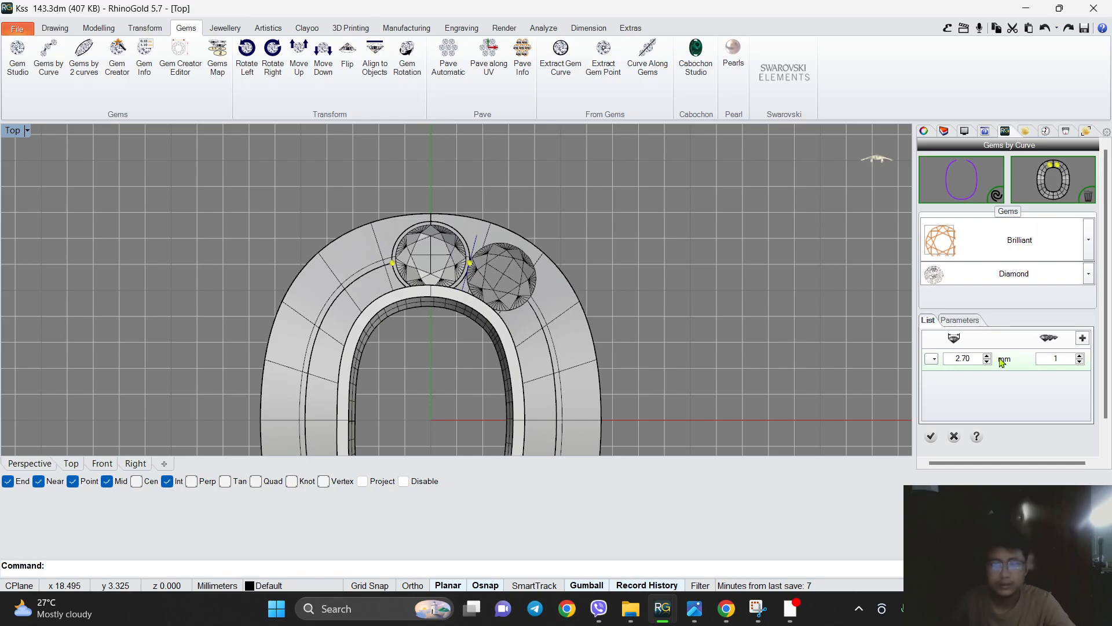
pyautogui.click(962, 321)
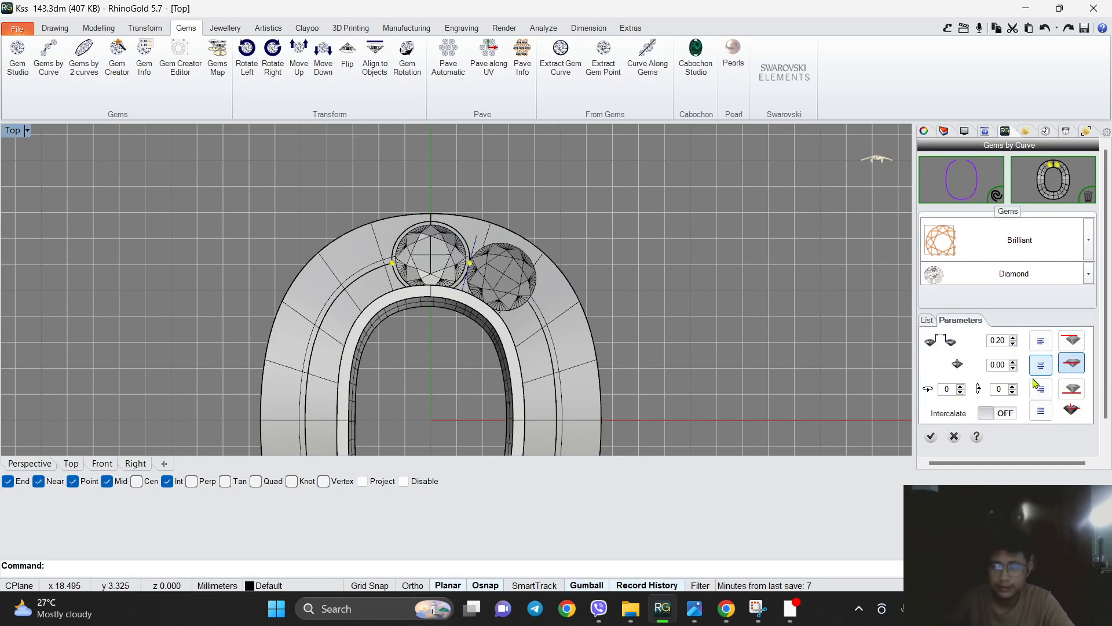
pyautogui.click(1044, 412)
pyautogui.scroll(-6, 731, 254)
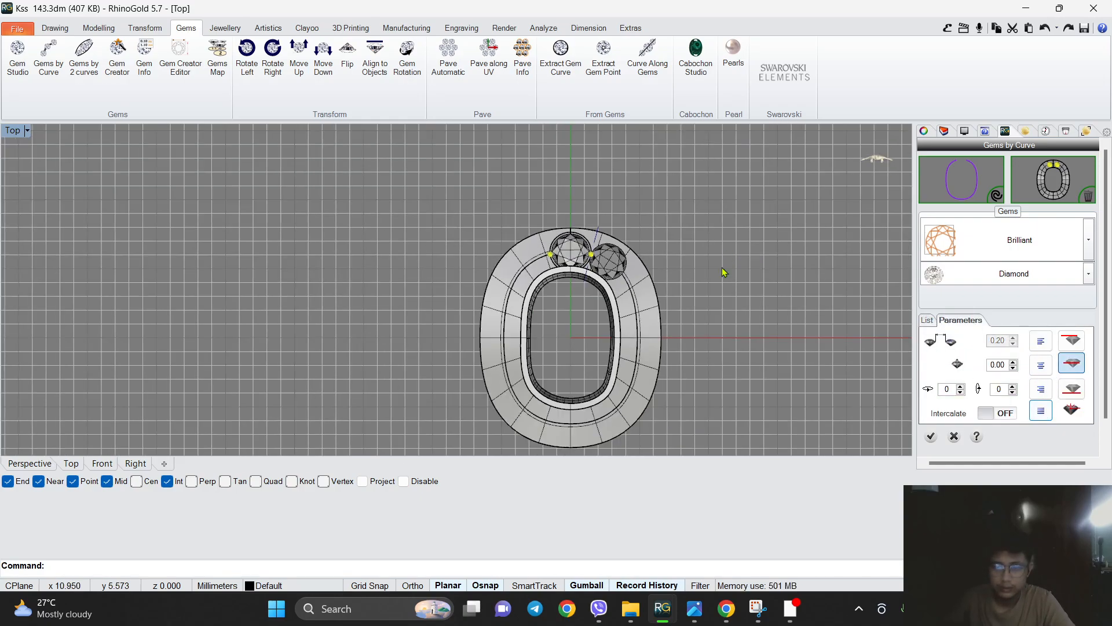
# Try a count of 12 gems along the trimmed curve.
pyautogui.scroll(2, 788, 311)
pyautogui.moveTo(788, 313); pyautogui.dragTo(868, 293, button='right')
pyautogui.click(927, 320)
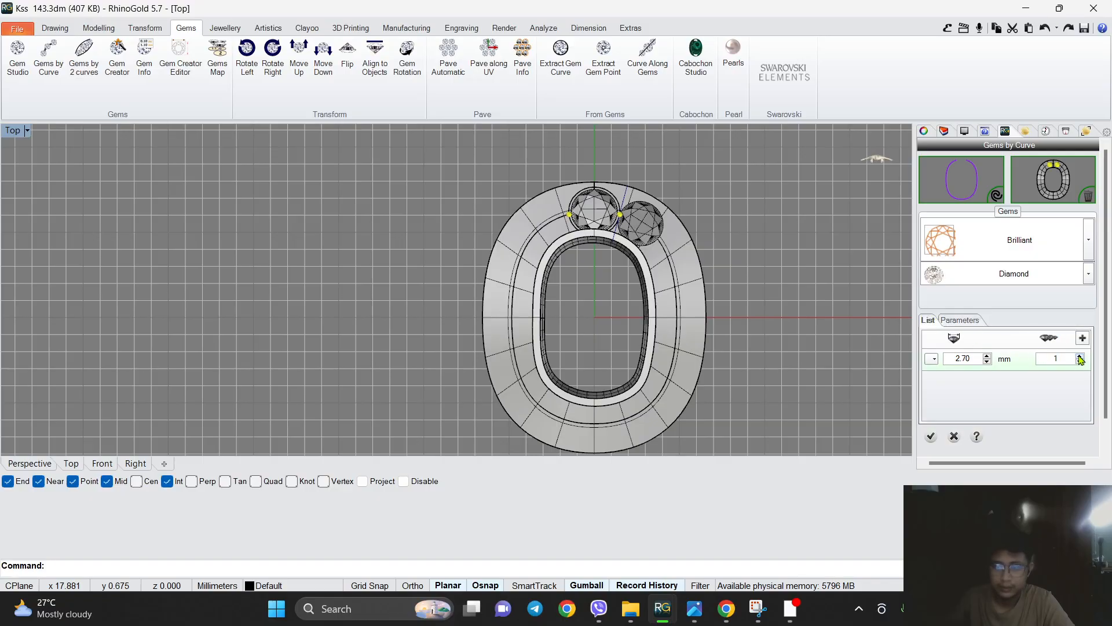
pyautogui.tripleClick(1079, 356)
pyautogui.tripleClick(1079, 356)
pyautogui.doubleClick(1079, 355)
pyautogui.click(1079, 355)
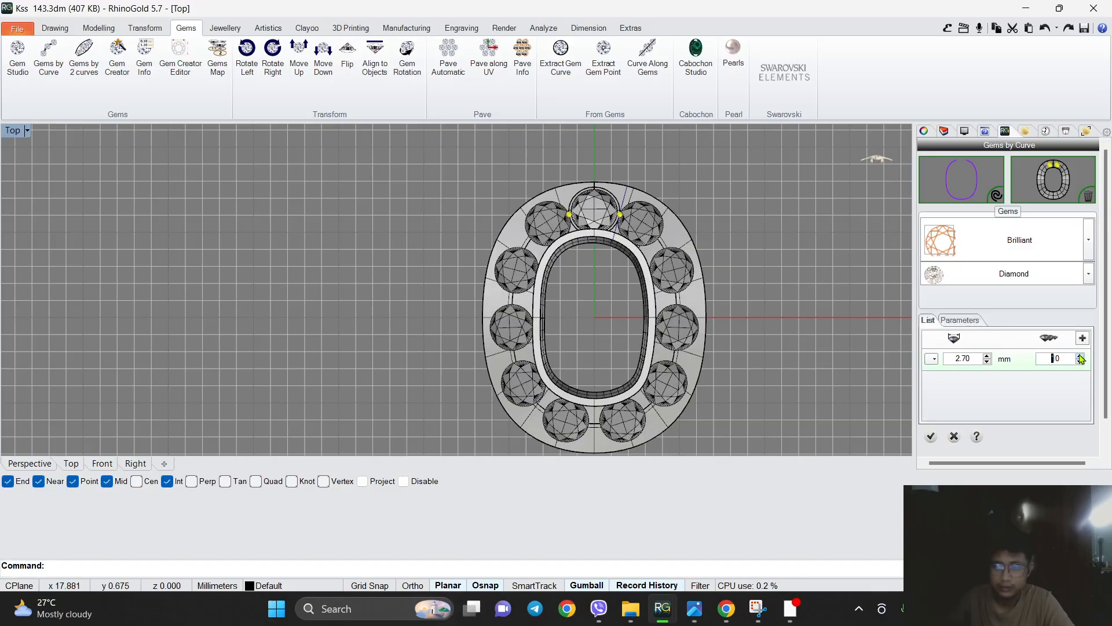
pyautogui.click(1080, 356)
pyautogui.click(1082, 358)
# Examine the gem spacing and the margins to the bezel and halo's outer edge all around, then cancel the gem placement.
pyautogui.scroll(8, 638, 320)
pyautogui.moveTo(635, 195); pyautogui.dragTo(568, 238, button='right')
pyautogui.scroll(-4, 573, 264)
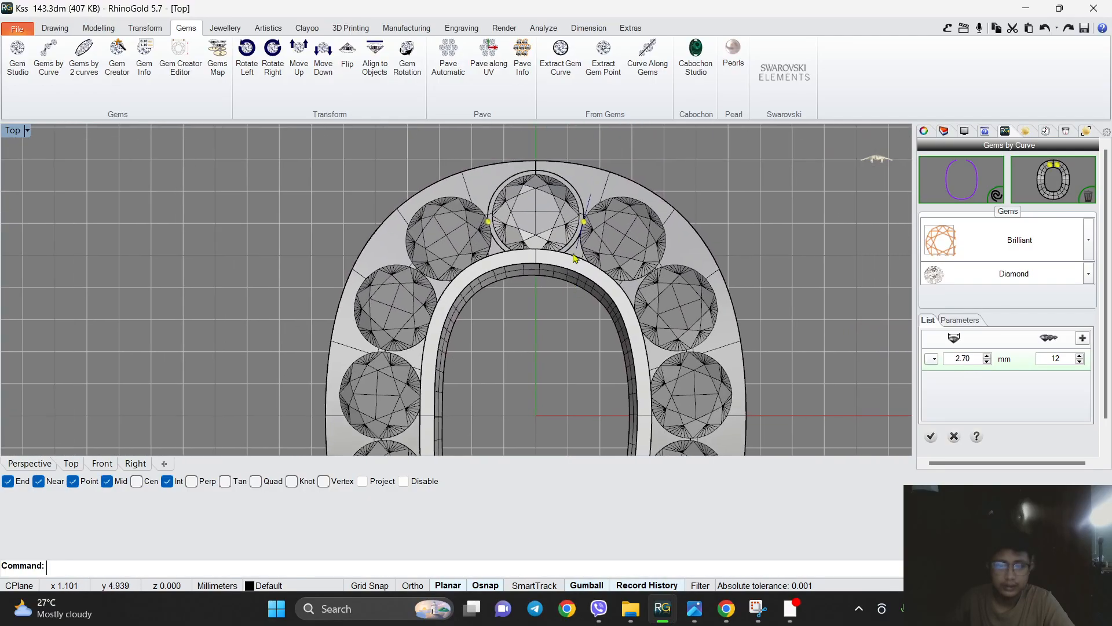
pyautogui.scroll(6, 654, 284)
pyautogui.scroll(-8, 638, 255)
pyautogui.moveTo(635, 397); pyautogui.dragTo(636, 334, button='right')
pyautogui.scroll(5, 575, 320)
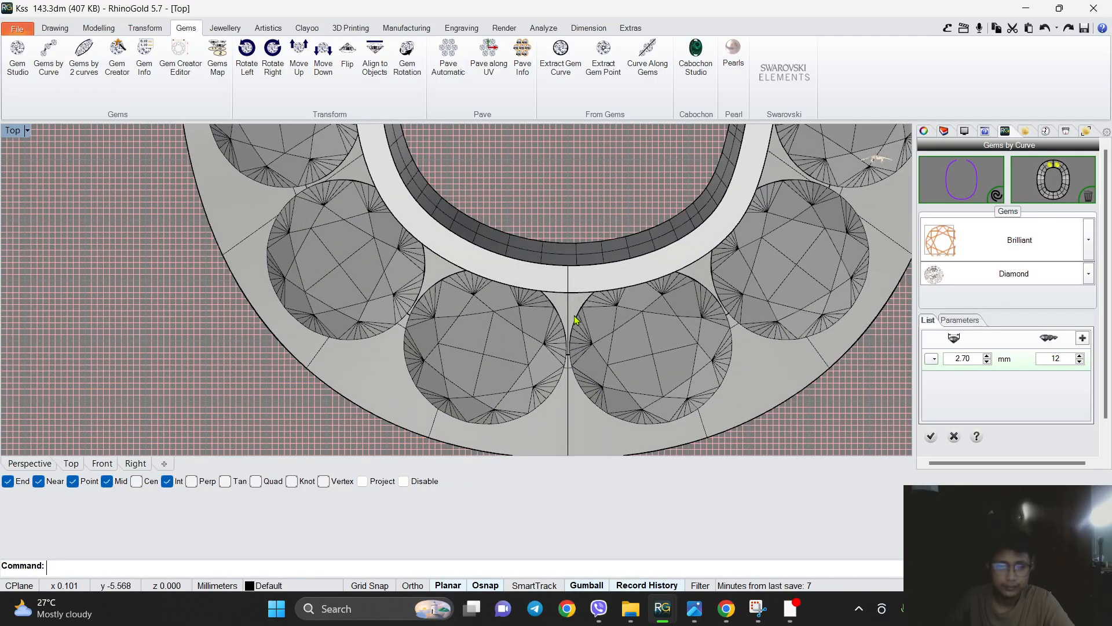
pyautogui.scroll(-9, 582, 314)
pyautogui.moveTo(612, 220); pyautogui.dragTo(604, 351, button='right')
pyautogui.scroll(6, 599, 240)
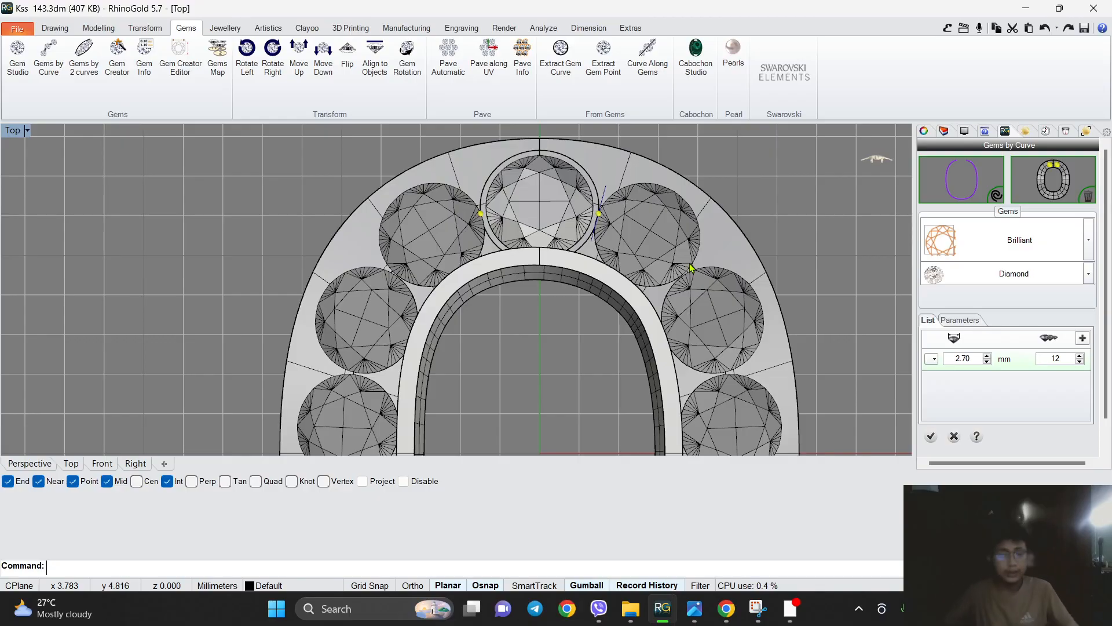
pyautogui.scroll(2, 583, 265)
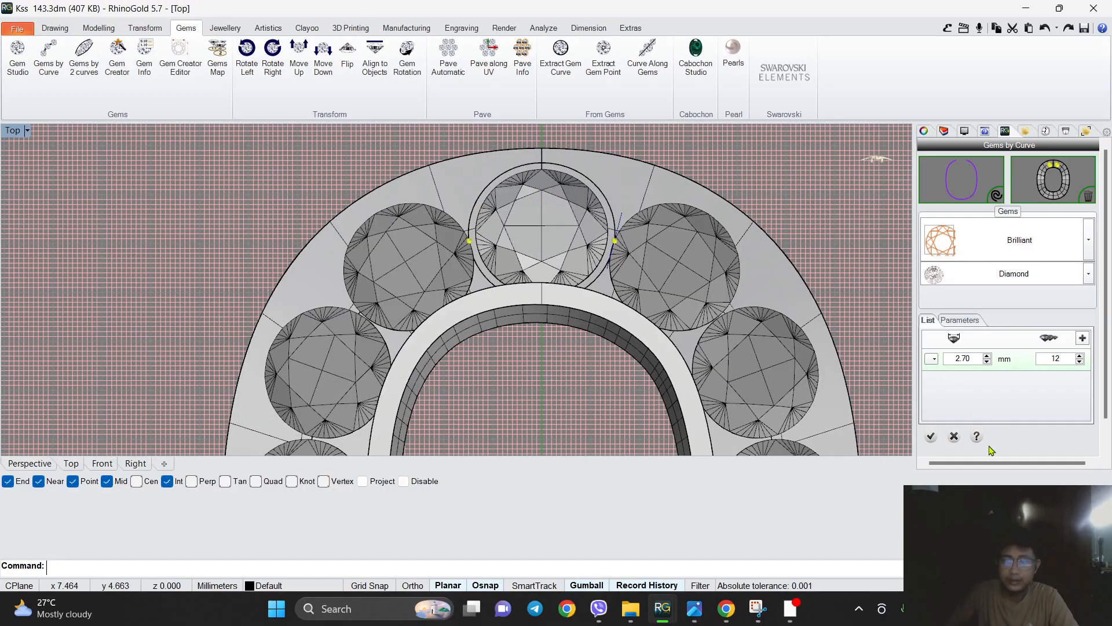
pyautogui.click(955, 437)
# Offset the trimmed curve outward on the halo surface by 0.2 mm and remove the original curve.
pyautogui.scroll(2, 626, 249)
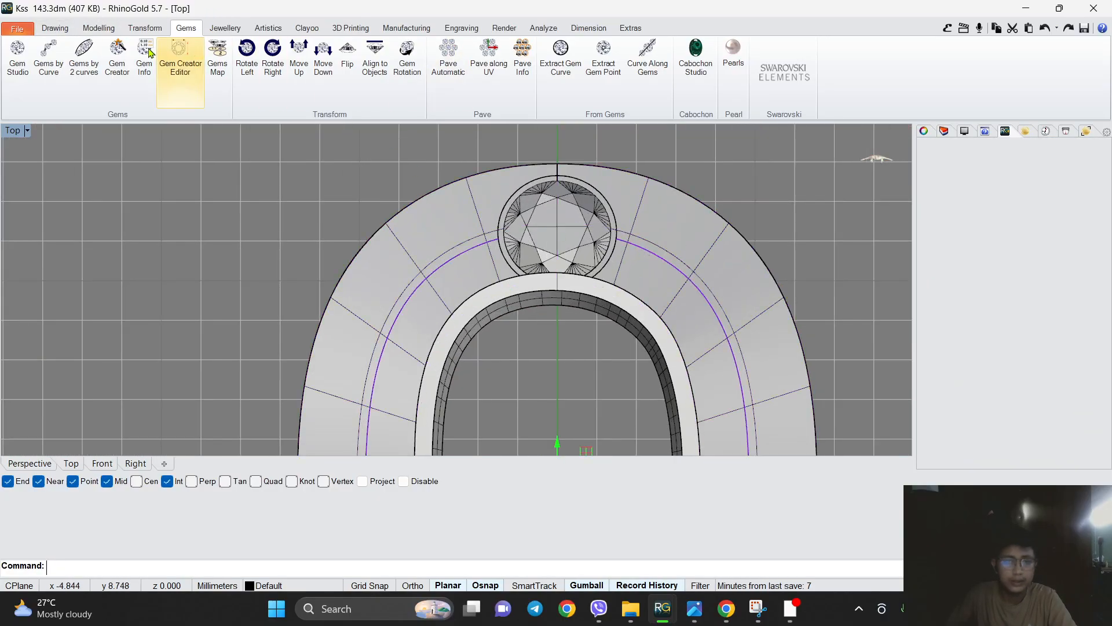
pyautogui.click(55, 28)
pyautogui.click(110, 29)
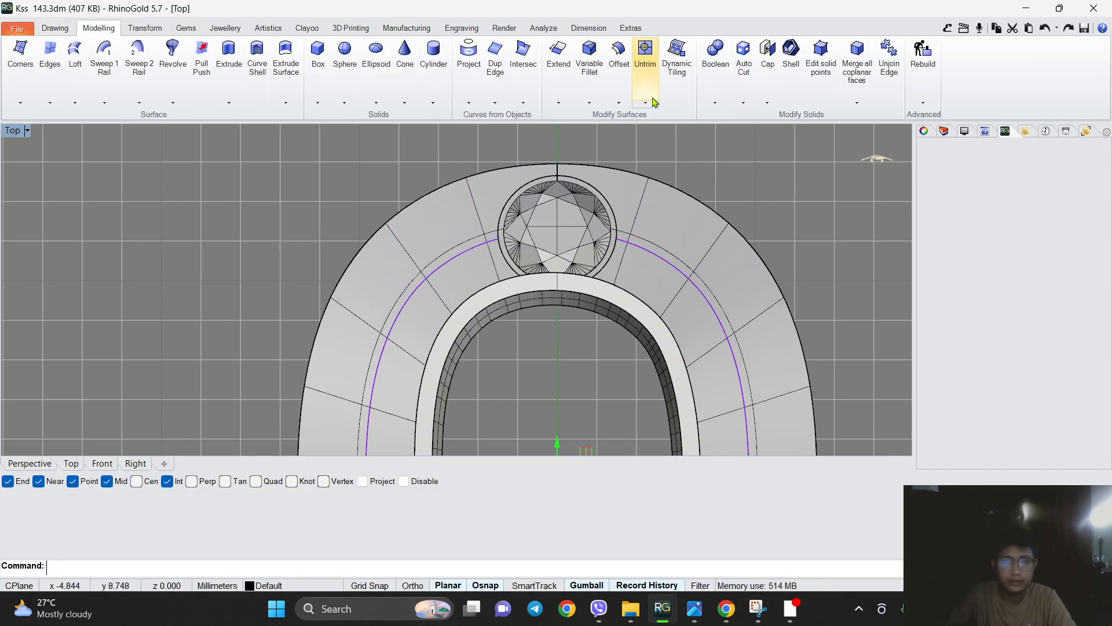
pyautogui.click(620, 104)
pyautogui.click(635, 164)
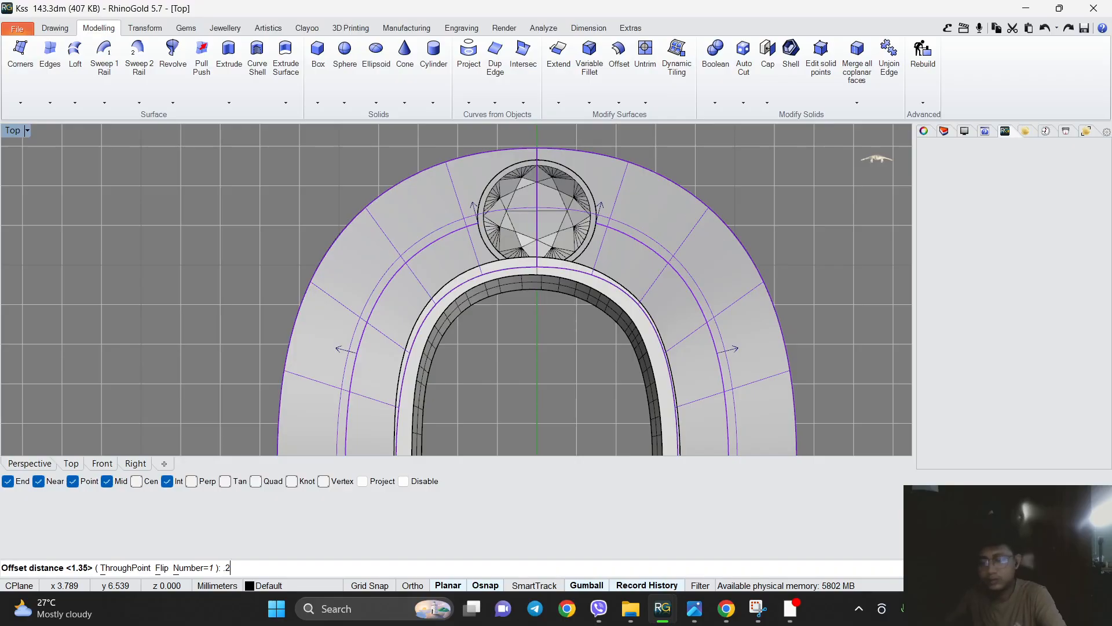
pyautogui.press('Return')
pyautogui.scroll(4, 605, 234)
pyautogui.scroll(-3, 609, 235)
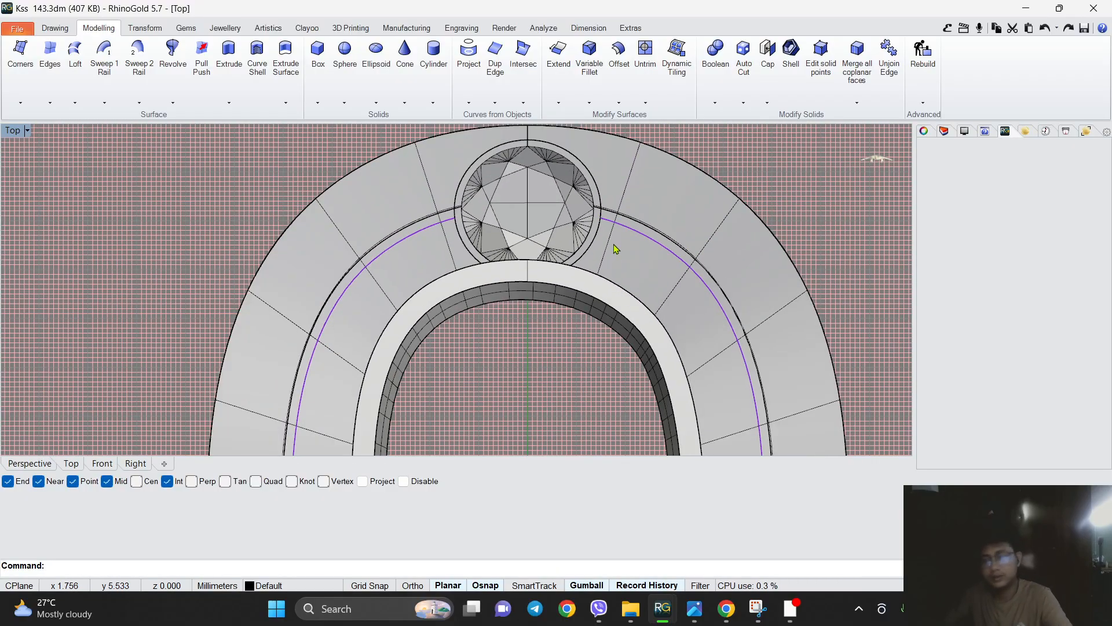
pyautogui.press('Escape')
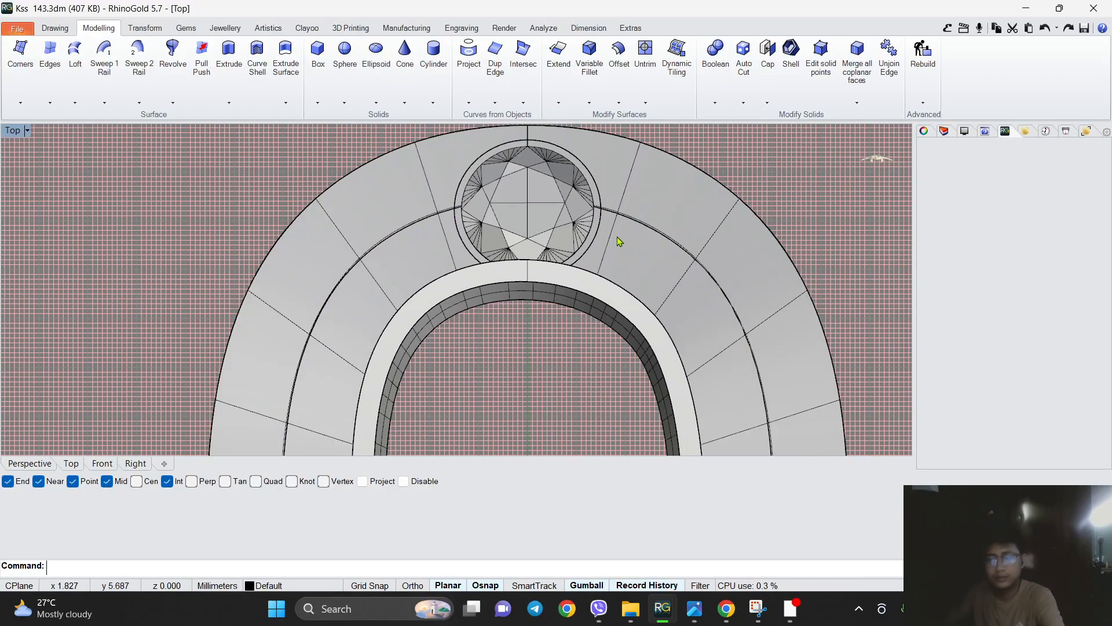
# Using the outline circle around the round gem as cutter, trim the new curve's right-hand portion inside it.
pyautogui.click(555, 201)
pyautogui.scroll(1, 565, 152)
pyautogui.scroll(2, 573, 183)
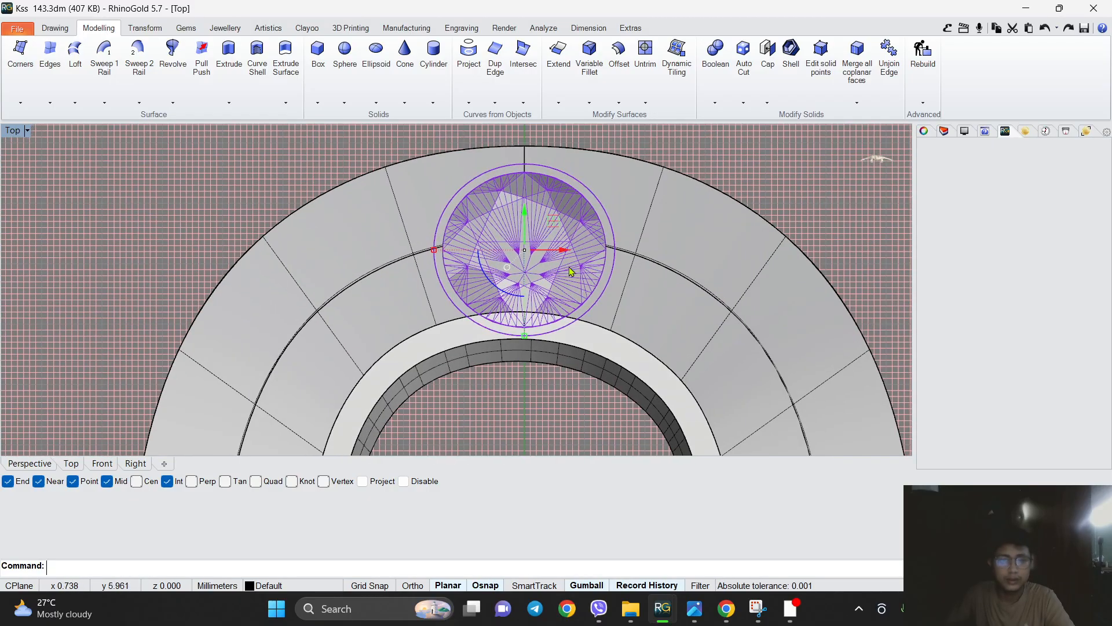
pyautogui.scroll(-2, 637, 266)
pyautogui.click(668, 268)
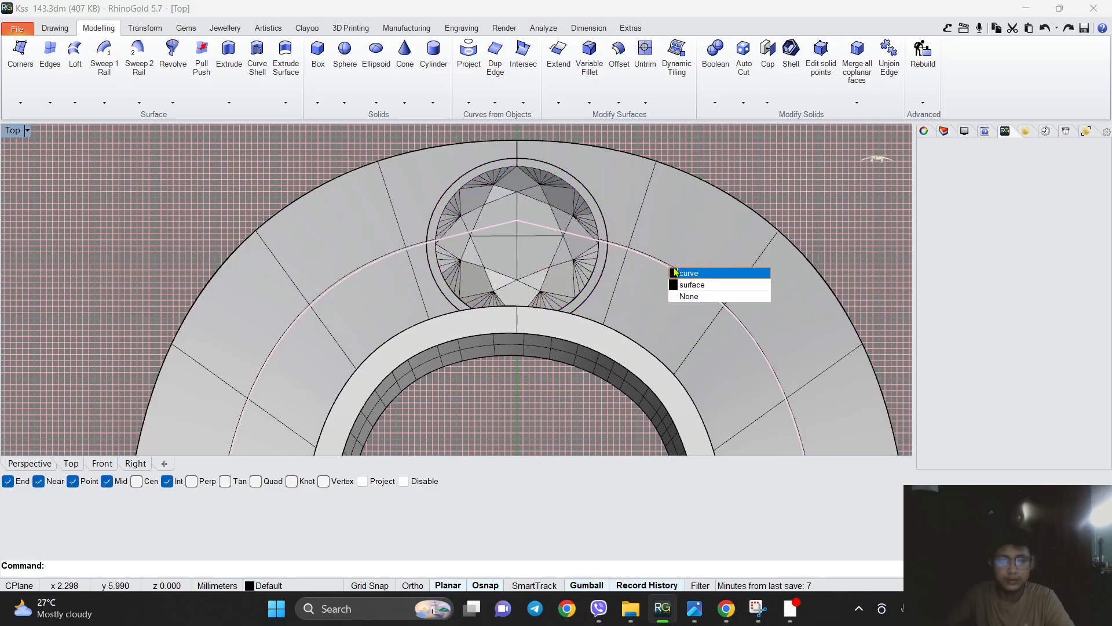
pyautogui.click(678, 274)
pyautogui.scroll(-3, 551, 237)
pyautogui.scroll(3, 551, 237)
pyautogui.click(621, 200)
pyautogui.click(55, 28)
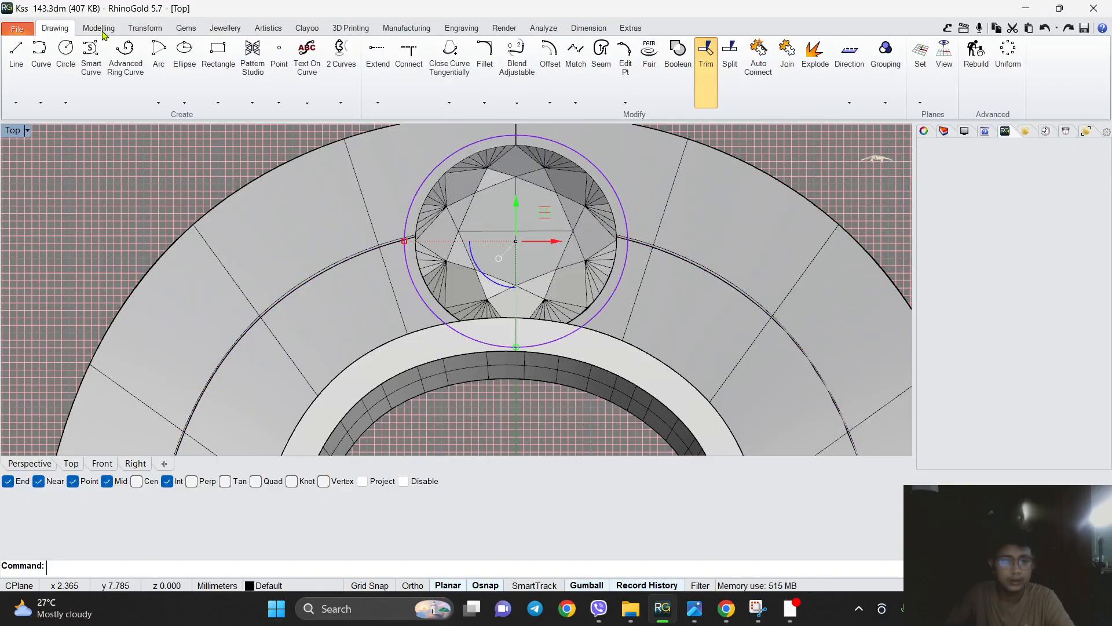
pyautogui.click(705, 55)
pyautogui.scroll(3, 640, 253)
pyautogui.click(613, 231)
pyautogui.click(631, 244)
pyautogui.scroll(-8, 572, 206)
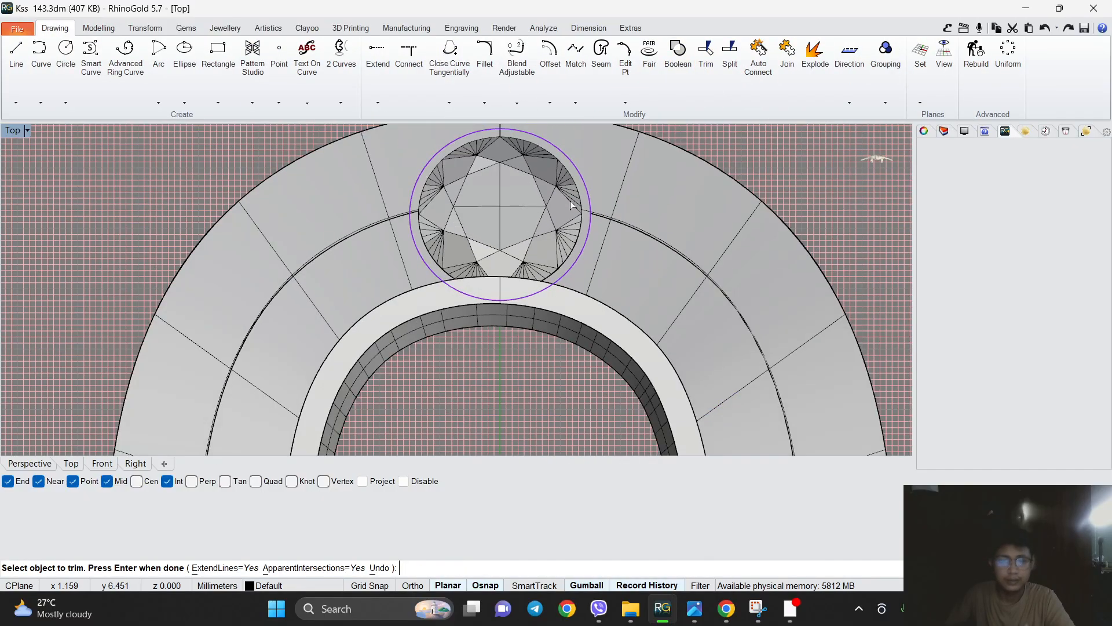
pyautogui.rightClick(620, 228)
# Trim off the remaining left-hand end of the new curve inside the gem's outline circle.
pyautogui.scroll(8, 623, 229)
pyautogui.click(613, 219)
pyautogui.click(593, 213)
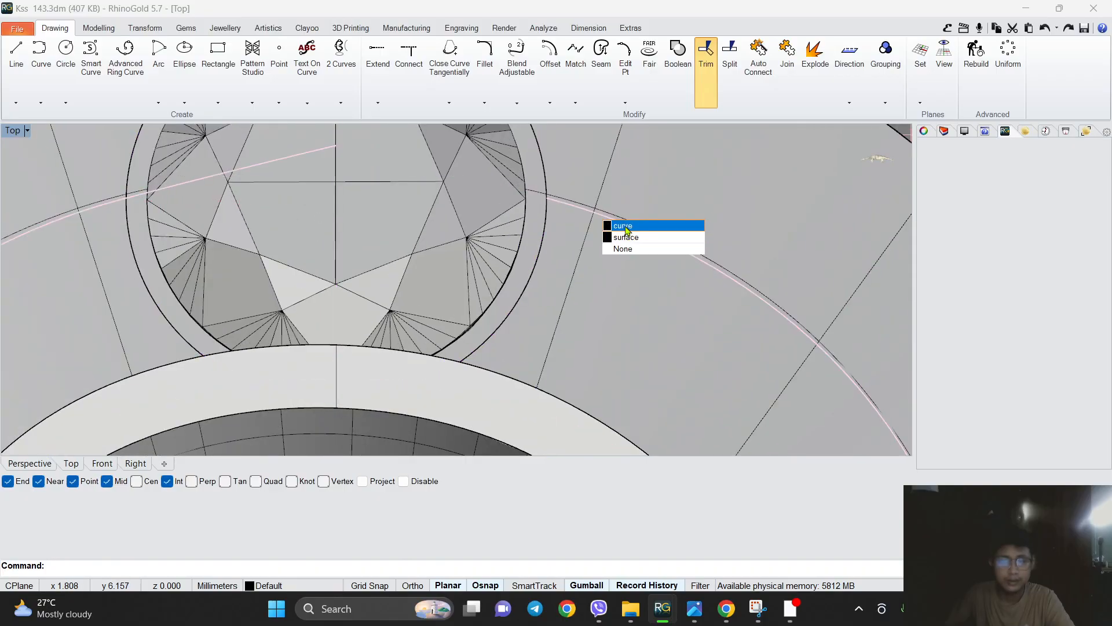
pyautogui.click(622, 228)
pyautogui.scroll(-13, 602, 218)
pyautogui.scroll(6, 503, 229)
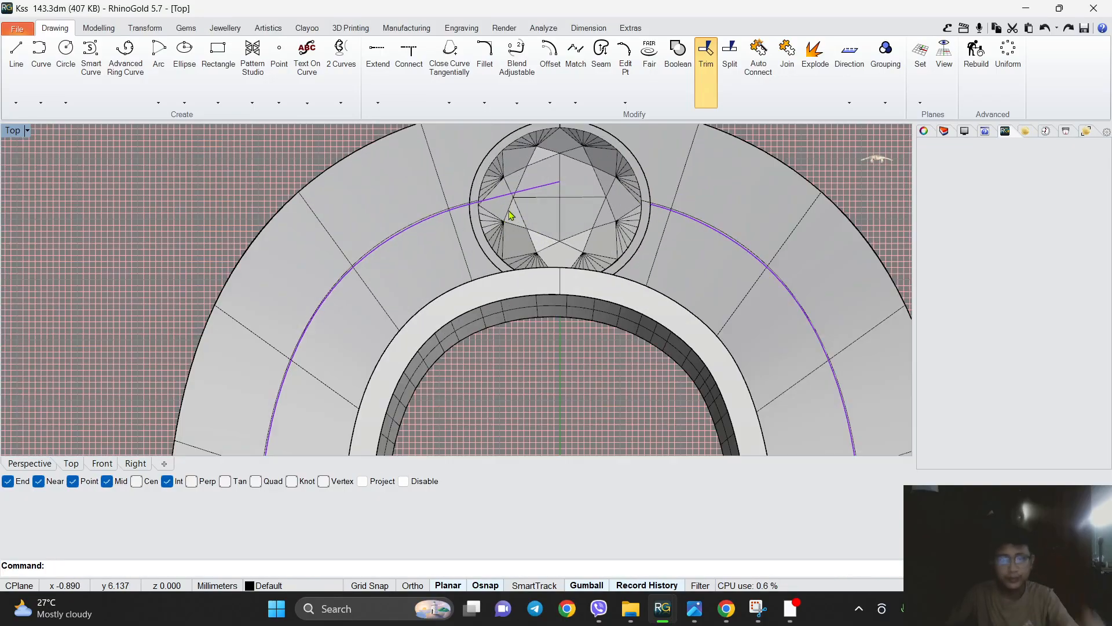
pyautogui.click(706, 58)
pyautogui.scroll(6, 495, 176)
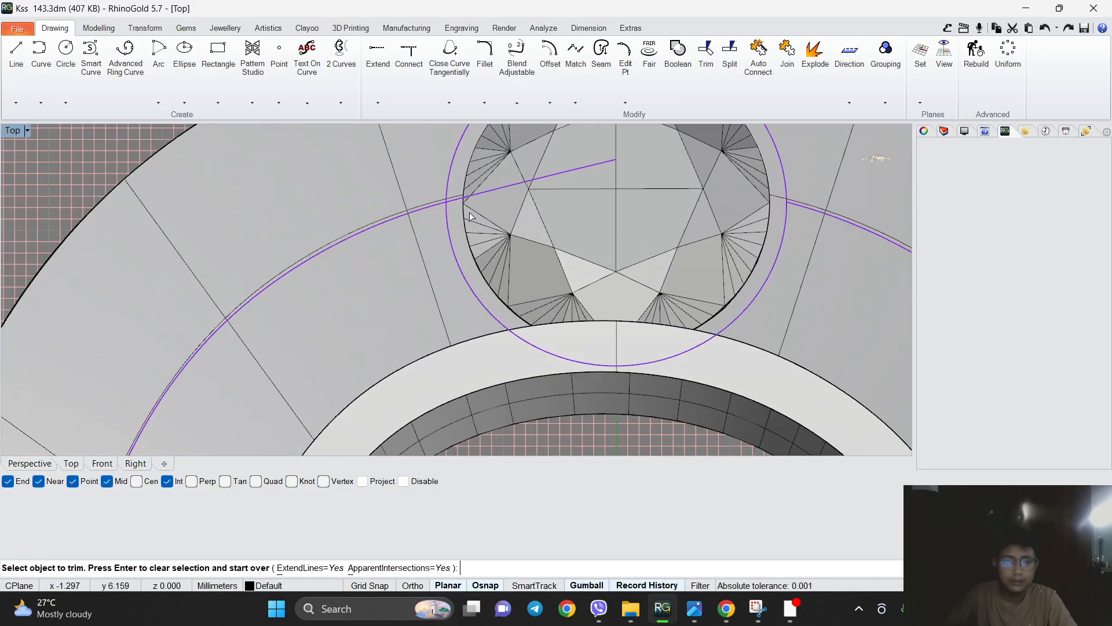
pyautogui.click(462, 205)
pyautogui.click(485, 215)
pyautogui.scroll(-5, 481, 213)
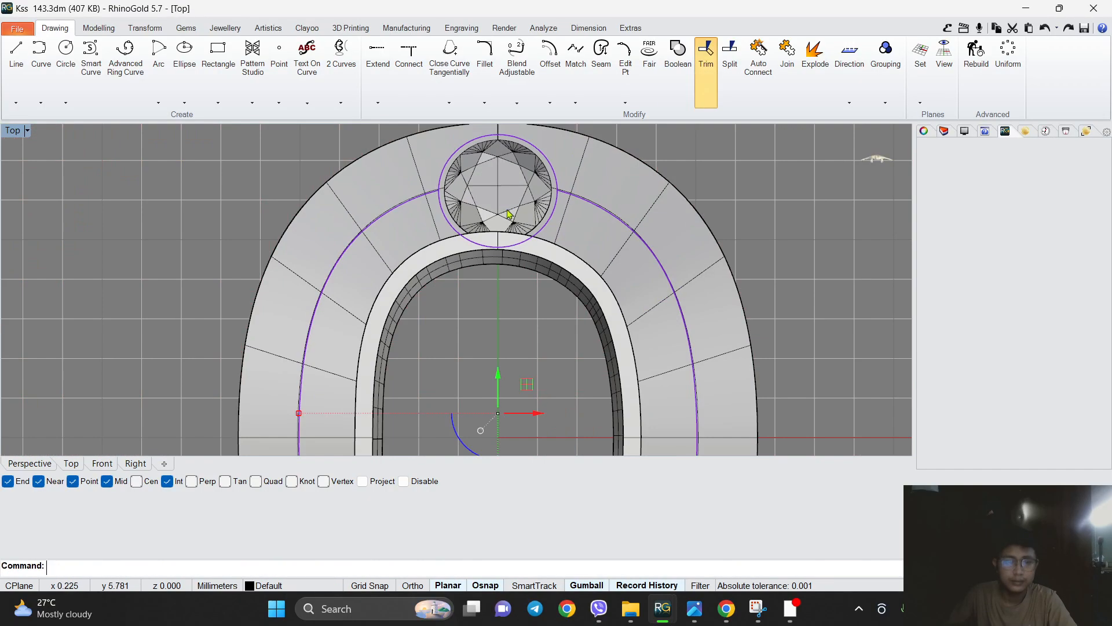
# Lay a row of twelve 2.70 mm brilliant diamonds along the trimmed curve on the halo surface using Gems by Curve.
pyautogui.click(596, 203)
pyautogui.click(617, 216)
pyautogui.scroll(-6, 496, 207)
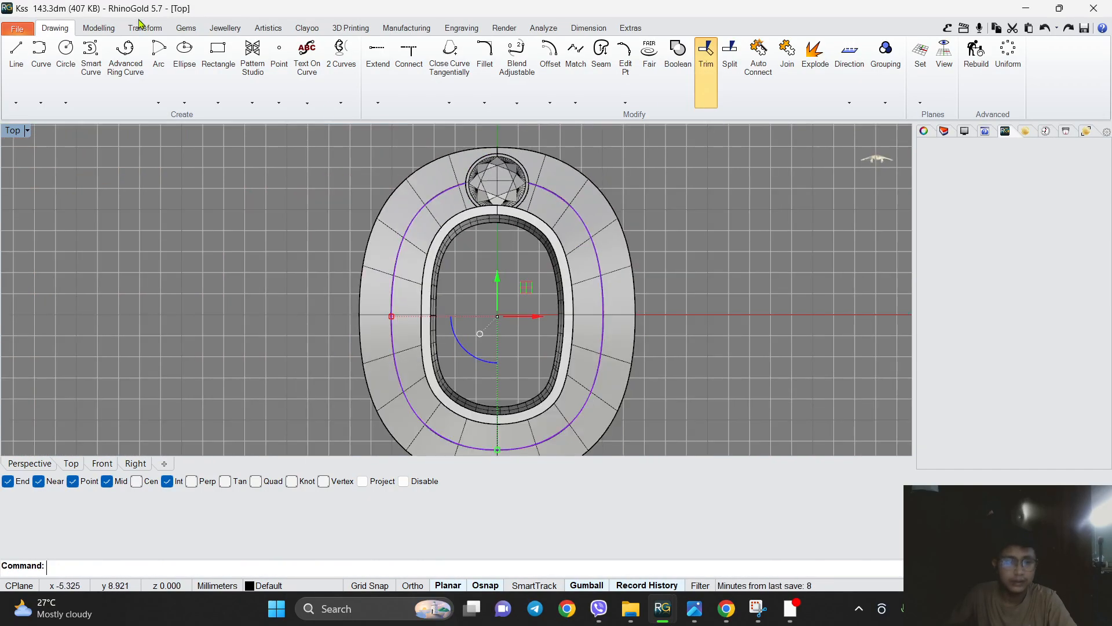
pyautogui.click(175, 30)
pyautogui.click(48, 58)
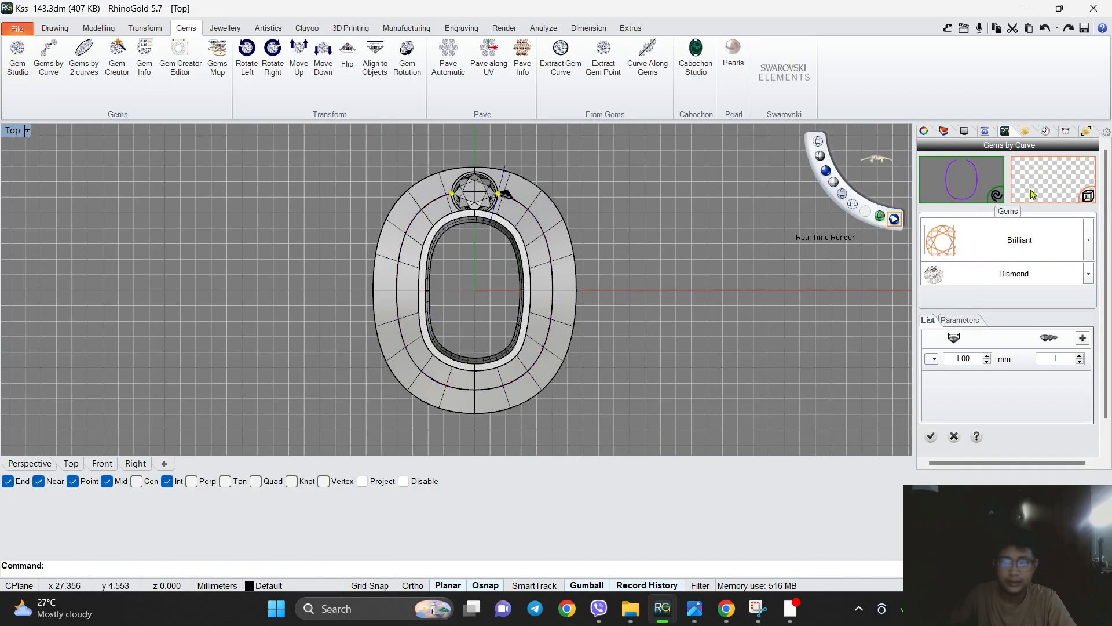
pyautogui.write('2.7')
pyautogui.press('Return')
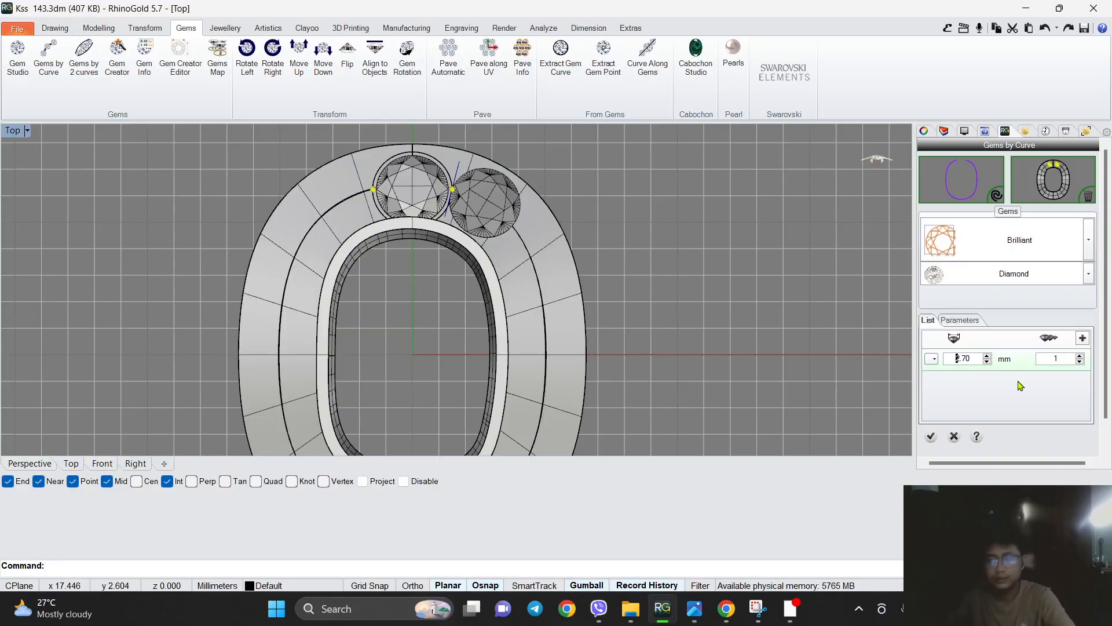
pyautogui.click(1081, 359)
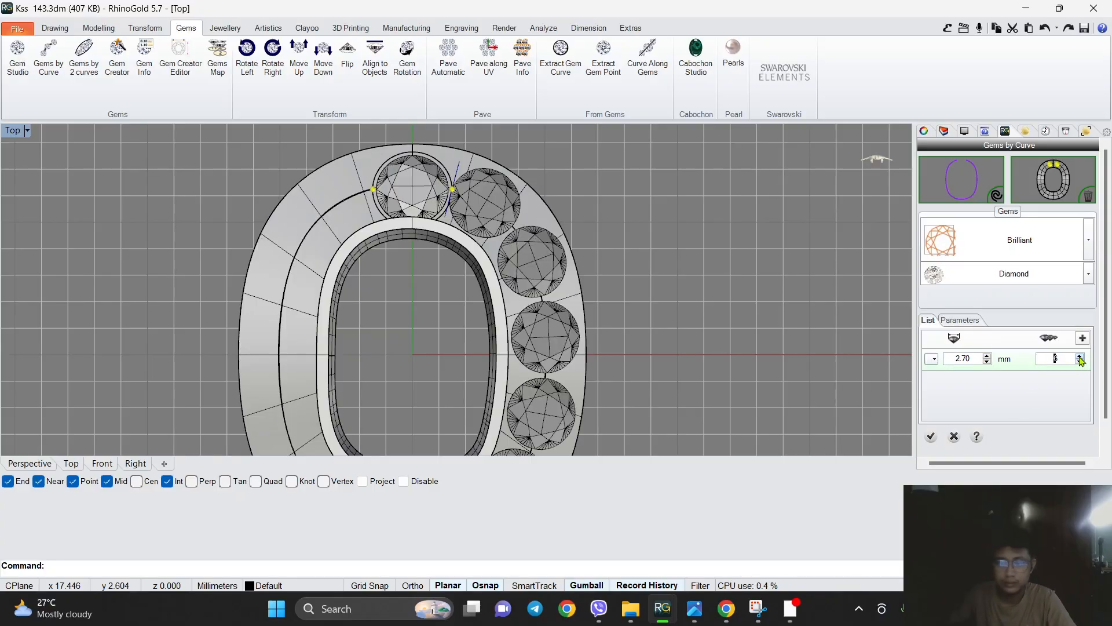
pyautogui.click(1080, 356)
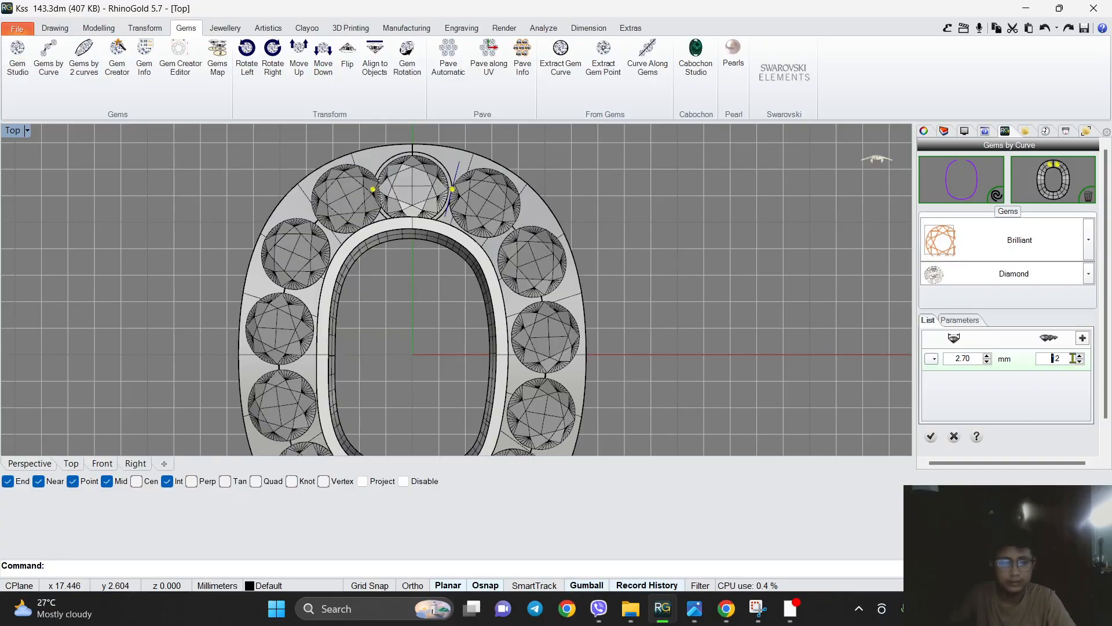
# Examine the gem row's spacing around the halo and its gaps to the top gem's outline circle.
pyautogui.click(962, 320)
pyautogui.scroll(-5, 547, 274)
pyautogui.scroll(5, 547, 273)
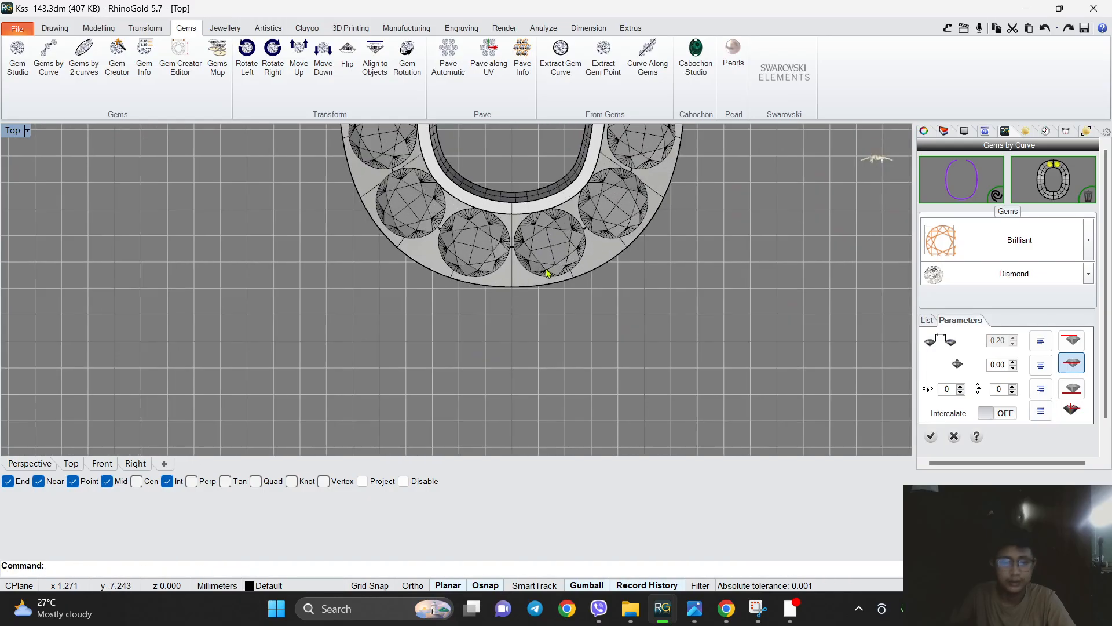
pyautogui.scroll(6, 546, 274)
pyautogui.scroll(-2, 547, 273)
pyautogui.moveTo(489, 224); pyautogui.dragTo(537, 279, button='right')
pyautogui.scroll(-4, 537, 278)
pyautogui.moveTo(654, 180); pyautogui.dragTo(599, 442, button='right')
pyautogui.scroll(6, 501, 223)
pyautogui.moveTo(502, 222); pyautogui.dragTo(522, 300, button='right')
pyautogui.scroll(5, 524, 307)
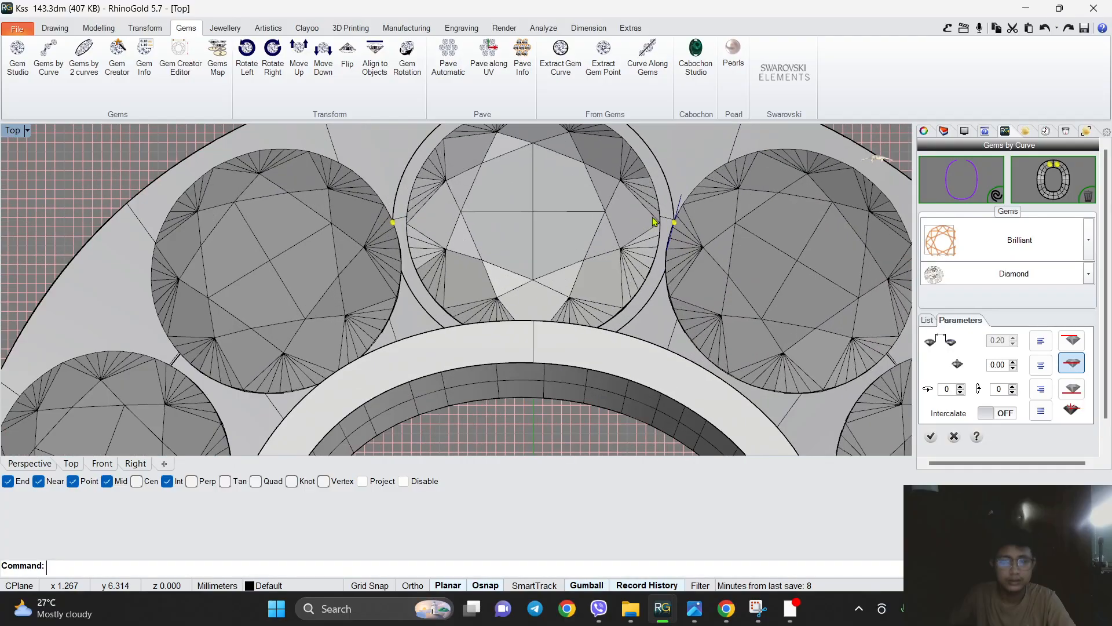
# Adjust the gem row's end points beside the top gem's outline circle, then accept the gem placement.
pyautogui.scroll(-2, 631, 247)
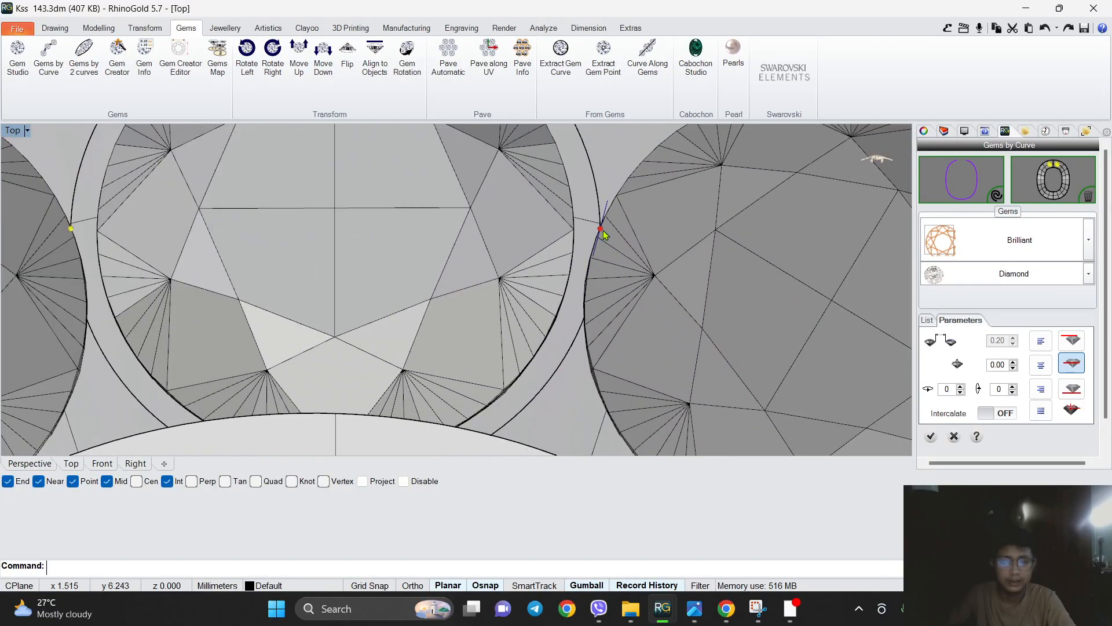
pyautogui.scroll(-3, 367, 236)
pyautogui.scroll(3, 421, 234)
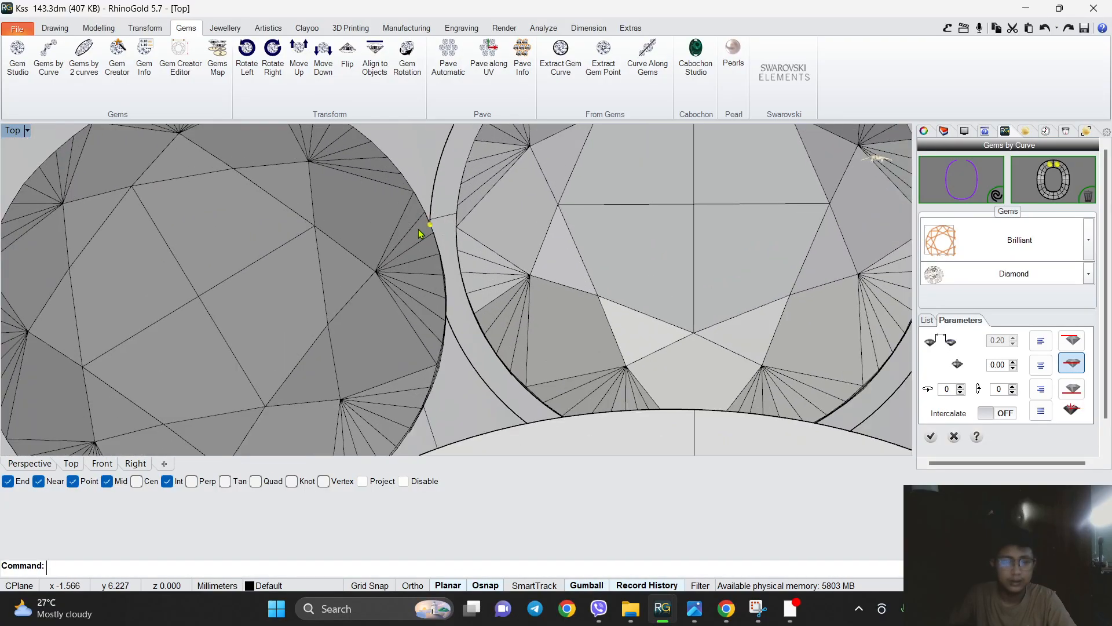
pyautogui.moveTo(429, 225); pyautogui.dragTo(423, 229)
pyautogui.scroll(-8, 424, 230)
pyautogui.scroll(-1, 683, 278)
pyautogui.moveTo(622, 418); pyautogui.dragTo(630, 240, button='right')
pyautogui.scroll(2, 630, 240)
pyautogui.scroll(-4, 637, 250)
pyautogui.scroll(3, 640, 261)
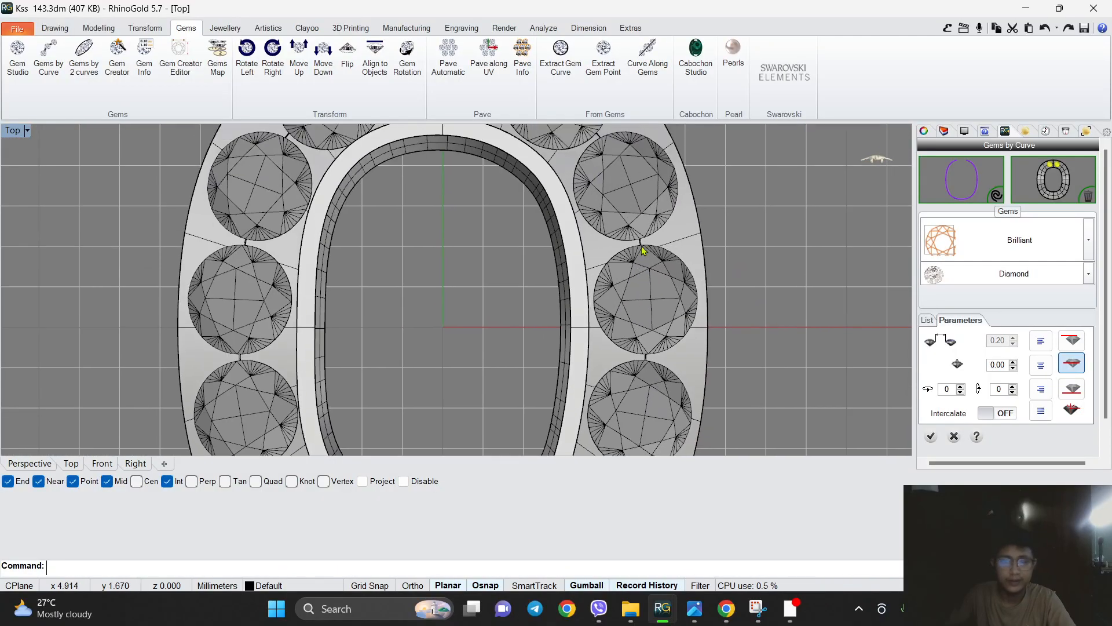
pyautogui.scroll(-3, 641, 261)
pyautogui.click(931, 435)
# Delete the outline circle around the top gem and the gem placement curve running along the halo.
pyautogui.scroll(-1, 496, 250)
pyautogui.scroll(5, 513, 213)
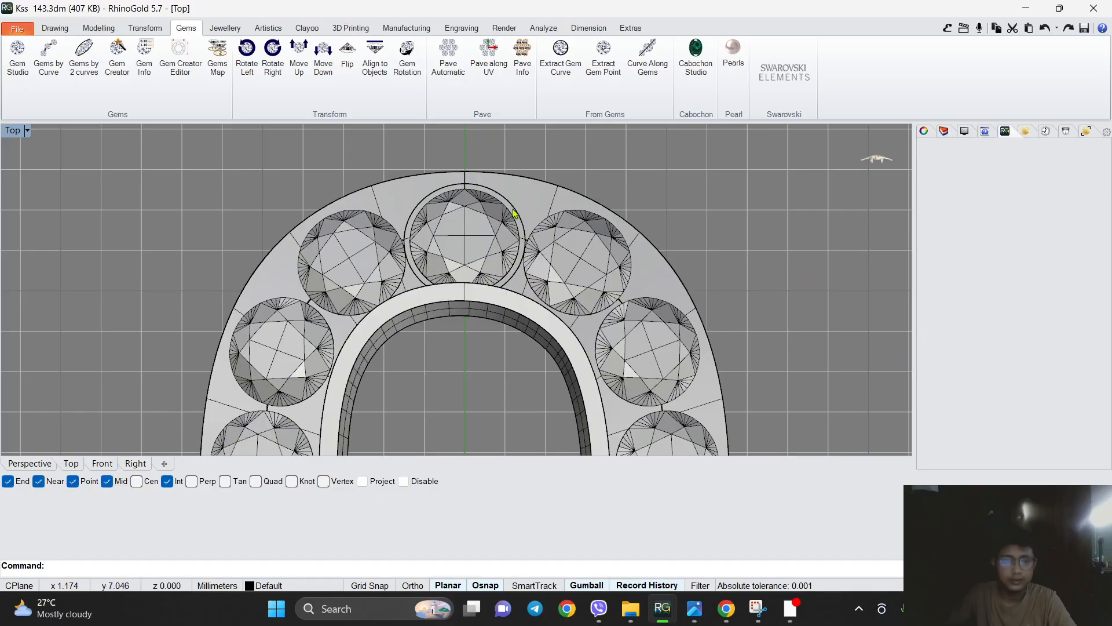
pyautogui.click(510, 218)
pyautogui.press('Escape')
pyautogui.scroll(1, 673, 220)
pyautogui.middleClick(675, 218)
pyautogui.click(737, 179)
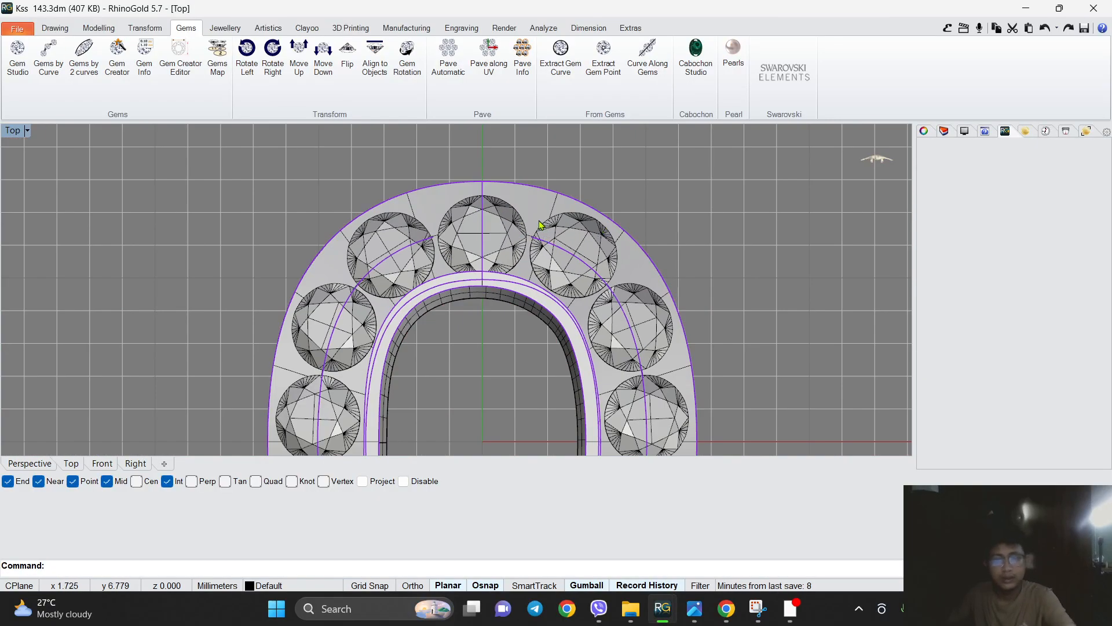
pyautogui.scroll(-2, 579, 184)
pyautogui.scroll(1, 496, 244)
pyautogui.scroll(-1, 487, 289)
pyautogui.scroll(2, 493, 269)
pyautogui.scroll(3, 493, 268)
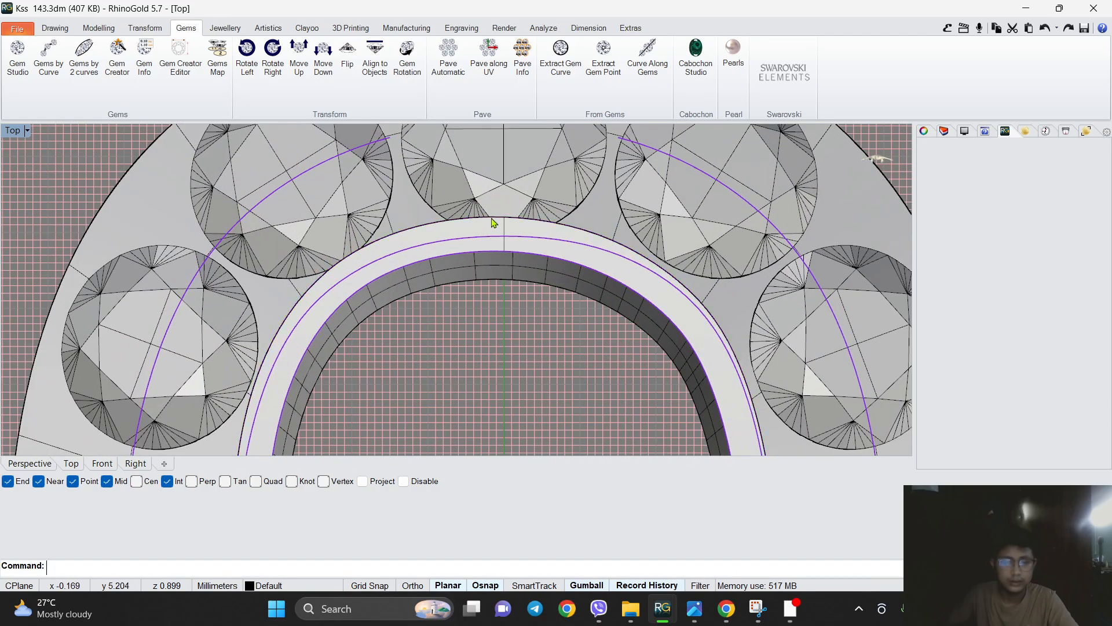
pyautogui.scroll(-4, 513, 256)
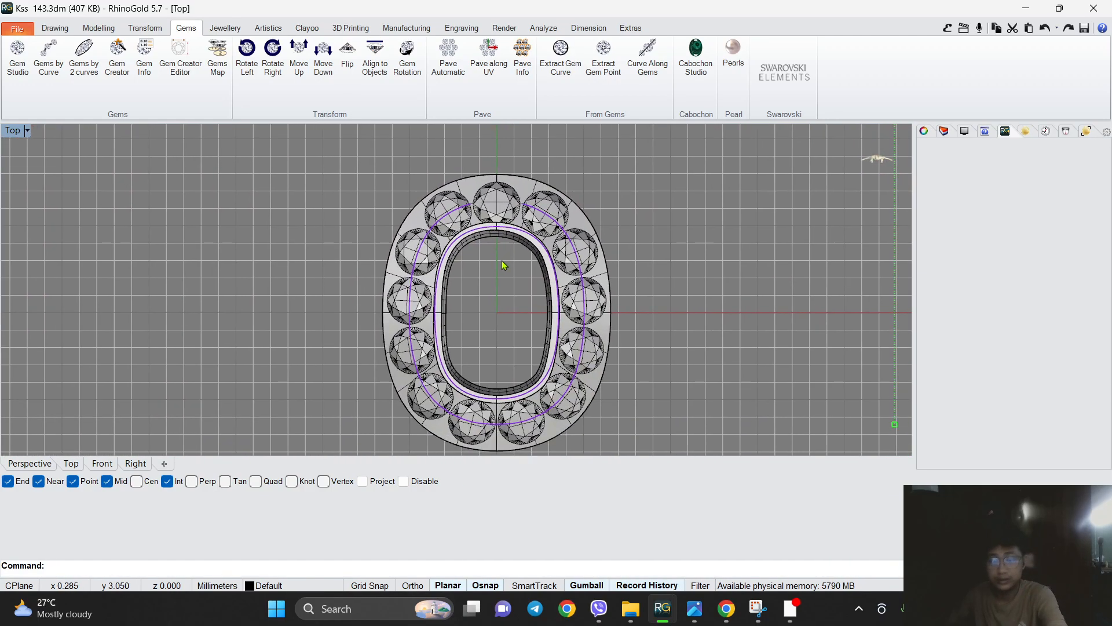
pyautogui.scroll(4, 524, 197)
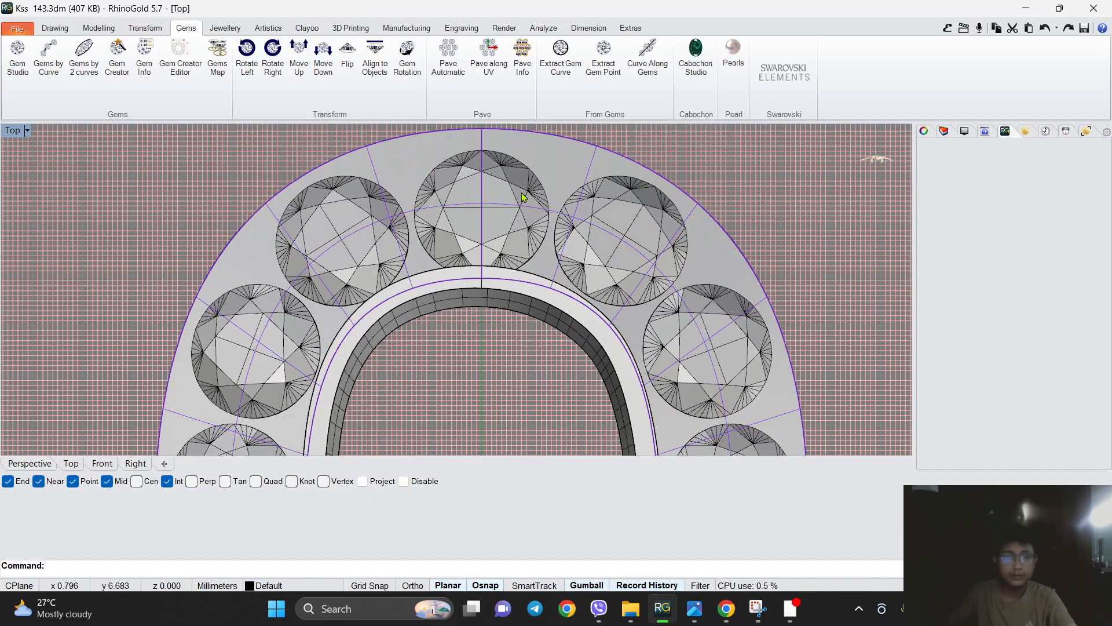
# Nudge the top gem slightly outward toward the halo's outer edge.
pyautogui.click(523, 197)
pyautogui.scroll(2, 480, 188)
pyautogui.moveTo(480, 187); pyautogui.dragTo(484, 176)
pyautogui.scroll(-5, 497, 225)
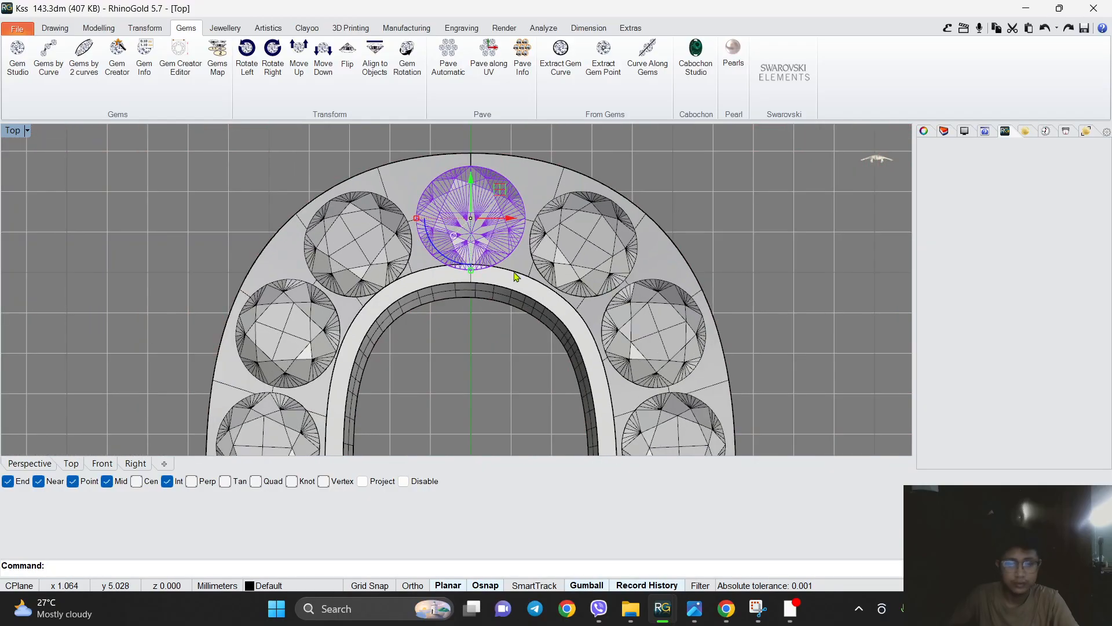
pyautogui.scroll(3, 561, 273)
pyautogui.scroll(-3, 478, 289)
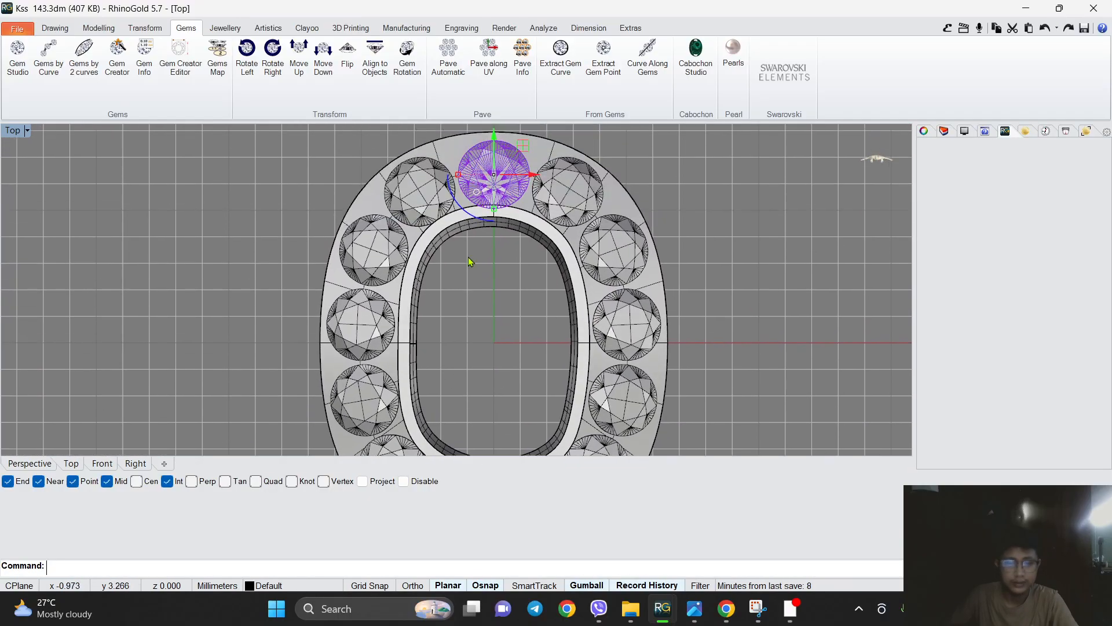
pyautogui.scroll(5, 503, 232)
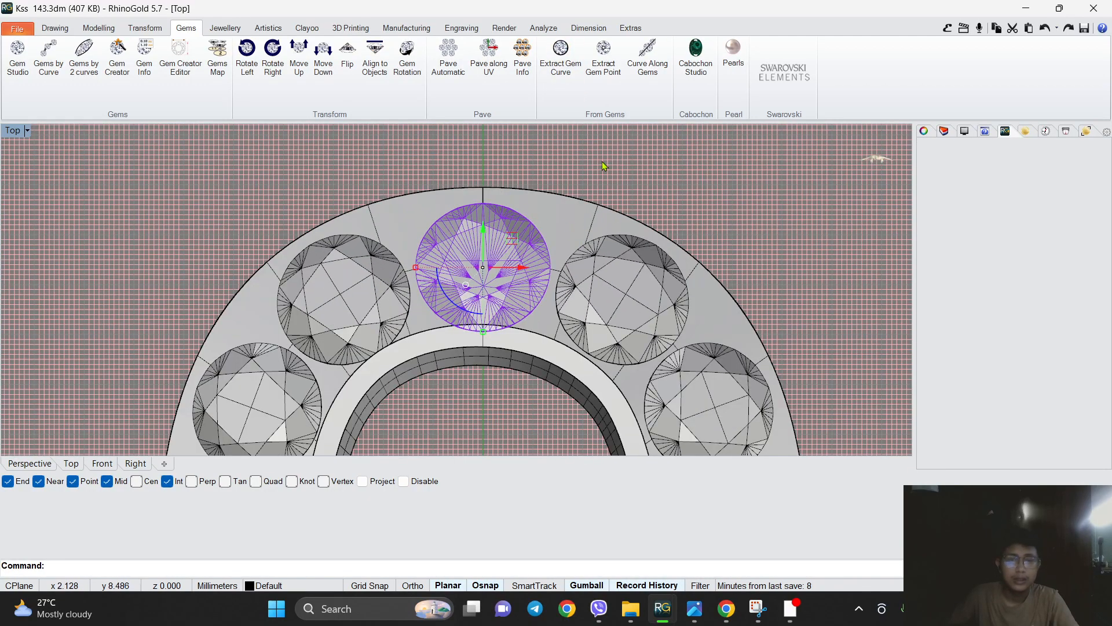
# Select all the halo gems and extract their outline curves.
pyautogui.middleClick(664, 170)
pyautogui.click(553, 188)
pyautogui.scroll(-2, 551, 211)
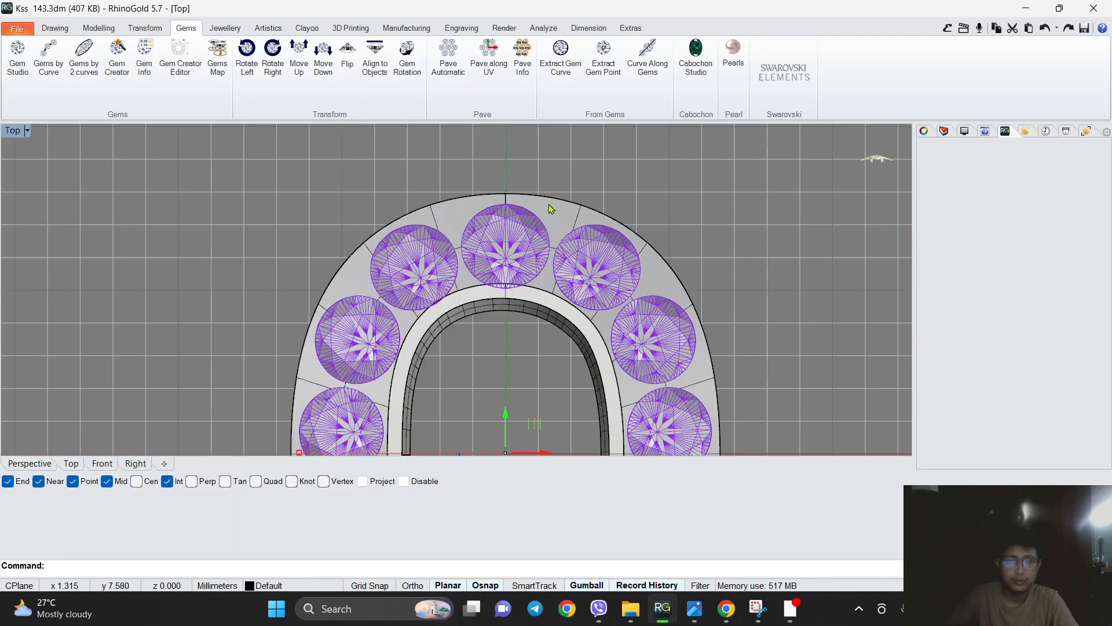
pyautogui.press('Escape')
pyautogui.middleClick(685, 181)
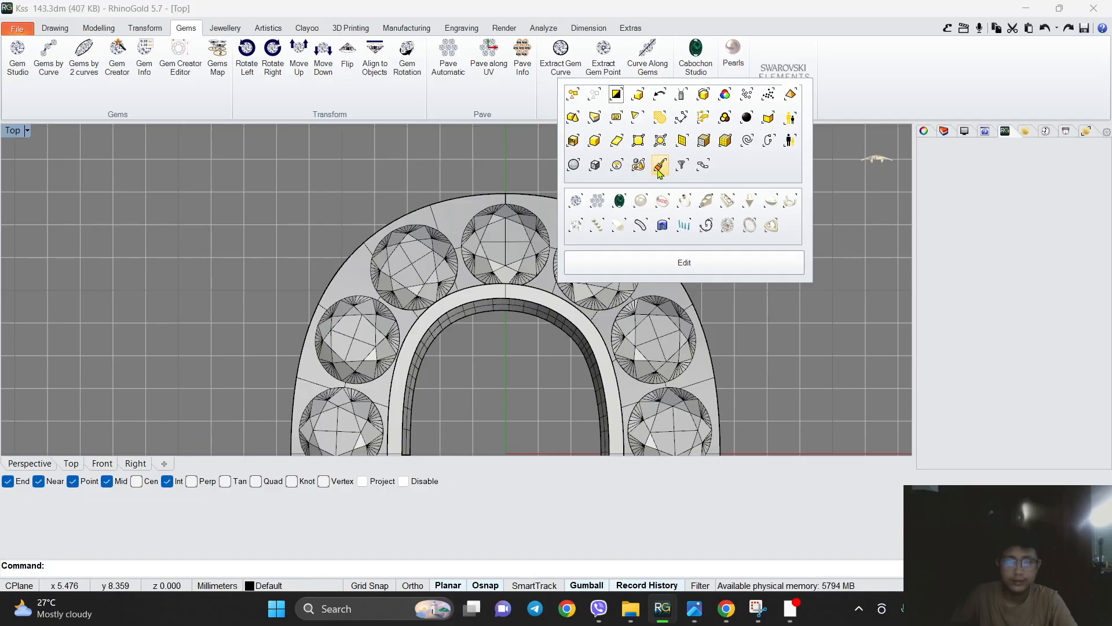
pyautogui.click(576, 201)
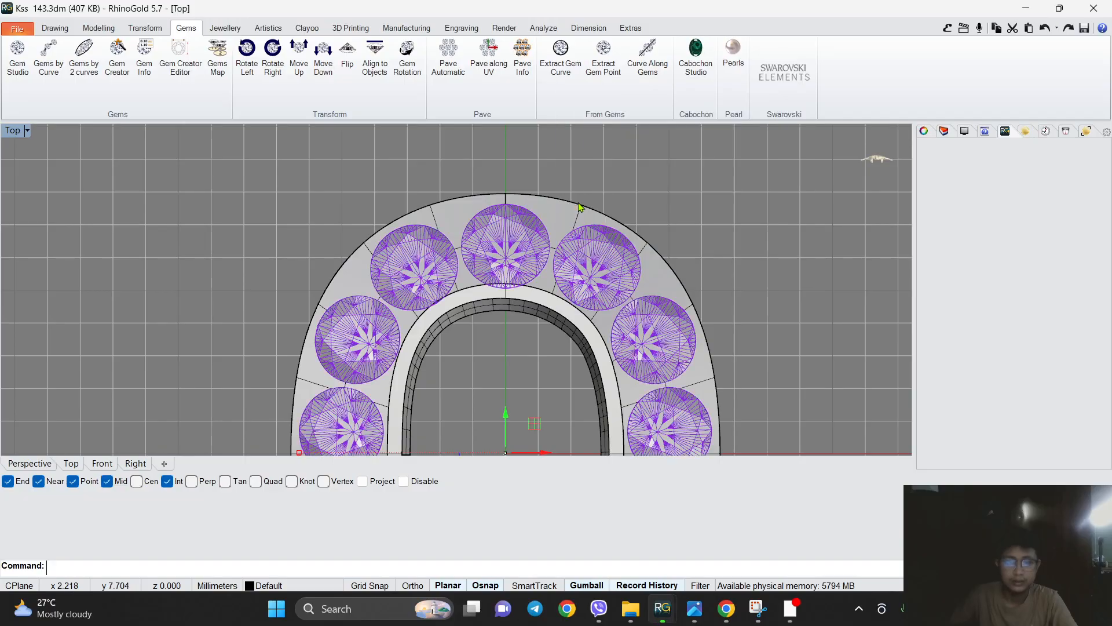
pyautogui.click(562, 62)
# Offset the top gem's outline curve outward by 0.15 mm.
pyautogui.click(47, 31)
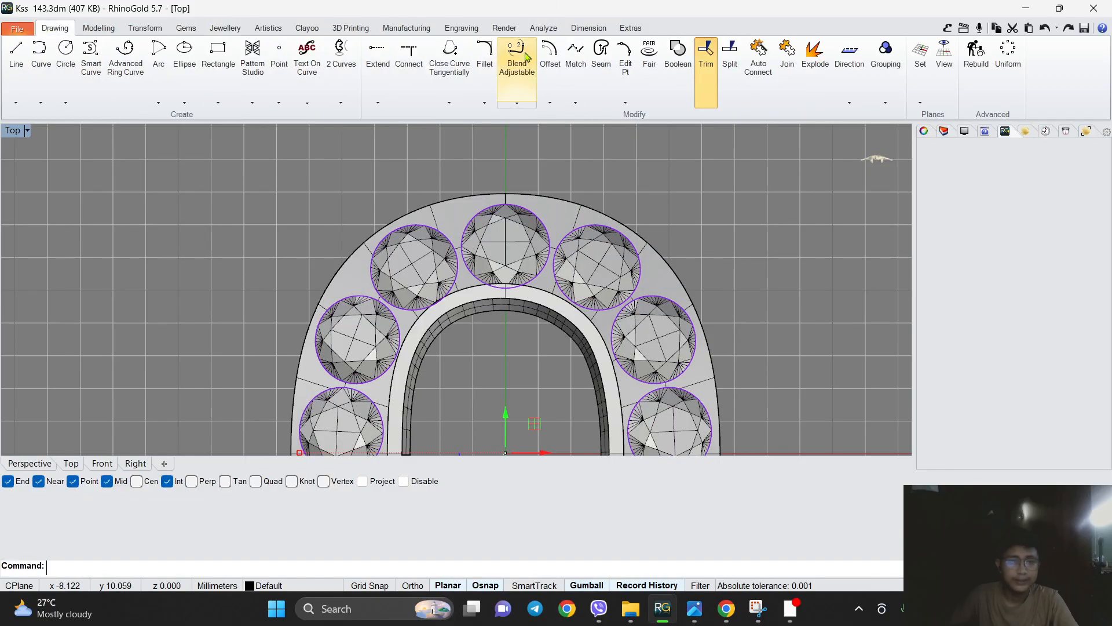
pyautogui.click(550, 55)
pyautogui.scroll(5, 443, 234)
pyautogui.click(484, 211)
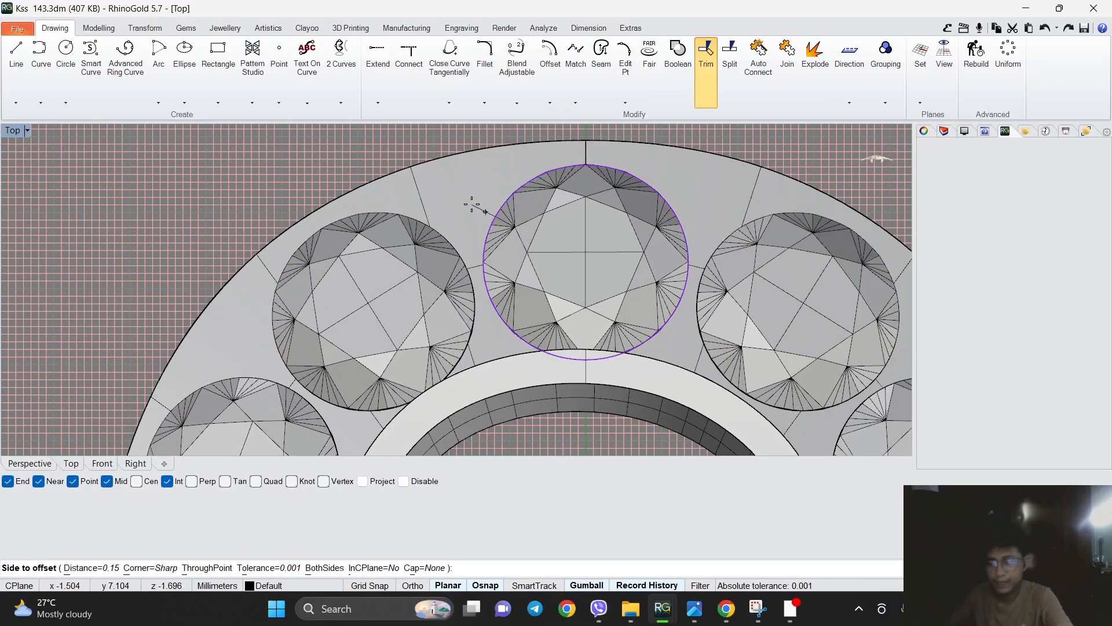
pyautogui.click(473, 206)
pyautogui.scroll(-1, 442, 248)
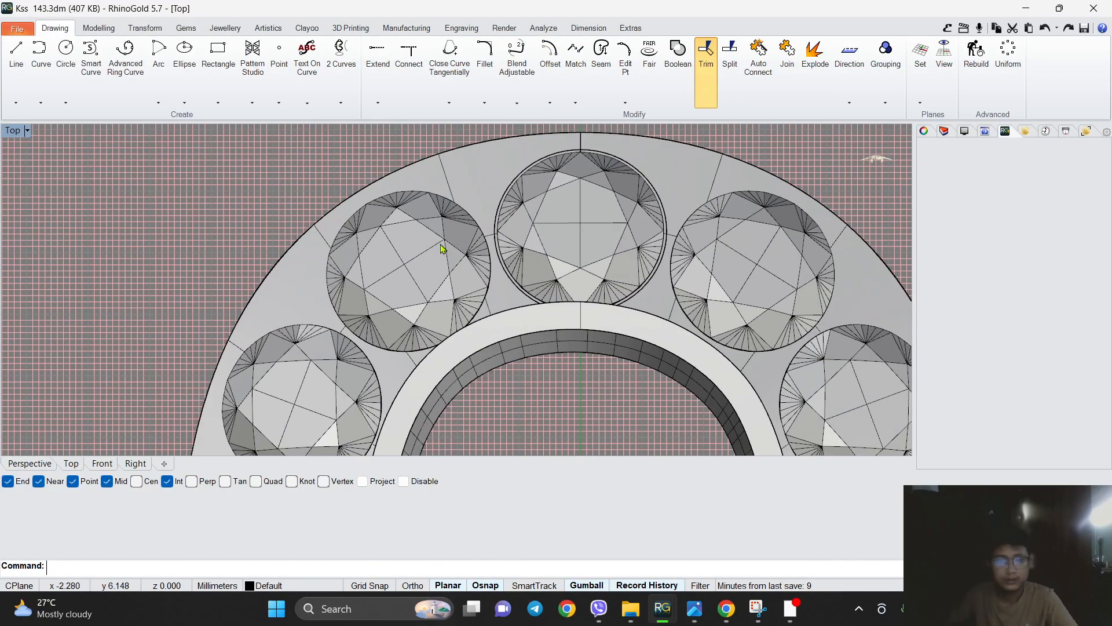
# Offset the outlines of the six gems on the halo's left half outward by 0.15 mm, one after another.
pyautogui.click(458, 205)
pyautogui.click(464, 201)
pyautogui.moveTo(320, 359); pyautogui.dragTo(407, 240, button='right')
pyautogui.rightClick(407, 240)
pyautogui.click(411, 210)
pyautogui.click(411, 204)
pyautogui.moveTo(359, 368); pyautogui.dragTo(386, 273, button='right')
pyautogui.rightClick(386, 273)
pyautogui.click(380, 282)
pyautogui.click(380, 275)
pyautogui.moveTo(394, 325); pyautogui.dragTo(410, 149, button='right')
pyautogui.rightClick(415, 281)
pyautogui.click(415, 283)
pyautogui.click(416, 276)
pyautogui.moveTo(455, 370); pyautogui.dragTo(441, 222, button='right')
pyautogui.click(486, 303)
pyautogui.click(494, 295)
pyautogui.moveTo(535, 339); pyautogui.dragTo(477, 232, button='right')
pyautogui.rightClick(546, 301)
pyautogui.click(547, 293)
pyautogui.click(545, 278)
pyautogui.scroll(-10, 536, 295)
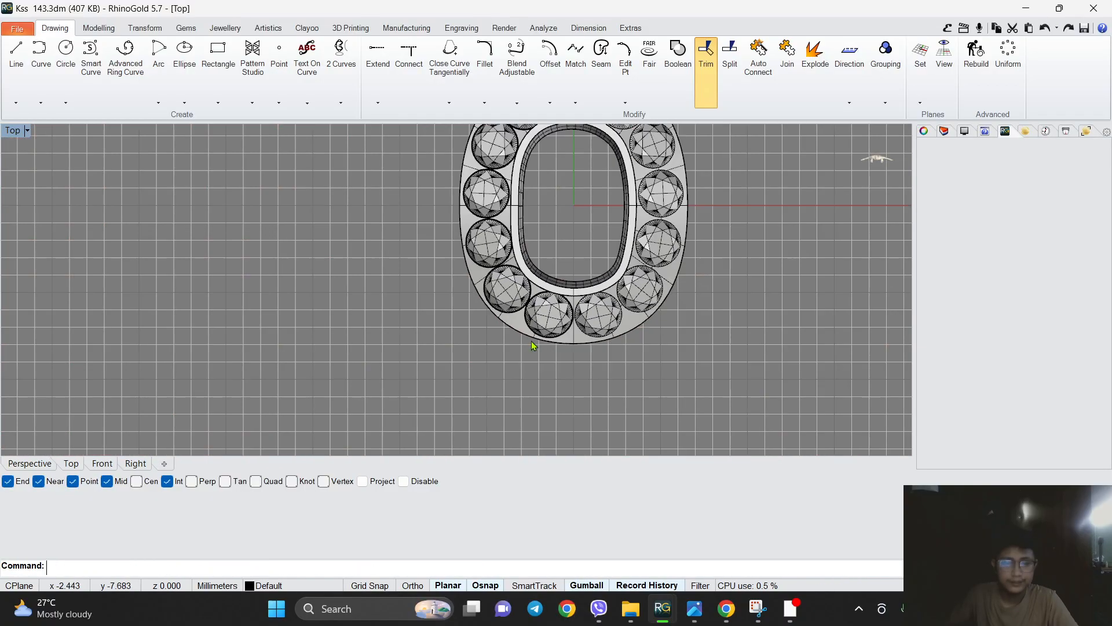
# Mirror the outline curves of the six left-hand gems across the vertical centre axis, leaving out the top gem's curves.
pyautogui.scroll(-3, 535, 345)
pyautogui.moveTo(559, 167); pyautogui.dragTo(560, 161)
pyautogui.scroll(6, 533, 236)
pyautogui.scroll(2, 537, 201)
pyautogui.moveTo(537, 202); pyautogui.dragTo(514, 324, button='right')
pyautogui.keyDown('ctrl'); pyautogui.moveTo(576, 171); pyautogui.dragTo(559, 224); pyautogui.keyUp('ctrl')
pyautogui.scroll(-4, 593, 310)
pyautogui.moveTo(593, 310); pyautogui.dragTo(587, 191, button='right')
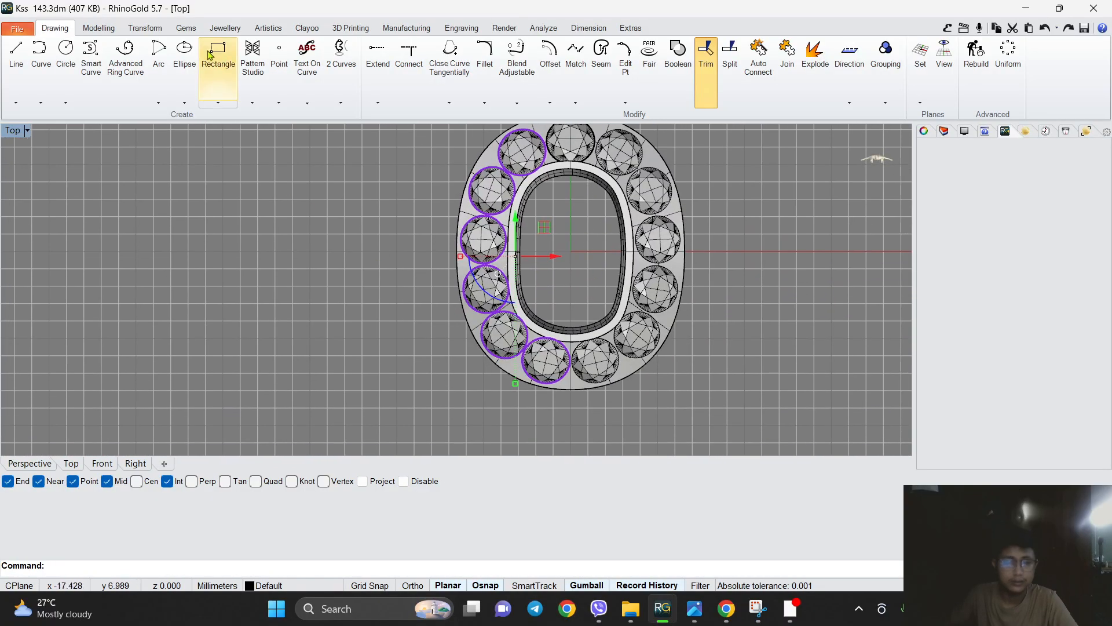
pyautogui.click(145, 27)
pyautogui.click(117, 104)
pyautogui.click(145, 138)
pyautogui.scroll(-2, 637, 192)
pyautogui.moveTo(736, 138); pyautogui.dragTo(551, 211, button='right')
pyautogui.click(551, 211)
pyautogui.moveTo(471, 271); pyautogui.dragTo(549, 222, button='right')
pyautogui.scroll(2, 579, 212)
# Select the curves and examine the clearances between the gem outlines, the bezel and the halo's outer edge all around.
pyautogui.middleClick(579, 212)
pyautogui.click(640, 174)
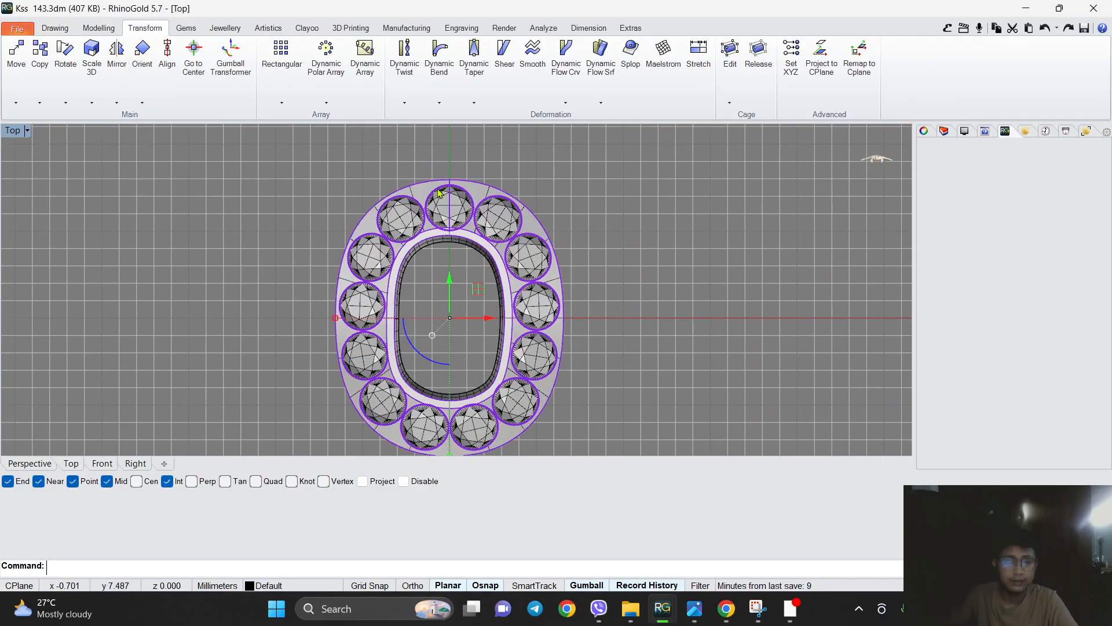
pyautogui.scroll(5, 480, 194)
pyautogui.scroll(-2, 480, 195)
pyautogui.scroll(2, 480, 195)
pyautogui.scroll(-6, 467, 200)
pyautogui.click(471, 222)
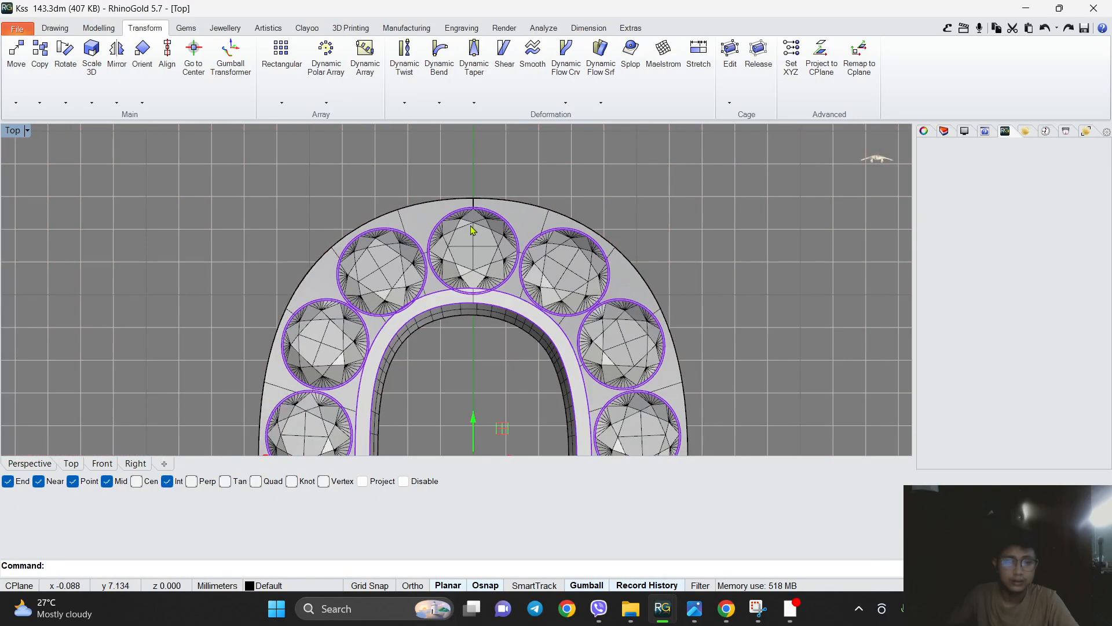
pyautogui.press('Delete')
pyautogui.scroll(11, 410, 258)
pyautogui.scroll(-2, 406, 342)
pyautogui.moveTo(395, 352); pyautogui.dragTo(516, 224, button='right')
pyautogui.scroll(-2, 363, 323)
pyautogui.moveTo(360, 324); pyautogui.dragTo(484, 165, button='right')
pyautogui.scroll(-4, 484, 166)
pyautogui.moveTo(434, 264); pyautogui.dragTo(457, 127, button='right')
pyautogui.scroll(6, 450, 278)
pyautogui.scroll(-10, 440, 270)
pyautogui.scroll(-4, 440, 268)
pyautogui.moveTo(558, 173); pyautogui.dragTo(533, 310, button='right')
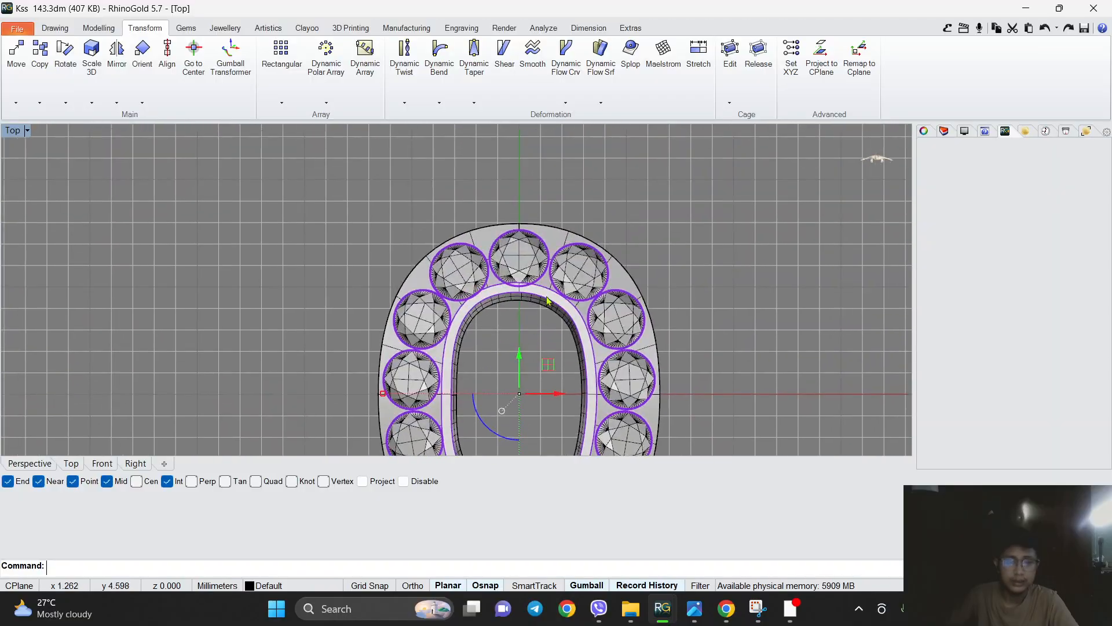
pyautogui.scroll(7, 556, 252)
pyautogui.press('Escape')
# Try extracting a U-direction isocurve from the halo surface between the top gem and its right-hand neighbour, and delete it.
pyautogui.scroll(6, 523, 243)
pyautogui.click(510, 203)
pyautogui.click(98, 28)
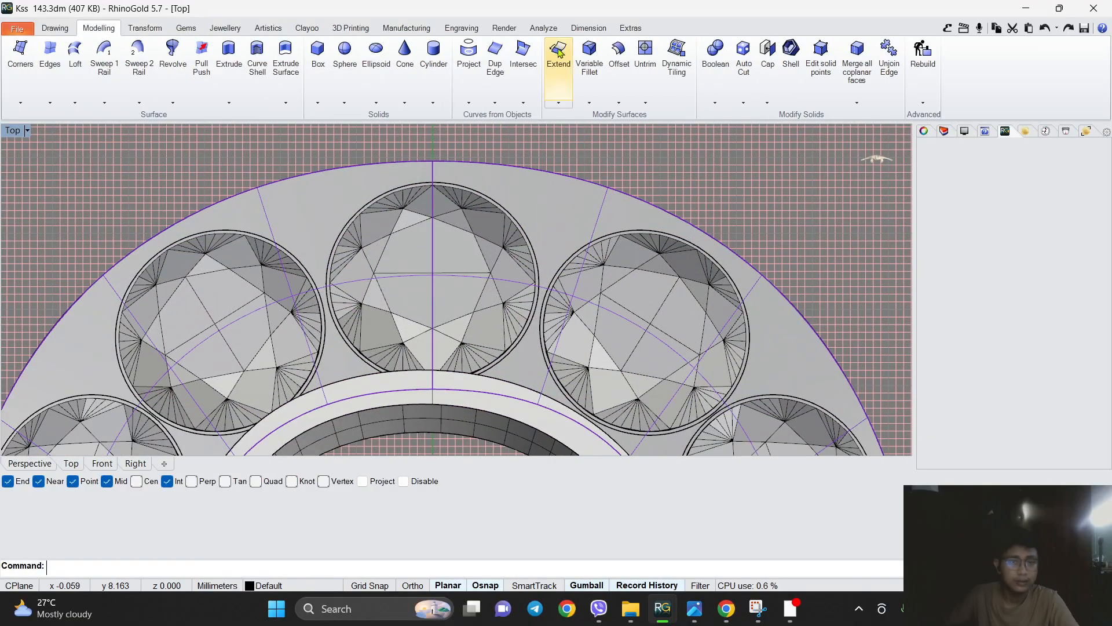
pyautogui.click(495, 103)
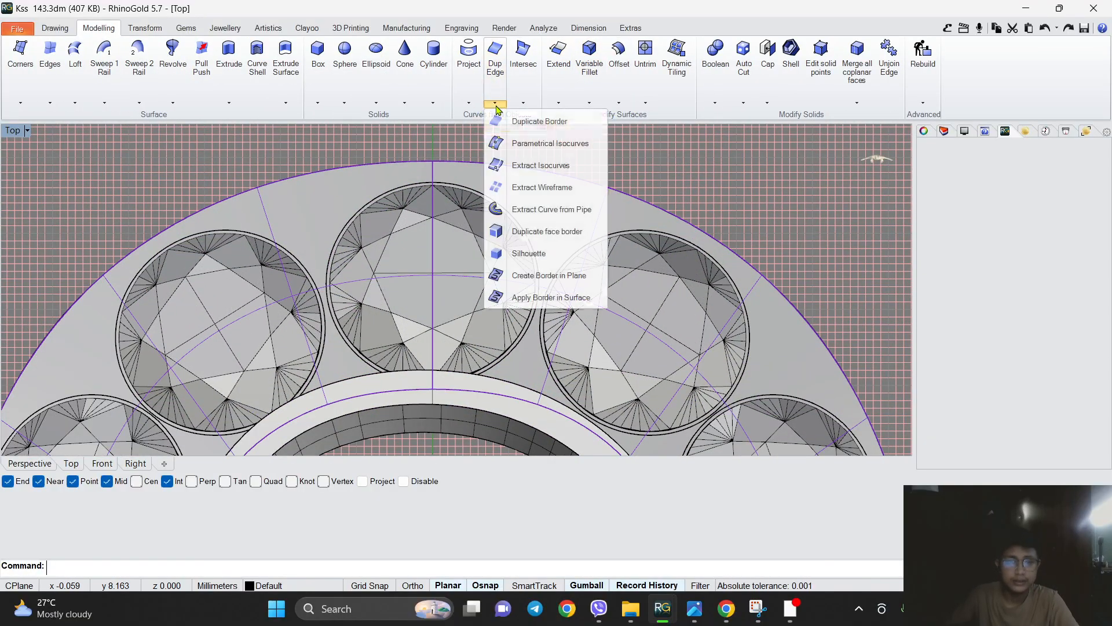
pyautogui.click(540, 166)
pyautogui.scroll(5, 556, 293)
pyautogui.scroll(-4, 539, 295)
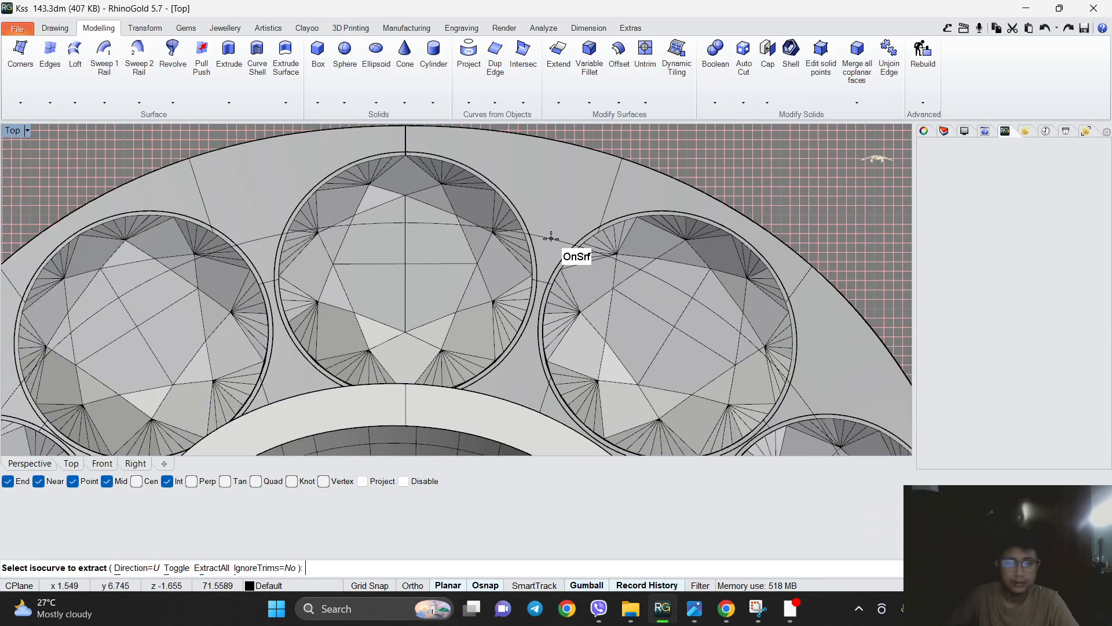
pyautogui.click(549, 237)
pyautogui.scroll(-3, 521, 243)
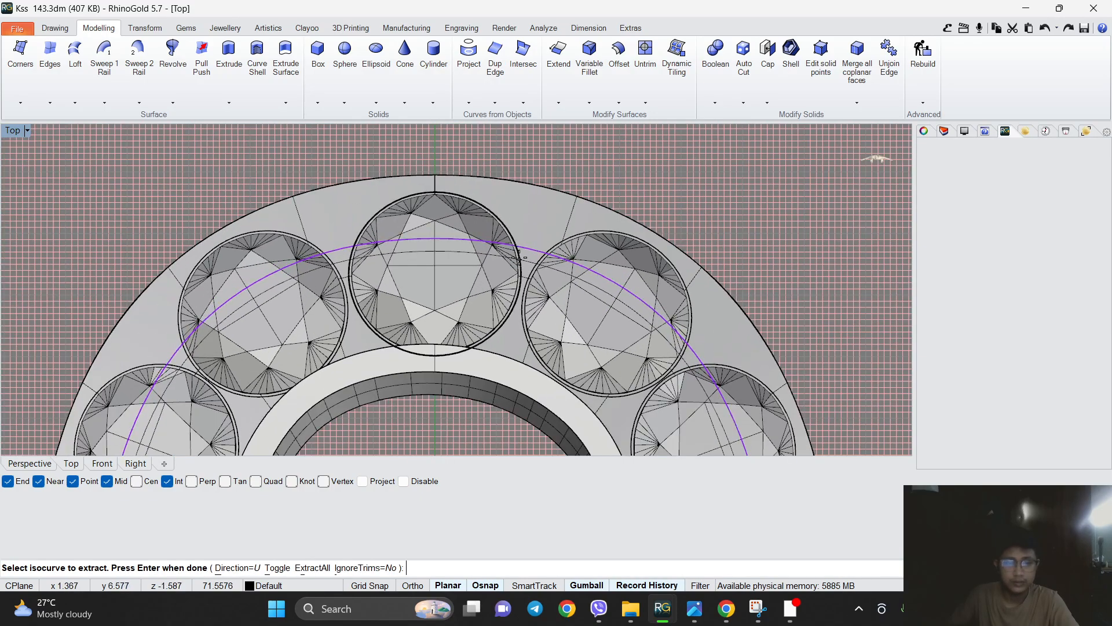
pyautogui.scroll(3, 532, 248)
pyautogui.press('Return')
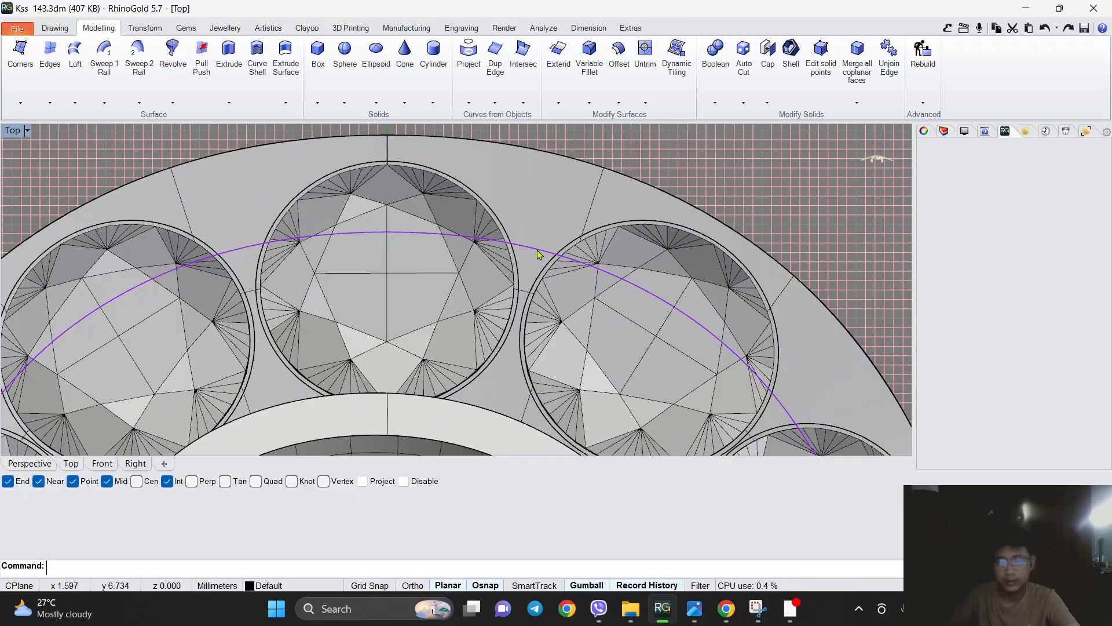
pyautogui.press('Delete')
# Try extracting a U-direction isocurve of the halo surface where the top gem's outline nears its right-hand neighbour's, and delete it.
pyautogui.press('Return')
pyautogui.scroll(5, 527, 284)
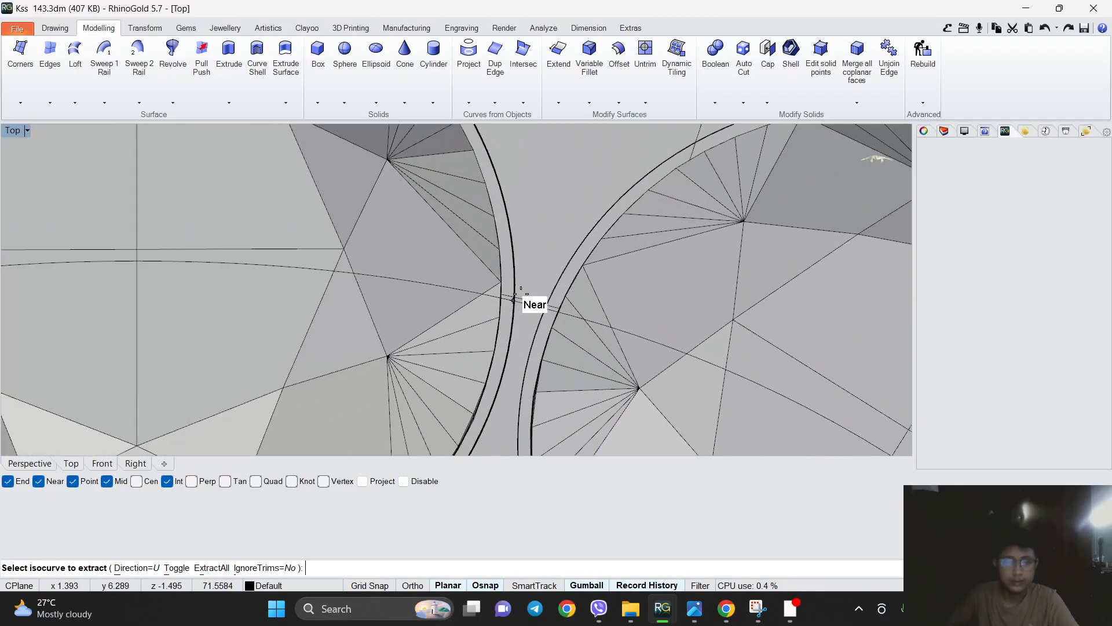
pyautogui.click(515, 298)
pyautogui.scroll(-5, 524, 298)
pyautogui.press('Return')
pyautogui.scroll(2, 381, 288)
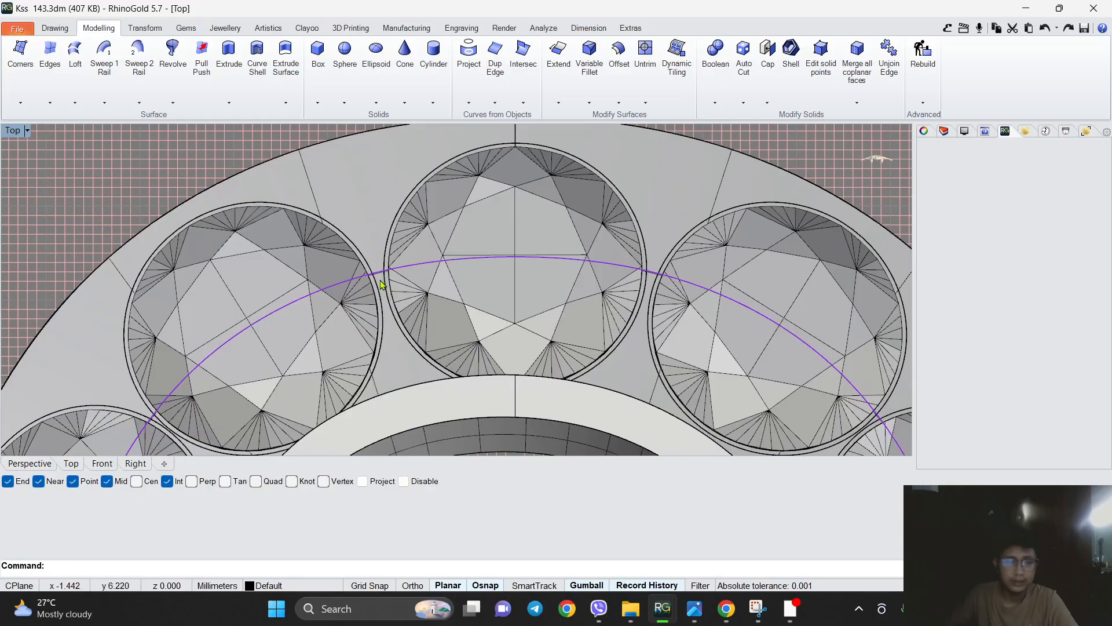
pyautogui.scroll(-3, 379, 290)
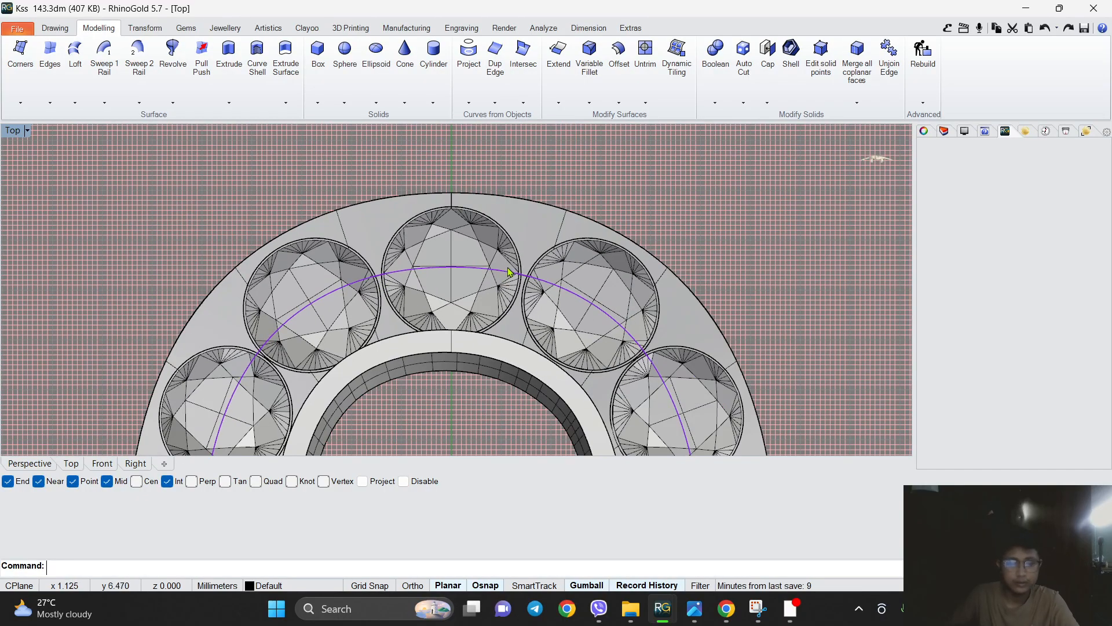
pyautogui.press('Delete')
# Extract a U-direction isocurve from the halo surface through the outer part of the gap between the top gem and its right-hand neighbour.
pyautogui.scroll(3, 530, 249)
pyautogui.press('Return')
pyautogui.scroll(2, 529, 250)
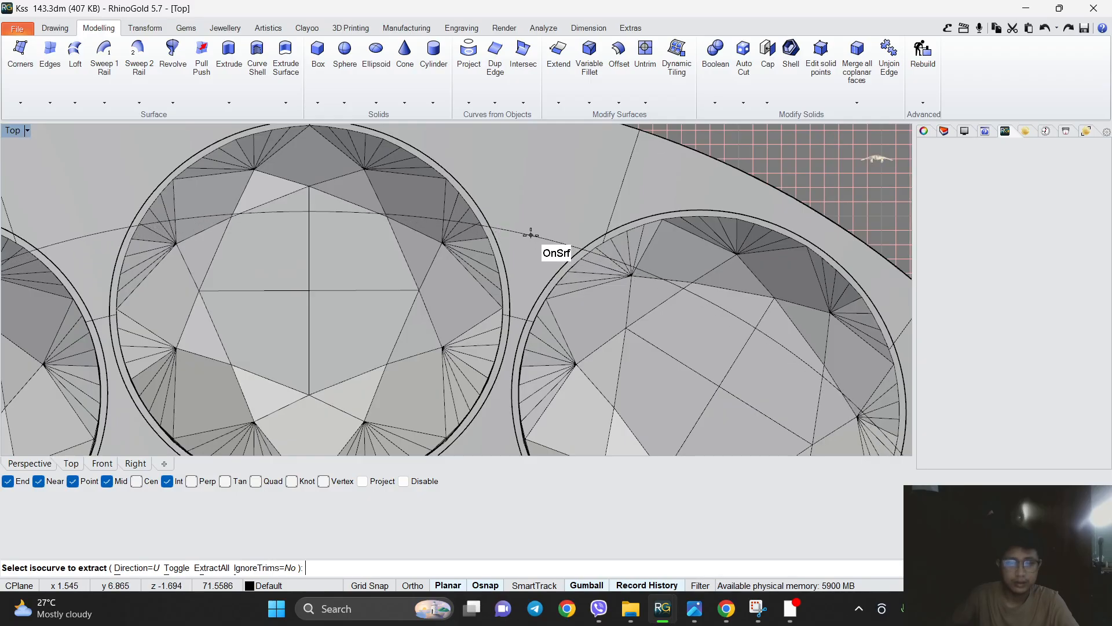
pyautogui.click(531, 235)
pyautogui.press('Return')
# Select all the curves as cutting objects and try trimming away the halo surface outside the gem outlines and the extracted isocurve.
pyautogui.scroll(-10, 536, 234)
pyautogui.click(667, 229)
pyautogui.middleClick(667, 228)
pyautogui.click(718, 195)
pyautogui.scroll(5, 501, 190)
pyautogui.scroll(-5, 490, 241)
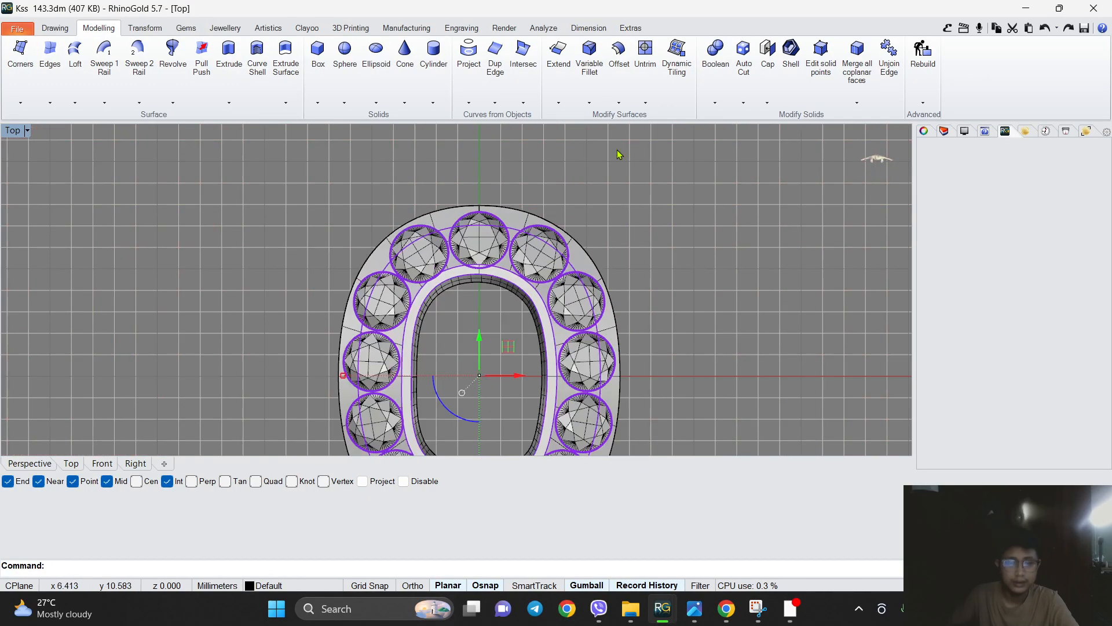
pyautogui.click(55, 28)
pyautogui.click(707, 52)
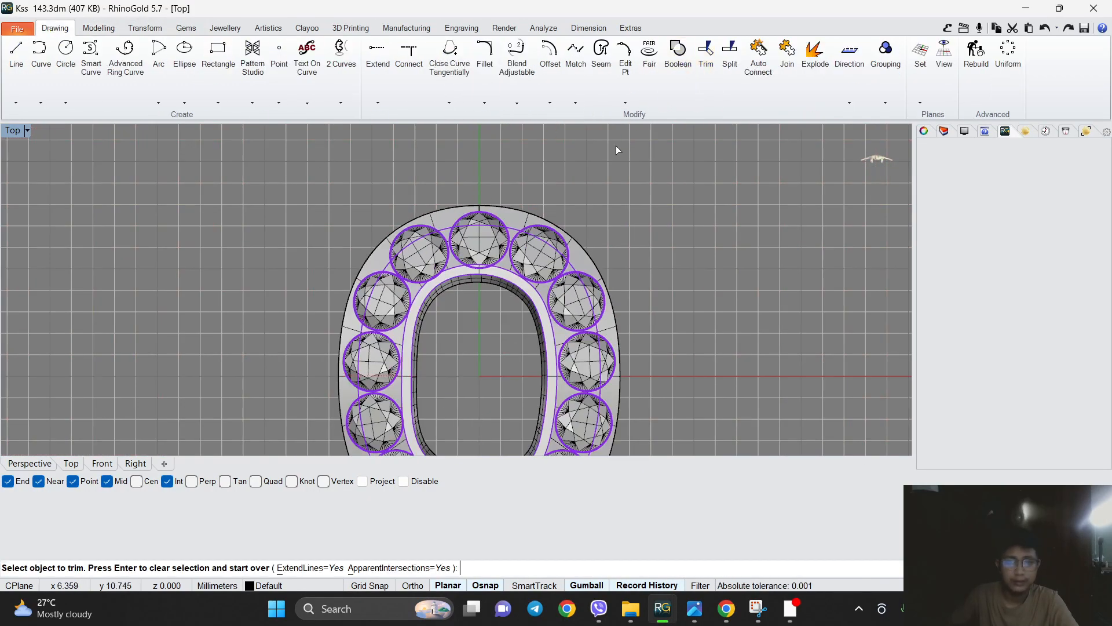
pyautogui.scroll(3, 516, 216)
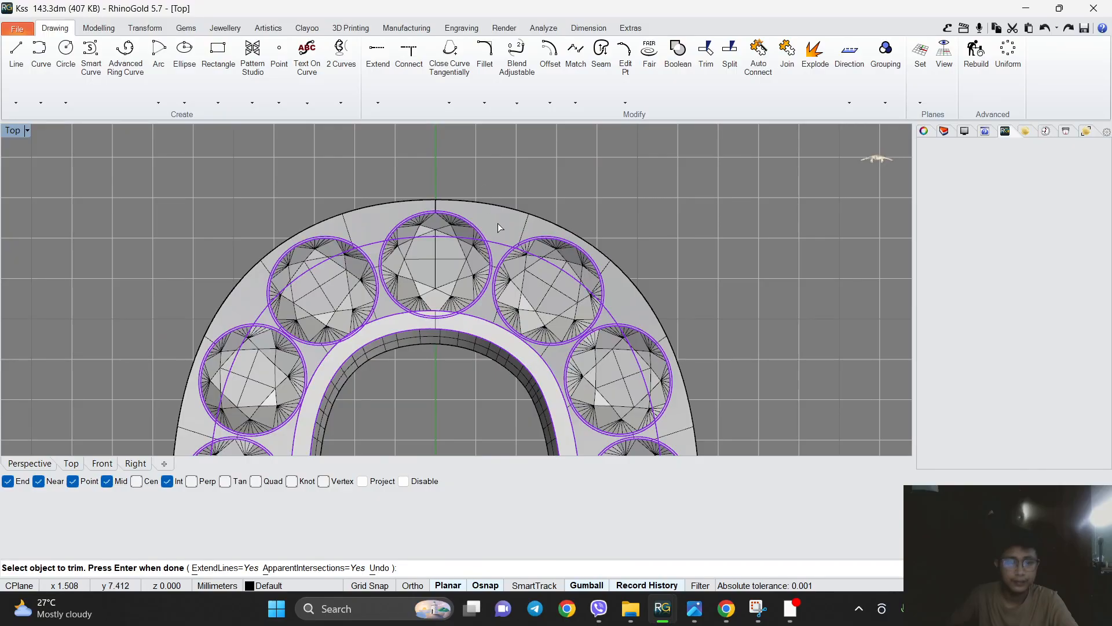
pyautogui.click(502, 221)
pyautogui.scroll(-5, 488, 187)
pyautogui.press('Return')
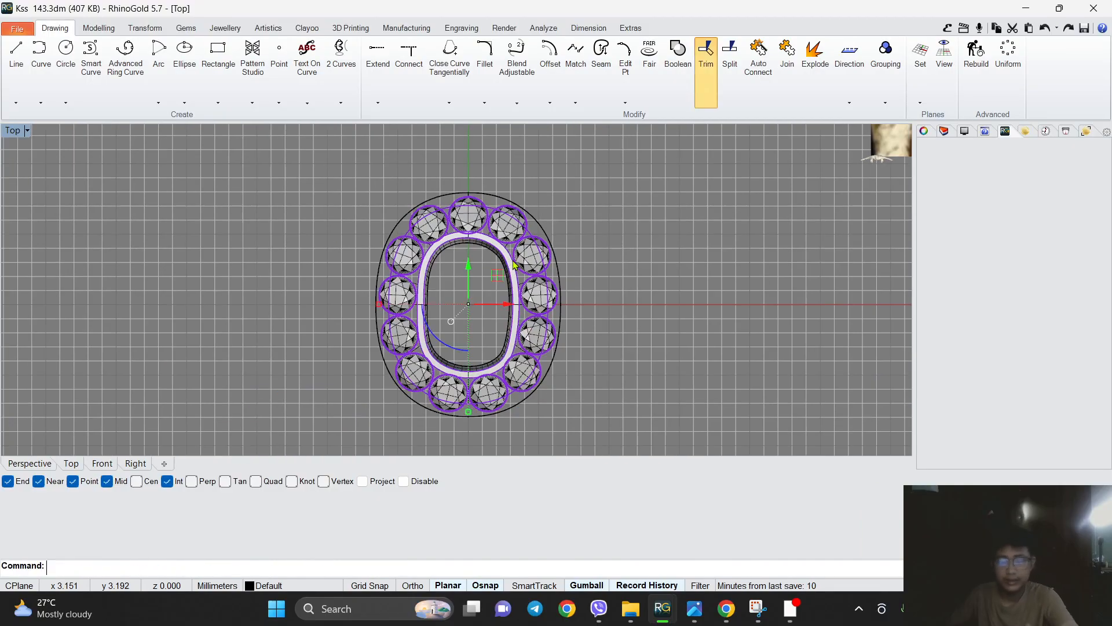
# Retry trimming the halo surface outside the gems, with the halo surface excluded from the cutting objects.
pyautogui.scroll(6, 514, 264)
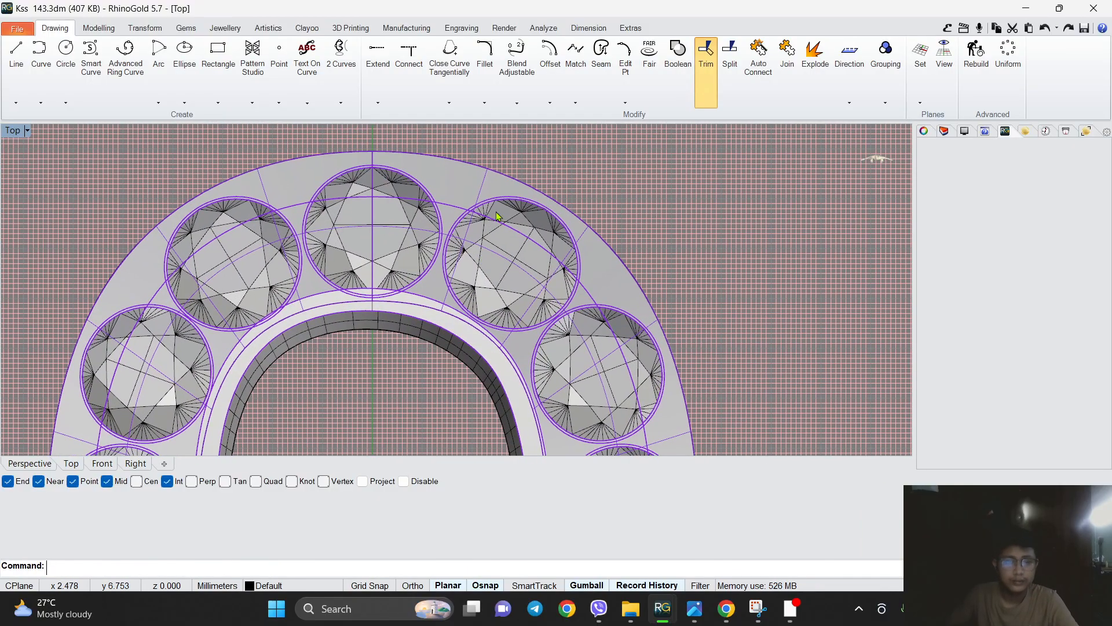
pyautogui.click(707, 77)
pyautogui.scroll(3, 459, 181)
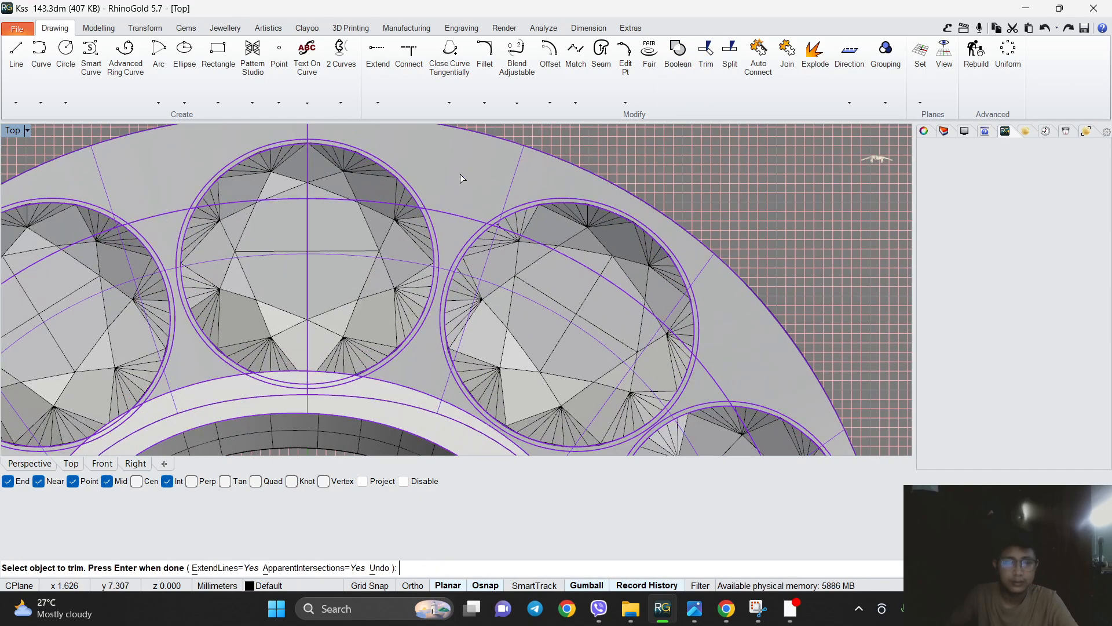
pyautogui.scroll(-3, 452, 203)
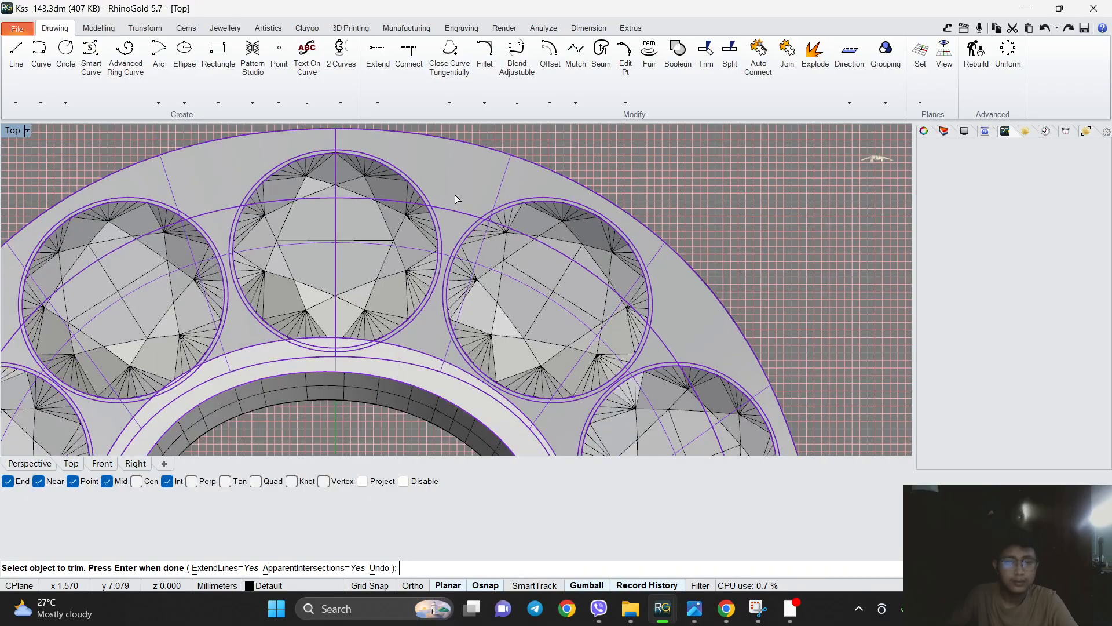
pyautogui.scroll(4, 401, 154)
pyautogui.press('Return')
pyautogui.keyDown('ctrl'); pyautogui.click(367, 182); pyautogui.keyUp('ctrl')
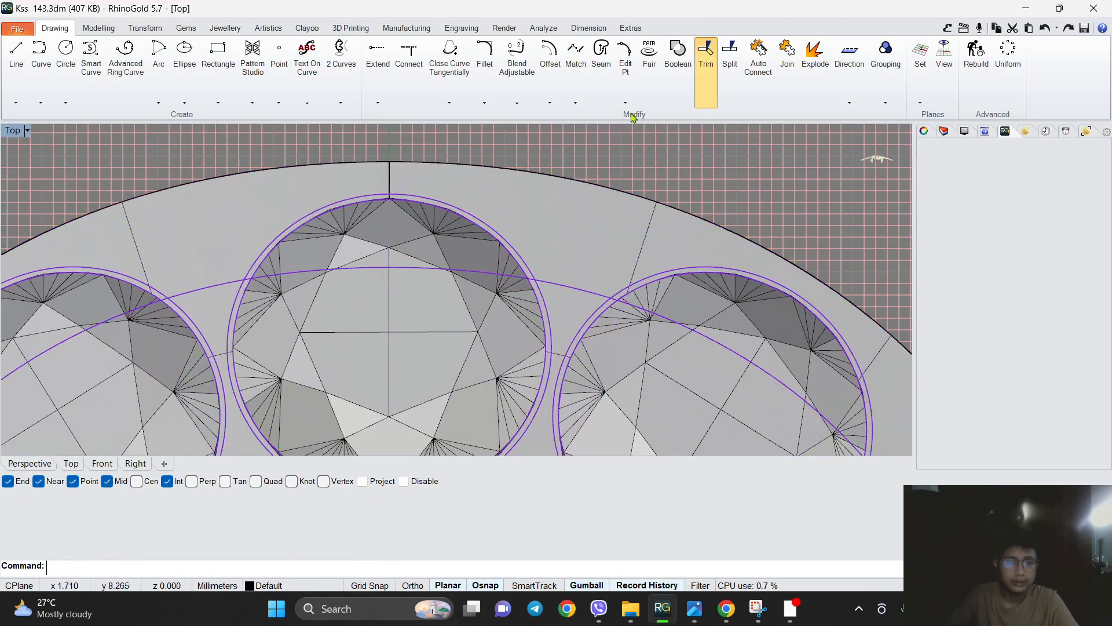
pyautogui.click(570, 248)
pyautogui.scroll(-6, 572, 240)
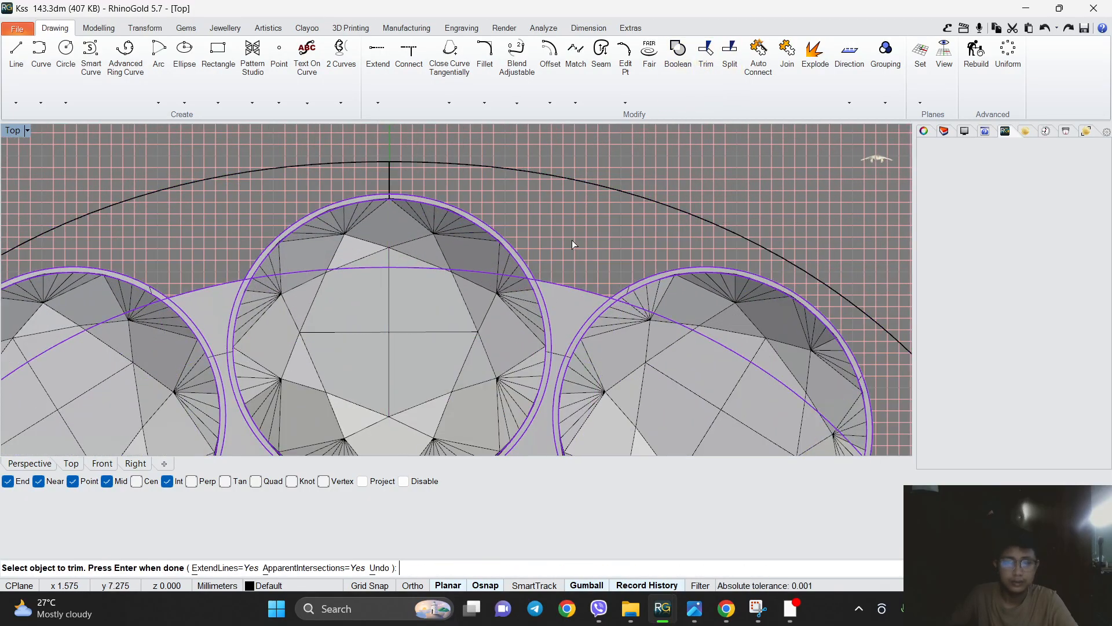
pyautogui.press('Return')
pyautogui.scroll(3, 577, 405)
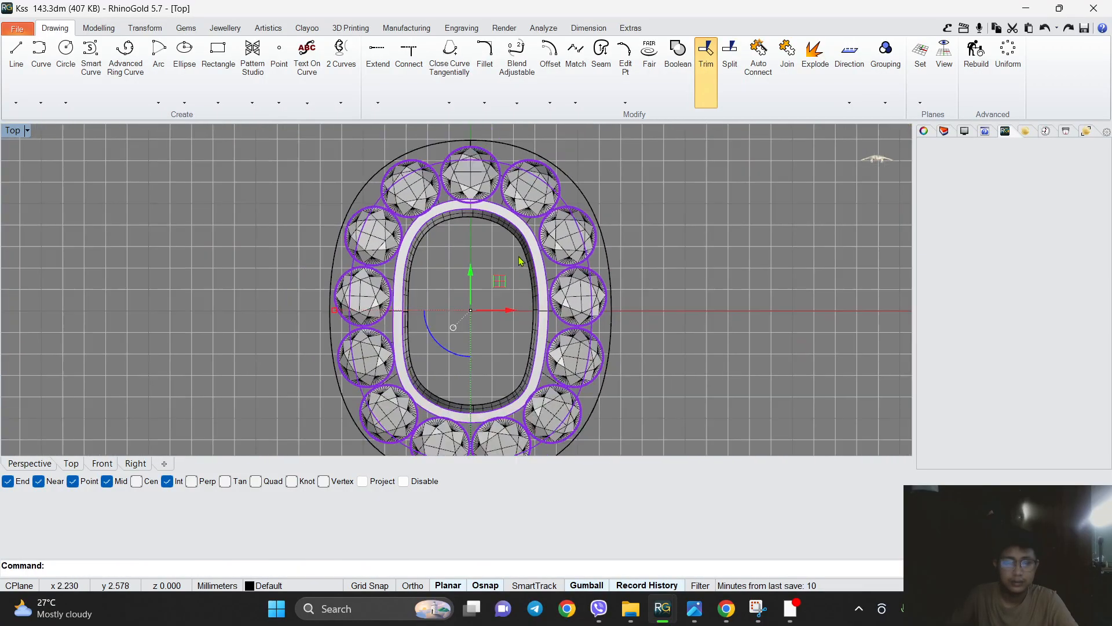
# Inspect the trimmed halo in the perspective view and undo the trim.
pyautogui.click(50, 467)
pyautogui.scroll(3, 371, 348)
pyautogui.moveTo(454, 304); pyautogui.dragTo(493, 255, button='right')
pyautogui.click(653, 303)
pyautogui.moveTo(499, 313); pyautogui.dragTo(531, 298, button='right')
pyautogui.press('Escape')
pyautogui.scroll(-5, 464, 301)
pyautogui.scroll(3, 456, 275)
pyautogui.hotkey('ctrl', 'z')
pyautogui.scroll(-6, 455, 272)
pyautogui.press('Escape')
# Select the halo surface and examine from several angles how the gem outlines lie on it.
pyautogui.scroll(9, 448, 256)
pyautogui.scroll(5, 516, 230)
pyautogui.click(519, 228)
pyautogui.scroll(-8, 519, 229)
pyautogui.moveTo(482, 280); pyautogui.dragTo(478, 194, button='right')
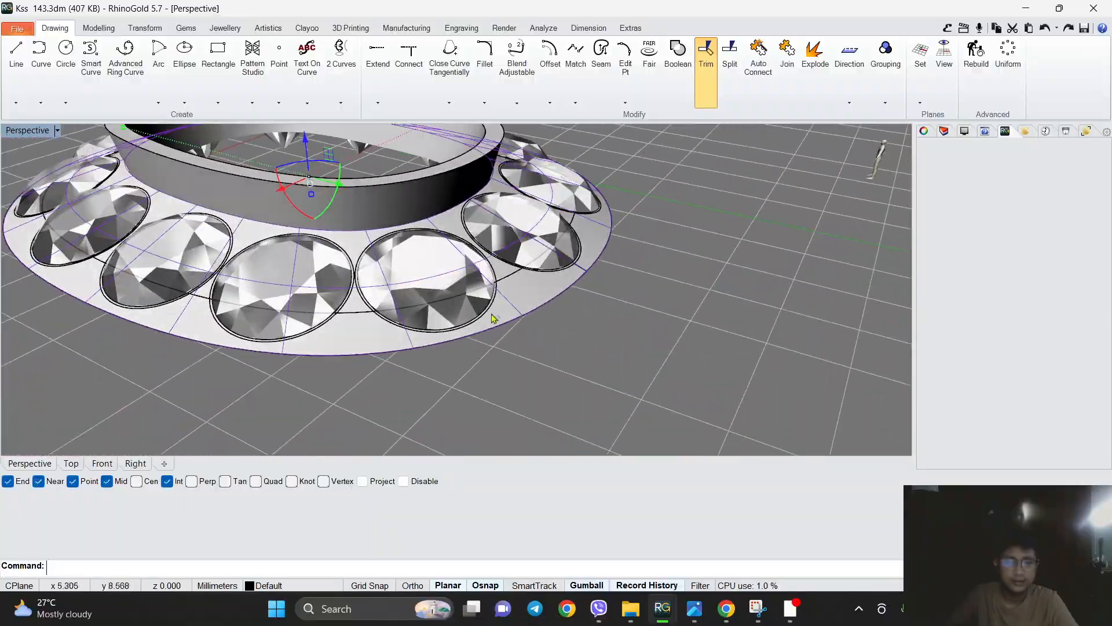
pyautogui.moveTo(489, 320); pyautogui.dragTo(475, 374, button='right')
pyautogui.scroll(6, 444, 248)
pyautogui.scroll(-4, 445, 248)
pyautogui.scroll(4, 452, 325)
pyautogui.scroll(-4, 453, 350)
pyautogui.scroll(6, 475, 330)
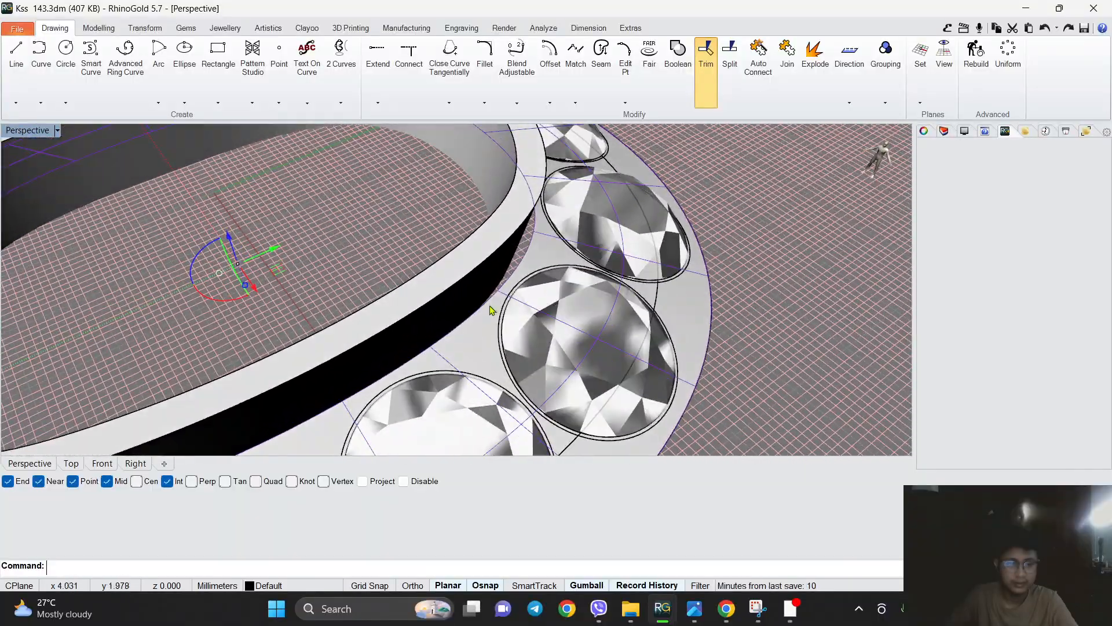
pyautogui.scroll(-5, 491, 311)
# Nudge the outer outline curve of one gem on the halo's rounded end slightly downward along the Z axis.
pyautogui.click(576, 390)
pyautogui.moveTo(576, 390); pyautogui.dragTo(536, 371, button='right')
pyautogui.scroll(5, 545, 348)
pyautogui.moveTo(550, 325); pyautogui.dragTo(534, 234, button='right')
pyautogui.scroll(3, 550, 200)
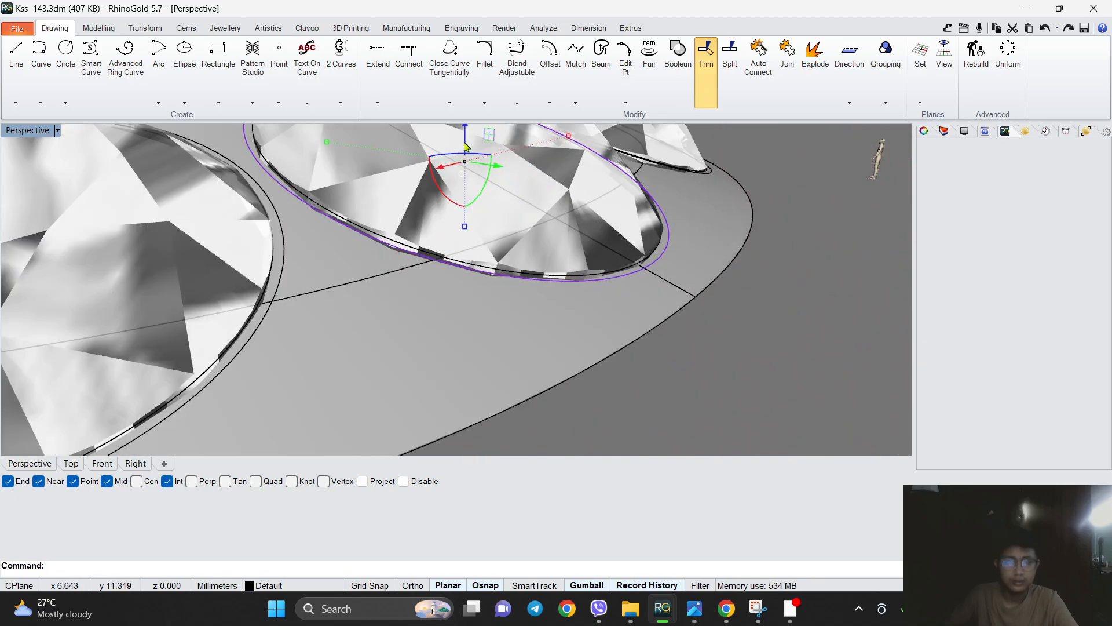
pyautogui.moveTo(465, 134); pyautogui.dragTo(467, 137)
pyautogui.moveTo(500, 230); pyautogui.dragTo(728, 380, button='right')
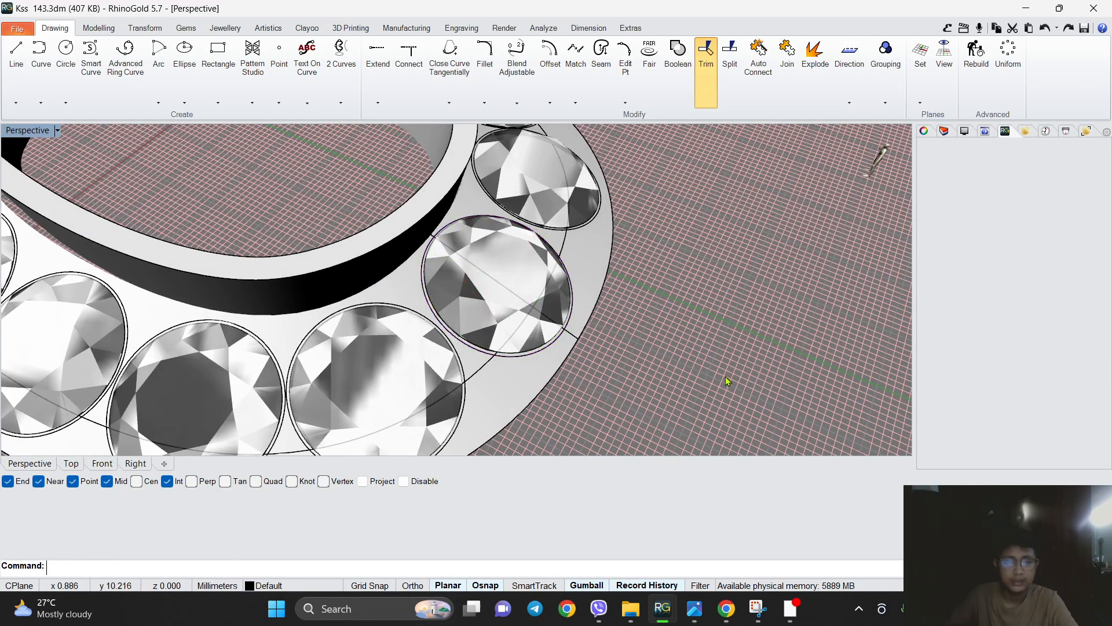
pyautogui.scroll(-5, 190, 448)
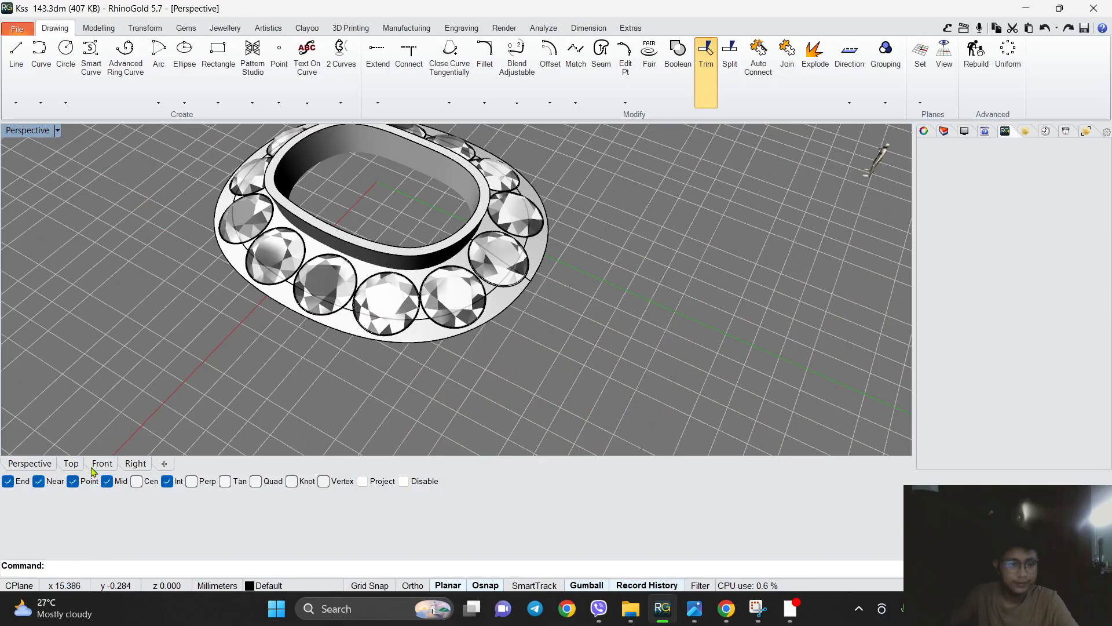
# In the top view, remove the cross-section line at the top of the halo and the halo's outer edge curve.
pyautogui.click(72, 464)
pyautogui.scroll(6, 422, 166)
pyautogui.click(394, 146)
pyautogui.click(429, 157)
pyautogui.click(453, 139)
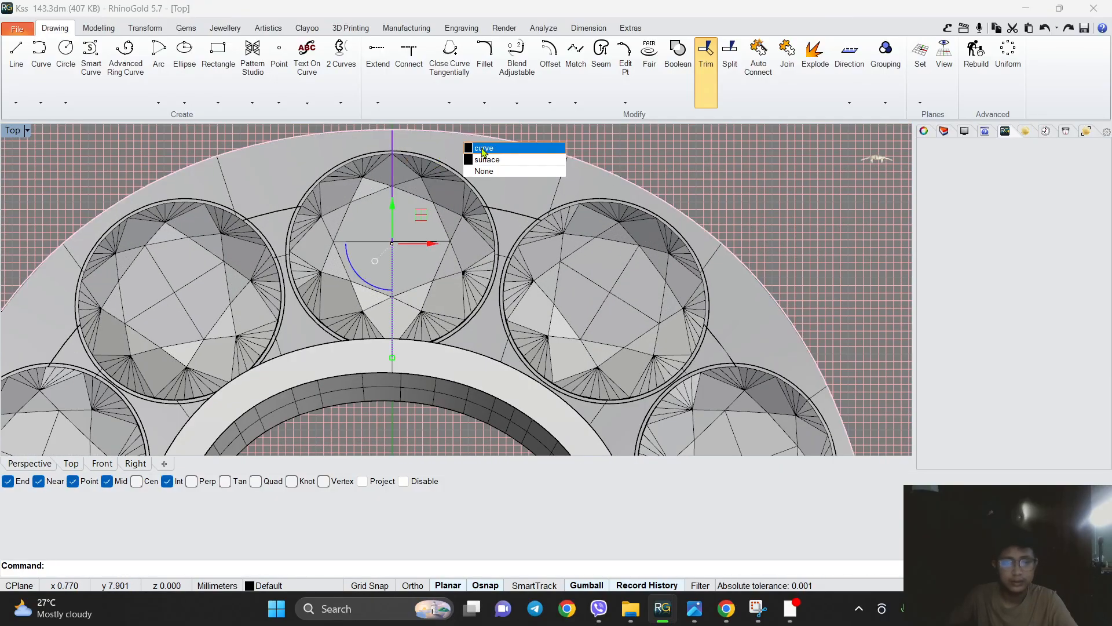
pyautogui.click(483, 149)
pyautogui.scroll(-2, 483, 155)
pyautogui.press('Escape')
# Select all the curves as cutting objects and trim away the halo surface outside the gem outlines and the extracted isocurve.
pyautogui.middleClick(712, 204)
pyautogui.click(771, 162)
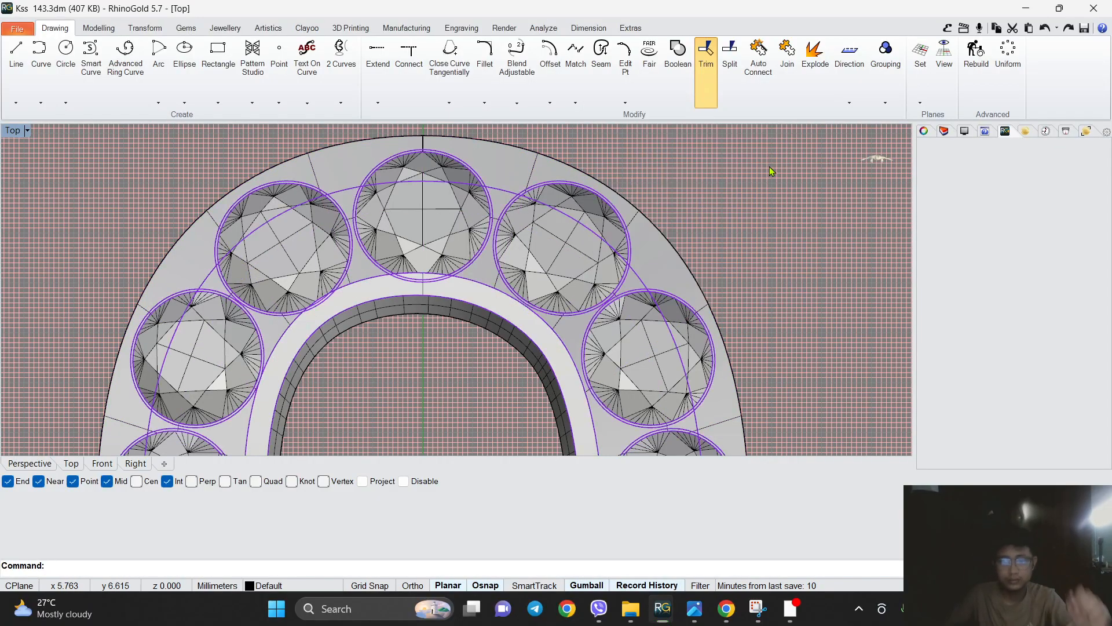
pyautogui.click(707, 65)
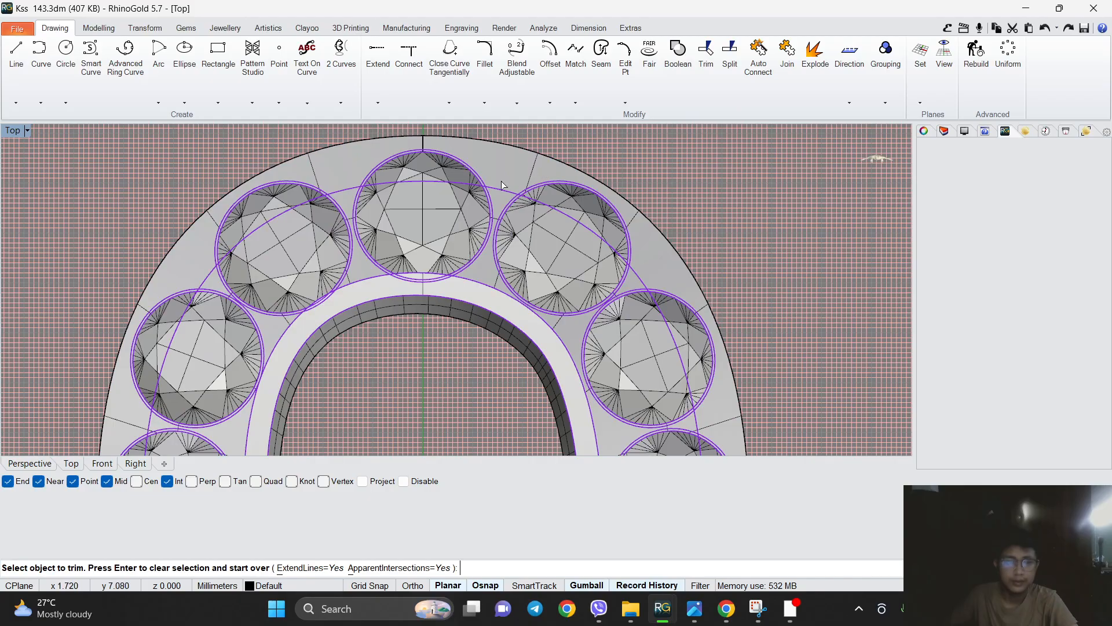
pyautogui.scroll(-2, 478, 365)
pyautogui.scroll(6, 517, 262)
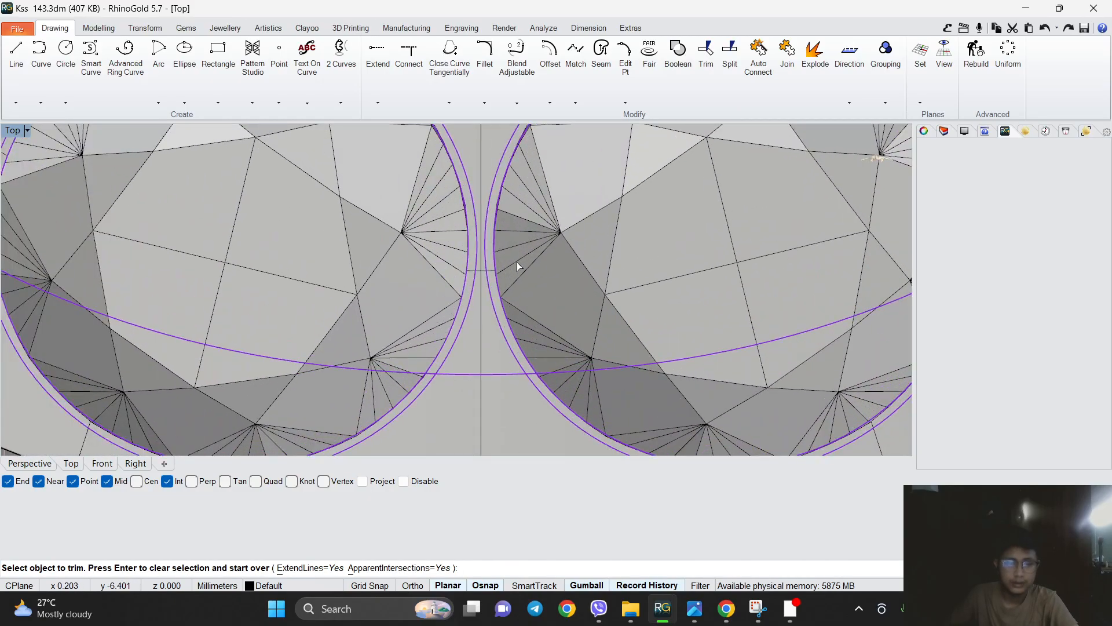
pyautogui.scroll(-5, 516, 262)
pyautogui.moveTo(518, 261); pyautogui.dragTo(528, 335, button='right')
pyautogui.moveTo(539, 189); pyautogui.dragTo(528, 454, button='right')
pyautogui.click(619, 331)
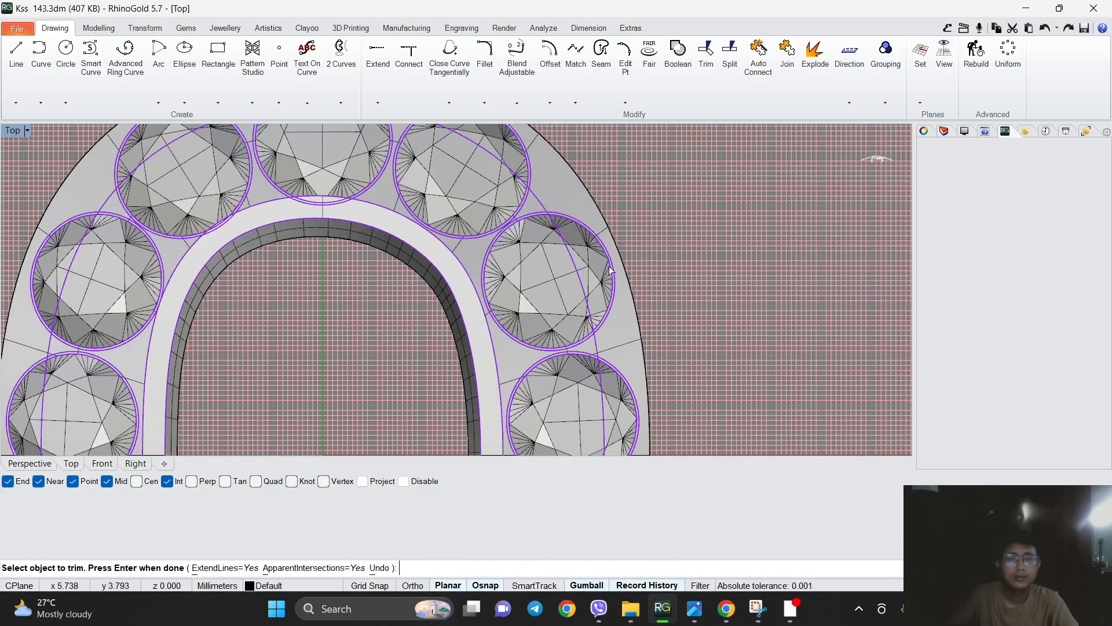
pyautogui.scroll(-4, 610, 270)
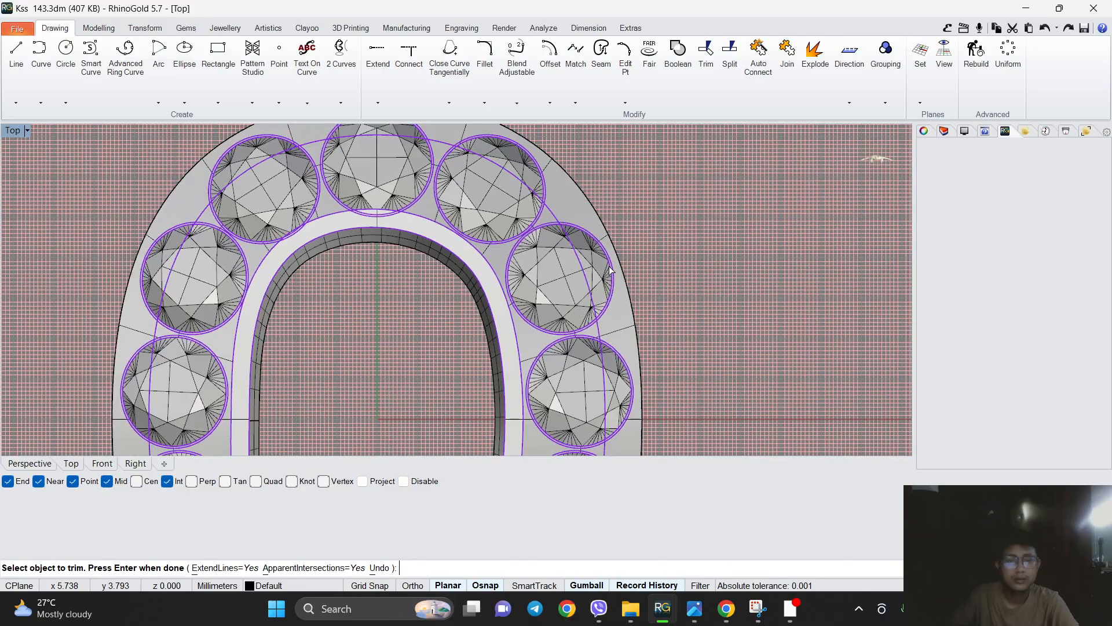
pyautogui.scroll(6, 458, 168)
pyautogui.scroll(-4, 473, 205)
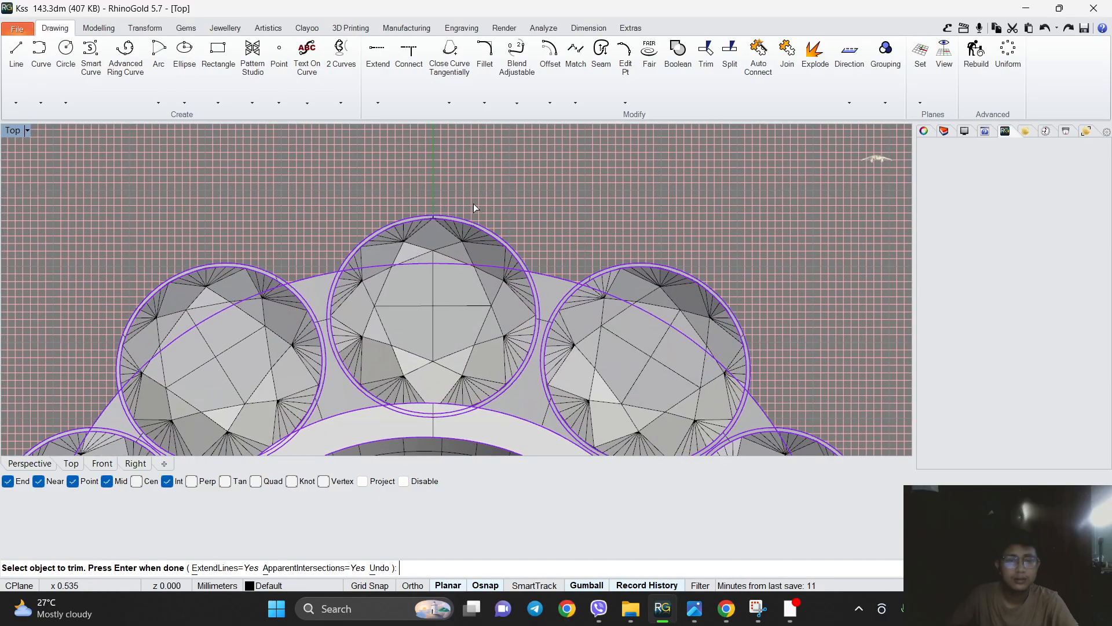
pyautogui.press('Return')
# Examine the trimmed halo surface between the gems and the bezel in a rendered display, from the top and in perspective.
pyautogui.scroll(-2, 516, 245)
pyautogui.scroll(6, 405, 313)
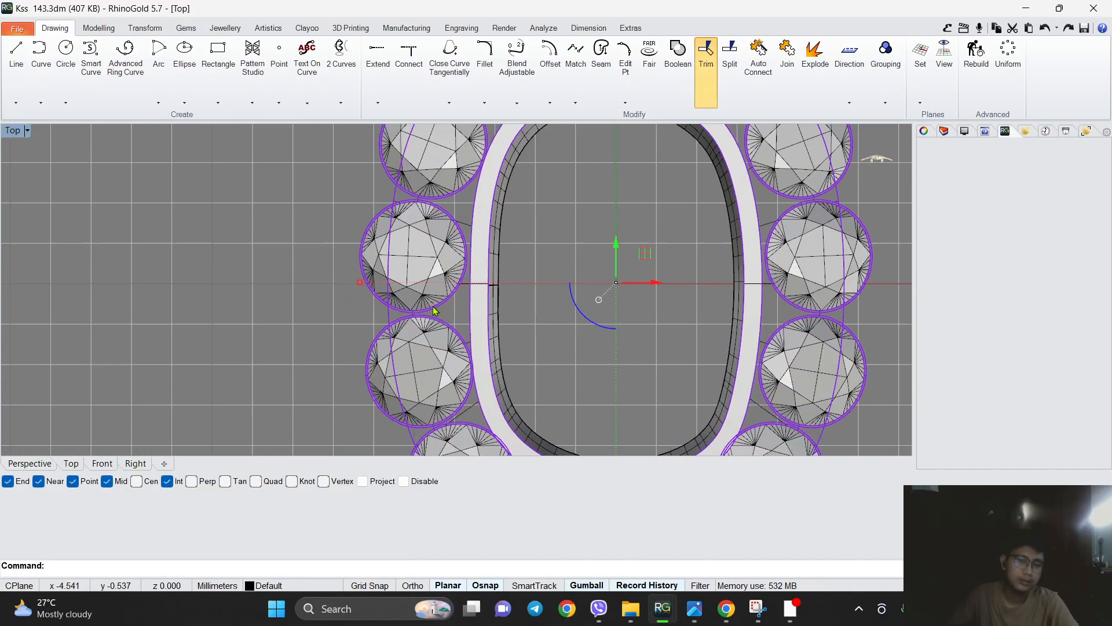
pyautogui.scroll(-5, 395, 320)
pyautogui.scroll(3, 484, 270)
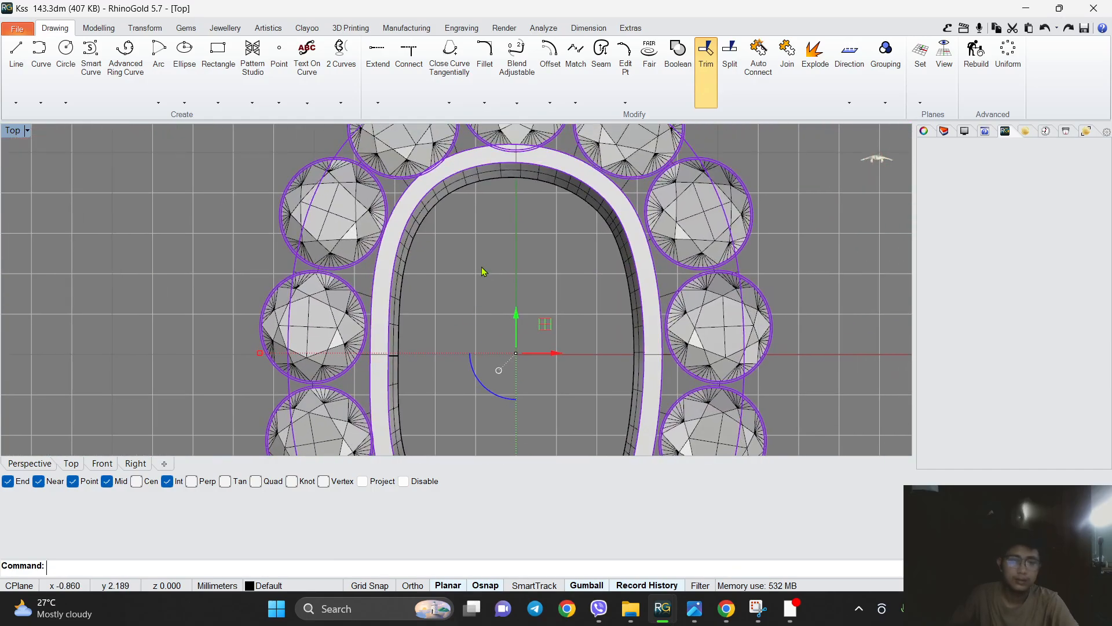
pyautogui.scroll(-3, 516, 243)
pyautogui.press('Return')
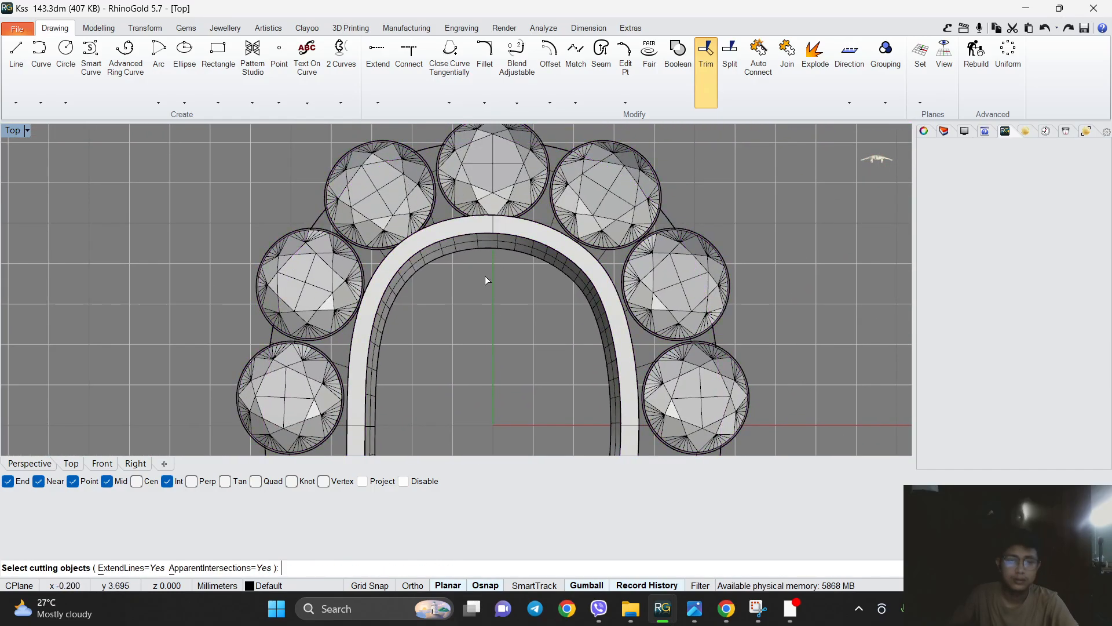
pyautogui.scroll(4, 452, 261)
pyautogui.click(425, 242)
pyautogui.scroll(-4, 426, 242)
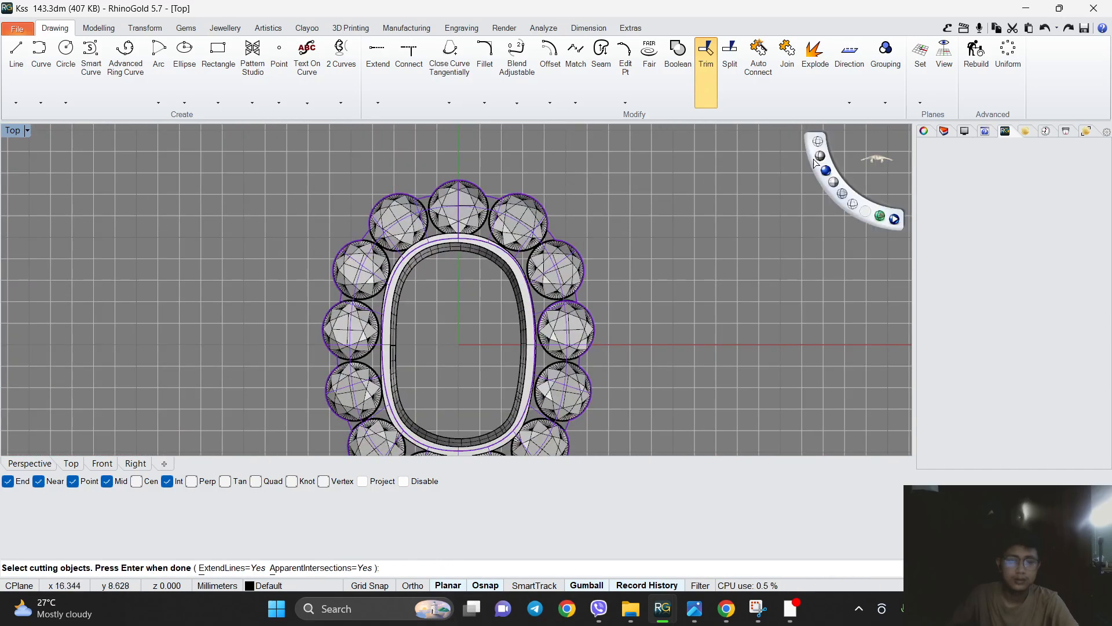
pyautogui.click(828, 177)
pyautogui.scroll(-2, 428, 270)
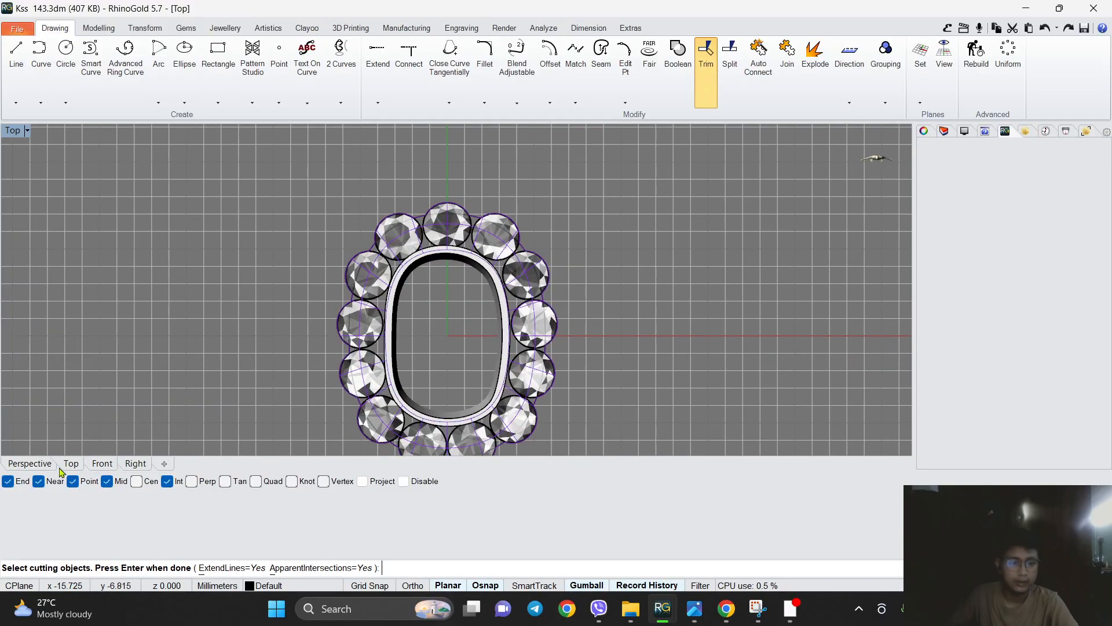
pyautogui.click(30, 463)
pyautogui.scroll(6, 440, 337)
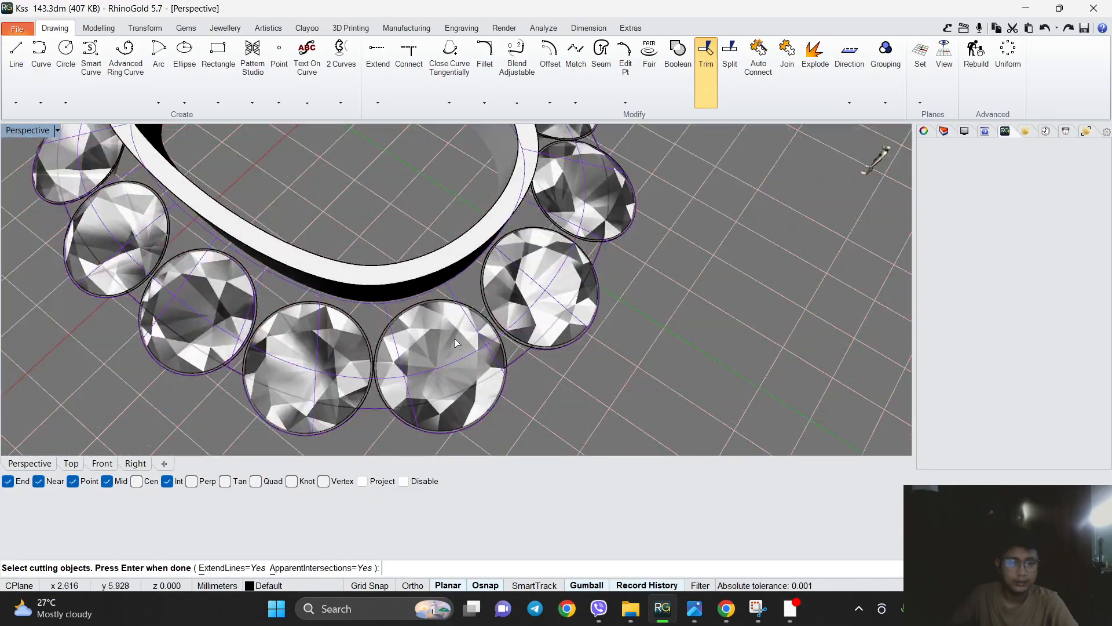
pyautogui.scroll(3, 438, 292)
pyautogui.press('Escape')
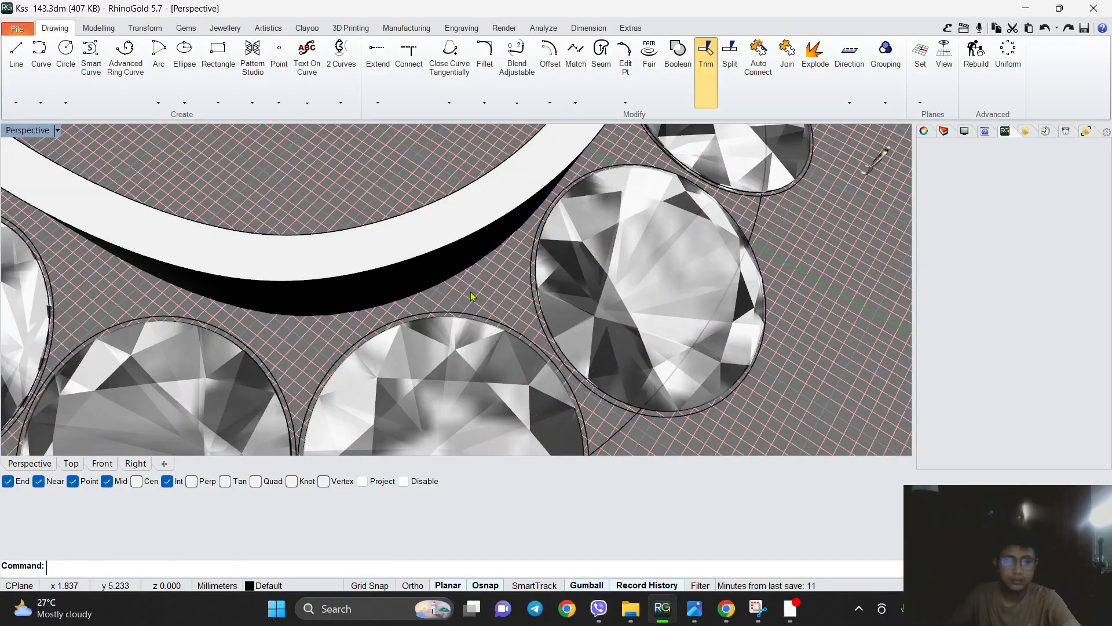
# Select the surfaces and hide all other objects to isolate the trimmed halo surface.
pyautogui.scroll(-7, 470, 294)
pyautogui.middleClick(679, 338)
pyautogui.click(616, 302)
pyautogui.moveTo(576, 342); pyautogui.dragTo(806, 198, button='right')
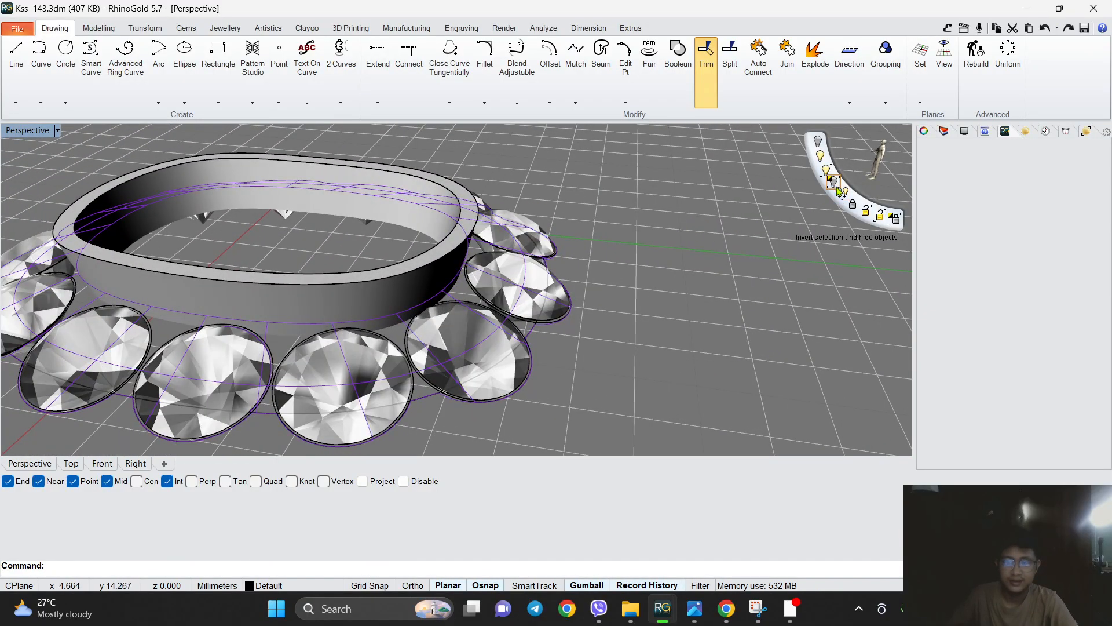
pyautogui.click(840, 192)
pyautogui.scroll(10, 472, 298)
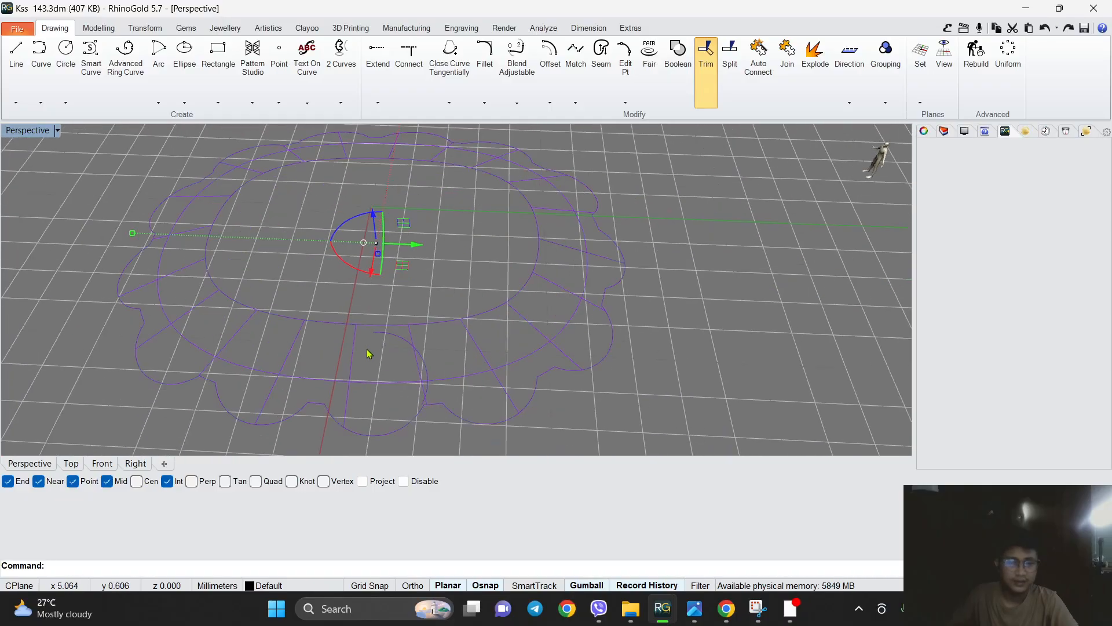
# Restore the hidden objects and undo the last trim of the halo surface.
pyautogui.scroll(3, 464, 320)
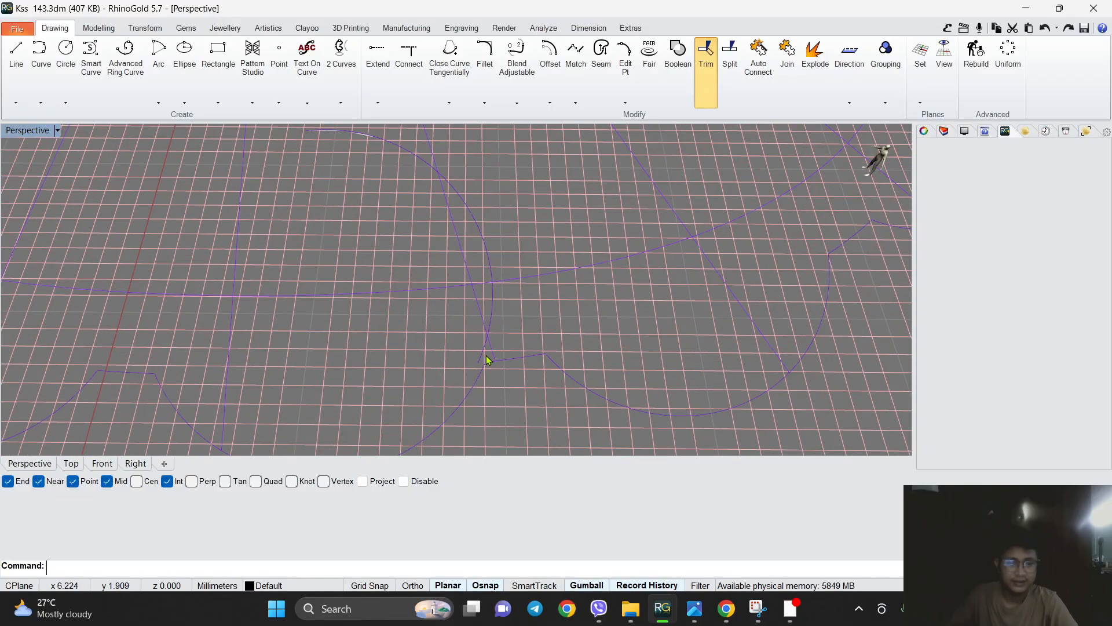
pyautogui.scroll(-8, 524, 335)
pyautogui.scroll(9, 464, 244)
pyautogui.moveTo(524, 335)
pyautogui.mouseDown(button='right')
pyautogui.moveTo(463, 324)
pyautogui.moveTo(490, 310)
pyautogui.mouseUp(button='right')
pyautogui.scroll(-6, 441, 341)
pyautogui.scroll(3, 453, 313)
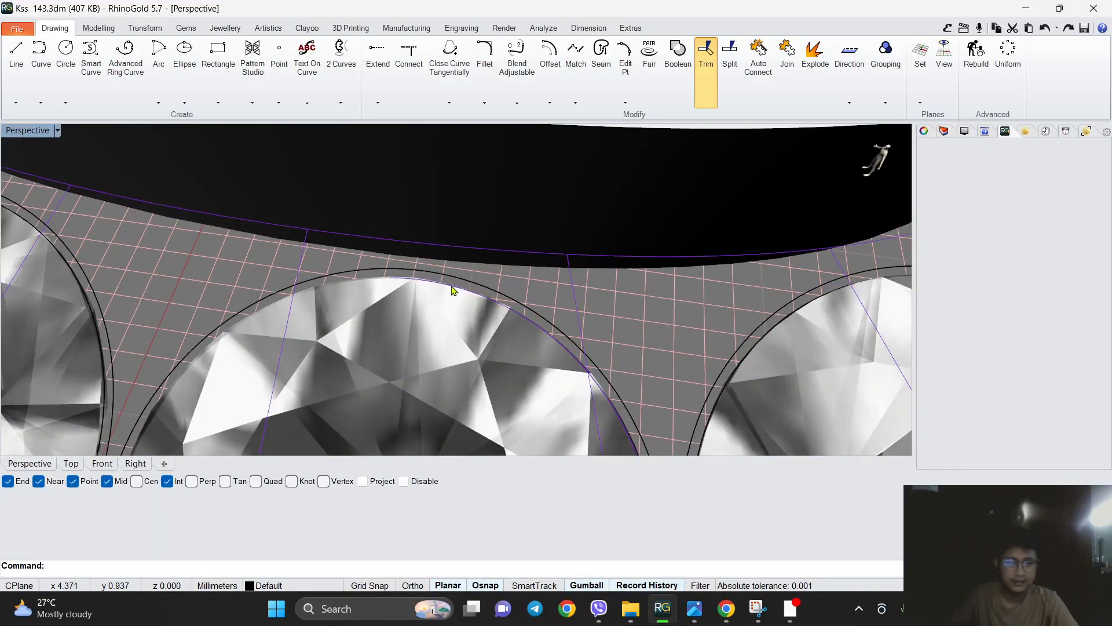
pyautogui.scroll(-9, 456, 287)
pyautogui.moveTo(348, 243); pyautogui.dragTo(452, 324, button='right')
pyautogui.moveTo(573, 377); pyautogui.dragTo(447, 372, button='right')
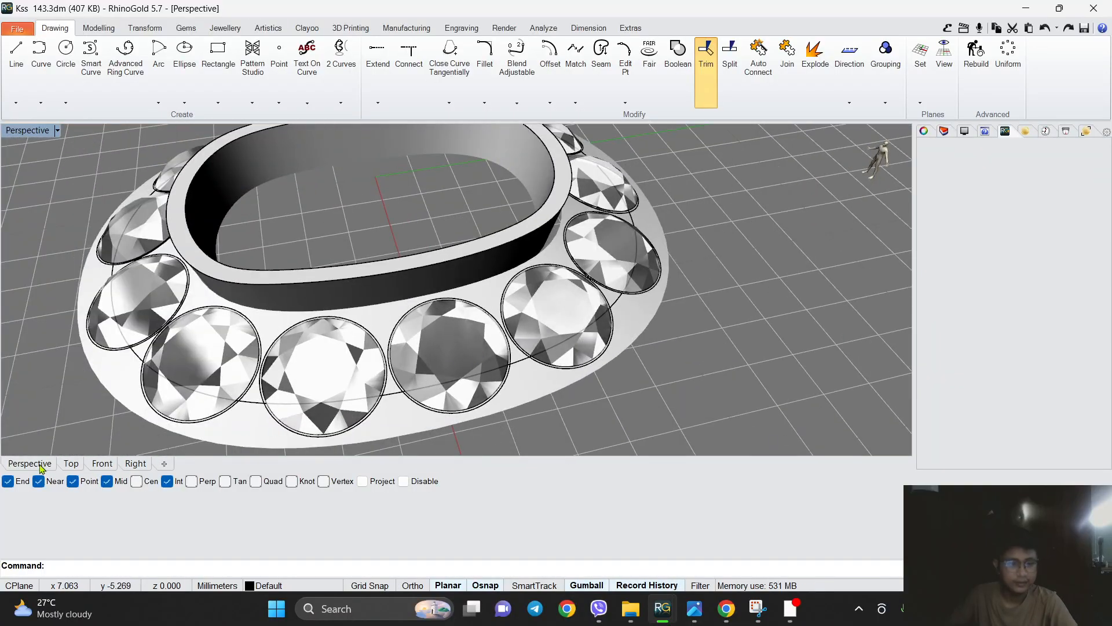
pyautogui.click(71, 463)
pyautogui.scroll(-2, 464, 273)
pyautogui.scroll(6, 510, 255)
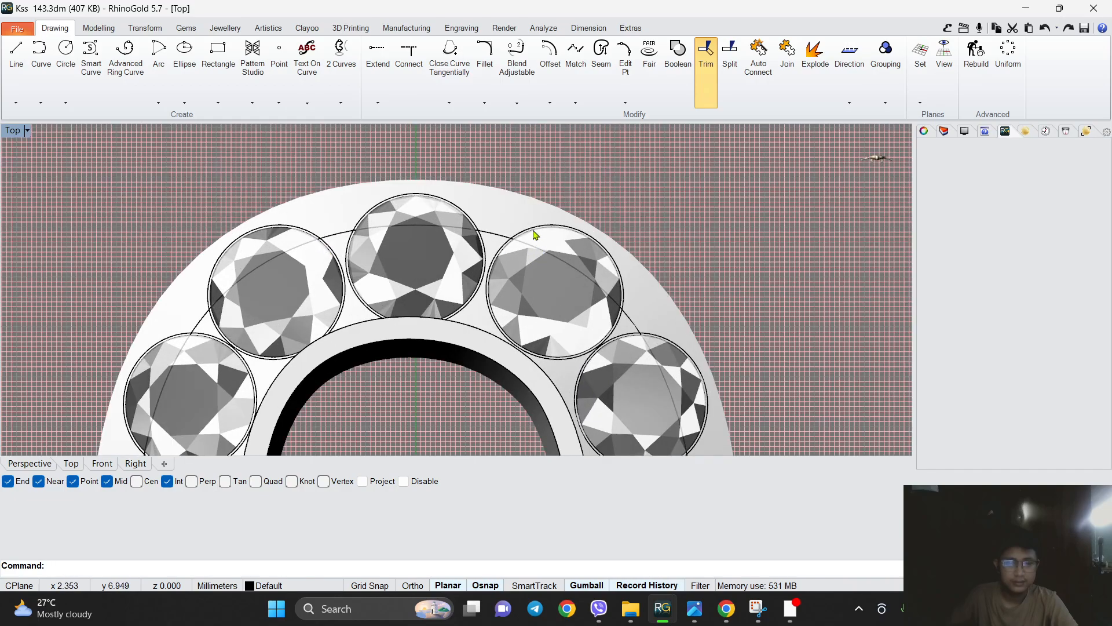
pyautogui.scroll(-2, 539, 237)
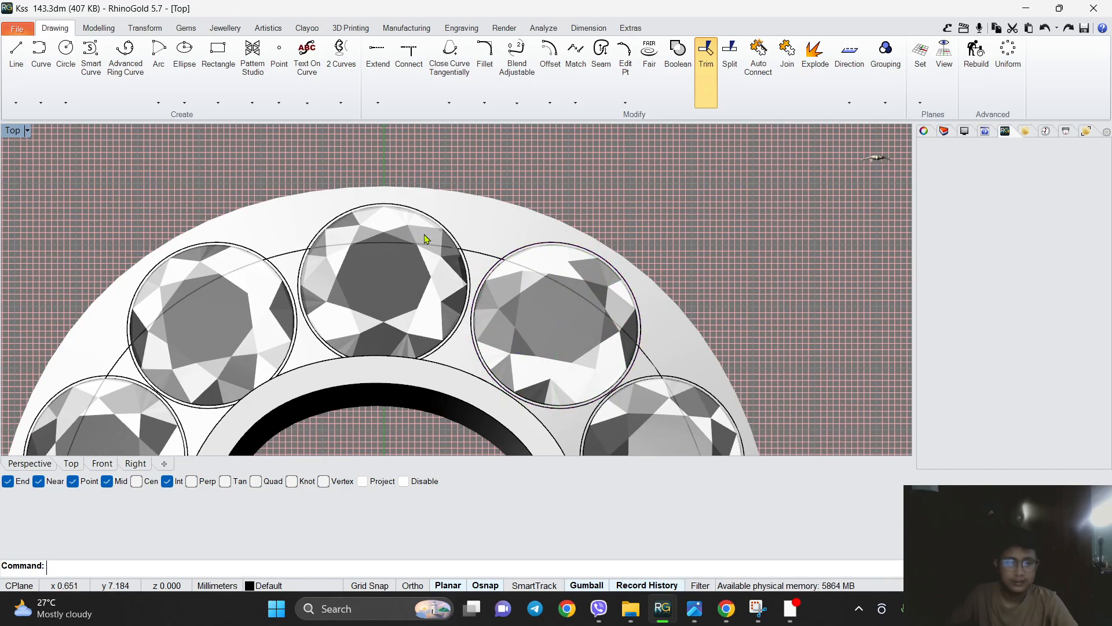
pyautogui.scroll(5, 426, 238)
pyautogui.scroll(-10, 584, 280)
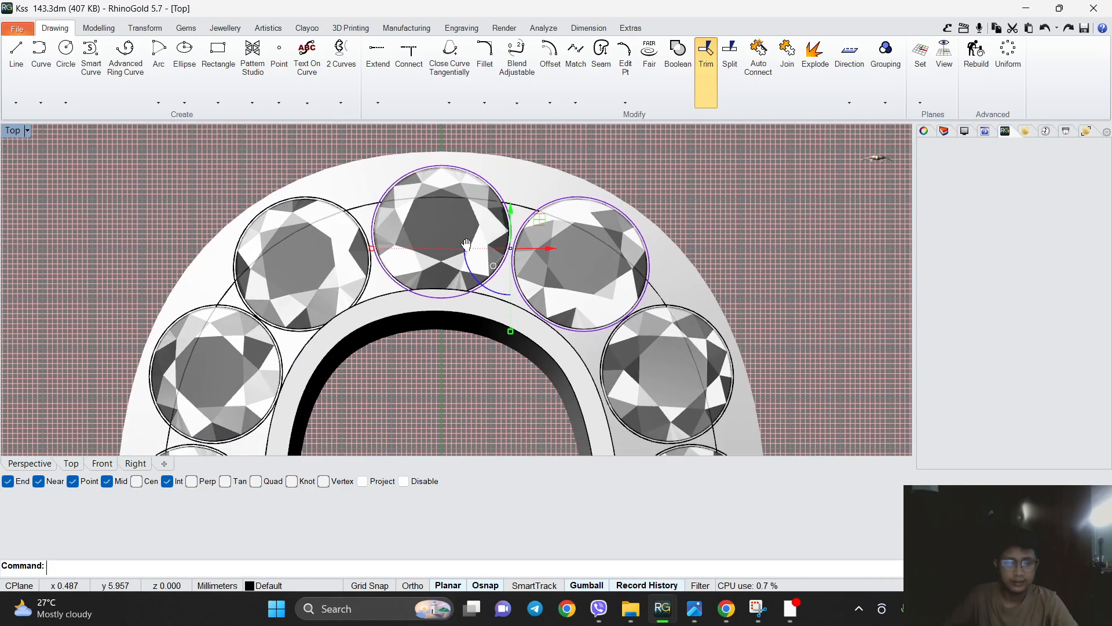
pyautogui.middleClick(642, 228)
pyautogui.click(685, 191)
pyautogui.scroll(2, 652, 183)
pyautogui.moveTo(492, 238); pyautogui.dragTo(499, 251, button='right')
pyautogui.scroll(6, 477, 246)
pyautogui.press('Escape')
pyautogui.scroll(3, 417, 226)
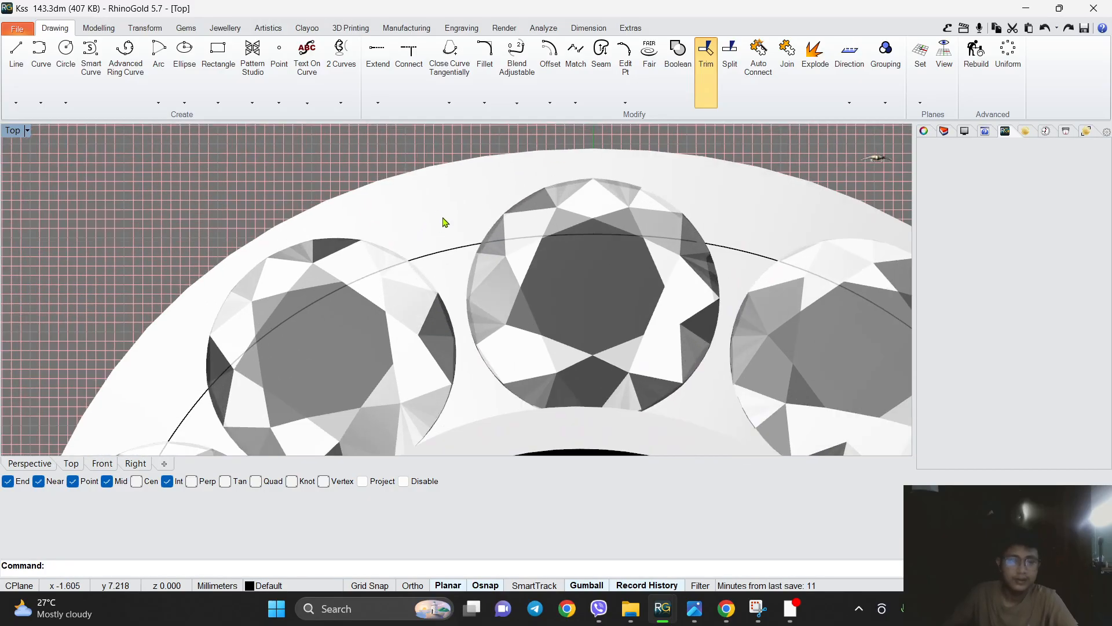
pyautogui.scroll(-3, 441, 221)
pyautogui.middleClick(591, 270)
pyautogui.click(634, 233)
pyautogui.press('Escape')
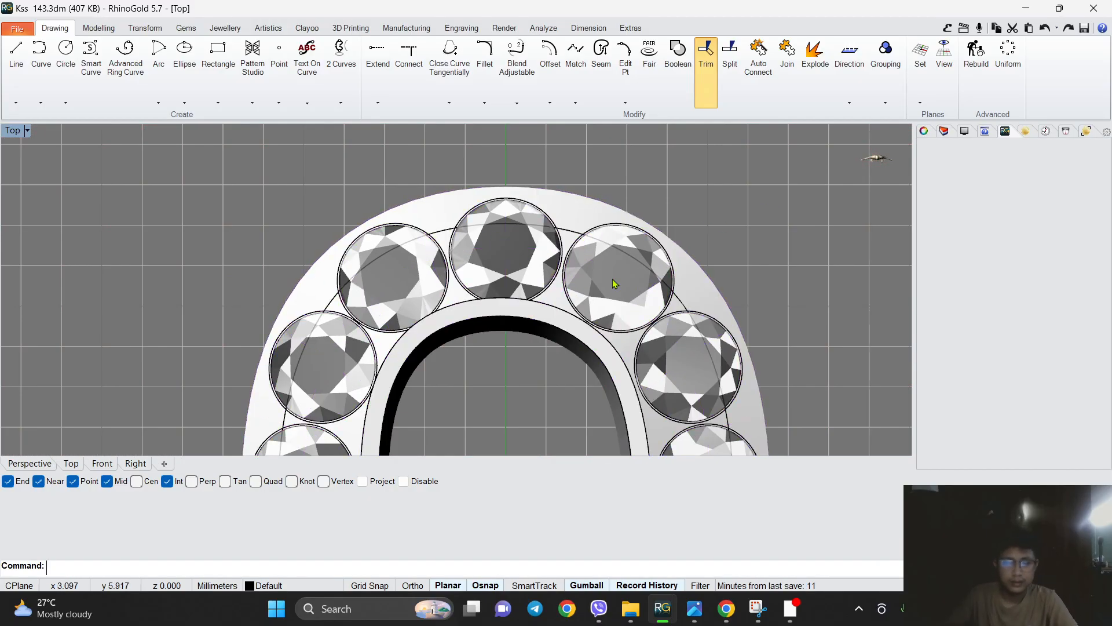
# In the top view, trim the halo surface outside the gem outlines, using all curves except the bezel's outer curve as cutting objects.
pyautogui.scroll(5, 546, 286)
pyautogui.scroll(-4, 509, 287)
pyautogui.scroll(2, 521, 284)
pyautogui.middleClick(592, 268)
pyautogui.click(641, 233)
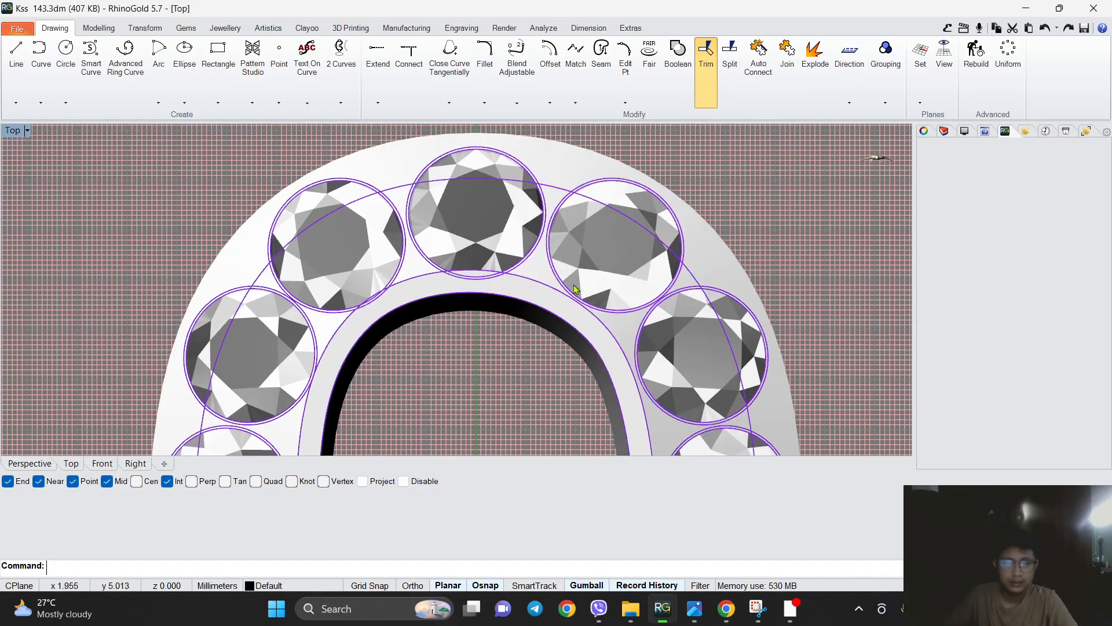
pyautogui.scroll(3, 388, 281)
pyautogui.scroll(-4, 388, 278)
pyautogui.scroll(1, 405, 447)
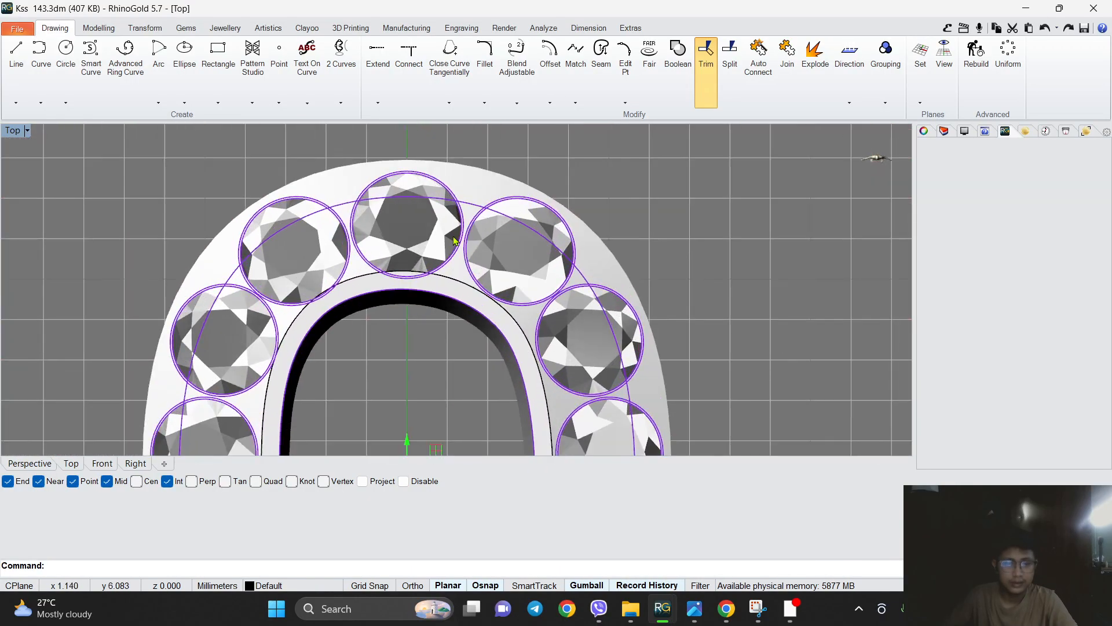
pyautogui.scroll(-1, 427, 241)
pyautogui.click(716, 92)
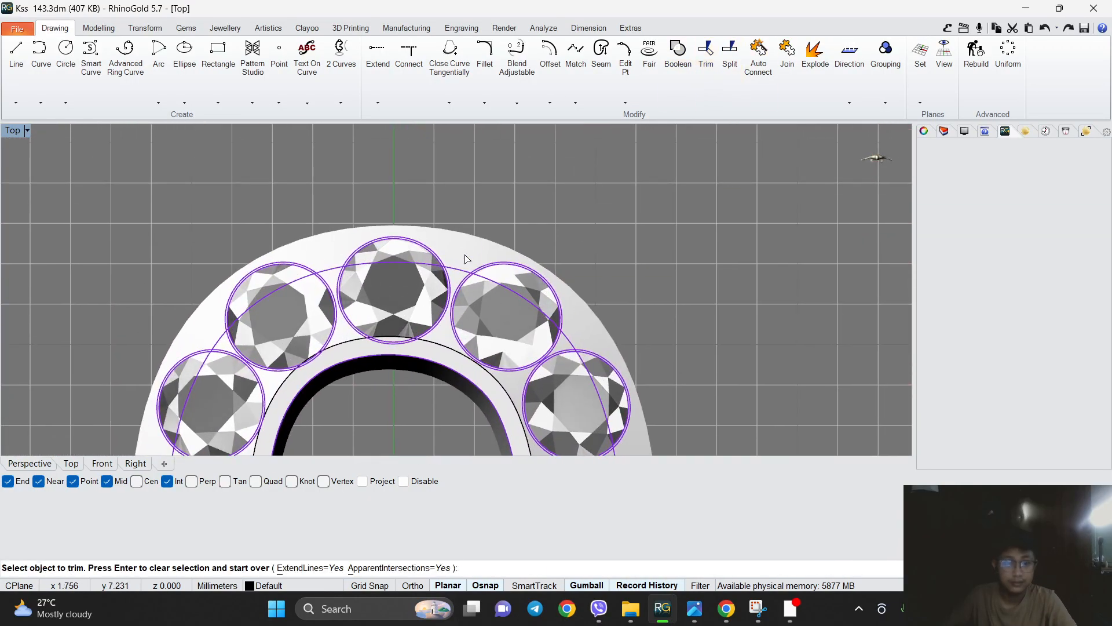
pyautogui.scroll(-5, 467, 249)
pyautogui.rightClick(472, 234)
pyautogui.click(594, 238)
pyautogui.scroll(-4, 380, 235)
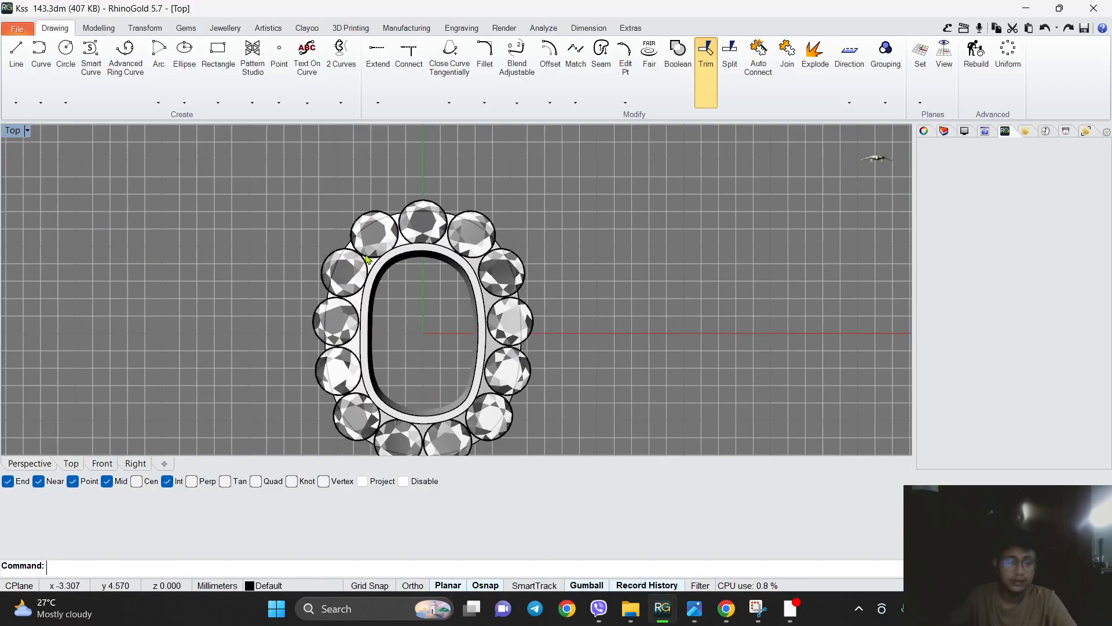
pyautogui.scroll(8, 380, 249)
pyautogui.click(442, 248)
pyautogui.click(466, 256)
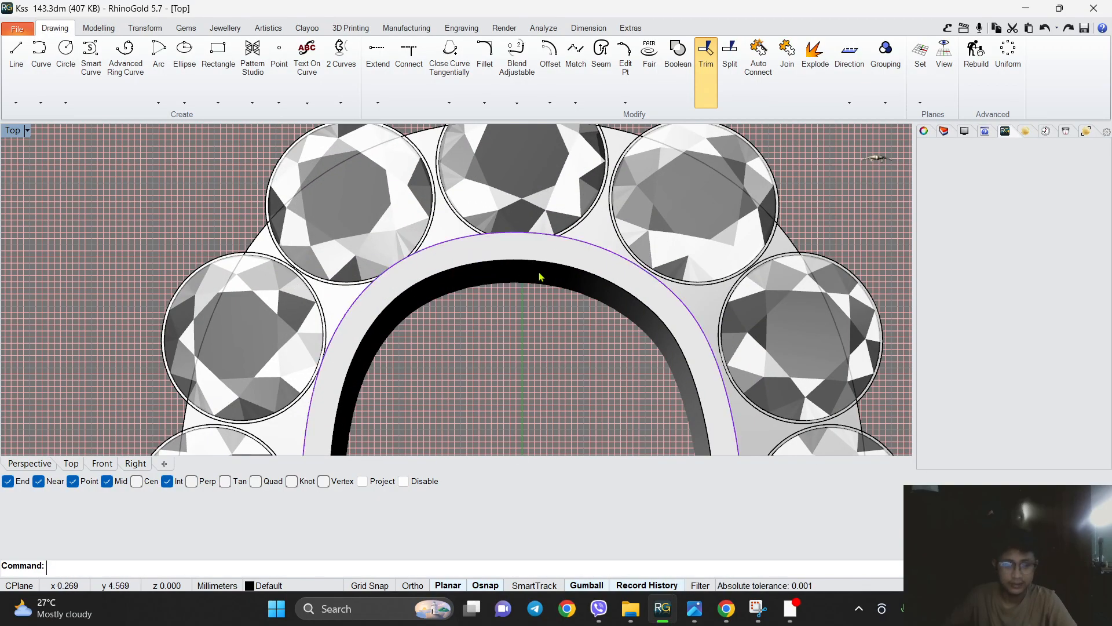
pyautogui.click(542, 263)
pyautogui.click(561, 277)
pyautogui.scroll(-5, 427, 249)
pyautogui.press('Escape')
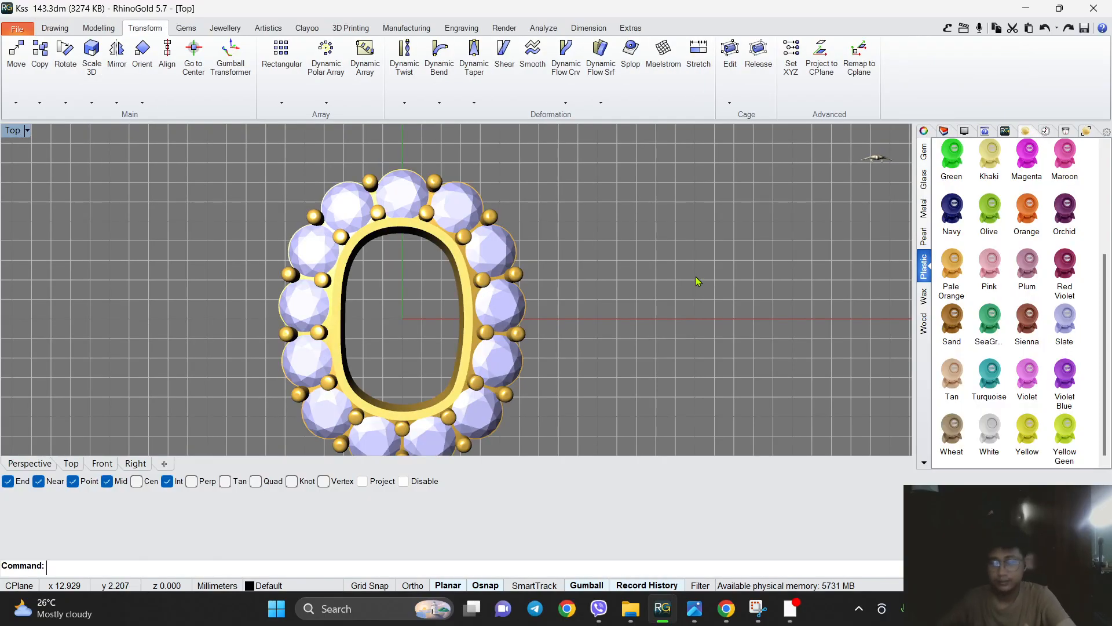
# Move the reference photo a little further from the halo and slightly down, and lock it in place.
pyautogui.scroll(-5, 698, 281)
pyautogui.scroll(2, 701, 272)
pyautogui.scroll(-2, 704, 258)
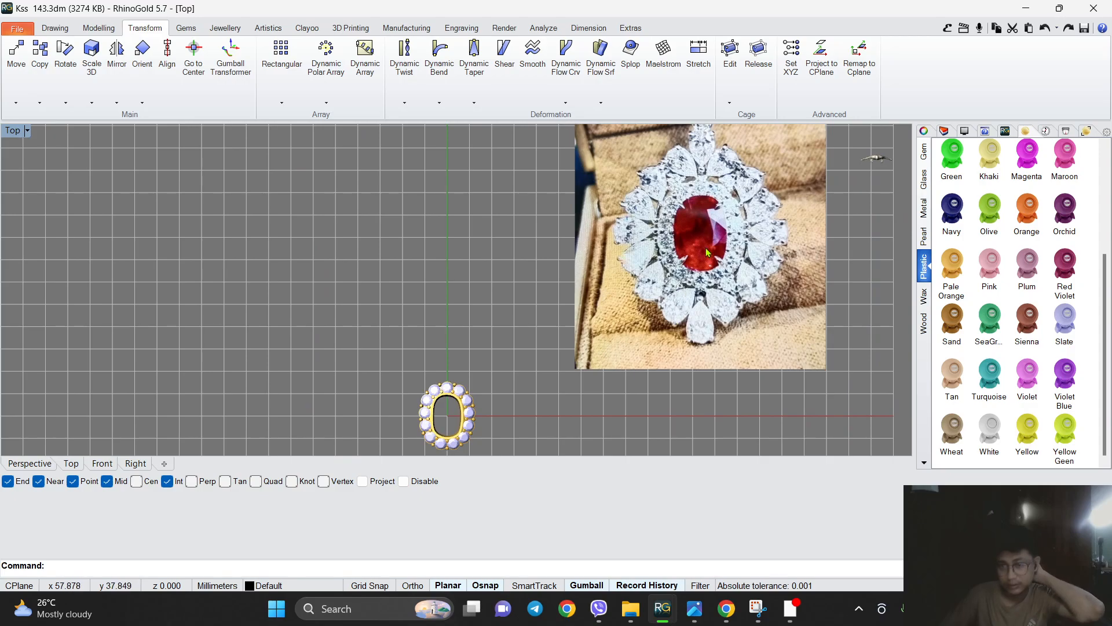
pyautogui.click(729, 188)
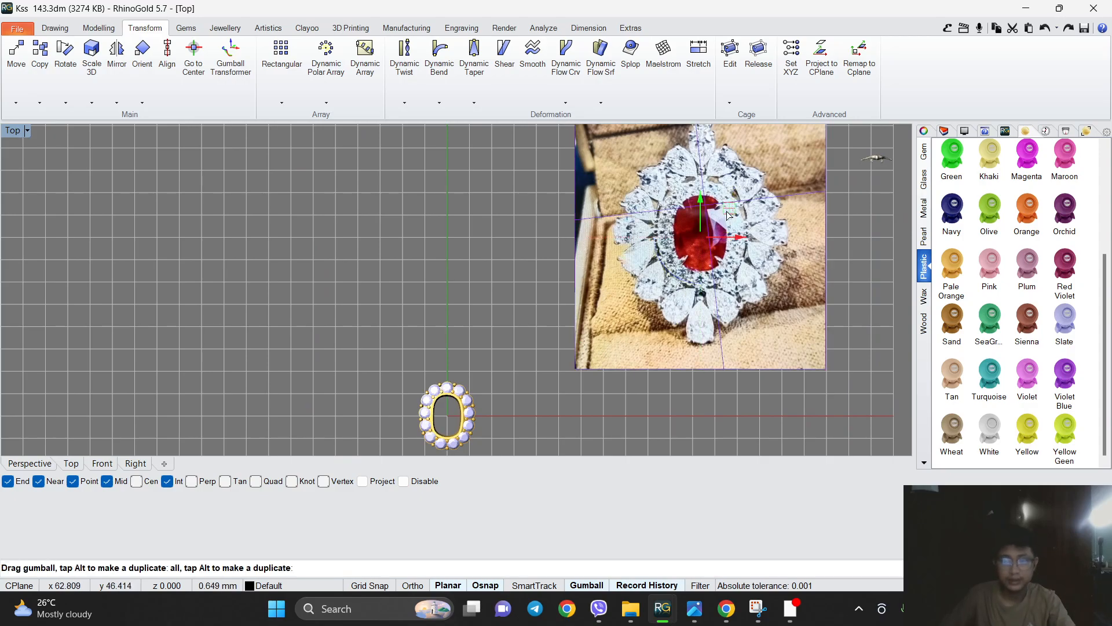
pyautogui.moveTo(731, 205); pyautogui.dragTo(650, 321)
pyautogui.scroll(6, 604, 355)
pyautogui.moveTo(603, 356); pyautogui.dragTo(574, 295, button='right')
pyautogui.scroll(-6, 543, 304)
pyautogui.moveTo(575, 294); pyautogui.dragTo(685, 205)
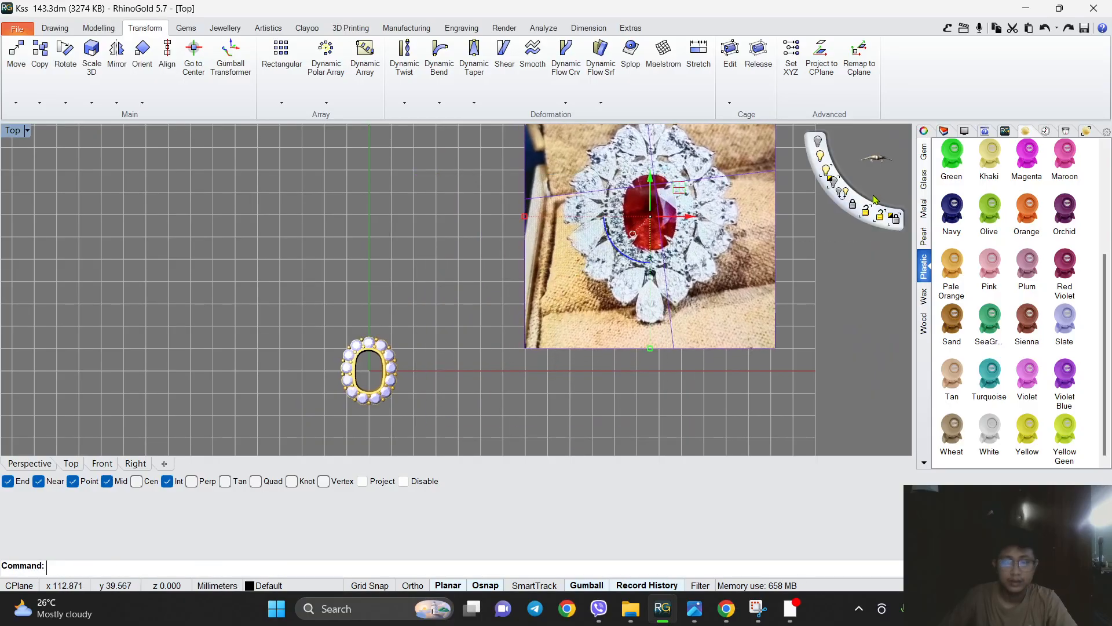
pyautogui.click(853, 205)
# Turn on Layer 01 to show the stored pear and round gems above the halo.
pyautogui.scroll(6, 367, 382)
pyautogui.moveTo(367, 381); pyautogui.dragTo(447, 323, button='right')
pyautogui.scroll(2, 463, 336)
pyautogui.scroll(-4, 561, 286)
pyautogui.moveTo(562, 286); pyautogui.dragTo(444, 360, button='right')
pyautogui.scroll(-2, 443, 360)
pyautogui.moveTo(718, 231); pyautogui.dragTo(704, 256, button='right')
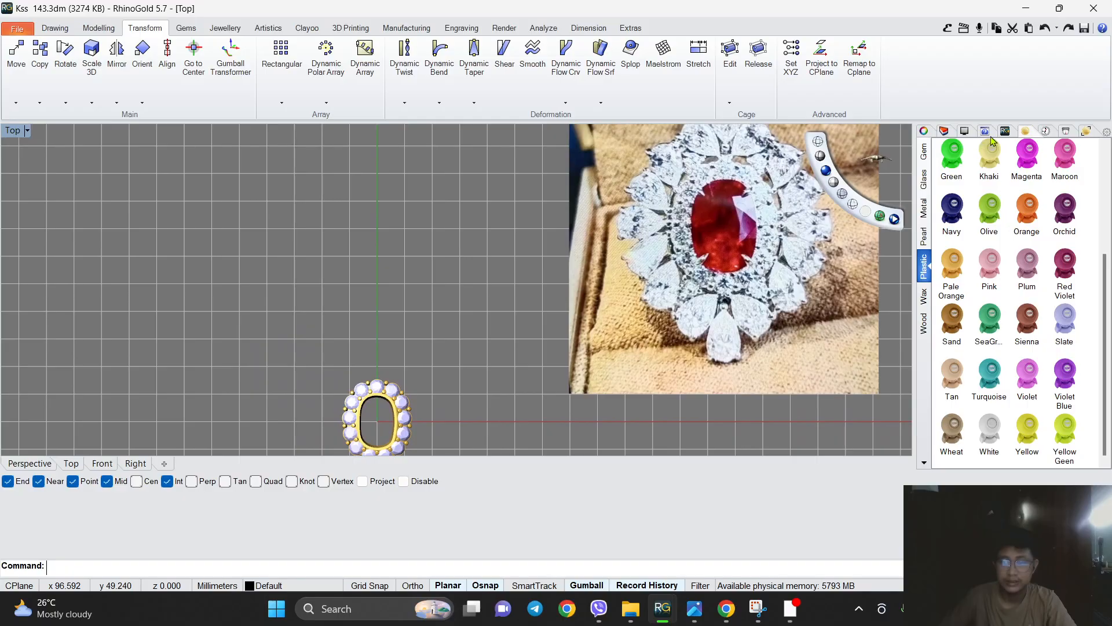
pyautogui.click(944, 131)
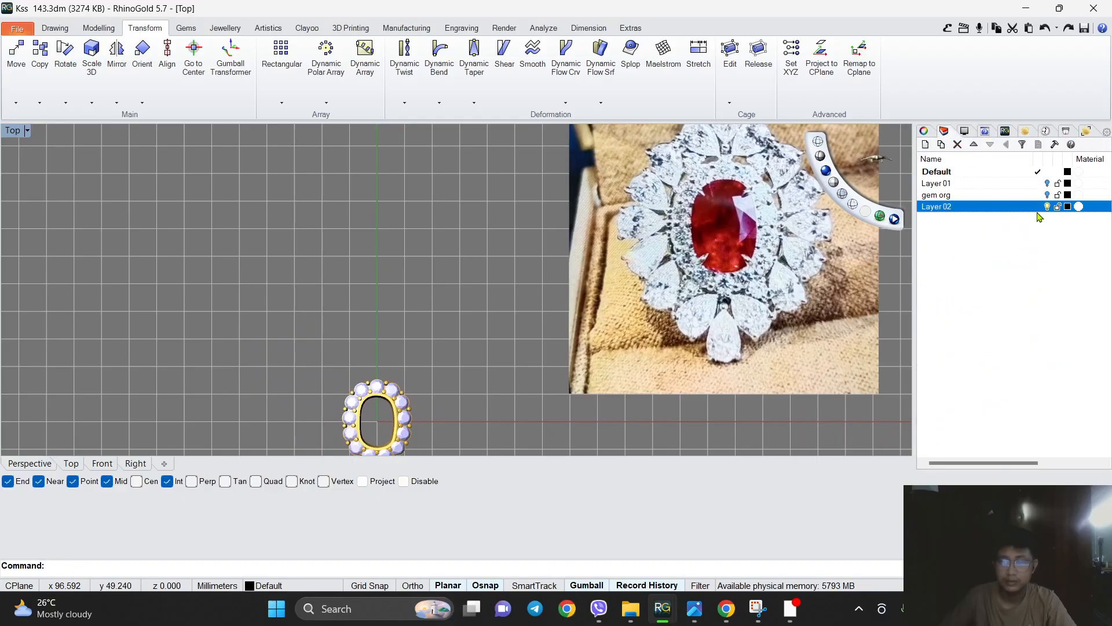
pyautogui.click(1048, 185)
pyautogui.scroll(-2, 895, 202)
pyautogui.scroll(2, 413, 238)
pyautogui.moveTo(413, 237); pyautogui.dragTo(461, 258, button='right')
pyautogui.scroll(4, 674, 232)
# Compare the stored pear gems with the outer ring of pear-shaped stones in the reference photo.
pyautogui.click(695, 233)
pyautogui.scroll(6, 666, 231)
pyautogui.click(458, 259)
pyautogui.scroll(-12, 431, 253)
pyautogui.moveTo(550, 265); pyautogui.dragTo(325, 334, button='right')
pyautogui.scroll(4, 325, 334)
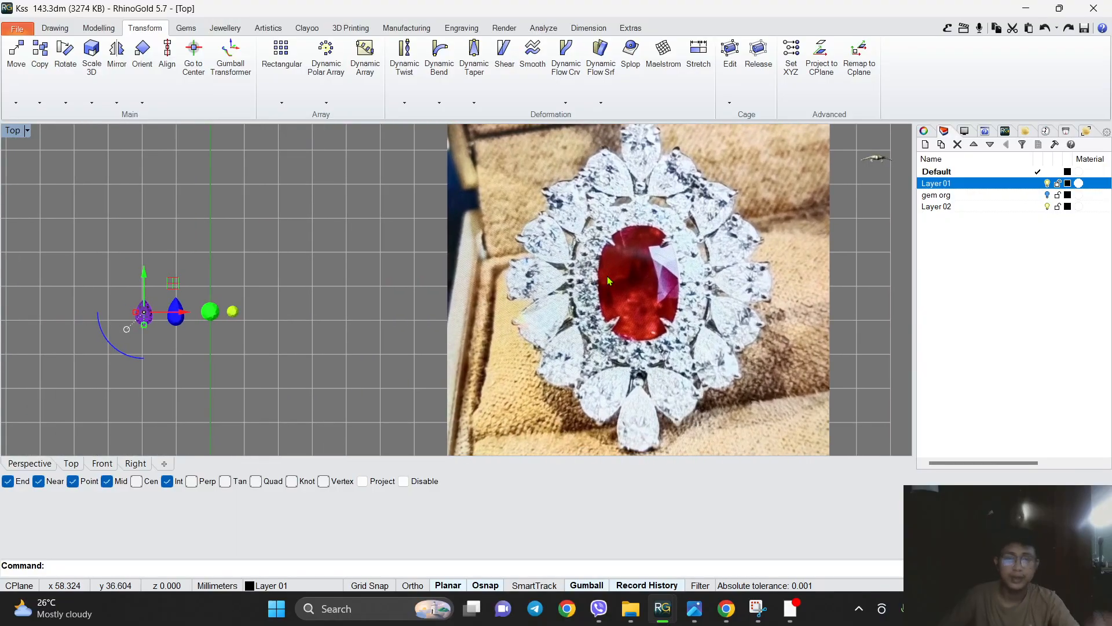
pyautogui.scroll(-4, 608, 281)
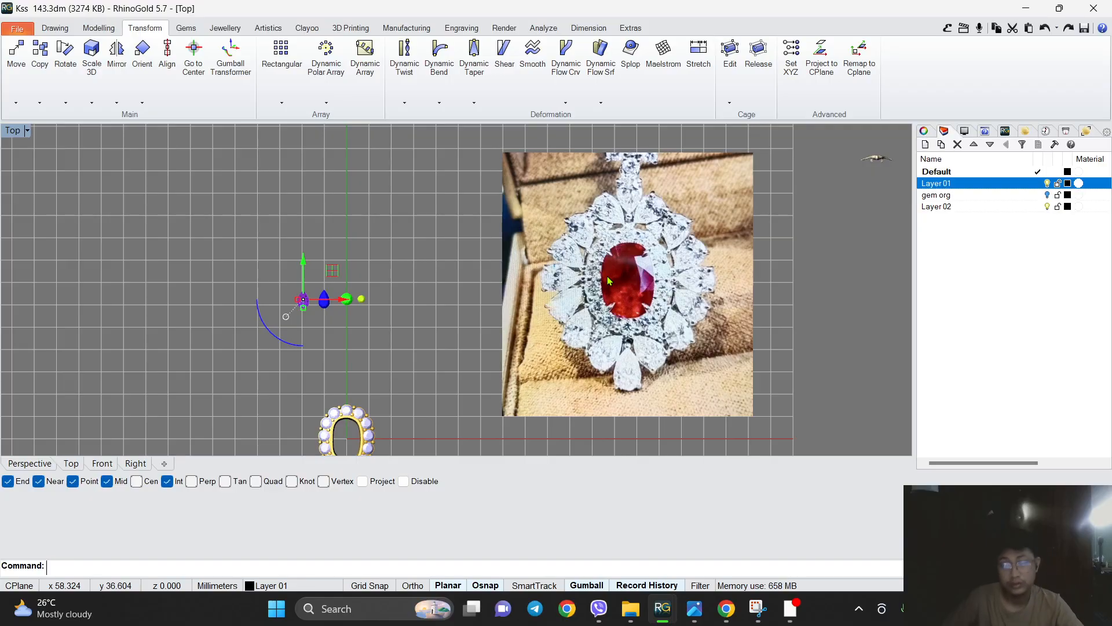
pyautogui.scroll(2, 378, 316)
pyautogui.scroll(-3, 452, 290)
pyautogui.scroll(5, 585, 261)
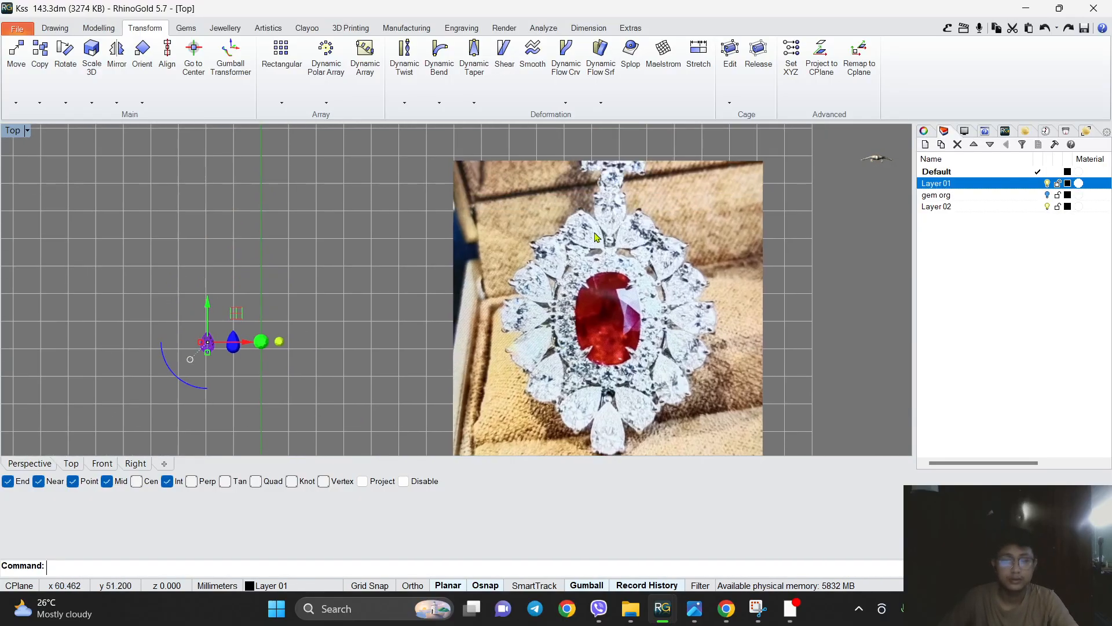
pyautogui.scroll(2, 593, 257)
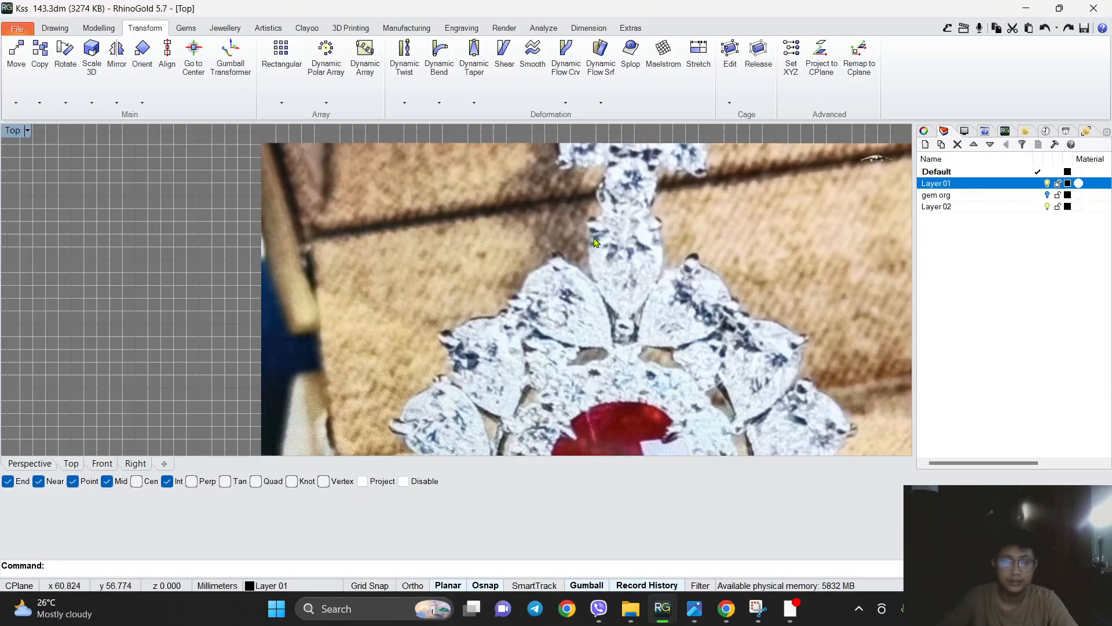
pyautogui.scroll(-3, 579, 272)
pyautogui.scroll(1, 579, 283)
pyautogui.scroll(-3, 585, 293)
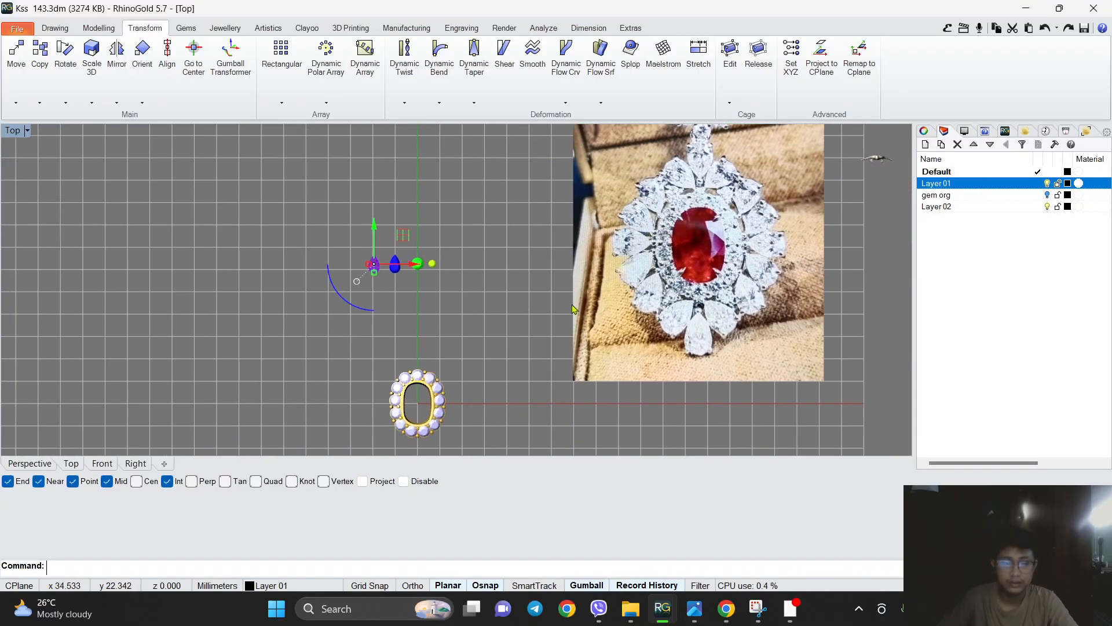
# Rotate the blue pear gem 180 degrees so that its point faces down toward the halo.
pyautogui.scroll(4, 369, 336)
pyautogui.moveTo(394, 290); pyautogui.dragTo(484, 211, button='right')
pyautogui.moveTo(473, 248); pyautogui.dragTo(465, 153)
pyautogui.scroll(-4, 406, 243)
pyautogui.click(537, 314)
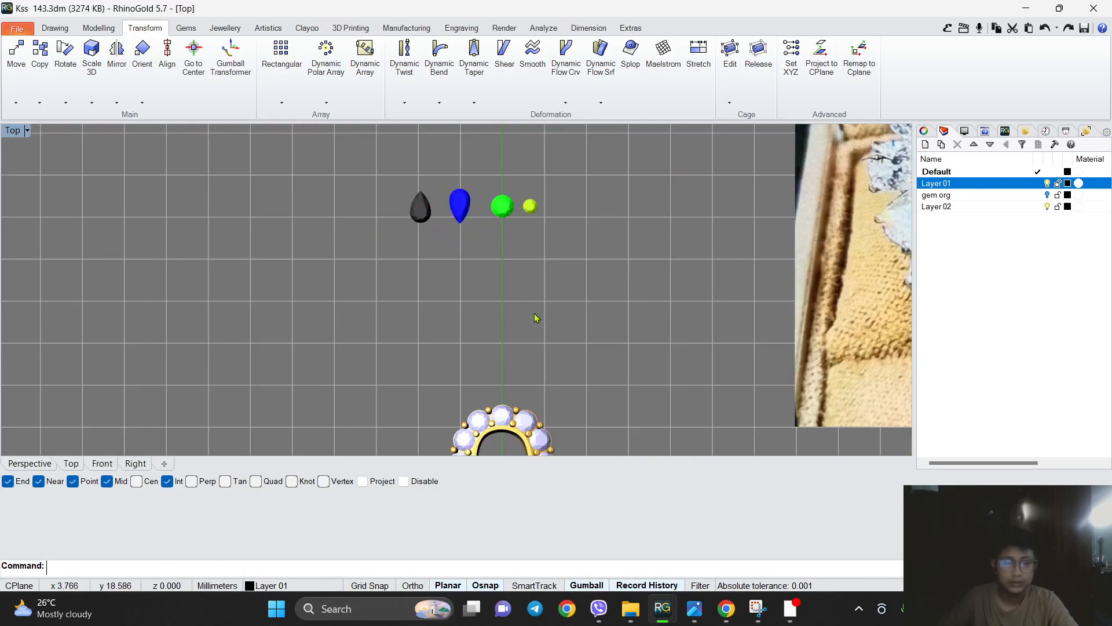
# Place a copy of the blue pear gem on the vertical centre line, just beyond the halo's upper end, using Go to Center.
pyautogui.scroll(-2, 536, 313)
pyautogui.moveTo(473, 284); pyautogui.dragTo(470, 234, button='right')
pyautogui.scroll(2, 495, 170)
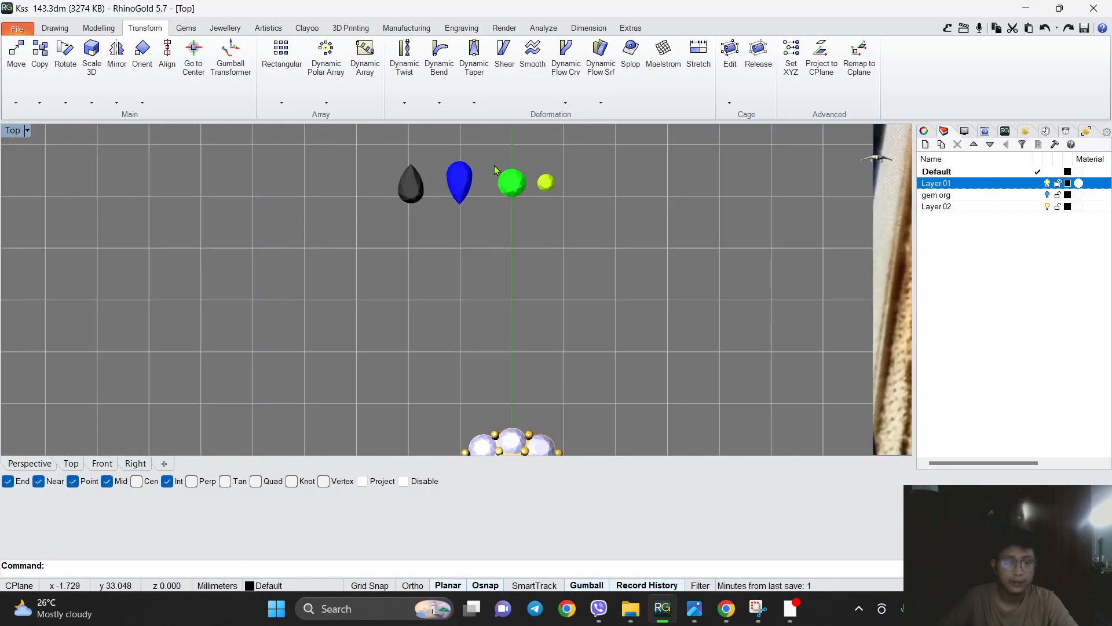
pyautogui.moveTo(431, 212); pyautogui.dragTo(507, 286)
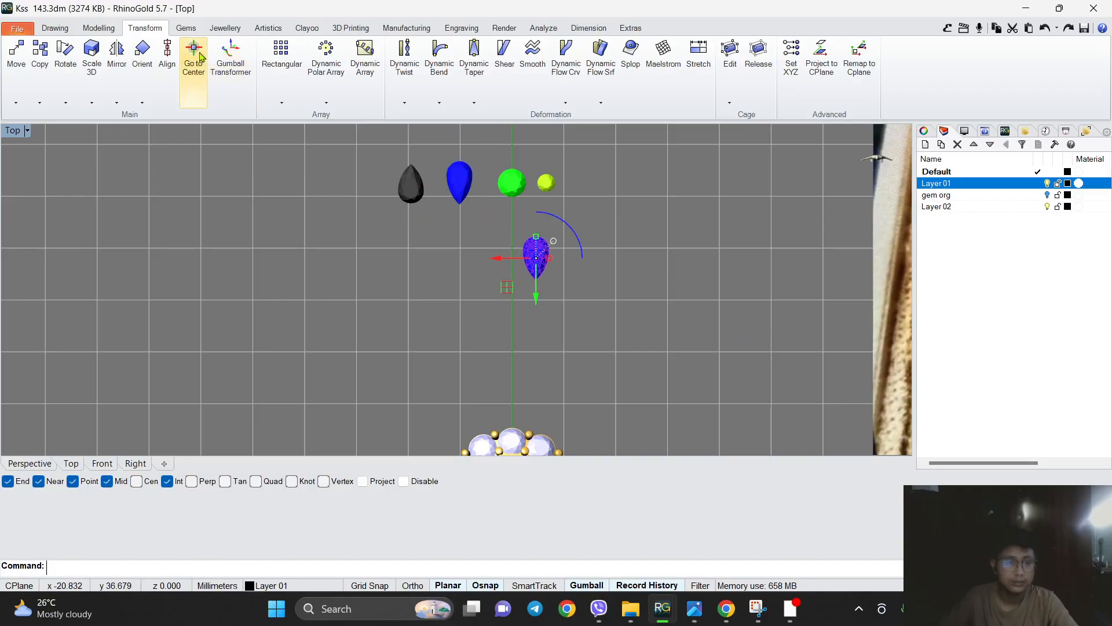
pyautogui.click(196, 58)
pyautogui.scroll(-4, 571, 163)
pyautogui.scroll(3, 539, 356)
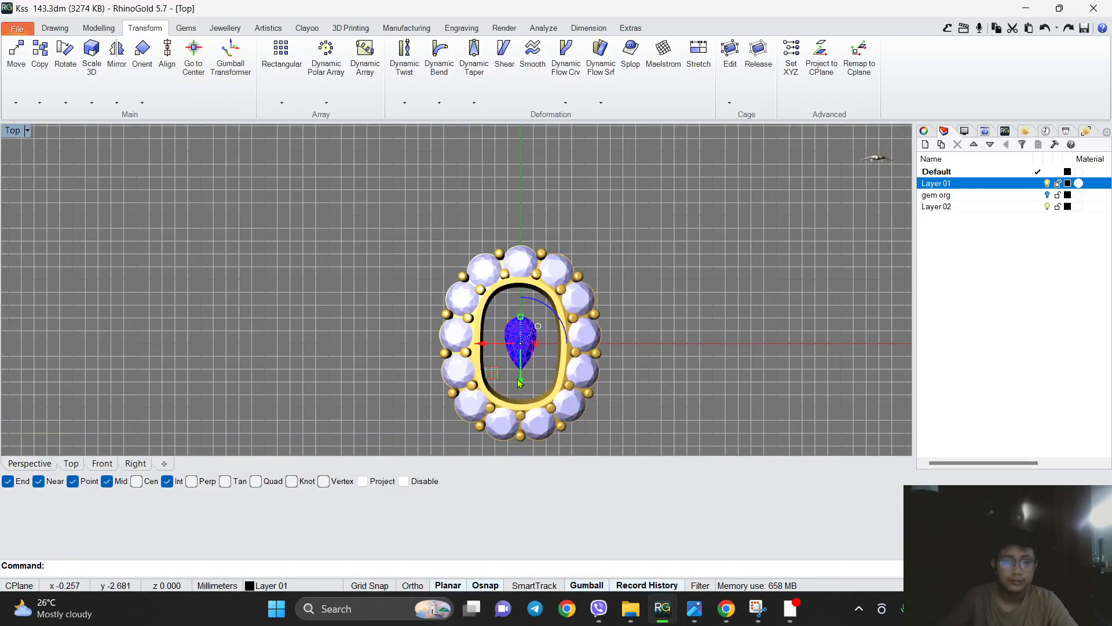
pyautogui.moveTo(520, 381); pyautogui.dragTo(527, 259)
# In the right view, draw a wide rectangle overlapping the lower ends of all the prongs and gem cups.
pyautogui.click(135, 466)
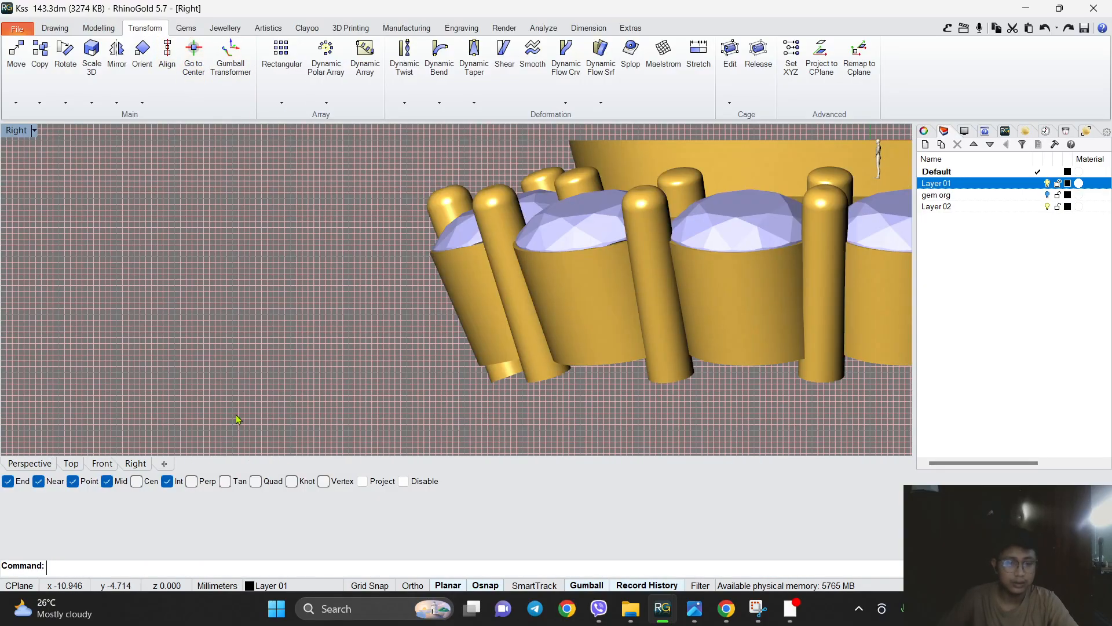
pyautogui.scroll(-10, 498, 299)
pyautogui.moveTo(751, 275); pyautogui.dragTo(515, 262, button='right')
pyautogui.scroll(8, 512, 249)
pyautogui.moveTo(3, 269); pyautogui.dragTo(371, 246, button='right')
pyautogui.click(56, 28)
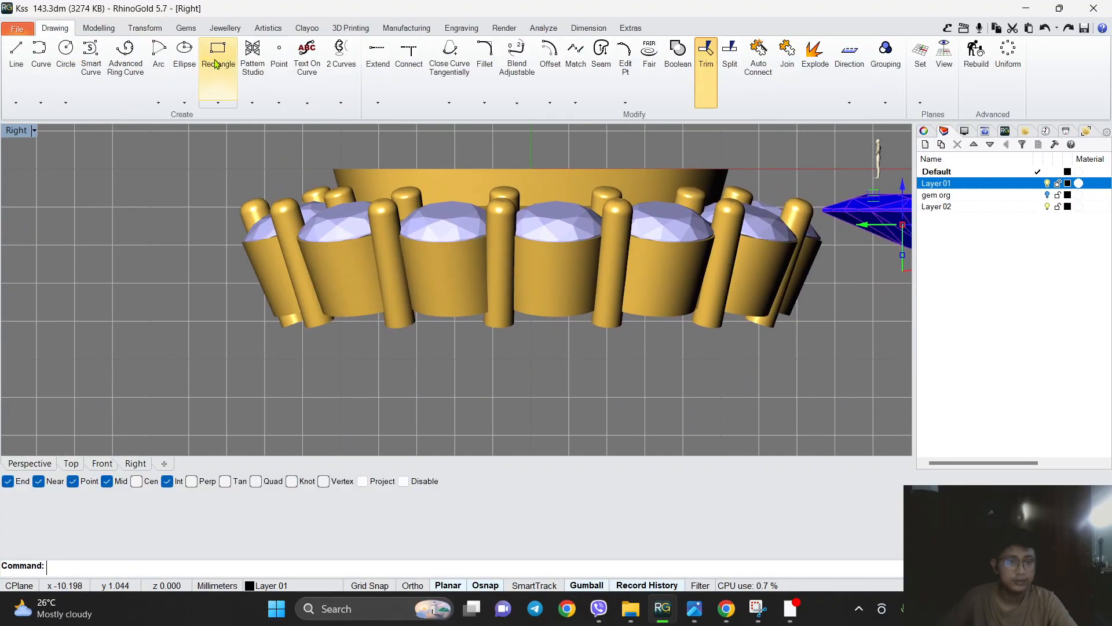
pyautogui.click(217, 55)
pyautogui.scroll(-3, 318, 287)
pyautogui.scroll(3, 318, 286)
pyautogui.click(223, 312)
pyautogui.scroll(5, 635, 249)
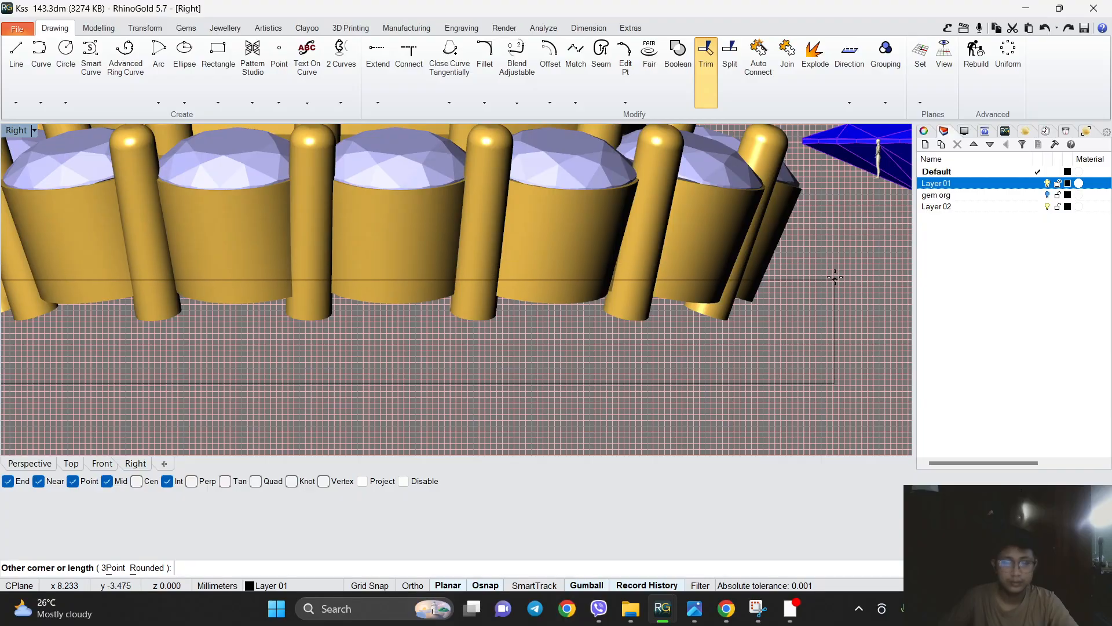
pyautogui.click(835, 273)
pyautogui.click(570, 271)
pyautogui.click(825, 274)
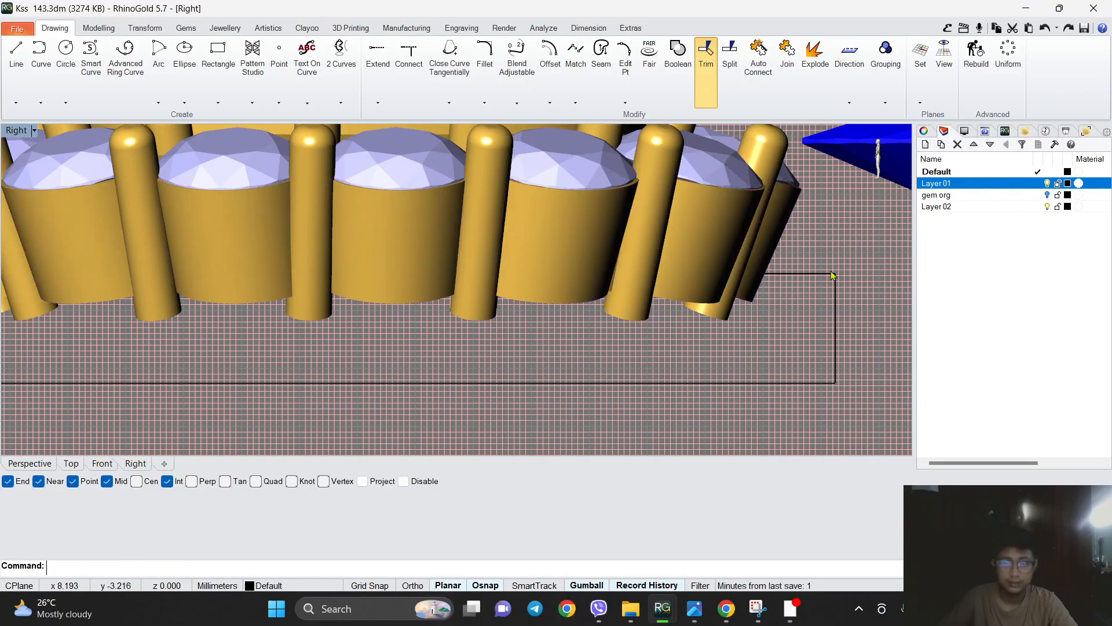
# Cut all the prongs and gem cups with the rectangle using Auto Cut and delete the cut-off lower ends.
pyautogui.scroll(-8, 653, 292)
pyautogui.click(96, 29)
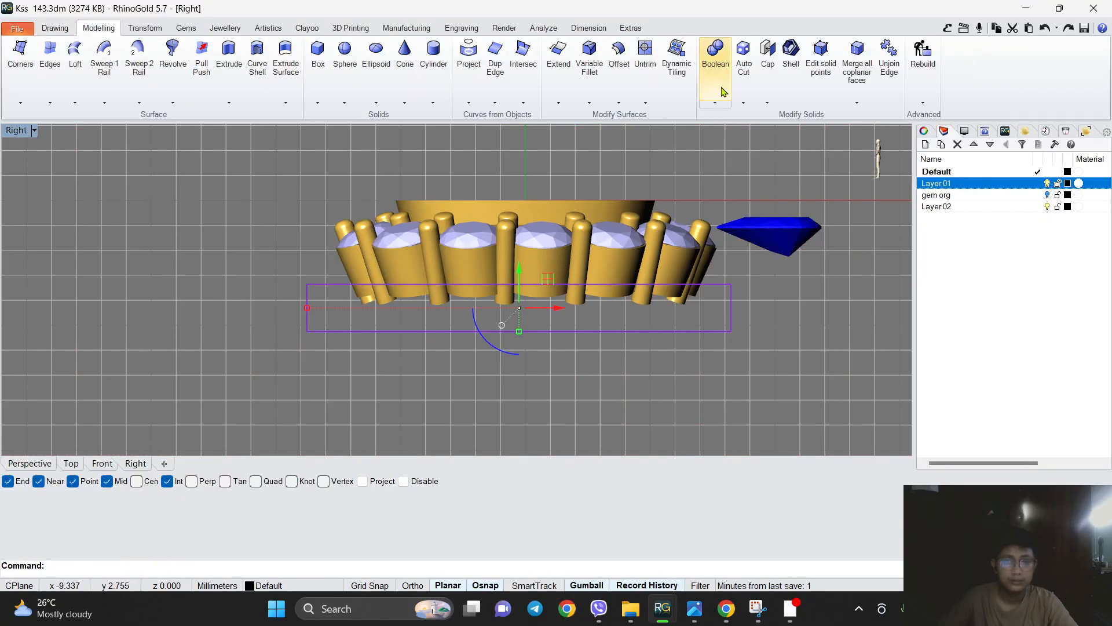
pyautogui.click(744, 68)
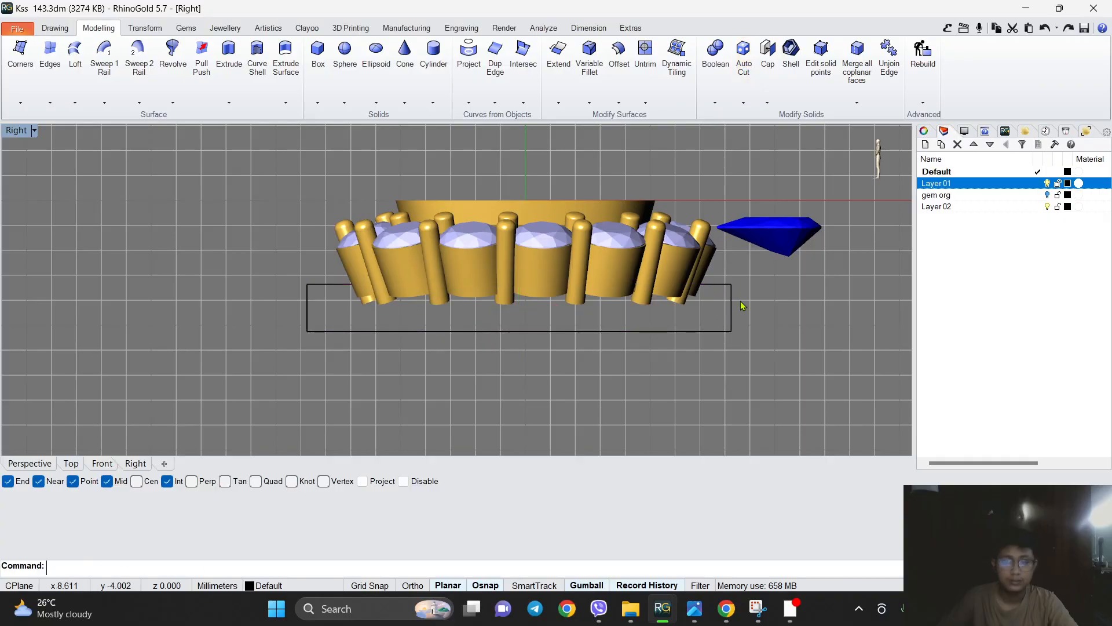
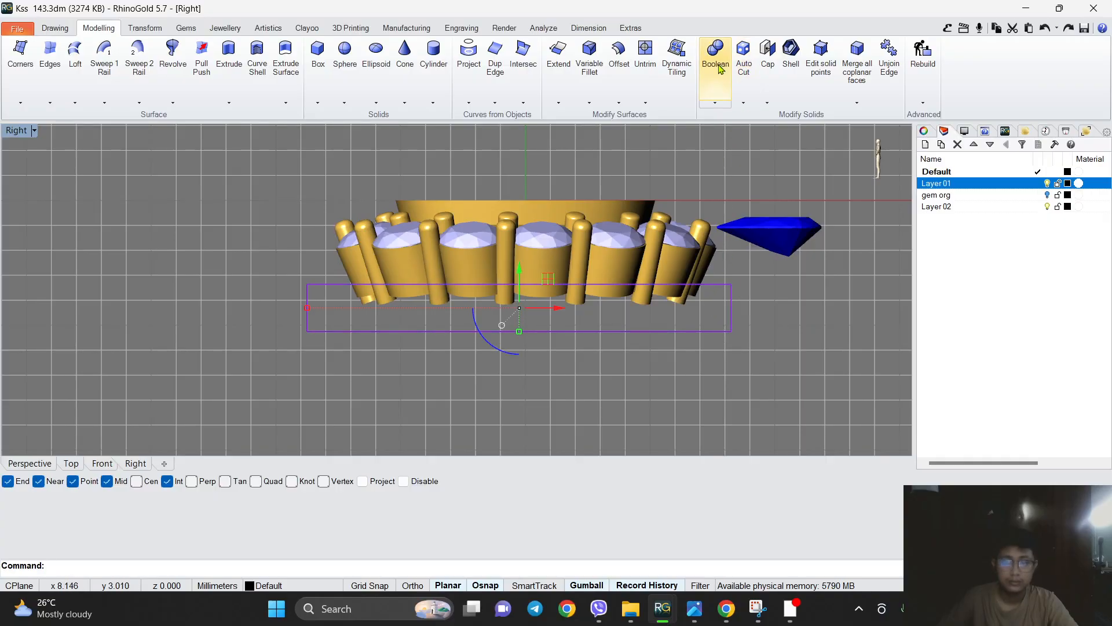
pyautogui.click(743, 67)
pyautogui.moveTo(711, 312); pyautogui.dragTo(346, 286)
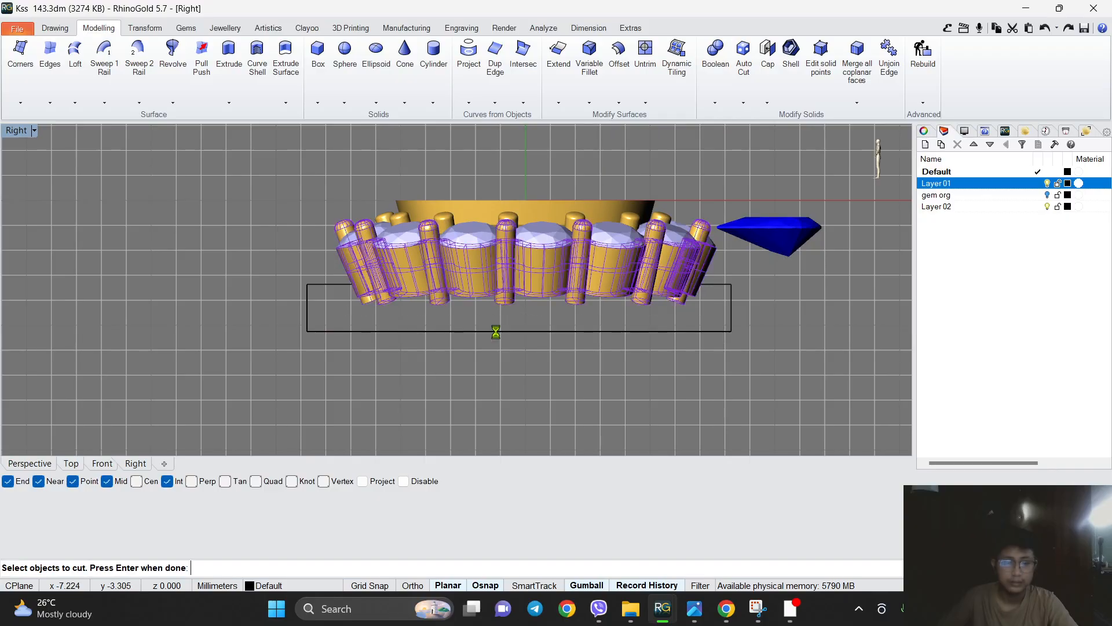
pyautogui.press('Return')
pyautogui.press('Delete')
# In the right view, lower the blue pear gem beside the halo and tilt it outward and downward.
pyautogui.moveTo(772, 234); pyautogui.dragTo(581, 273, button='right')
pyautogui.scroll(6, 581, 273)
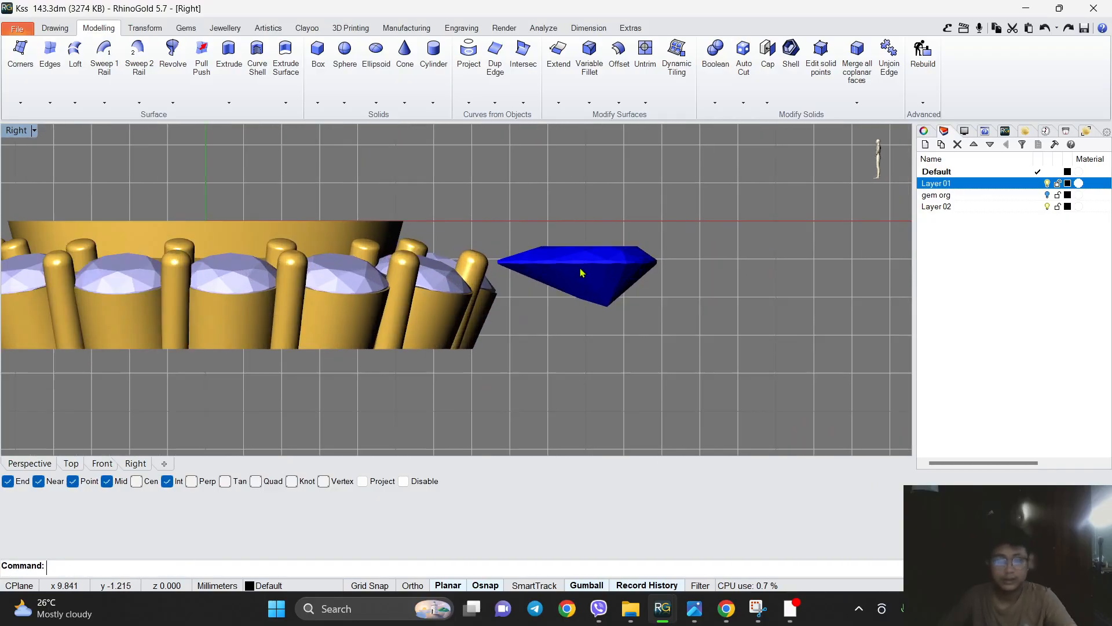
pyautogui.click(582, 272)
pyautogui.moveTo(577, 238); pyautogui.dragTo(571, 340)
pyautogui.moveTo(571, 352); pyautogui.dragTo(580, 228, button='right')
pyautogui.moveTo(600, 299); pyautogui.dragTo(591, 308)
pyautogui.moveTo(600, 232); pyautogui.dragTo(599, 241)
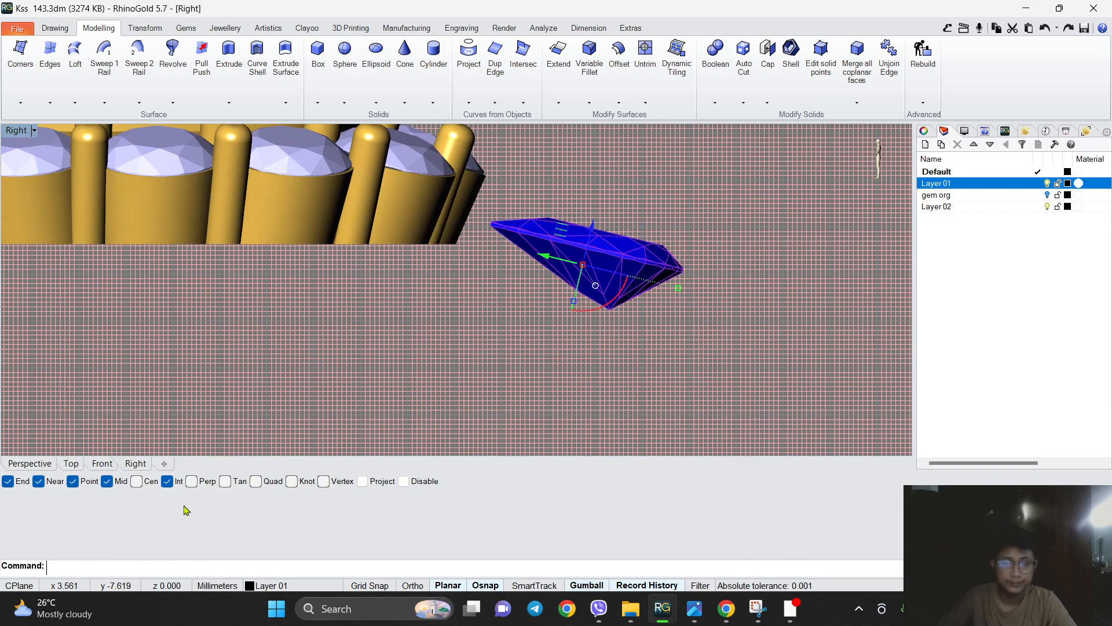
# Examine in the reference photo how the pear-shaped stones are arranged around the upper end of the halo.
pyautogui.click(71, 463)
pyautogui.scroll(5, 455, 277)
pyautogui.click(439, 298)
pyautogui.scroll(-10, 591, 248)
pyautogui.scroll(8, 687, 187)
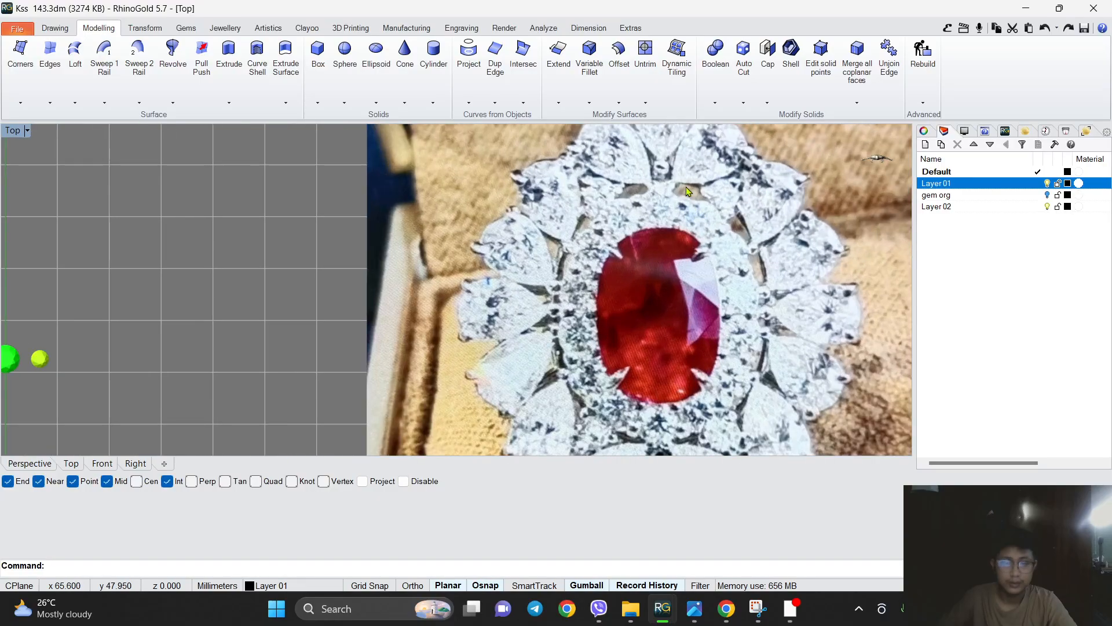
pyautogui.scroll(4, 687, 187)
pyautogui.scroll(-3, 608, 234)
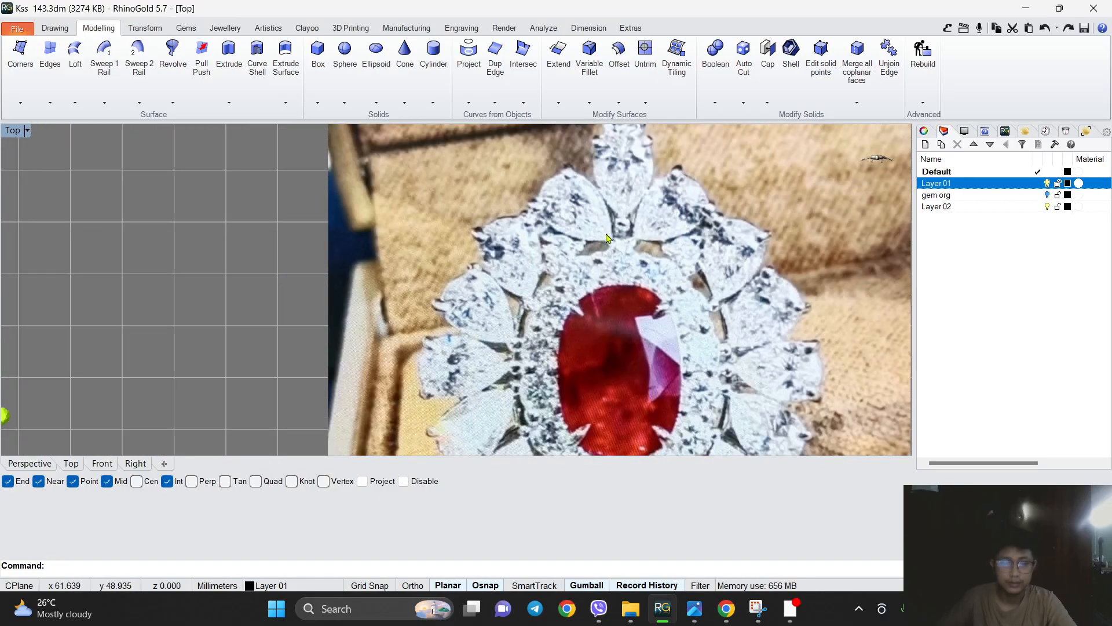
pyautogui.scroll(-8, 607, 238)
# Copy the stored black pear gem and place it on the vertical centre line at the halo's upper end using Go to Center.
pyautogui.scroll(8, 569, 181)
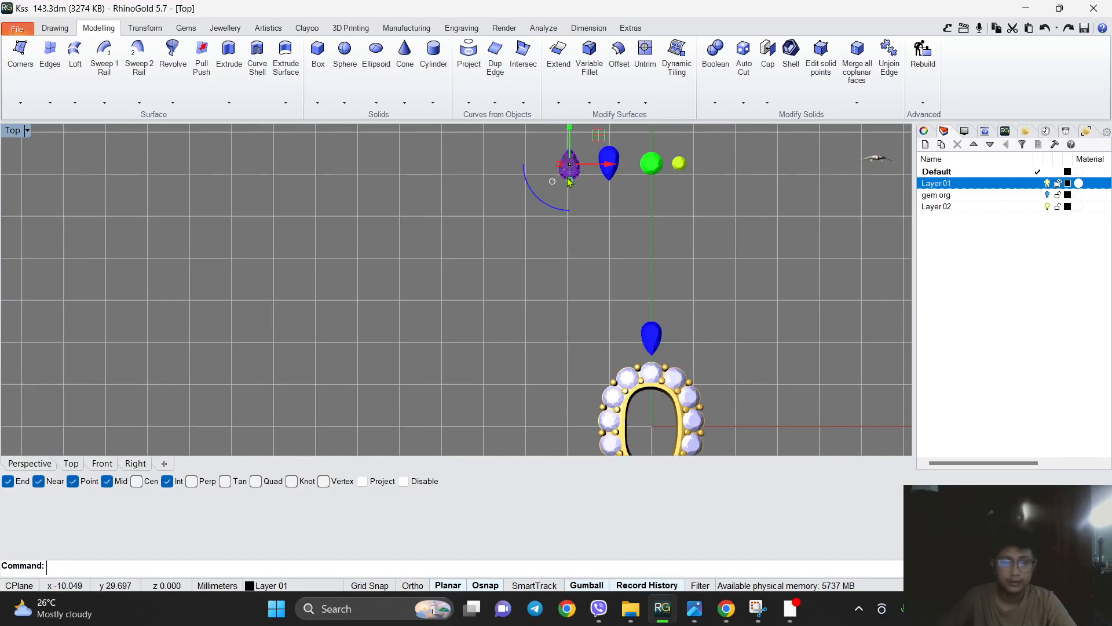
pyautogui.moveTo(570, 181); pyautogui.dragTo(536, 214, button='right')
pyautogui.keyDown('alt'); pyautogui.moveTo(565, 169); pyautogui.dragTo(577, 248); pyautogui.keyUp('alt')
pyautogui.click(146, 29)
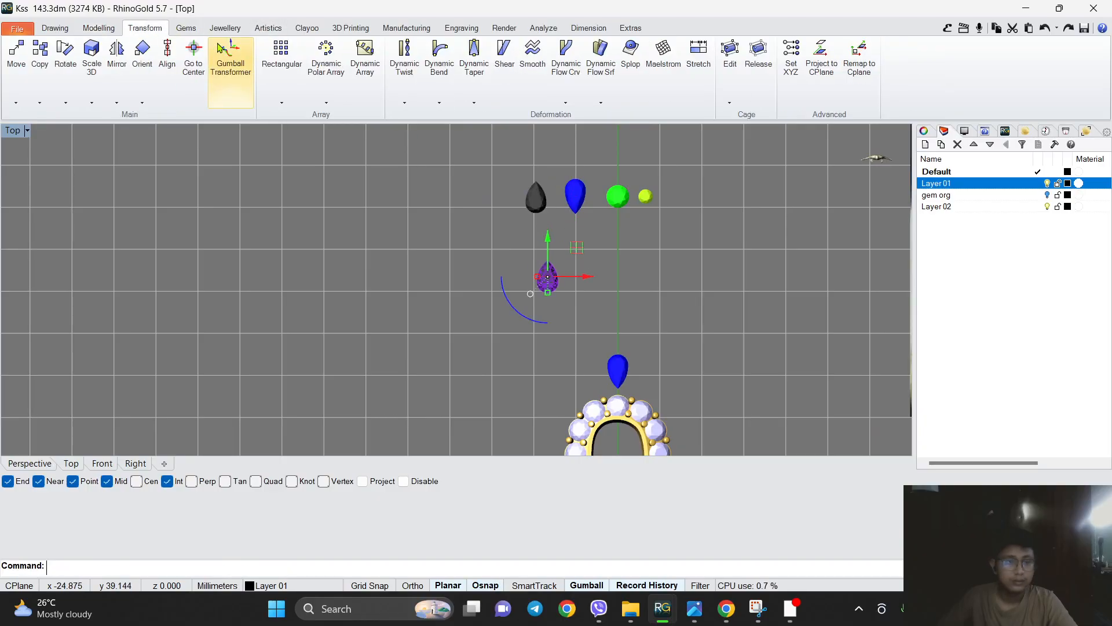
pyautogui.click(195, 65)
pyautogui.scroll(-8, 483, 212)
pyautogui.scroll(8, 521, 283)
pyautogui.moveTo(531, 261); pyautogui.dragTo(531, 187)
pyautogui.scroll(6, 531, 201)
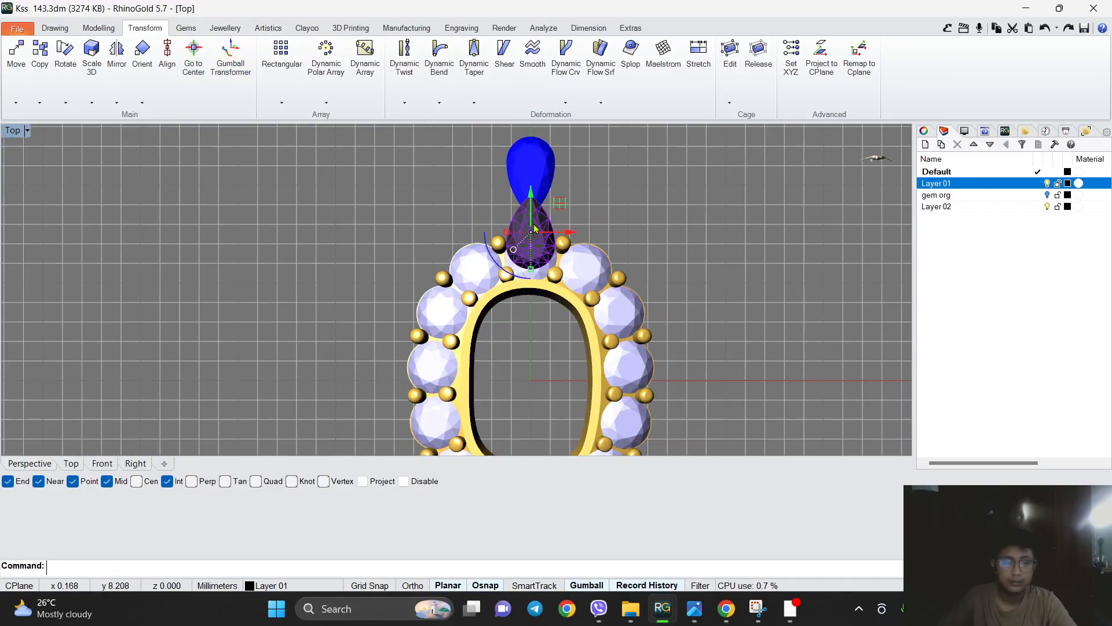
# Rotate the copied black pear gem so its point faces the halo and angle it on the left of the blue gem.
pyautogui.keyDown('shift'); pyautogui.moveTo(517, 273); pyautogui.dragTo(535, 193); pyautogui.keyUp('shift')
pyautogui.moveTo(534, 193); pyautogui.dragTo(532, 231, button='right')
pyautogui.scroll(4, 531, 231)
pyautogui.moveTo(498, 322); pyautogui.dragTo(456, 270)
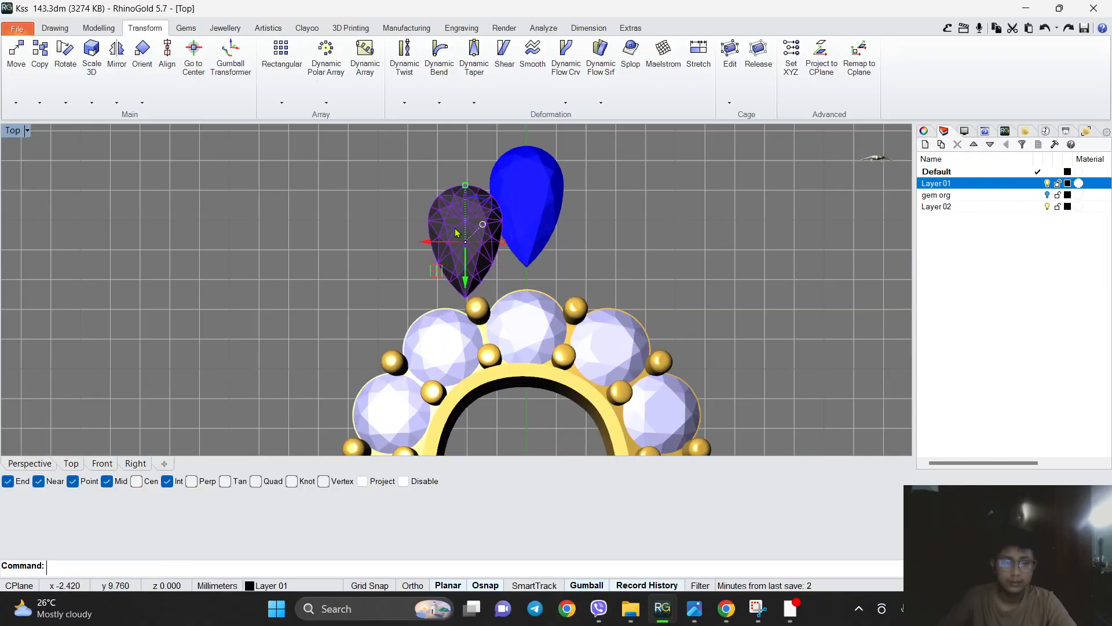
pyautogui.scroll(3, 499, 233)
pyautogui.moveTo(499, 232); pyautogui.dragTo(487, 309)
# Mirror the black pear gem across the vertical centre line to the other side of the blue gem.
pyautogui.scroll(-10, 484, 288)
pyautogui.moveTo(585, 243); pyautogui.dragTo(490, 304, button='right')
pyautogui.scroll(-6, 481, 306)
pyautogui.scroll(2, 619, 225)
pyautogui.scroll(-3, 620, 236)
pyautogui.scroll(3, 529, 283)
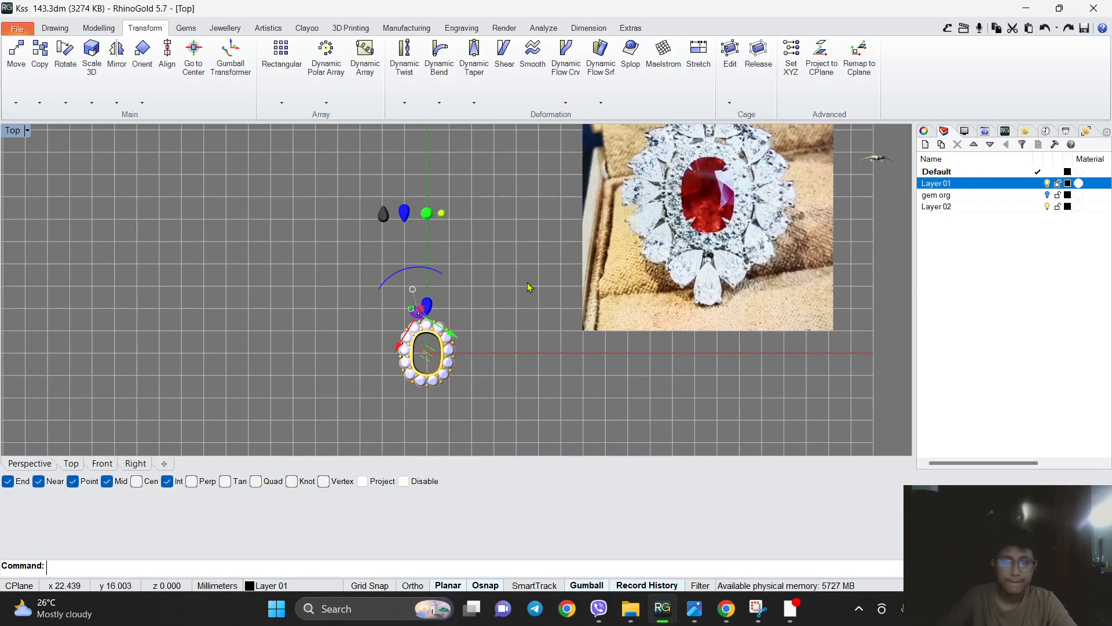
pyautogui.scroll(5, 440, 333)
pyautogui.click(117, 103)
pyautogui.click(156, 117)
pyautogui.scroll(5, 384, 272)
pyautogui.scroll(-2, 384, 272)
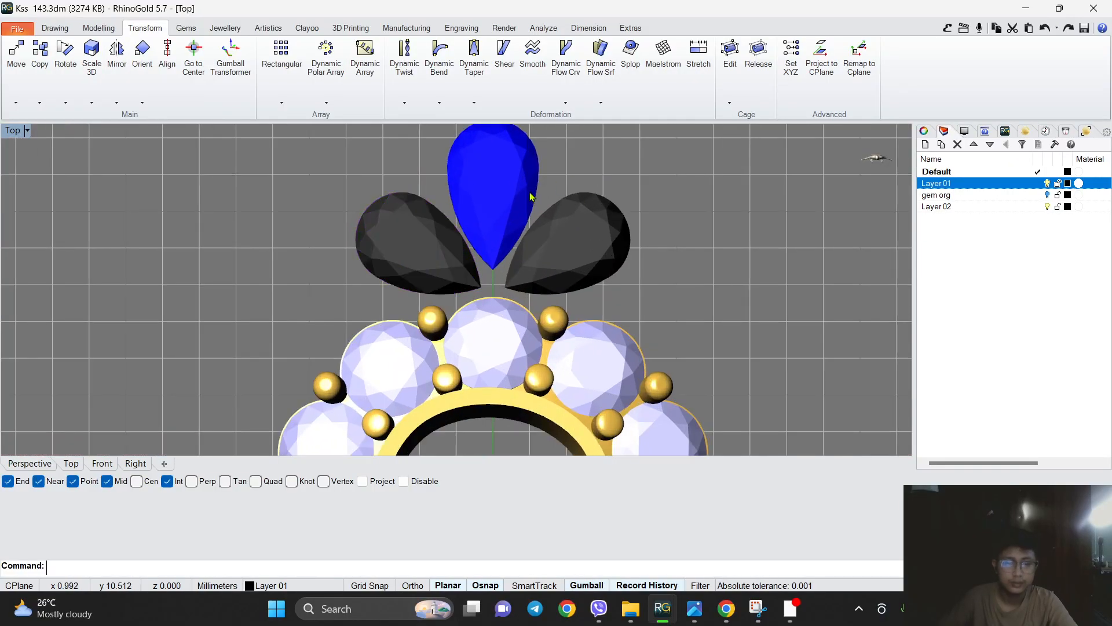
# Shift the blue pear gem and the black pear gem on its left slightly outward from the halo.
pyautogui.click(523, 186)
pyautogui.moveTo(498, 164); pyautogui.dragTo(487, 214, button='right')
pyautogui.moveTo(482, 289); pyautogui.dragTo(483, 276)
pyautogui.moveTo(428, 314); pyautogui.dragTo(471, 251, button='right')
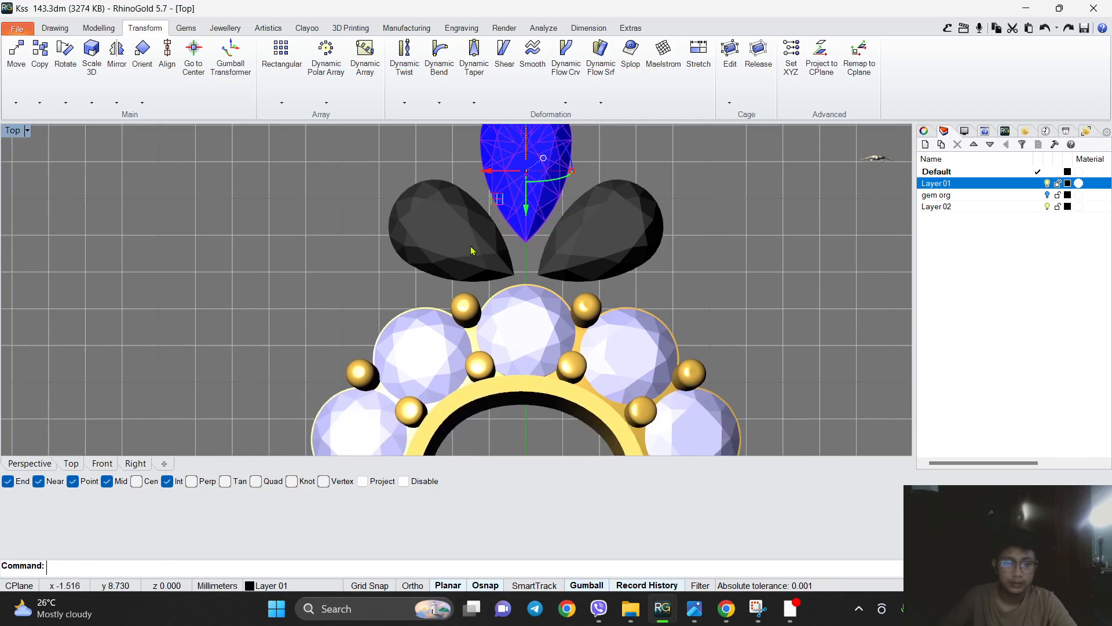
pyautogui.click(464, 251)
pyautogui.scroll(4, 463, 252)
pyautogui.moveTo(473, 279); pyautogui.dragTo(467, 264)
pyautogui.scroll(-4, 507, 280)
pyautogui.scroll(6, 494, 250)
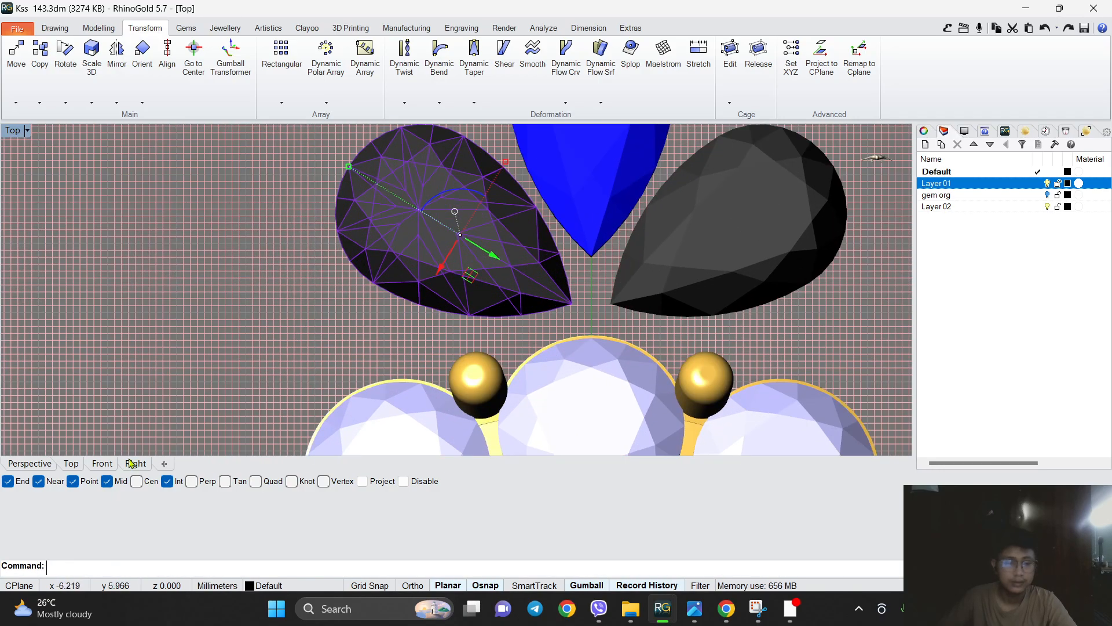
# In the perspective view, lower the left black pear gem and tilt it to slope outward beside the halo.
pyautogui.click(37, 466)
pyautogui.moveTo(301, 301); pyautogui.dragTo(418, 227, button='right')
pyautogui.scroll(5, 374, 281)
pyautogui.moveTo(418, 223); pyautogui.dragTo(419, 294)
pyautogui.scroll(4, 407, 235)
pyautogui.moveTo(419, 294); pyautogui.dragTo(639, 348, button='right')
pyautogui.moveTo(595, 371); pyautogui.dragTo(582, 372)
pyautogui.moveTo(582, 372); pyautogui.dragTo(617, 285, button='right')
pyautogui.scroll(3, 446, 268)
pyautogui.moveTo(640, 327); pyautogui.dragTo(634, 331)
pyautogui.moveTo(634, 332); pyautogui.dragTo(591, 323, button='right')
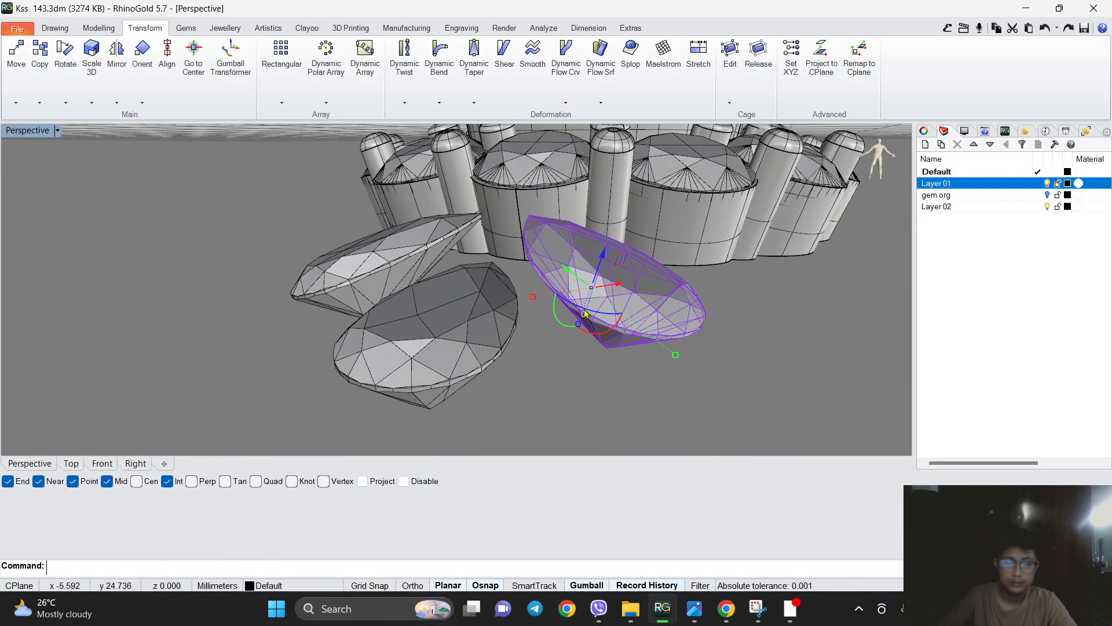
pyautogui.moveTo(599, 264); pyautogui.dragTo(595, 286)
# Lower the blue pear gem and adjust its tilt to suit the two black gems beside it.
pyautogui.moveTo(595, 287); pyautogui.dragTo(438, 301, button='right')
pyautogui.click(437, 300)
pyautogui.moveTo(434, 280); pyautogui.dragTo(432, 296)
pyautogui.moveTo(432, 295); pyautogui.dragTo(362, 361, button='right')
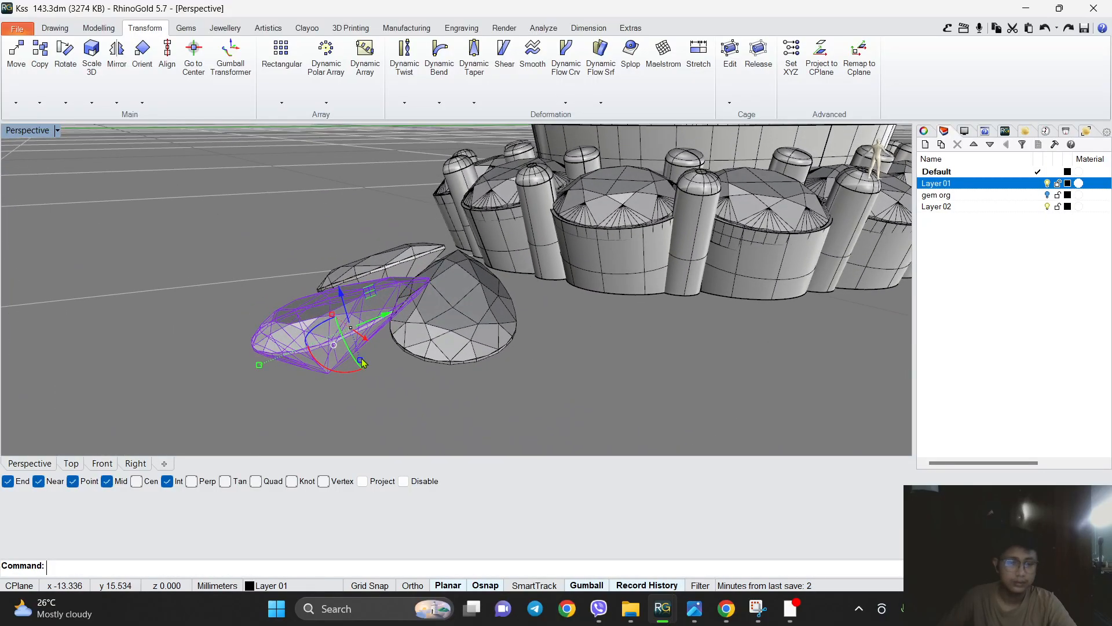
pyautogui.moveTo(346, 373); pyautogui.dragTo(352, 379)
pyautogui.moveTo(339, 294); pyautogui.dragTo(345, 316)
pyautogui.moveTo(346, 316); pyautogui.dragTo(509, 301, button='right')
# In the top view, rotate a copy of the three pear gems 90 degrees about the origin and move it closer to the halo's left side.
pyautogui.hotkey('ctrl', 'F1')
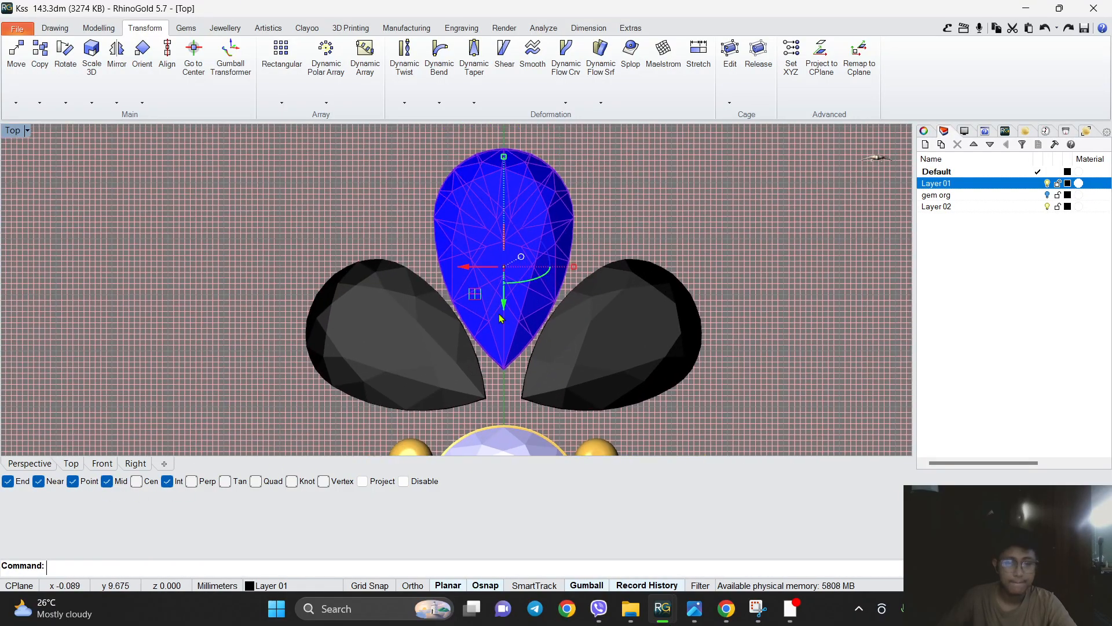
pyautogui.scroll(-5, 512, 235)
pyautogui.click(457, 283)
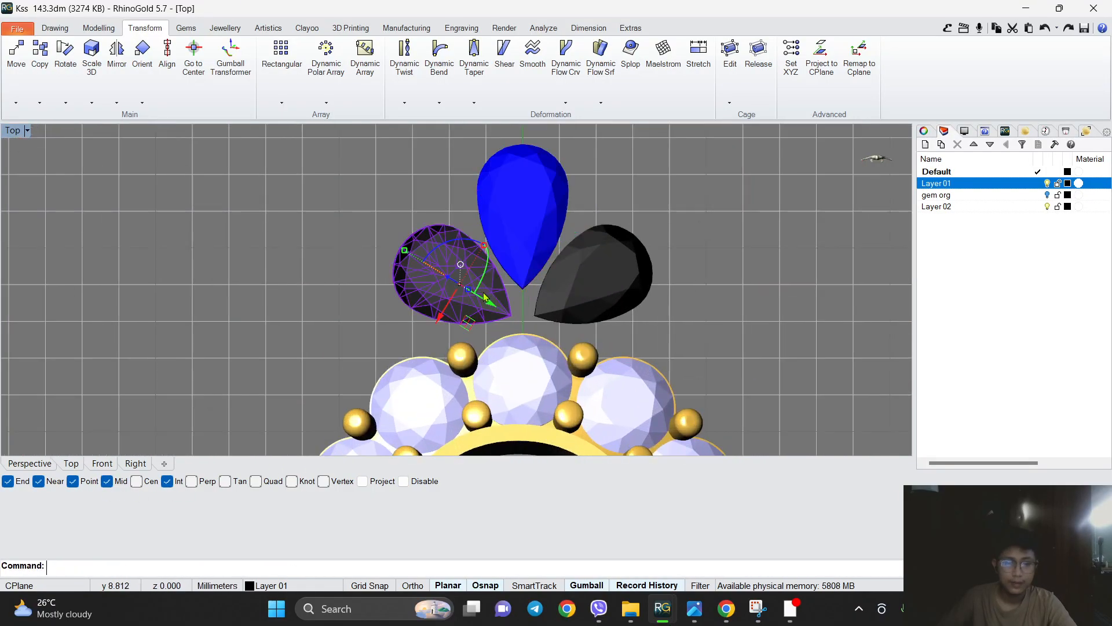
pyautogui.click(670, 238)
pyautogui.scroll(-8, 493, 227)
pyautogui.scroll(6, 493, 230)
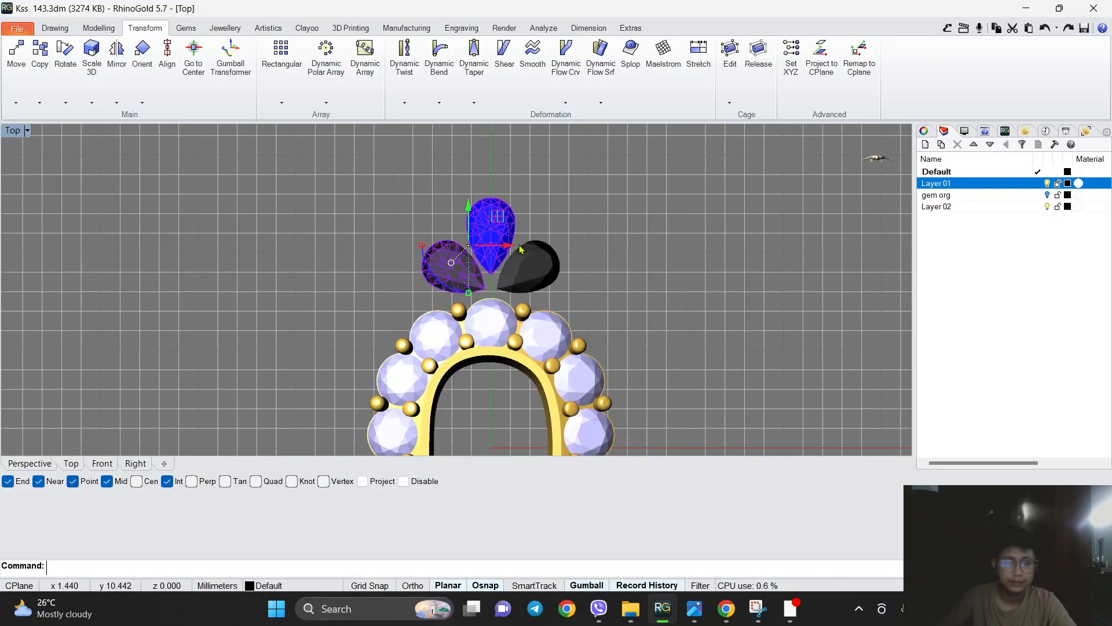
pyautogui.keyDown('shift'); pyautogui.click(520, 249); pyautogui.keyUp('shift')
pyautogui.scroll(-3, 519, 251)
pyautogui.click(66, 65)
pyautogui.scroll(-2, 453, 260)
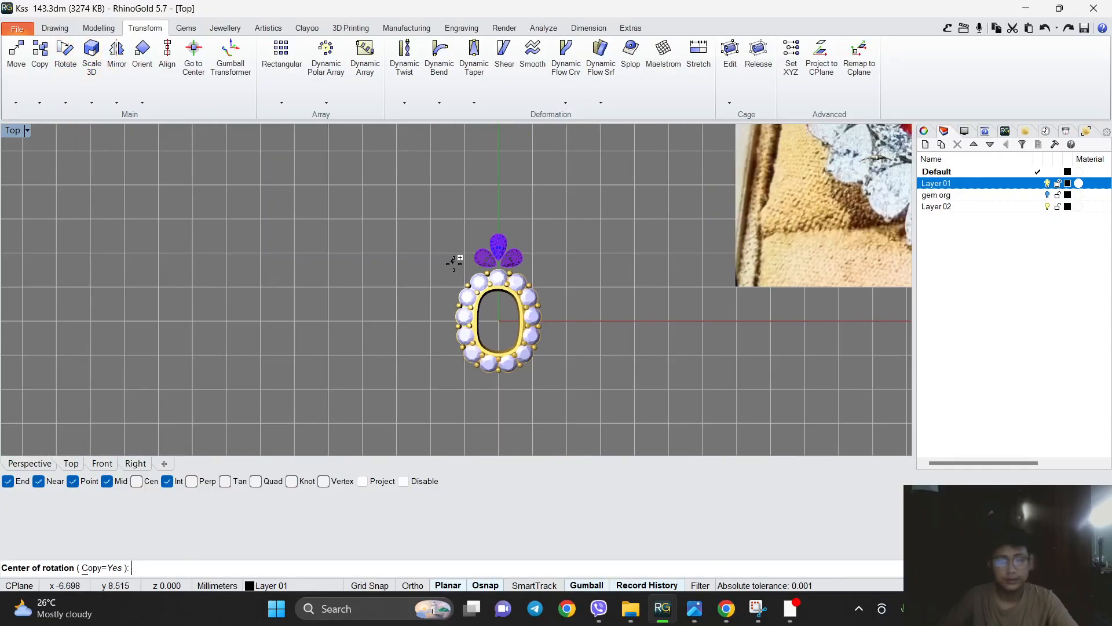
pyautogui.write('0')
pyautogui.press('Return')
pyautogui.click(499, 169)
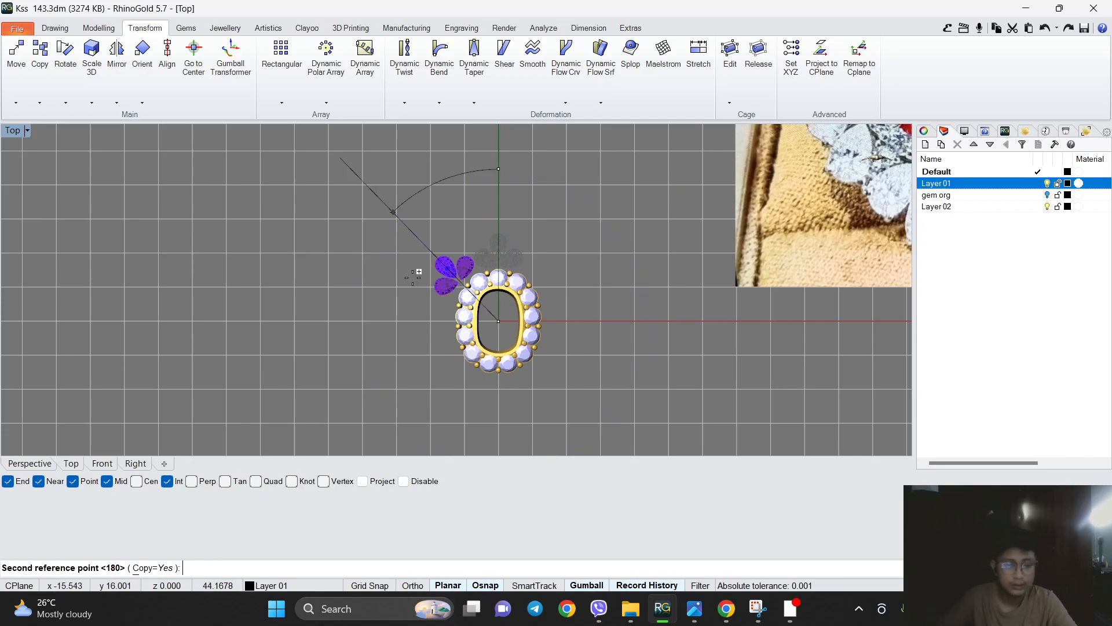
pyautogui.click(395, 230)
pyautogui.press('Return')
pyautogui.scroll(5, 496, 279)
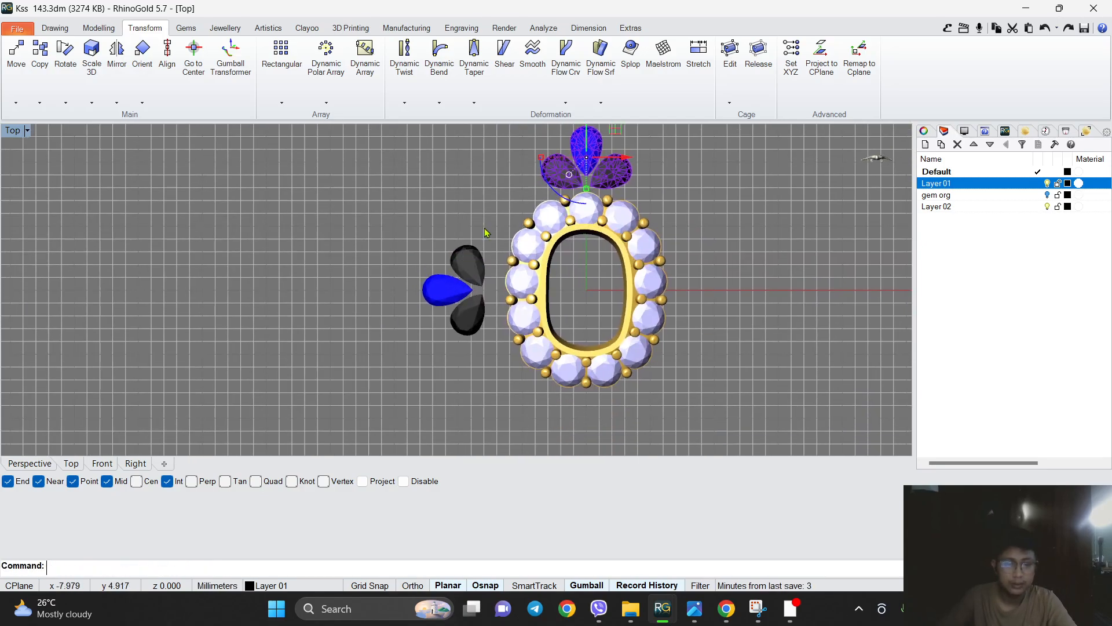
pyautogui.moveTo(473, 303); pyautogui.dragTo(498, 313)
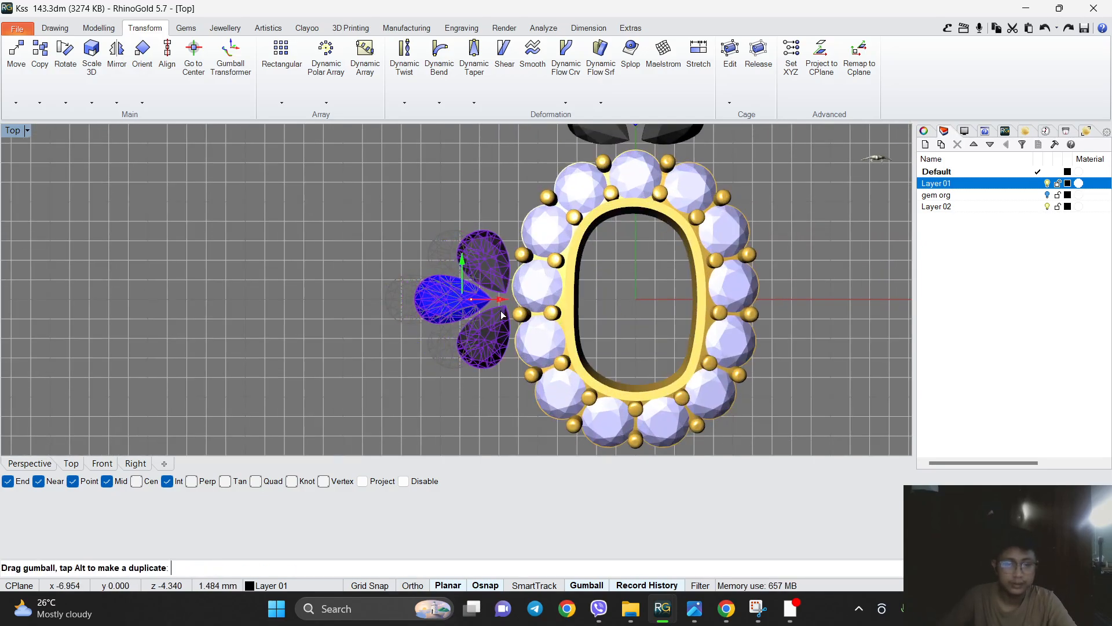
# Compare the pear gem layout around the halo with the ring of pear-shaped stones in the reference photo.
pyautogui.scroll(-5, 497, 321)
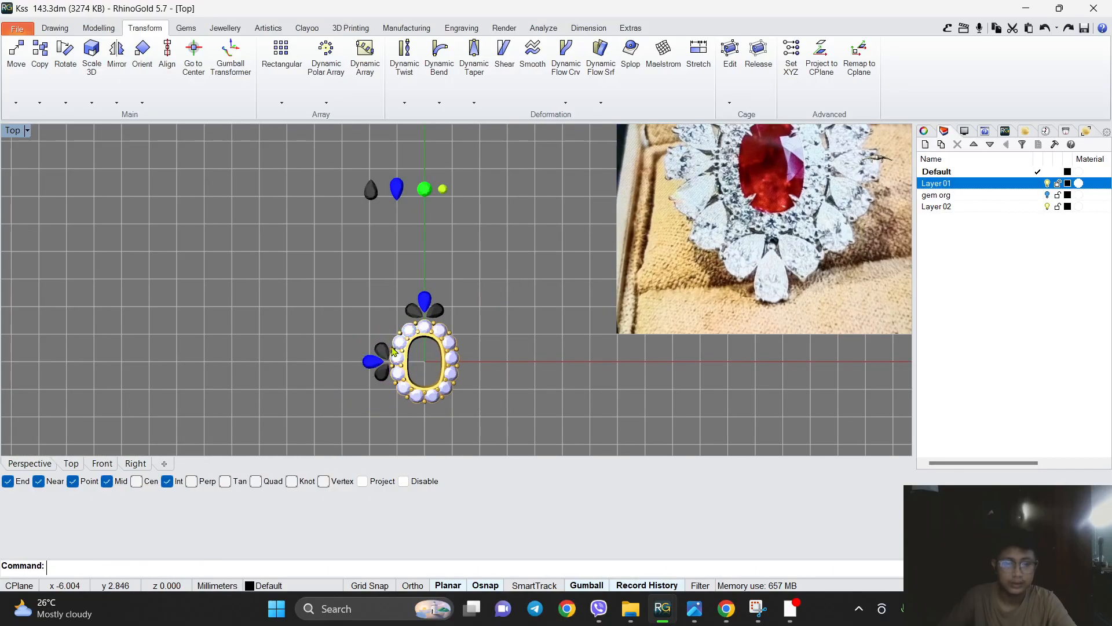
pyautogui.scroll(-6, 392, 347)
pyautogui.scroll(6, 611, 245)
pyautogui.scroll(4, 530, 203)
pyautogui.scroll(-4, 490, 217)
pyautogui.scroll(2, 496, 235)
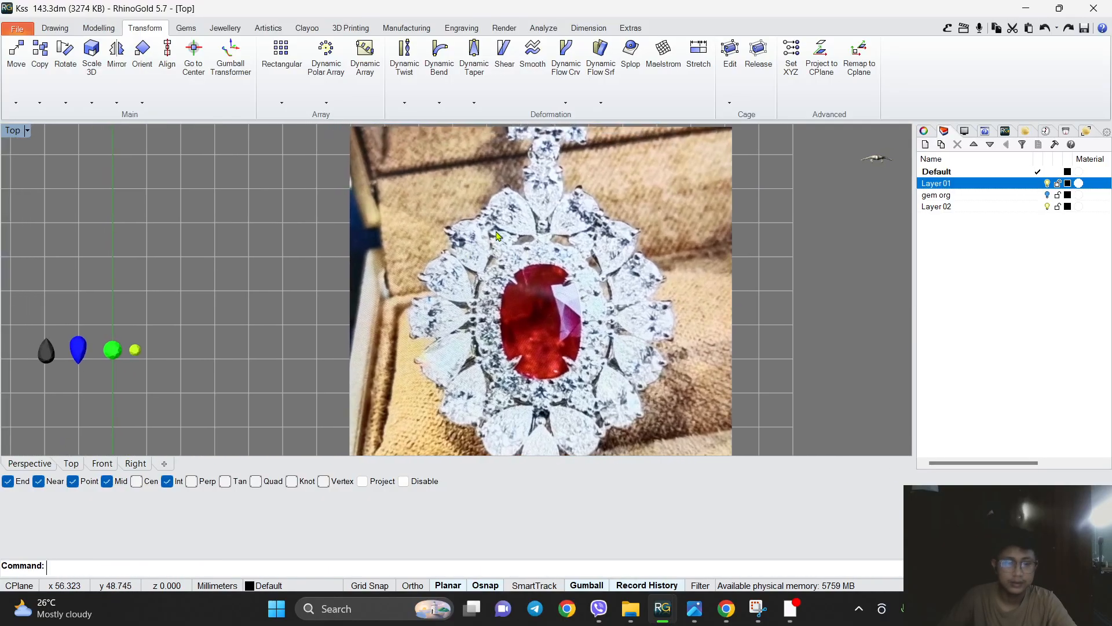
pyautogui.moveTo(496, 234); pyautogui.dragTo(552, 187, button='right')
pyautogui.scroll(-2, 525, 192)
pyautogui.scroll(-4, 519, 205)
# Rotate a copy of the four black pear gems 180 degrees about the origin to the opposite sides of the halo.
pyautogui.moveTo(436, 285); pyautogui.dragTo(492, 233, button='right')
pyautogui.scroll(12, 348, 322)
pyautogui.click(301, 326)
pyautogui.moveTo(317, 273); pyautogui.dragTo(485, 273, button='right')
pyautogui.scroll(-2, 470, 300)
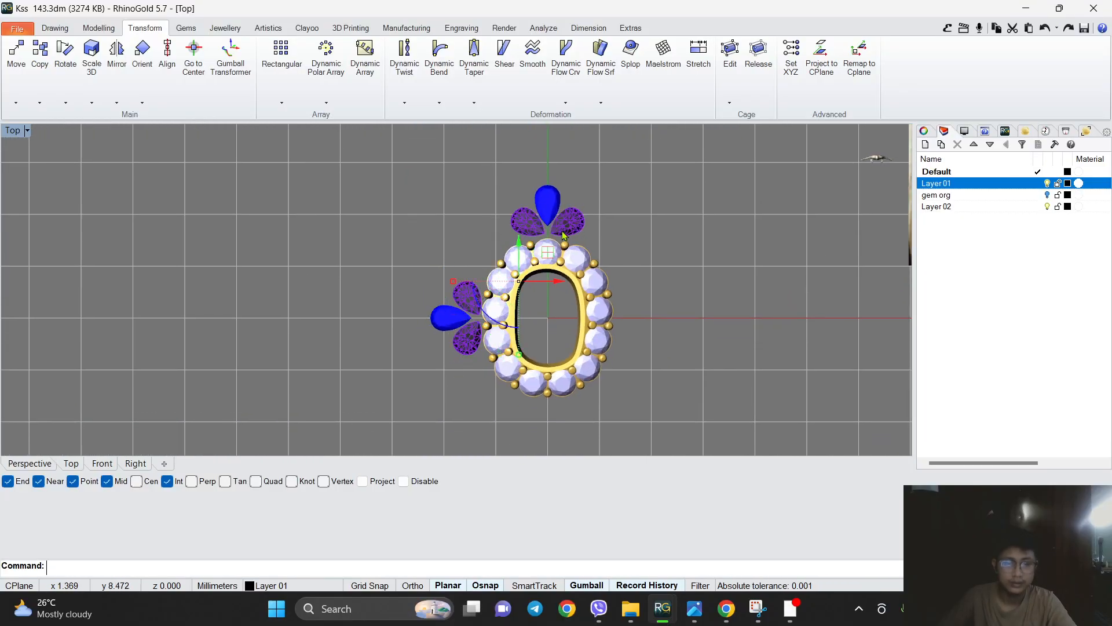
pyautogui.click(73, 72)
pyautogui.scroll(-6, 543, 324)
pyautogui.moveTo(543, 323); pyautogui.dragTo(527, 305, button='right')
pyautogui.write('0')
pyautogui.press('Return')
pyautogui.keyDown('shift'); pyautogui.click(533, 190); pyautogui.keyUp('shift')
pyautogui.keyDown('shift'); pyautogui.click(530, 390); pyautogui.keyUp('shift')
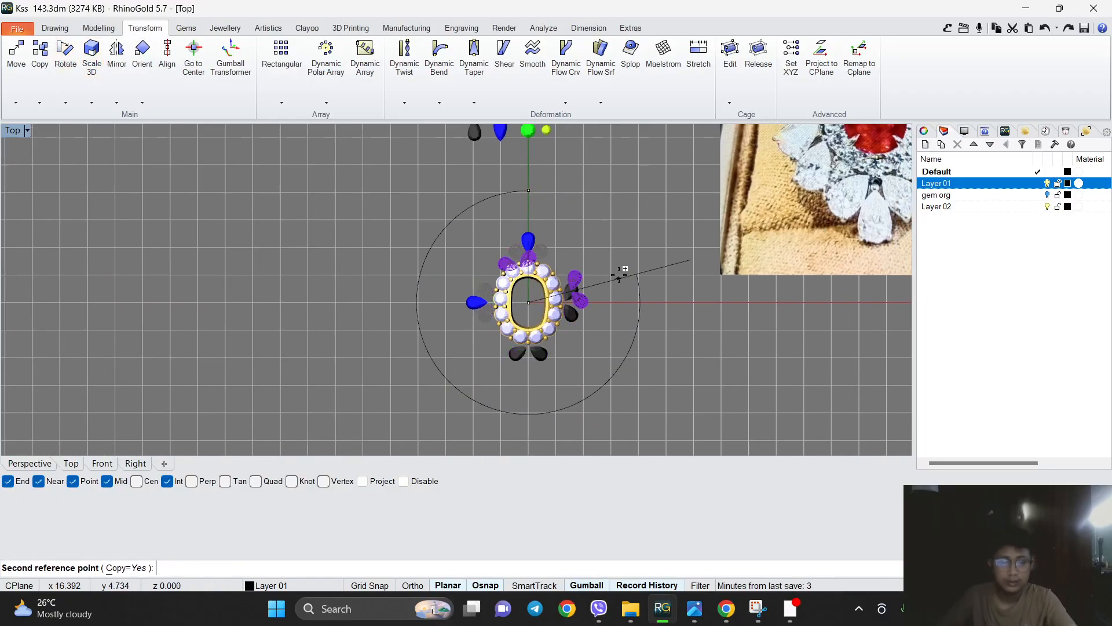
pyautogui.press('Escape')
pyautogui.press('Escape')
pyautogui.scroll(8, 514, 293)
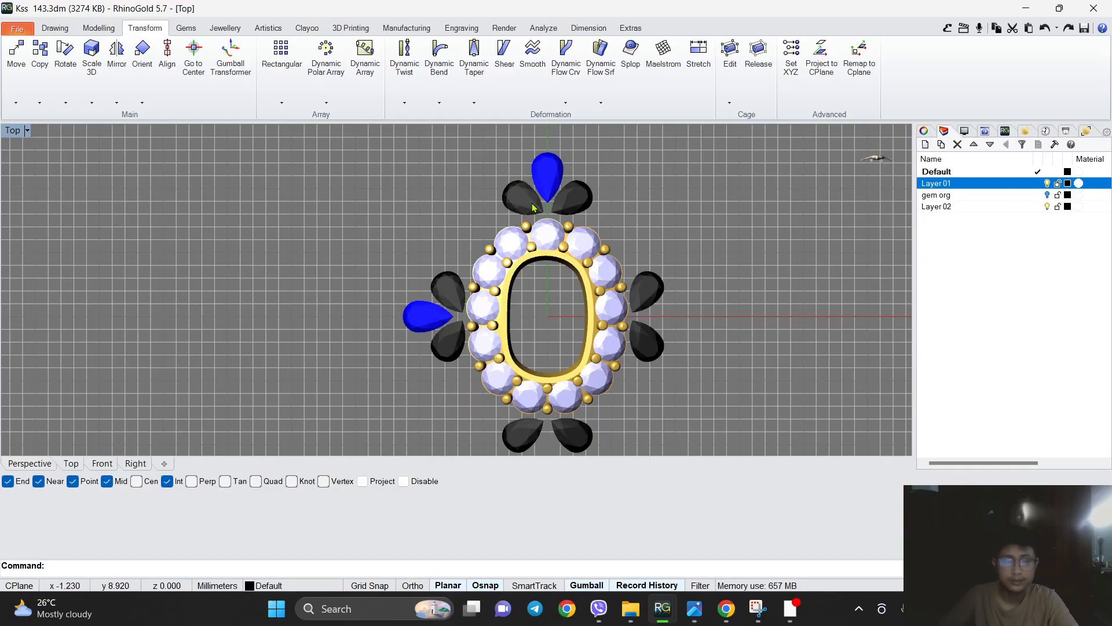
pyautogui.scroll(-2, 627, 287)
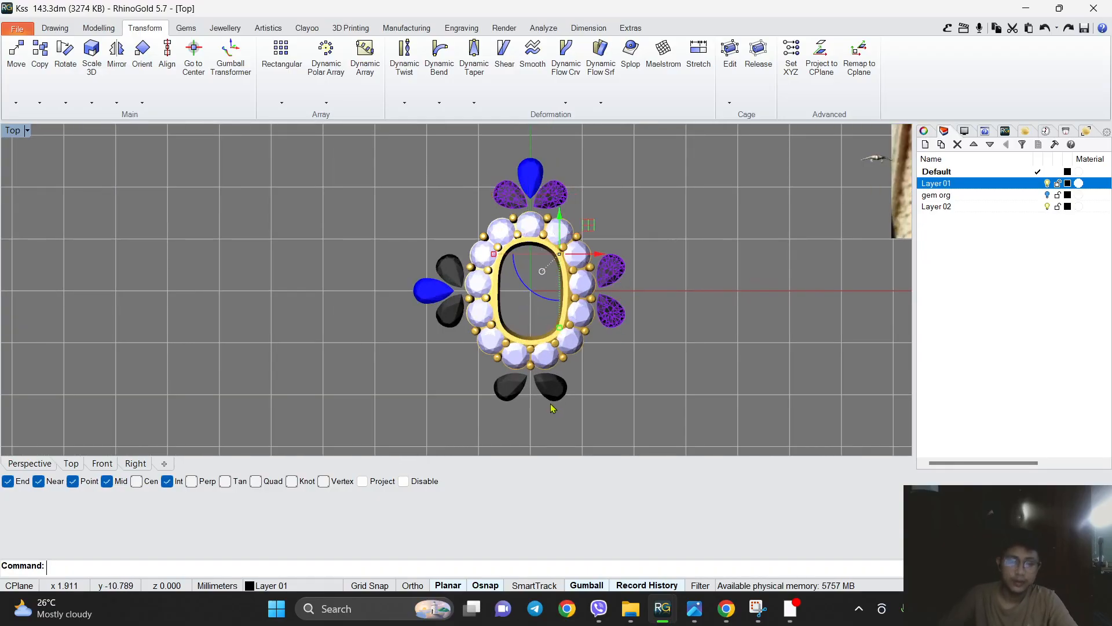
pyautogui.keyDown('shift'); pyautogui.click(459, 319); pyautogui.keyUp('shift')
pyautogui.keyDown('shift'); pyautogui.click(453, 275); pyautogui.keyUp('shift')
pyautogui.moveTo(454, 275); pyautogui.dragTo(472, 294, button='right')
pyautogui.scroll(-2, 475, 295)
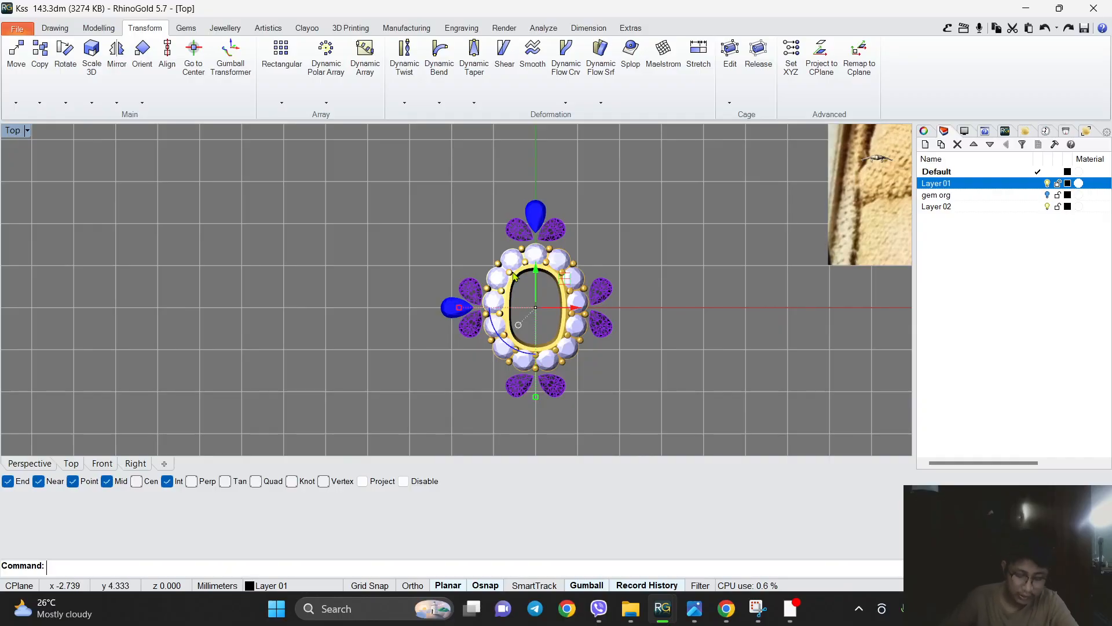
pyautogui.scroll(-2, 514, 275)
pyautogui.scroll(4, 532, 269)
pyautogui.scroll(-2, 549, 266)
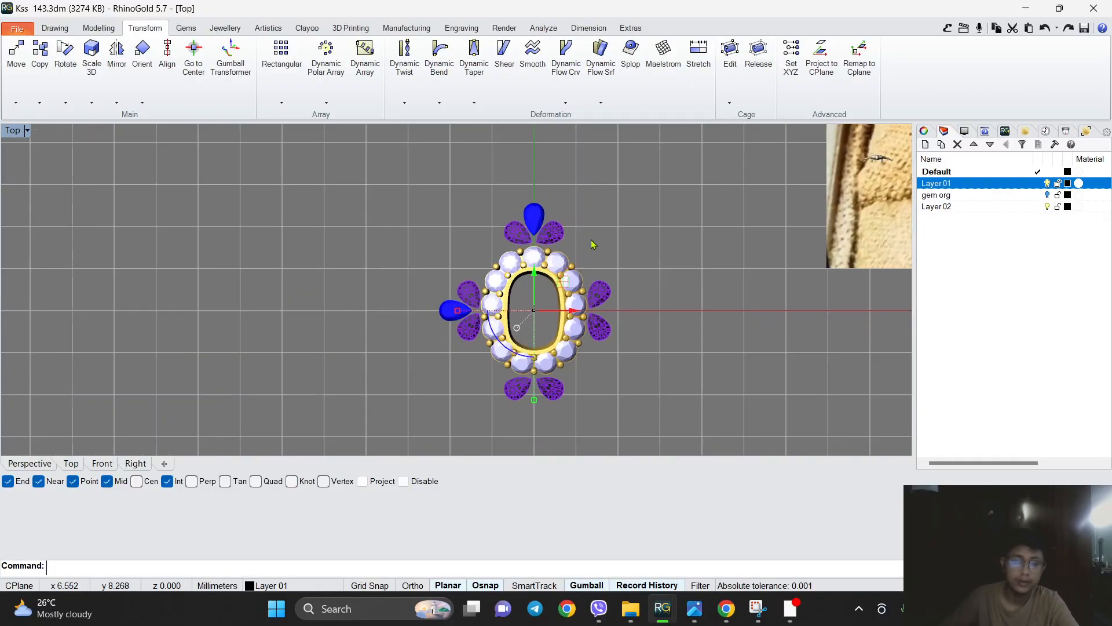
pyautogui.click(588, 242)
# Place a black pear gem from the stored row outside the halo's upper-left shoulder.
pyautogui.moveTo(425, 156); pyautogui.dragTo(437, 254, button='right')
pyautogui.scroll(-4, 437, 253)
pyautogui.scroll(8, 451, 277)
pyautogui.moveTo(455, 200); pyautogui.dragTo(480, 230, button='right')
pyautogui.click(433, 291)
pyautogui.scroll(-5, 435, 295)
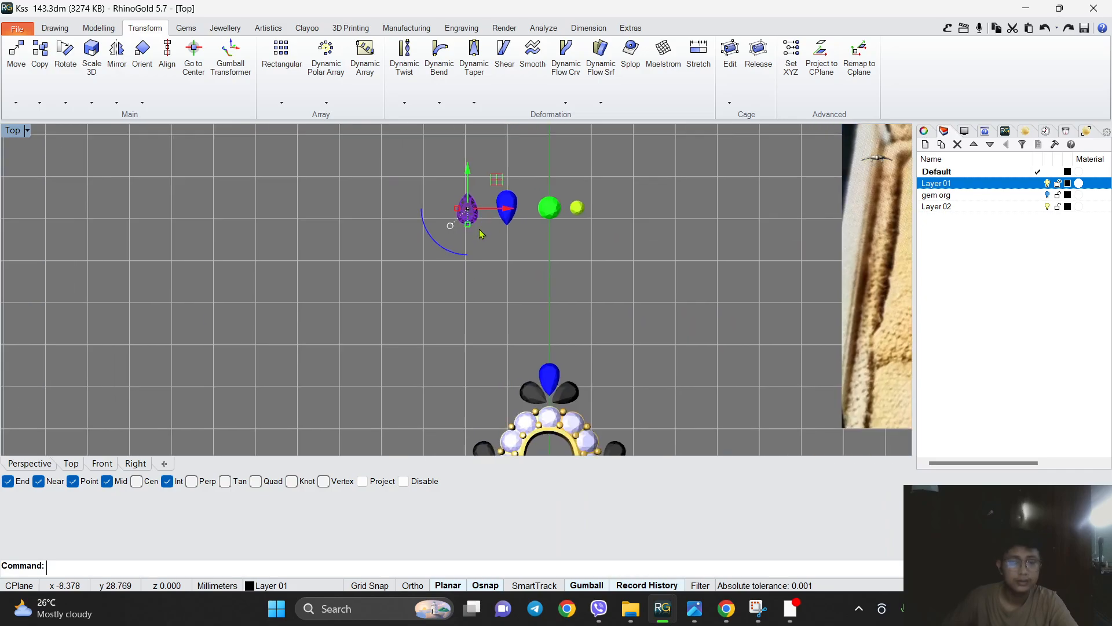
pyautogui.moveTo(499, 181); pyautogui.dragTo(540, 377)
pyautogui.moveTo(540, 377); pyautogui.dragTo(533, 303, button='right')
pyautogui.scroll(12, 495, 348)
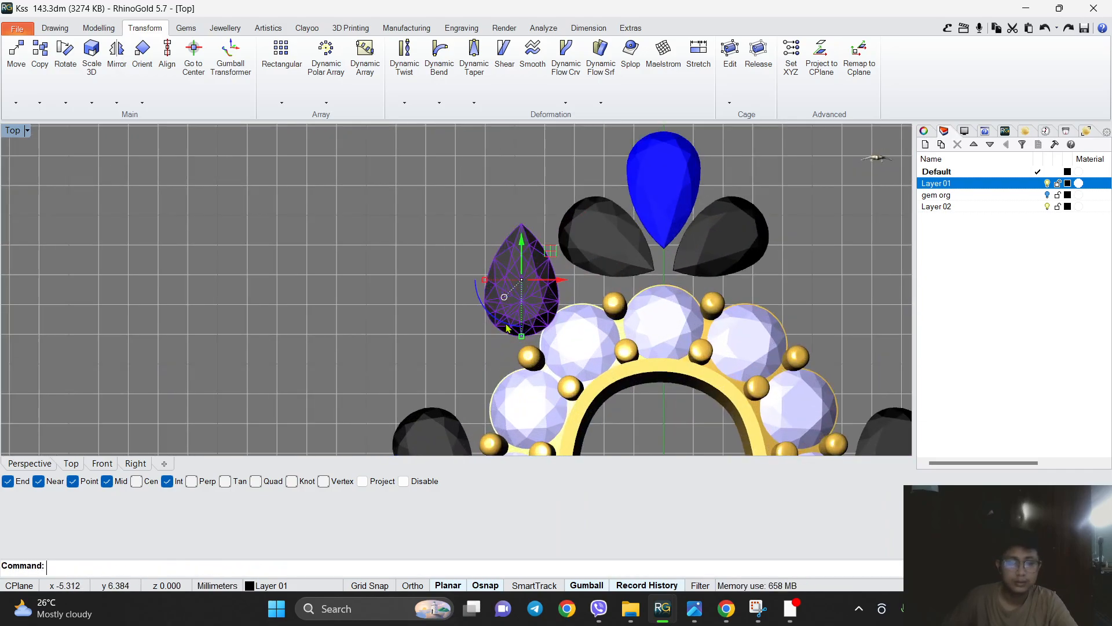
# Set a tilted black pear gem next to the upper cluster's left gem, turned so its point faces right toward the halo.
pyautogui.moveTo(507, 328)
pyautogui.mouseDown()
pyautogui.moveTo(479, 266)
pyautogui.moveTo(594, 257)
pyautogui.moveTo(503, 309)
pyautogui.mouseUp()
pyautogui.press('alt')
pyautogui.scroll(3, 503, 309)
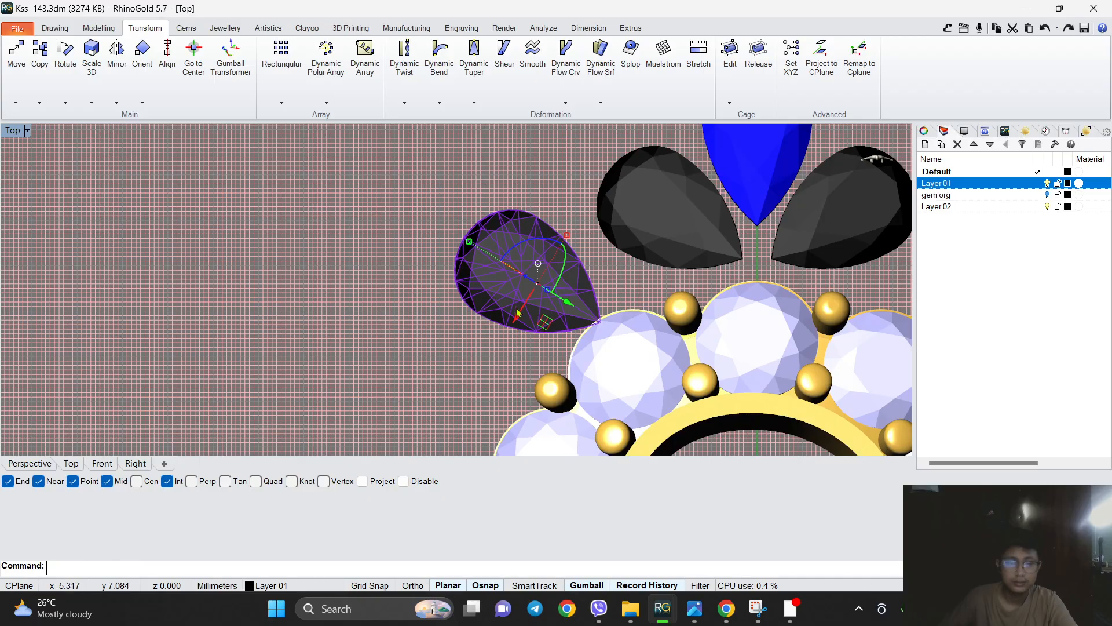
pyautogui.moveTo(539, 243); pyautogui.dragTo(522, 257)
pyautogui.moveTo(559, 319); pyautogui.dragTo(578, 322)
pyautogui.scroll(-5, 577, 323)
pyautogui.scroll(2, 496, 283)
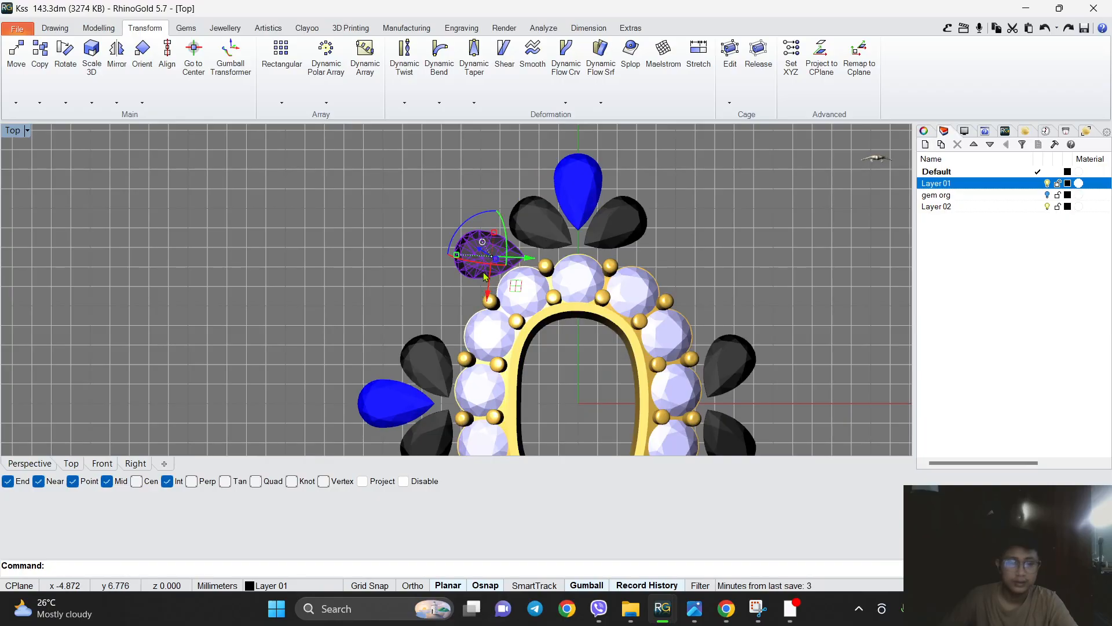
pyautogui.scroll(4, 478, 301)
pyautogui.moveTo(449, 318); pyautogui.dragTo(514, 268, button='right')
pyautogui.scroll(-2, 461, 316)
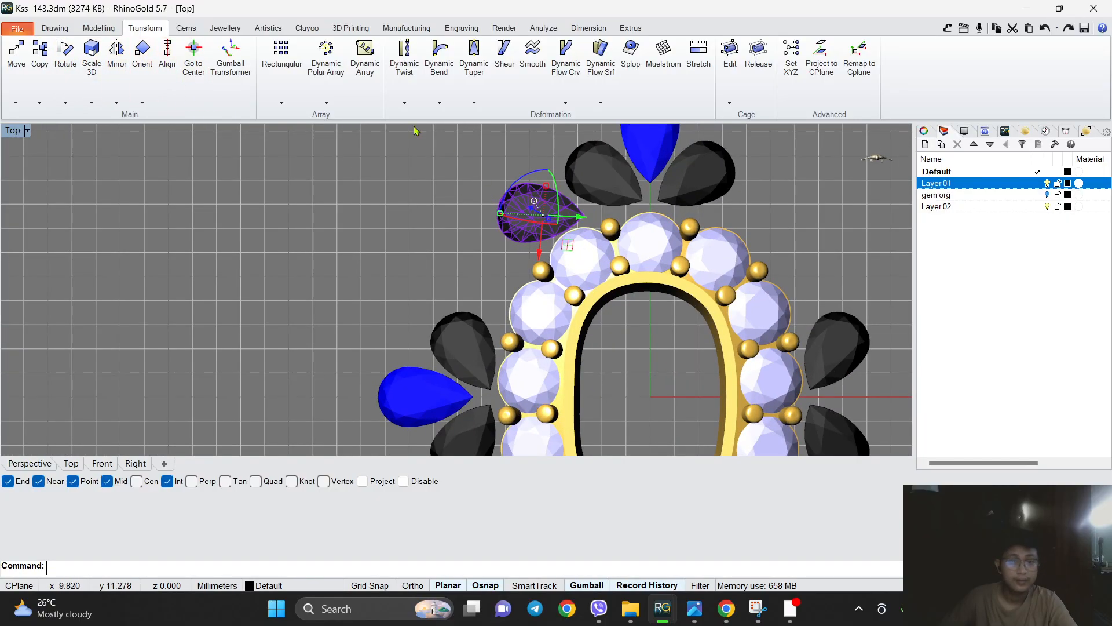
# Rotate a copy of the upper-left black pear gem around the halo's centre, starting from the vertical axis.
pyautogui.click(65, 52)
pyautogui.scroll(-3, 465, 289)
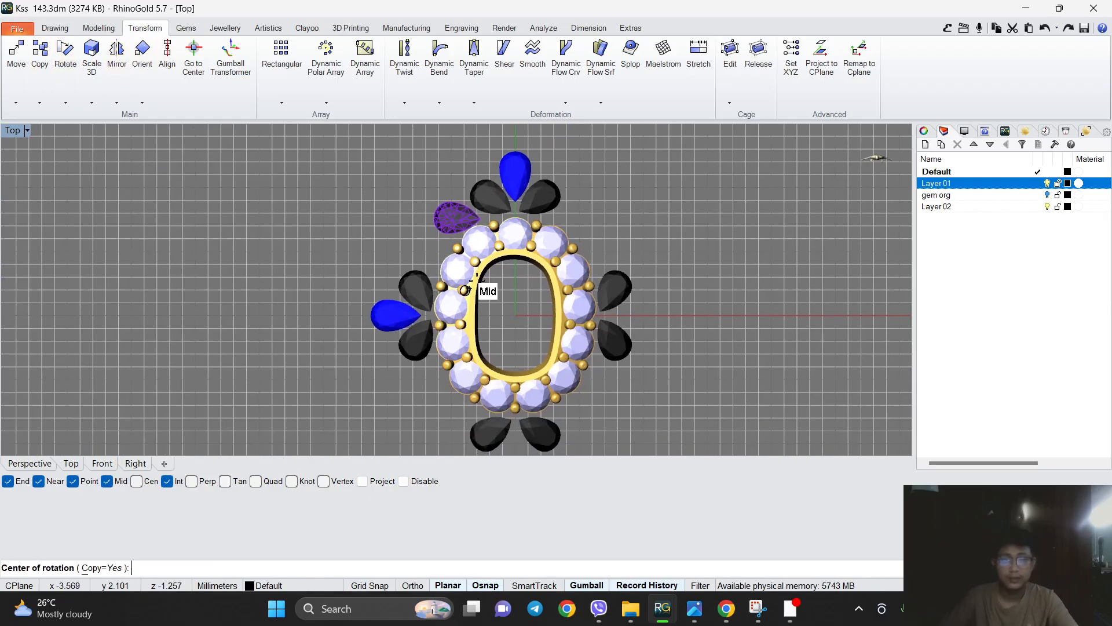
pyautogui.click(515, 315)
pyautogui.click(515, 133)
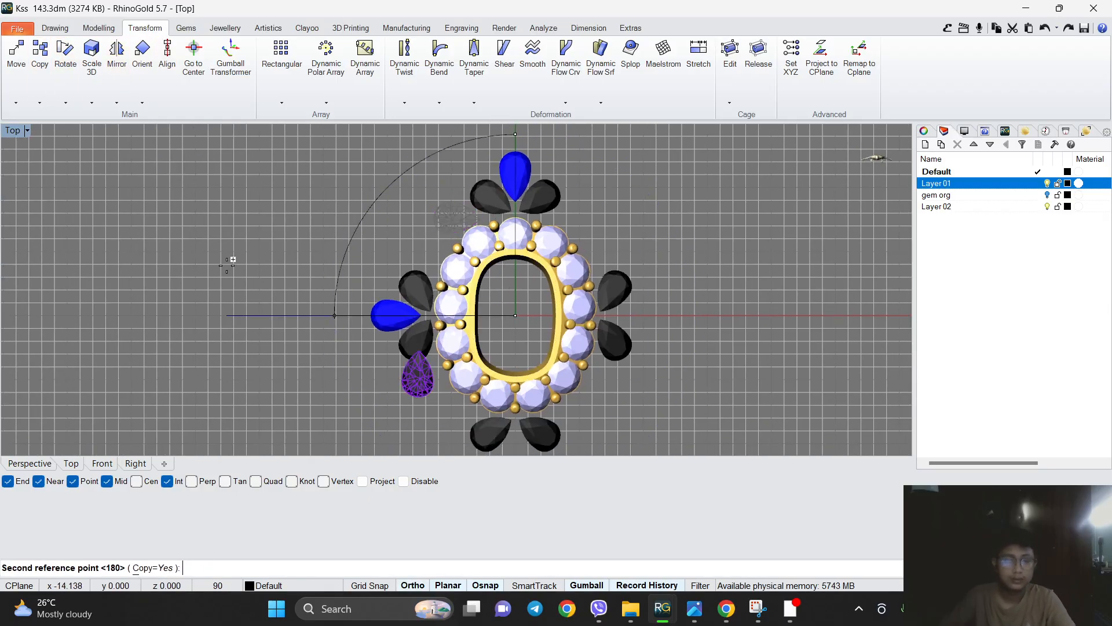
# Place a copy of the lower-left black pear gem rotated 90 degrees about the origin, beside the upper-left halo.
pyautogui.click(238, 263)
pyautogui.rightClick(239, 265)
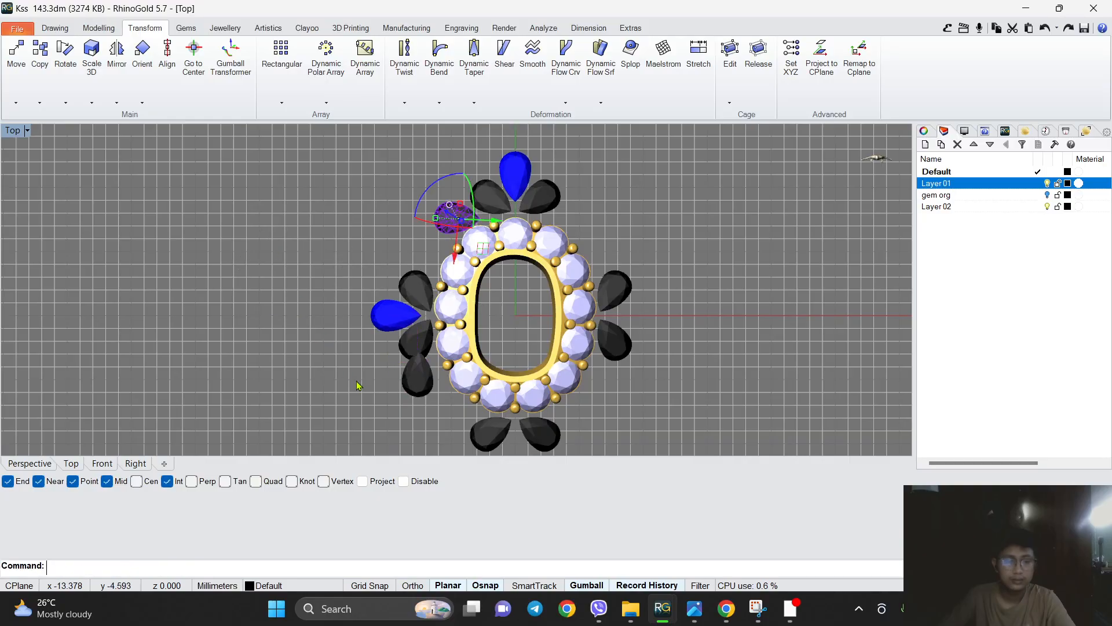
pyautogui.scroll(6, 365, 385)
# Rotate and nudge the lower-left black pear gem so that its tip points between the halo stones.
pyautogui.click(439, 377)
pyautogui.moveTo(439, 375); pyautogui.dragTo(442, 324, button='right')
pyautogui.scroll(4, 475, 316)
pyautogui.moveTo(490, 303); pyautogui.dragTo(534, 314)
pyautogui.moveTo(485, 368); pyautogui.dragTo(481, 367)
pyautogui.moveTo(538, 312); pyautogui.dragTo(535, 303)
pyautogui.scroll(-4, 535, 303)
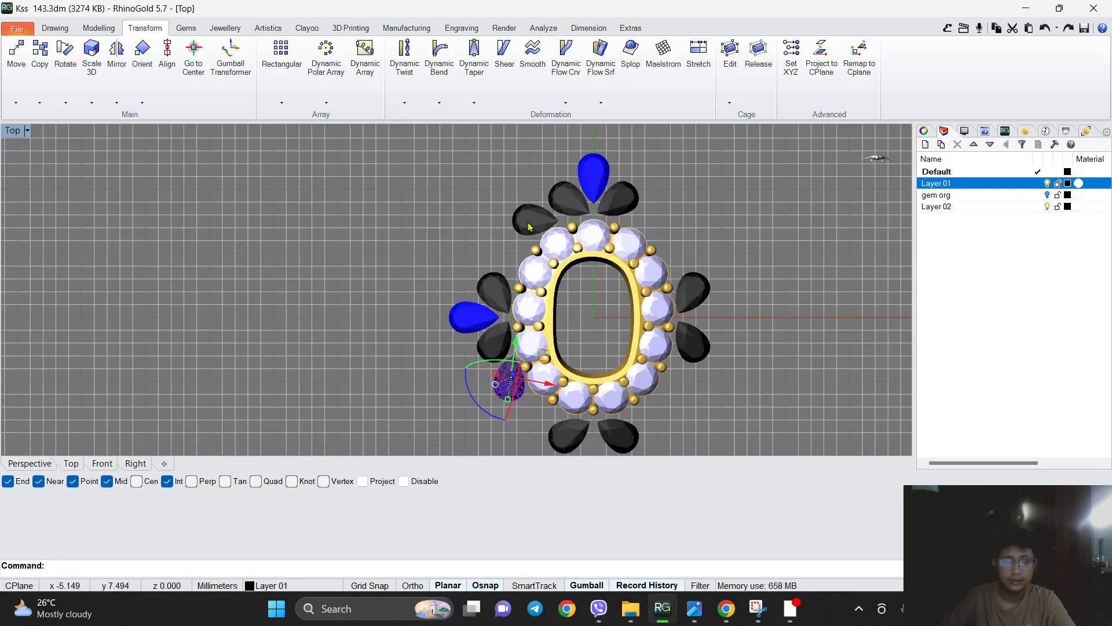
# Mirror the new upper-left black pear gem across the vertical axis to the upper-right side.
pyautogui.click(528, 222)
pyautogui.scroll(4, 505, 402)
pyautogui.scroll(-4, 506, 383)
pyautogui.moveTo(531, 328); pyautogui.dragTo(448, 270, button='right')
pyautogui.click(120, 106)
pyautogui.click(140, 143)
# Mirror the lower-left black pear gem across the horizontal axis to the upper part of the left side.
pyautogui.scroll(2, 454, 285)
pyautogui.click(459, 315)
pyautogui.click(117, 104)
pyautogui.click(139, 139)
pyautogui.scroll(-2, 347, 206)
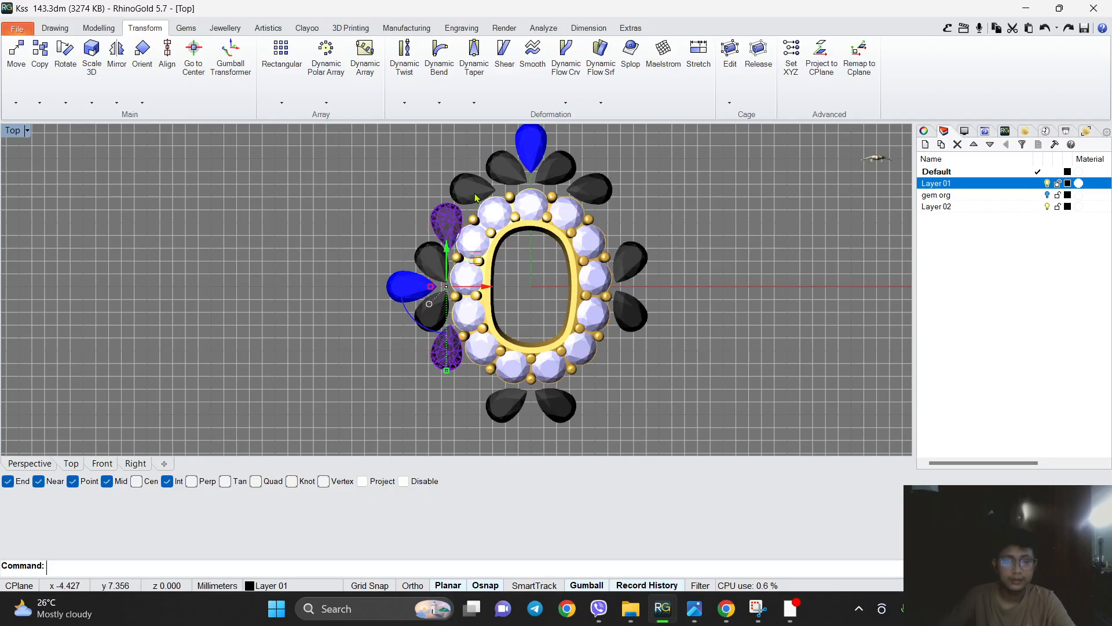
# Copy-rotate the four newly placed black pear gems 180 degrees about the origin to complete the black pear ring.
pyautogui.keyDown('shift'); pyautogui.click(595, 187); pyautogui.keyUp('shift')
pyautogui.scroll(-1, 595, 187)
pyautogui.click(73, 62)
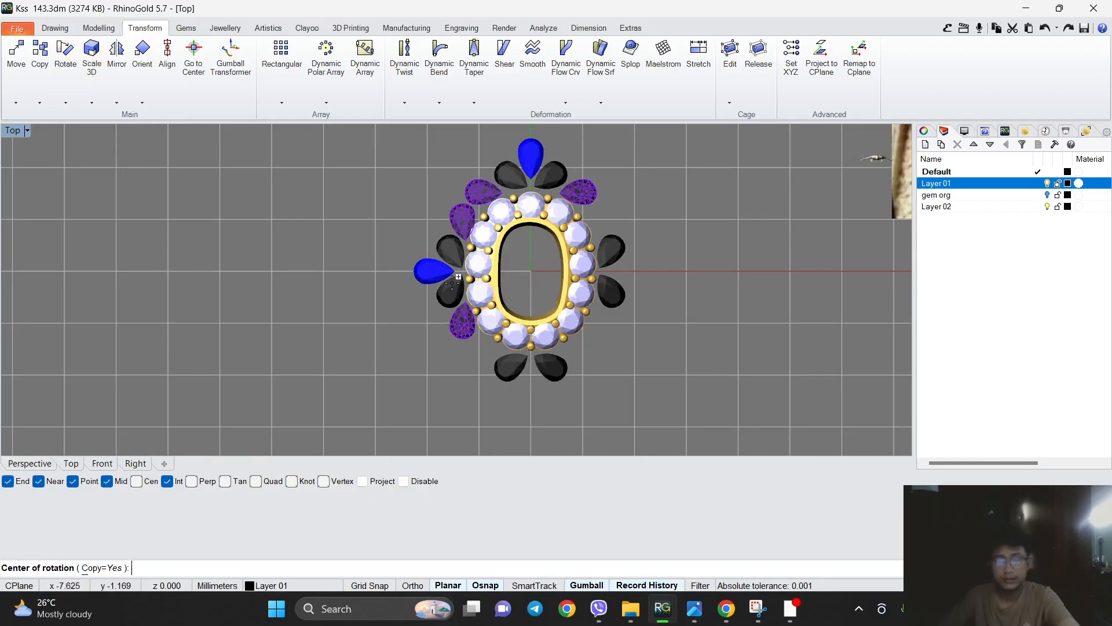
pyautogui.write('0')
pyautogui.press('Return')
pyautogui.click(516, 161)
pyautogui.press('F8')
pyautogui.scroll(-2, 502, 325)
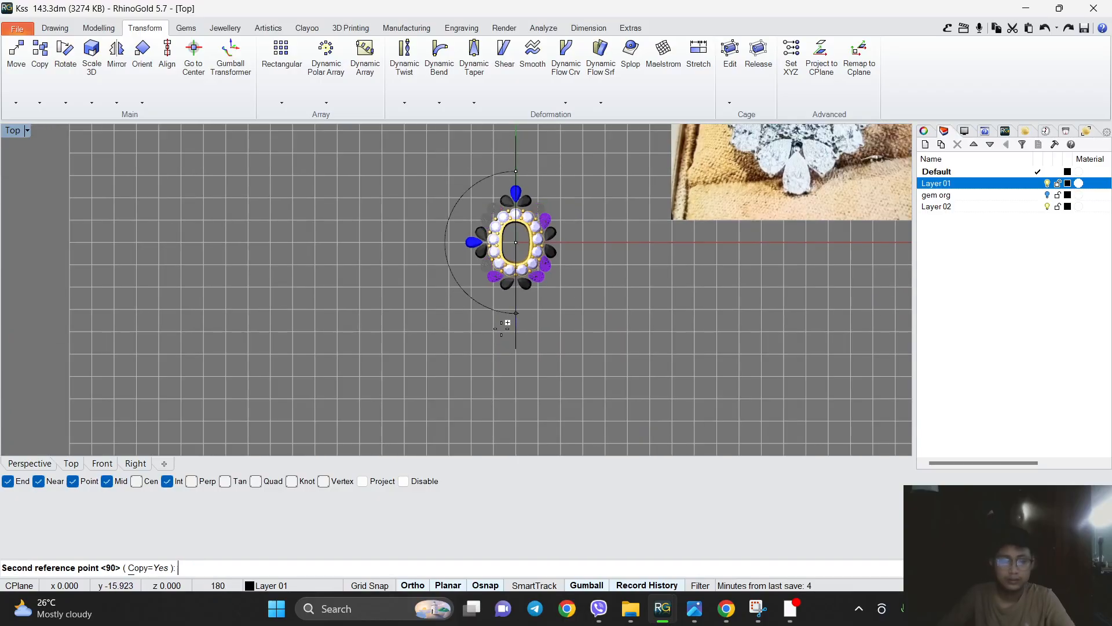
pyautogui.click(575, 221)
pyautogui.press('Return')
# Copy-rotate the top and left blue pear gems 180 degrees about the centre to fill the bottom and right ends.
pyautogui.scroll(3, 521, 197)
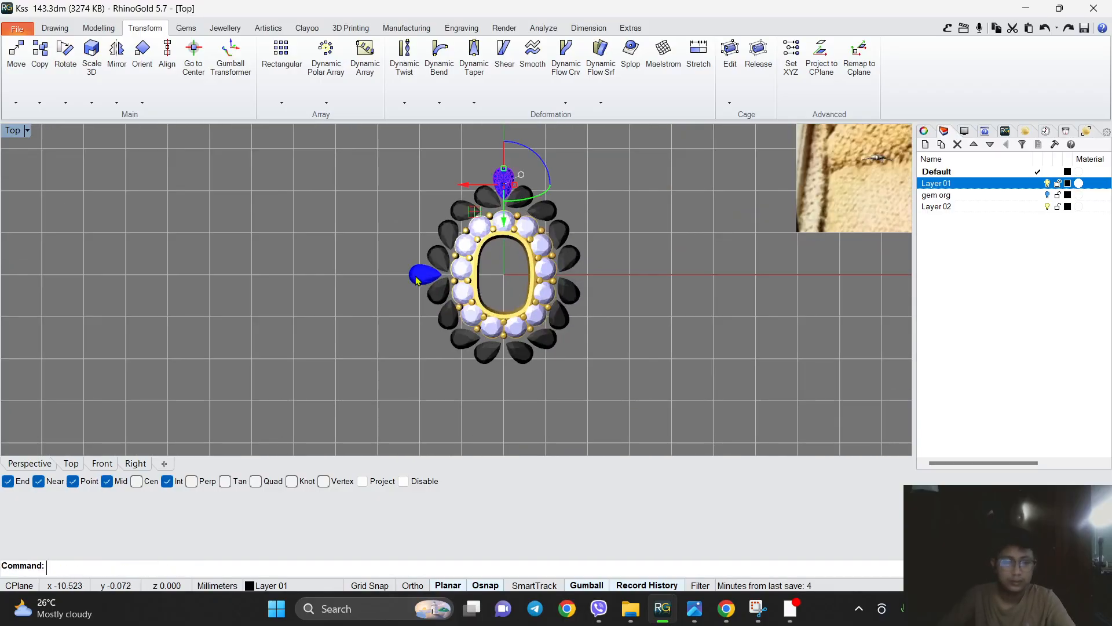
pyautogui.press('Return')
pyautogui.click(504, 142)
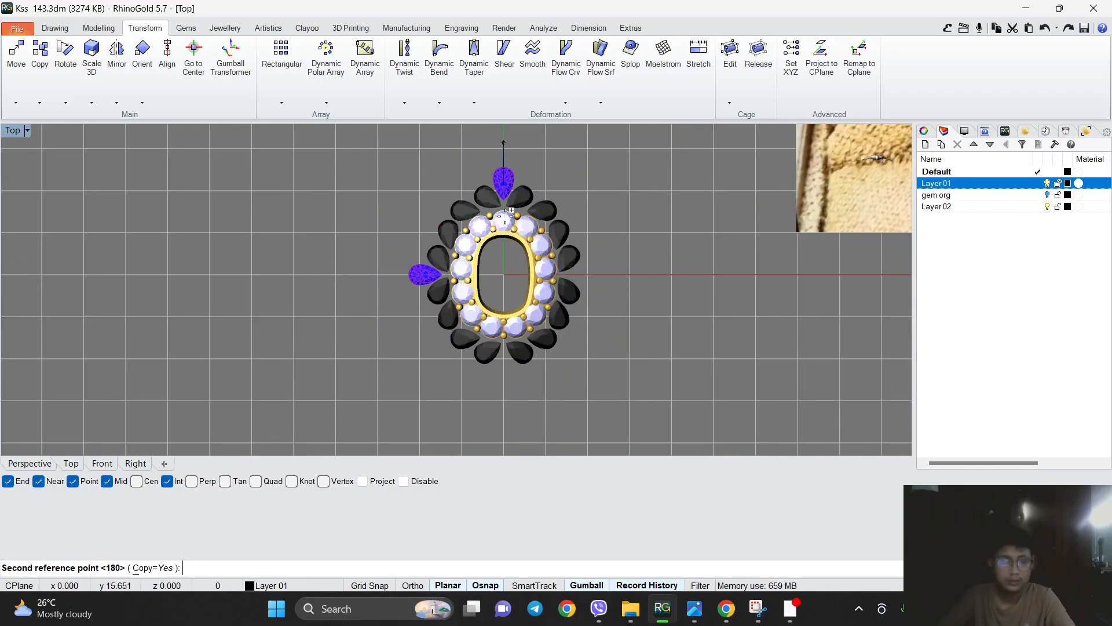
pyautogui.click(525, 410)
pyautogui.click(618, 248)
pyautogui.press('Return')
pyautogui.scroll(-2, 618, 266)
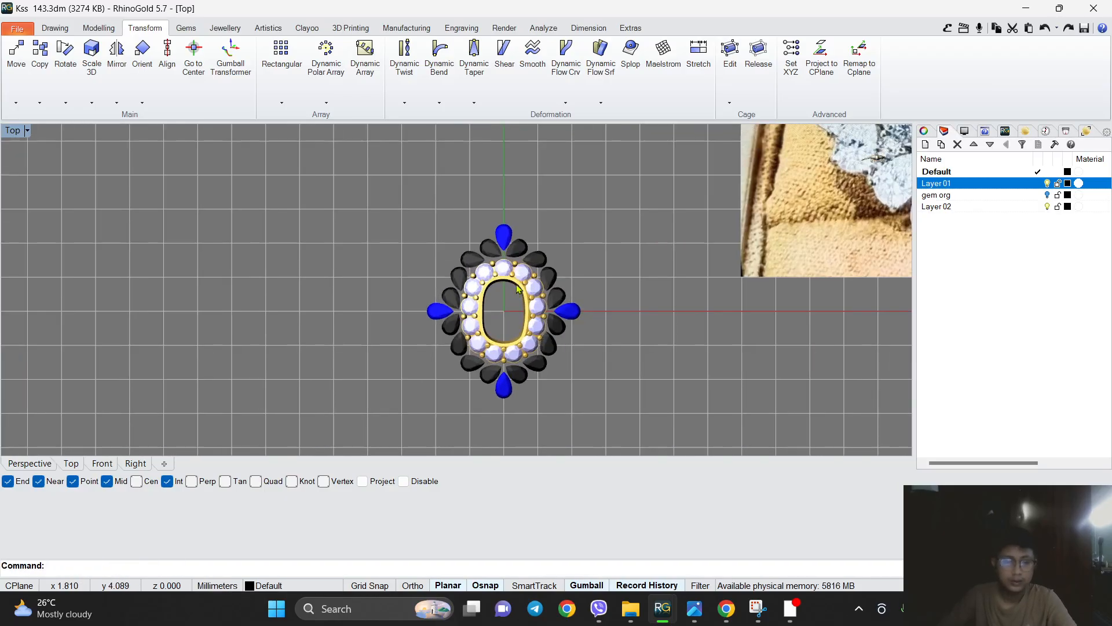
# Place a copy of the small yellow round gem in the gap between the two upper-left black pears and the halo.
pyautogui.scroll(5, 468, 265)
pyautogui.scroll(1, 466, 262)
pyautogui.scroll(-8, 432, 285)
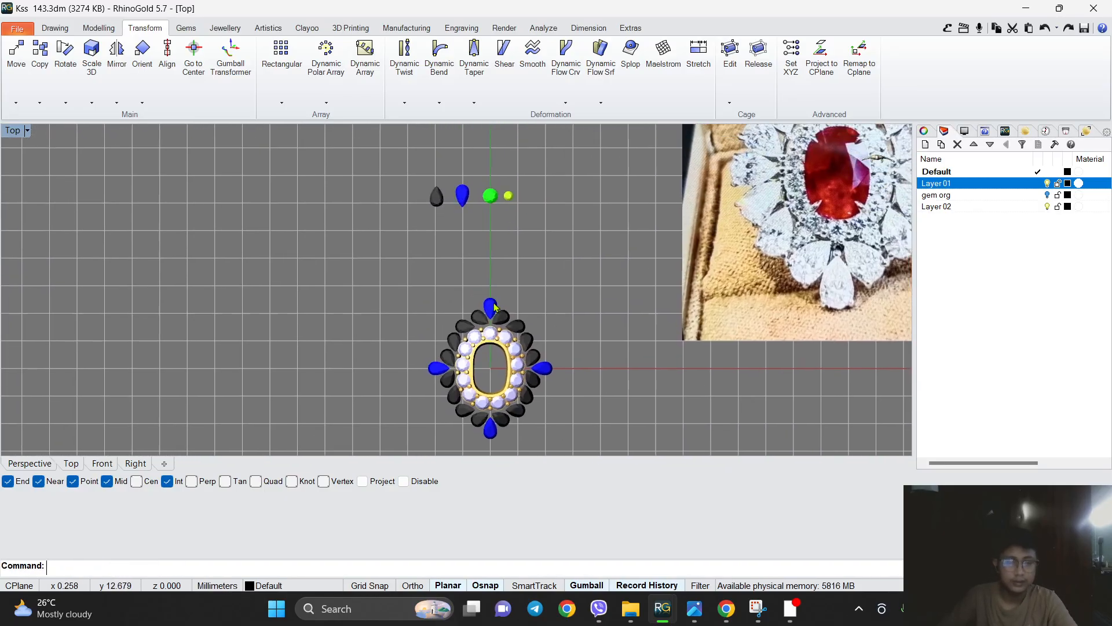
pyautogui.scroll(6, 502, 159)
pyautogui.click(508, 222)
pyautogui.moveTo(508, 226); pyautogui.dragTo(483, 418)
pyautogui.scroll(5, 492, 371)
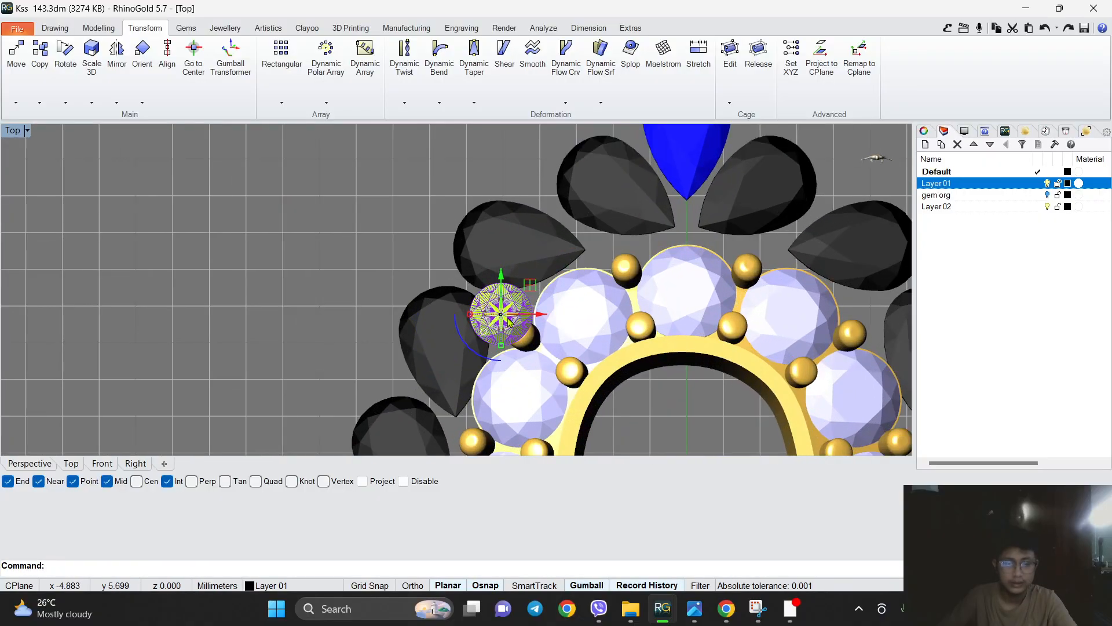
# Nudge the black pear gem above the small yellow gem to make room for it.
pyautogui.click(510, 247)
pyautogui.moveTo(529, 284); pyautogui.dragTo(537, 278)
pyautogui.scroll(2, 503, 284)
pyautogui.scroll(-8, 537, 279)
# Mirror the small yellow round gem across both axes so that each of the four corners has one.
pyautogui.moveTo(526, 304); pyautogui.dragTo(542, 149, button='right')
pyautogui.scroll(-6, 501, 427)
pyautogui.moveTo(502, 427); pyautogui.dragTo(498, 355, button='right')
pyautogui.click(498, 355)
pyautogui.scroll(4, 533, 236)
pyautogui.moveTo(533, 236); pyautogui.dragTo(513, 300, button='right')
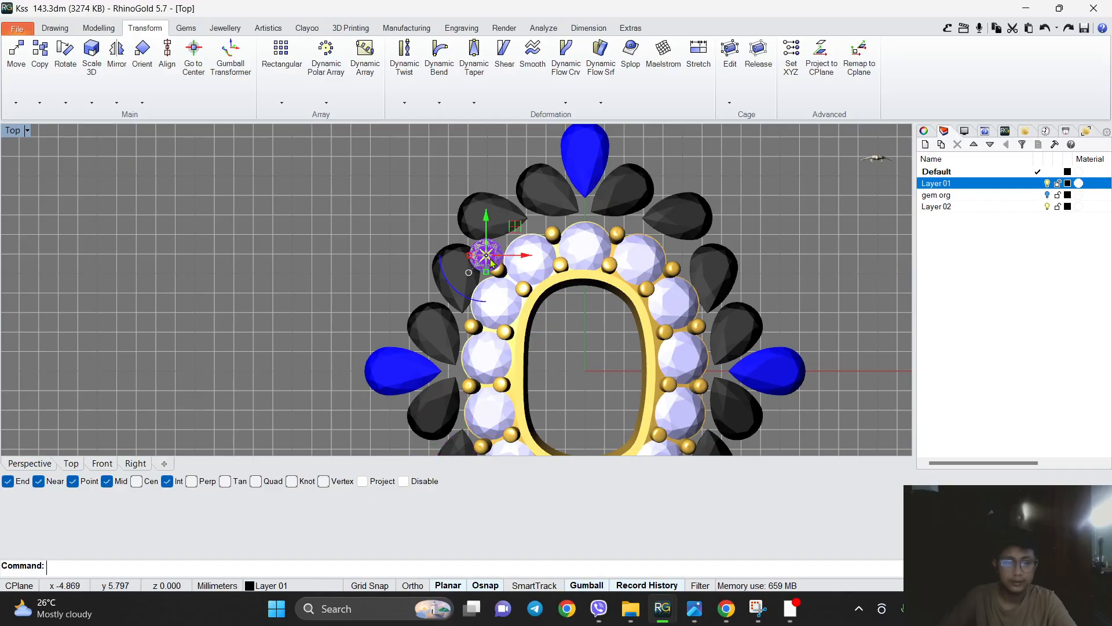
pyautogui.click(118, 103)
pyautogui.click(124, 165)
pyautogui.scroll(-4, 463, 244)
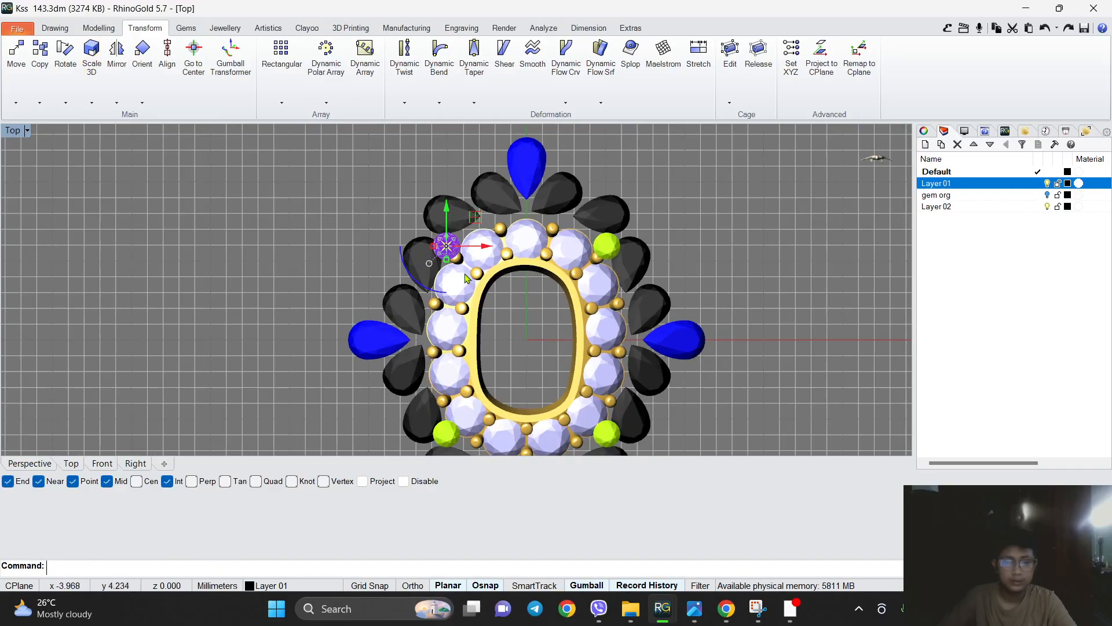
# Rotate the upper-left black pear gem slightly so that it clears the small yellow gem.
pyautogui.scroll(3, 497, 182)
pyautogui.scroll(5, 497, 181)
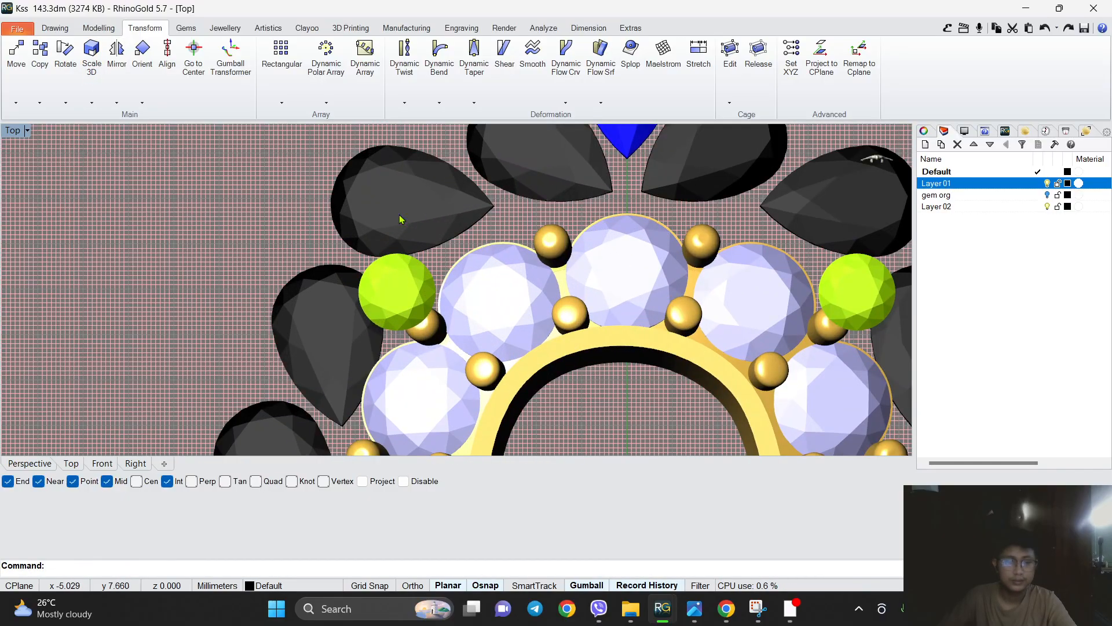
pyautogui.click(407, 216)
pyautogui.scroll(1, 409, 218)
pyautogui.moveTo(396, 192); pyautogui.dragTo(383, 236)
# Rotate the lower-left black pear gem about 11.5 degrees and nudge it clear of the neighbouring yellow gem.
pyautogui.scroll(-5, 383, 235)
pyautogui.scroll(4, 406, 267)
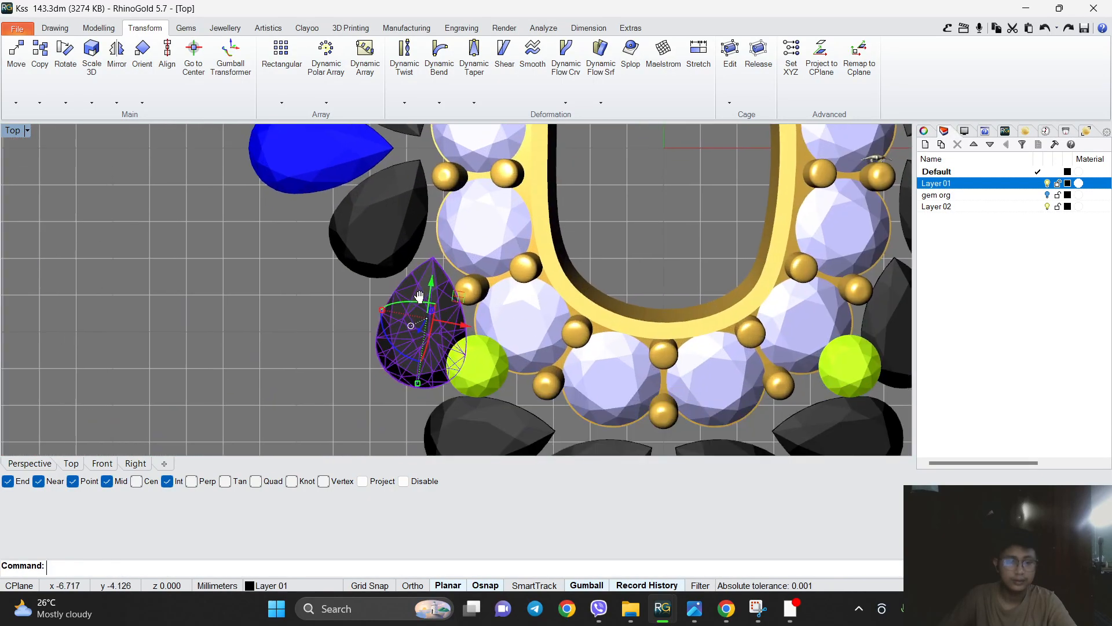
pyautogui.scroll(2, 413, 307)
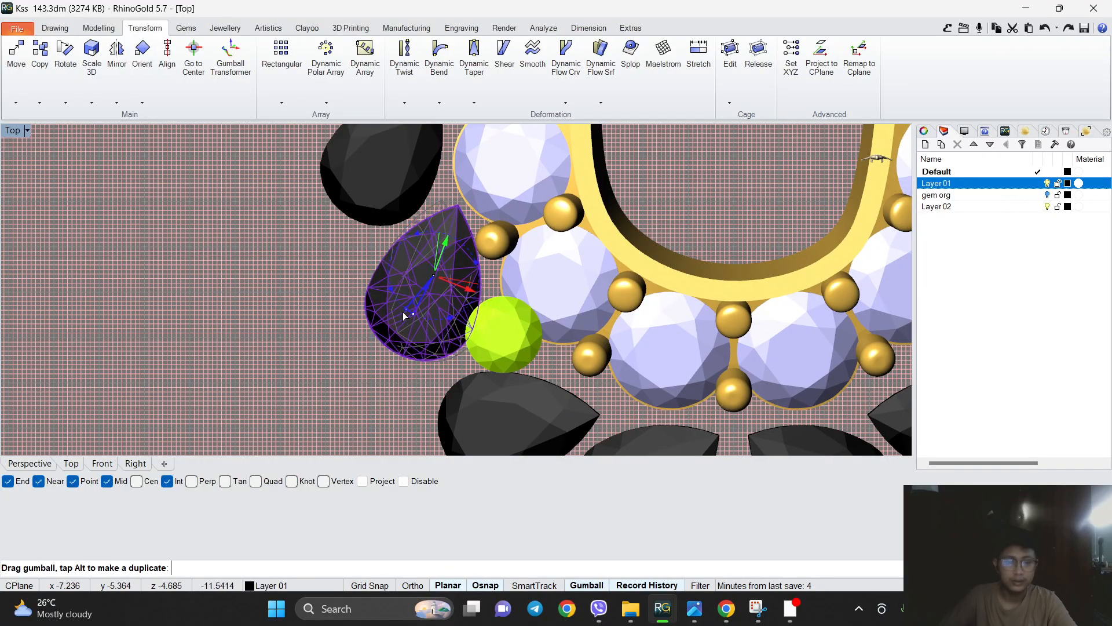
pyautogui.moveTo(459, 268); pyautogui.dragTo(458, 271)
# Examine the upper-left small yellow gem and its neighbouring pears in the perspective view.
pyautogui.scroll(-7, 432, 347)
pyautogui.moveTo(429, 150); pyautogui.dragTo(395, 280, button='right')
pyautogui.scroll(5, 395, 280)
pyautogui.click(24, 468)
pyautogui.scroll(-5, 428, 350)
pyautogui.moveTo(472, 286); pyautogui.dragTo(553, 232, button='right')
pyautogui.scroll(2, 553, 232)
pyautogui.moveTo(599, 183); pyautogui.dragTo(524, 301)
pyautogui.scroll(-2, 579, 273)
pyautogui.scroll(6, 510, 249)
pyautogui.moveTo(524, 301); pyautogui.dragTo(68, 500, button='right')
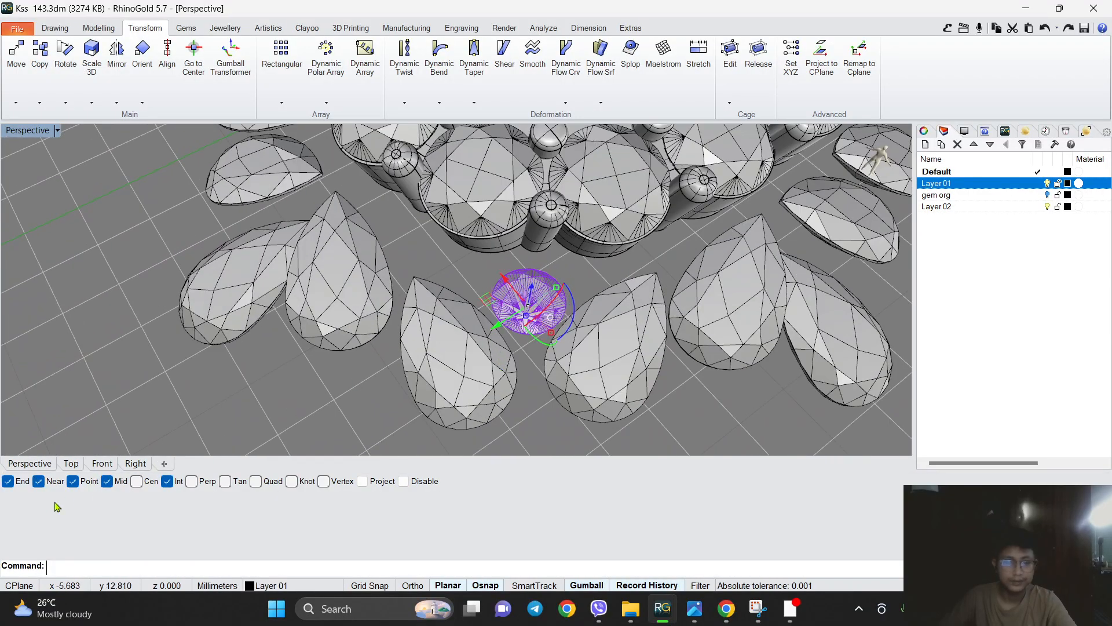
# Rotate the upper-left small yellow gem in plan to align it diagonally with the halo, and adjust its tilt in perspective.
pyautogui.click(71, 463)
pyautogui.scroll(3, 366, 342)
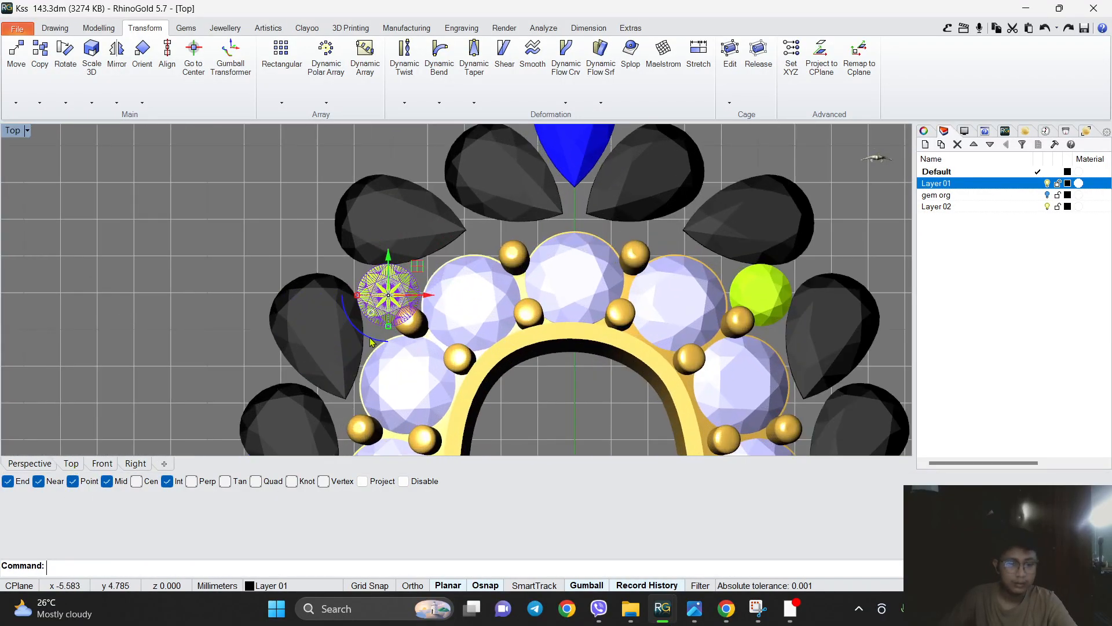
pyautogui.moveTo(372, 342); pyautogui.dragTo(406, 348)
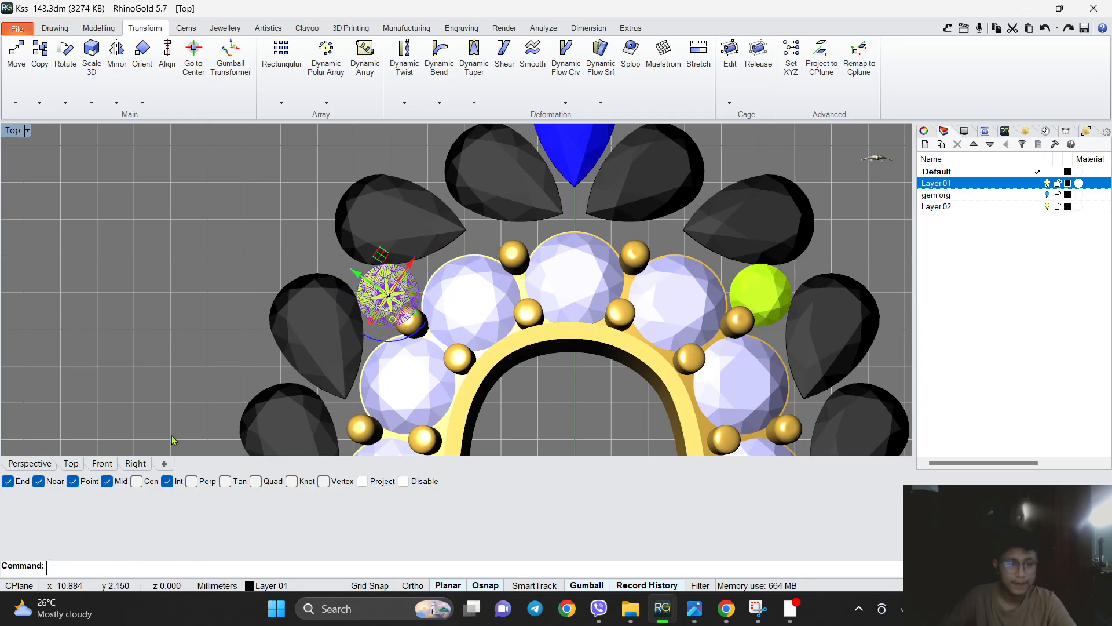
pyautogui.click(29, 464)
pyautogui.scroll(6, 478, 366)
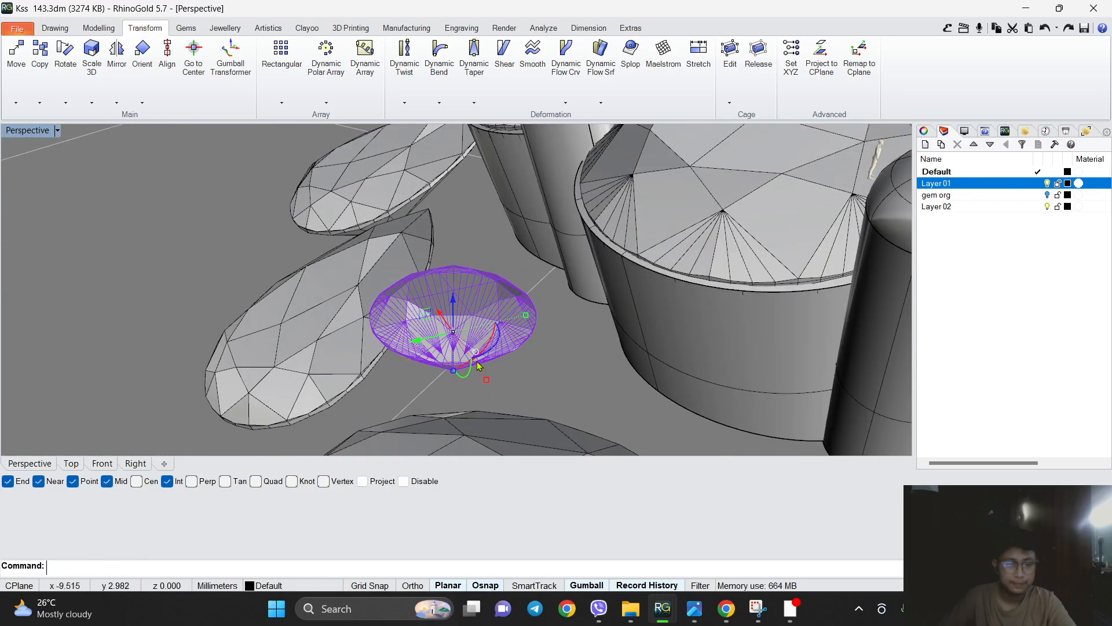
pyautogui.moveTo(491, 357); pyautogui.dragTo(461, 316, button='right')
pyautogui.moveTo(461, 316); pyautogui.dragTo(478, 307)
pyautogui.moveTo(477, 307); pyautogui.dragTo(325, 307, button='right')
pyautogui.scroll(-10, 445, 308)
# Adjust the height of the upper-left and lower-left black pear gems next to the small yellow gems.
pyautogui.click(71, 463)
pyautogui.scroll(5, 419, 225)
pyautogui.scroll(-2, 398, 366)
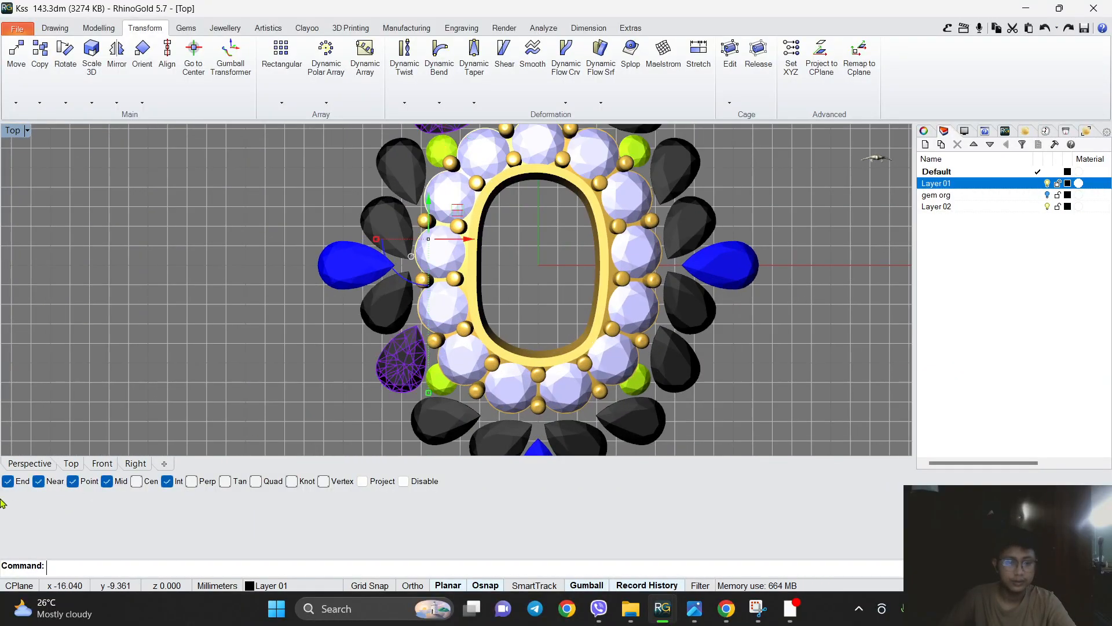
pyautogui.click(49, 467)
pyautogui.scroll(8, 449, 271)
pyautogui.moveTo(393, 296)
pyautogui.mouseDown(button='right')
pyautogui.moveTo(449, 271)
pyautogui.moveTo(413, 298)
pyautogui.mouseUp(button='right')
pyautogui.scroll(3, 492, 292)
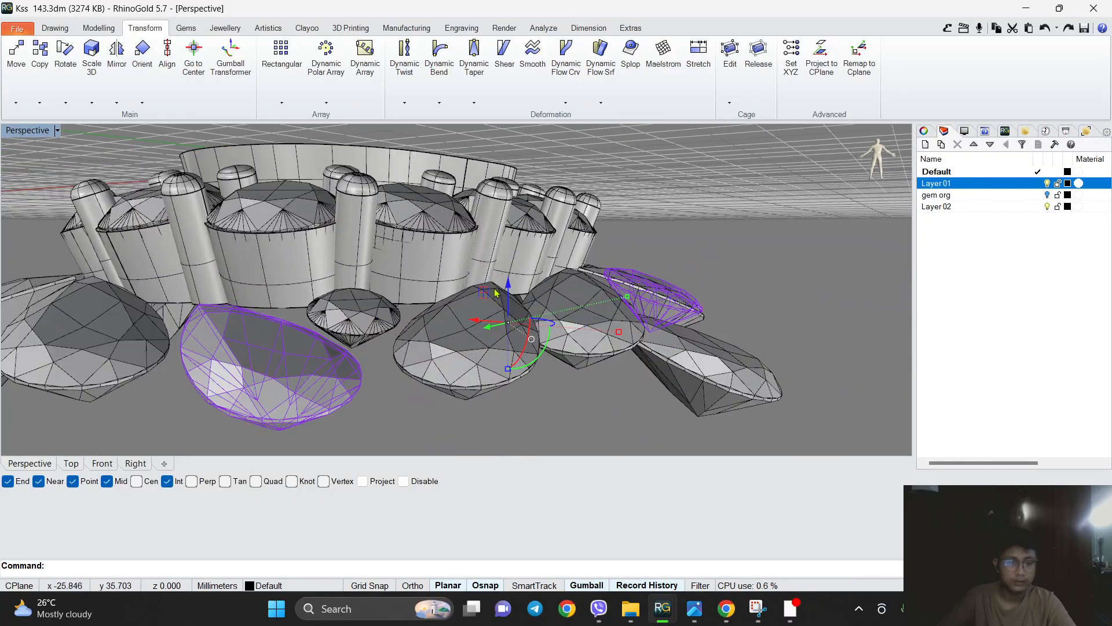
pyautogui.moveTo(513, 285); pyautogui.dragTo(513, 285)
# Deselect the pears and examine the height and spacing of the gem arrangement in the perspective view.
pyautogui.scroll(-6, 516, 278)
pyautogui.scroll(4, 591, 324)
pyautogui.moveTo(539, 266); pyautogui.dragTo(628, 400, button='right')
pyautogui.scroll(-4, 645, 360)
pyautogui.click(622, 400)
pyautogui.moveTo(517, 293); pyautogui.dragTo(474, 272, button='right')
pyautogui.scroll(-8, 551, 225)
pyautogui.moveTo(385, 249); pyautogui.dragTo(358, 298, button='right')
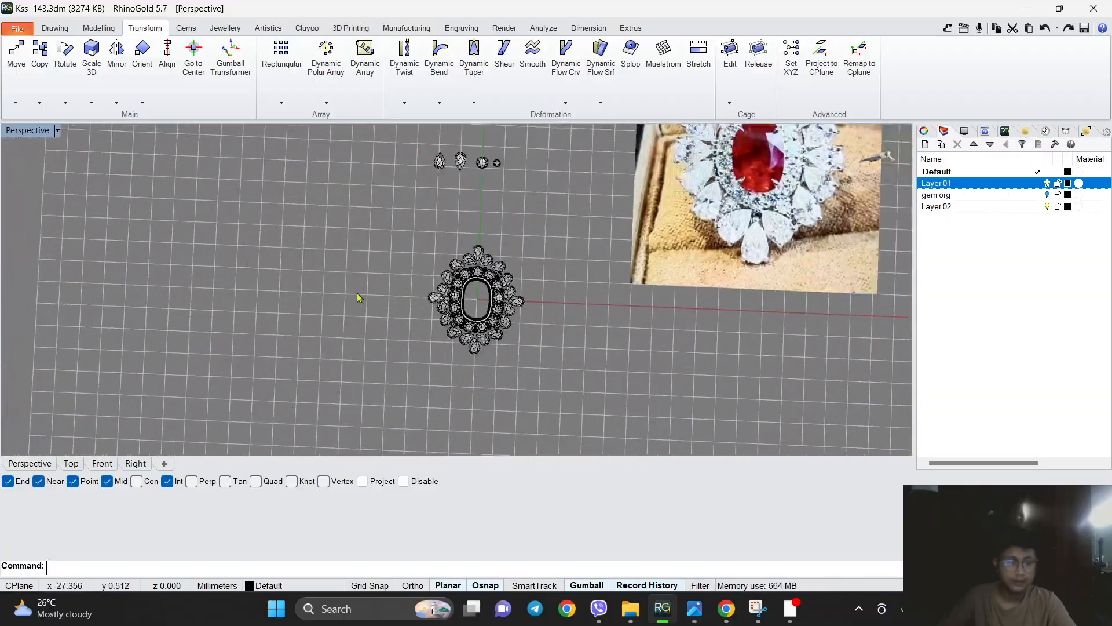
# Review the complete gem layout and the spare source gems in the top view.
pyautogui.click(73, 465)
pyautogui.scroll(-9, 443, 277)
pyautogui.moveTo(473, 216)
pyautogui.mouseDown(button='right')
pyautogui.moveTo(445, 272)
pyautogui.moveTo(464, 217)
pyautogui.mouseUp(button='right')
pyautogui.scroll(8, 445, 273)
pyautogui.scroll(-4, 465, 218)
pyautogui.moveTo(499, 281); pyautogui.dragTo(496, 259, button='right')
pyautogui.scroll(-2, 506, 258)
pyautogui.scroll(-6, 494, 260)
pyautogui.moveTo(523, 200); pyautogui.dragTo(514, 260, button='right')
pyautogui.scroll(2, 467, 209)
pyautogui.click(465, 206)
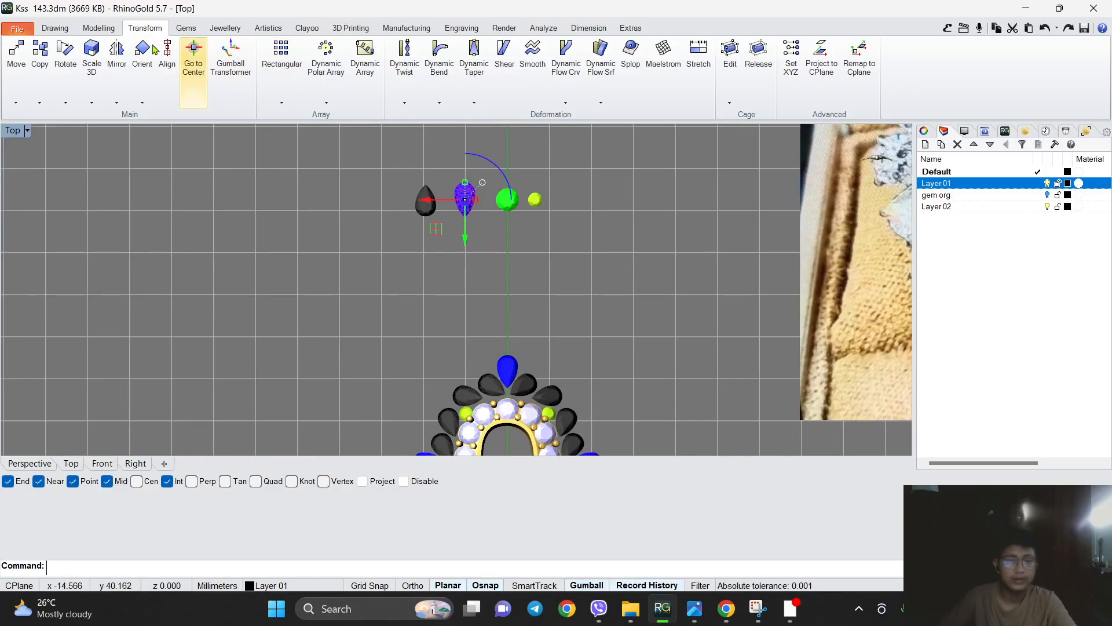
pyautogui.click(55, 28)
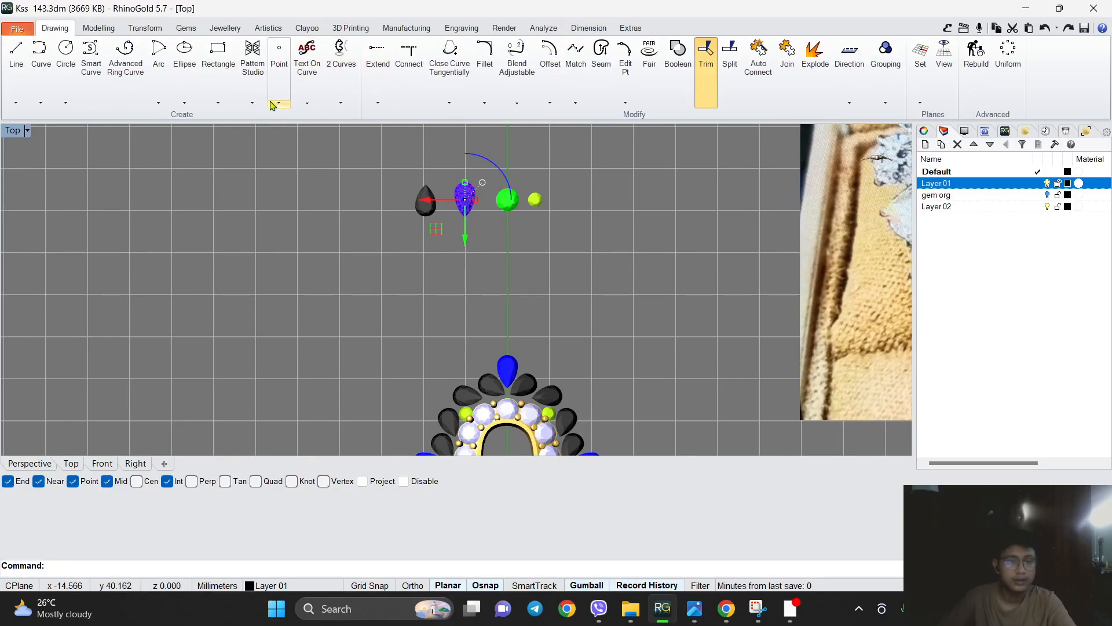
pyautogui.click(272, 104)
pyautogui.scroll(2, 355, 166)
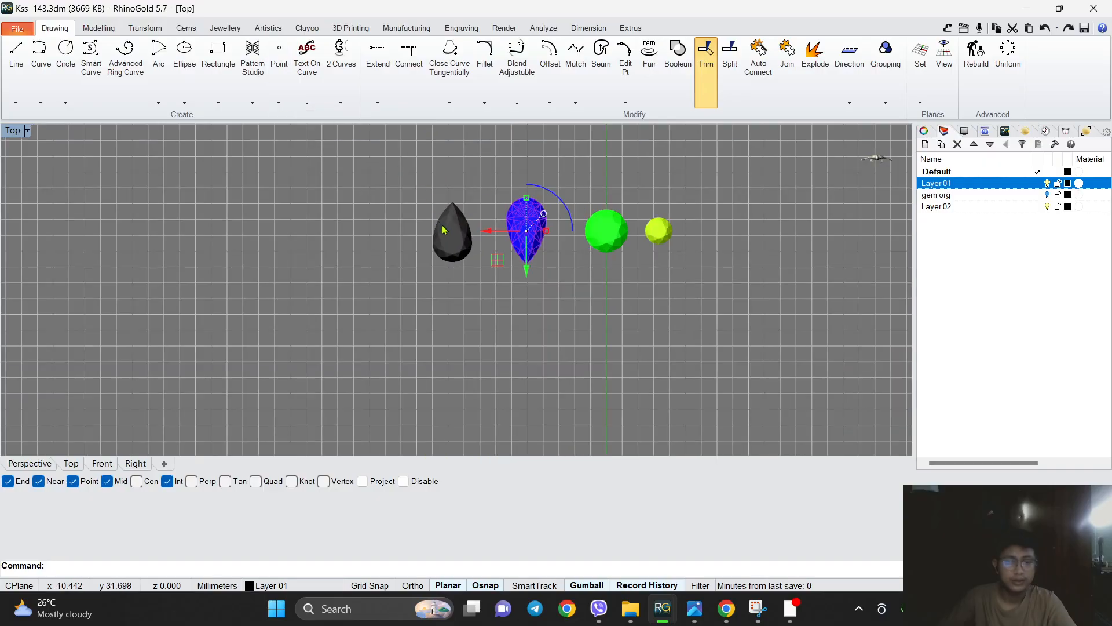
pyautogui.scroll(4, 475, 274)
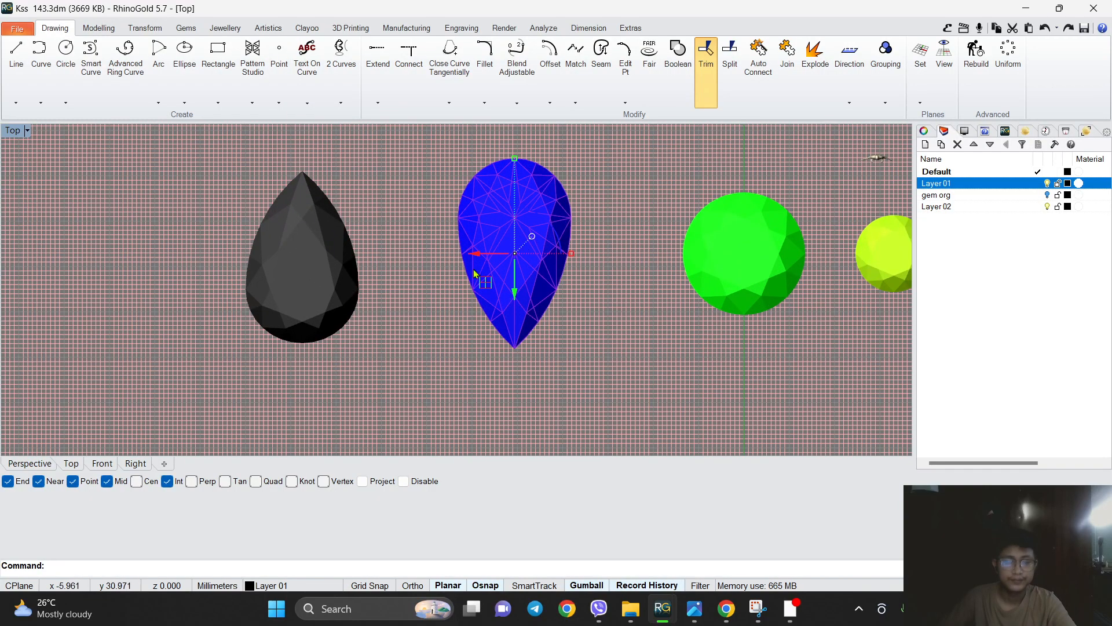
# Examine how the pear stones meet the halo in the reference ring photo.
pyautogui.scroll(-10, 464, 213)
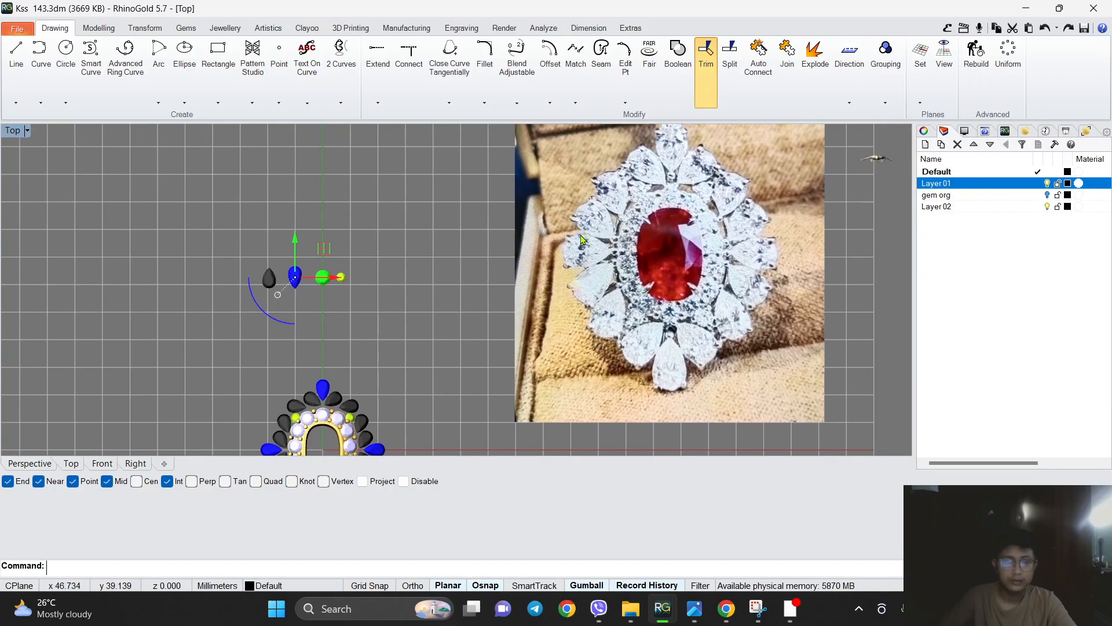
pyautogui.scroll(5, 653, 239)
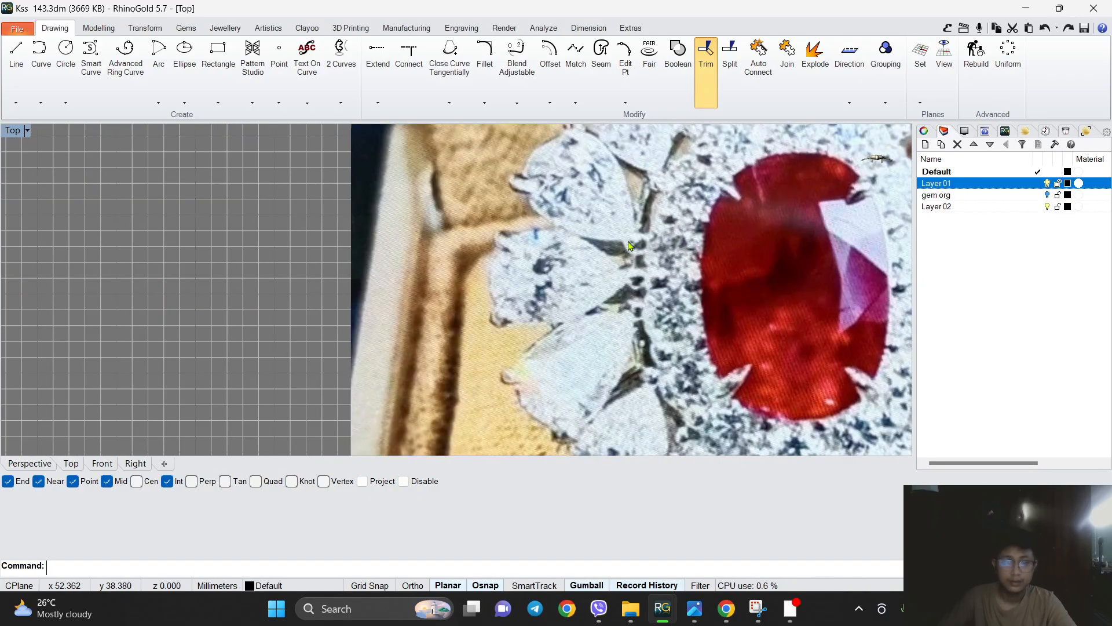
pyautogui.scroll(-5, 631, 246)
pyautogui.scroll(4, 629, 238)
pyautogui.scroll(-4, 627, 232)
pyautogui.scroll(3, 625, 224)
pyautogui.scroll(-4, 625, 225)
# Nudge the left blue pear gem slightly inward toward the halo.
pyautogui.scroll(6, 479, 320)
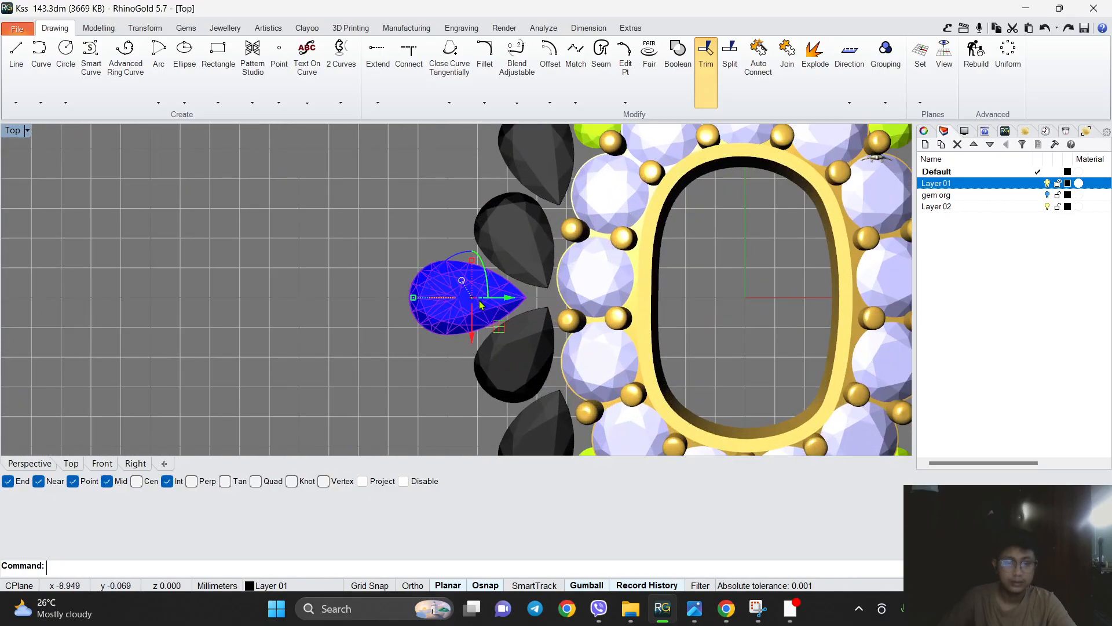
pyautogui.scroll(3, 480, 304)
pyautogui.moveTo(502, 299); pyautogui.dragTo(515, 301)
# Nudge the black pear gem just above the left blue pear slightly toward the halo.
pyautogui.click(566, 218)
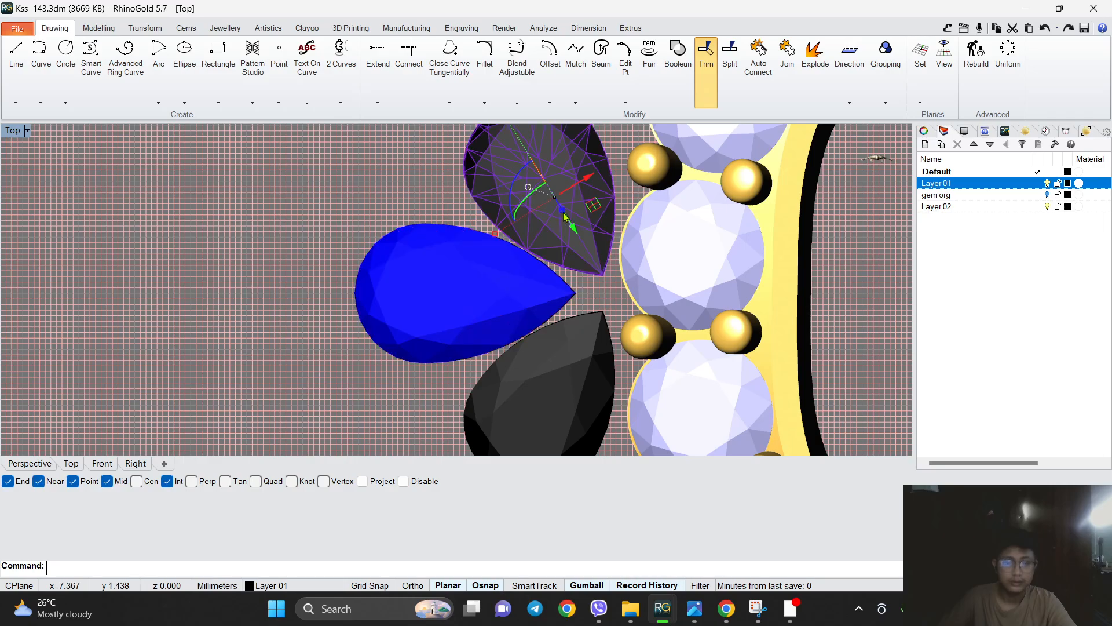
pyautogui.moveTo(572, 176); pyautogui.dragTo(556, 296, button='right')
pyautogui.scroll(-2, 533, 257)
pyautogui.scroll(2, 558, 295)
pyautogui.moveTo(570, 311); pyautogui.dragTo(575, 311)
pyautogui.scroll(-4, 553, 314)
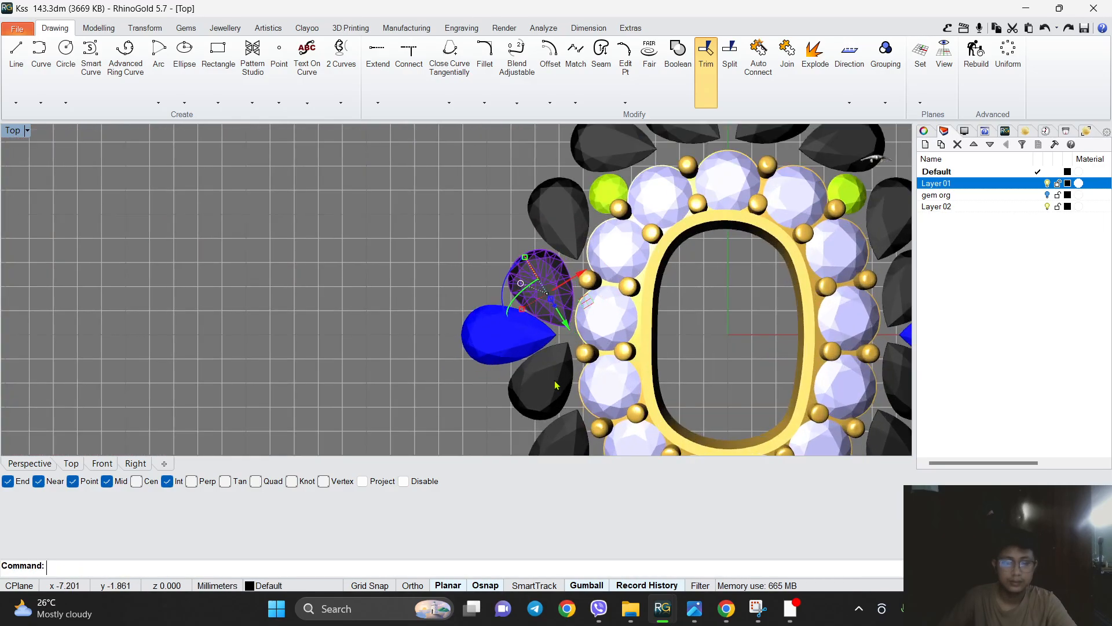
# Move the black pear gem just below the left blue pear about 0.07 mm toward the halo.
pyautogui.click(556, 382)
pyautogui.moveTo(554, 376); pyautogui.dragTo(554, 316, button='right')
pyautogui.scroll(3, 557, 313)
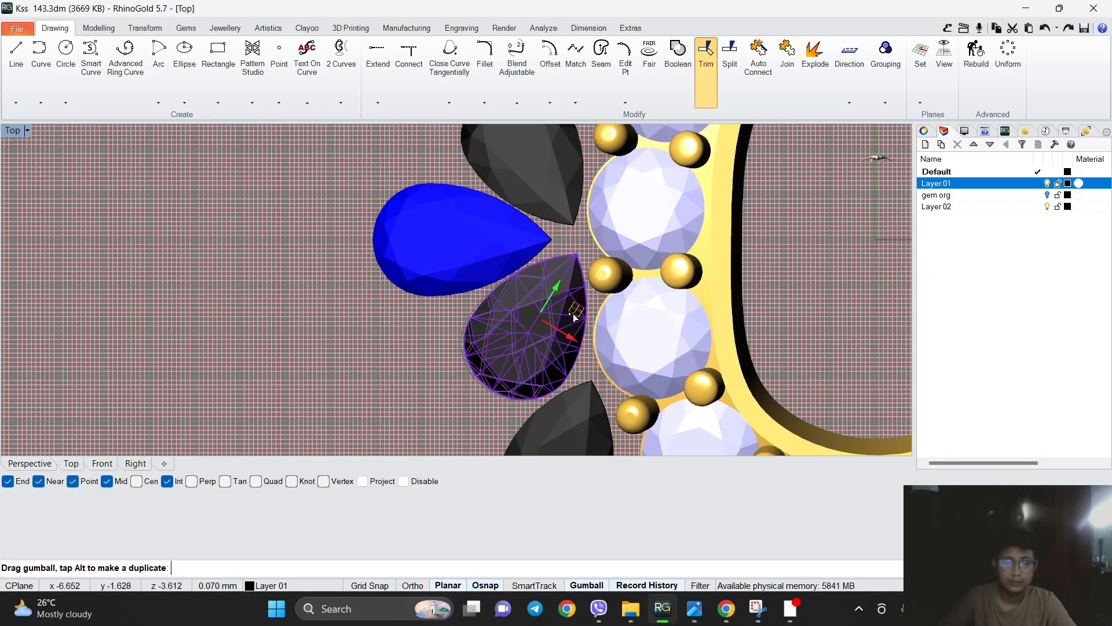
pyautogui.scroll(-4, 575, 319)
# Compare the whole gem layout with the reference photo and check the spacing around the left blue pear.
pyautogui.scroll(-8, 435, 219)
pyautogui.moveTo(586, 136); pyautogui.dragTo(502, 237, button='right')
pyautogui.scroll(-2, 503, 234)
pyautogui.scroll(-4, 490, 247)
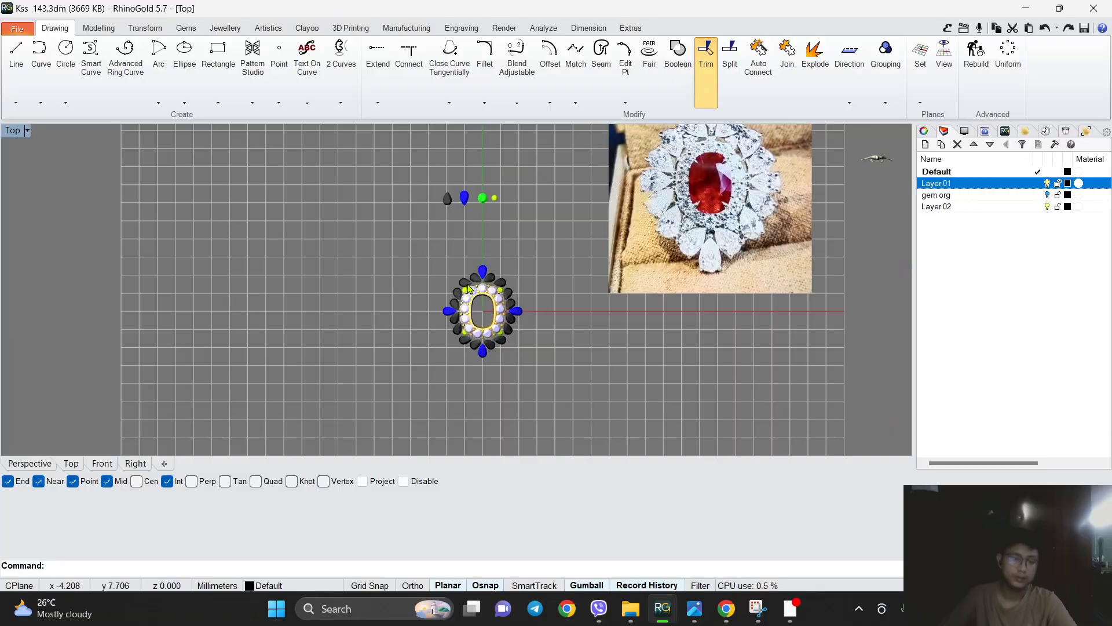
pyautogui.moveTo(590, 194); pyautogui.dragTo(579, 210, button='right')
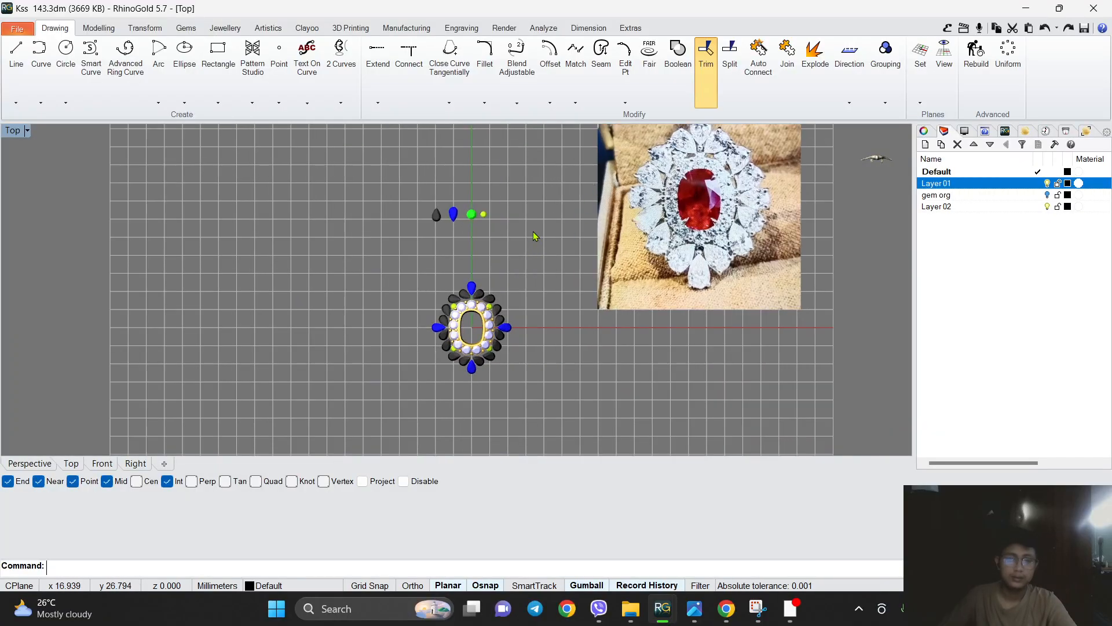
pyautogui.scroll(10, 485, 292)
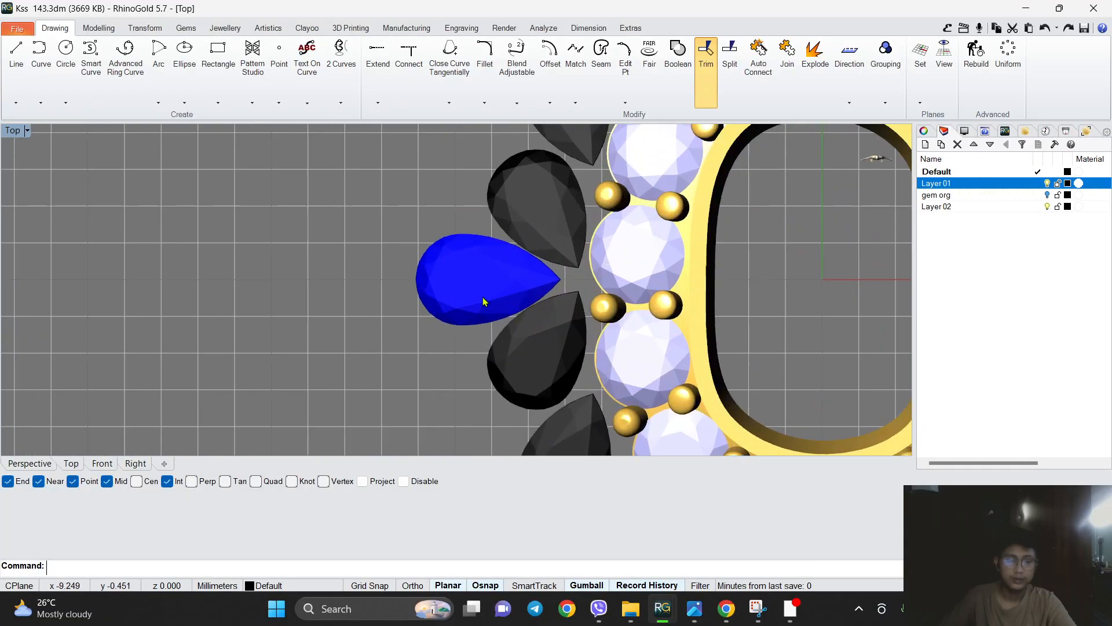
# Nudge the second black pear gem below the left blue pear slightly in the ring plane to even out its spacing.
pyautogui.scroll(-2, 574, 190)
pyautogui.moveTo(574, 190); pyautogui.dragTo(504, 365, button='right')
pyautogui.scroll(4, 517, 260)
pyautogui.click(492, 285)
pyautogui.moveTo(493, 286); pyautogui.dragTo(508, 239, button='right')
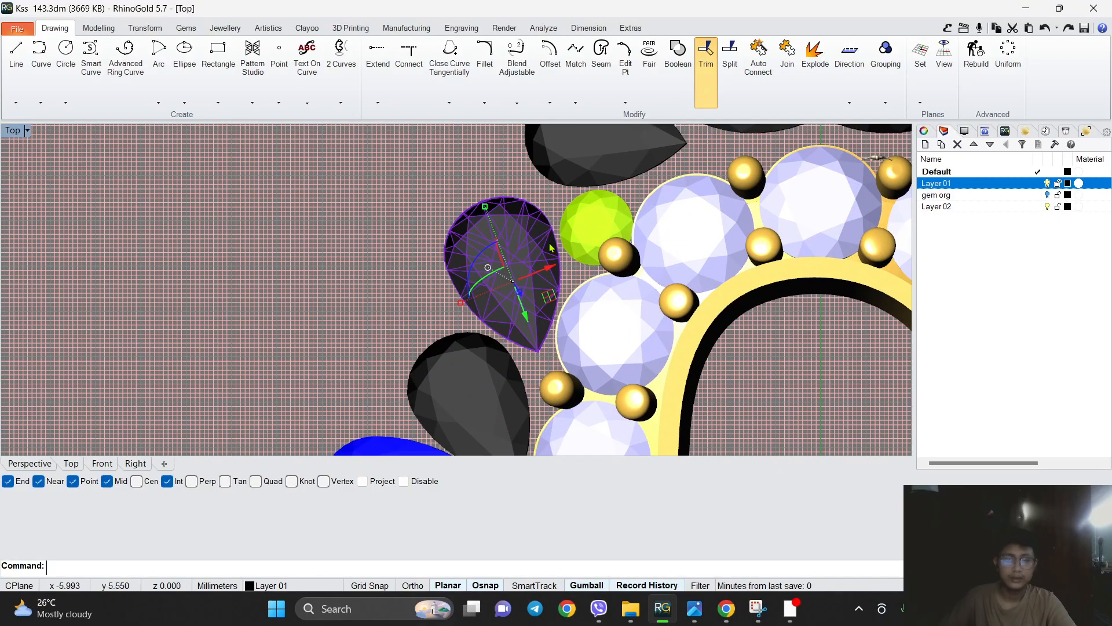
pyautogui.scroll(-6, 548, 302)
pyautogui.moveTo(521, 379); pyautogui.dragTo(549, 183, button='right')
pyautogui.click(511, 314)
pyautogui.moveTo(511, 315); pyautogui.dragTo(529, 255, button='right')
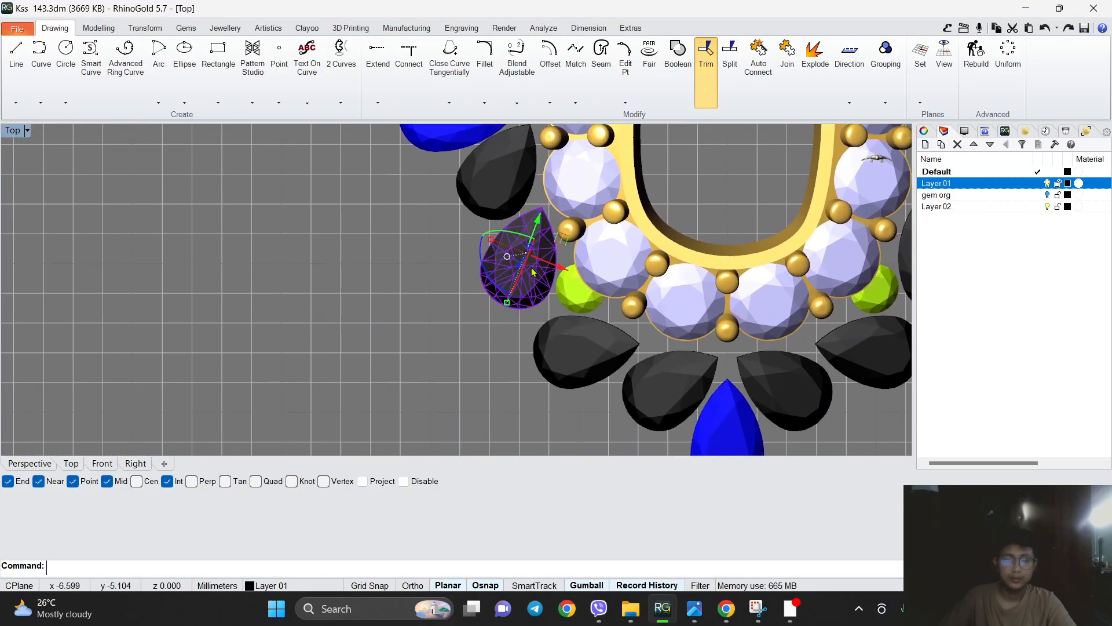
pyautogui.scroll(6, 528, 253)
pyautogui.moveTo(555, 244); pyautogui.dragTo(553, 253)
# Nudge the black pear gem just below the left blue pear slightly toward the halo.
pyautogui.scroll(-6, 554, 254)
pyautogui.moveTo(553, 255); pyautogui.dragTo(548, 293, button='right')
pyautogui.click(515, 230)
pyautogui.scroll(6, 513, 224)
pyautogui.moveTo(555, 222); pyautogui.dragTo(561, 234)
# Delete the black pear just above the left blue pear and the black pears flanking the right blue pear.
pyautogui.scroll(-6, 568, 232)
pyautogui.moveTo(576, 217); pyautogui.dragTo(472, 316, button='right')
pyautogui.click(450, 243)
pyautogui.moveTo(454, 245); pyautogui.dragTo(370, 263, button='right')
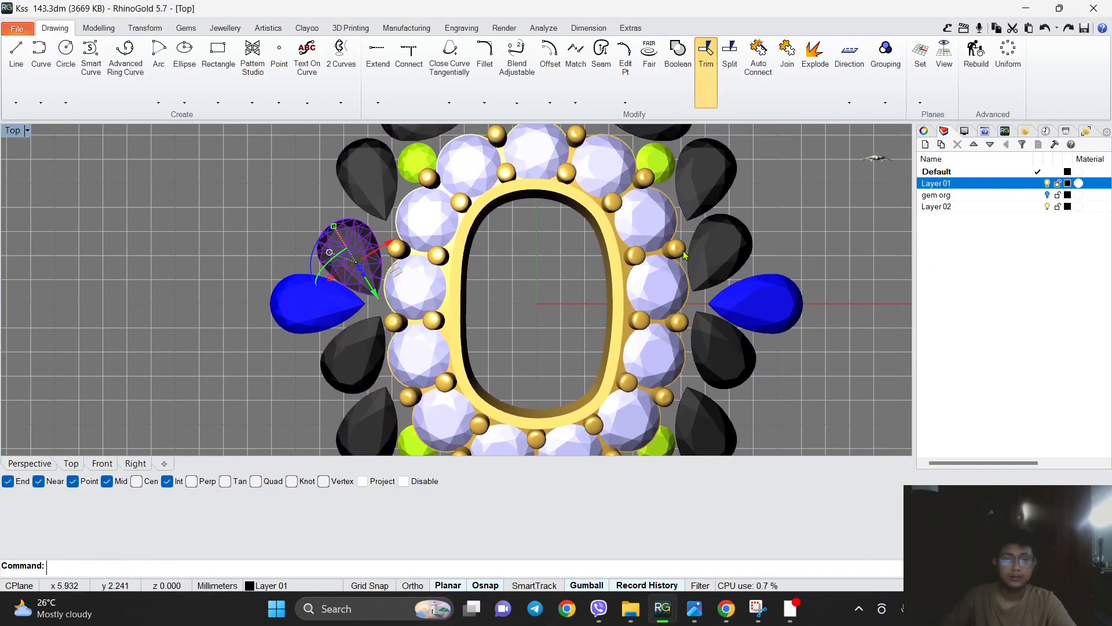
pyautogui.keyDown('shift'); pyautogui.click(744, 361); pyautogui.keyUp('shift')
pyautogui.moveTo(742, 359); pyautogui.dragTo(722, 342, button='right')
pyautogui.scroll(-4, 721, 340)
pyautogui.press('Delete')
# Mirror the black pear just below the left blue pear across both ring axes to replace the deleted pears.
pyautogui.scroll(6, 464, 340)
pyautogui.click(479, 340)
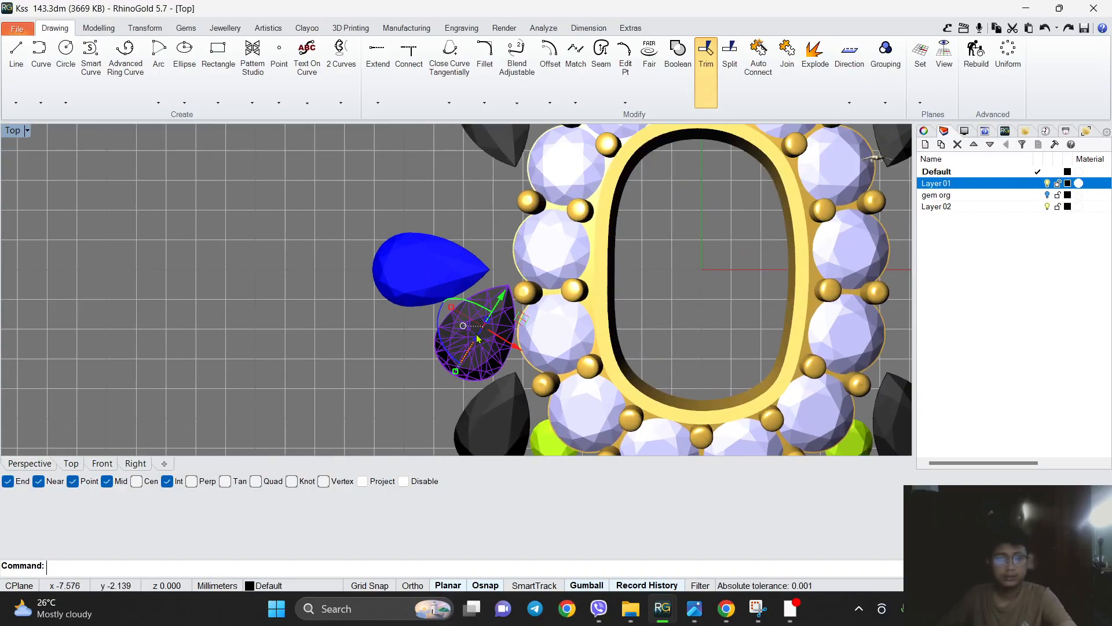
pyautogui.click(141, 30)
pyautogui.click(116, 104)
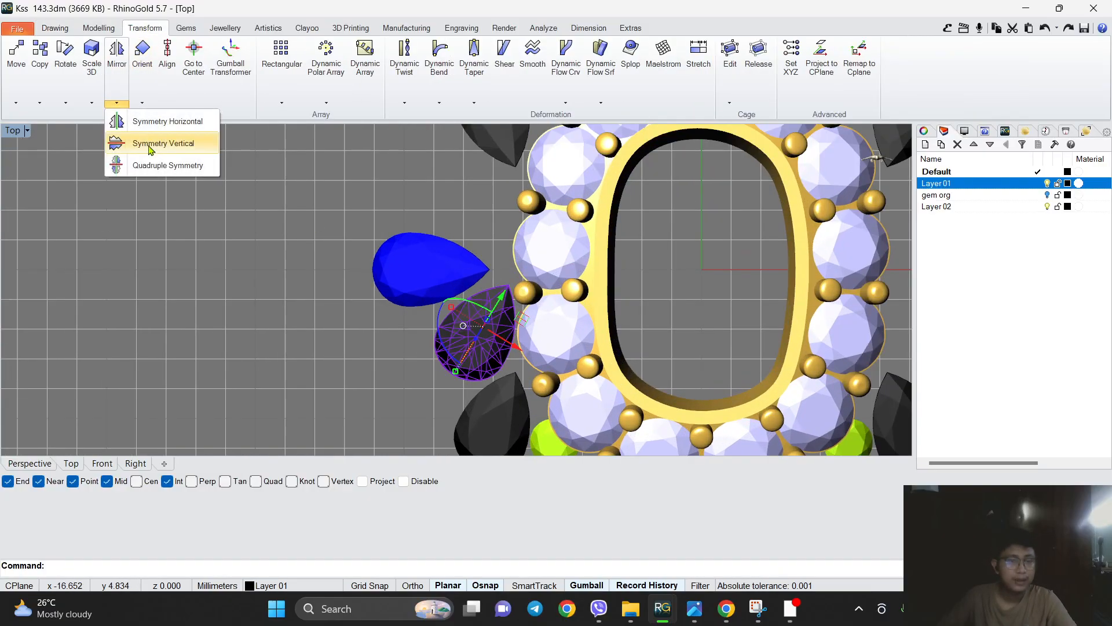
pyautogui.press('Escape')
# Move the left blue pear gem slightly closer to the halo and check the layout around it.
pyautogui.click(443, 281)
pyautogui.scroll(3, 464, 267)
pyautogui.moveTo(461, 273); pyautogui.dragTo(474, 272)
pyautogui.scroll(-7, 478, 255)
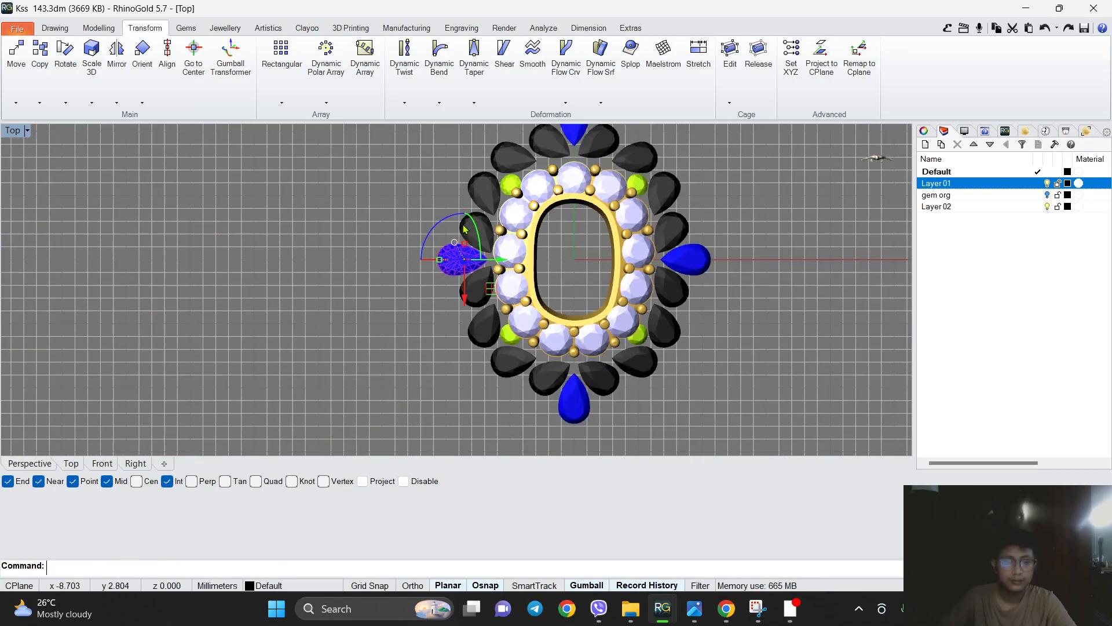
pyautogui.click(444, 205)
pyautogui.scroll(-4, 444, 205)
pyautogui.scroll(5, 443, 207)
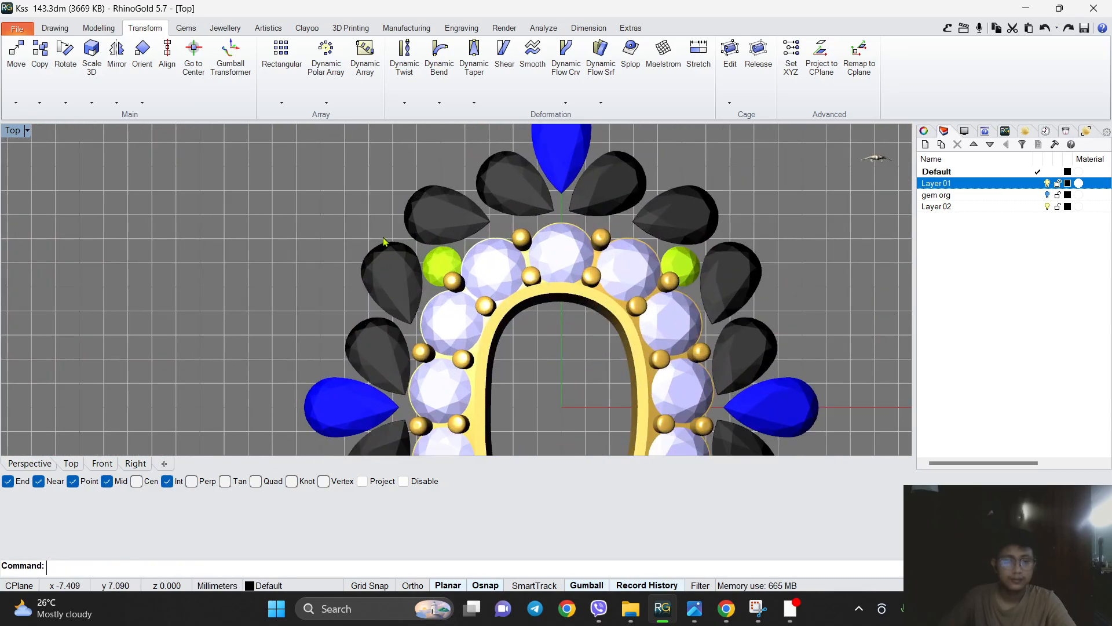
pyautogui.scroll(-3, 435, 220)
pyautogui.scroll(3, 486, 226)
# Move the black pear gem just above the upper-left small round gem about 0.07 mm toward the halo.
pyautogui.click(491, 230)
pyautogui.scroll(-10, 490, 228)
pyautogui.moveTo(559, 208); pyautogui.dragTo(398, 316, button='right')
pyautogui.moveTo(432, 174)
pyautogui.mouseDown(button='right')
pyautogui.moveTo(390, 273)
pyautogui.moveTo(449, 226)
pyautogui.mouseUp(button='right')
pyautogui.scroll(8, 458, 228)
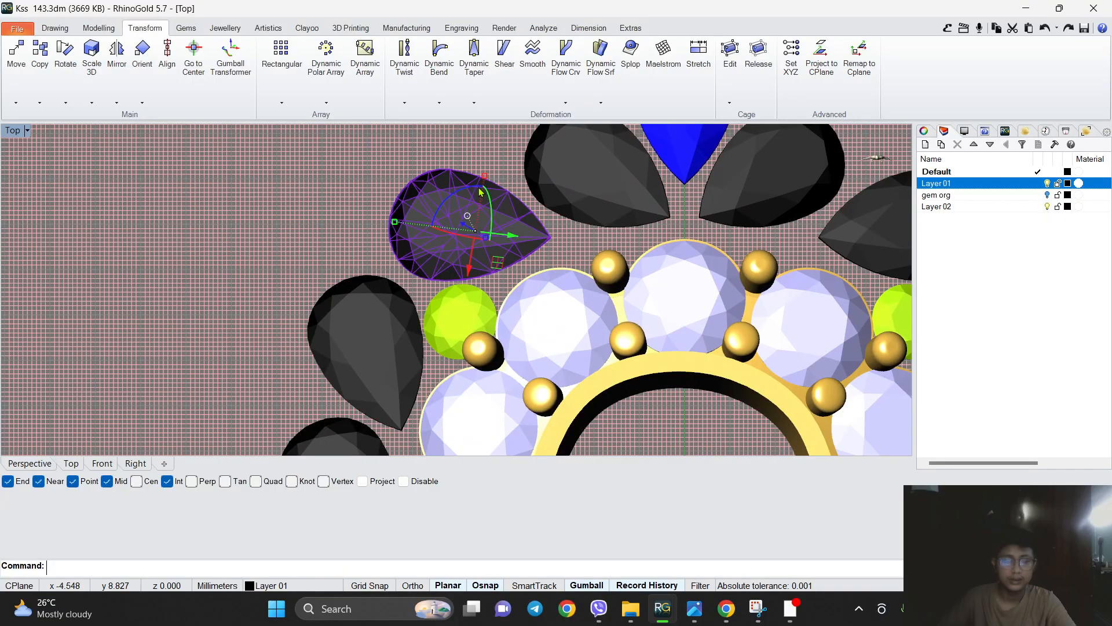
pyautogui.scroll(3, 481, 191)
pyautogui.moveTo(492, 289); pyautogui.dragTo(493, 296)
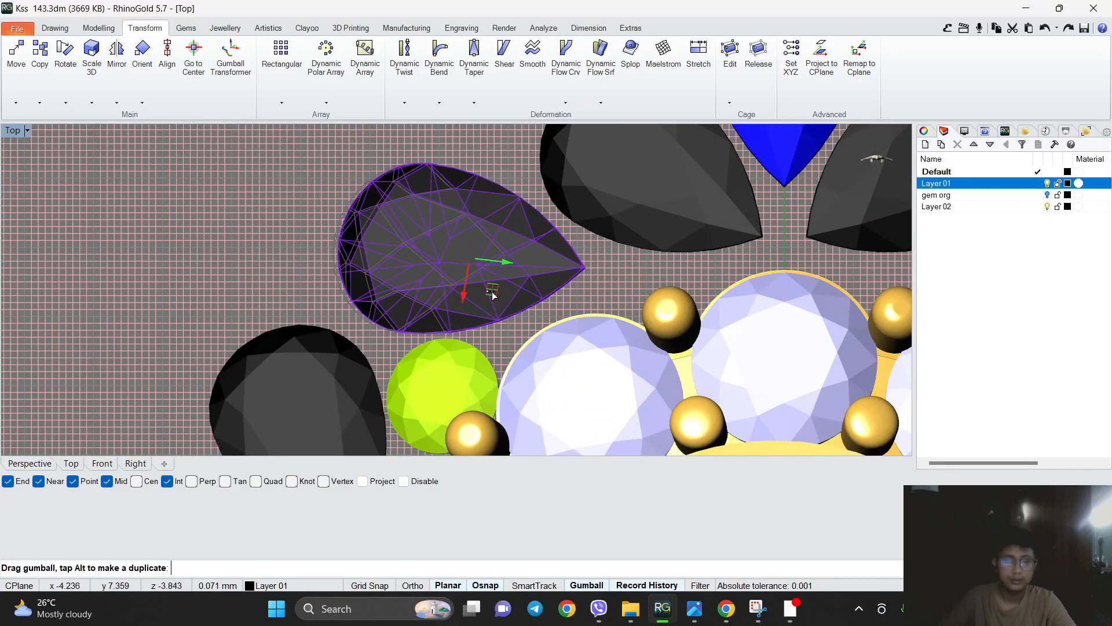
pyautogui.scroll(-6, 493, 296)
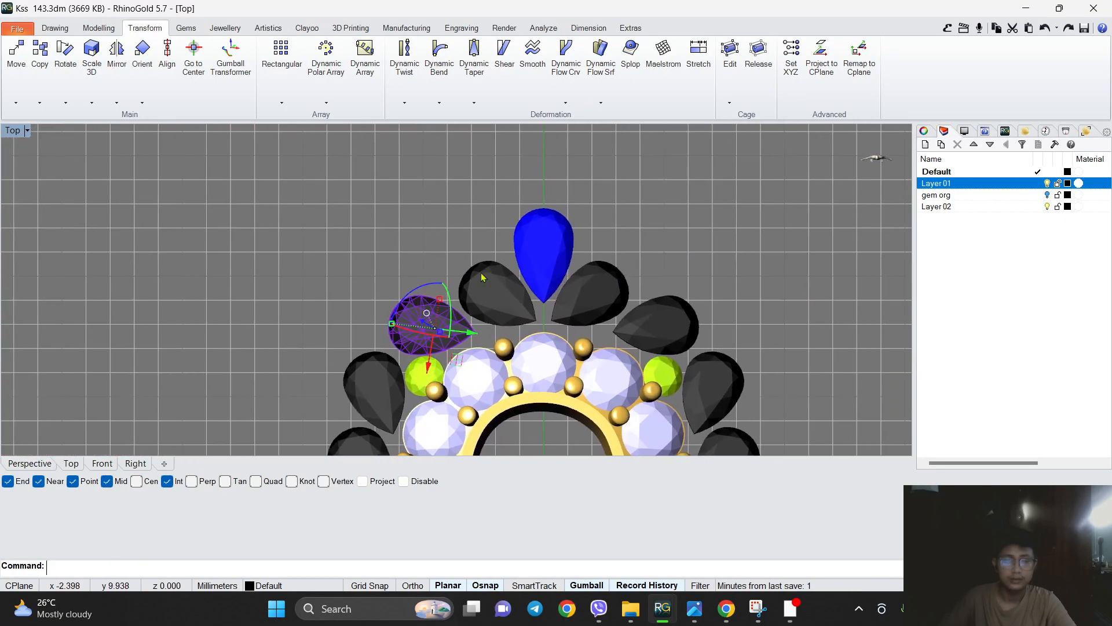
pyautogui.press('Escape')
pyautogui.click(501, 236)
pyautogui.scroll(4, 508, 236)
pyautogui.scroll(-4, 487, 240)
pyautogui.click(677, 188)
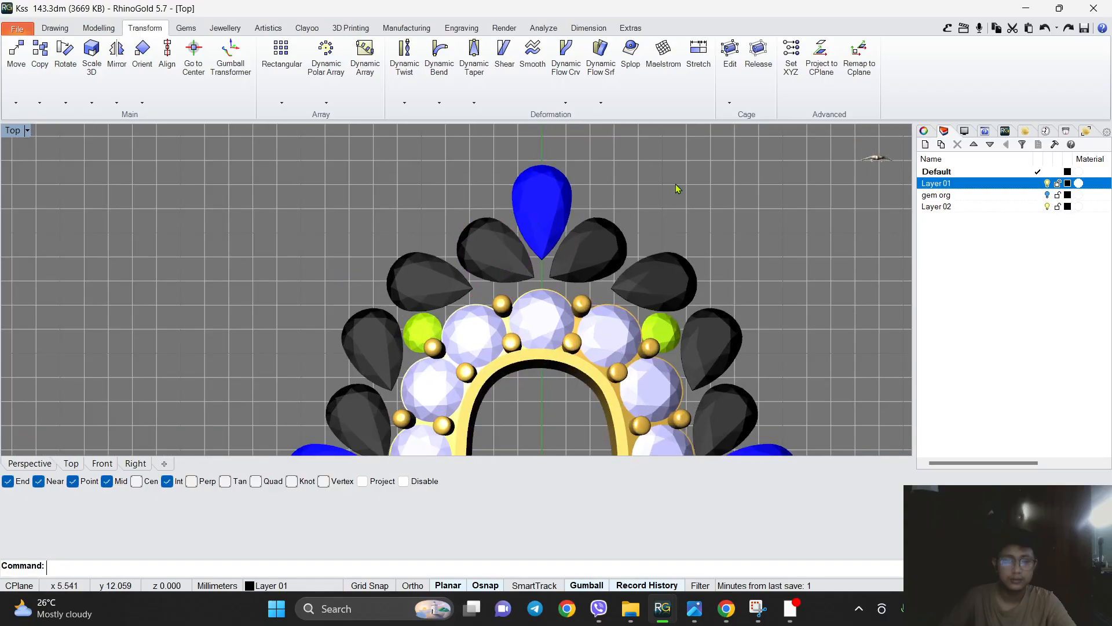
# Extract the gem curve from the loose blue pear in the row of spare gems above the ring.
pyautogui.scroll(-6, 677, 189)
pyautogui.moveTo(677, 189); pyautogui.dragTo(655, 282, button='right')
pyautogui.moveTo(457, 130); pyautogui.dragTo(459, 237, button='right')
pyautogui.scroll(-4, 460, 238)
pyautogui.scroll(6, 462, 173)
pyautogui.moveTo(520, 175); pyautogui.dragTo(513, 242, button='right')
pyautogui.scroll(4, 514, 242)
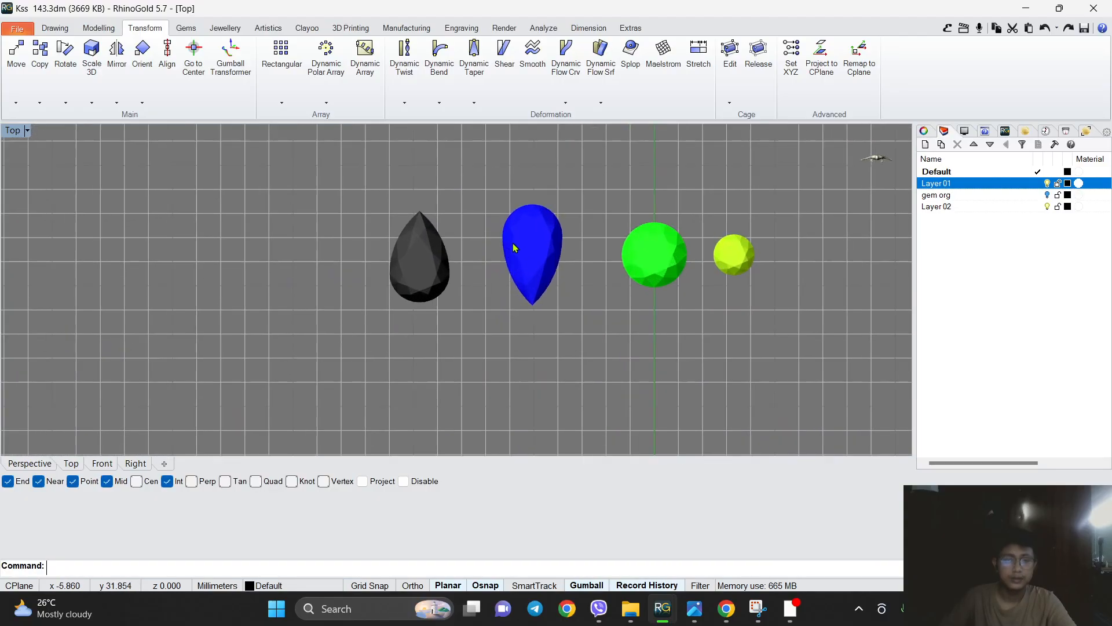
pyautogui.scroll(3, 553, 240)
pyautogui.click(558, 206)
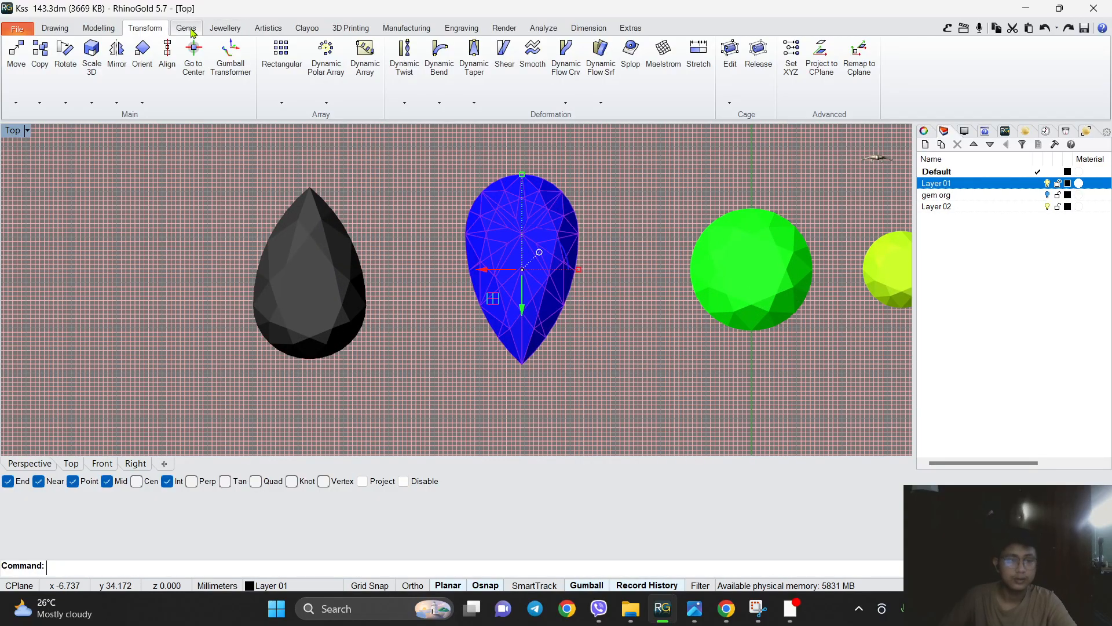
pyautogui.click(103, 29)
pyautogui.click(55, 27)
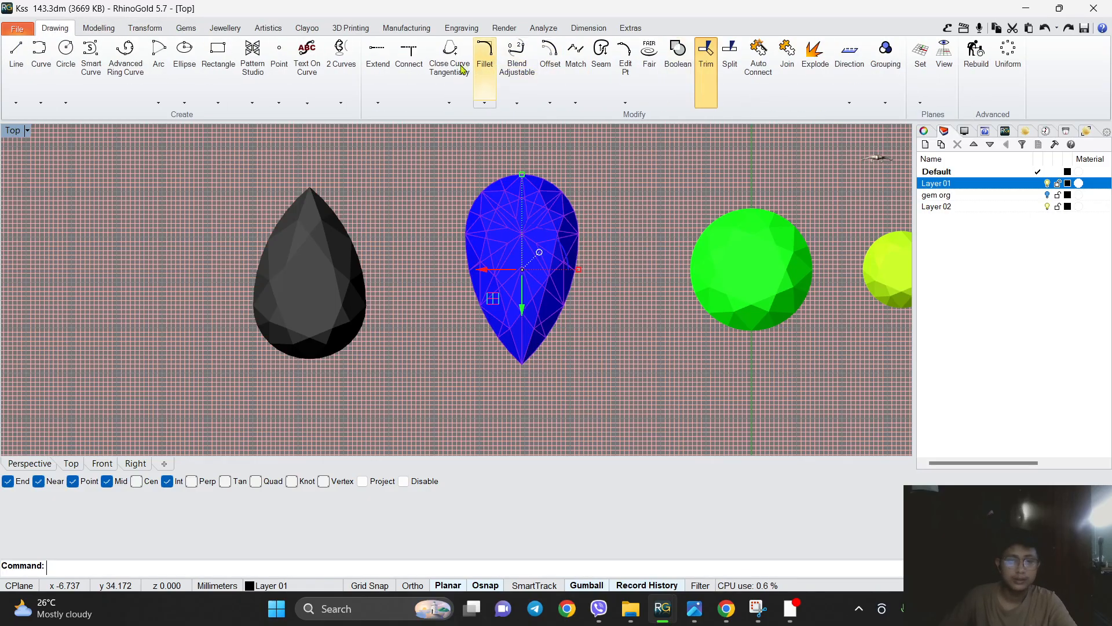
pyautogui.click(197, 29)
pyautogui.click(559, 55)
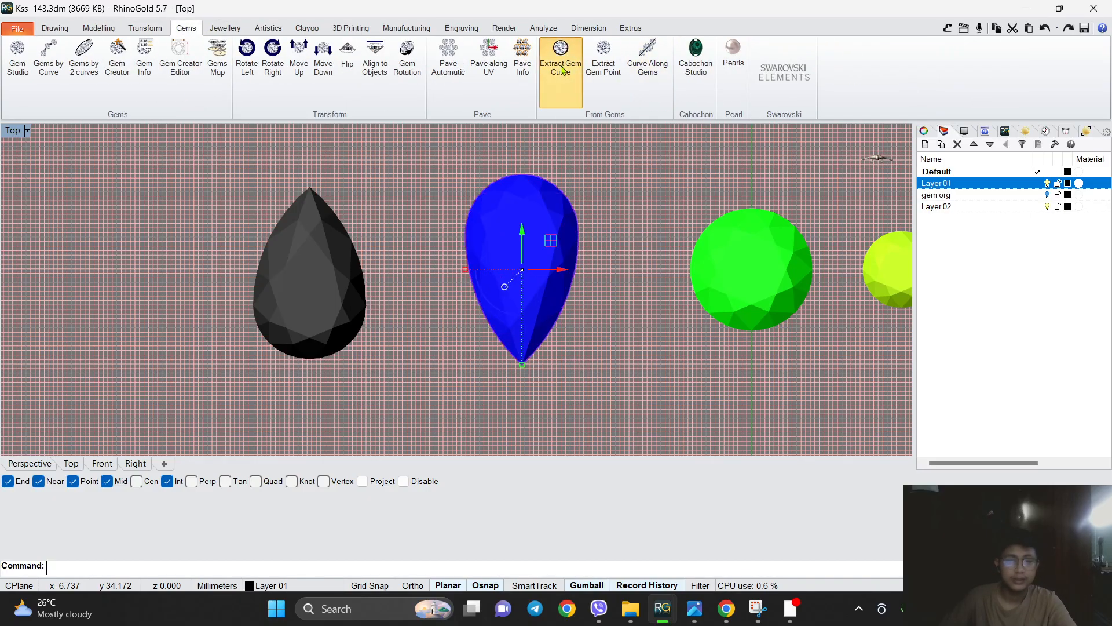
# Offset the extracted pear outline 0.05 mm inward.
pyautogui.click(55, 28)
pyautogui.click(550, 55)
pyautogui.scroll(5, 530, 165)
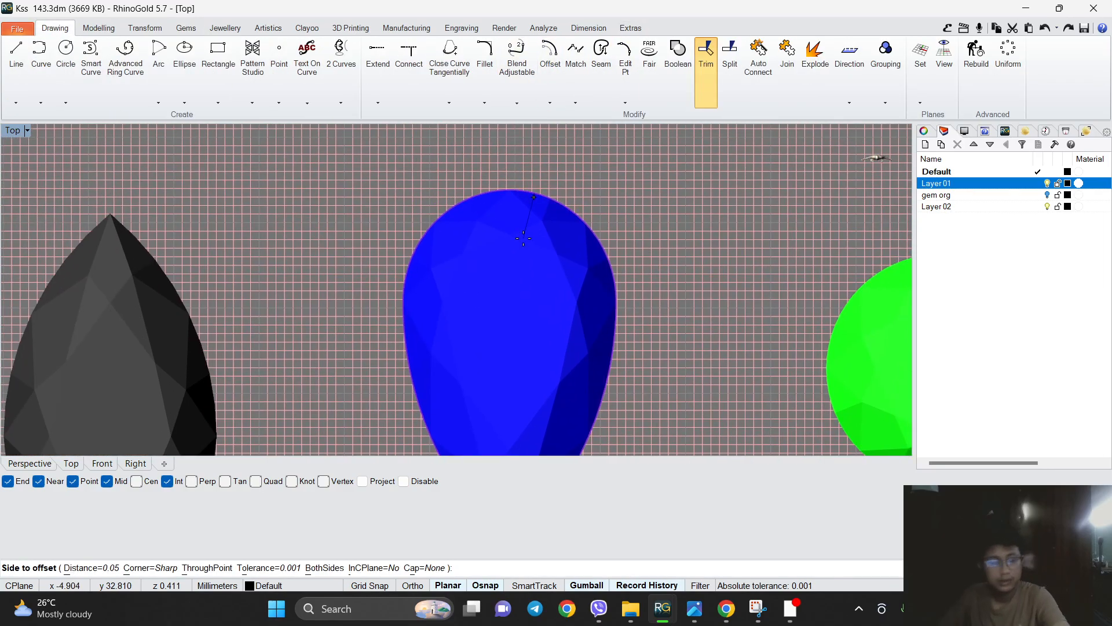
pyautogui.press('Escape')
pyautogui.moveTo(547, 245); pyautogui.dragTo(544, 243)
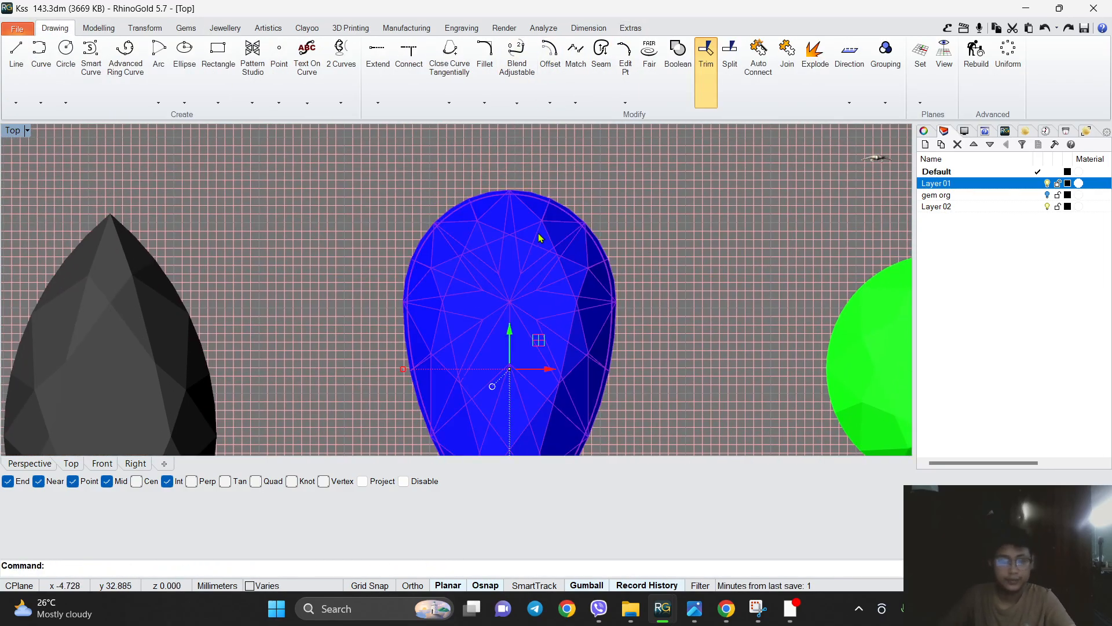
# Try offsetting the inset pear outline a further 0.45 mm inward.
pyautogui.rightClick(538, 234)
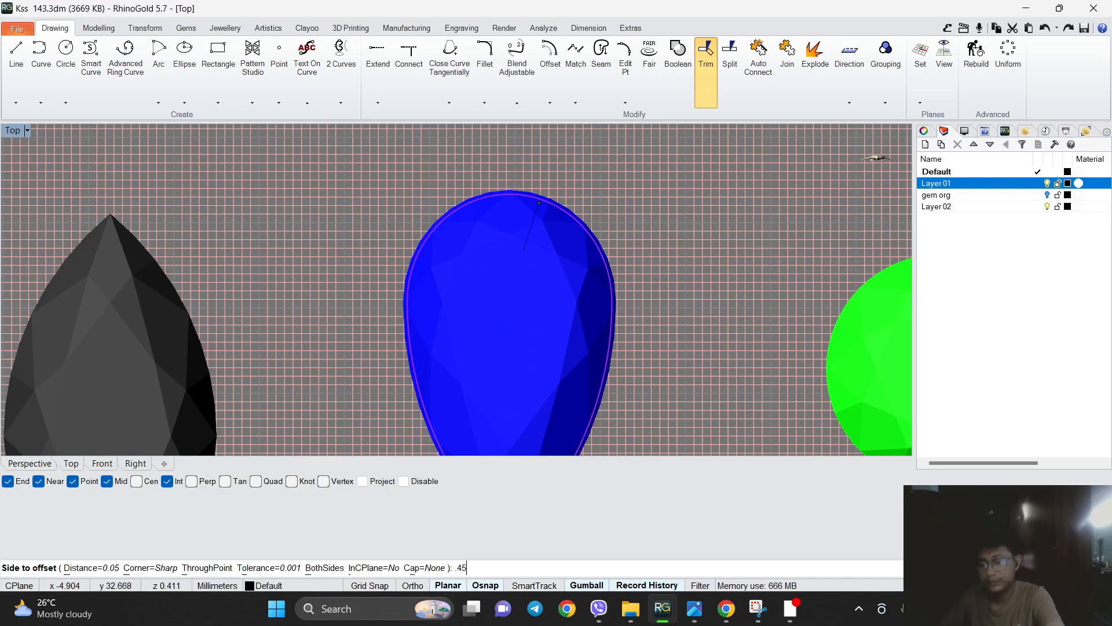
pyautogui.click(523, 250)
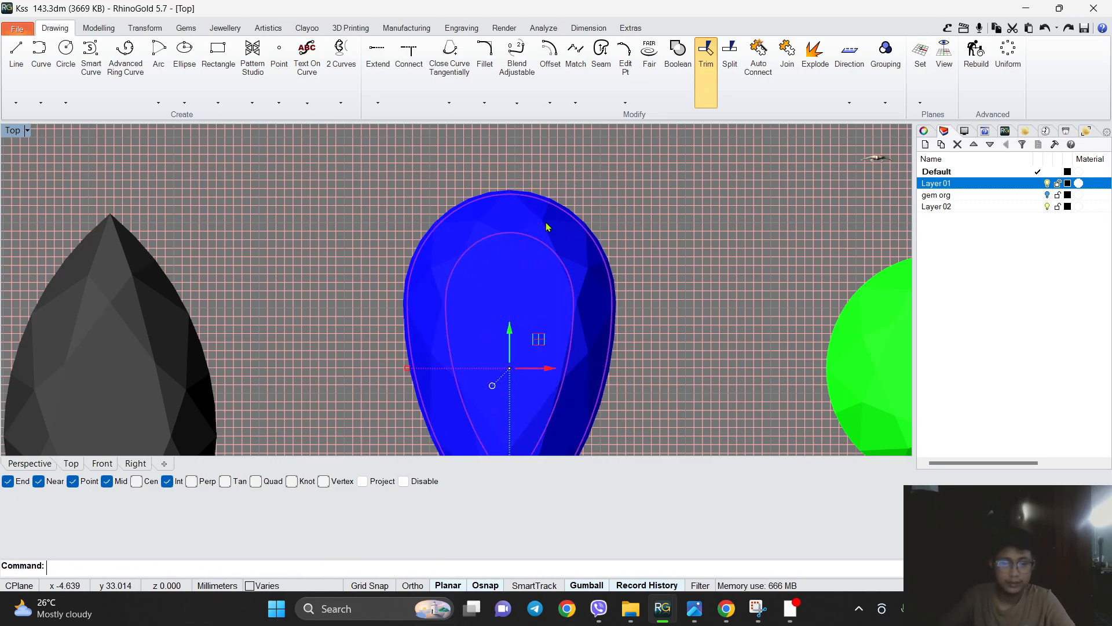
pyautogui.scroll(-4, 528, 281)
pyautogui.scroll(4, 528, 281)
# Offset the inset pear outline inward again to form the inner opening of the bezel.
pyautogui.rightClick(524, 285)
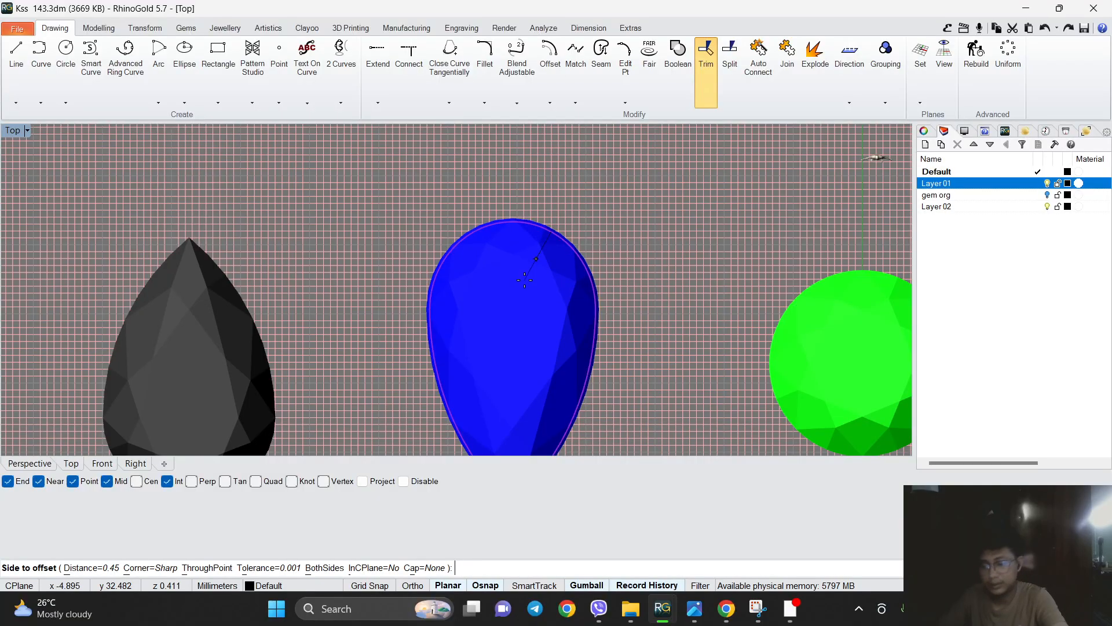
pyautogui.press('Escape')
# Extrude the inset outline and inner pear curve together as a hollow solid bezel with a distance of -1 mm.
pyautogui.moveTo(587, 215); pyautogui.dragTo(520, 314)
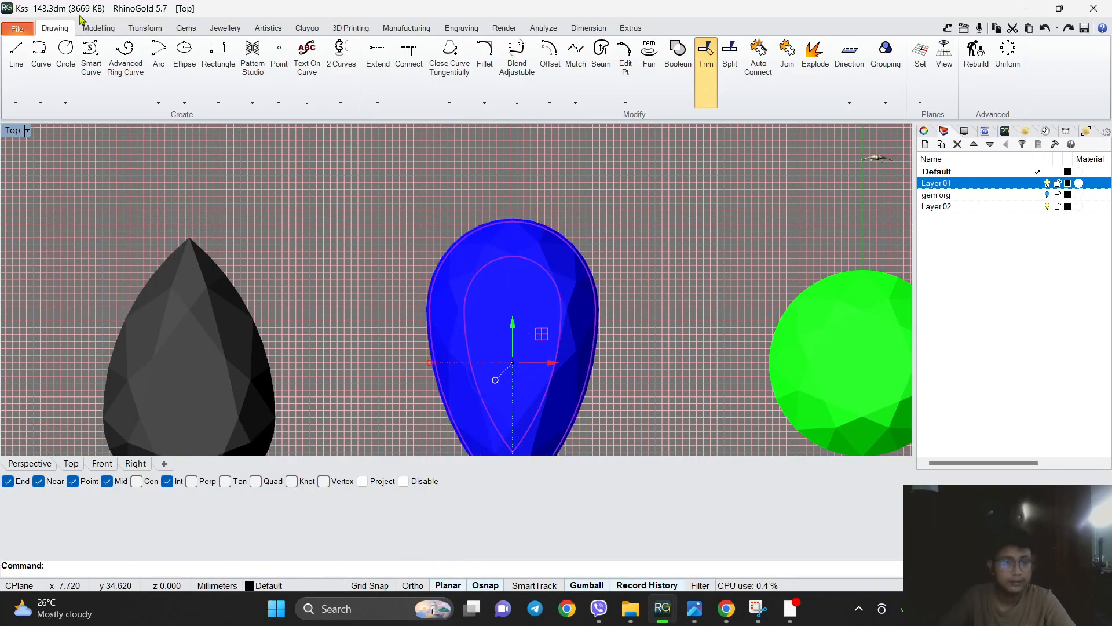
pyautogui.click(98, 28)
pyautogui.click(229, 55)
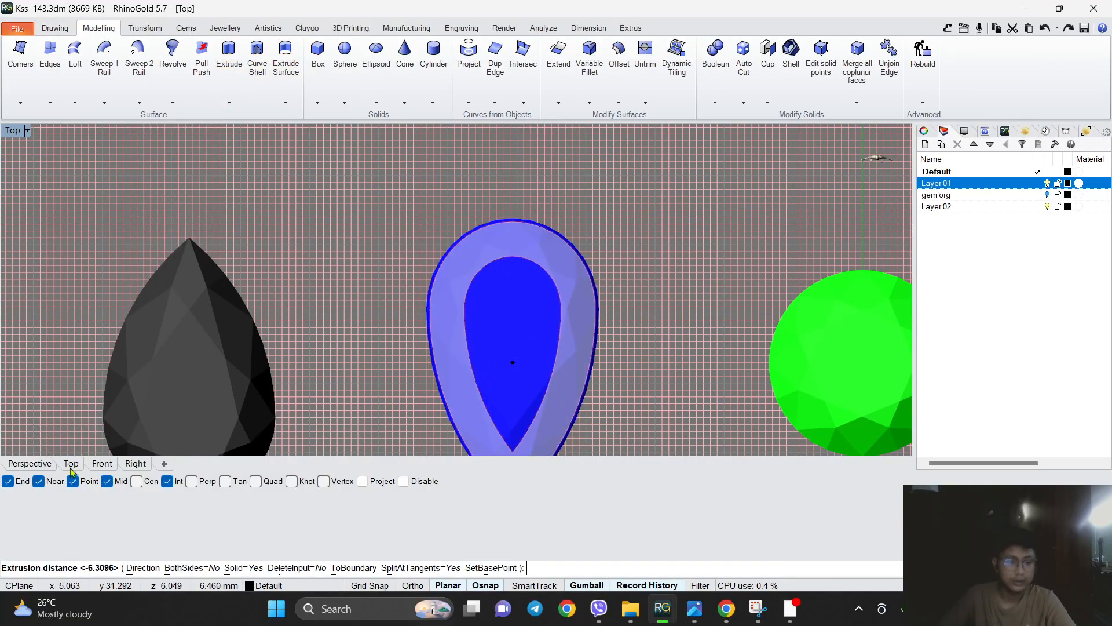
pyautogui.click(30, 464)
pyautogui.moveTo(288, 392); pyautogui.dragTo(460, 290, button='right')
pyautogui.scroll(5, 558, 328)
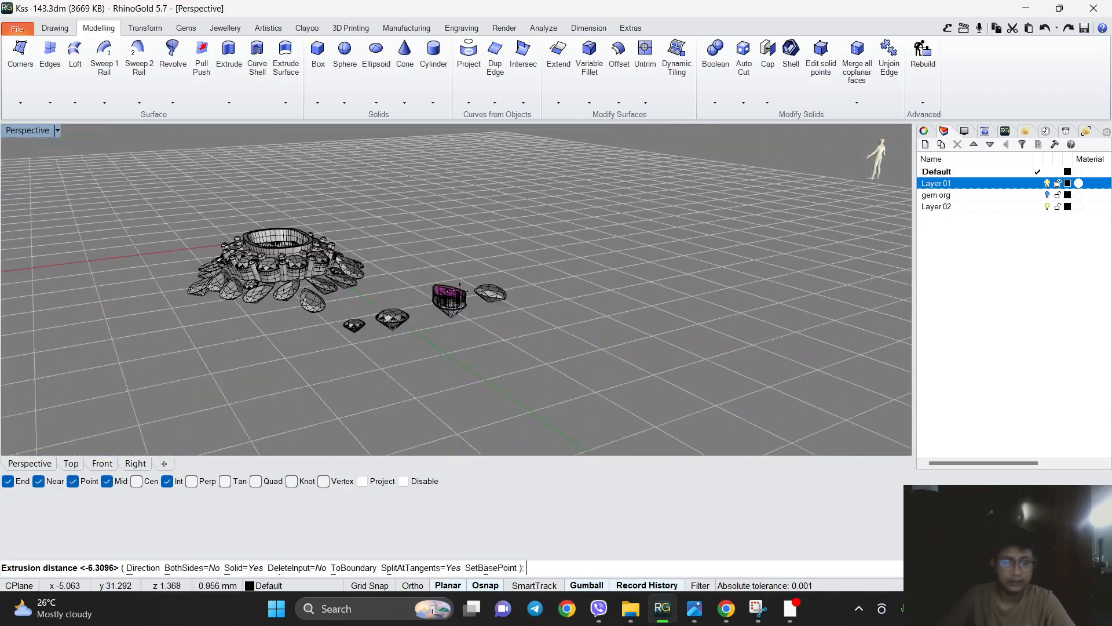
pyautogui.scroll(5, 460, 291)
pyautogui.write('-')
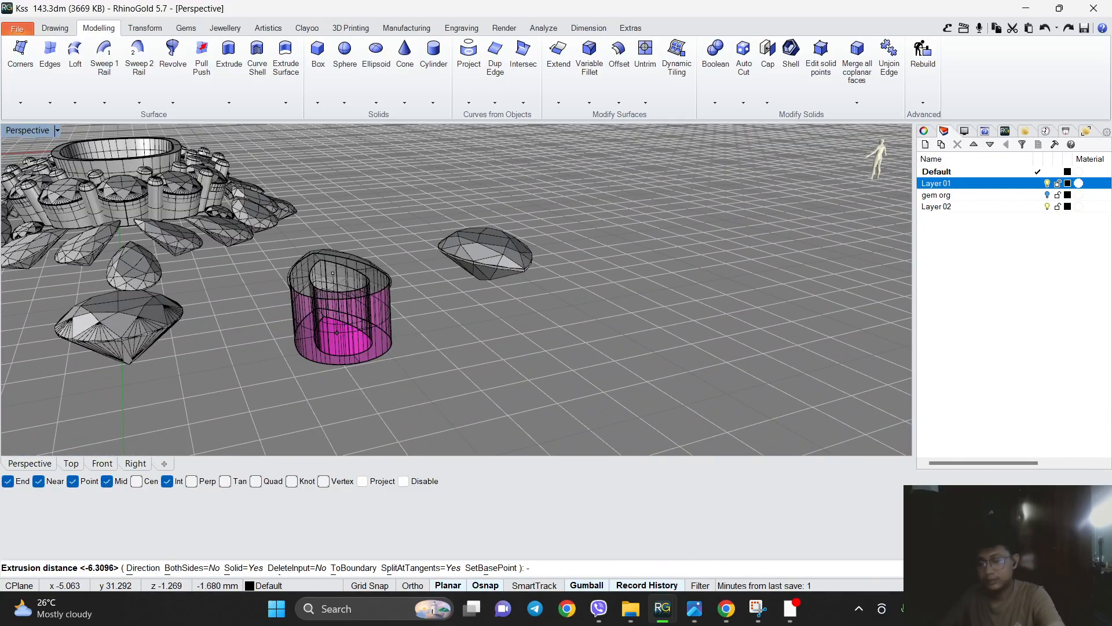
pyautogui.write('1')
pyautogui.press('Return')
# Try tapering the extruded pear bezel so that its walls narrow toward the base.
pyautogui.moveTo(447, 333); pyautogui.dragTo(454, 293, button='right')
pyautogui.scroll(-8, 503, 301)
pyautogui.click(528, 340)
pyautogui.moveTo(527, 340); pyautogui.dragTo(514, 270, button='right')
pyautogui.scroll(5, 603, 191)
pyautogui.click(578, 225)
pyautogui.click(615, 234)
pyautogui.scroll(4, 514, 271)
pyautogui.moveTo(446, 265); pyautogui.dragTo(474, 258)
pyautogui.scroll(-8, 475, 258)
pyautogui.moveTo(475, 258); pyautogui.dragTo(574, 351, button='right')
pyautogui.scroll(5, 574, 352)
pyautogui.click(513, 385)
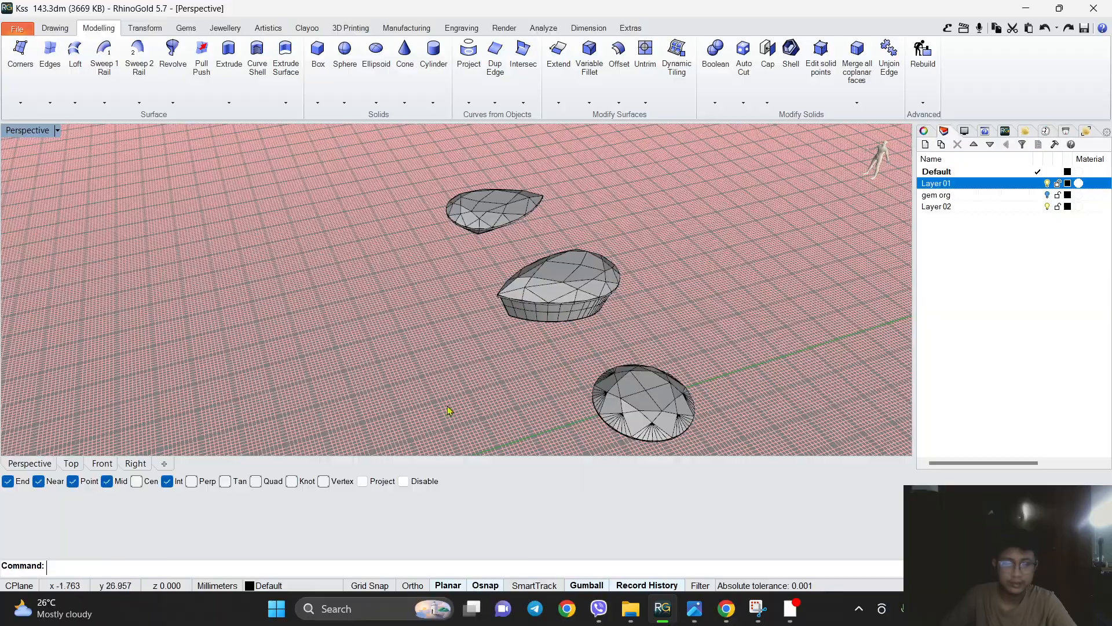
# Hide the blue pear gem seated in the tapered bezel.
pyautogui.moveTo(492, 336); pyautogui.dragTo(458, 289, button='right')
pyautogui.scroll(4, 530, 342)
pyautogui.moveTo(530, 342); pyautogui.dragTo(539, 336, button='right')
pyautogui.click(542, 315)
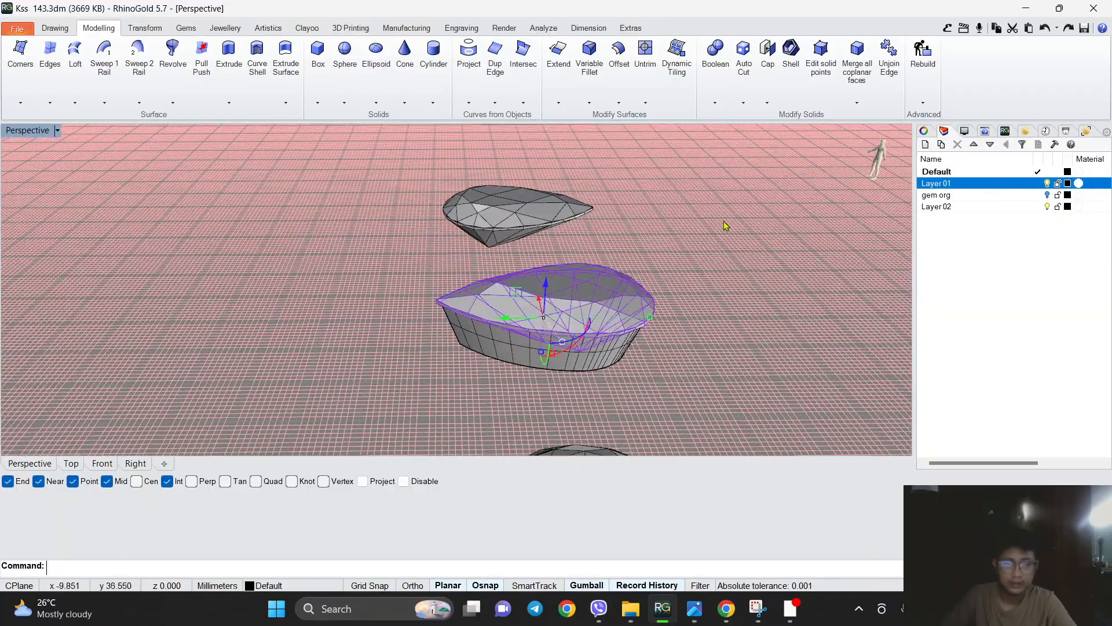
pyautogui.click(829, 157)
# Try chamfering the inner top edge of the tapered bezel with a variable chamfer distance of 0.3 mm.
pyautogui.click(589, 103)
pyautogui.click(624, 172)
pyautogui.scroll(5, 570, 291)
pyautogui.moveTo(570, 291); pyautogui.dragTo(571, 298, button='right')
pyautogui.click(580, 293)
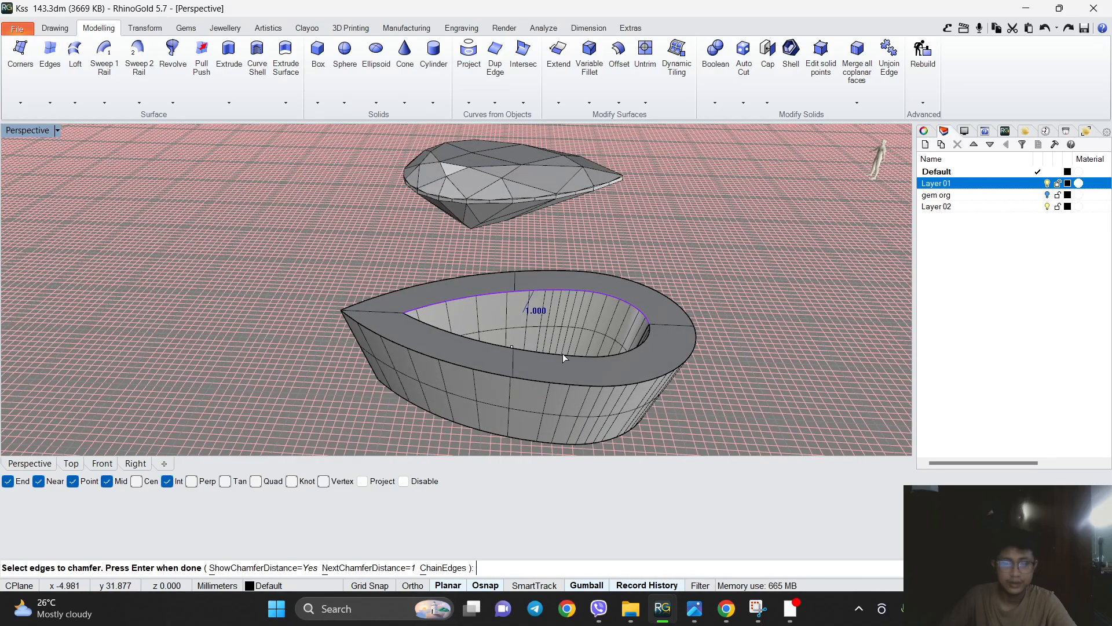
pyautogui.press('Escape')
pyautogui.rightClick(570, 305)
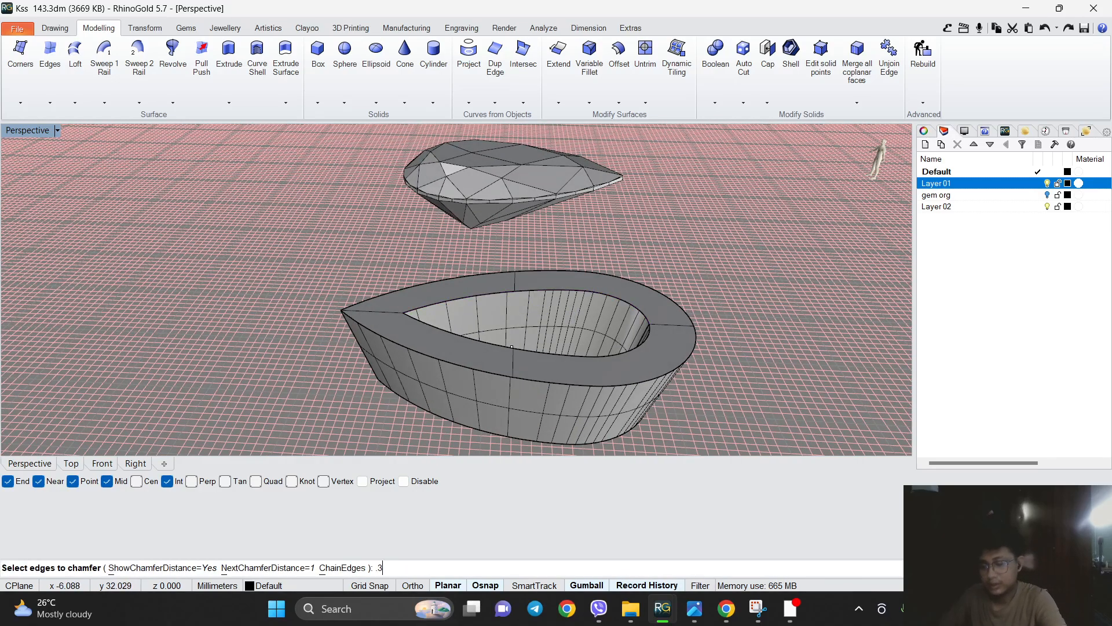
pyautogui.click(585, 293)
pyautogui.rightClick(590, 356)
pyautogui.rightClick(585, 356)
pyautogui.moveTo(580, 356); pyautogui.dragTo(417, 299, button='right')
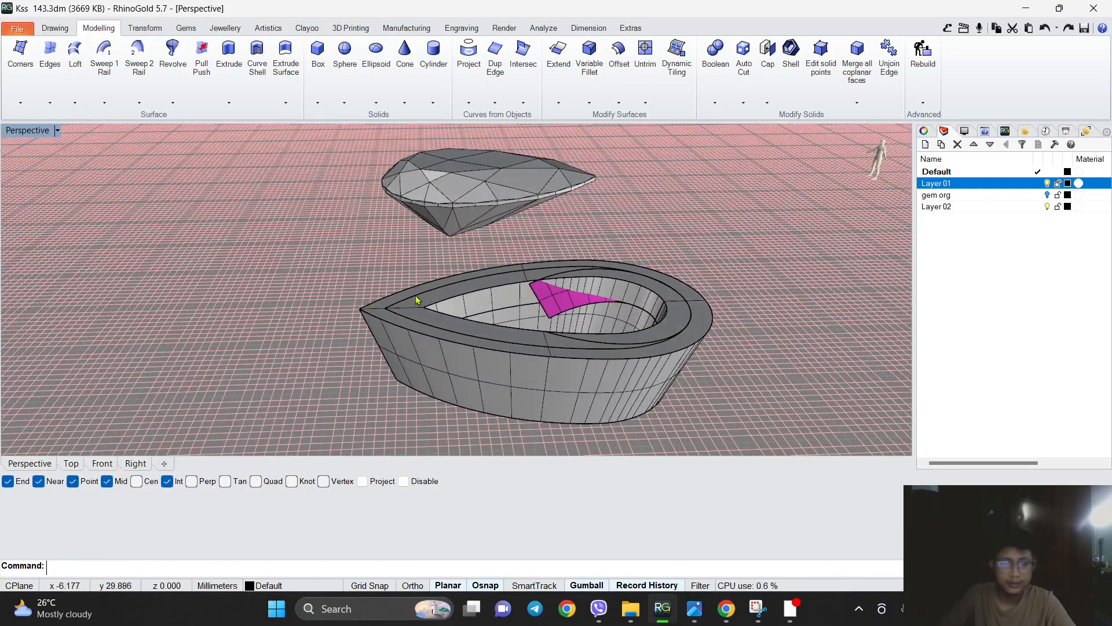
# Undo the chamfer, the hiding of the gem and the bezel taper.
pyautogui.moveTo(483, 339); pyautogui.dragTo(484, 307, button='right')
pyautogui.hotkey('ctrl', 'z')
pyautogui.hotkey('ctrl', 'z')
pyautogui.hotkey('ctrl', 'z')
# Hide the blue pear gem sitting in the straight-walled bezel.
pyautogui.click(529, 293)
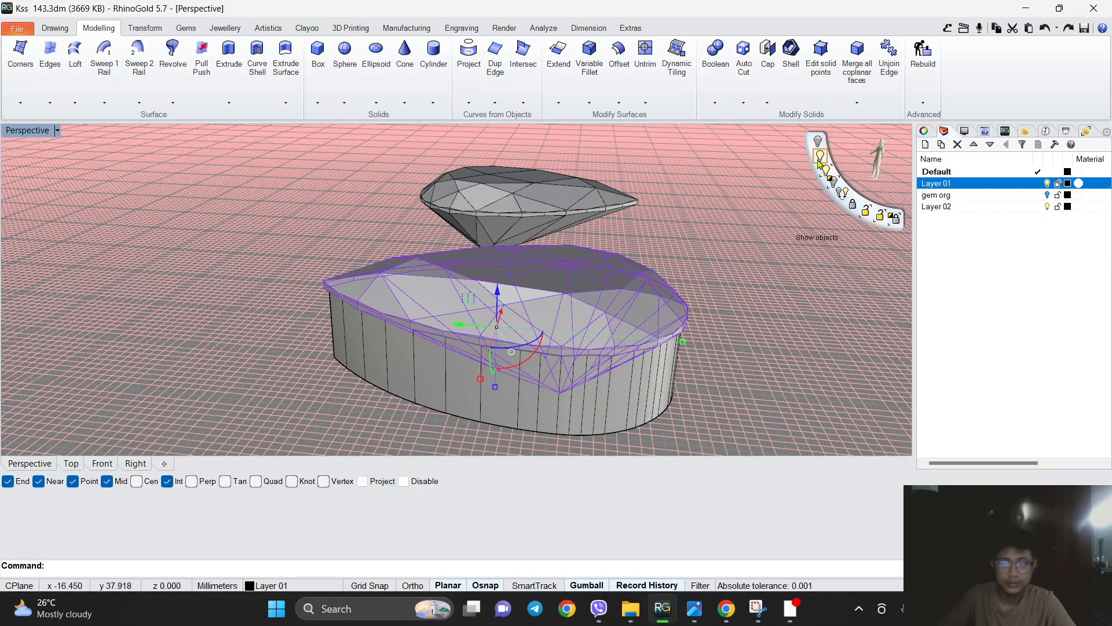
pyautogui.hotkey('ctrl', 'h')
pyautogui.moveTo(697, 253); pyautogui.dragTo(551, 272, button='right')
# Adjust the seam point of the outer pear curve on the bezel's top face at its rounded end.
pyautogui.click(653, 306)
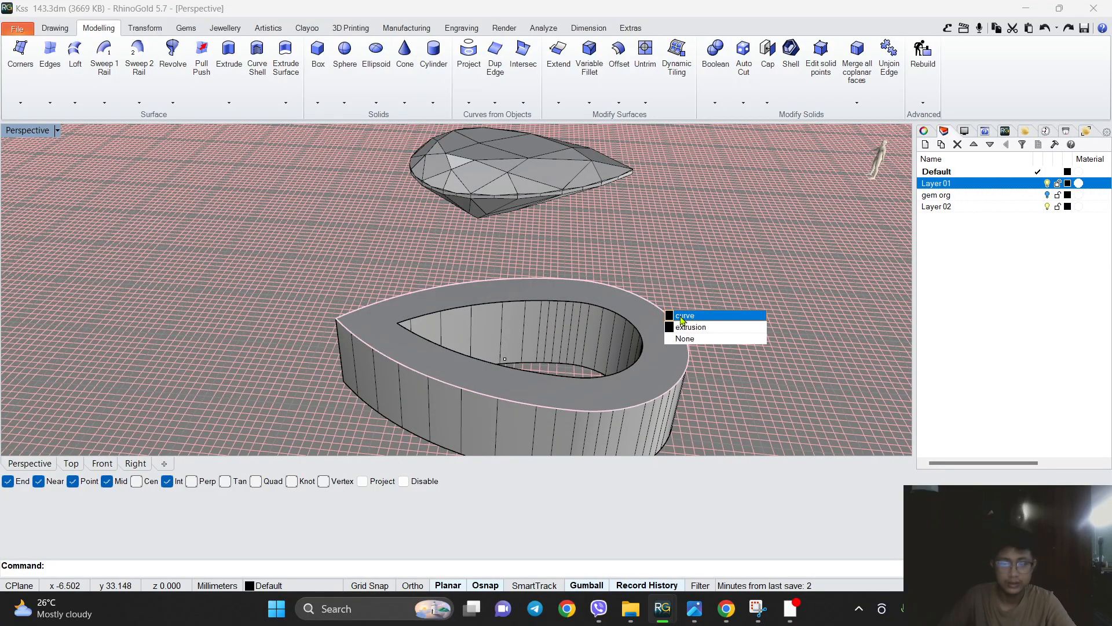
pyautogui.click(675, 318)
pyautogui.scroll(-3, 676, 318)
pyautogui.click(60, 35)
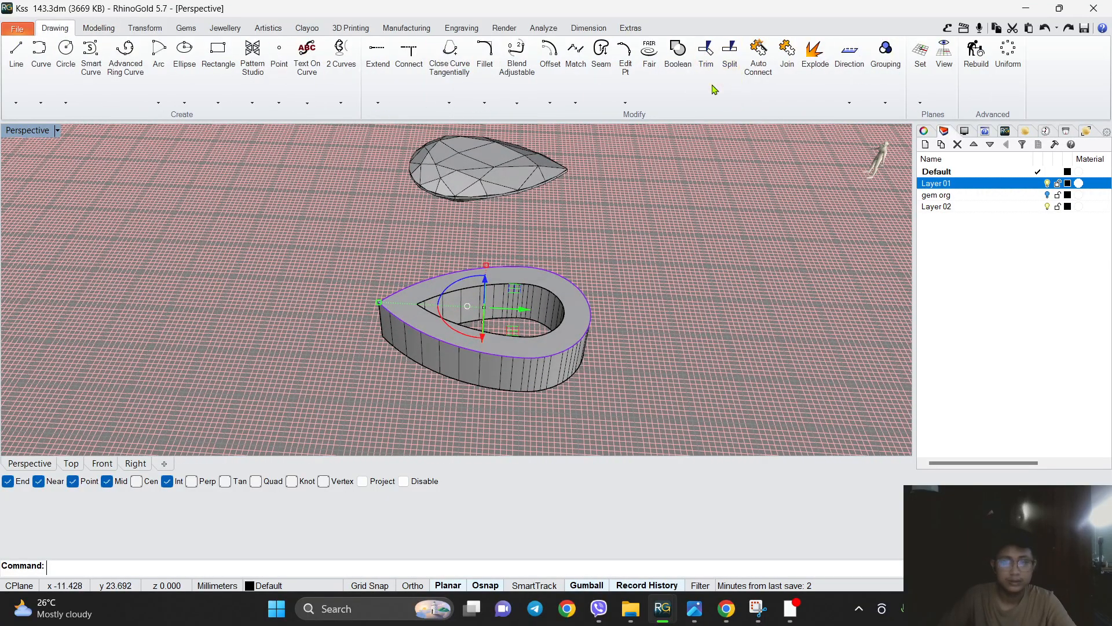
pyautogui.click(609, 71)
pyautogui.moveTo(565, 289); pyautogui.dragTo(568, 346, button='right')
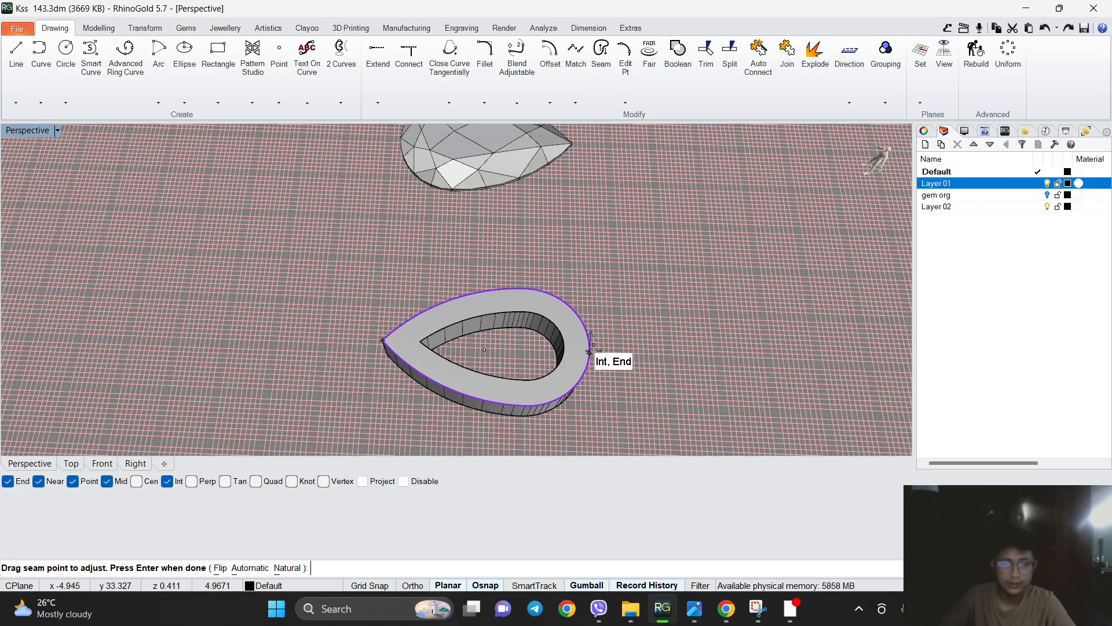
pyautogui.press('Escape')
# Adjust the seam point of the inner pear curve on the bezel's top face at its rounded end.
pyautogui.scroll(5, 562, 332)
pyautogui.keyDown('shift'); pyautogui.click(565, 341); pyautogui.keyUp('shift')
pyautogui.click(580, 344)
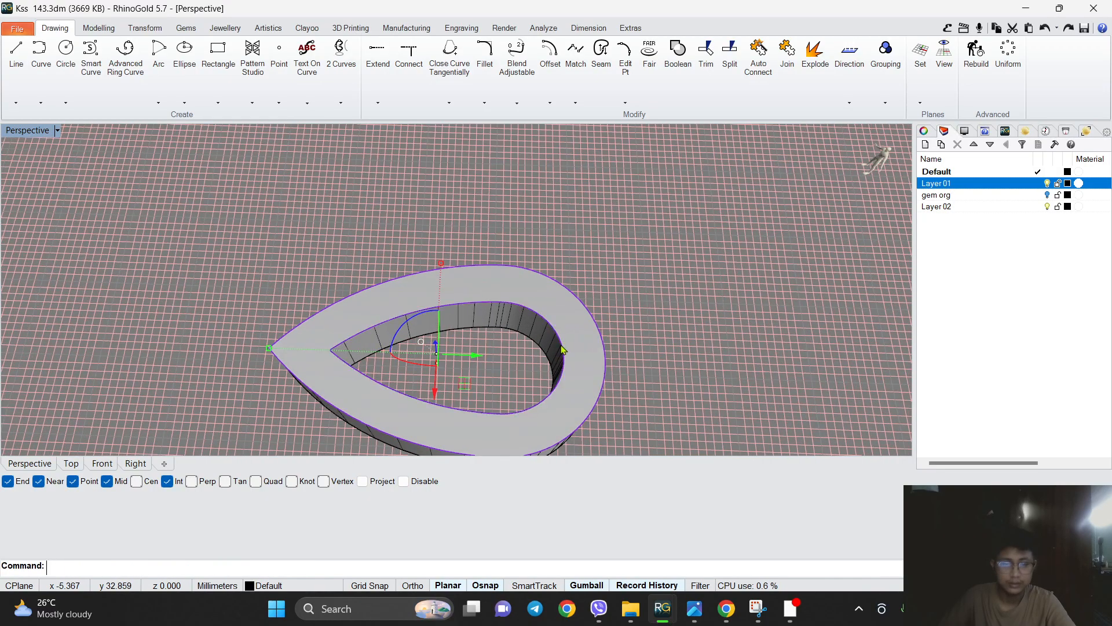
pyautogui.click(559, 338)
pyautogui.click(579, 348)
pyautogui.press('Return')
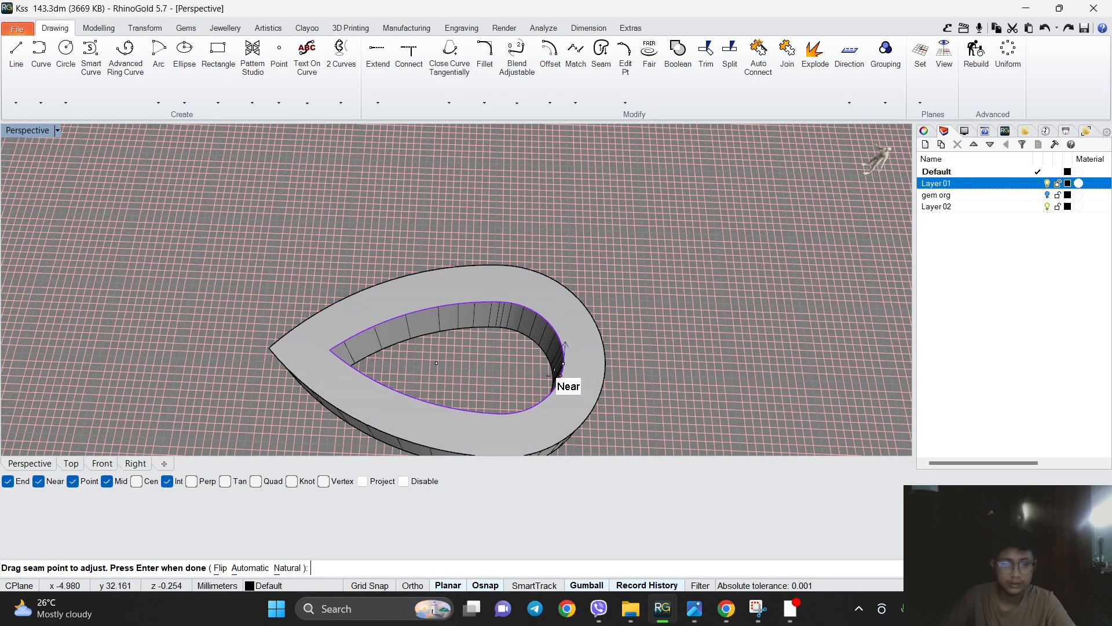
pyautogui.press('Return')
# Taper the straight-walled pear bezel by scaling the outlines of its bottom face inward.
pyautogui.moveTo(551, 371); pyautogui.dragTo(667, 348, button='right')
pyautogui.click(623, 338)
pyautogui.click(796, 298)
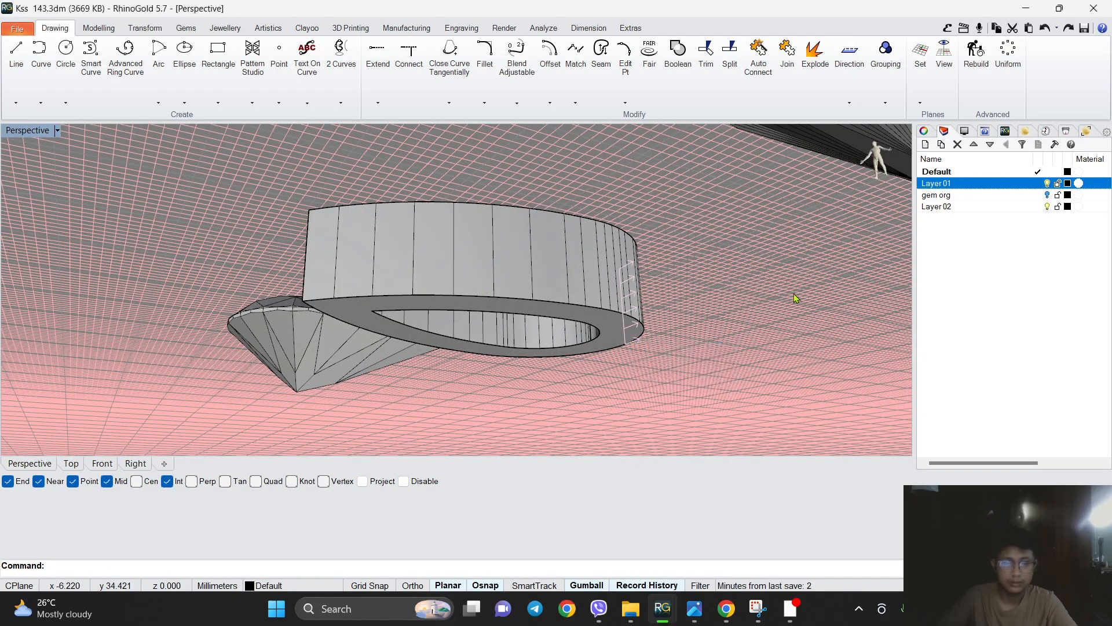
pyautogui.click(597, 317)
pyautogui.click(643, 339)
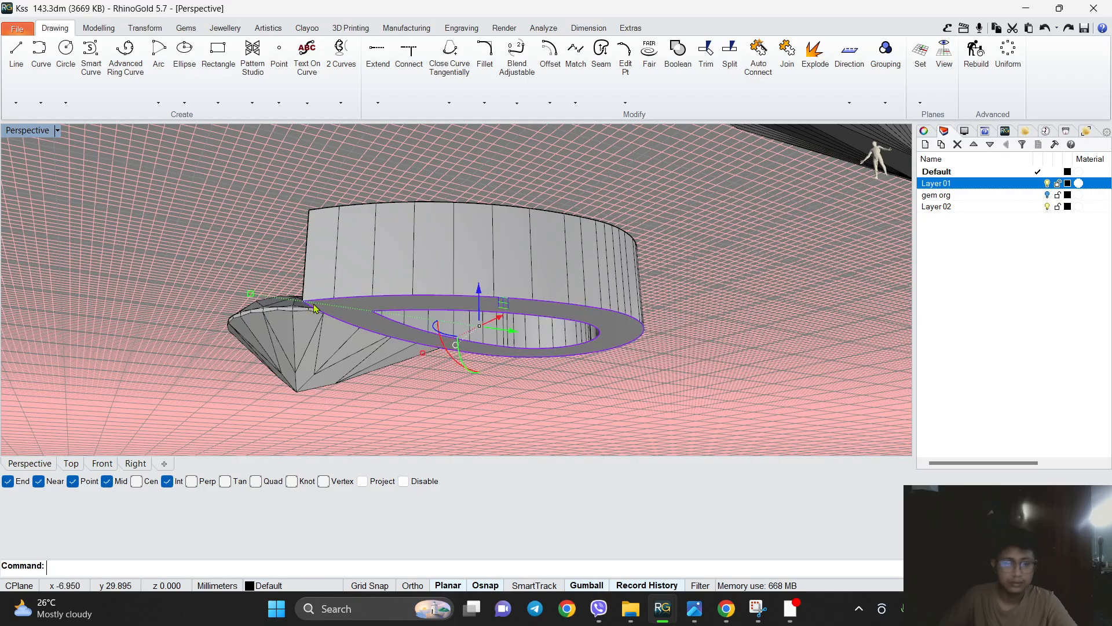
pyautogui.moveTo(242, 297); pyautogui.dragTo(280, 299)
pyautogui.scroll(-8, 410, 284)
pyautogui.moveTo(411, 284); pyautogui.dragTo(368, 338, button='right')
pyautogui.scroll(10, 368, 338)
pyautogui.moveTo(242, 434); pyautogui.dragTo(245, 434)
pyautogui.scroll(-3, 419, 369)
pyautogui.click(670, 302)
# Chamfer the inner top edge of the tapered bezel with a variable chamfer distance of 0.35 mm.
pyautogui.click(103, 29)
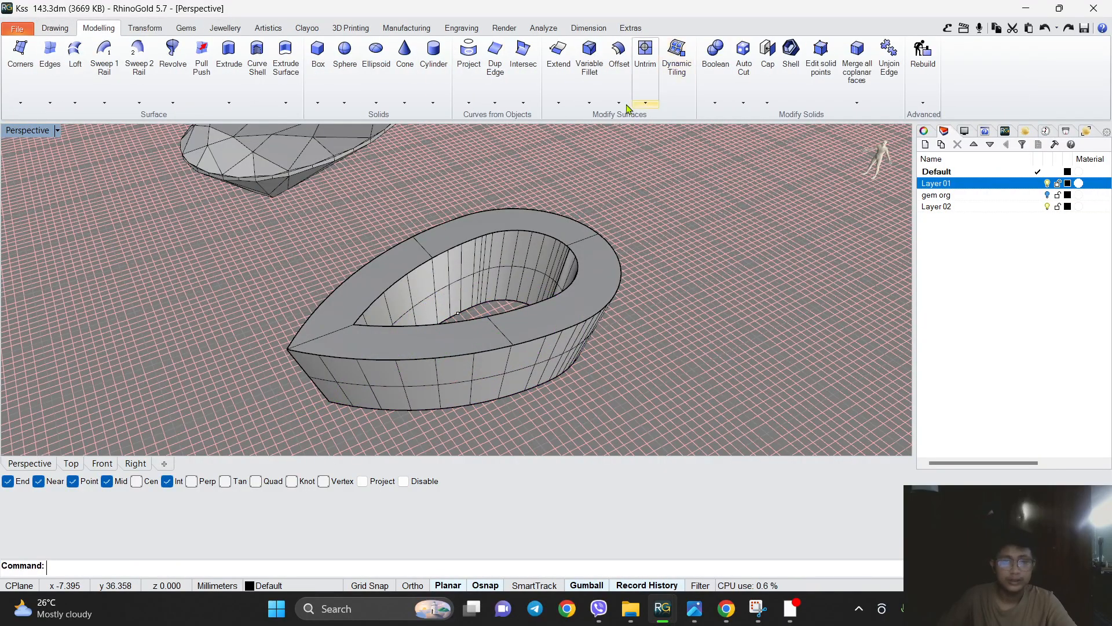
pyautogui.click(586, 105)
pyautogui.click(606, 147)
pyautogui.moveTo(605, 191); pyautogui.dragTo(613, 218, button='right')
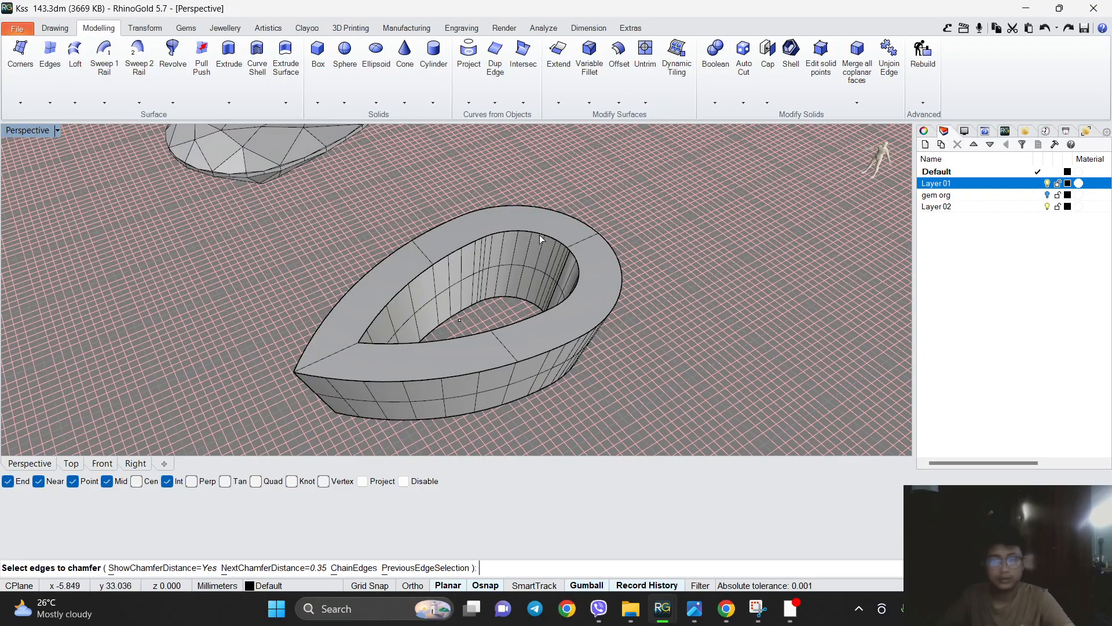
pyautogui.click(553, 243)
pyautogui.click(577, 277)
pyautogui.rightClick(578, 277)
pyautogui.rightClick(577, 278)
# Select the leftover pear curves around the chamfered bezel and delete them.
pyautogui.scroll(-4, 576, 281)
pyautogui.moveTo(576, 280); pyautogui.dragTo(550, 265, button='right')
pyautogui.moveTo(416, 356); pyautogui.dragTo(390, 281, button='right')
pyautogui.moveTo(390, 280); pyautogui.dragTo(600, 219)
pyautogui.moveTo(591, 226); pyautogui.dragTo(492, 364, button='right')
pyautogui.scroll(8, 492, 364)
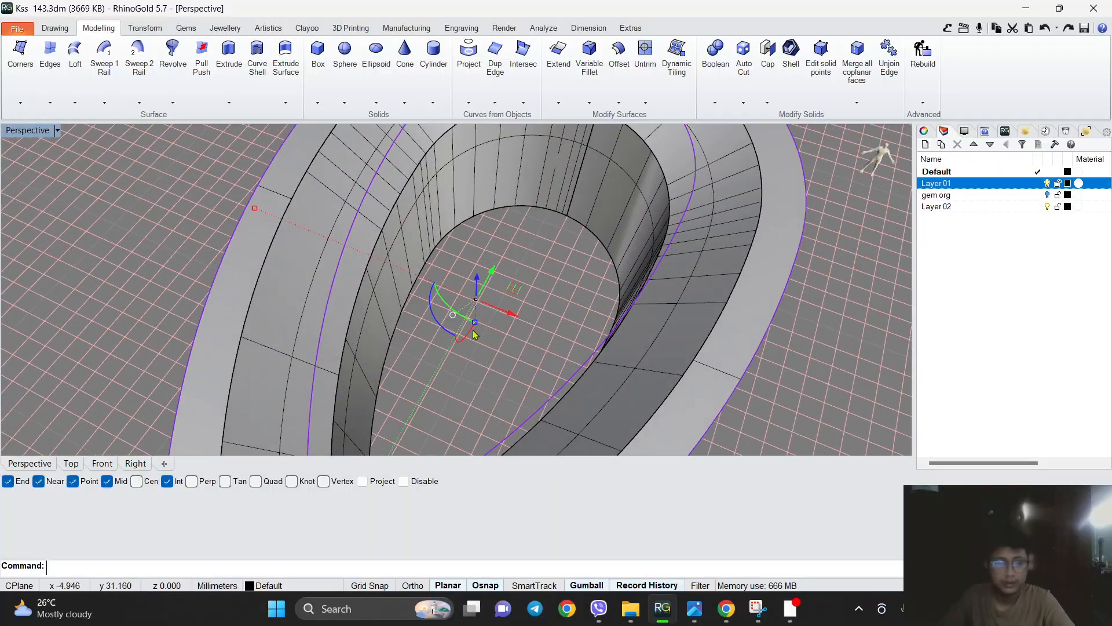
pyautogui.scroll(-5, 478, 340)
pyautogui.moveTo(465, 323); pyautogui.dragTo(490, 350, button='right')
pyautogui.press('Delete')
pyautogui.scroll(-6, 509, 313)
pyautogui.scroll(5, 498, 290)
pyautogui.moveTo(509, 286); pyautogui.dragTo(472, 346, button='right')
pyautogui.scroll(-3, 536, 238)
# Bring the hidden blue pear gem back into view in its bezel and look at it from above.
pyautogui.middleClick(836, 164)
pyautogui.click(822, 158)
pyautogui.click(71, 464)
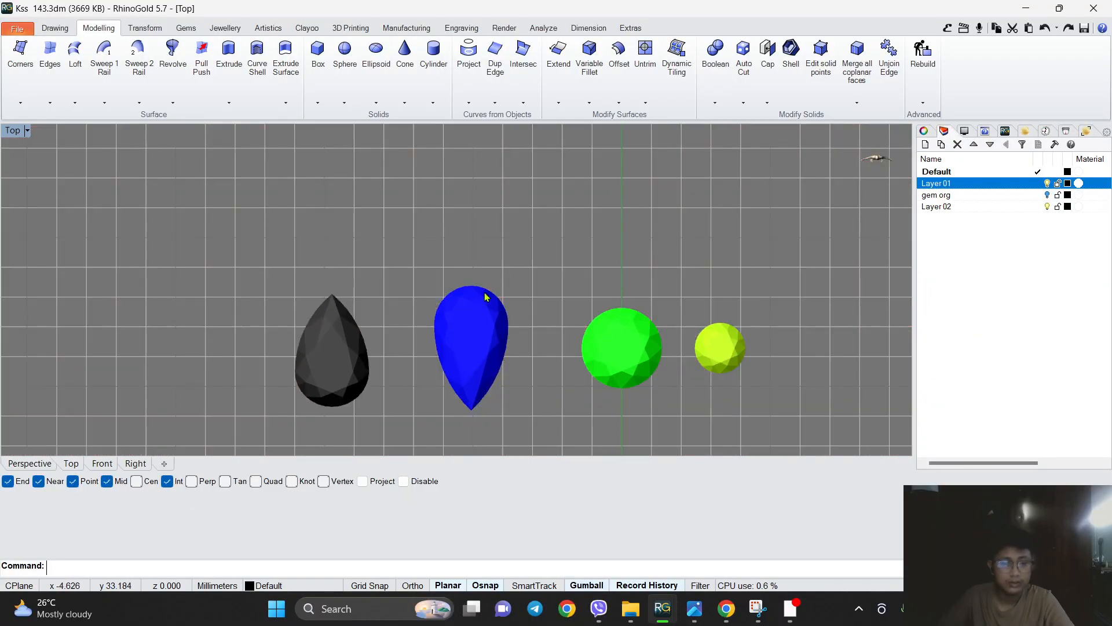
# Examine the prong positions around the pear stones in the reference photo and compare them with the blue pear gem.
pyautogui.scroll(-2, 434, 206)
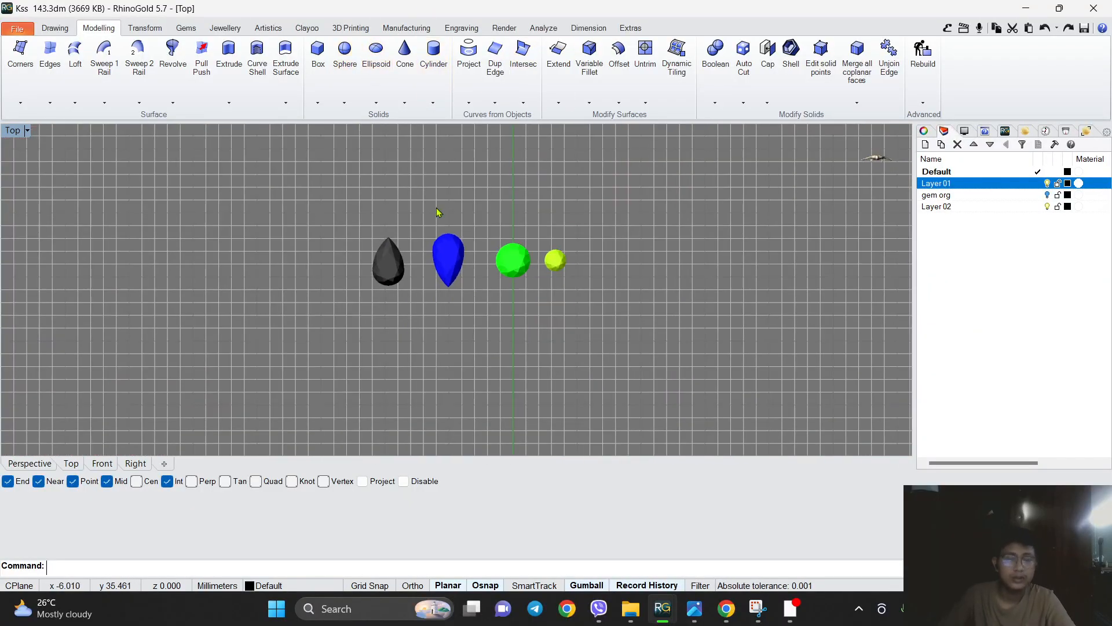
pyautogui.scroll(4, 434, 239)
pyautogui.click(432, 239)
pyautogui.scroll(-1, 433, 239)
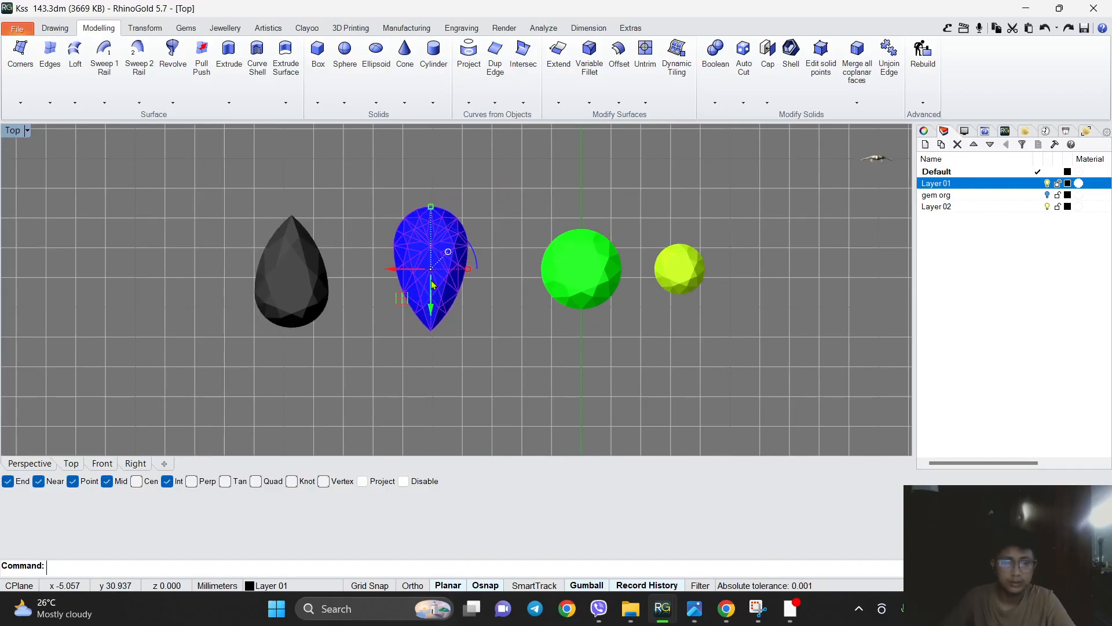
pyautogui.scroll(1, 432, 283)
pyautogui.scroll(-4, 432, 284)
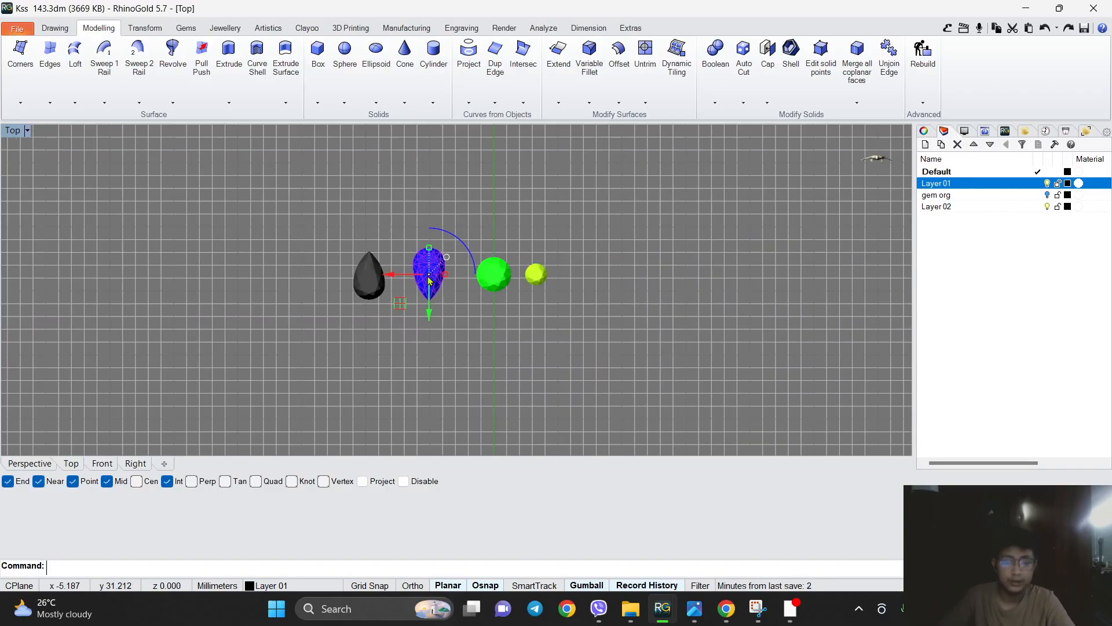
pyautogui.scroll(6, 624, 295)
pyautogui.scroll(-5, 624, 295)
pyautogui.scroll(4, 624, 293)
pyautogui.scroll(-4, 623, 284)
pyautogui.scroll(1, 619, 266)
pyautogui.scroll(2, 619, 267)
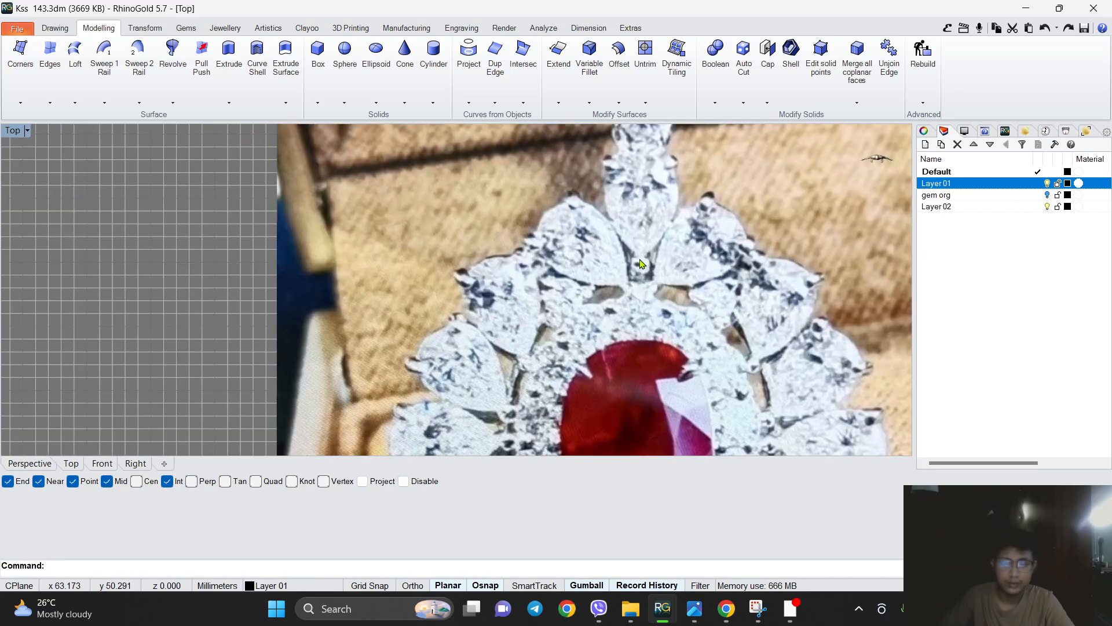
pyautogui.scroll(-5, 619, 267)
pyautogui.scroll(6, 520, 281)
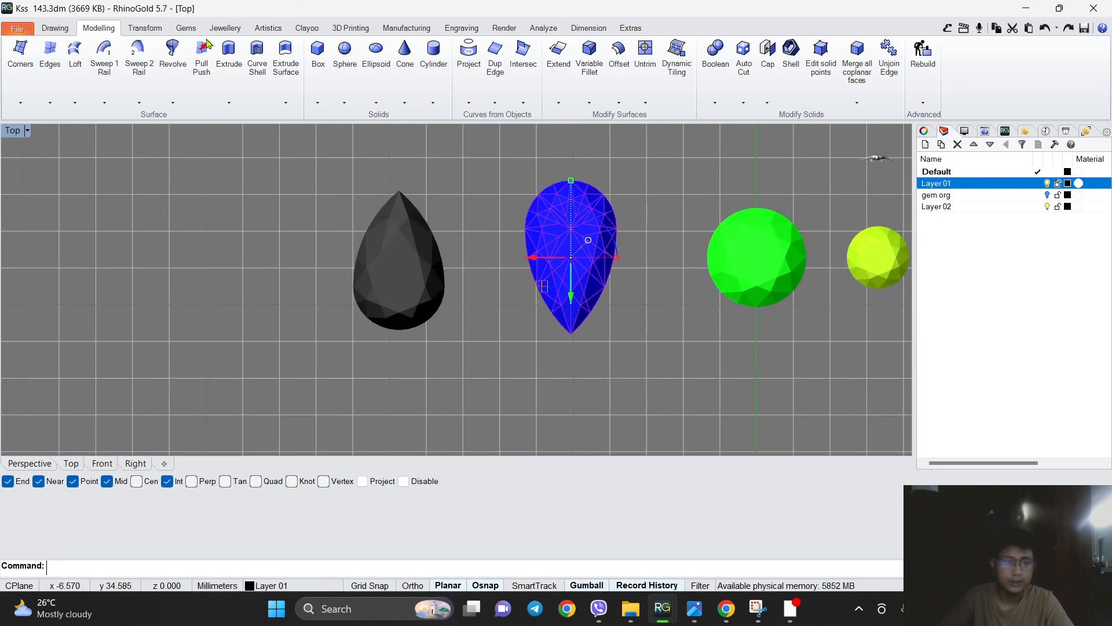
# Create a vertical solid cylinder of 0.35 mm radius at the blue pear gem's pointed tip and shift it slightly outward.
pyautogui.click(145, 28)
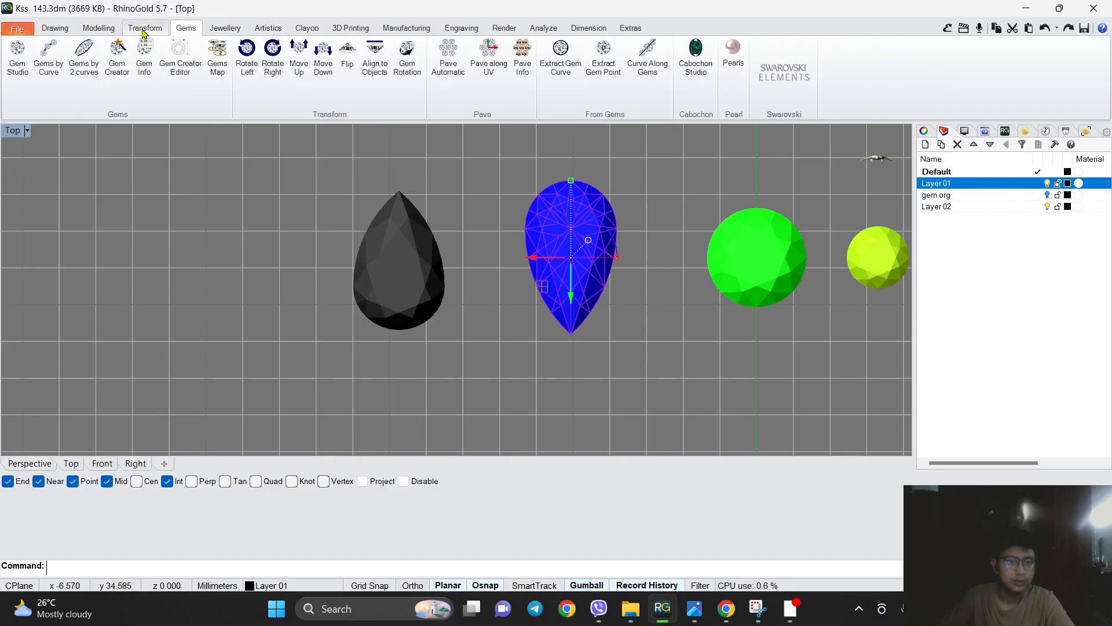
pyautogui.click(98, 28)
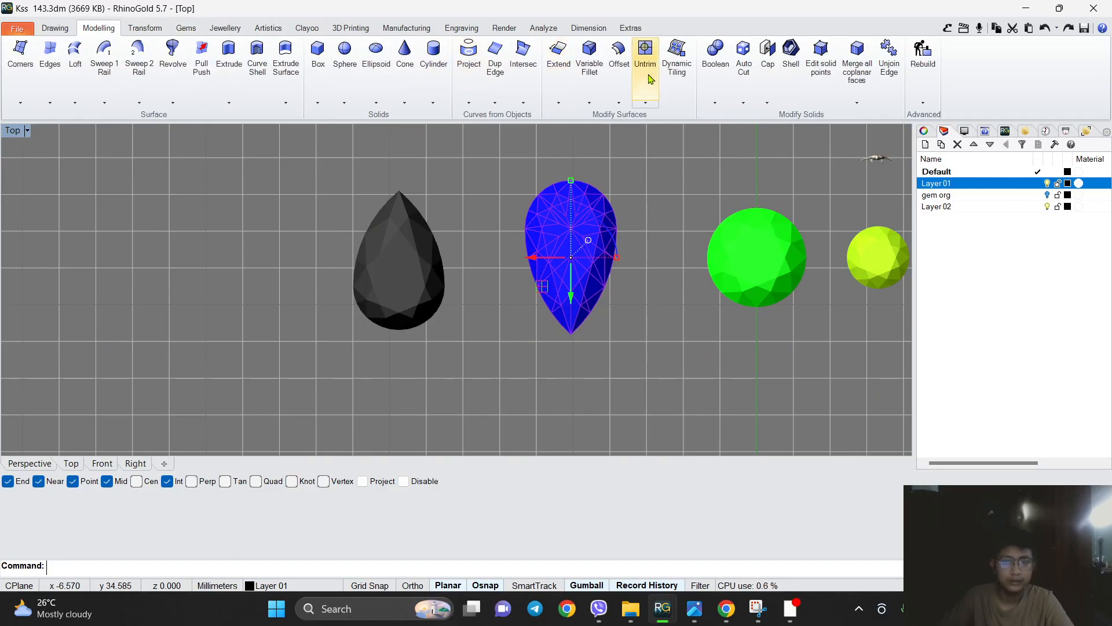
pyautogui.click(433, 53)
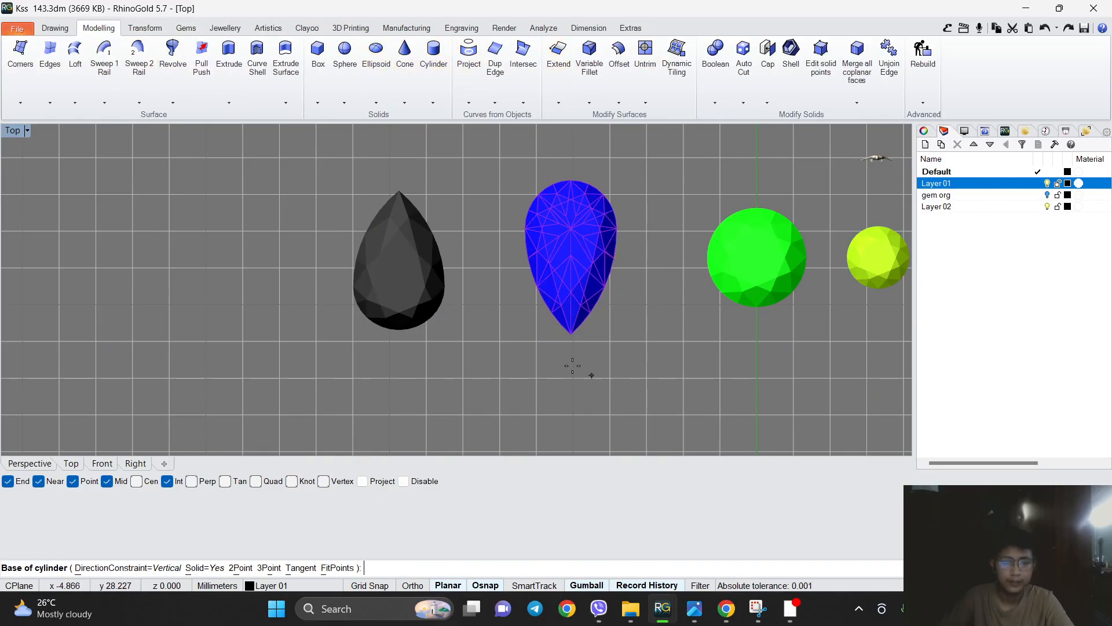
pyautogui.click(571, 332)
pyautogui.scroll(5, 571, 332)
pyautogui.click(578, 312)
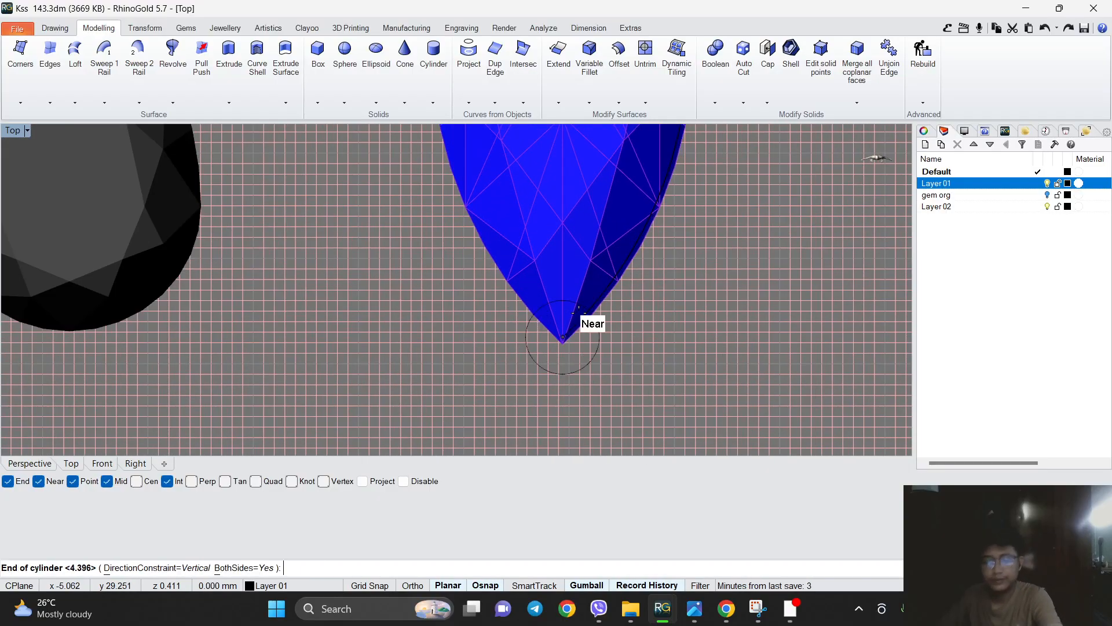
pyautogui.click(579, 313)
pyautogui.moveTo(561, 310); pyautogui.dragTo(570, 341)
pyautogui.scroll(3, 562, 351)
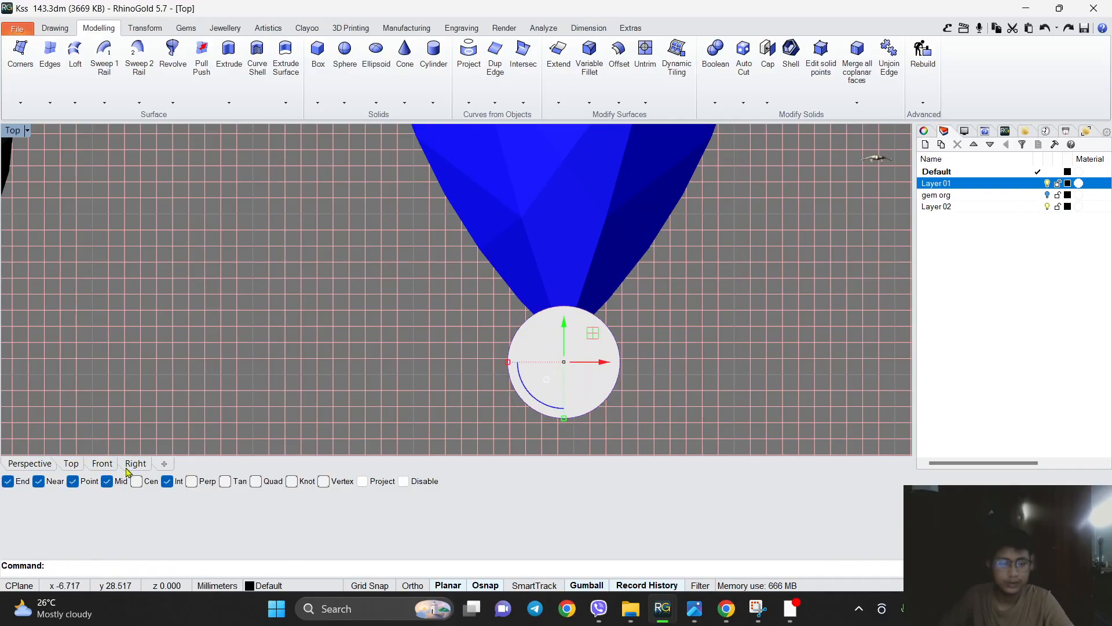
# Raise and resize the tip cylinder in side view so it runs from the bezel's base to above the blue gem.
pyautogui.click(135, 464)
pyautogui.scroll(-9, 488, 295)
pyautogui.moveTo(579, 294); pyautogui.dragTo(345, 296, button='right')
pyautogui.scroll(4, 478, 268)
pyautogui.moveTo(539, 316); pyautogui.dragTo(545, 250)
pyautogui.scroll(14, 545, 247)
pyautogui.moveTo(525, 231); pyautogui.dragTo(527, 305, button='right')
pyautogui.moveTo(525, 355); pyautogui.dragTo(536, 330)
pyautogui.click(426, 177)
pyautogui.moveTo(450, 170); pyautogui.dragTo(438, 232, button='right')
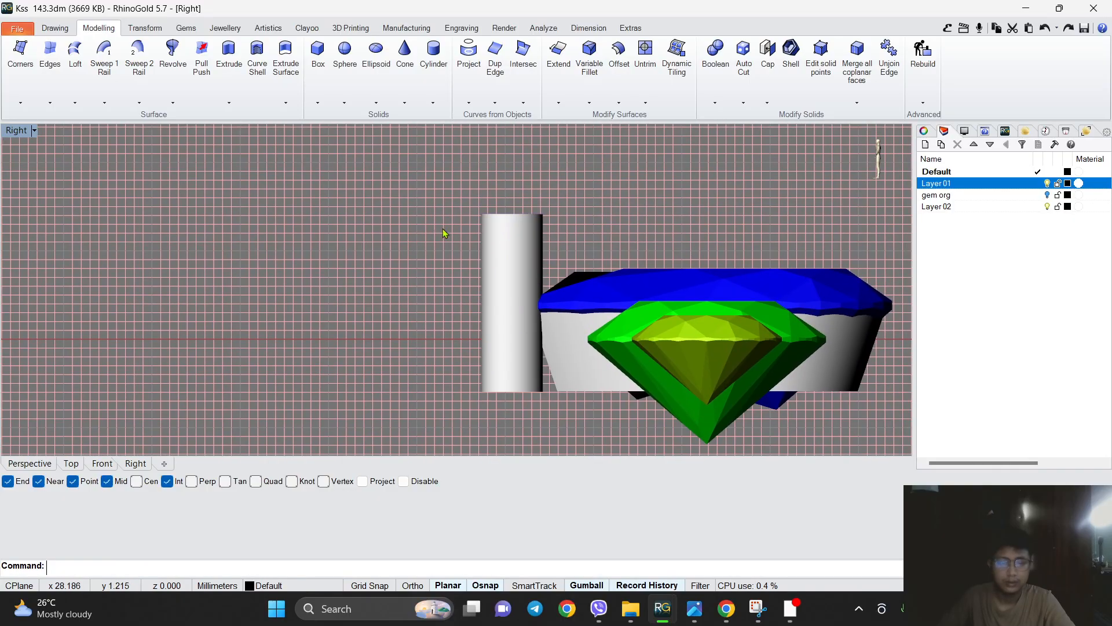
pyautogui.scroll(-2, 512, 179)
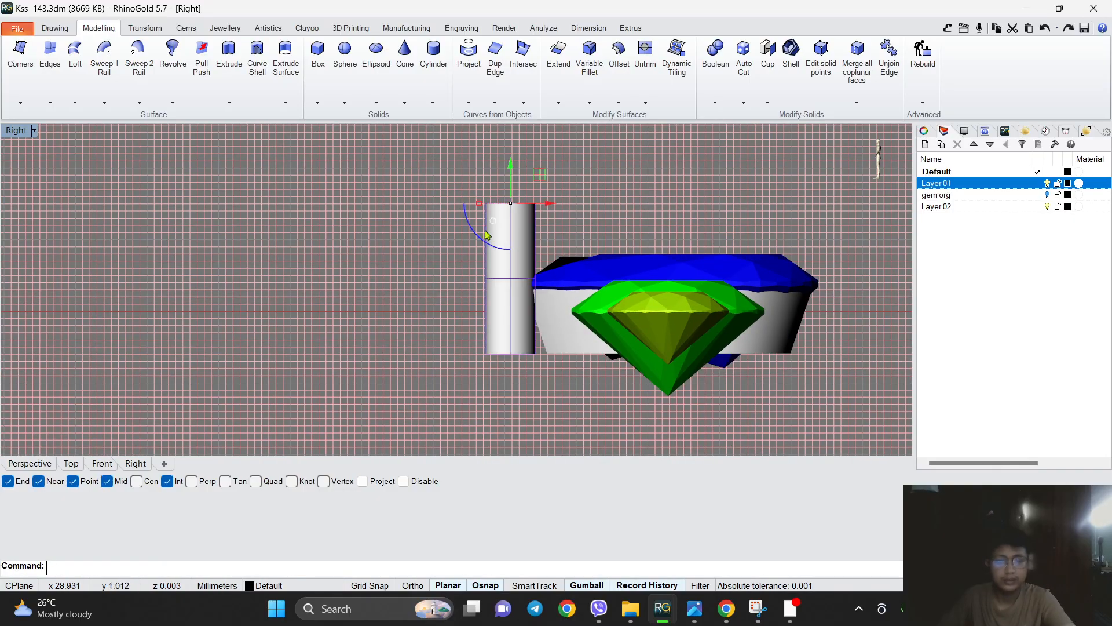
# Bend the tip prong with a bounding-box cage edit, curving its base in along the bezel wall and tilting its top toward the gem.
pyautogui.click(145, 28)
pyautogui.click(729, 58)
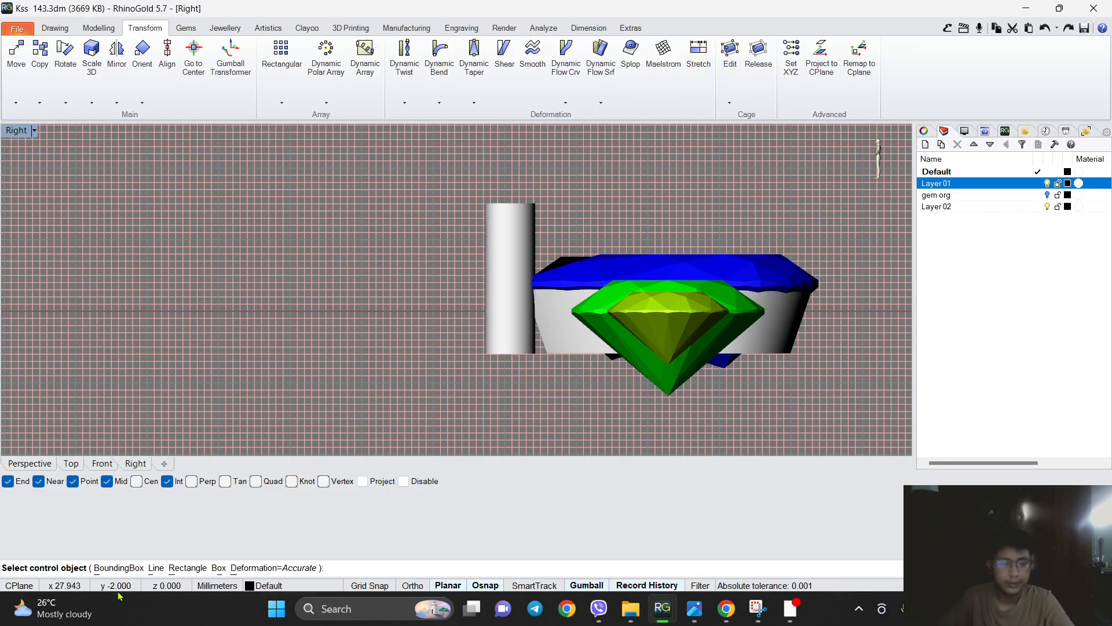
pyautogui.rightClick(348, 424)
pyautogui.rightClick(349, 424)
pyautogui.rightClick(349, 424)
pyautogui.scroll(4, 540, 353)
pyautogui.moveTo(464, 358); pyautogui.dragTo(503, 380)
pyautogui.scroll(-8, 474, 400)
pyautogui.scroll(6, 462, 299)
pyautogui.moveTo(445, 292); pyautogui.dragTo(532, 283)
pyautogui.moveTo(502, 328); pyautogui.dragTo(534, 297)
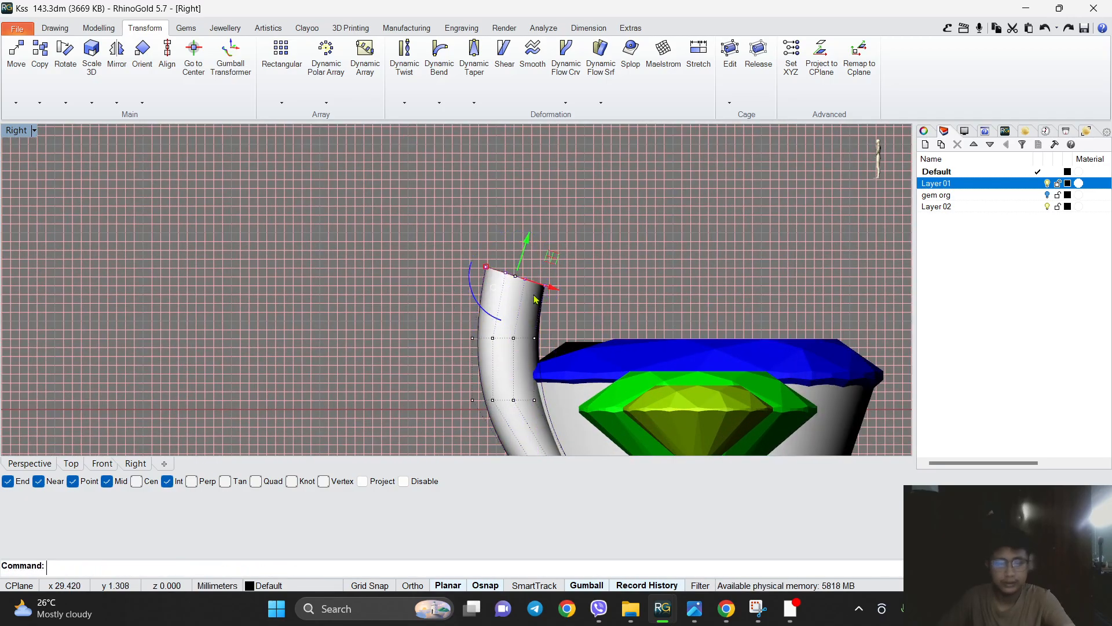
pyautogui.press('Escape')
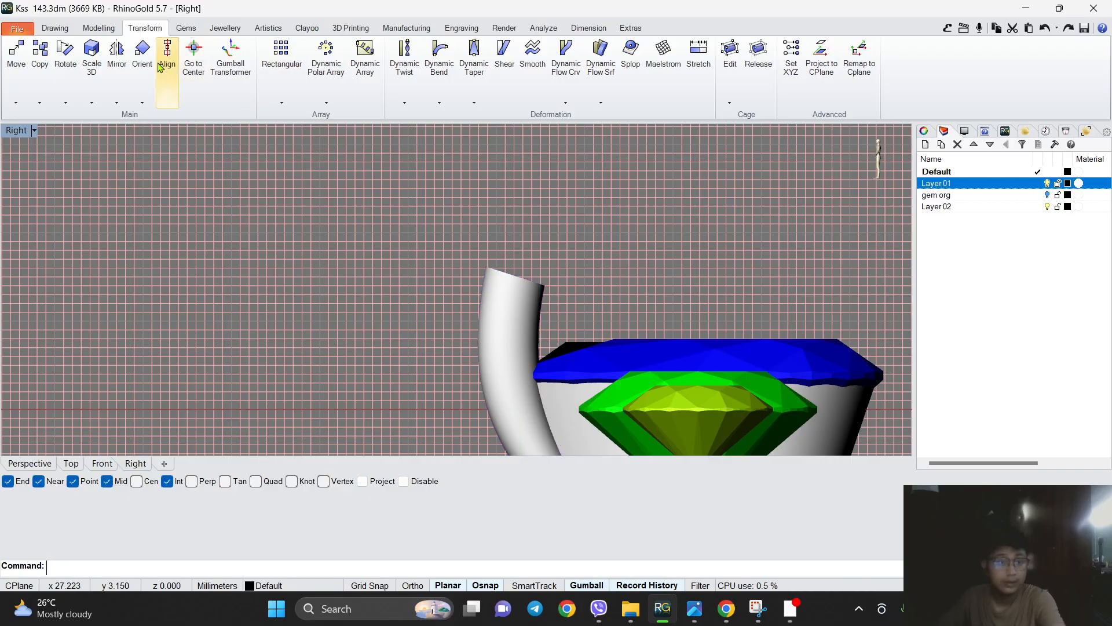
# Fillet the top edge of the bent tip prong with a 0.3 mm radius.
pyautogui.click(110, 32)
pyautogui.click(595, 86)
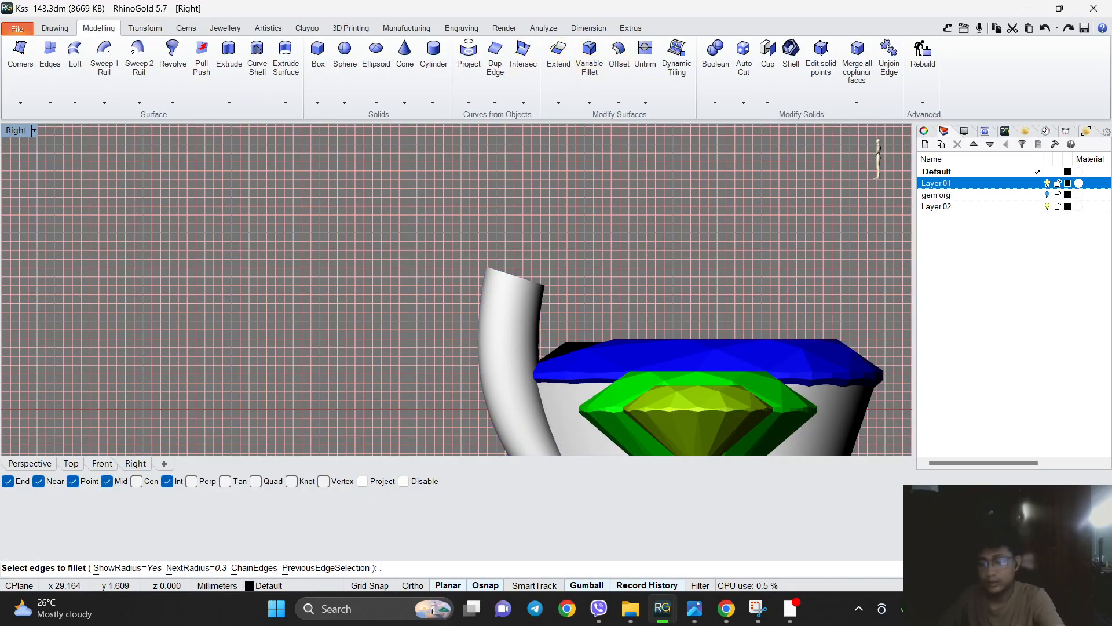
pyautogui.click(515, 277)
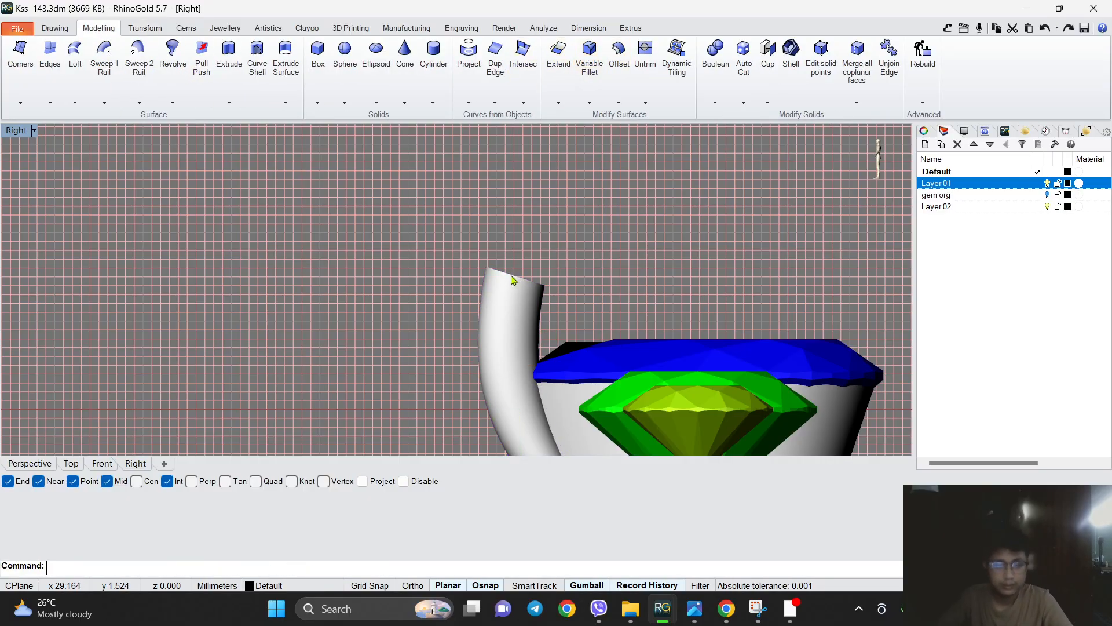
pyautogui.press('Return')
pyautogui.press('Return')
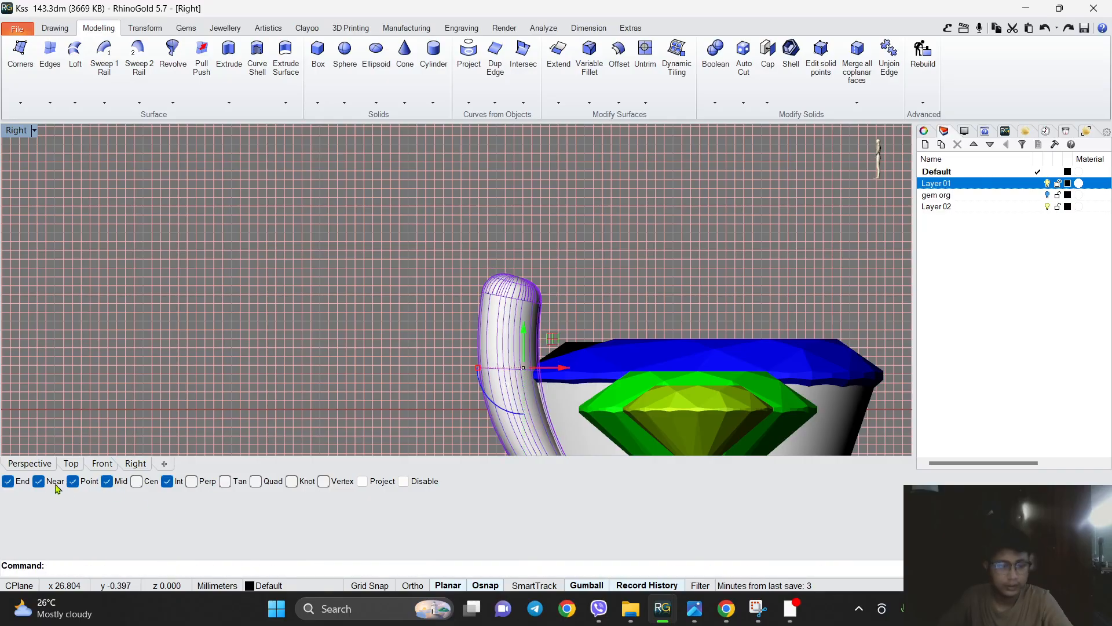
pyautogui.click(70, 464)
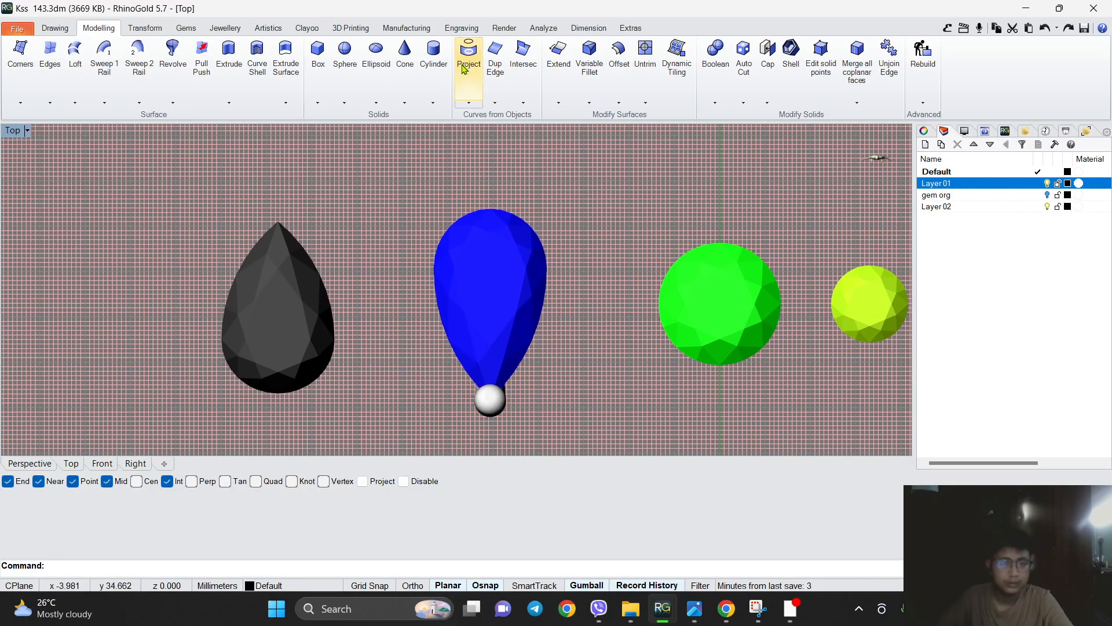
pyautogui.click(436, 66)
pyautogui.moveTo(495, 326); pyautogui.dragTo(520, 325, button='right')
pyautogui.write('0')
pyautogui.press('Return')
pyautogui.scroll(-2, 515, 296)
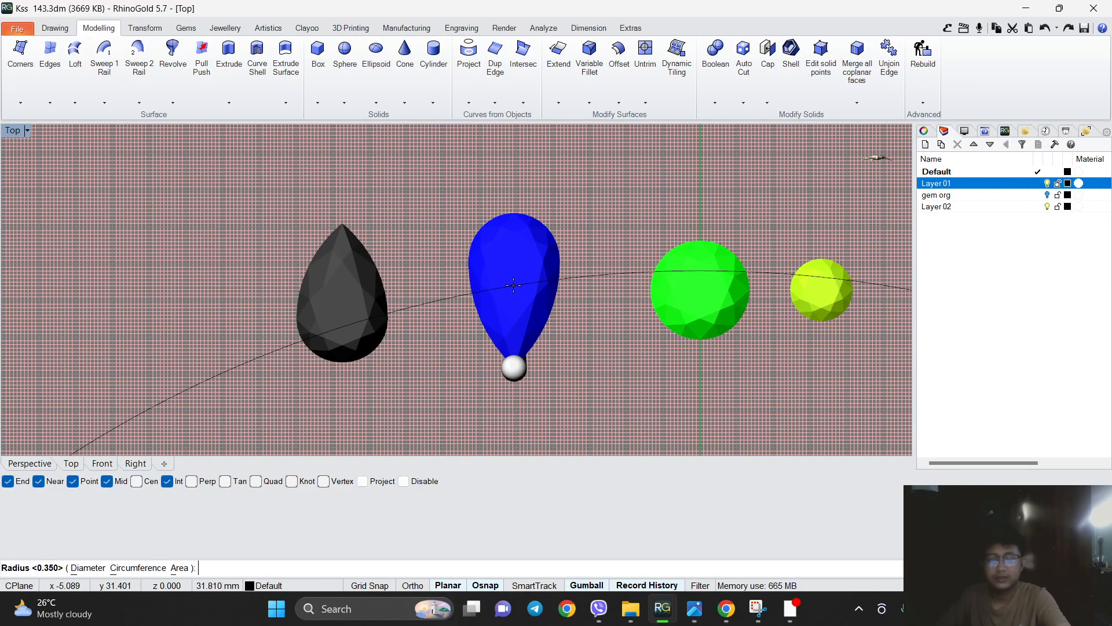
pyautogui.press('Escape')
pyautogui.rightClick(519, 273)
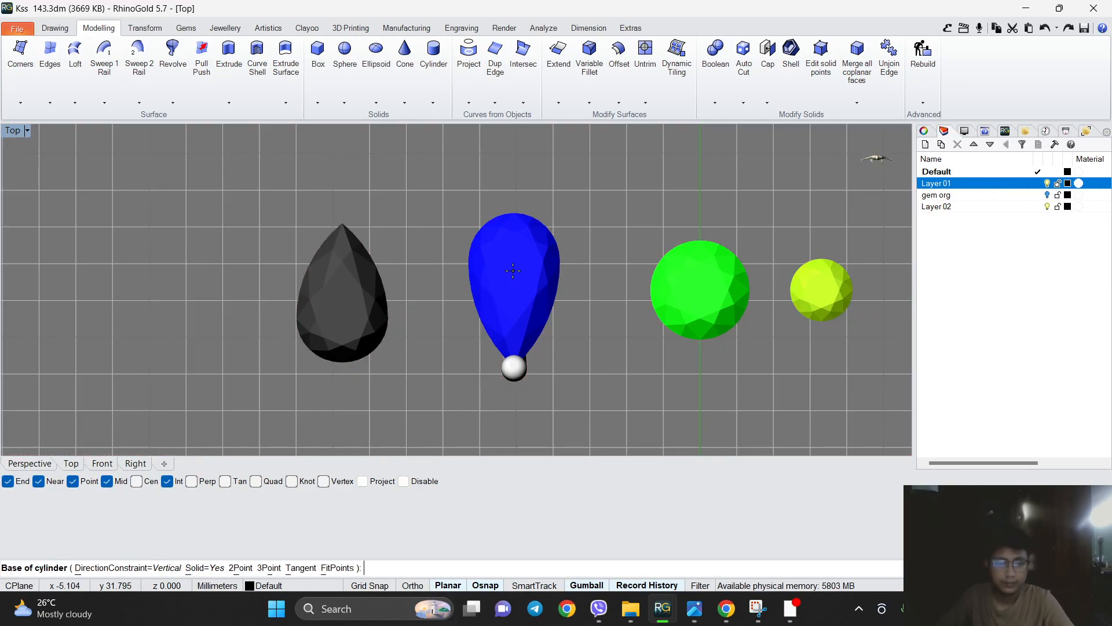
pyautogui.click(513, 286)
pyautogui.scroll(3, 514, 281)
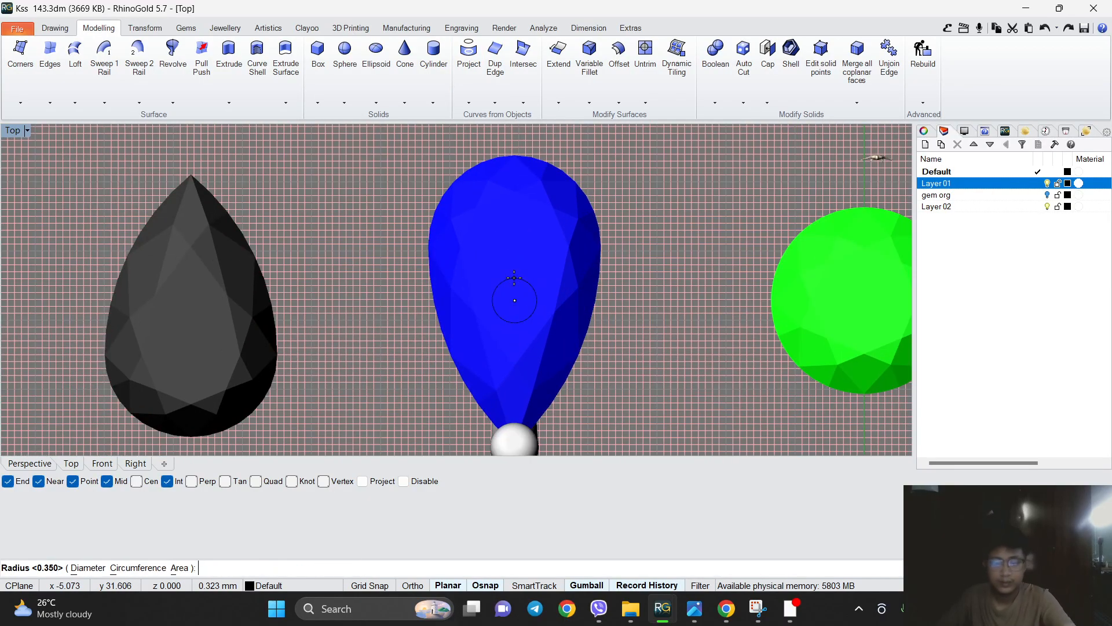
pyautogui.press('Escape')
# Create a second solid cylinder of 0.35 mm radius and place it against one shoulder of the blue gem's rounded end.
pyautogui.rightClick(514, 287)
pyautogui.click(514, 300)
pyautogui.press('Return')
pyautogui.moveTo(538, 274); pyautogui.dragTo(469, 149)
pyautogui.scroll(3, 468, 150)
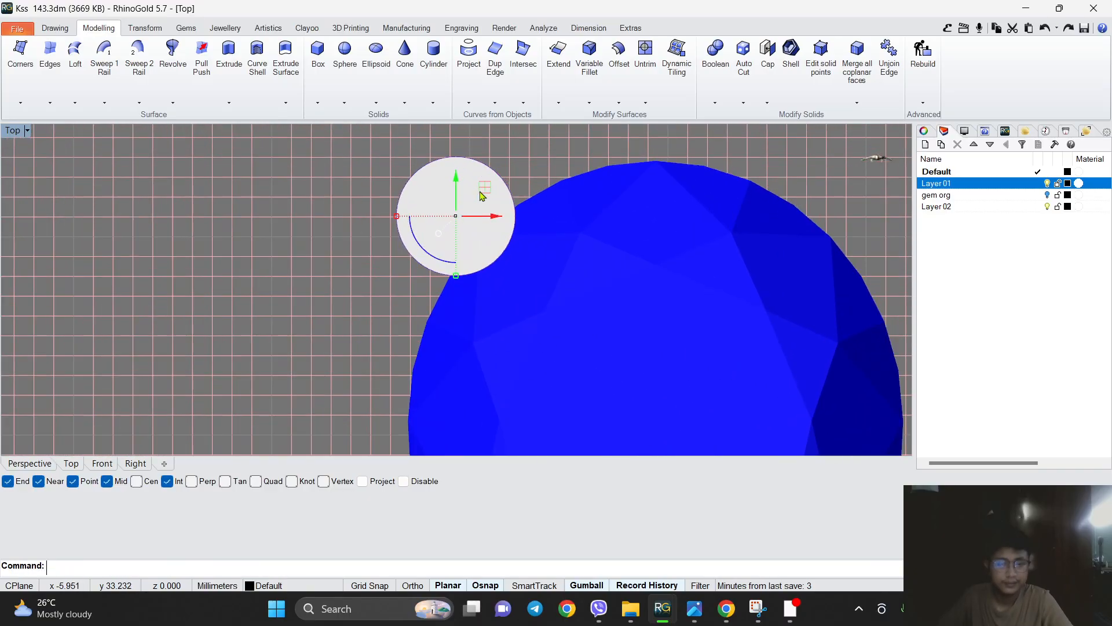
# Raise the second cylinder beside the bezel in front view and stretch it vertically.
pyautogui.click(111, 464)
pyautogui.scroll(-4, 469, 298)
pyautogui.scroll(2, 304, 304)
pyautogui.moveTo(302, 329); pyautogui.dragTo(327, 240)
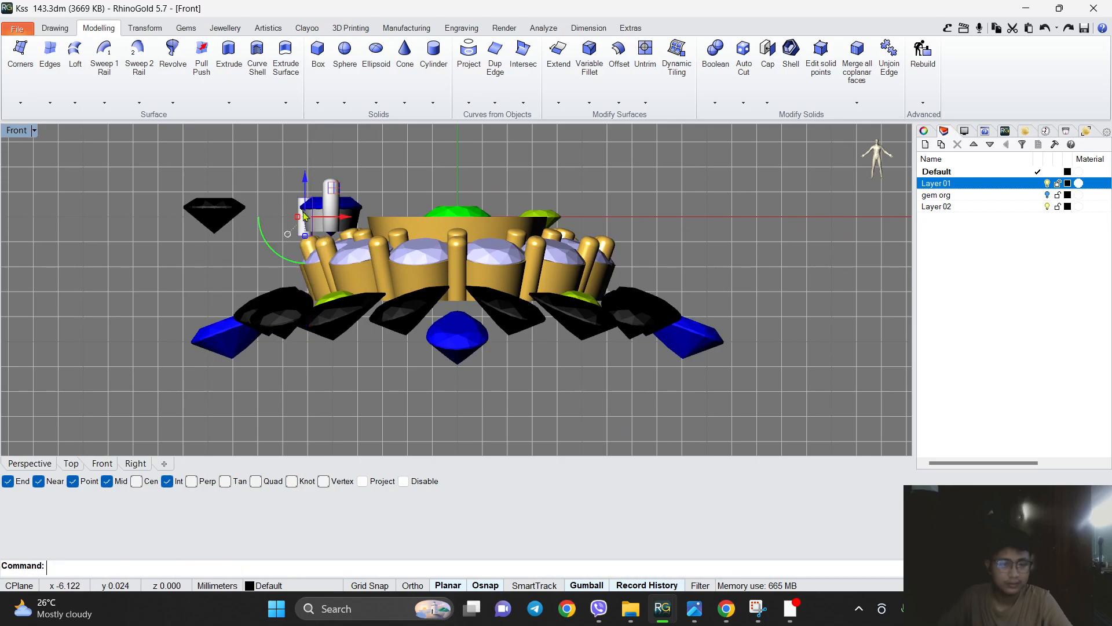
pyautogui.scroll(10, 302, 207)
pyautogui.moveTo(313, 198); pyautogui.dragTo(312, 165)
pyautogui.moveTo(311, 270); pyautogui.dragTo(319, 273)
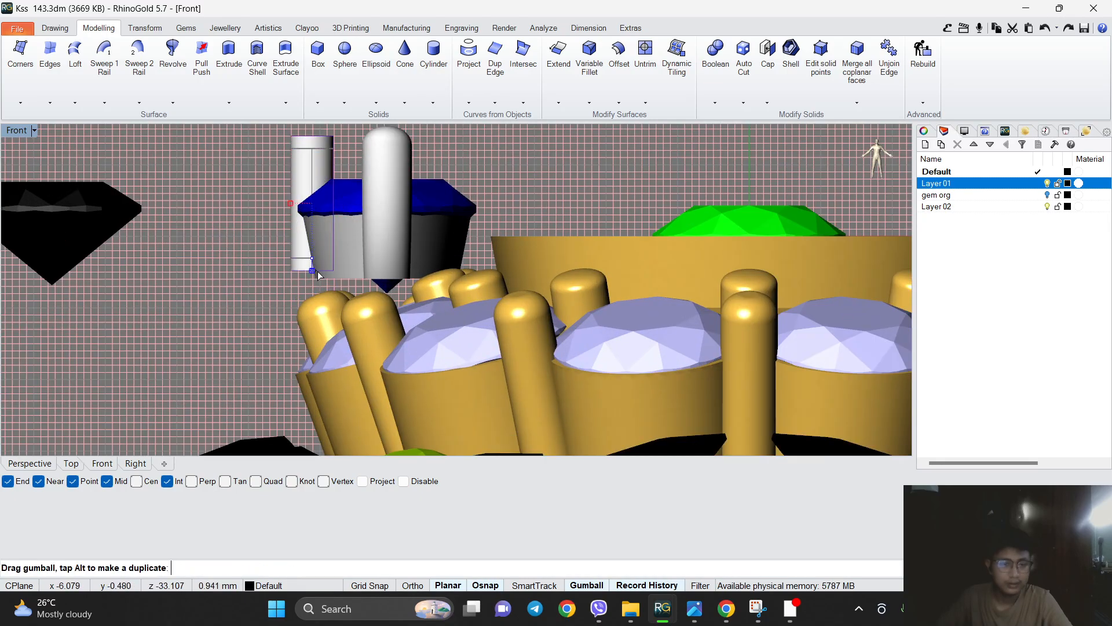
pyautogui.moveTo(313, 172); pyautogui.dragTo(316, 179)
# Lengthen and reposition the second cylinder to span from the bezel's base to the height of the tip prong.
pyautogui.scroll(-5, 315, 231)
pyautogui.scroll(9, 402, 244)
pyautogui.moveTo(309, 199); pyautogui.dragTo(401, 189, button='right')
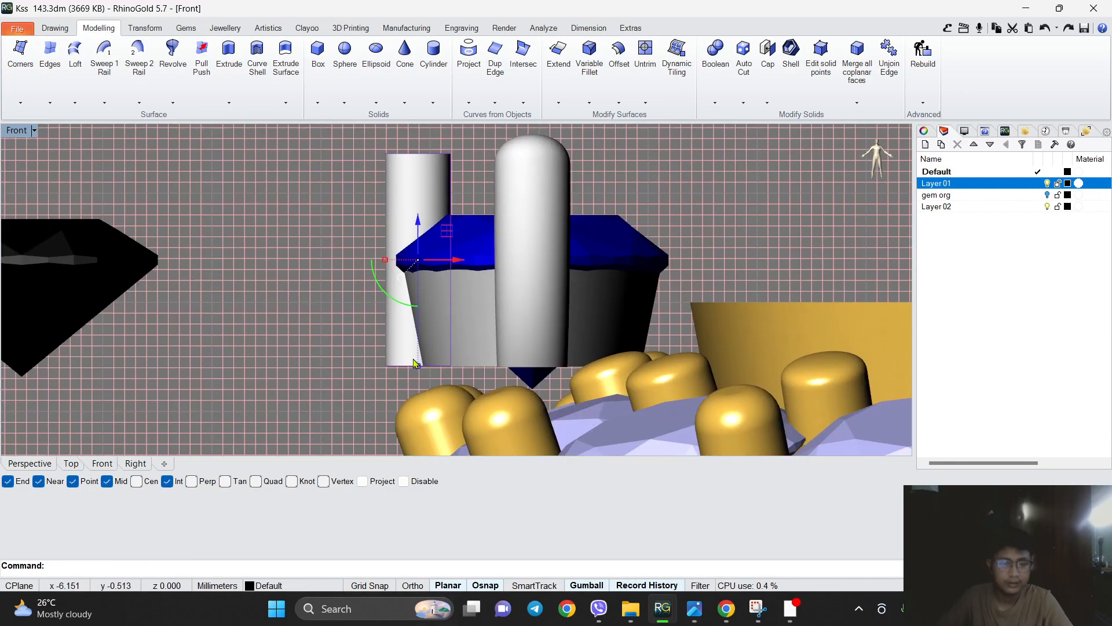
pyautogui.moveTo(416, 367); pyautogui.dragTo(417, 377)
pyautogui.moveTo(419, 224); pyautogui.dragTo(424, 214)
pyautogui.scroll(-4, 402, 254)
pyautogui.scroll(4, 406, 203)
pyautogui.moveTo(407, 196); pyautogui.dragTo(413, 231, button='right')
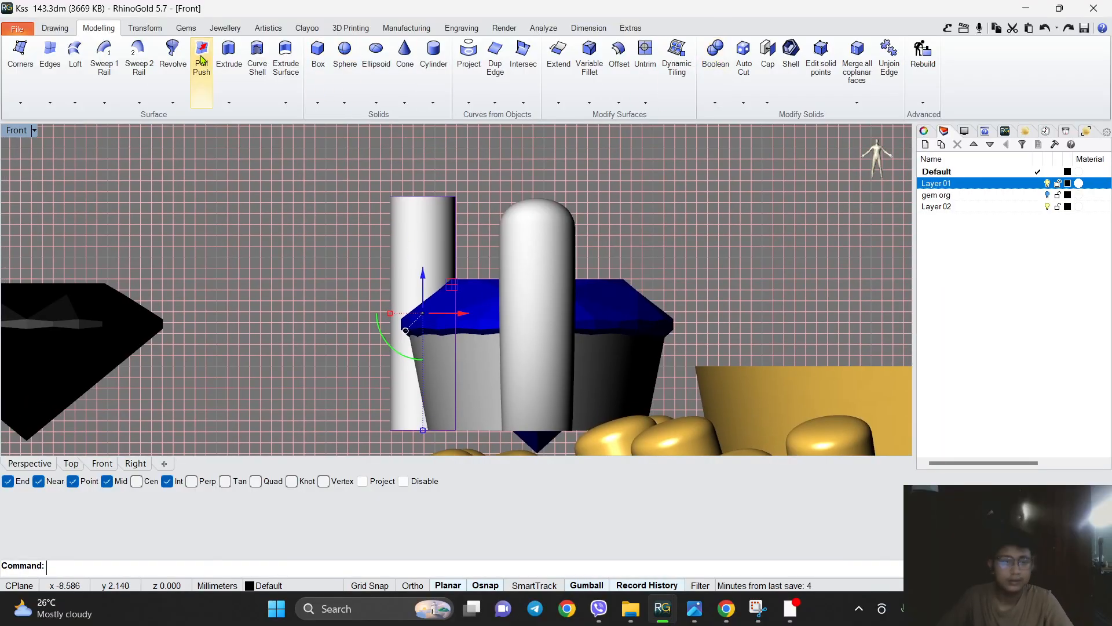
# Place an editing cage with four control points in each direction around the second cylinder.
pyautogui.click(145, 28)
pyautogui.click(730, 52)
pyautogui.click(118, 568)
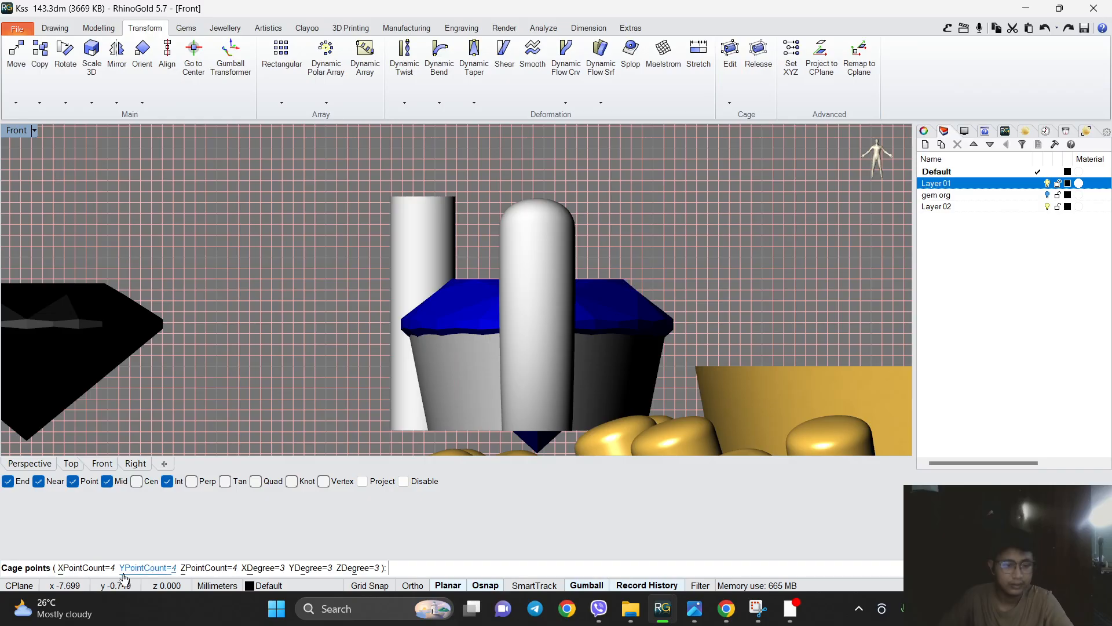
pyautogui.rightClick(319, 364)
pyautogui.rightClick(319, 363)
pyautogui.moveTo(359, 383); pyautogui.dragTo(362, 323, button='right')
# Shift the cage's lowest control points diagonally inward under the gem to bend the shoulder prong's base.
pyautogui.moveTo(368, 381); pyautogui.dragTo(504, 339)
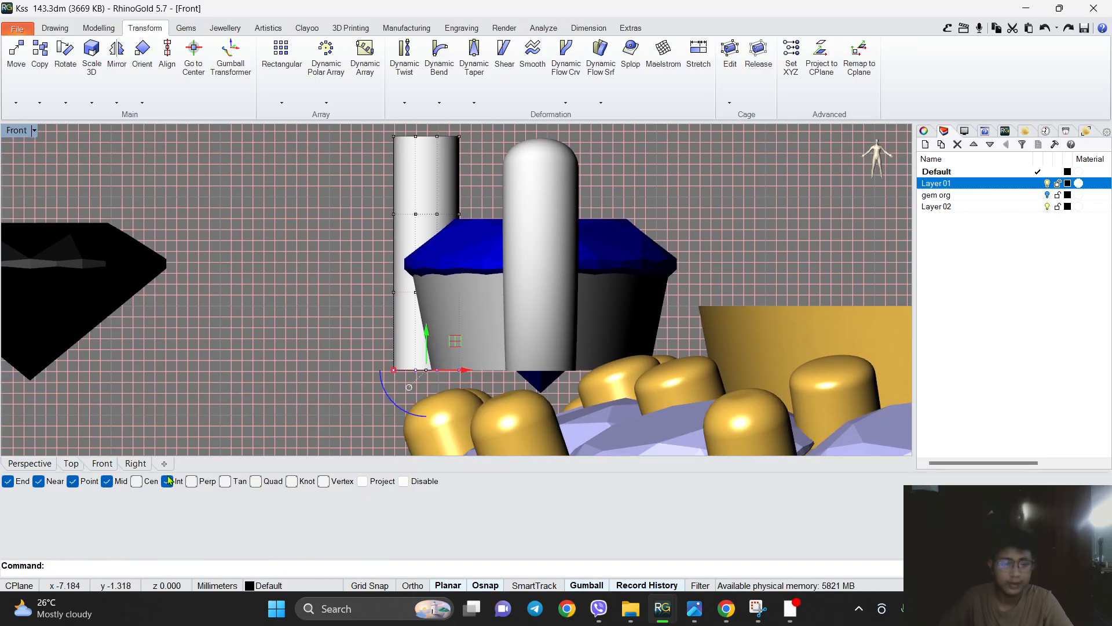
pyautogui.click(71, 463)
pyautogui.scroll(4, 341, 323)
pyautogui.moveTo(345, 329); pyautogui.dragTo(377, 372)
pyautogui.click(818, 142)
pyautogui.scroll(2, 420, 323)
pyautogui.moveTo(344, 296); pyautogui.dragTo(366, 310)
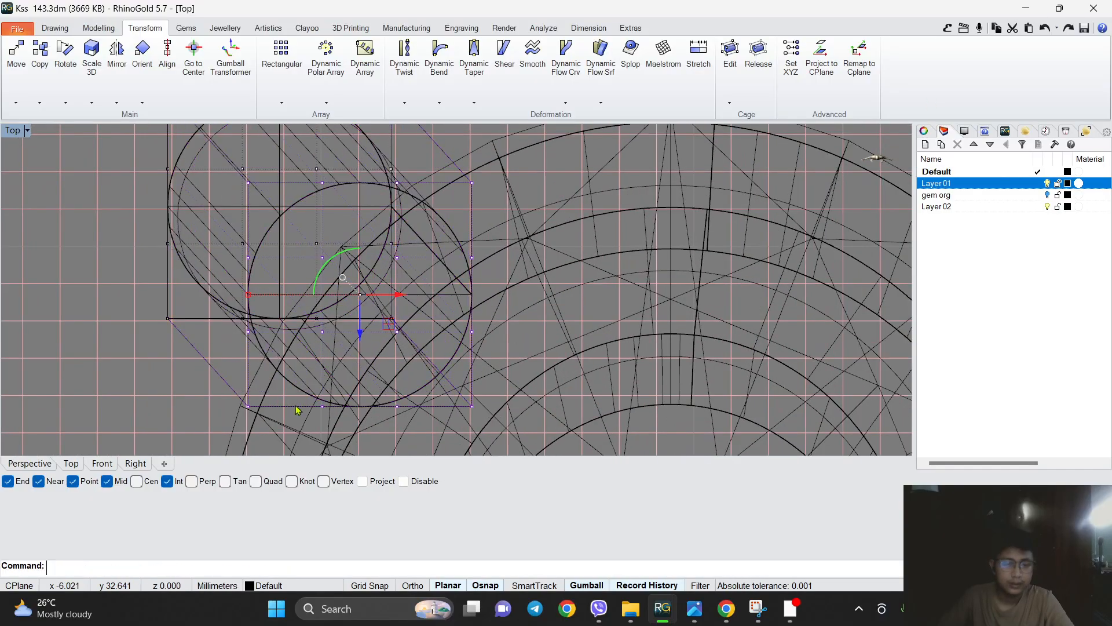
# Finish the cage edit on the bent shoulder prong and remove the cage.
pyautogui.click(30, 466)
pyautogui.moveTo(390, 318); pyautogui.dragTo(499, 305, button='right')
pyautogui.scroll(5, 367, 218)
pyautogui.press('Escape')
pyautogui.press('Escape')
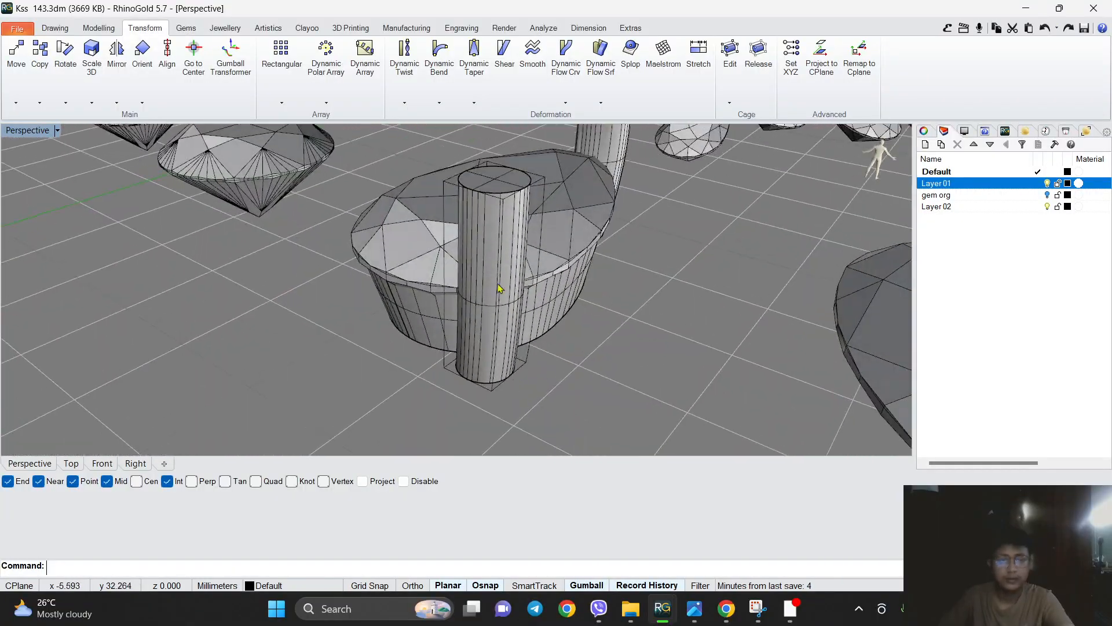
pyautogui.press('Escape')
pyautogui.moveTo(599, 288); pyautogui.dragTo(498, 137, button='right')
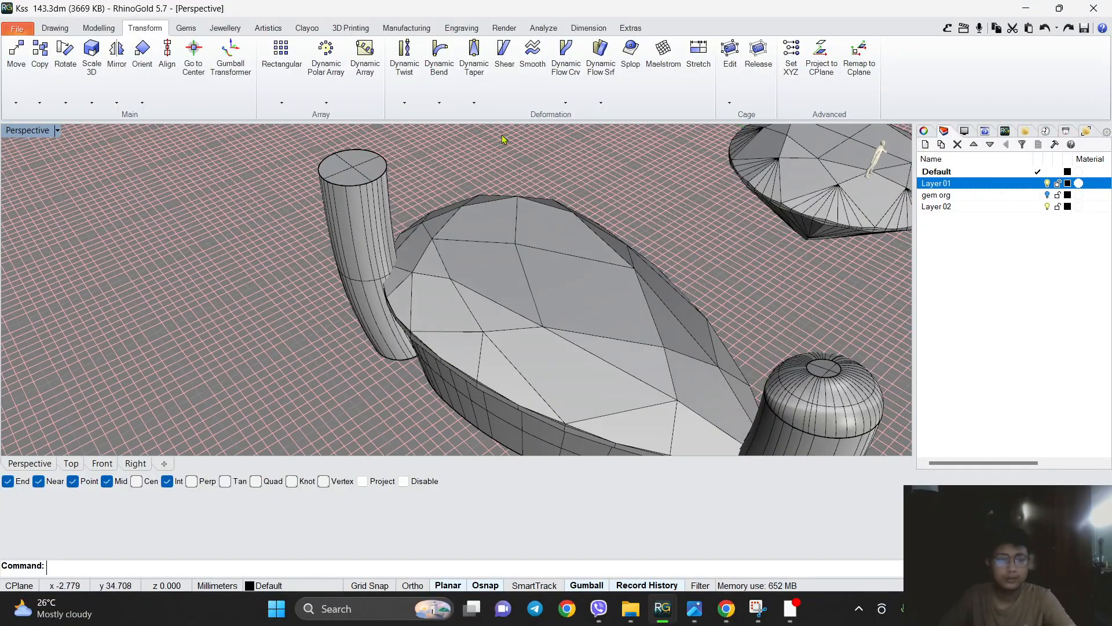
# Try to fillet the top edge of the shoulder prong, and undo the result.
pyautogui.click(115, 30)
pyautogui.click(589, 52)
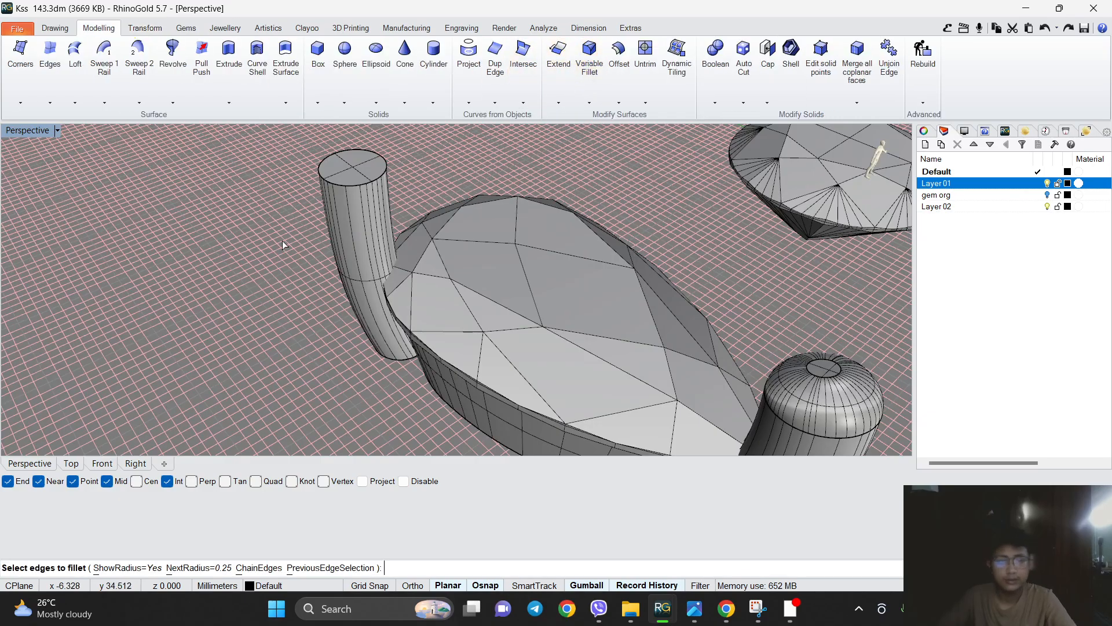
pyautogui.click(348, 185)
pyautogui.press('Return')
pyautogui.press('Return')
pyautogui.scroll(-3, 363, 219)
pyautogui.hotkey('ctrl', 'z')
pyautogui.moveTo(363, 219); pyautogui.dragTo(369, 267, button='right')
# Fillet the top edge of the shoulder prong into a rounded tip.
pyautogui.press('Escape')
pyautogui.press('Return')
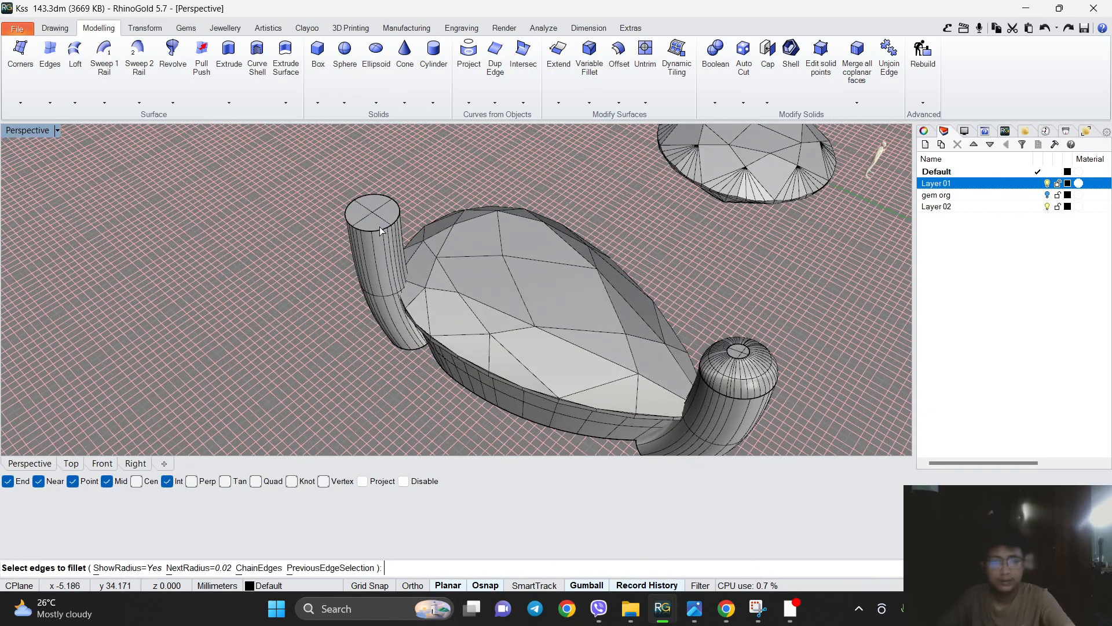
pyautogui.click(379, 231)
pyautogui.press('Return')
pyautogui.press('Return')
pyautogui.click(377, 243)
pyautogui.moveTo(377, 243); pyautogui.dragTo(388, 307, button='right')
pyautogui.scroll(-5, 388, 307)
# Mirror the rounded shoulder prong across the pear gem's vertical centreline.
pyautogui.click(76, 465)
pyautogui.scroll(-9, 383, 307)
pyautogui.click(614, 277)
pyautogui.moveTo(613, 278); pyautogui.dragTo(647, 189, button='right')
pyautogui.scroll(4, 472, 360)
pyautogui.scroll(-4, 463, 307)
pyautogui.click(383, 170)
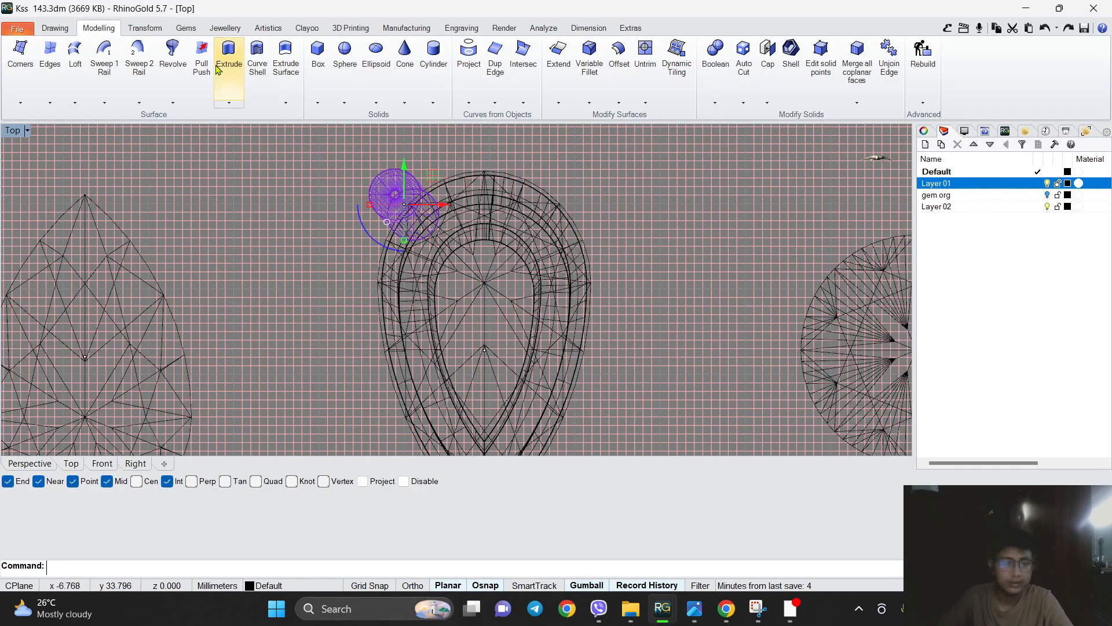
pyautogui.click(145, 27)
pyautogui.click(117, 74)
pyautogui.moveTo(512, 359); pyautogui.dragTo(492, 368, button='right')
pyautogui.click(487, 285)
pyautogui.keyDown('shift'); pyautogui.click(535, 165); pyautogui.keyUp('shift')
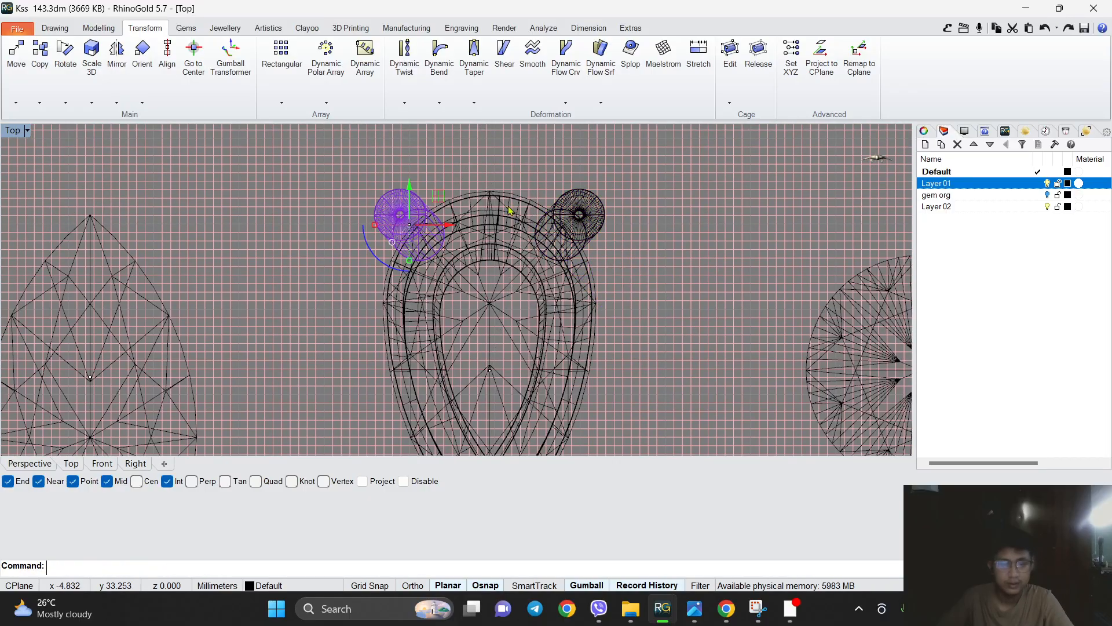
# Select the pear gem's bezel together with its tip prong and both shoulder prongs.
pyautogui.click(823, 158)
pyautogui.scroll(-4, 481, 277)
pyautogui.click(644, 263)
pyautogui.scroll(4, 459, 250)
pyautogui.click(424, 237)
pyautogui.keyDown('shift'); pyautogui.click(601, 226); pyautogui.keyUp('shift')
pyautogui.scroll(-6, 522, 260)
pyautogui.click(40, 465)
pyautogui.moveTo(440, 371); pyautogui.dragTo(506, 299, button='right')
pyautogui.scroll(7, 510, 290)
pyautogui.keyDown('shift'); pyautogui.click(527, 369); pyautogui.keyUp('shift')
pyautogui.keyDown('shift'); pyautogui.click(767, 275); pyautogui.keyUp('shift')
pyautogui.scroll(-5, 487, 274)
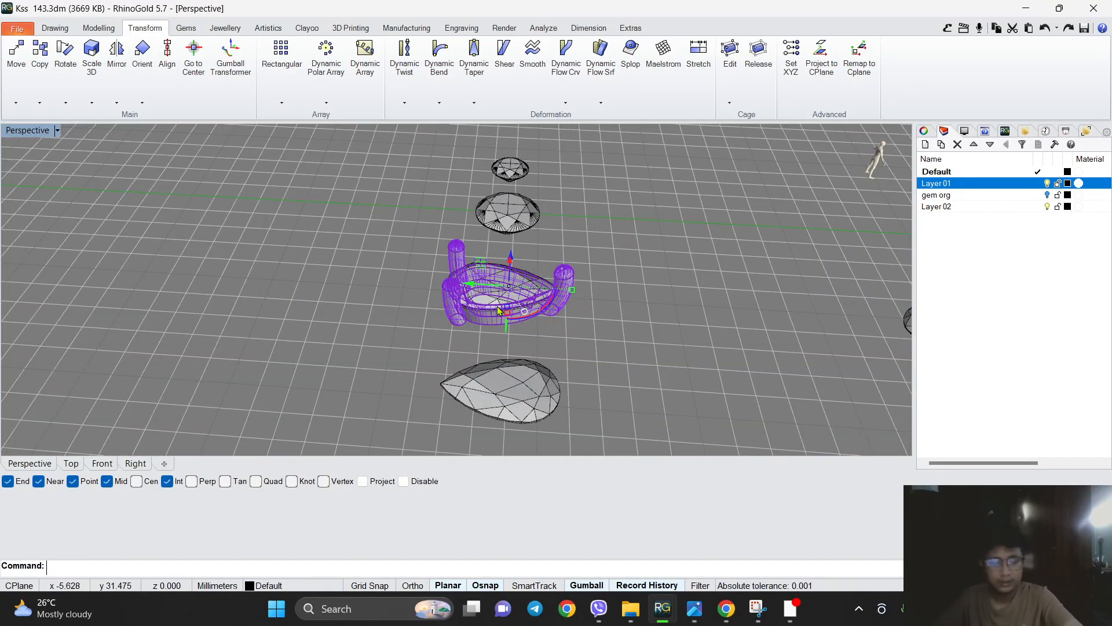
# Try Copy by Gems with the bezel and prongs as objects and their own pear gem as origin.
pyautogui.click(40, 104)
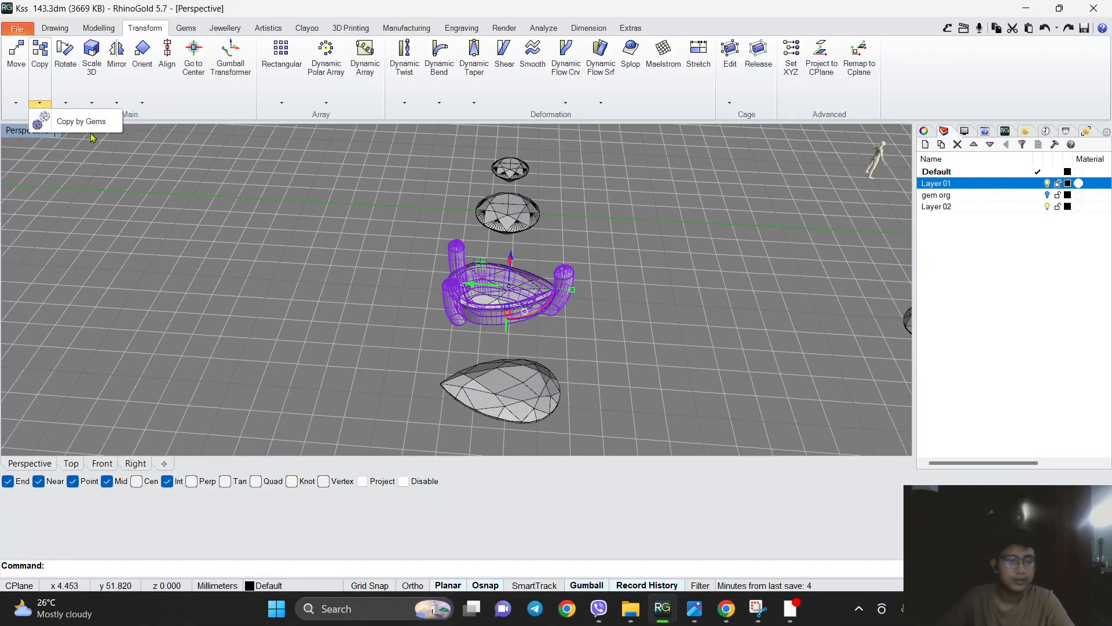
pyautogui.click(69, 117)
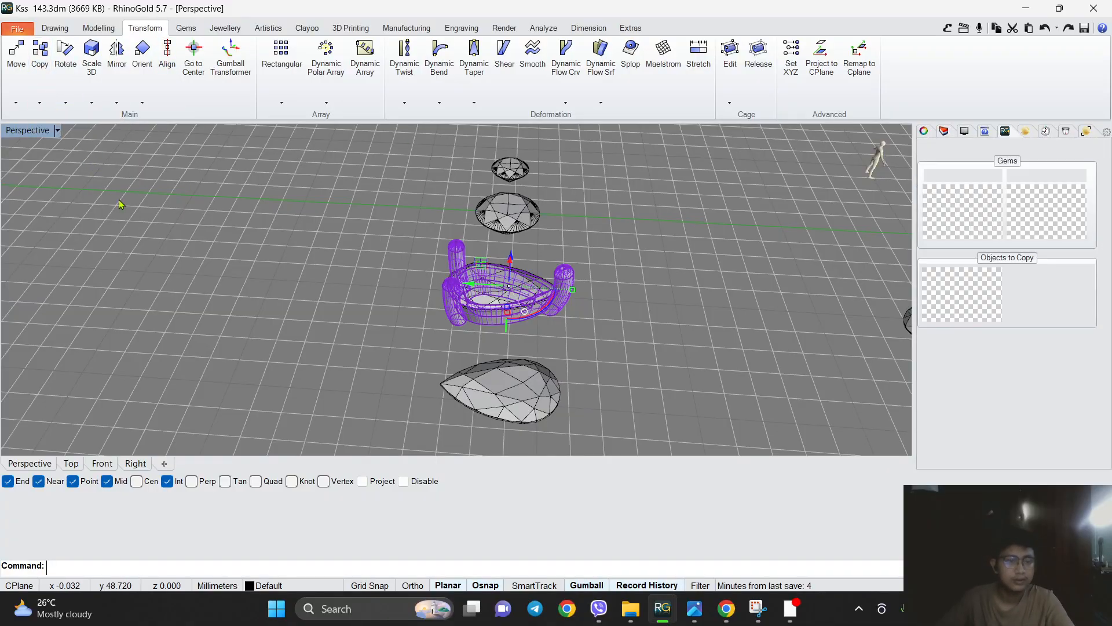
pyautogui.click(963, 294)
pyautogui.click(704, 367)
pyautogui.click(982, 213)
pyautogui.scroll(9, 534, 270)
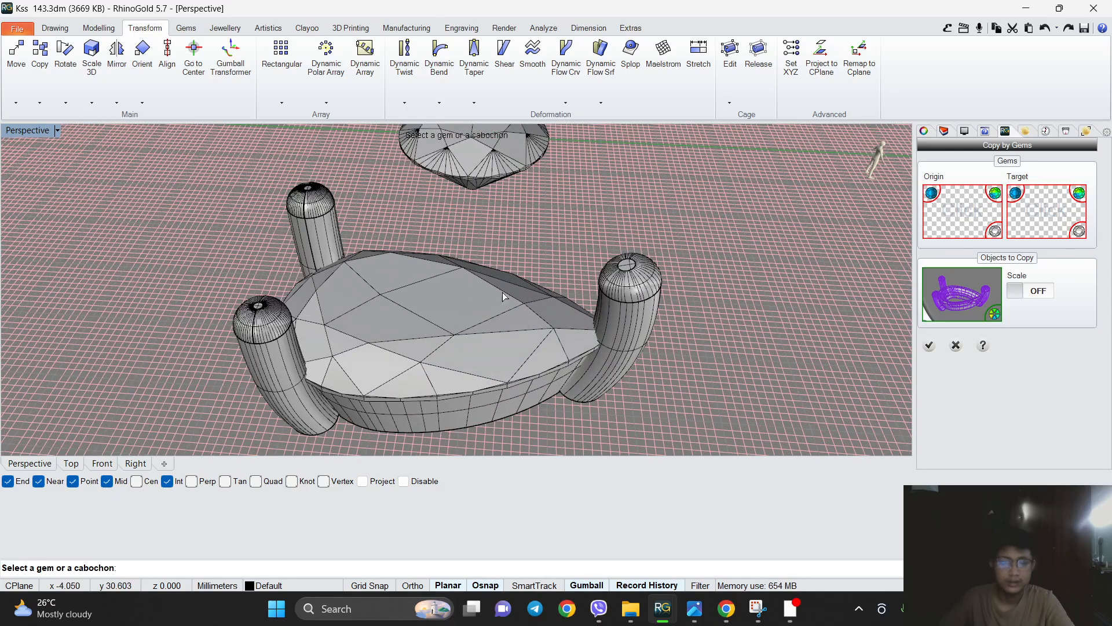
pyautogui.click(501, 298)
# Try to apply the copy to the ring's topmost and leftmost pear gems as targets.
pyautogui.click(1010, 226)
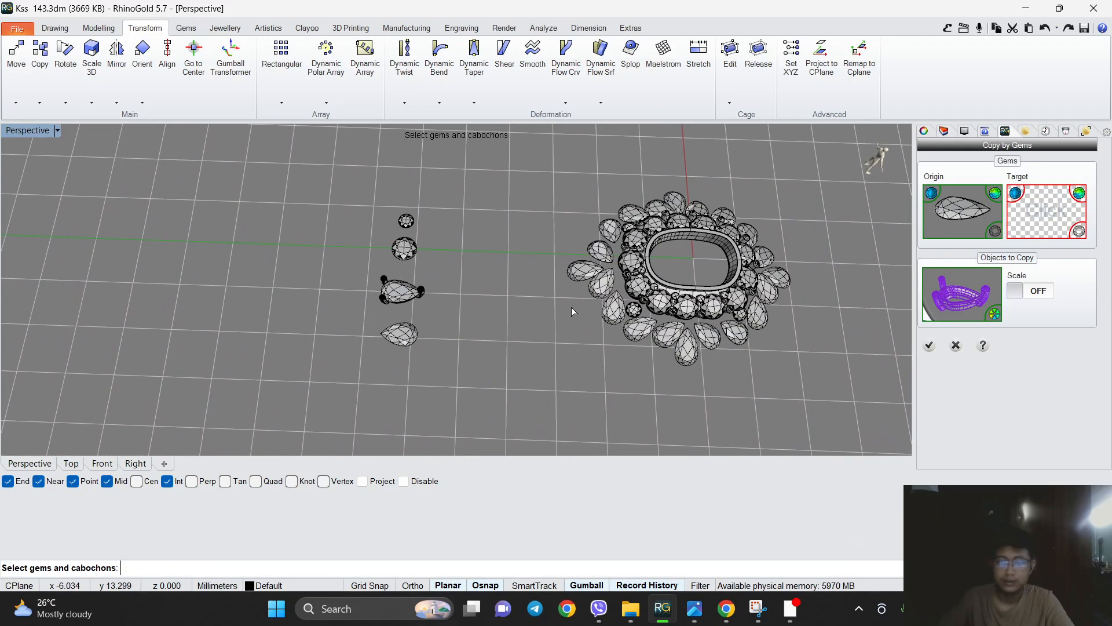
pyautogui.scroll(6, 606, 255)
pyautogui.click(72, 464)
pyautogui.scroll(5, 401, 398)
pyautogui.moveTo(461, 382); pyautogui.dragTo(558, 288, button='right')
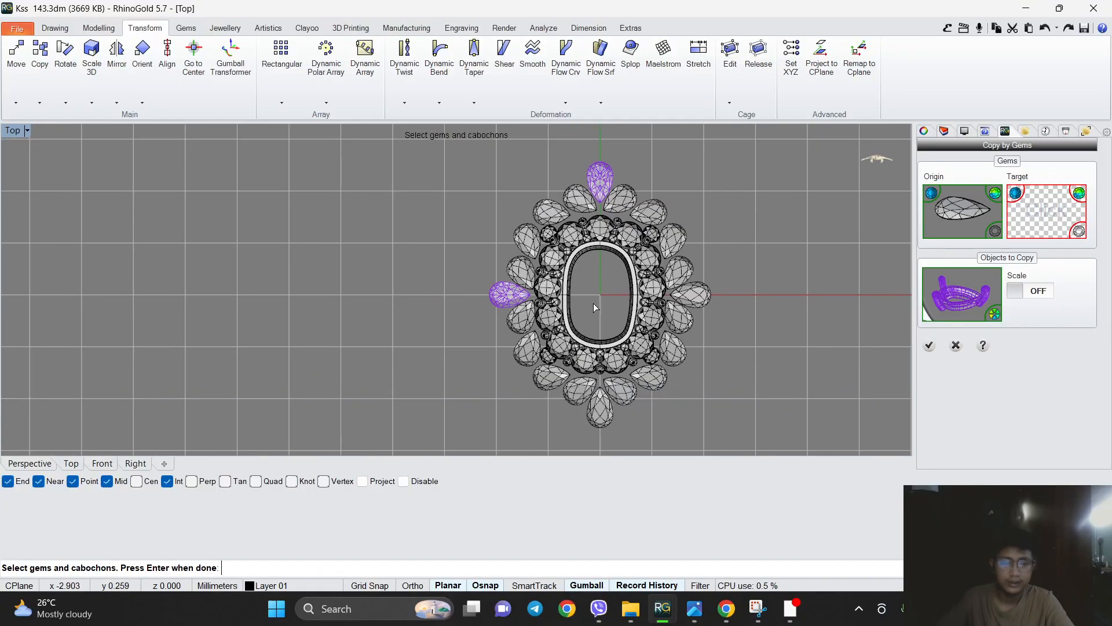
pyautogui.click(930, 345)
pyautogui.scroll(-4, 481, 344)
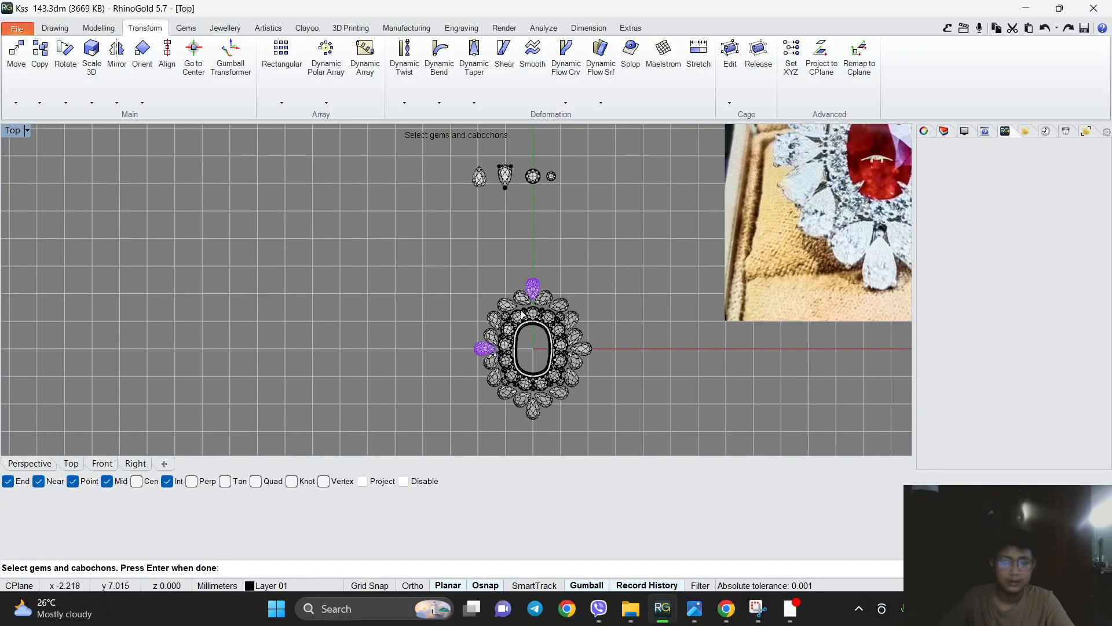
pyautogui.scroll(3, 559, 281)
pyautogui.scroll(-2, 545, 294)
pyautogui.scroll(4, 548, 191)
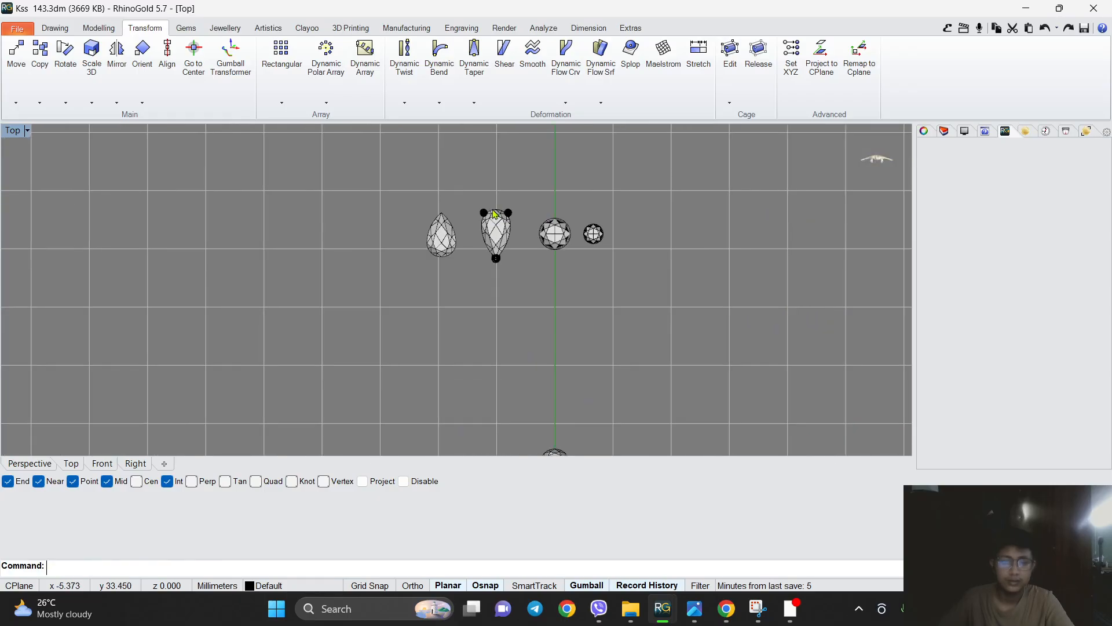
# Restart Copy by Gems with the narrow sample pear as origin and its bezel and three prongs as objects.
pyautogui.press('Return')
pyautogui.click(967, 216)
pyautogui.scroll(4, 653, 235)
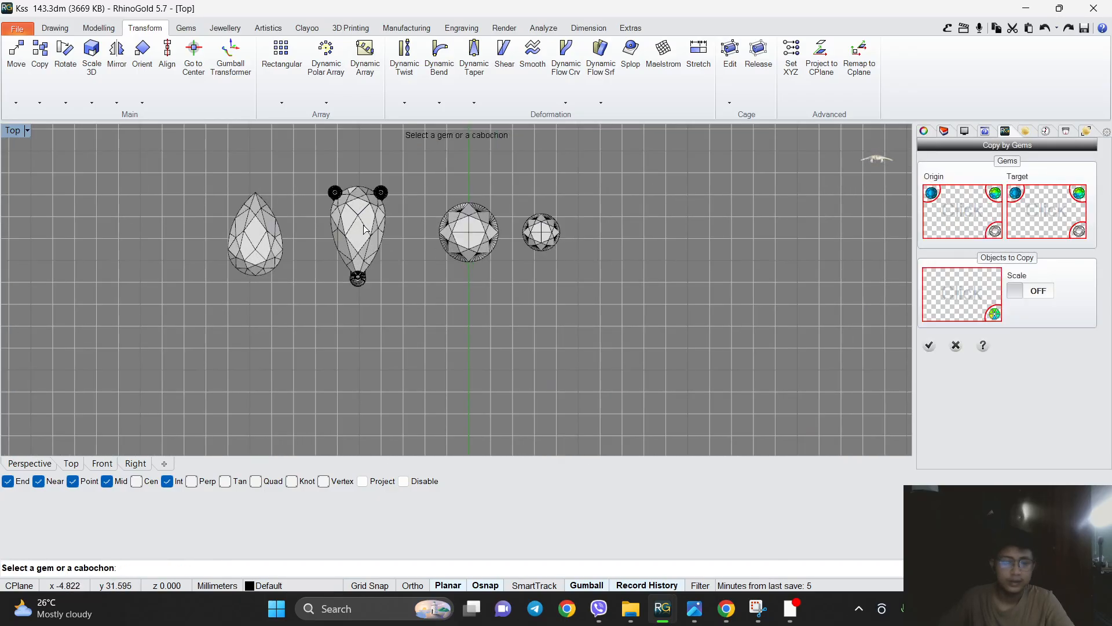
pyautogui.click(365, 230)
pyautogui.scroll(4, 390, 199)
pyautogui.click(333, 279)
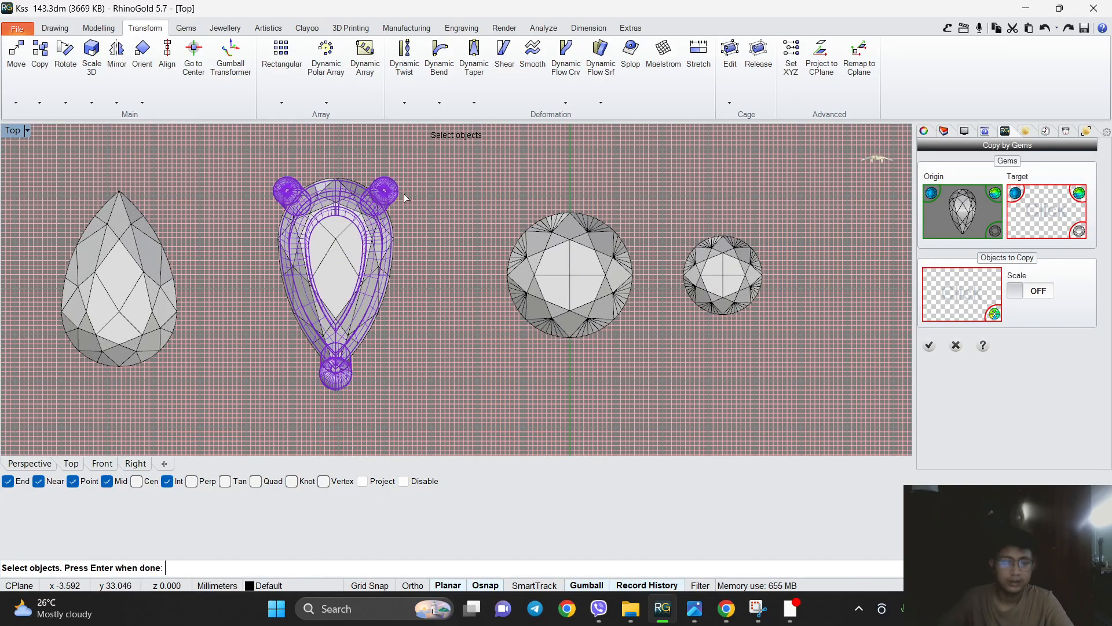
pyautogui.scroll(-6, 423, 201)
# Copy the bezel and prongs onto the ring's topmost and leftmost pear gems.
pyautogui.click(1048, 224)
pyautogui.scroll(3, 521, 241)
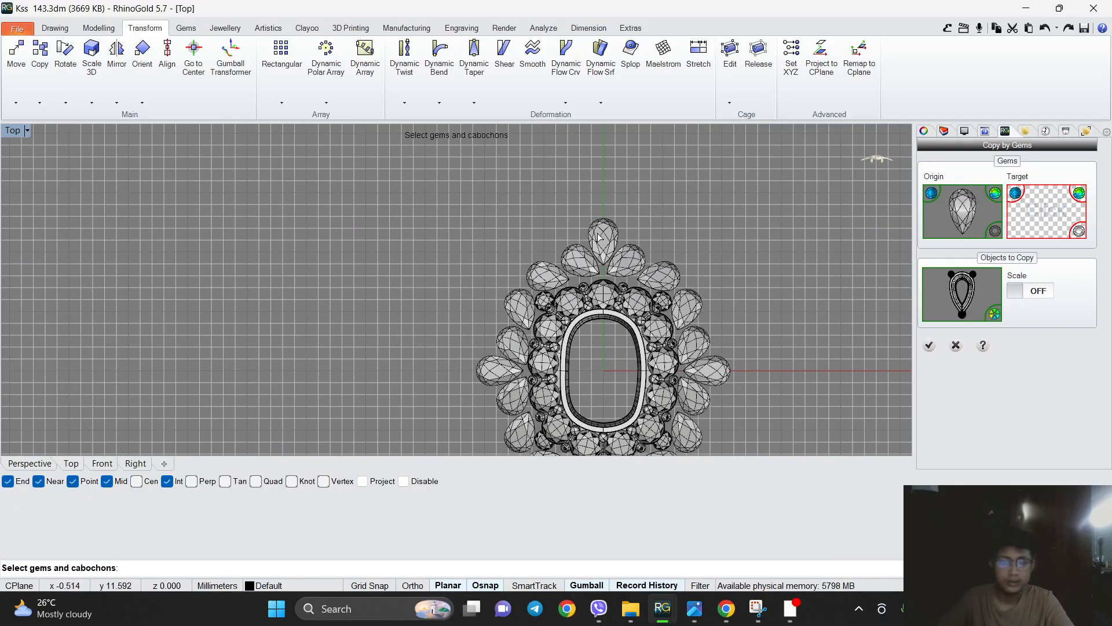
pyautogui.click(499, 381)
pyautogui.scroll(-3, 499, 376)
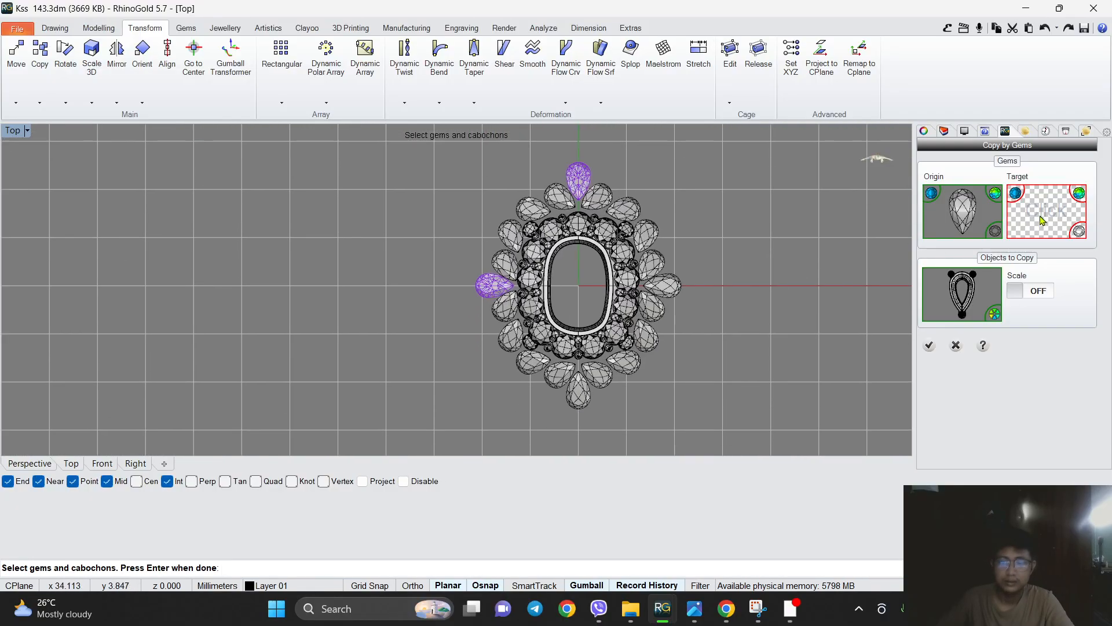
pyautogui.press('Return')
pyautogui.scroll(4, 483, 324)
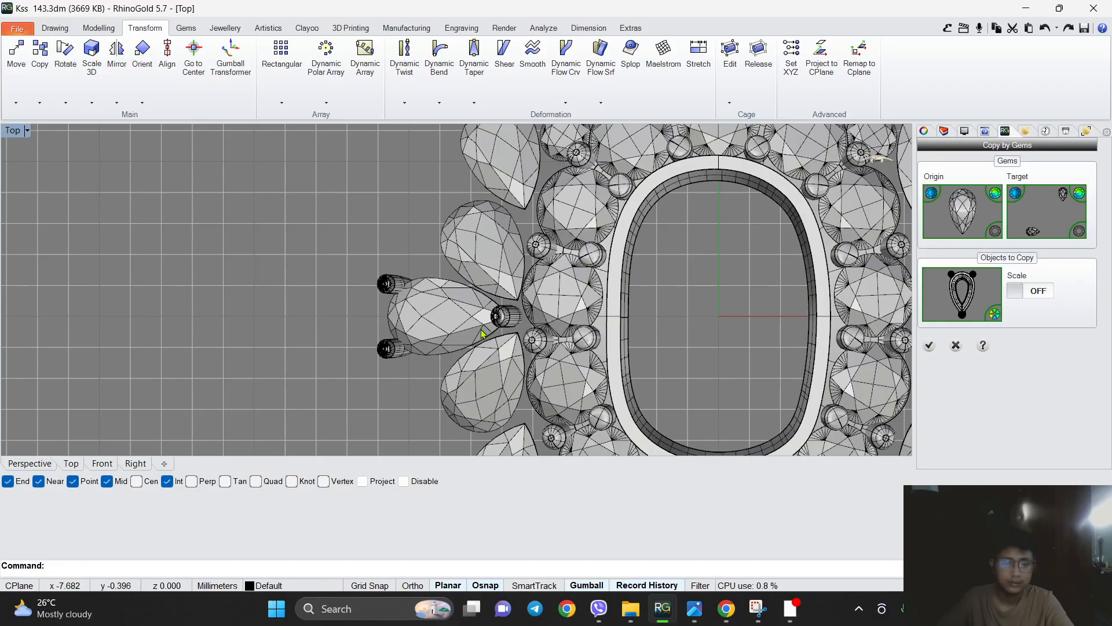
pyautogui.scroll(2, 510, 310)
pyautogui.scroll(-3, 509, 310)
pyautogui.scroll(4, 554, 266)
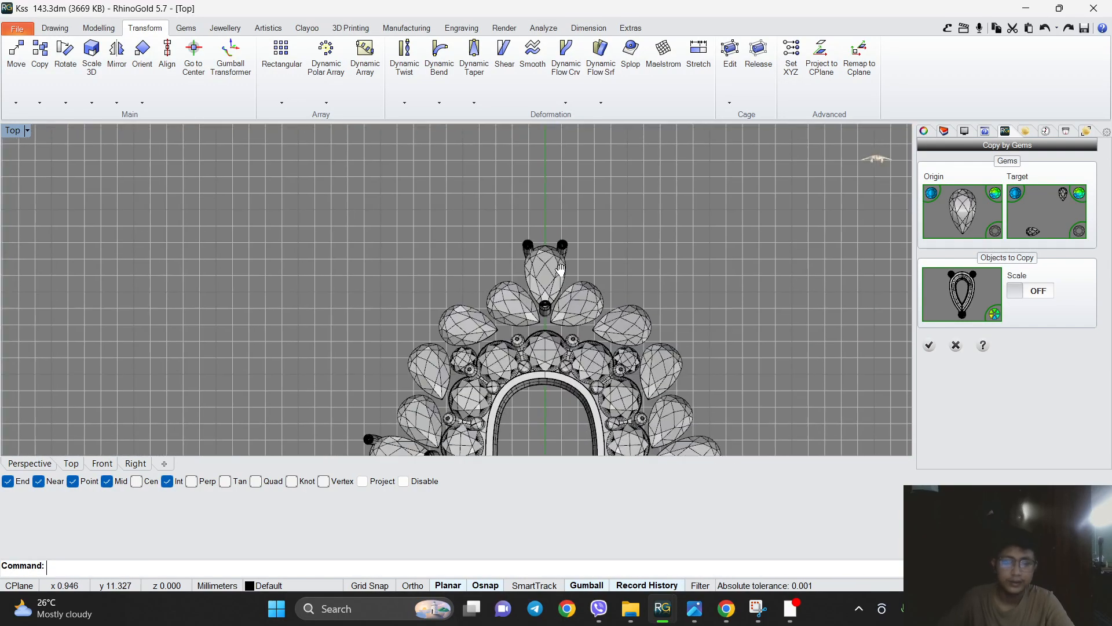
pyautogui.scroll(-4, 554, 266)
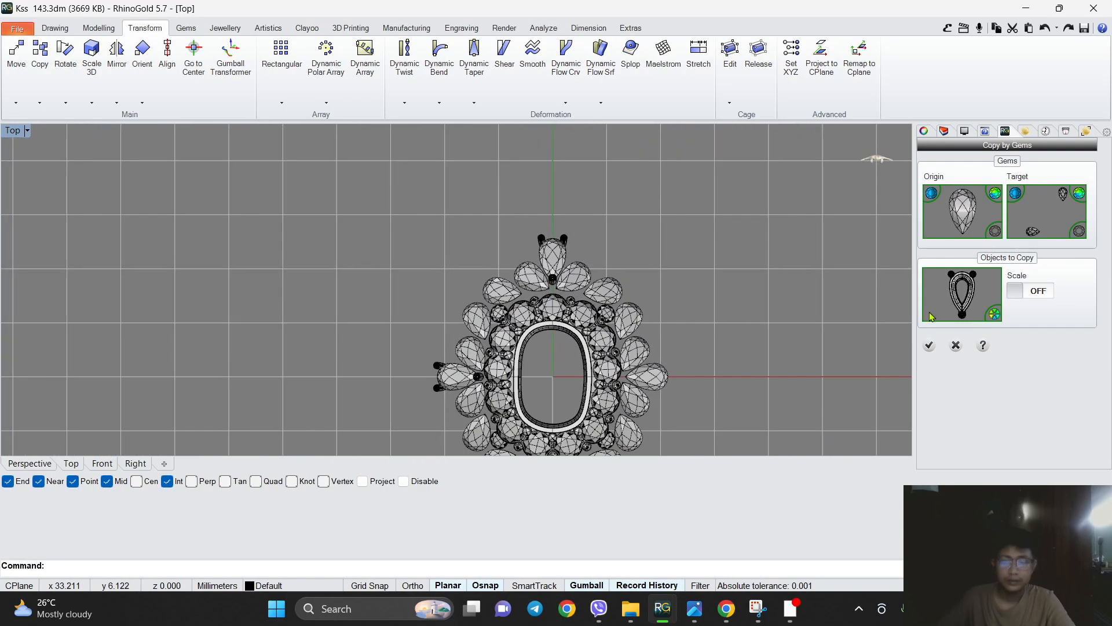
pyautogui.click(929, 353)
# Examine the two wider pear gems beside the ring's topmost gem.
pyautogui.scroll(5, 535, 280)
pyautogui.click(536, 235)
pyautogui.moveTo(538, 300); pyautogui.dragTo(534, 287)
pyautogui.scroll(-6, 530, 324)
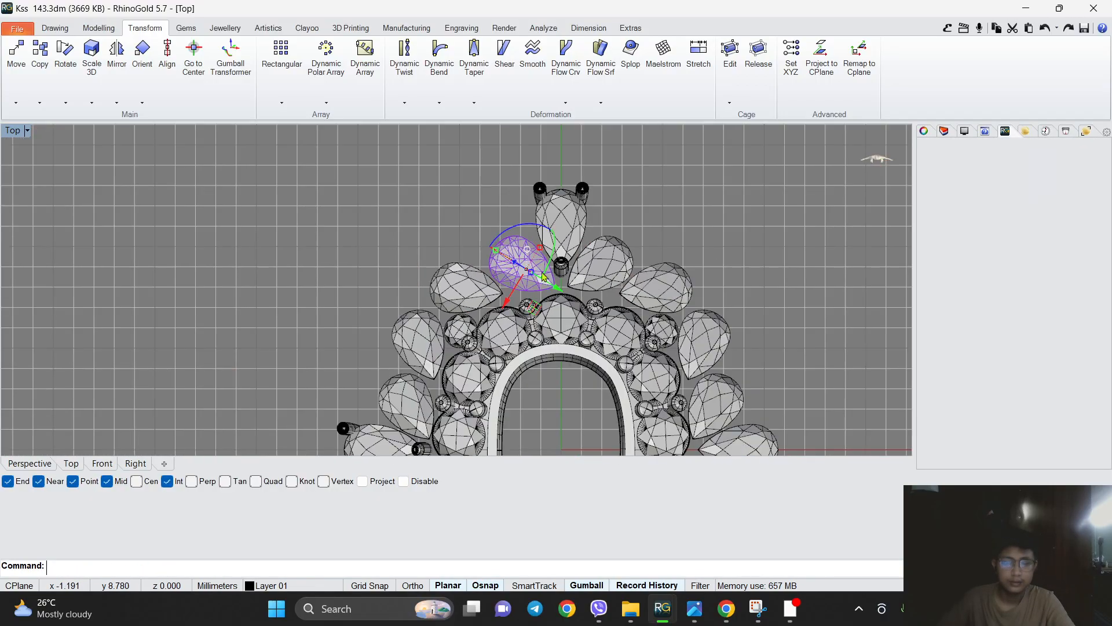
pyautogui.scroll(2, 526, 352)
pyautogui.moveTo(526, 352); pyautogui.dragTo(542, 346, button='right')
pyautogui.scroll(5, 508, 202)
pyautogui.click(508, 203)
pyautogui.moveTo(509, 203); pyautogui.dragTo(512, 276, button='right')
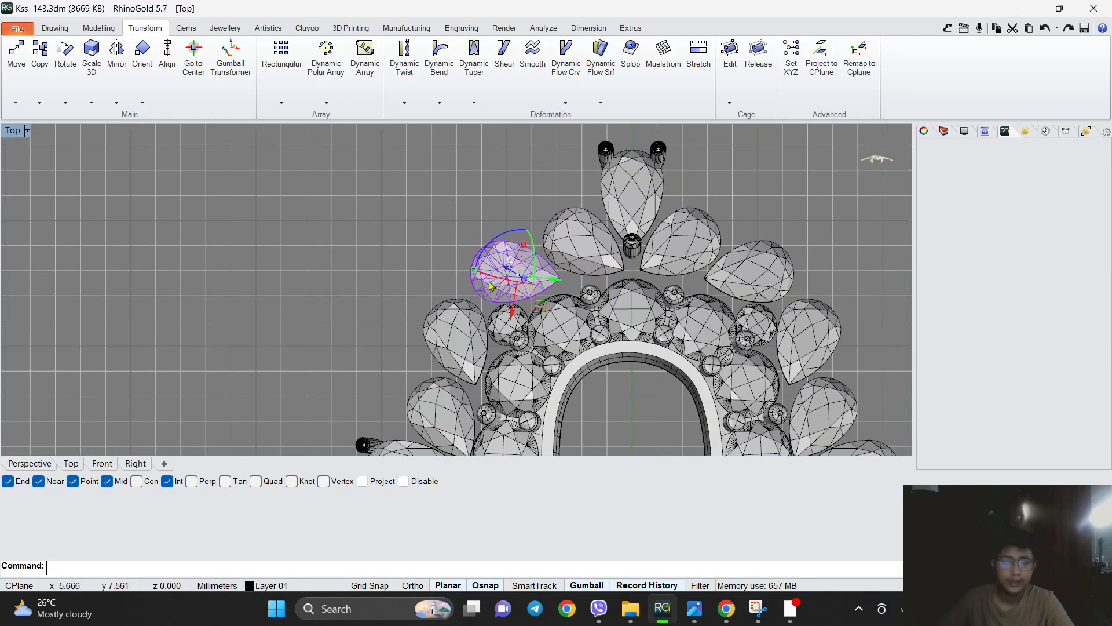
# Select the finished bezel and its three prongs on the narrow sample pear.
pyautogui.scroll(-6, 457, 243)
pyautogui.click(472, 217)
pyautogui.scroll(-2, 472, 216)
pyautogui.moveTo(472, 216); pyautogui.dragTo(472, 406, button='right')
pyautogui.scroll(6, 457, 207)
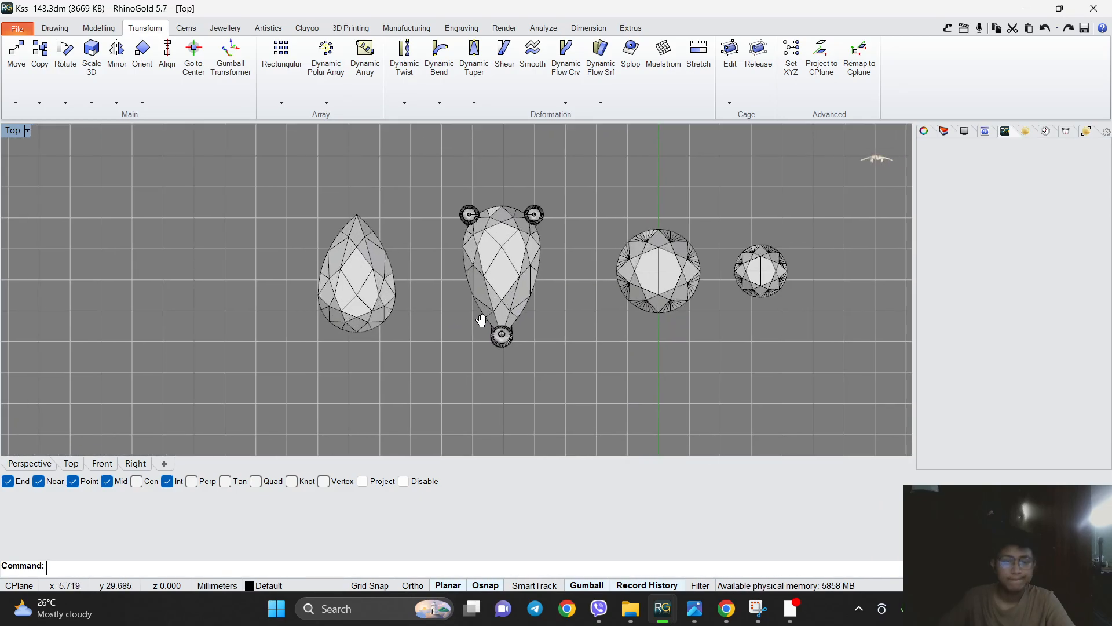
pyautogui.moveTo(420, 292); pyautogui.dragTo(488, 282, button='right')
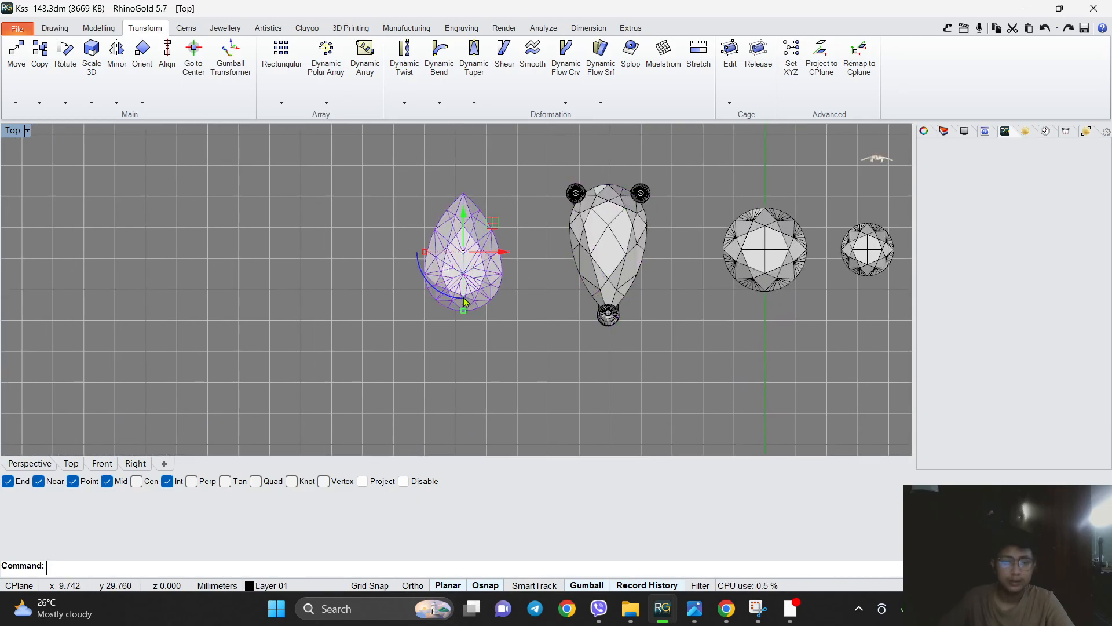
pyautogui.click(581, 203)
pyautogui.scroll(-4, 577, 249)
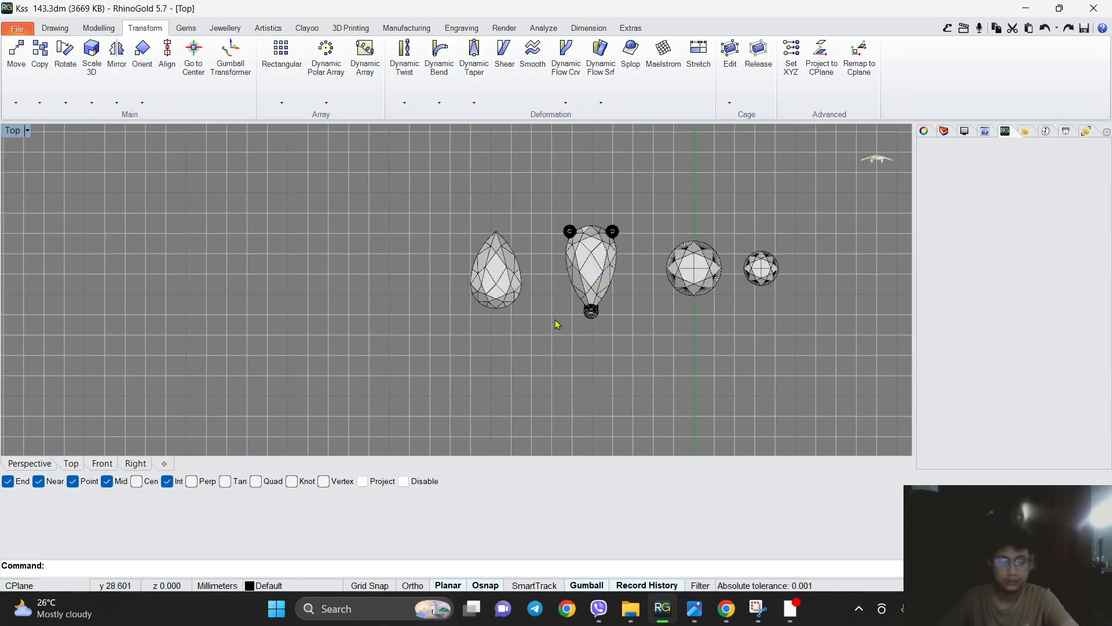
pyautogui.click(567, 231)
pyautogui.scroll(2, 569, 253)
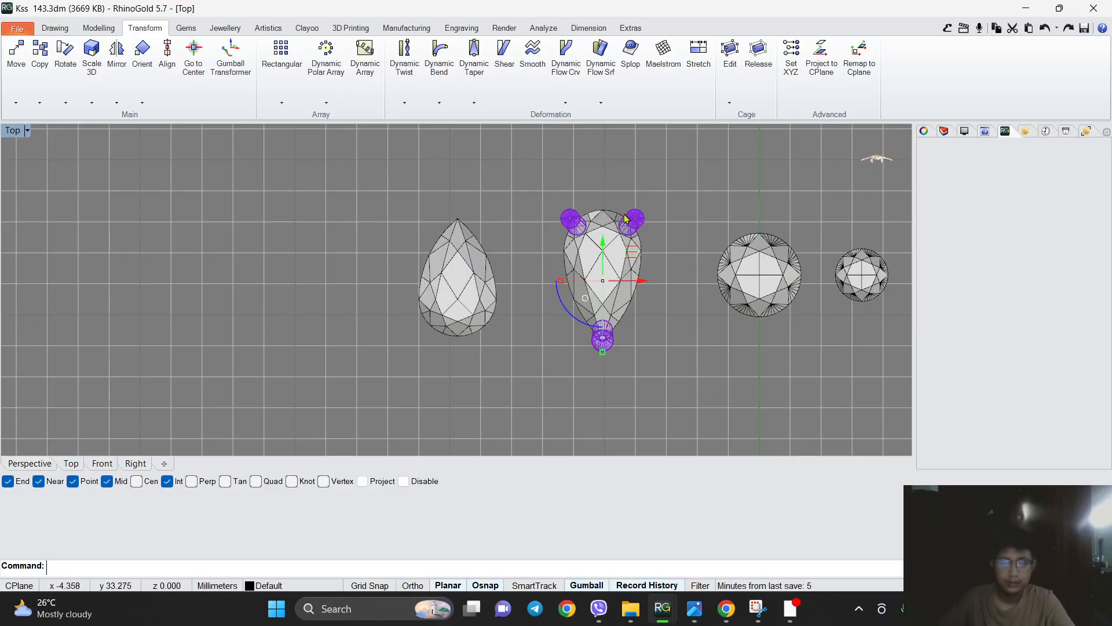
pyautogui.scroll(2, 594, 252)
pyautogui.scroll(-4, 597, 272)
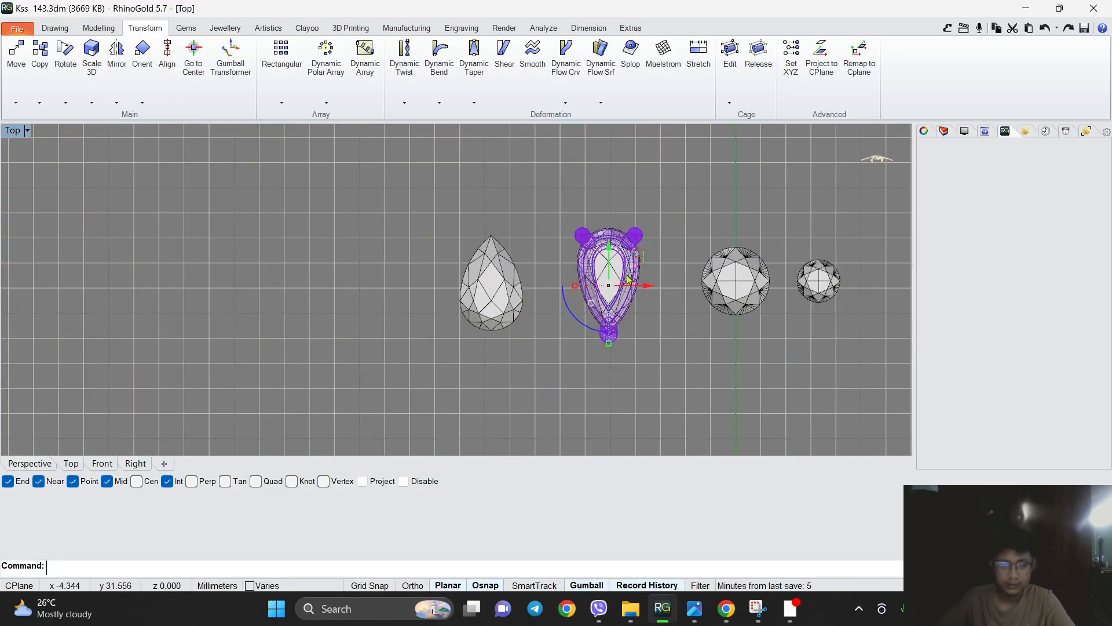
# Place a copy of the bezel and prongs, turned half a turn, at the wider sample pear gem.
pyautogui.moveTo(628, 305); pyautogui.dragTo(595, 306)
pyautogui.scroll(4, 484, 292)
pyautogui.moveTo(459, 317); pyautogui.dragTo(509, 232)
# Move the wider sample pear gem so it sits centred over the copied bezel.
pyautogui.scroll(6, 488, 257)
pyautogui.moveTo(472, 339); pyautogui.dragTo(481, 331)
pyautogui.hotkey('ctrl', 'z')
pyautogui.moveTo(499, 324); pyautogui.dragTo(539, 254, button='right')
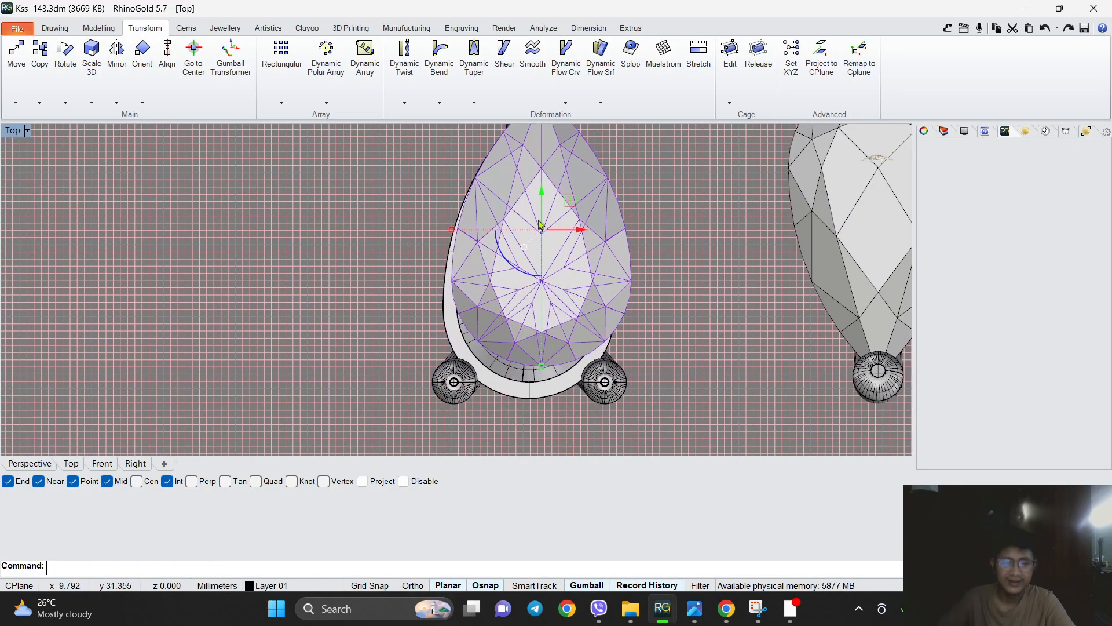
pyautogui.moveTo(564, 205); pyautogui.dragTo(552, 233)
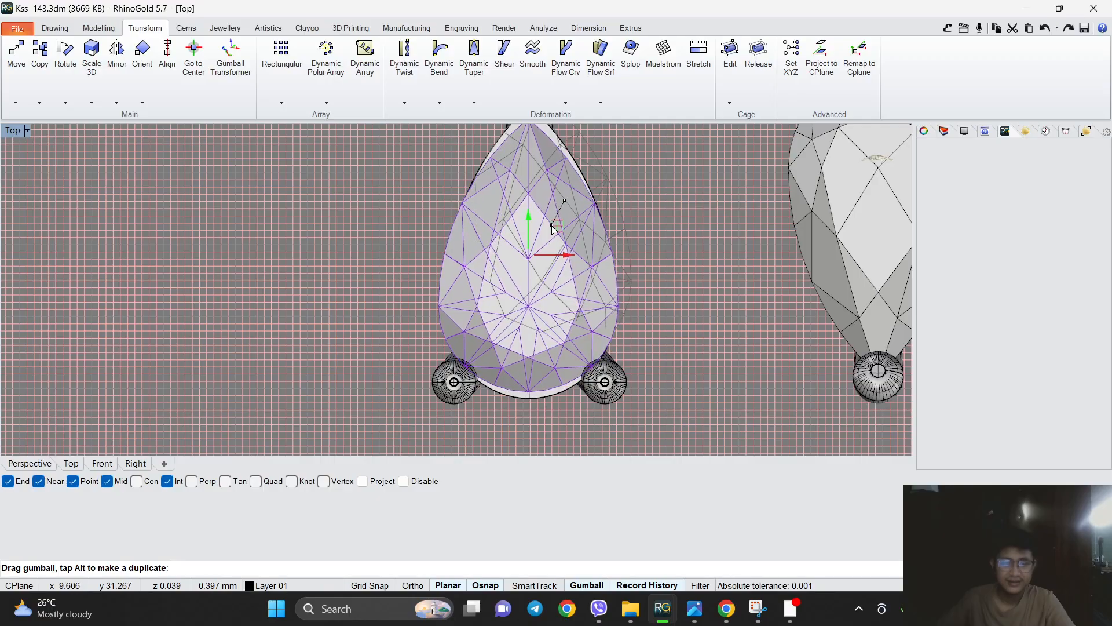
pyautogui.moveTo(552, 225); pyautogui.dragTo(552, 225)
# Move the copied tip prong closer to the wider pear gem's point.
pyautogui.moveTo(551, 194); pyautogui.dragTo(556, 301, button='right')
pyautogui.scroll(6, 547, 219)
pyautogui.click(550, 204)
pyautogui.moveTo(533, 267); pyautogui.dragTo(533, 290)
# Scale the copied bezel slightly shorter along its length to fit under the wider pear gem.
pyautogui.click(470, 281)
pyautogui.scroll(-6, 471, 282)
pyautogui.moveTo(506, 380); pyautogui.dragTo(535, 238, button='right')
pyautogui.scroll(2, 526, 390)
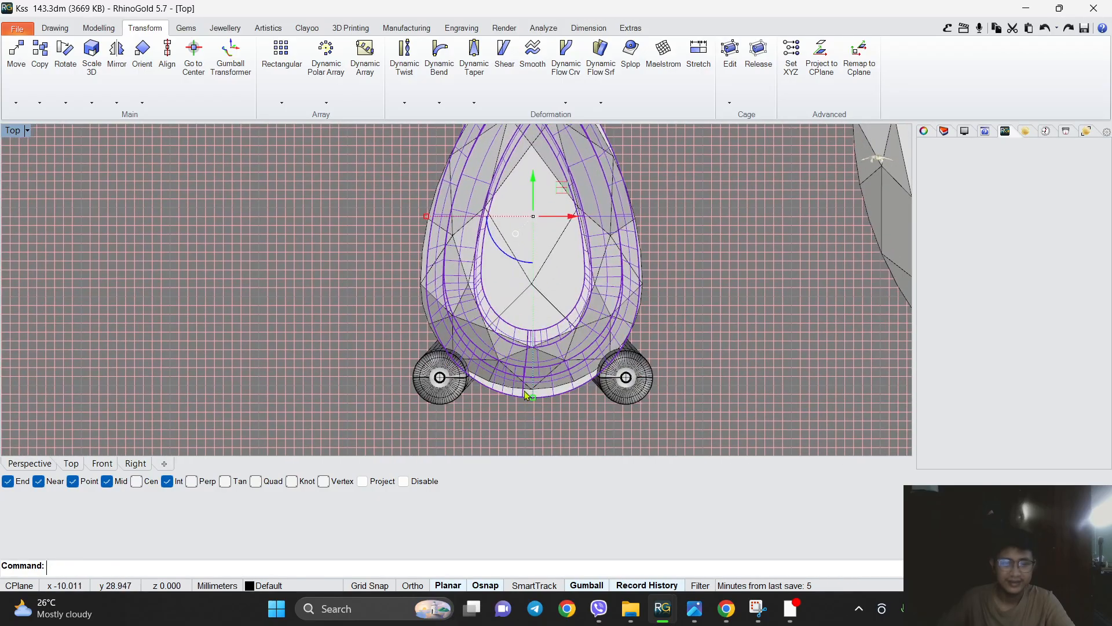
pyautogui.moveTo(537, 398); pyautogui.dragTo(538, 392)
pyautogui.scroll(-3, 537, 383)
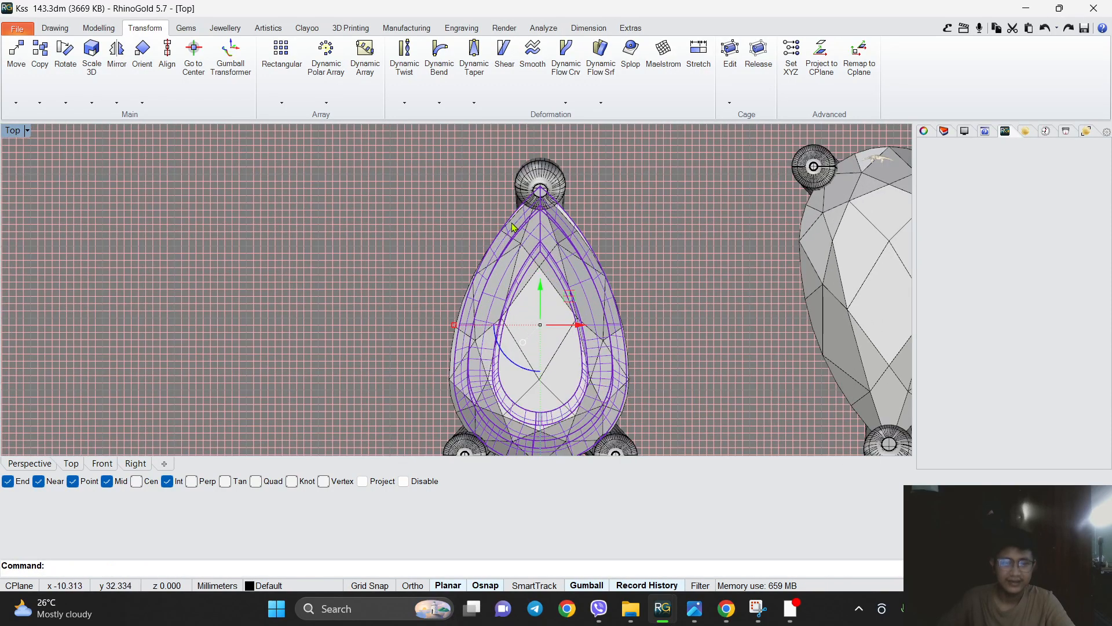
# Examine how the scaled bezel and its three prongs fit around the wider sample pear gem.
pyautogui.scroll(3, 513, 325)
pyautogui.scroll(2, 480, 253)
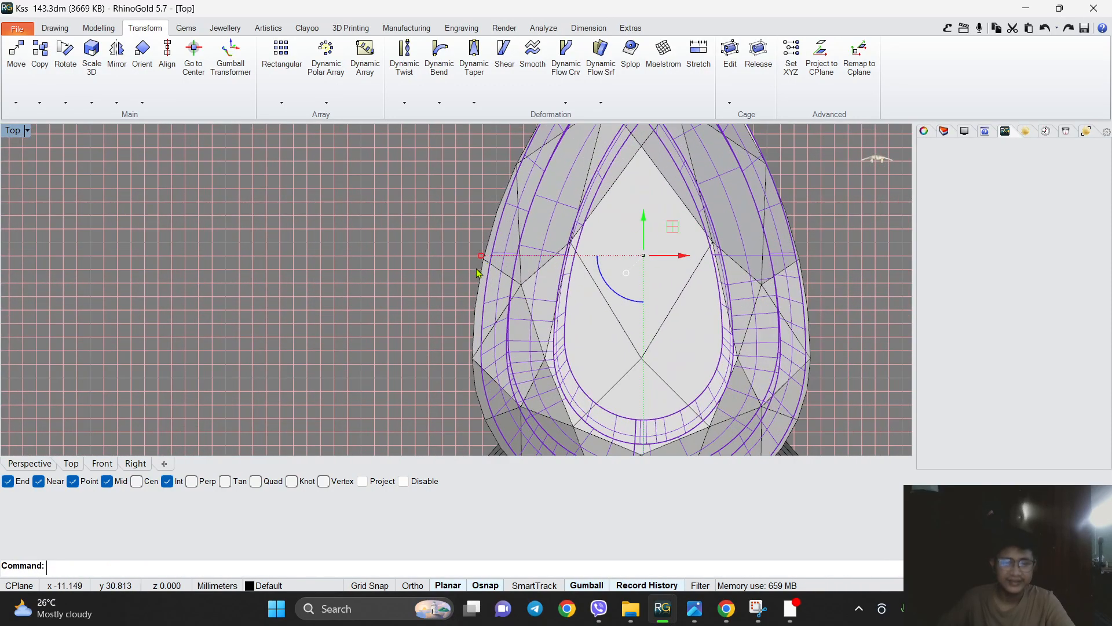
pyautogui.scroll(-2, 492, 271)
pyautogui.scroll(-1, 556, 197)
pyautogui.moveTo(558, 189); pyautogui.dragTo(525, 259, button='right')
pyautogui.scroll(1, 537, 296)
pyautogui.moveTo(537, 297)
pyautogui.mouseDown(button='right')
pyautogui.moveTo(548, 252)
pyautogui.moveTo(551, 287)
pyautogui.mouseUp(button='right')
pyautogui.scroll(-1, 585, 283)
pyautogui.click(665, 235)
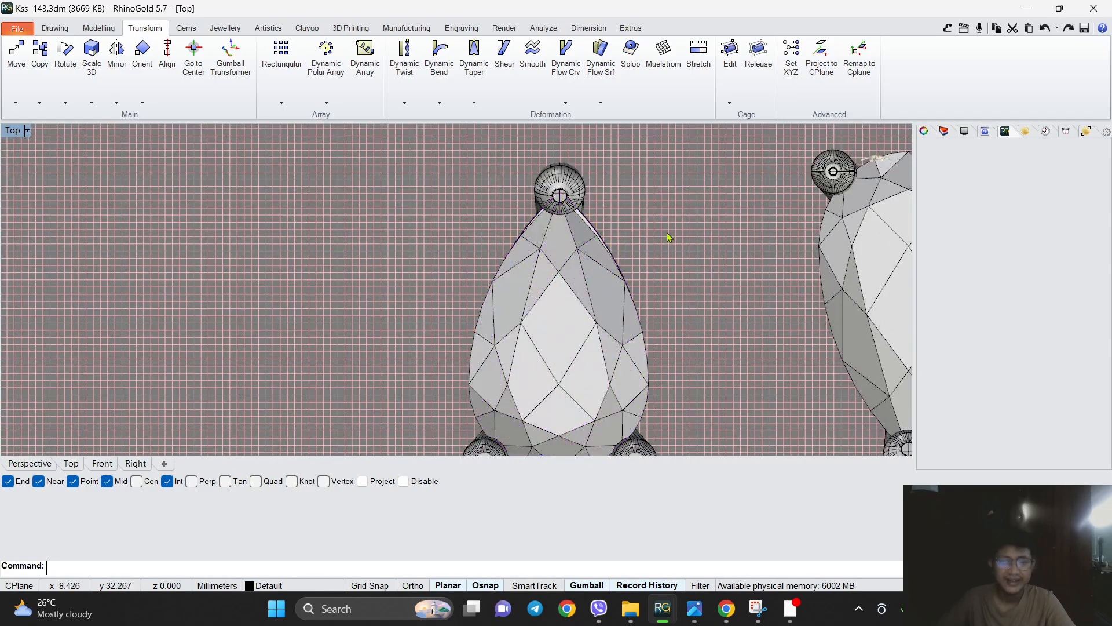
pyautogui.scroll(-4, 649, 249)
pyautogui.moveTo(600, 353); pyautogui.dragTo(588, 290, button='right')
pyautogui.scroll(8, 574, 292)
pyautogui.moveTo(561, 245); pyautogui.dragTo(555, 287, button='right')
pyautogui.click(555, 288)
pyautogui.scroll(-8, 555, 288)
pyautogui.moveTo(621, 311); pyautogui.dragTo(409, 380, button='right')
pyautogui.keyDown('shift'); pyautogui.click(529, 371); pyautogui.keyUp('shift')
pyautogui.scroll(-6, 529, 371)
pyautogui.scroll(4, 446, 182)
pyautogui.keyDown('shift'); pyautogui.click(487, 204); pyautogui.keyUp('shift')
pyautogui.scroll(8, 513, 235)
pyautogui.keyDown('shift'); pyautogui.click(514, 236); pyautogui.keyUp('shift')
pyautogui.scroll(-12, 506, 248)
pyautogui.click(442, 251)
pyautogui.scroll(12, 469, 238)
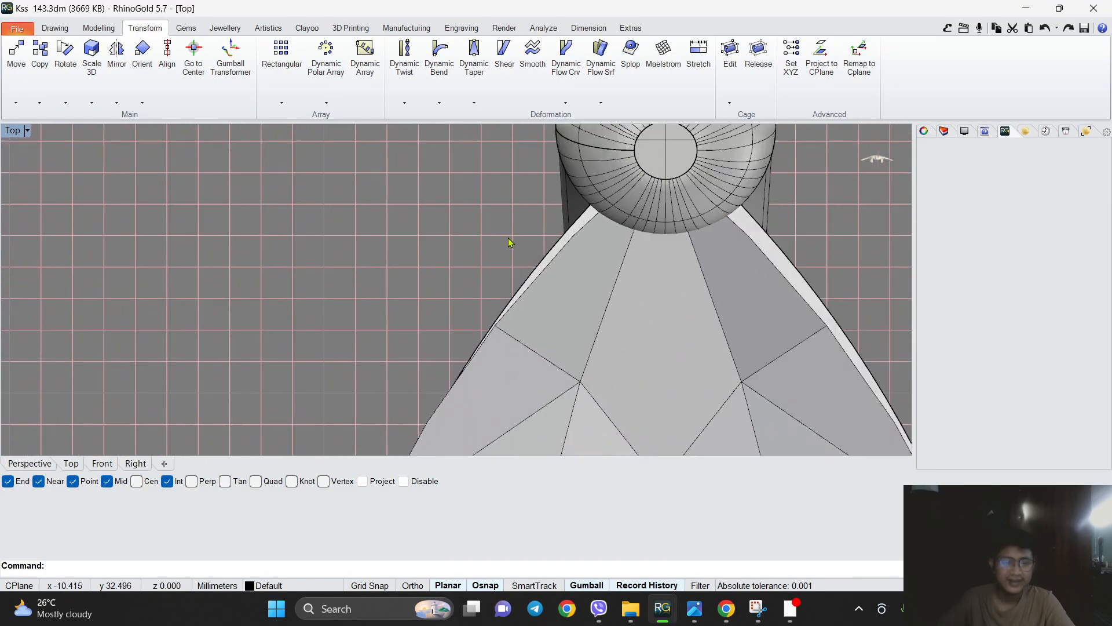
# Scale the bezel slightly shorter along its length and shift it to sit centred under the wider sample pear gem.
pyautogui.click(576, 227)
pyautogui.scroll(-4, 577, 228)
pyautogui.scroll(-2, 581, 438)
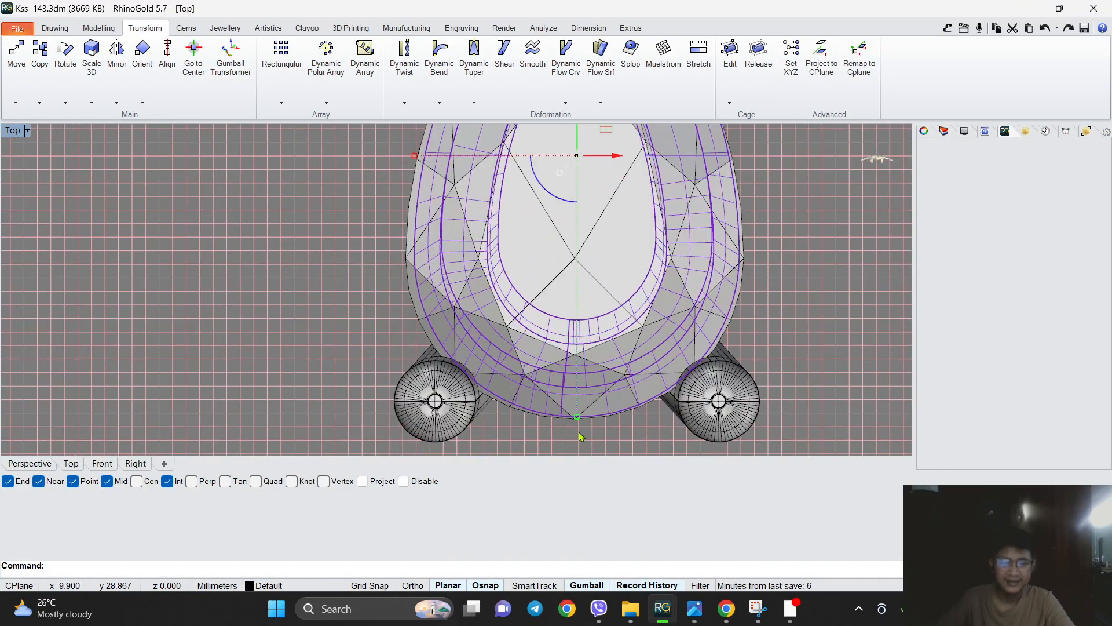
pyautogui.moveTo(579, 416); pyautogui.dragTo(577, 412)
pyautogui.scroll(-6, 577, 412)
pyautogui.scroll(4, 578, 180)
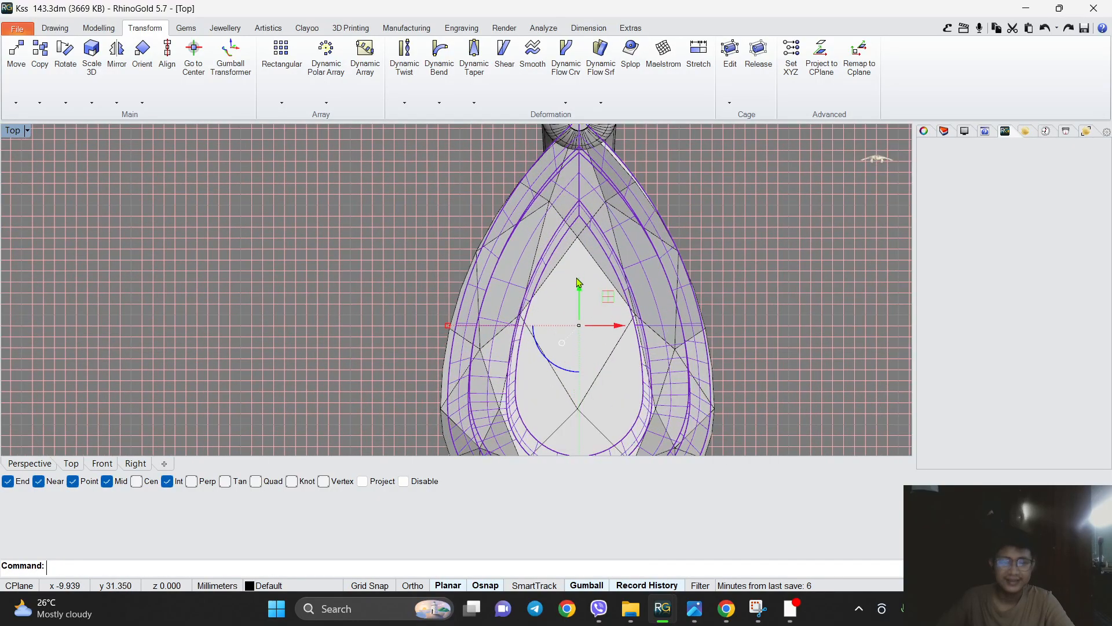
pyautogui.moveTo(582, 284); pyautogui.dragTo(584, 290)
pyautogui.scroll(-4, 547, 265)
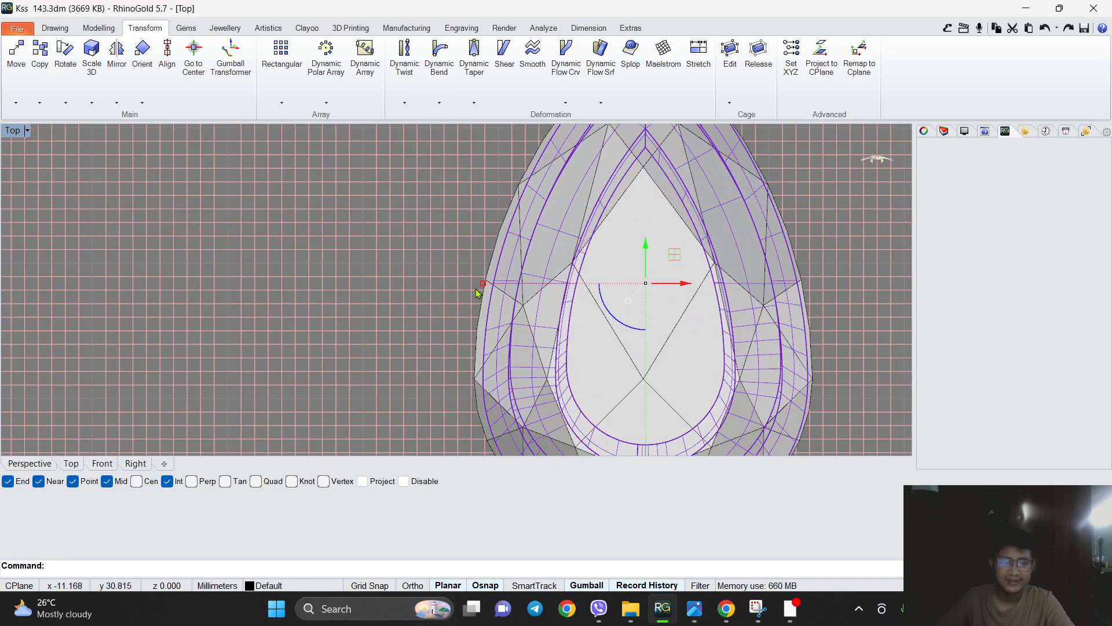
# Set up Copy by Gems with the wider sample pear as origin and its bezel and three prongs as the objects.
pyautogui.keyDown('shift'); pyautogui.click(439, 344); pyautogui.keyUp('shift')
pyautogui.scroll(6, 550, 341)
pyautogui.keyDown('shift'); pyautogui.click(584, 333); pyautogui.keyUp('shift')
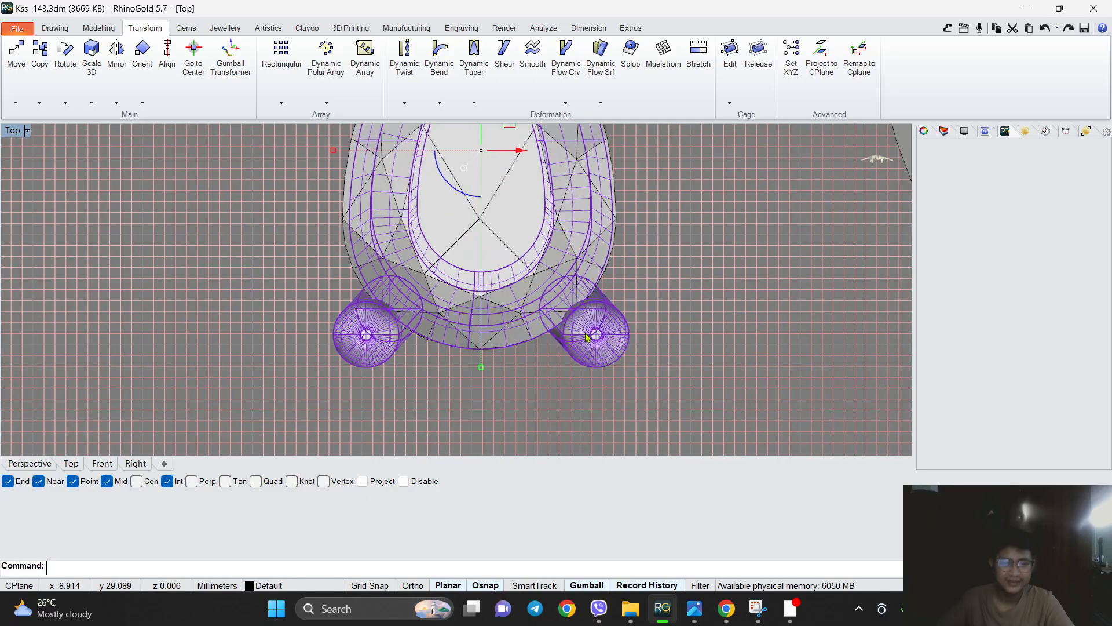
pyautogui.scroll(-10, 580, 326)
pyautogui.scroll(8, 557, 235)
pyautogui.keyDown('shift'); pyautogui.click(519, 244); pyautogui.keyUp('shift')
pyautogui.scroll(-3, 529, 266)
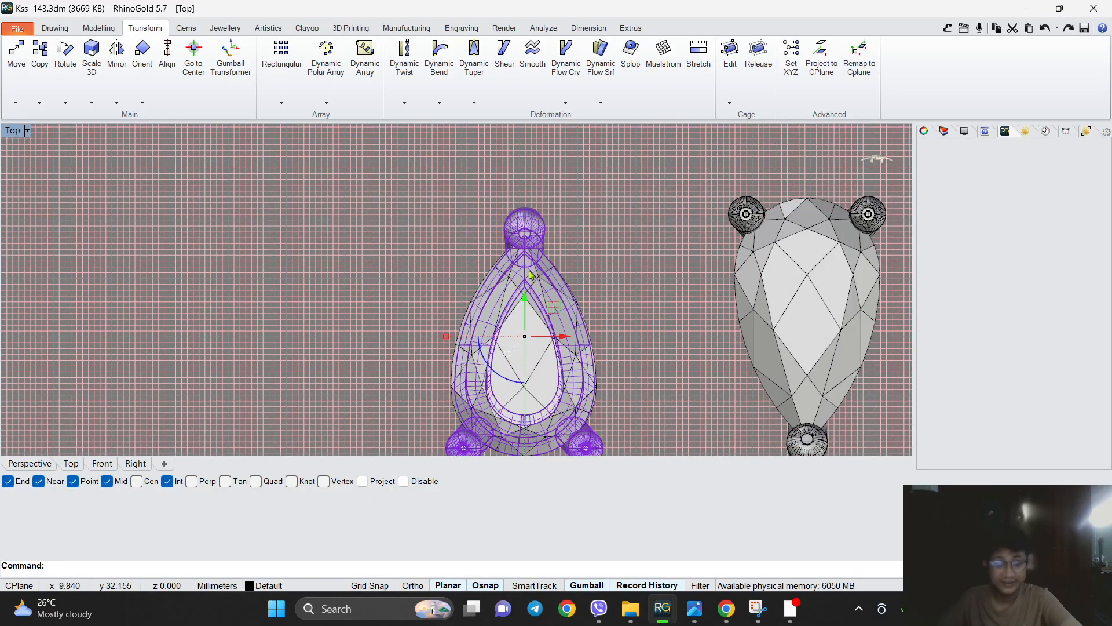
pyautogui.scroll(-3, 481, 294)
pyautogui.click(39, 102)
pyautogui.click(75, 116)
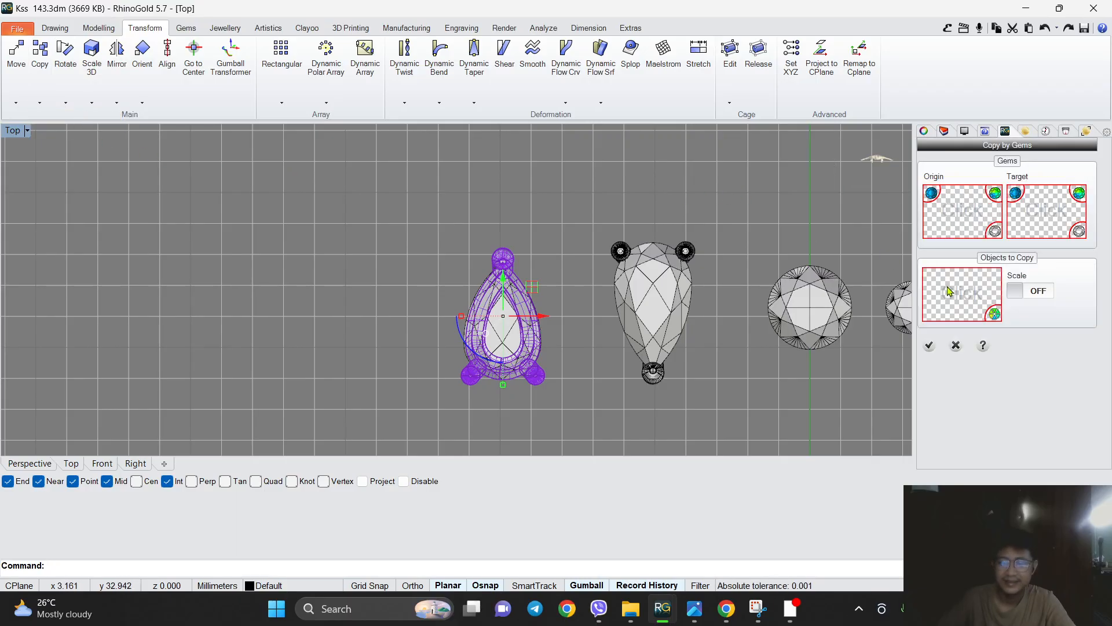
pyautogui.click(949, 292)
pyautogui.click(458, 314)
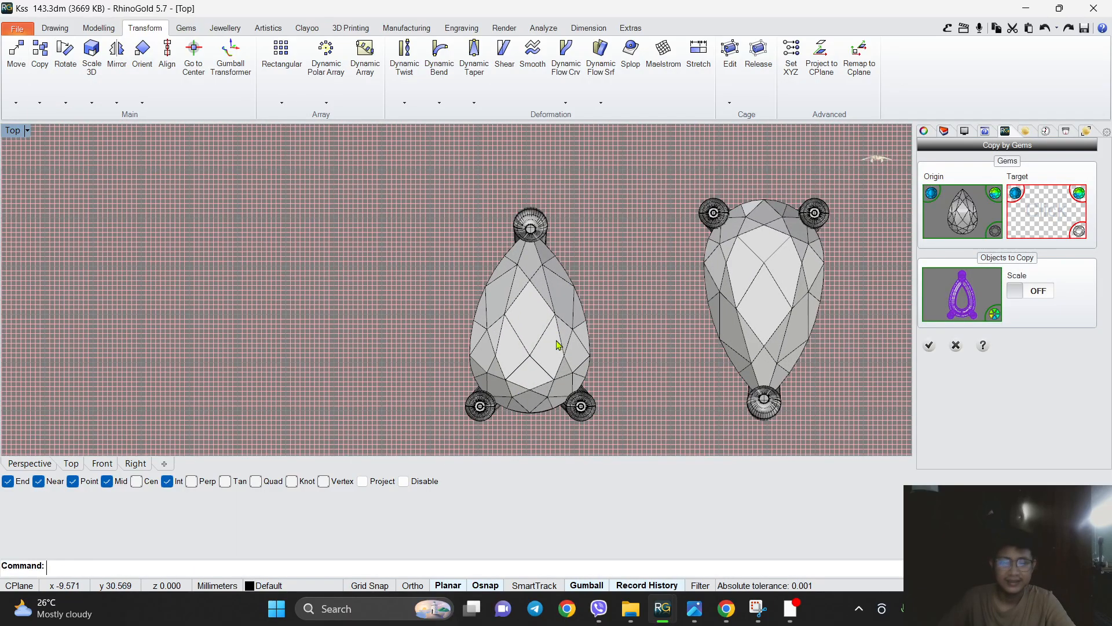
# Copy the bezel and prongs onto the four pears between the ring's topmost and leftmost pears.
pyautogui.scroll(5, 555, 258)
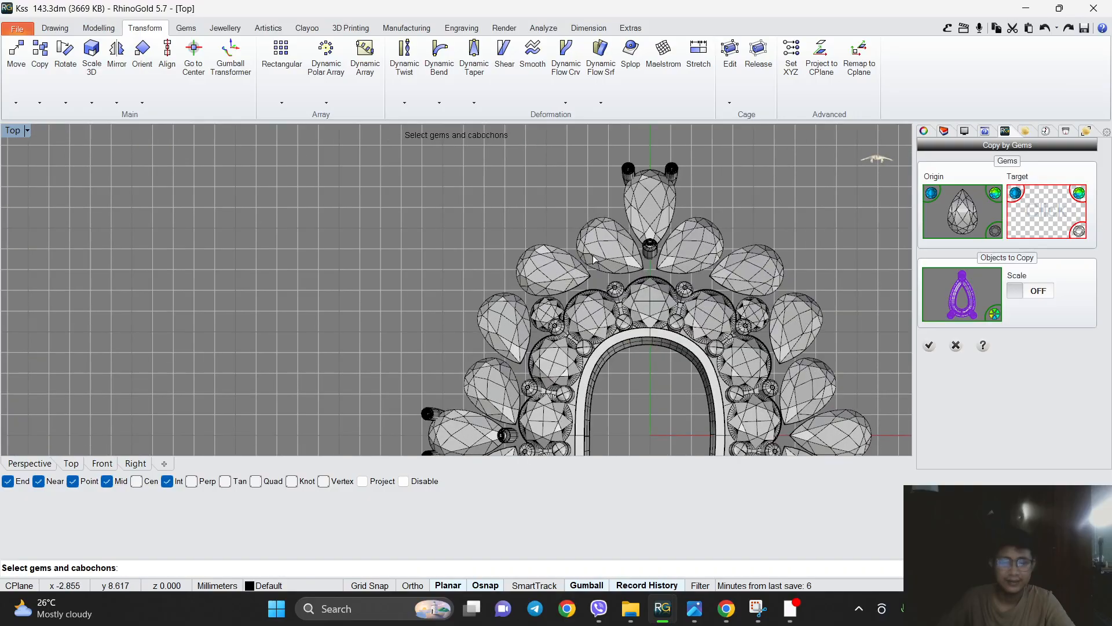
pyautogui.click(609, 244)
pyautogui.click(558, 278)
pyautogui.click(495, 365)
pyautogui.scroll(-5, 495, 365)
pyautogui.press('Return')
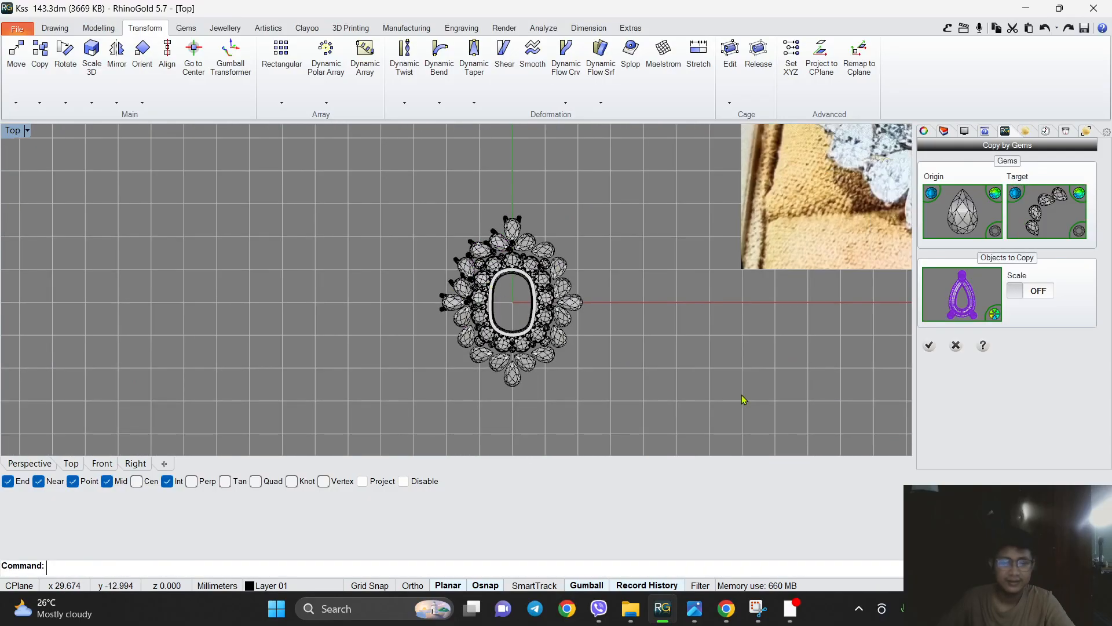
# Examine the copied prongs in plan and perspective for overlaps between neighbouring pears.
pyautogui.scroll(8, 465, 322)
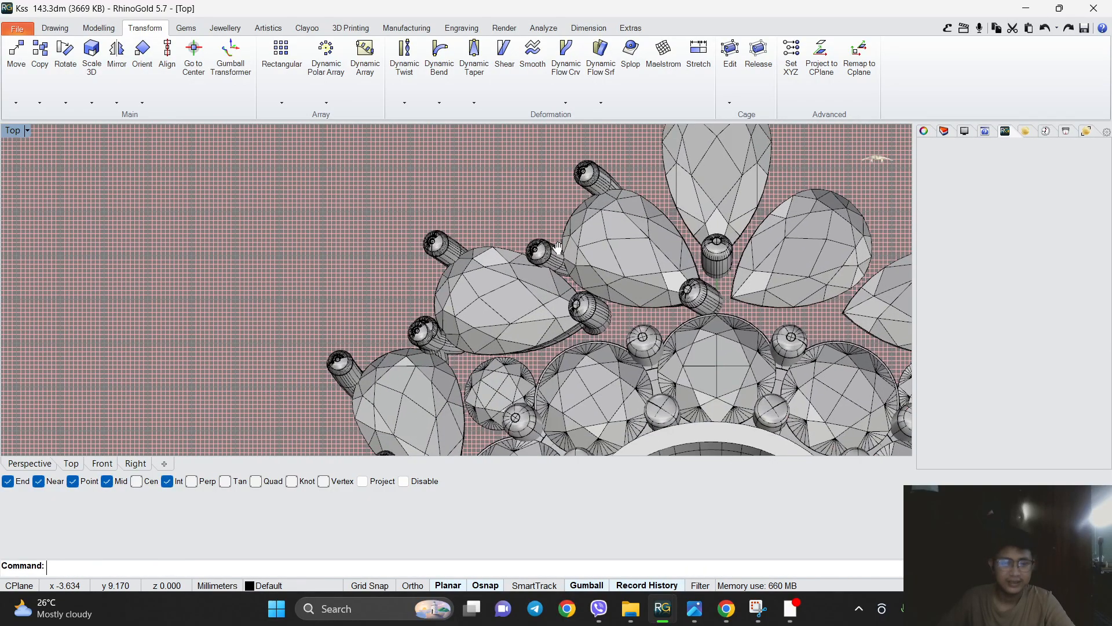
pyautogui.scroll(4, 469, 318)
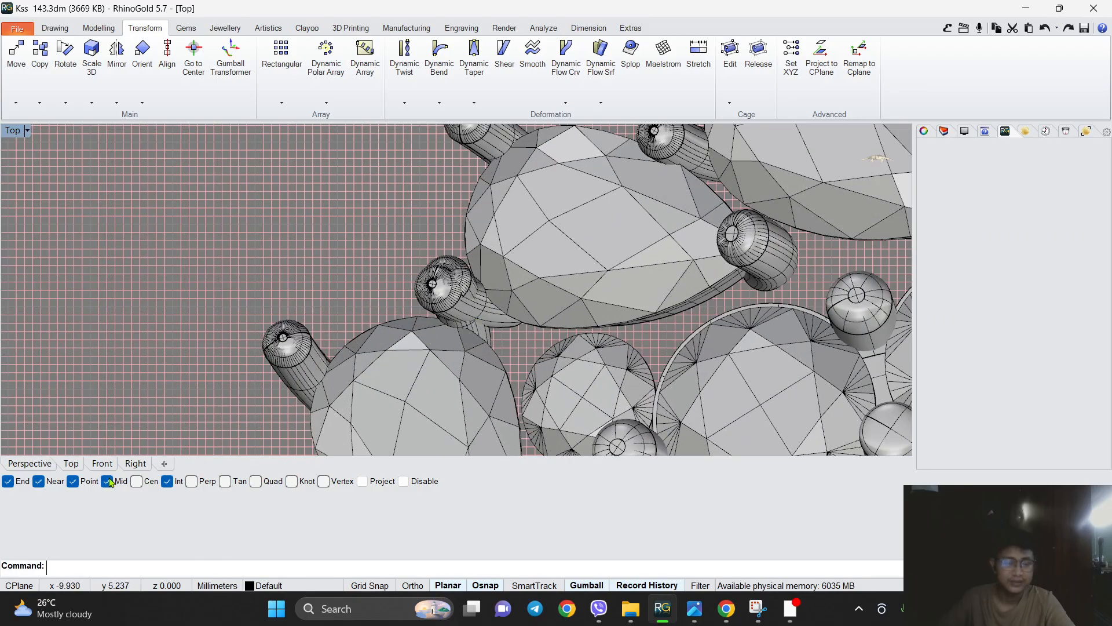
pyautogui.click(52, 467)
pyautogui.scroll(6, 409, 303)
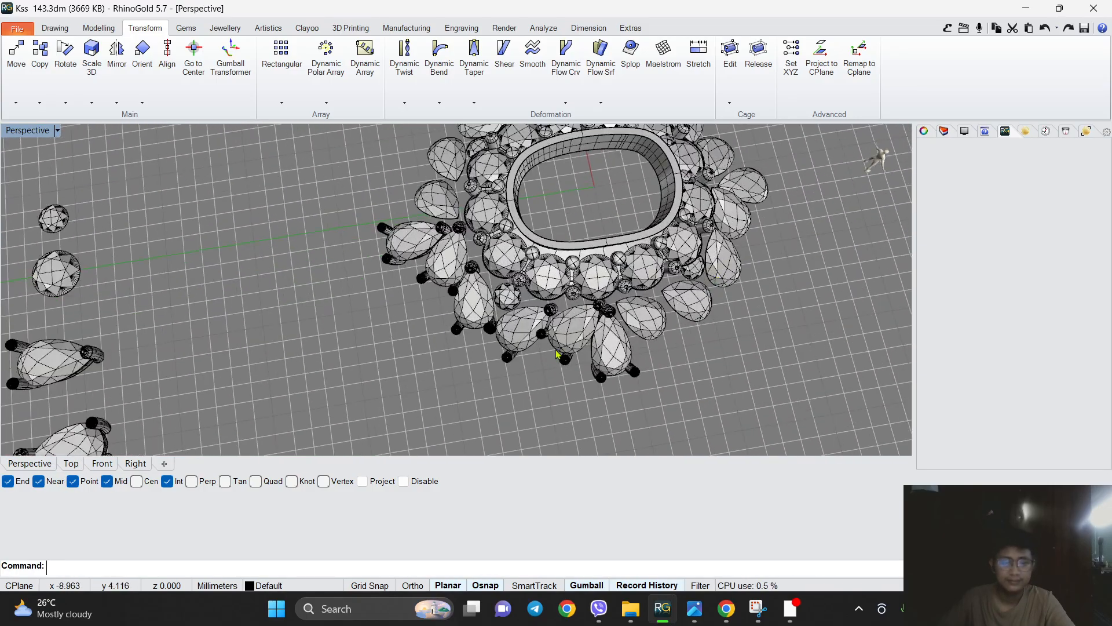
pyautogui.moveTo(592, 230); pyautogui.dragTo(417, 346, button='right')
pyautogui.scroll(5, 493, 271)
pyautogui.scroll(-4, 469, 280)
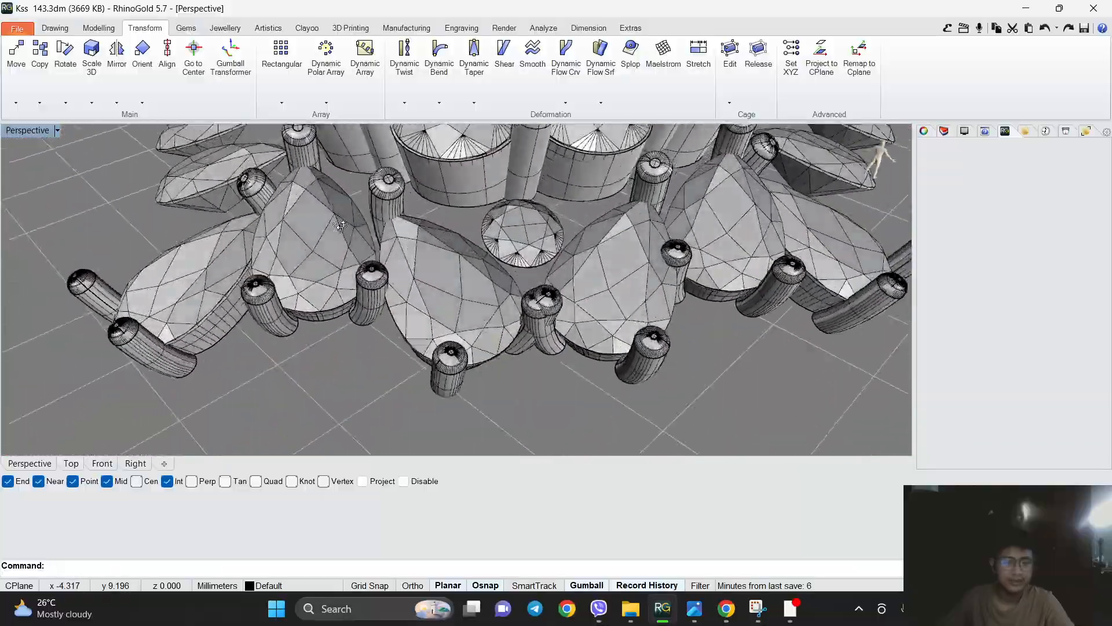
pyautogui.moveTo(335, 259); pyautogui.dragTo(313, 241, button='right')
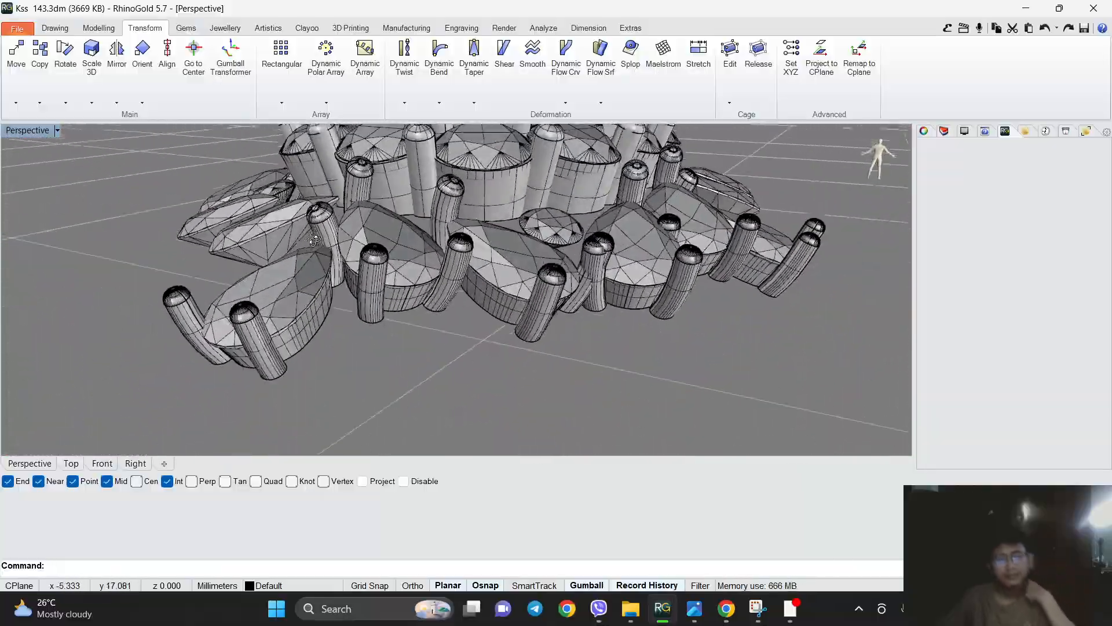
pyautogui.moveTo(258, 207); pyautogui.dragTo(355, 267, button='right')
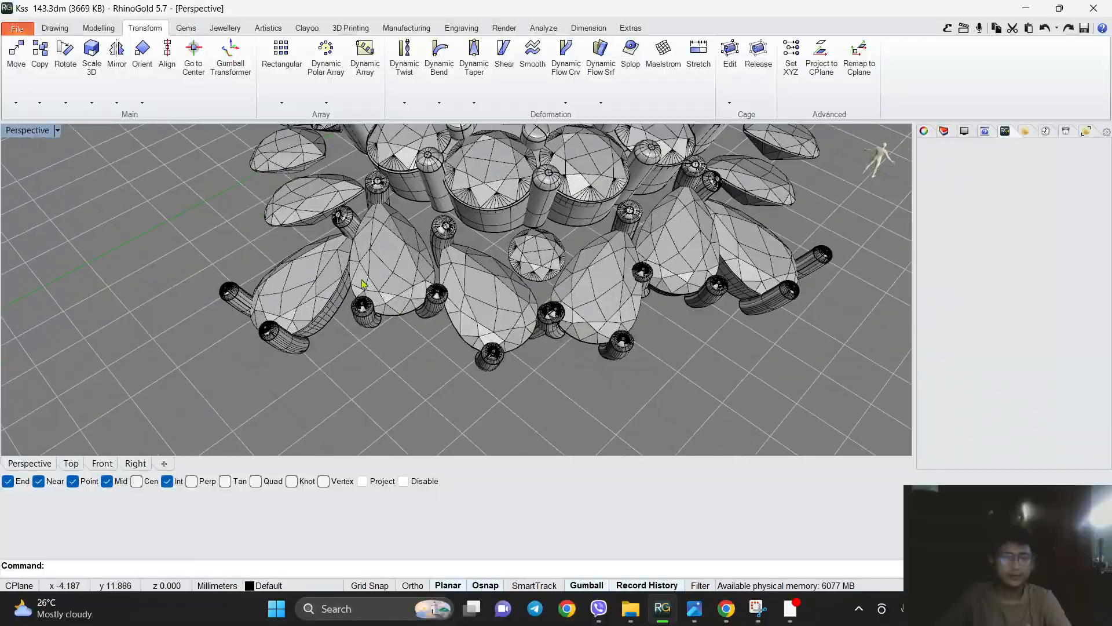
# Rotate the pear just left of the topmost one slightly, together with its bezel and prongs, to clear its neighbours.
pyautogui.click(71, 463)
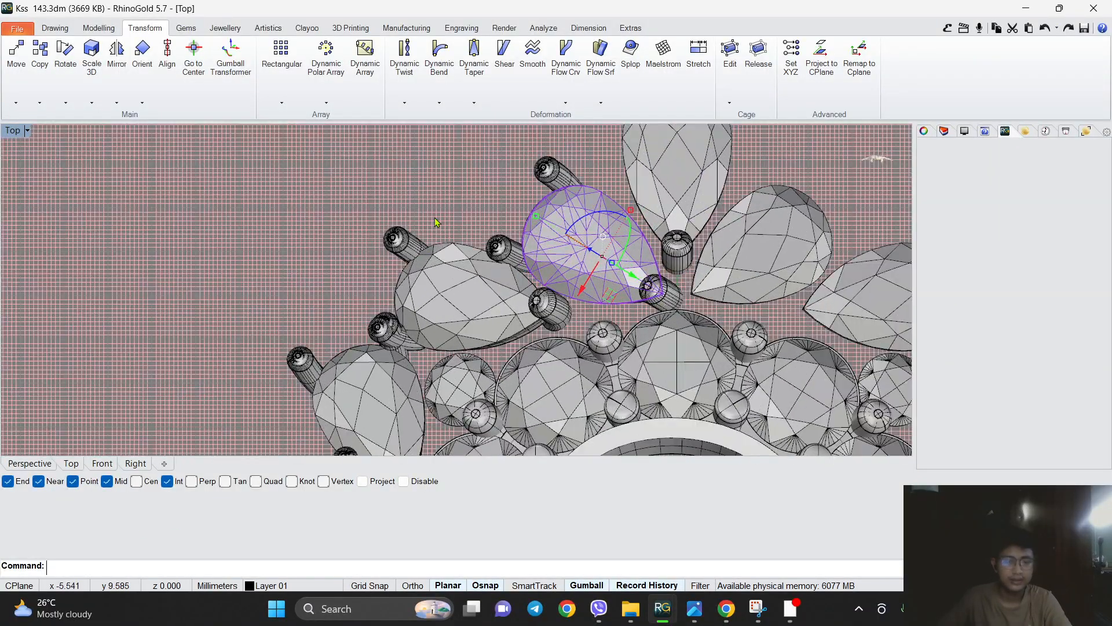
pyautogui.scroll(4, 715, 358)
pyautogui.scroll(-2, 514, 318)
pyautogui.moveTo(515, 318); pyautogui.dragTo(468, 268, button='right')
pyautogui.moveTo(515, 162); pyautogui.dragTo(462, 254)
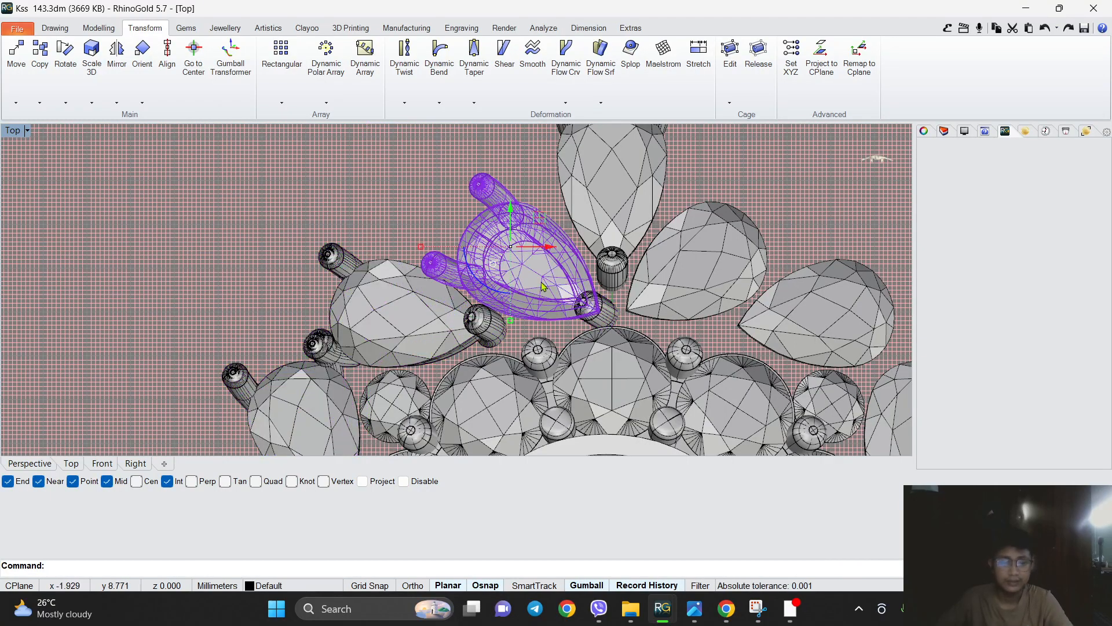
pyautogui.scroll(2, 524, 288)
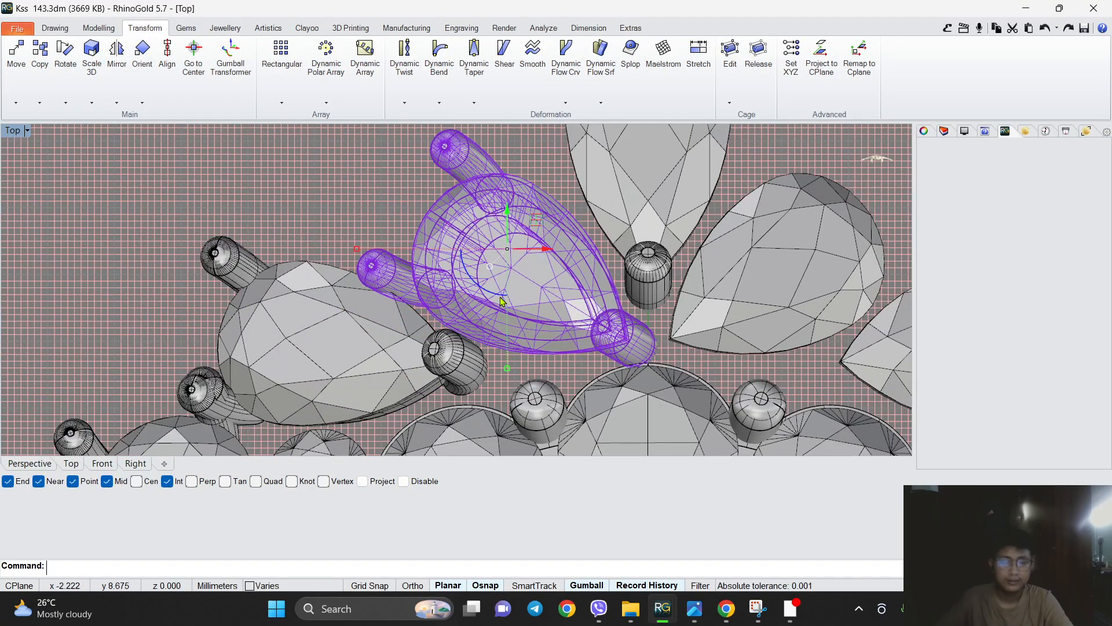
pyautogui.moveTo(501, 300); pyautogui.dragTo(537, 226)
pyautogui.scroll(-6, 544, 231)
pyautogui.moveTo(424, 302); pyautogui.dragTo(522, 261, button='right')
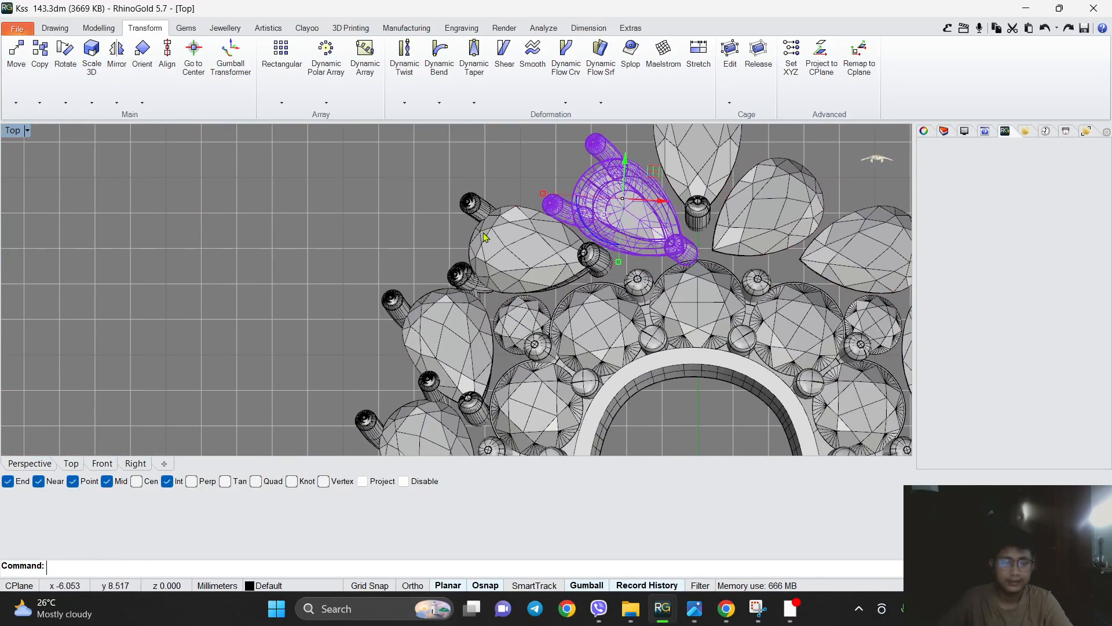
# Shift the second pear left of the topmost one, with its bezel and prongs, slightly toward the inner stones.
pyautogui.scroll(2, 511, 265)
pyautogui.moveTo(509, 182); pyautogui.dragTo(474, 233)
pyautogui.scroll(6, 482, 269)
pyautogui.keyDown('shift'); pyautogui.click(744, 270); pyautogui.keyUp('shift')
pyautogui.scroll(-2, 718, 330)
pyautogui.scroll(2, 661, 272)
pyautogui.moveTo(579, 289); pyautogui.dragTo(578, 302)
pyautogui.moveTo(635, 220); pyautogui.dragTo(644, 224)
pyautogui.scroll(-8, 643, 223)
# Rotate the pear just above the leftmost one slightly, together with its bezel and prongs, to clear its neighbours.
pyautogui.moveTo(545, 376); pyautogui.dragTo(566, 269, button='right')
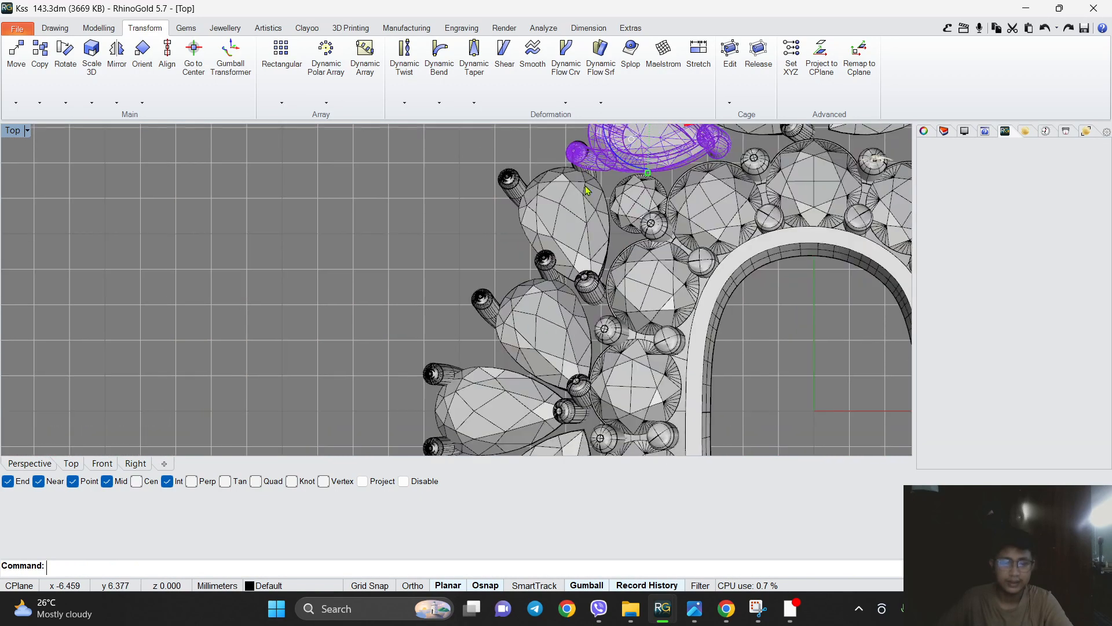
pyautogui.scroll(6, 566, 268)
pyautogui.scroll(-4, 525, 323)
pyautogui.moveTo(499, 410); pyautogui.dragTo(516, 299, button='right')
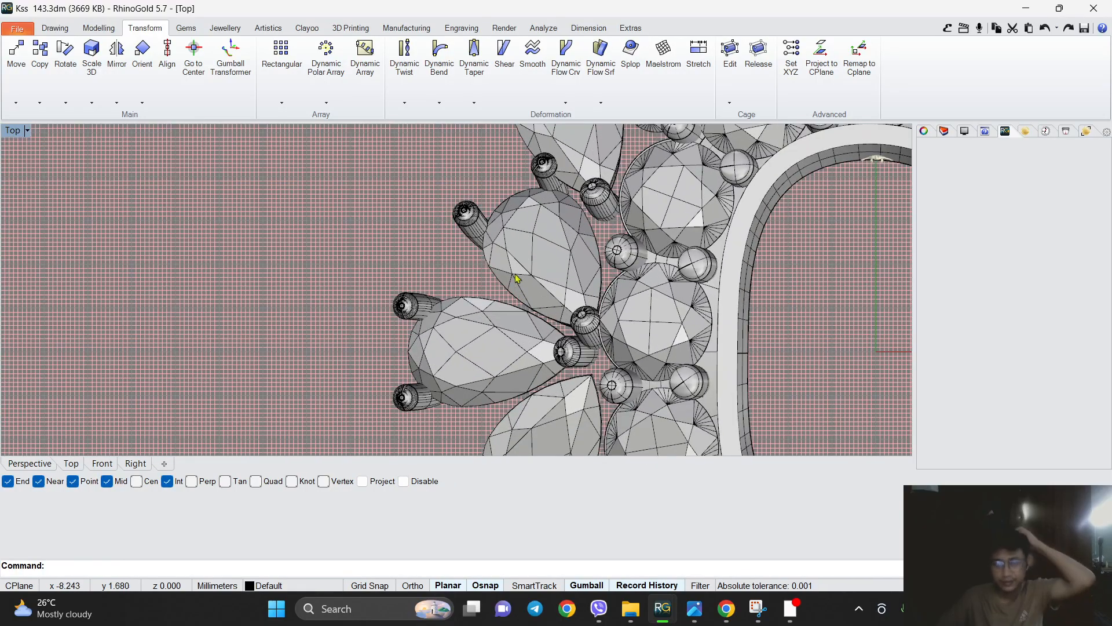
pyautogui.click(546, 210)
pyautogui.scroll(2, 544, 211)
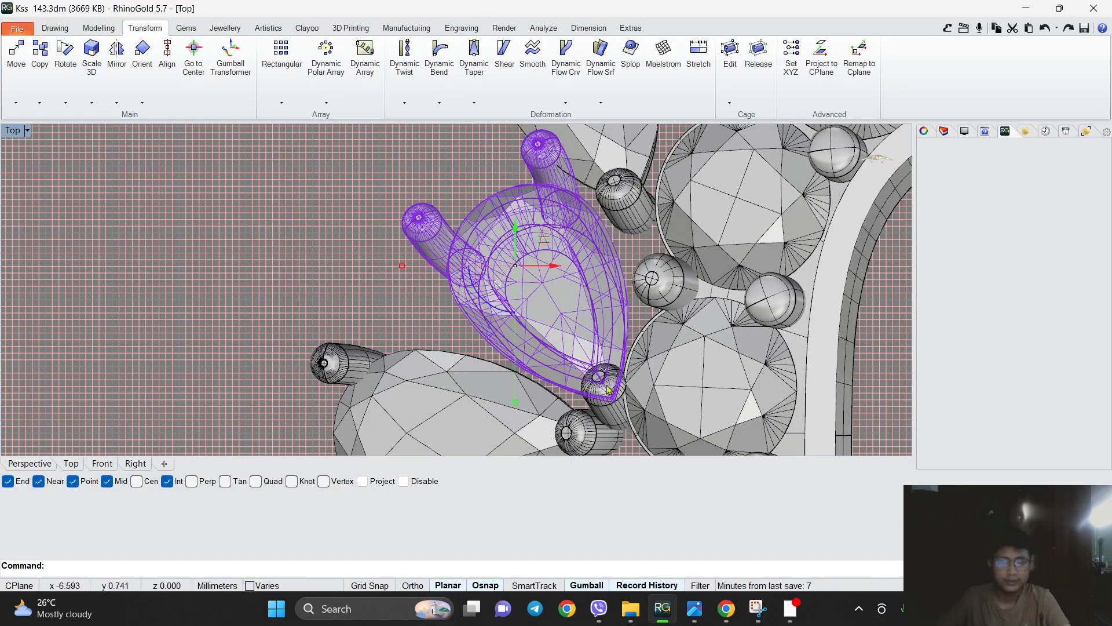
pyautogui.moveTo(513, 332); pyautogui.dragTo(545, 258)
pyautogui.scroll(-5, 545, 257)
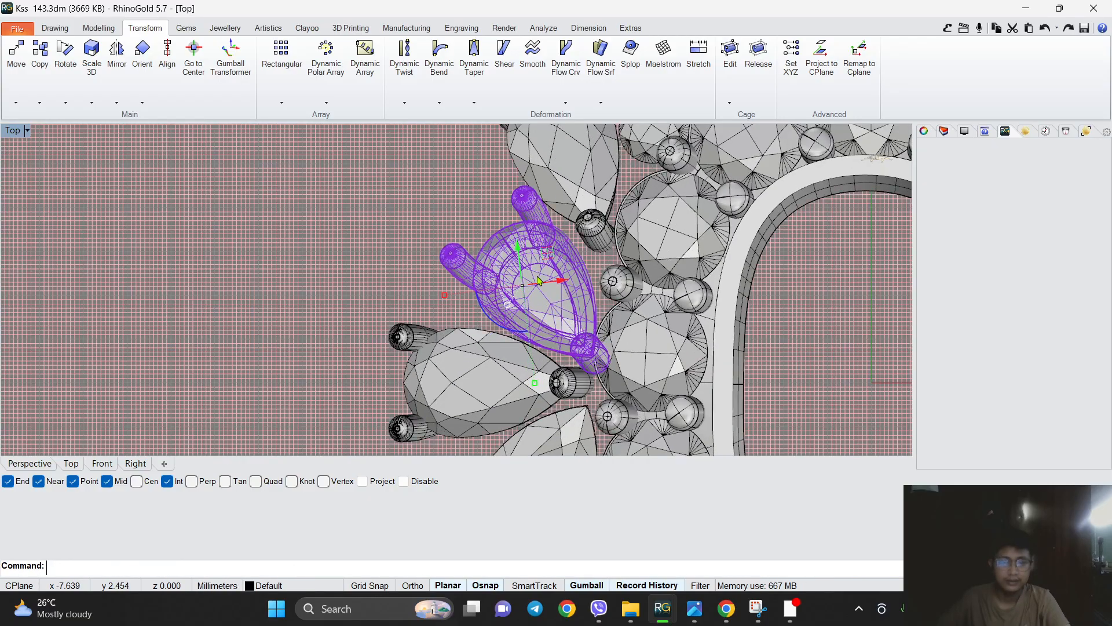
pyautogui.scroll(3, 508, 259)
pyautogui.scroll(2, 508, 259)
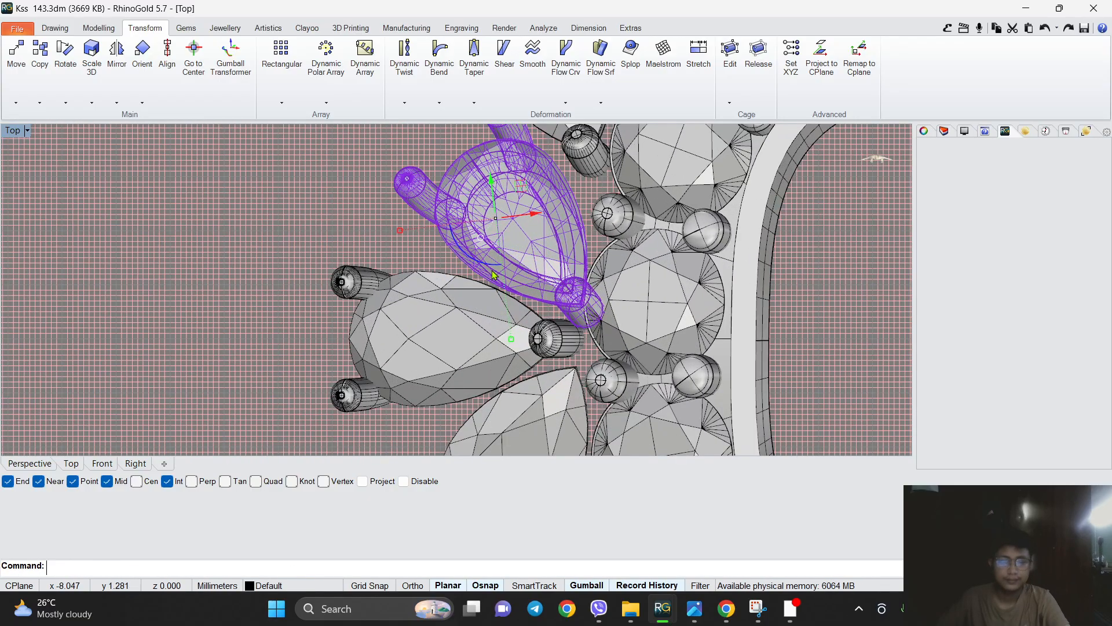
pyautogui.scroll(-5, 489, 274)
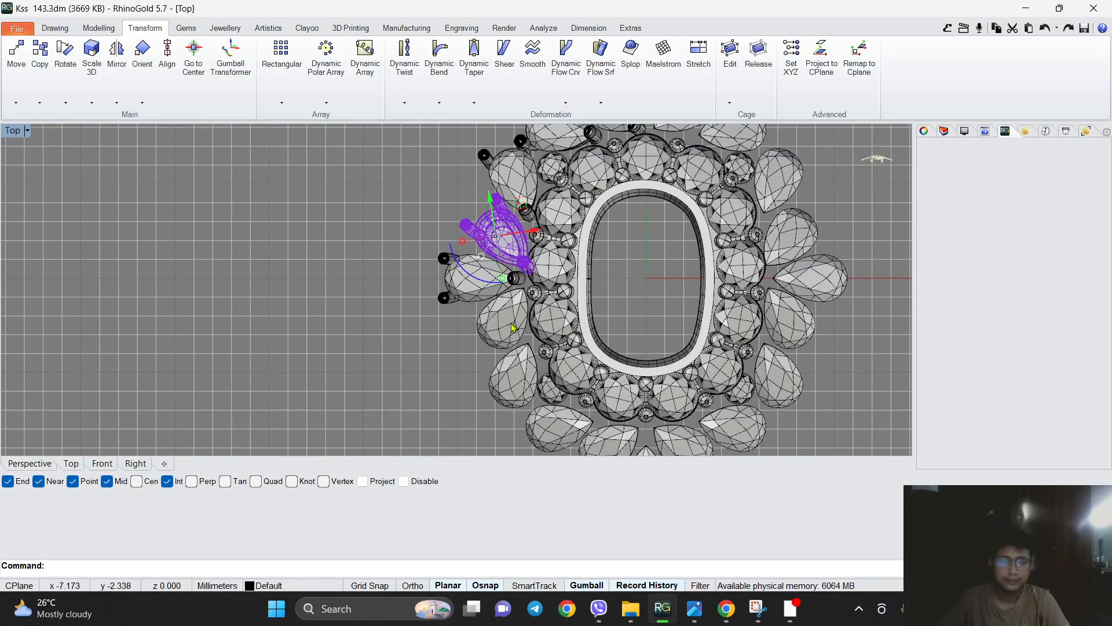
# Delete the three pears in the other quarters of the ring that match the pear above the leftmost one.
pyautogui.click(513, 329)
pyautogui.moveTo(519, 316); pyautogui.dragTo(422, 311, button='right')
pyautogui.keyDown('shift'); pyautogui.click(685, 314); pyautogui.keyUp('shift')
pyautogui.keyDown('shift'); pyautogui.click(694, 238); pyautogui.keyUp('shift')
pyautogui.moveTo(694, 238); pyautogui.dragTo(689, 284, button='right')
pyautogui.press('Delete')
# Mirror the adjusted pear above the leftmost one across the ring's axes to replace the deleted pears.
pyautogui.scroll(6, 402, 270)
pyautogui.moveTo(406, 227); pyautogui.dragTo(450, 248, button='right')
pyautogui.scroll(2, 444, 248)
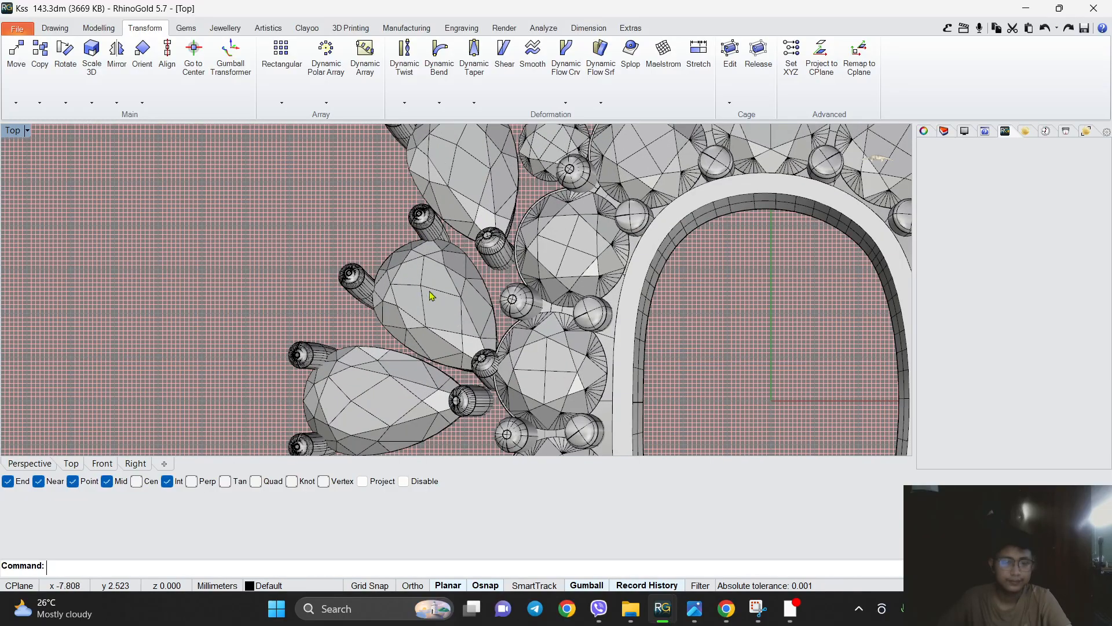
pyautogui.click(430, 291)
pyautogui.scroll(-4, 414, 266)
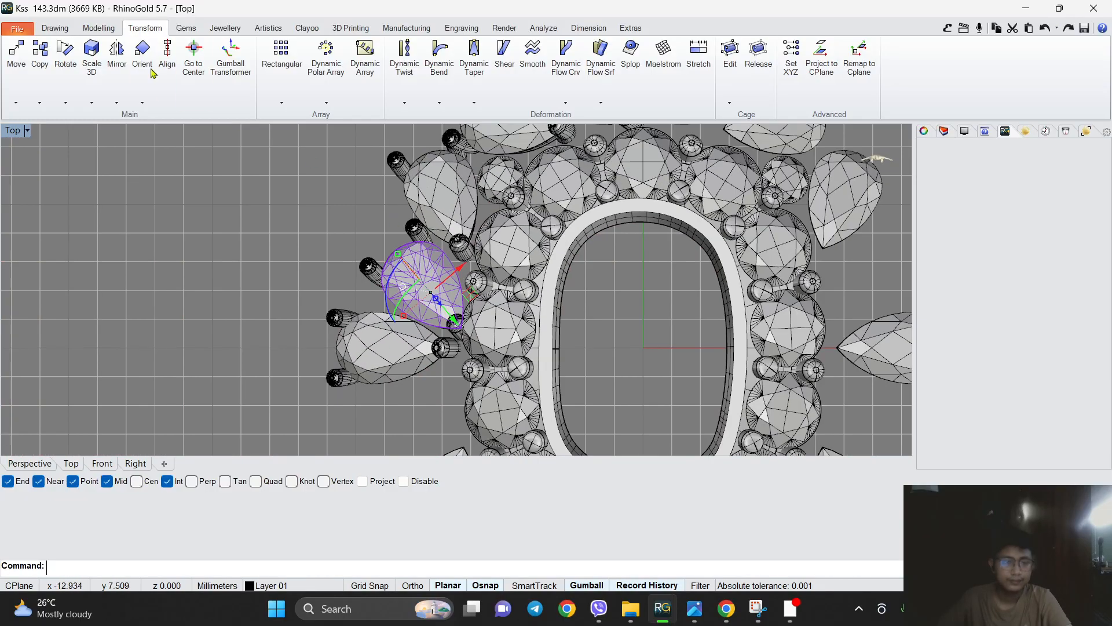
pyautogui.click(168, 165)
pyautogui.scroll(-10, 497, 294)
pyautogui.moveTo(701, 293); pyautogui.dragTo(676, 209, button='right')
pyautogui.click(676, 208)
pyautogui.moveTo(524, 270); pyautogui.dragTo(551, 389, button='right')
pyautogui.scroll(4, 457, 303)
pyautogui.scroll(8, 457, 307)
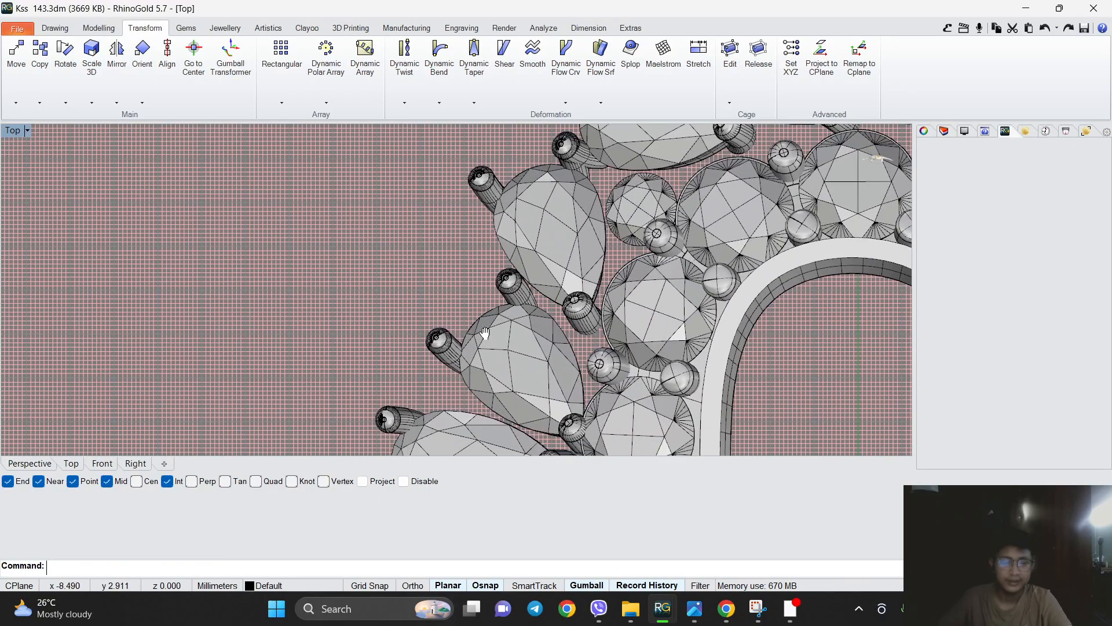
pyautogui.click(424, 271)
pyautogui.scroll(3, 405, 261)
pyautogui.scroll(2, 404, 261)
pyautogui.press('Escape')
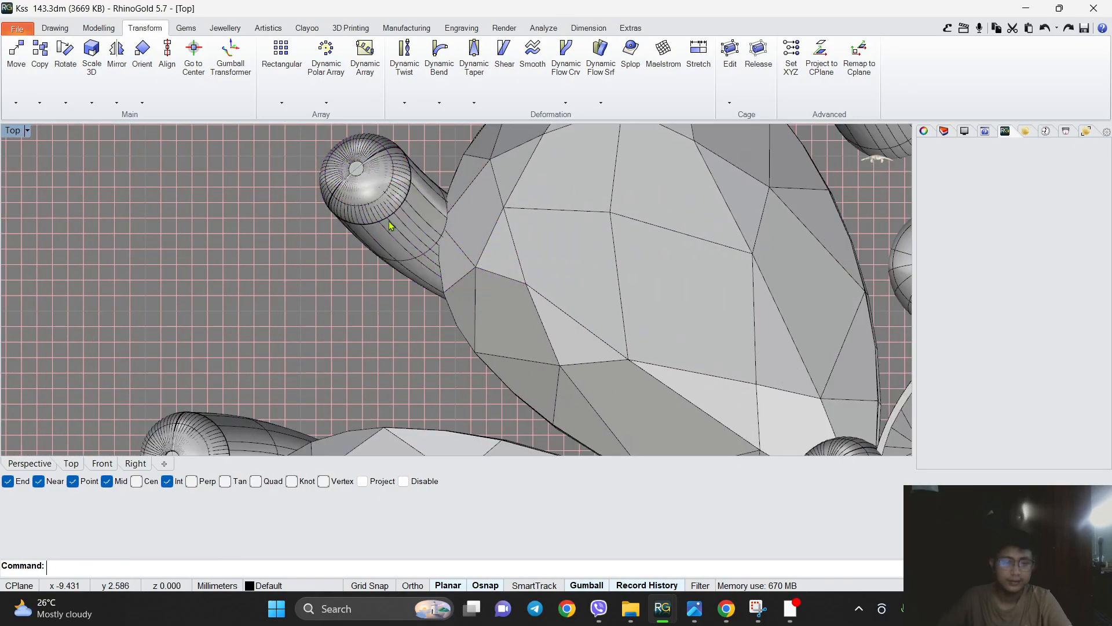
pyautogui.click(391, 228)
pyautogui.scroll(-10, 392, 261)
pyautogui.scroll(6, 464, 181)
pyautogui.keyDown('shift'); pyautogui.click(469, 180); pyautogui.keyUp('shift')
pyautogui.scroll(-4, 471, 182)
pyautogui.scroll(3, 558, 361)
pyautogui.keyDown('shift'); pyautogui.click(558, 361); pyautogui.keyUp('shift')
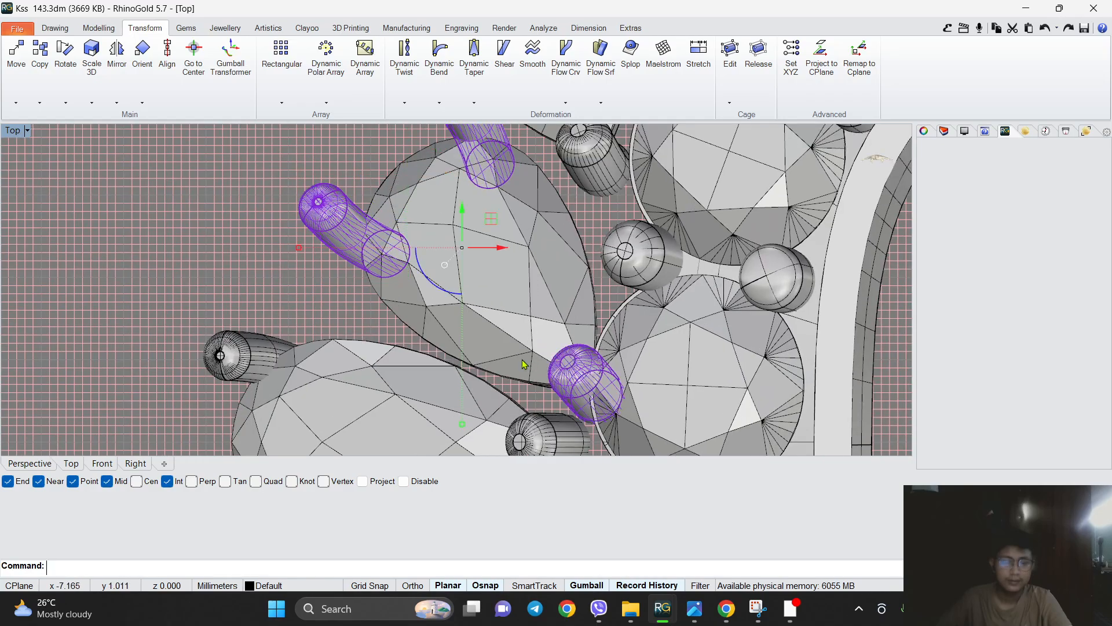
pyautogui.scroll(5, 556, 348)
pyautogui.scroll(-2, 517, 263)
pyautogui.scroll(4, 516, 261)
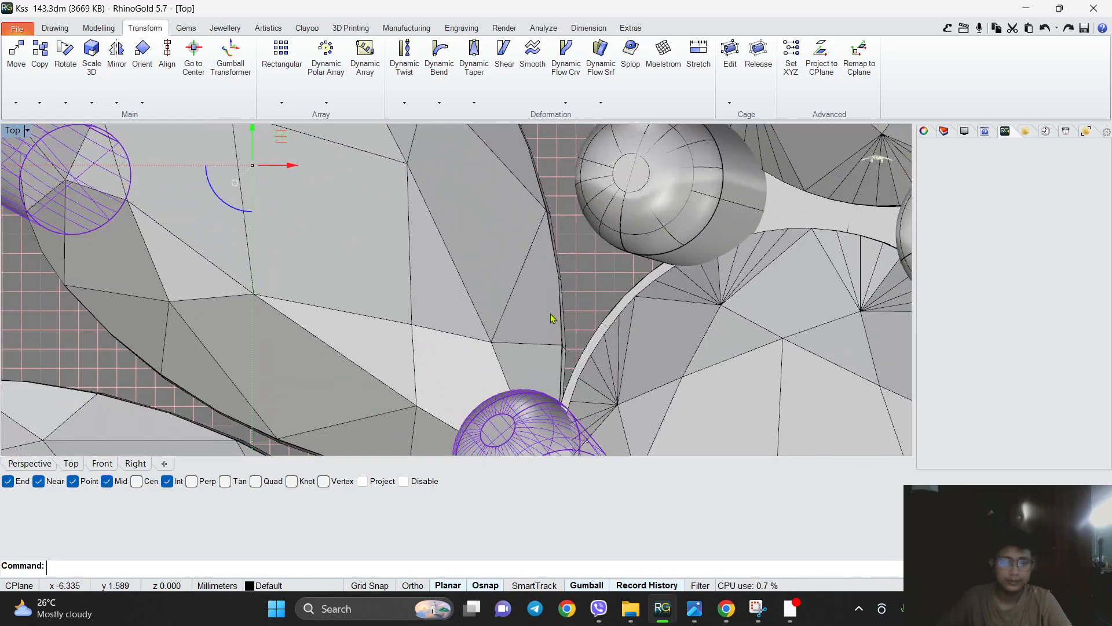
pyautogui.scroll(-8, 556, 302)
pyautogui.scroll(12, 527, 266)
pyautogui.scroll(-8, 516, 233)
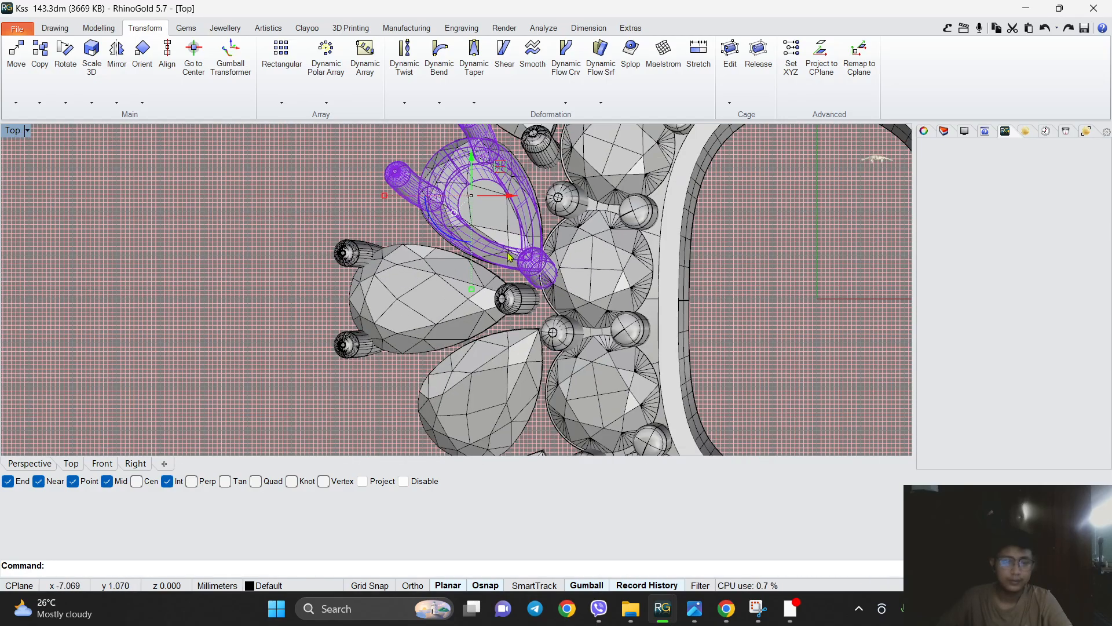
pyautogui.scroll(5, 455, 325)
pyautogui.scroll(-8, 455, 326)
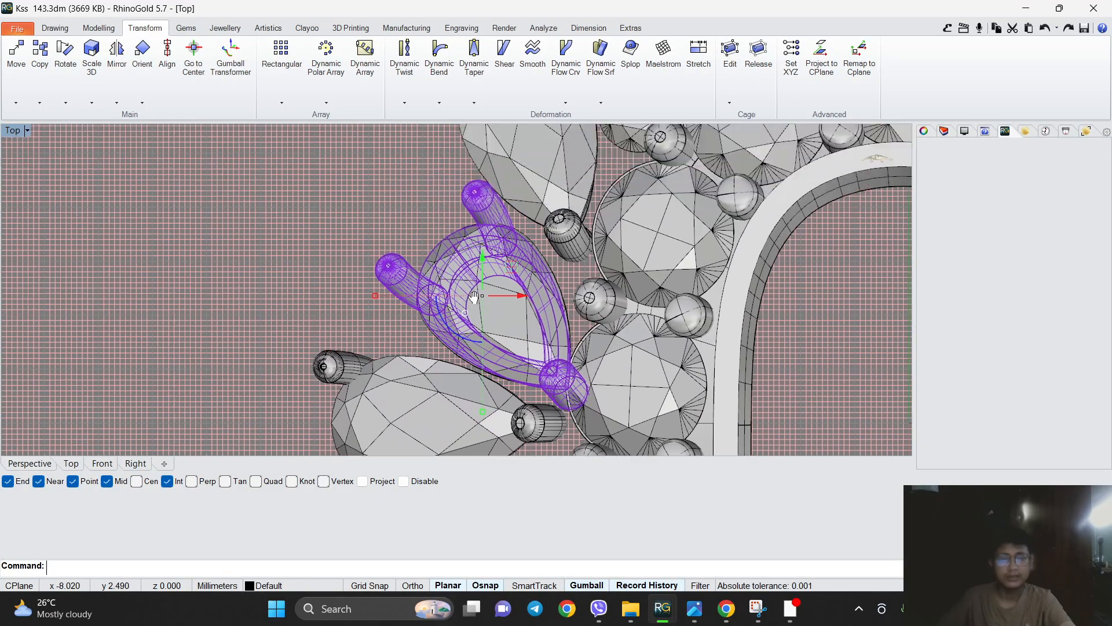
pyautogui.scroll(10, 452, 295)
pyautogui.scroll(4, 626, 267)
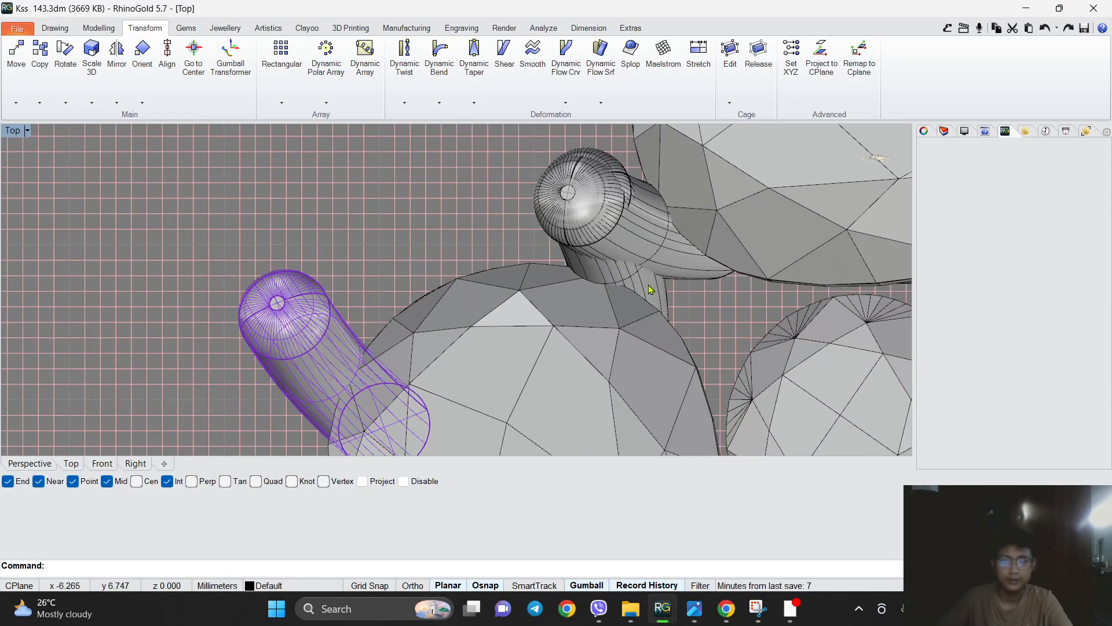
pyautogui.scroll(-12, 525, 259)
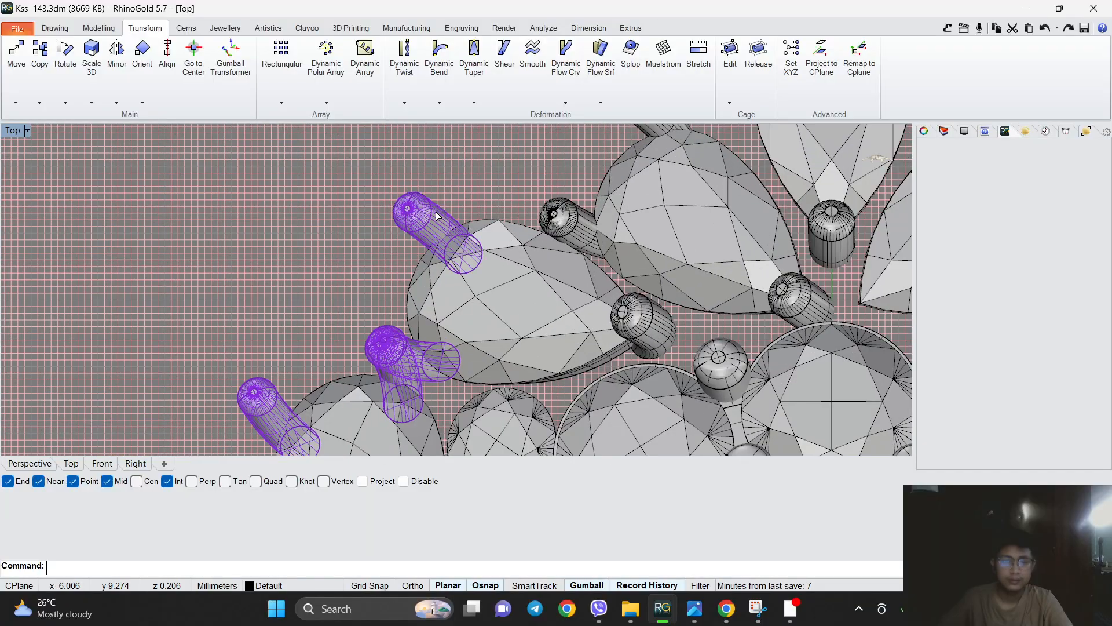
pyautogui.scroll(12, 439, 219)
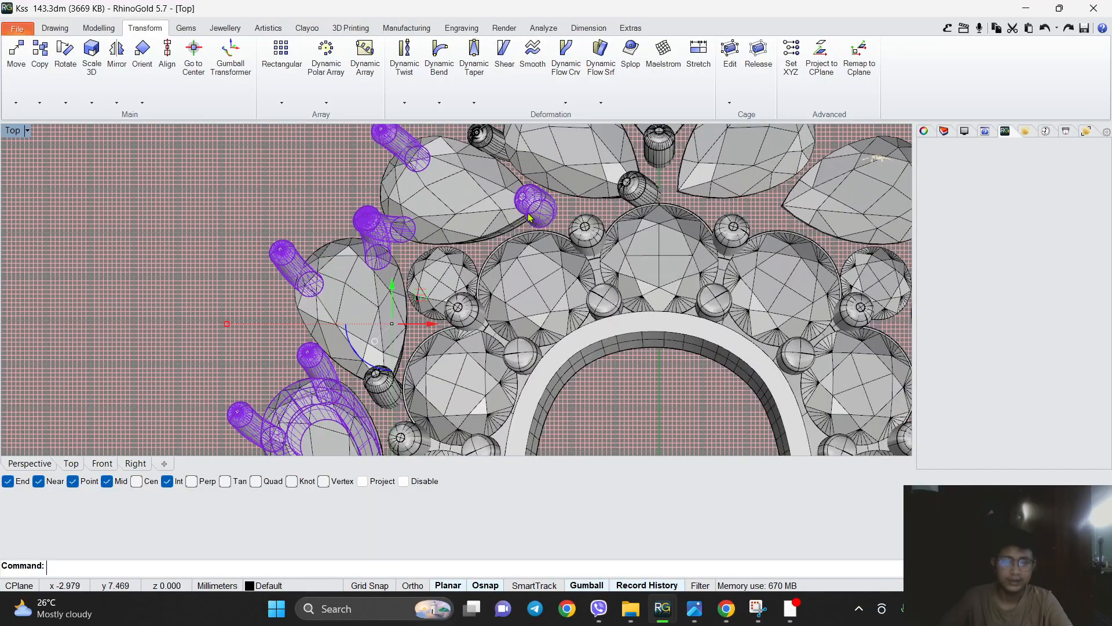
pyautogui.scroll(-5, 498, 228)
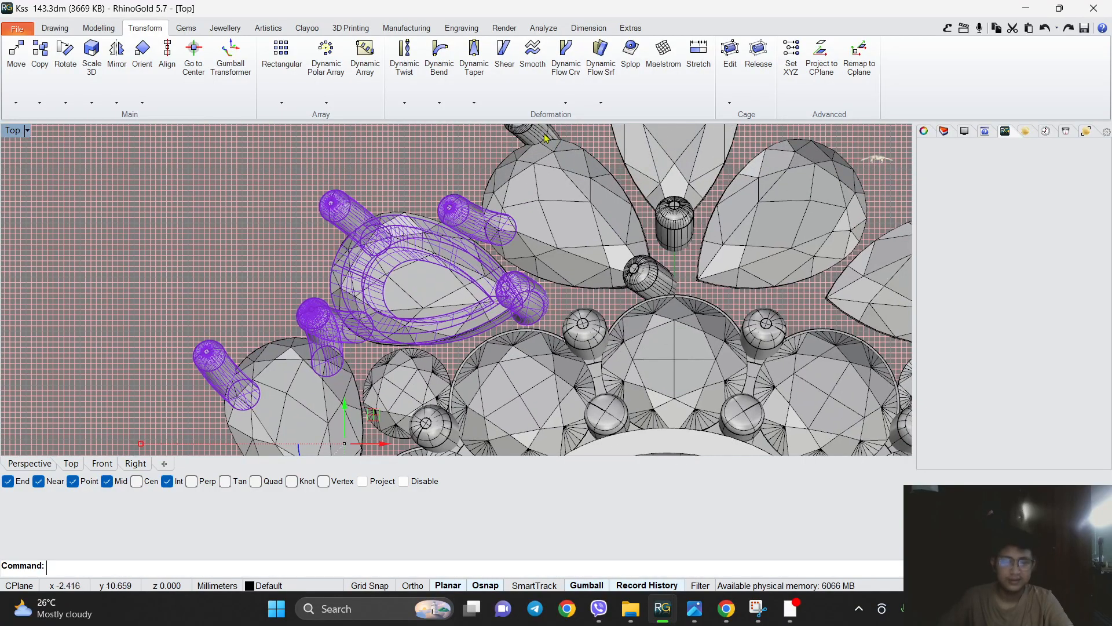
# Rotate and nudge the pear immediately left of the topmost one, with its bezel and prongs, slightly toward the topmost pear.
pyautogui.moveTo(546, 135); pyautogui.dragTo(531, 201, button='right')
pyautogui.moveTo(548, 165); pyautogui.dragTo(491, 276)
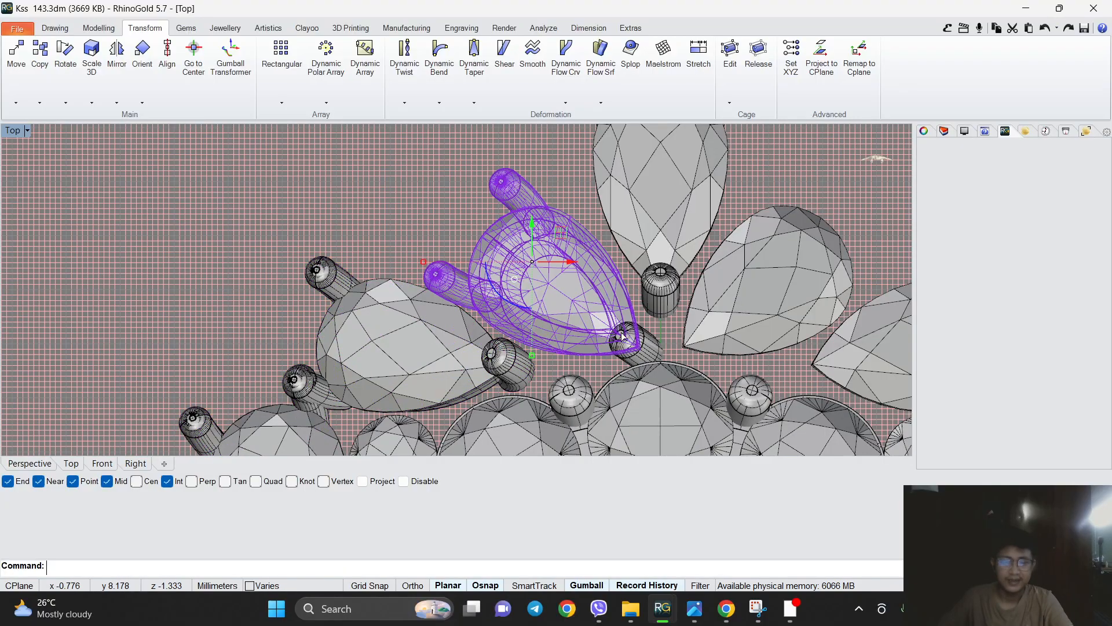
pyautogui.scroll(1, 622, 336)
pyautogui.moveTo(530, 320); pyautogui.dragTo(523, 318)
pyautogui.moveTo(573, 257); pyautogui.dragTo(582, 254)
pyautogui.scroll(-2, 553, 256)
# Nudge the second pear left of the topmost one, with its bezel and prongs, slightly toward its upper neighbour.
pyautogui.moveTo(551, 255); pyautogui.dragTo(653, 157, button='right')
pyautogui.moveTo(466, 165); pyautogui.dragTo(441, 299)
pyautogui.scroll(2, 553, 263)
pyautogui.moveTo(501, 203); pyautogui.dragTo(516, 196)
pyautogui.scroll(-4, 516, 196)
# Adjust the position of the third pear left of the topmost one slightly, together with its bezel and prongs.
pyautogui.moveTo(414, 300); pyautogui.dragTo(513, 199, button='right')
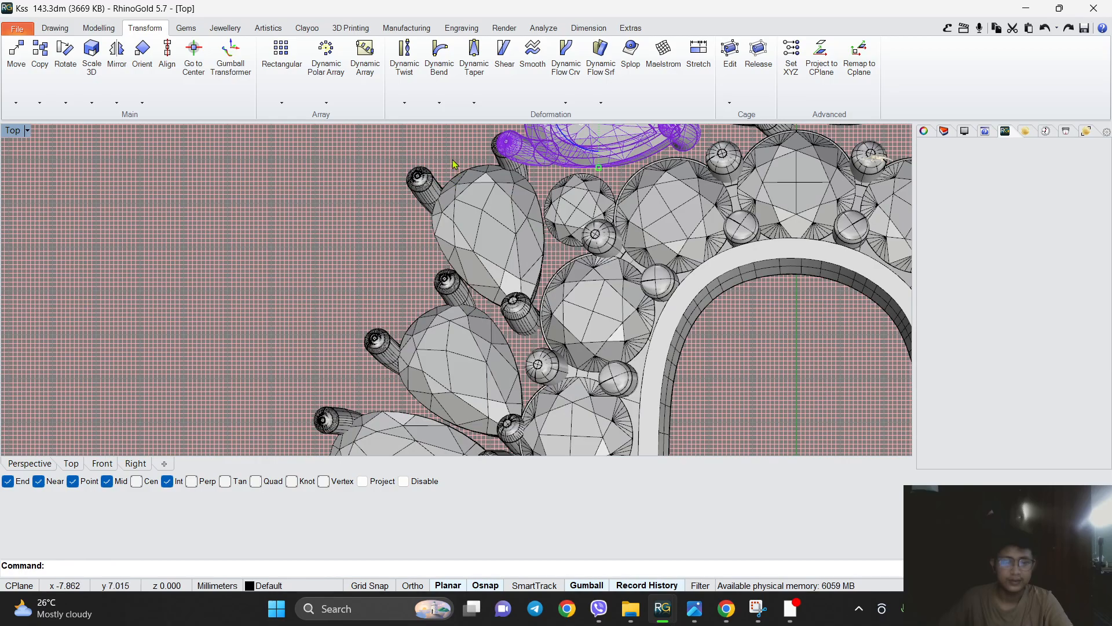
pyautogui.click(430, 181)
pyautogui.scroll(3, 493, 182)
pyautogui.scroll(-3, 502, 206)
pyautogui.scroll(2, 495, 310)
pyautogui.scroll(-6, 492, 298)
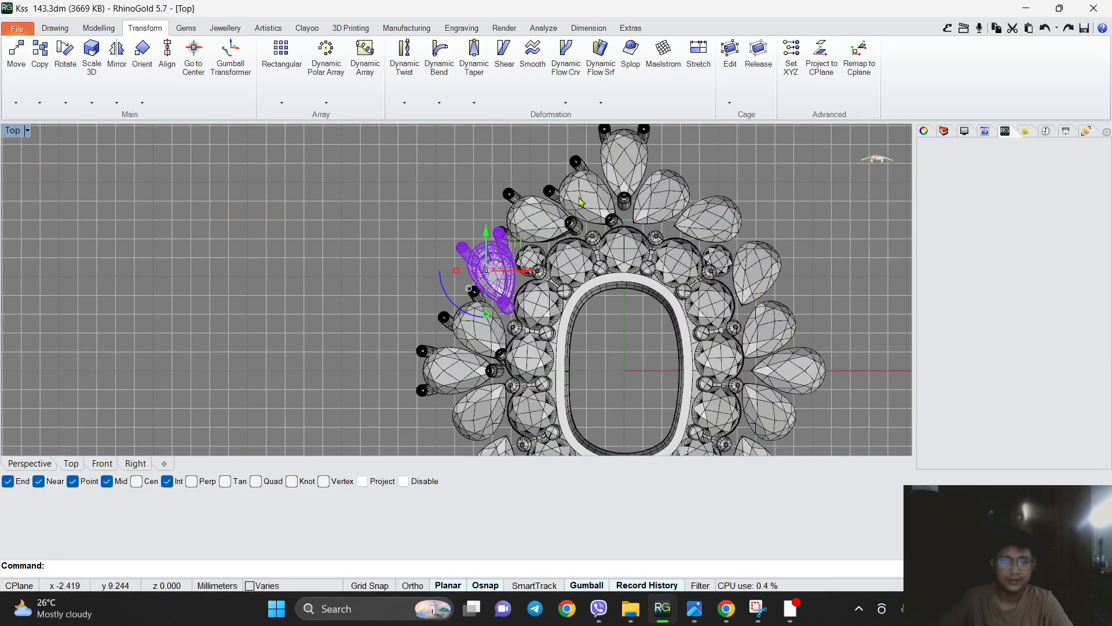
pyautogui.scroll(5, 510, 270)
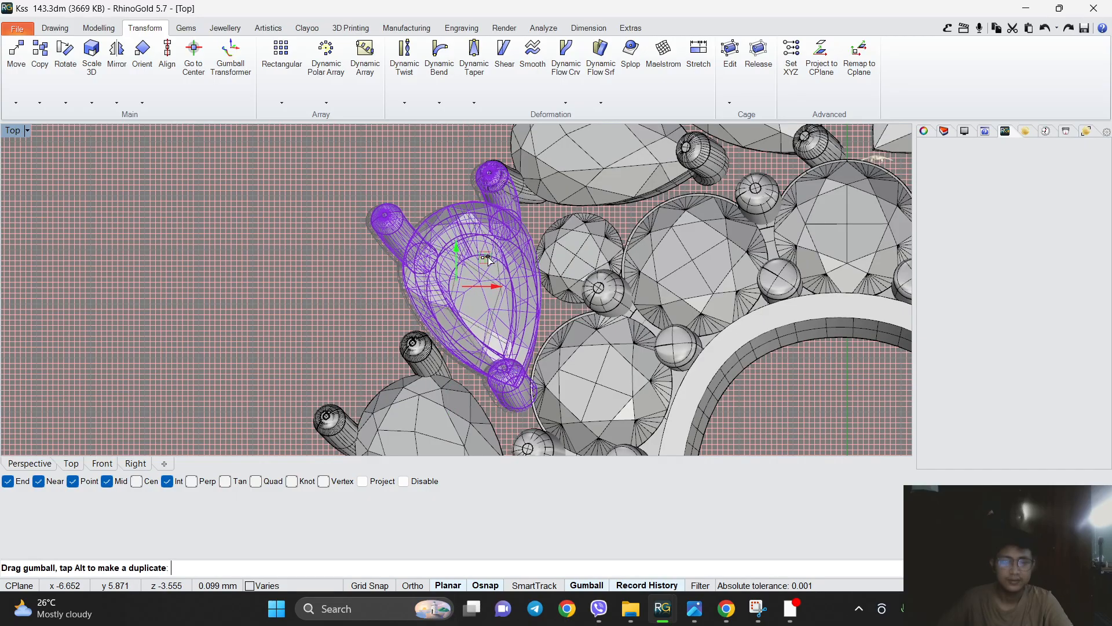
pyautogui.scroll(-2, 490, 232)
# Nudge the lower outer prong of the pear just above the leftmost one slightly.
pyautogui.moveTo(452, 316); pyautogui.dragTo(513, 219, button='right')
pyautogui.scroll(2, 439, 264)
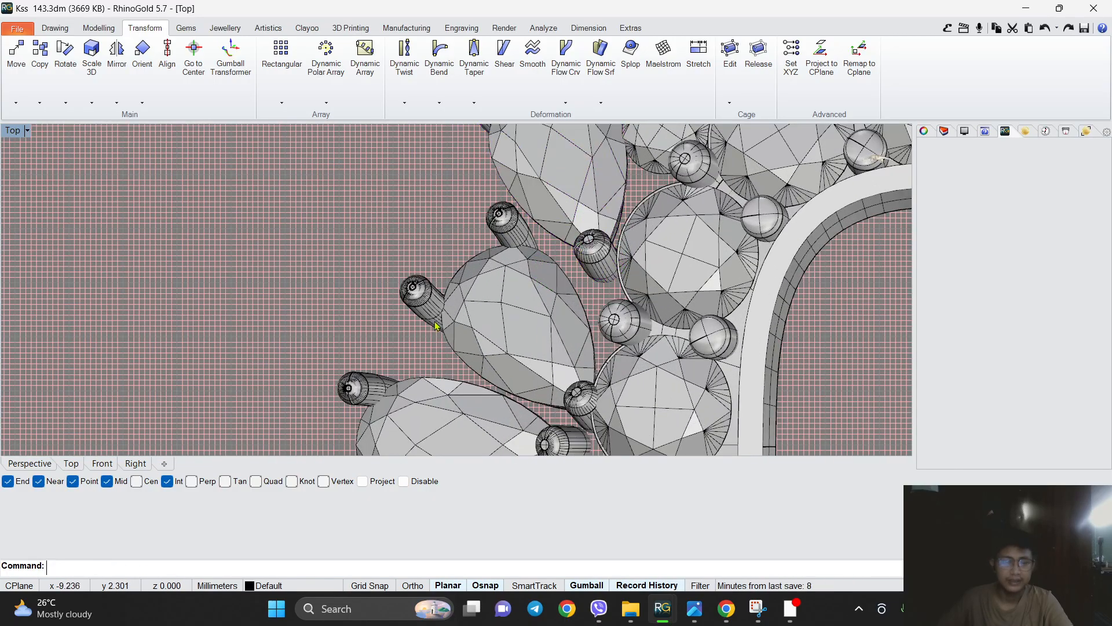
pyautogui.click(436, 327)
pyautogui.scroll(5, 456, 292)
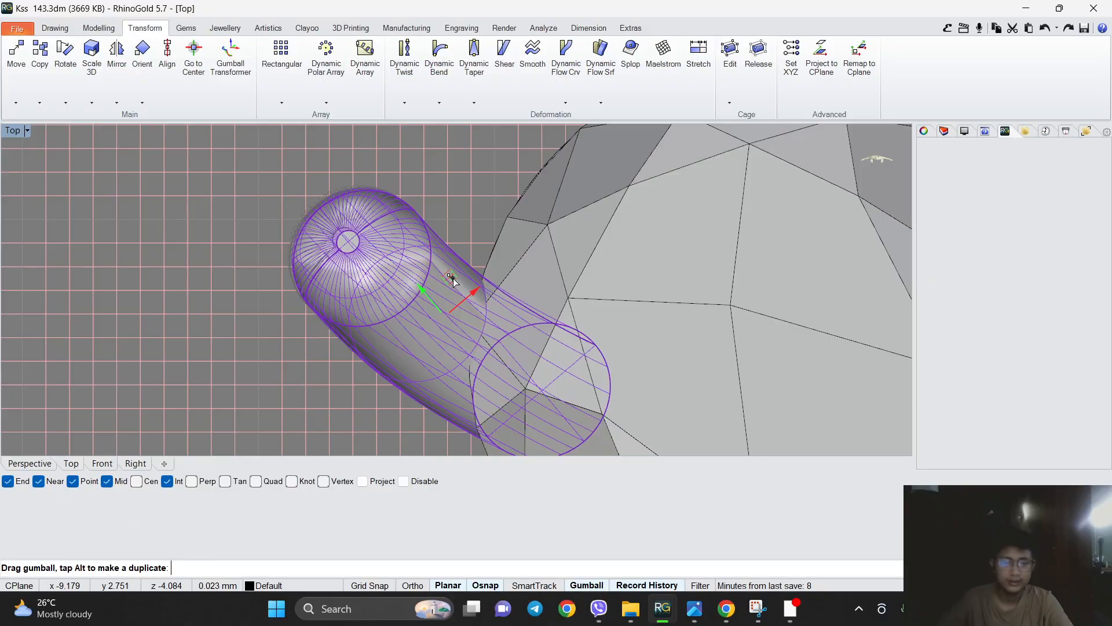
pyautogui.scroll(-5, 493, 261)
pyautogui.scroll(6, 529, 215)
pyautogui.moveTo(471, 327)
pyautogui.mouseDown(button='right')
pyautogui.moveTo(516, 224)
pyautogui.moveTo(483, 328)
pyautogui.mouseUp(button='right')
pyautogui.click(417, 245)
pyautogui.scroll(-6, 455, 249)
pyautogui.scroll(2, 463, 258)
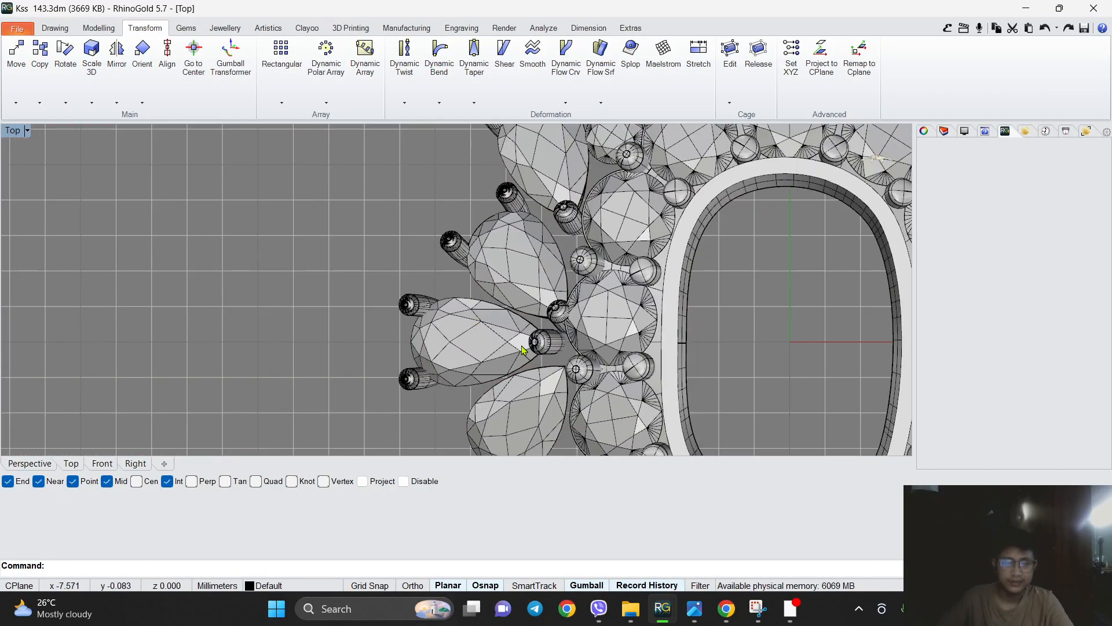
# Shift the pear just above the leftmost one slightly outward with its bezel and prongs, and check the fit in perspective.
pyautogui.scroll(4, 560, 311)
pyautogui.scroll(-3, 561, 322)
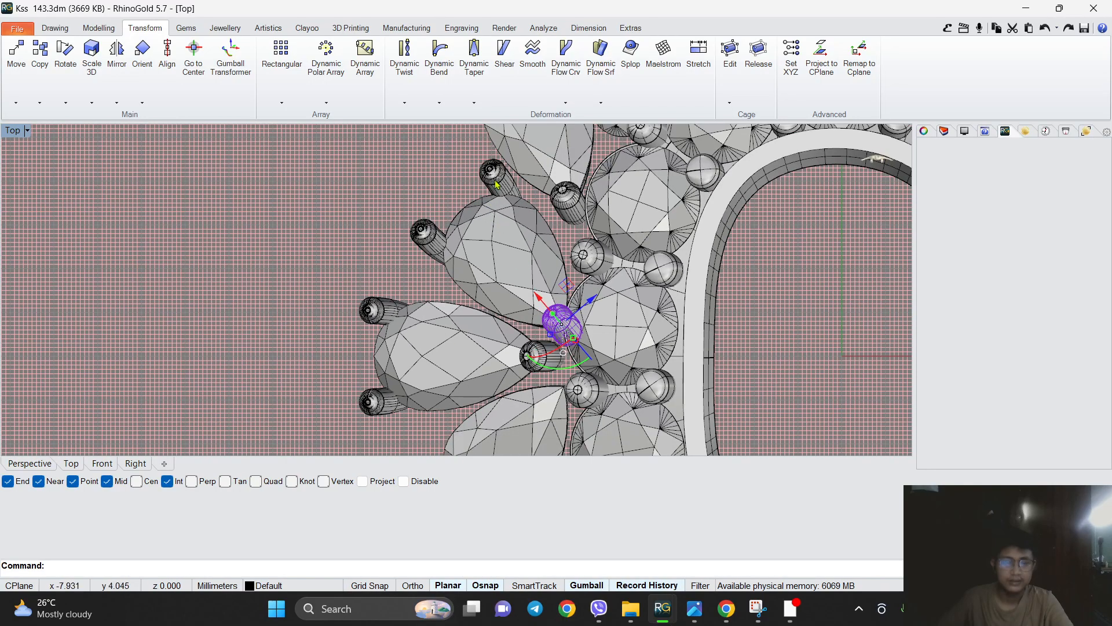
pyautogui.scroll(3, 527, 267)
pyautogui.keyDown('shift'); pyautogui.click(538, 302); pyautogui.keyUp('shift')
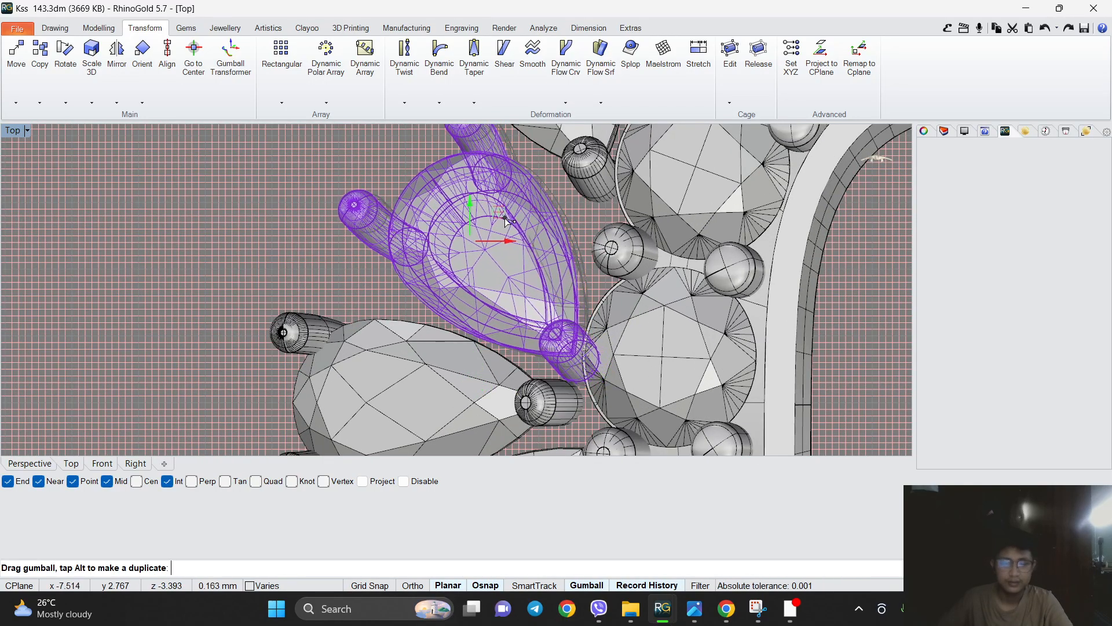
pyautogui.scroll(-1, 504, 220)
pyautogui.scroll(2, 507, 226)
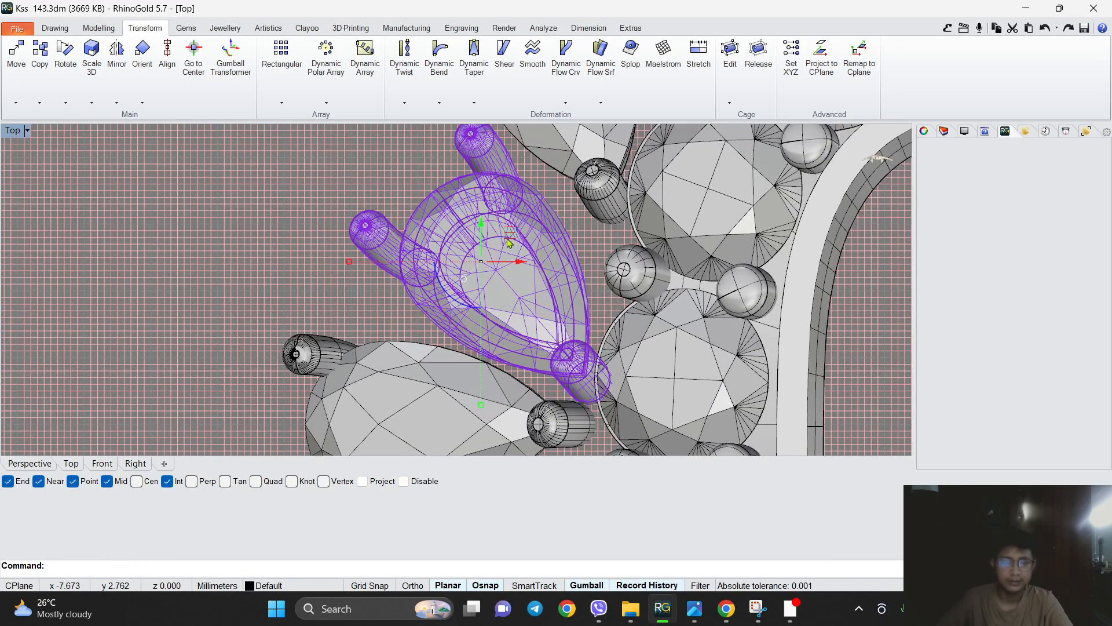
pyautogui.moveTo(510, 234); pyautogui.dragTo(510, 232)
pyautogui.scroll(-5, 512, 249)
pyautogui.scroll(4, 536, 311)
pyautogui.click(47, 464)
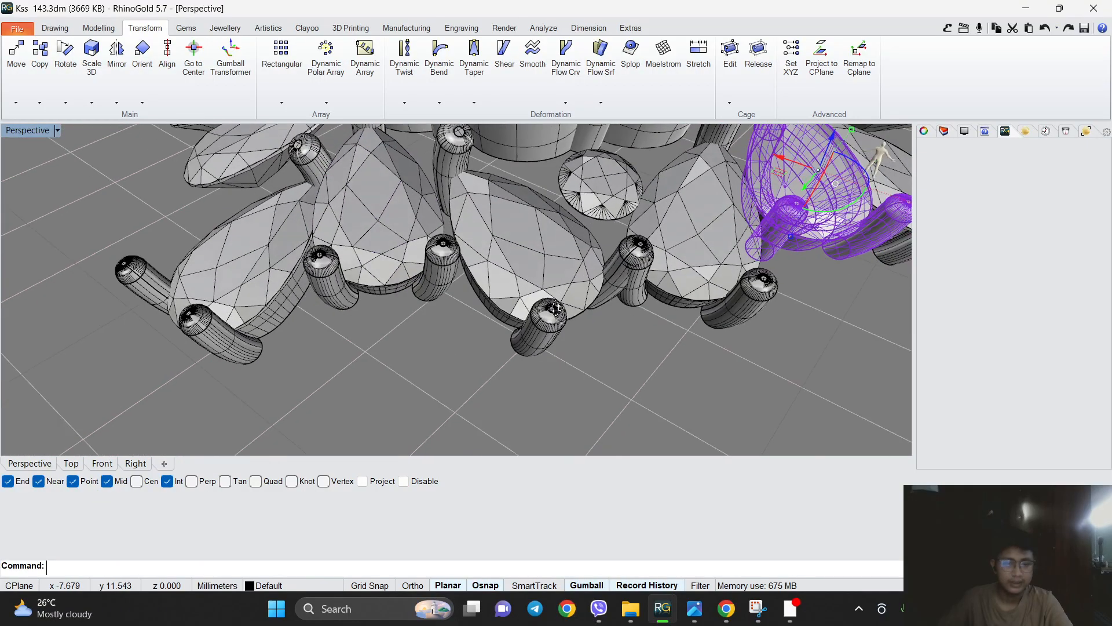
pyautogui.click(70, 463)
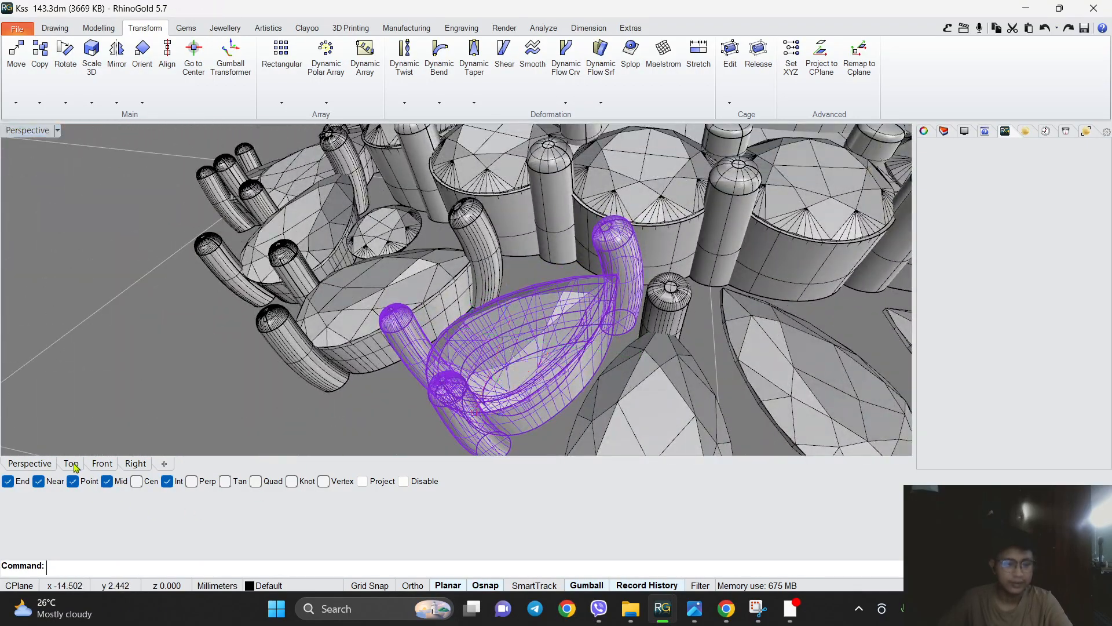
# Delete all outer pears outside the upper-left quarter, including the rightmost and bottommost ones, keeping the leftmost and topmost pears.
pyautogui.keyDown('shift'); pyautogui.click(401, 390); pyautogui.keyUp('shift')
pyautogui.moveTo(453, 421); pyautogui.dragTo(442, 311, button='right')
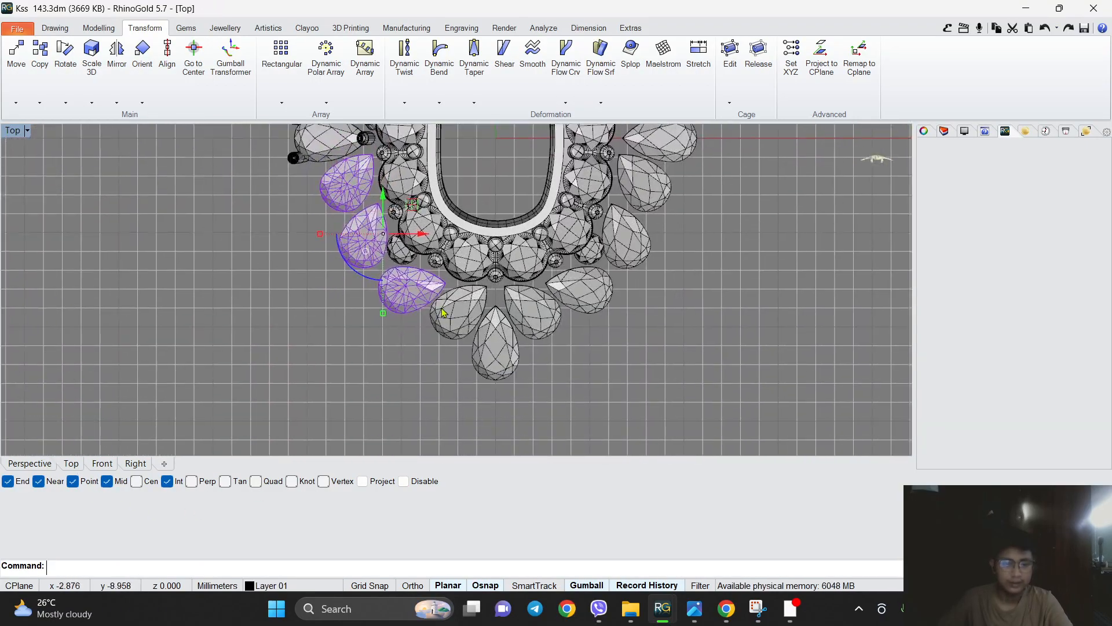
pyautogui.keyDown('shift'); pyautogui.moveTo(490, 360); pyautogui.dragTo(439, 329); pyautogui.keyUp('shift')
pyautogui.moveTo(554, 287); pyautogui.dragTo(489, 401, button='right')
pyautogui.keyDown('shift'); pyautogui.moveTo(695, 205); pyautogui.dragTo(644, 271); pyautogui.keyUp('shift')
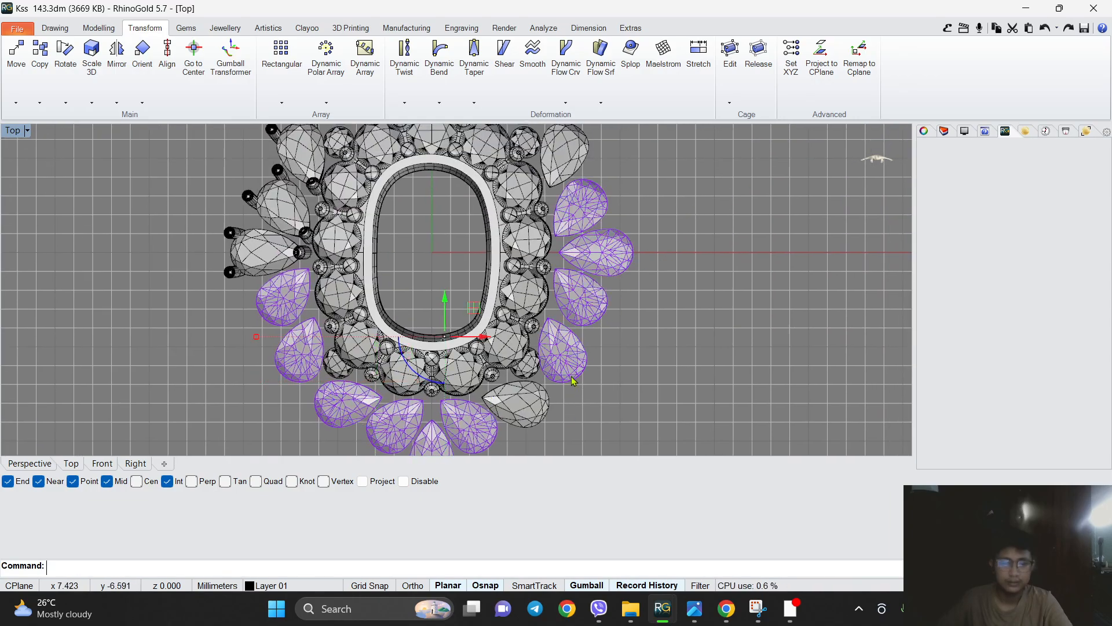
pyautogui.moveTo(598, 190); pyautogui.dragTo(588, 272, button='right')
pyautogui.moveTo(508, 183); pyautogui.dragTo(558, 198, button='right')
pyautogui.press('Delete')
# Delete the three small round gems in the other quarters, keeping the one in the upper-left quarter.
pyautogui.moveTo(439, 260); pyautogui.dragTo(600, 249, button='right')
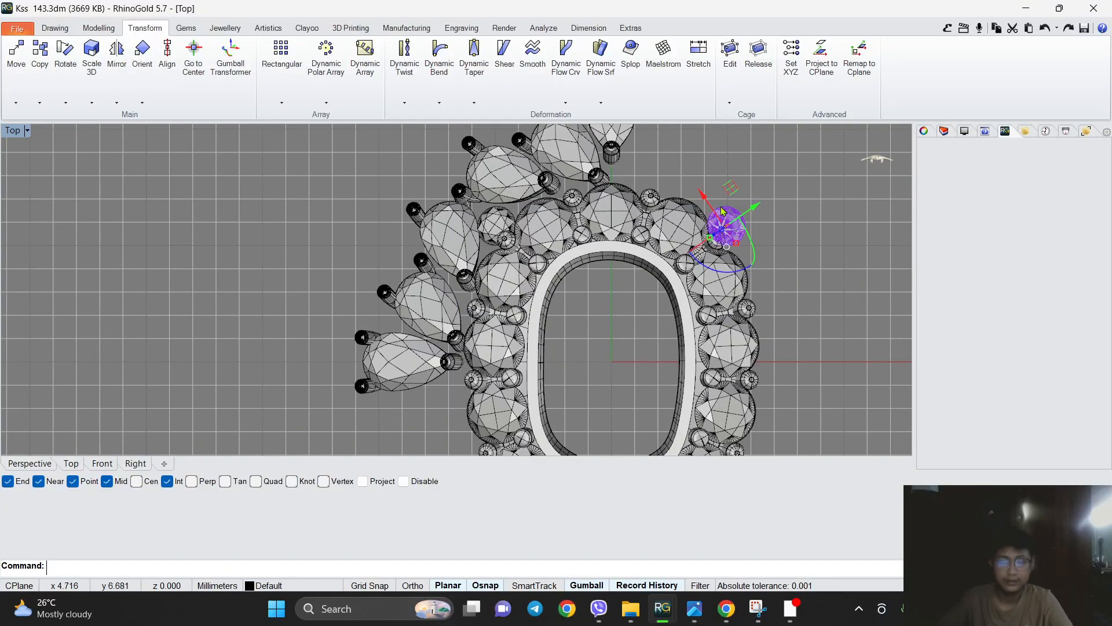
pyautogui.moveTo(718, 452); pyautogui.dragTo(720, 311, button='right')
pyautogui.scroll(-3, 543, 301)
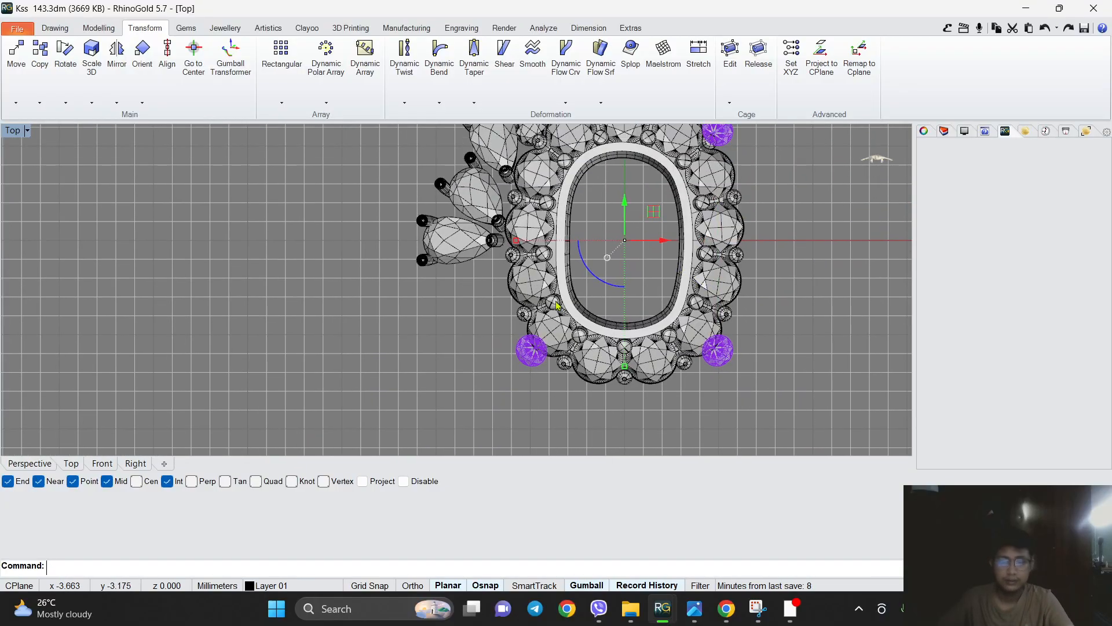
pyautogui.scroll(5, 507, 209)
# Mirror the four pears between the leftmost and topmost ones, with their bezels and prongs, into the other three quarters.
pyautogui.scroll(3, 573, 183)
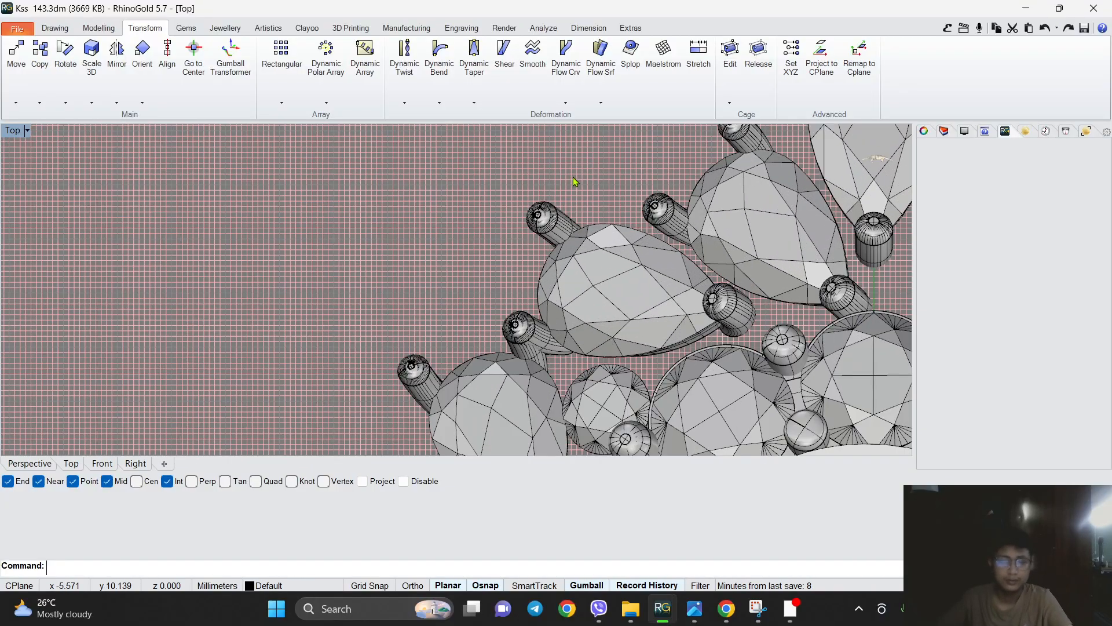
pyautogui.moveTo(729, 320); pyautogui.dragTo(388, 266, button='right')
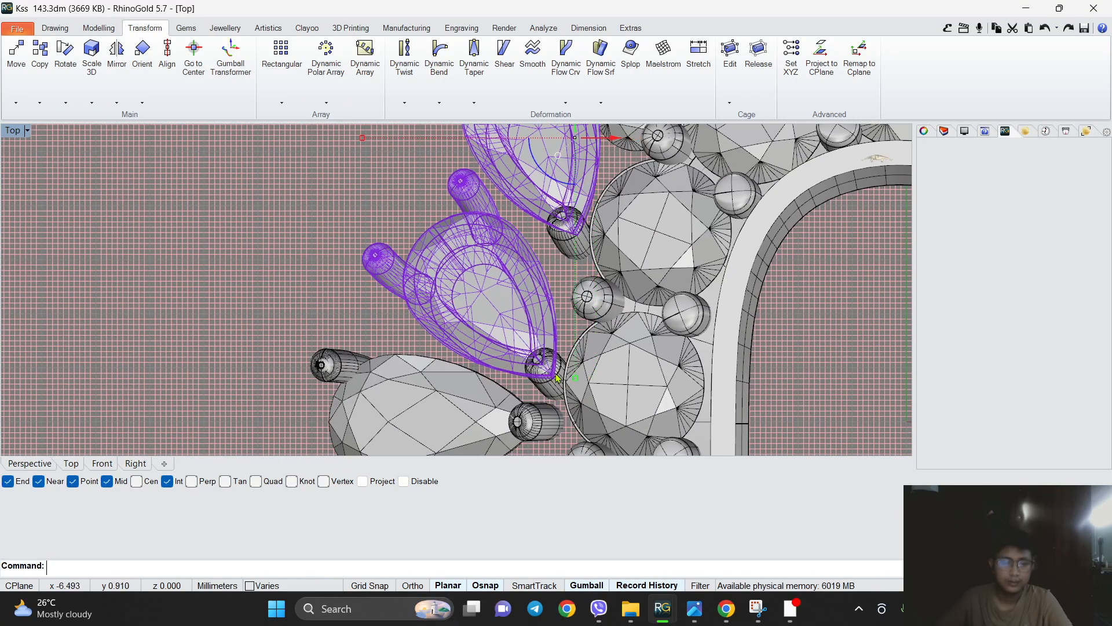
pyautogui.scroll(-5, 405, 232)
pyautogui.scroll(4, 565, 175)
pyautogui.scroll(2, 565, 175)
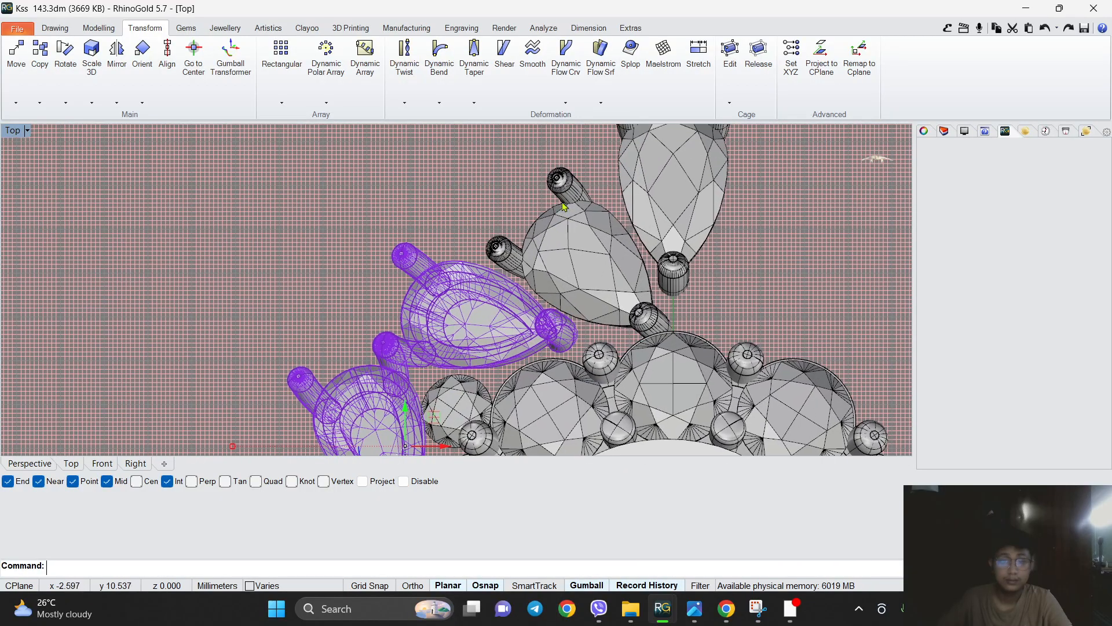
pyautogui.scroll(-4, 647, 321)
pyautogui.click(117, 107)
pyautogui.click(164, 164)
pyautogui.scroll(-6, 371, 227)
pyautogui.press('Return')
pyautogui.scroll(4, 507, 233)
pyautogui.press('Escape')
# Copy the leftmost and topmost pears, with their bezels and prongs, to the opposite sides by rotating them half a turn about the origin.
pyautogui.scroll(-2, 505, 231)
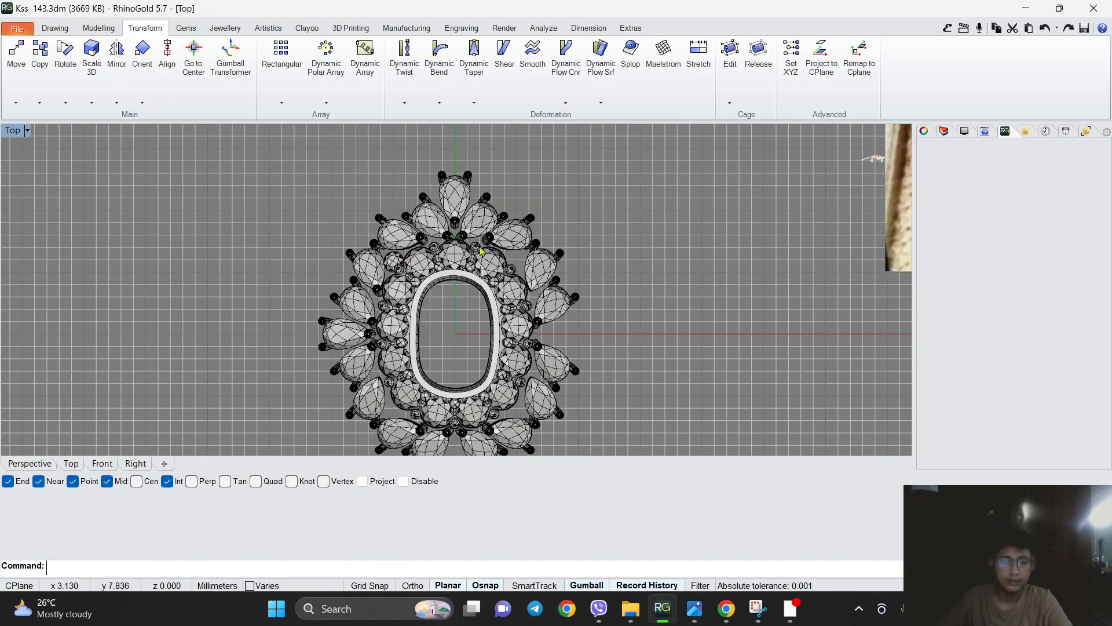
pyautogui.scroll(12, 342, 328)
pyautogui.click(336, 331)
pyautogui.scroll(-6, 339, 329)
pyautogui.scroll(4, 438, 336)
pyautogui.scroll(-8, 377, 287)
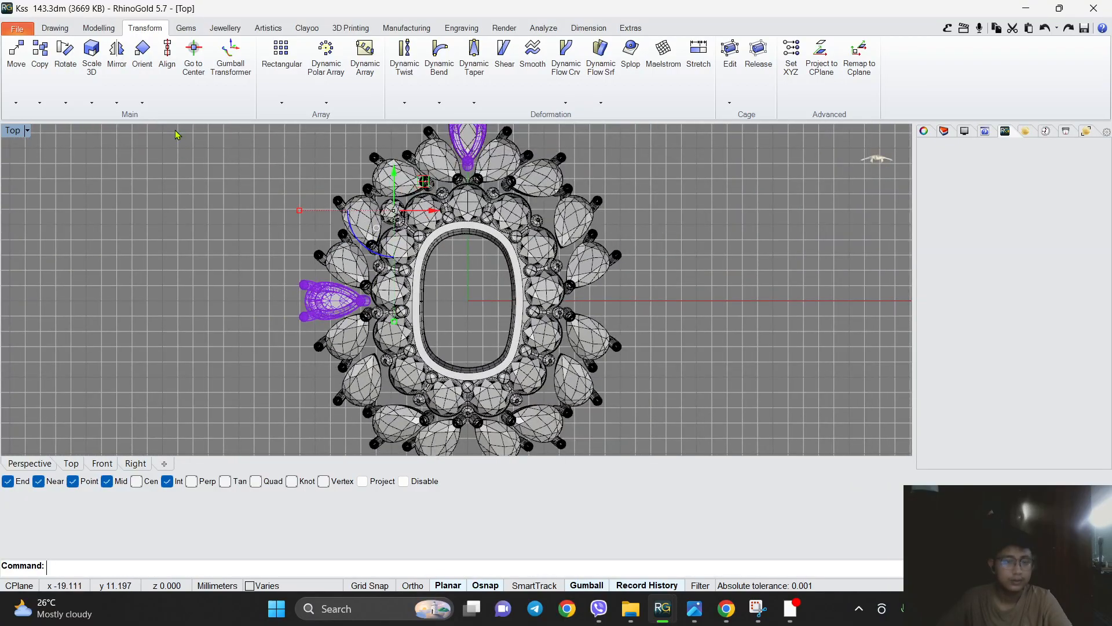
pyautogui.scroll(6, 438, 238)
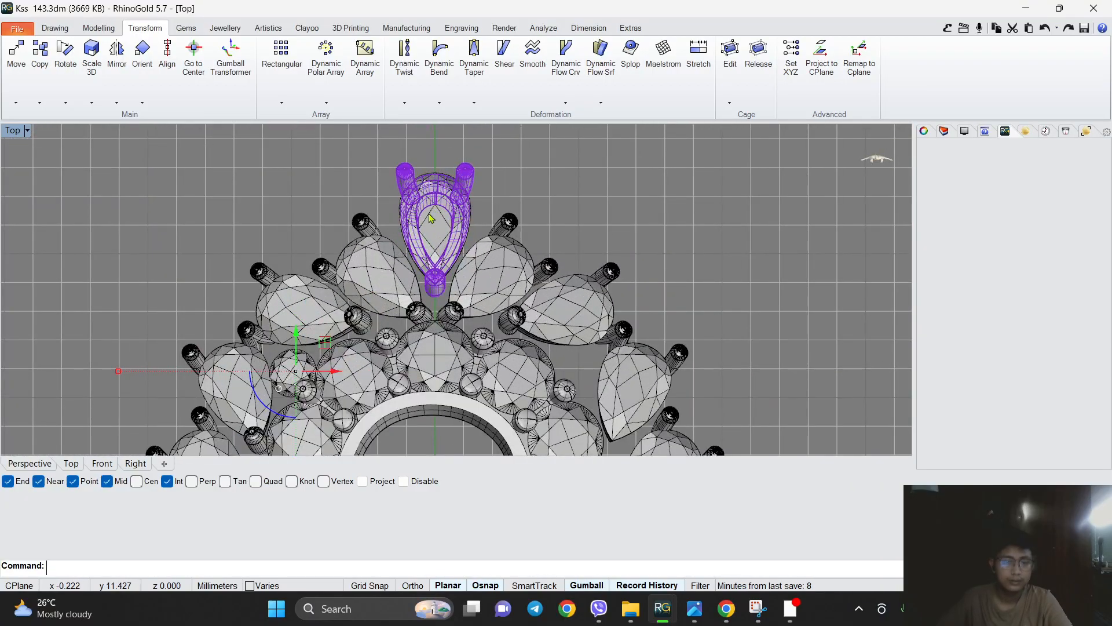
pyautogui.scroll(-8, 431, 218)
pyautogui.scroll(10, 324, 281)
pyautogui.scroll(-10, 318, 281)
pyautogui.scroll(6, 342, 295)
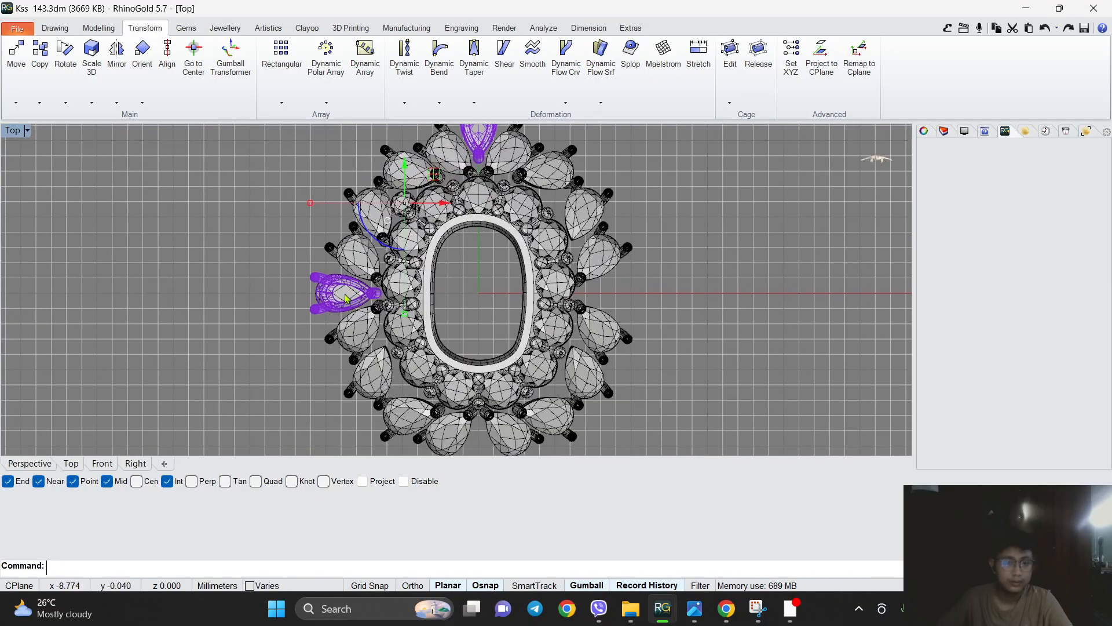
pyautogui.click(69, 54)
pyautogui.write('0')
pyautogui.press('Return')
pyautogui.scroll(-8, 507, 218)
pyautogui.moveTo(496, 175); pyautogui.dragTo(486, 224, button='right')
pyautogui.keyDown('shift'); pyautogui.click(487, 165); pyautogui.keyUp('shift')
pyautogui.keyDown('shift'); pyautogui.moveTo(492, 319); pyautogui.dragTo(510, 236, button='right'); pyautogui.keyUp('shift')
pyautogui.keyDown('shift'); pyautogui.click(505, 333); pyautogui.keyUp('shift')
pyautogui.rightClick(617, 226)
# Move the small round gem in the upper-left quarter slightly outward toward the surrounding pears.
pyautogui.scroll(8, 486, 233)
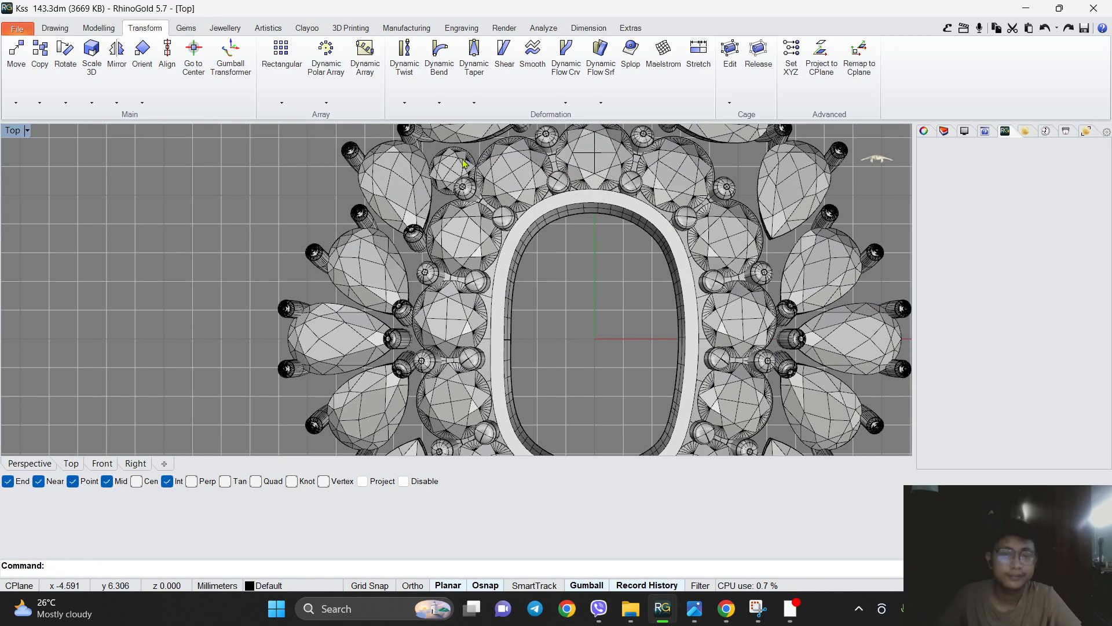
pyautogui.click(486, 233)
pyautogui.scroll(2, 485, 232)
pyautogui.moveTo(485, 233); pyautogui.dragTo(467, 225)
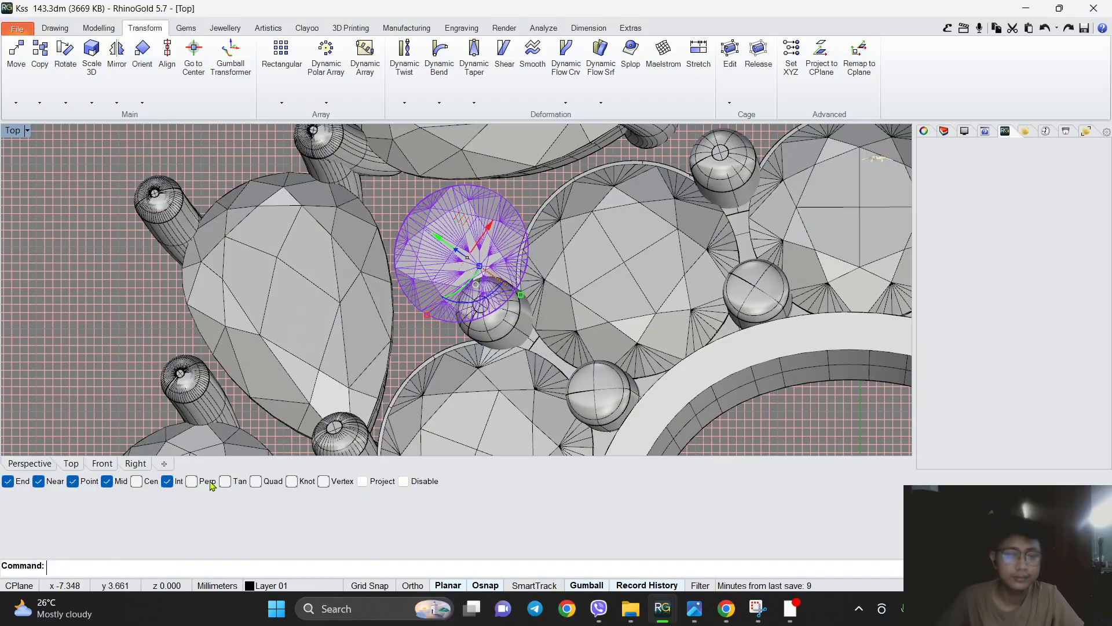
# Extract the outline curve of the small round gem and offset it 0.4 mm inward.
pyautogui.click(39, 465)
pyautogui.scroll(-4, 440, 269)
pyautogui.click(186, 28)
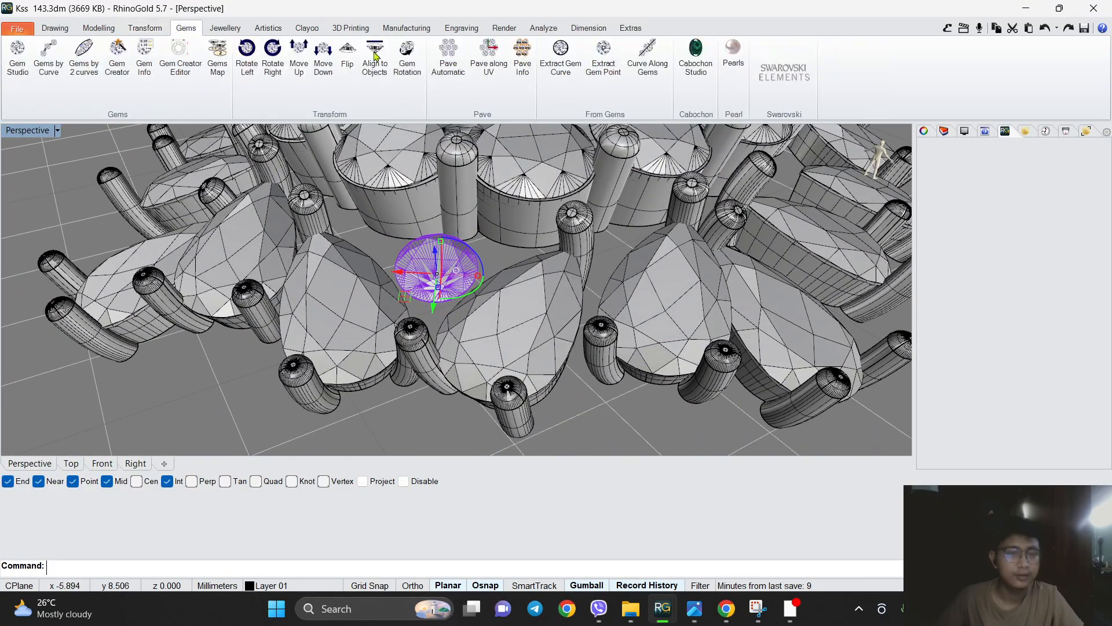
pyautogui.click(99, 27)
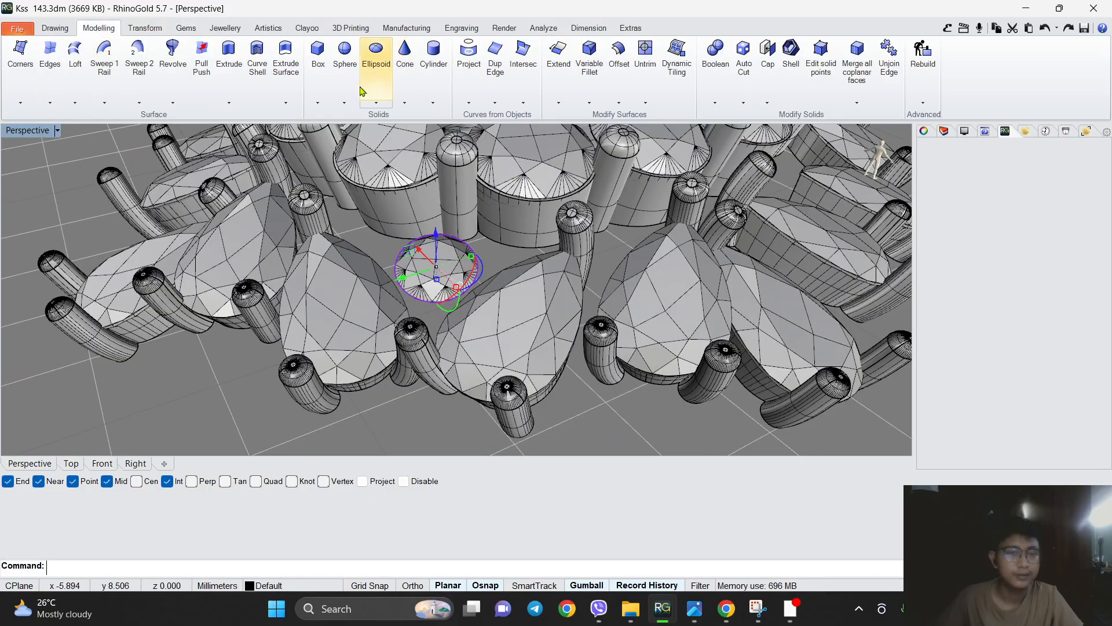
pyautogui.click(55, 28)
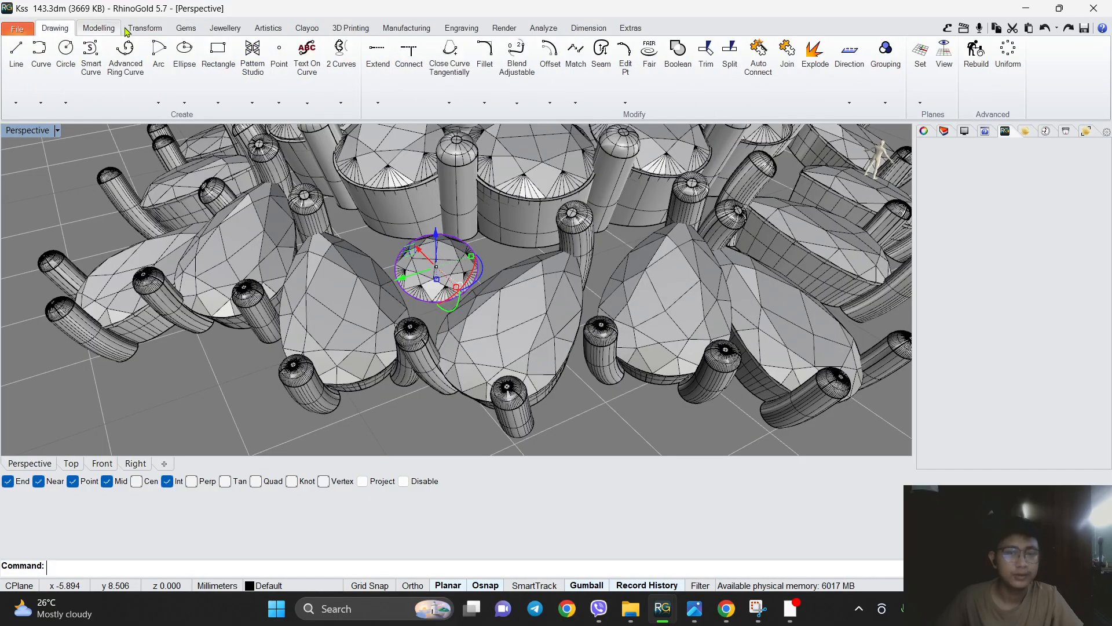
pyautogui.click(550, 55)
pyautogui.scroll(3, 451, 260)
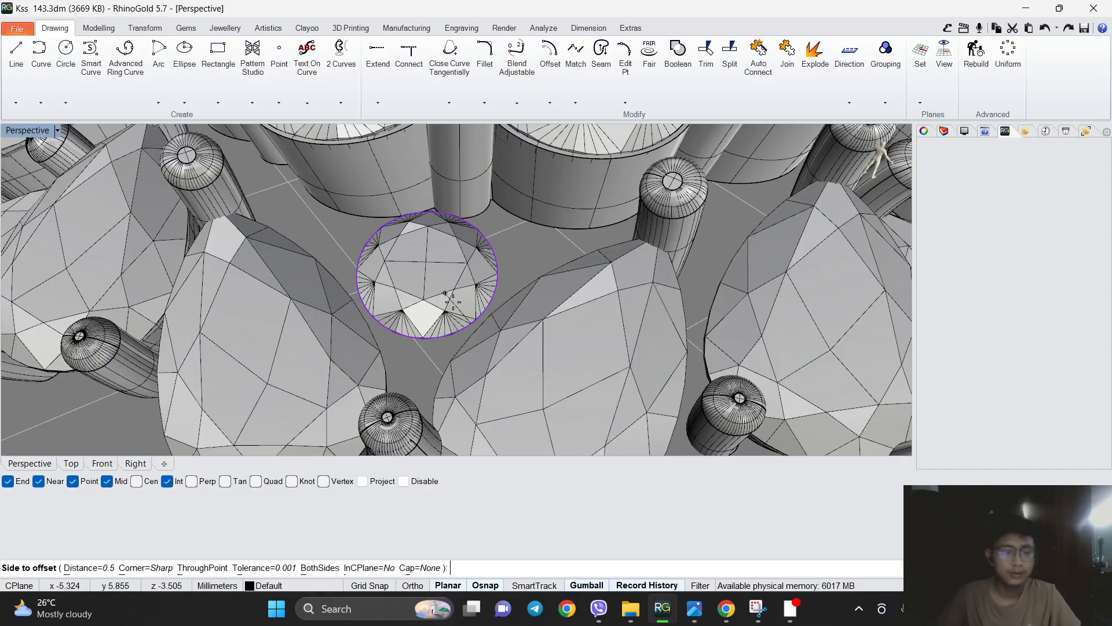
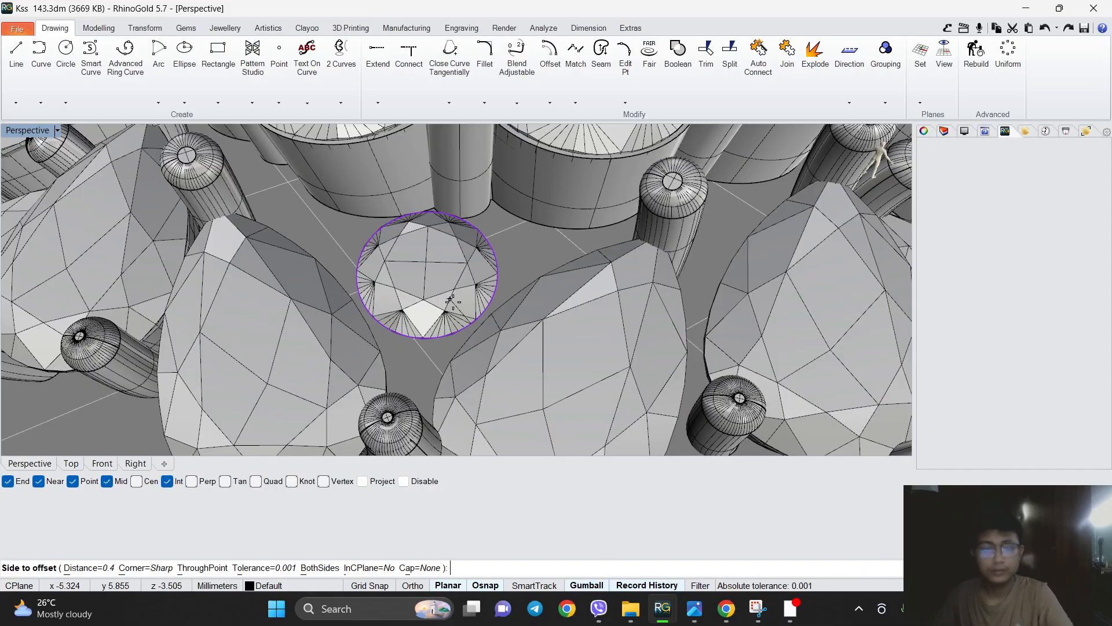
pyautogui.press('Escape')
pyautogui.moveTo(474, 274); pyautogui.dragTo(455, 278)
pyautogui.keyDown('ctrl'); pyautogui.click(448, 273); pyautogui.keyUp('ctrl')
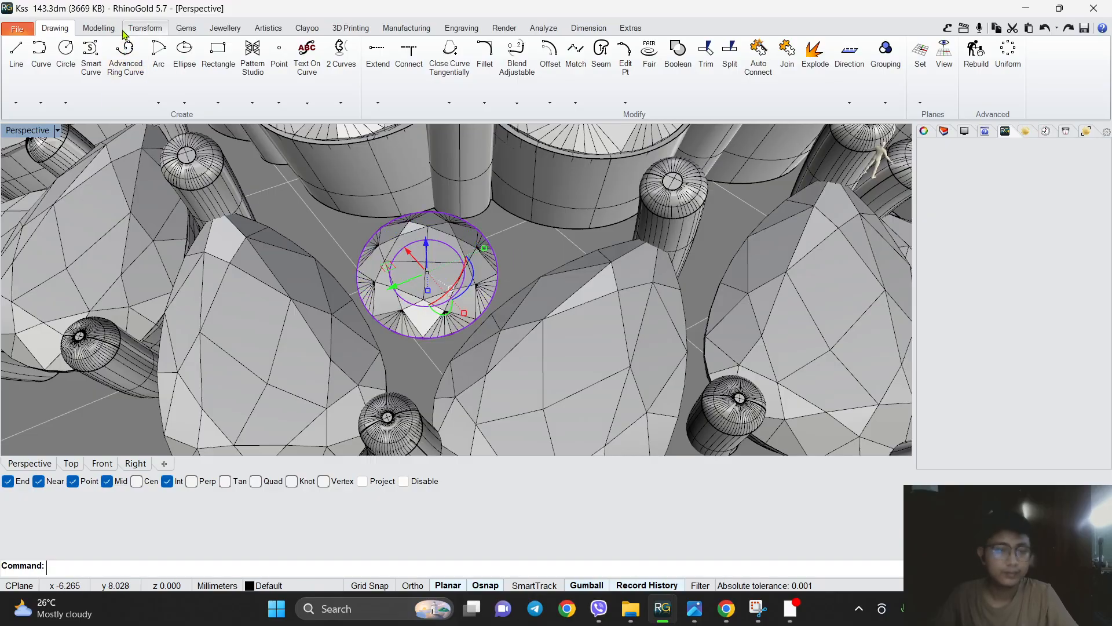
pyautogui.click(98, 34)
pyautogui.click(230, 67)
pyautogui.scroll(-6, 464, 269)
pyautogui.scroll(4, 446, 255)
pyautogui.moveTo(463, 284)
pyautogui.mouseDown(button='right')
pyautogui.moveTo(449, 249)
pyautogui.moveTo(444, 286)
pyautogui.mouseUp(button='right')
pyautogui.press('super+shift+s')
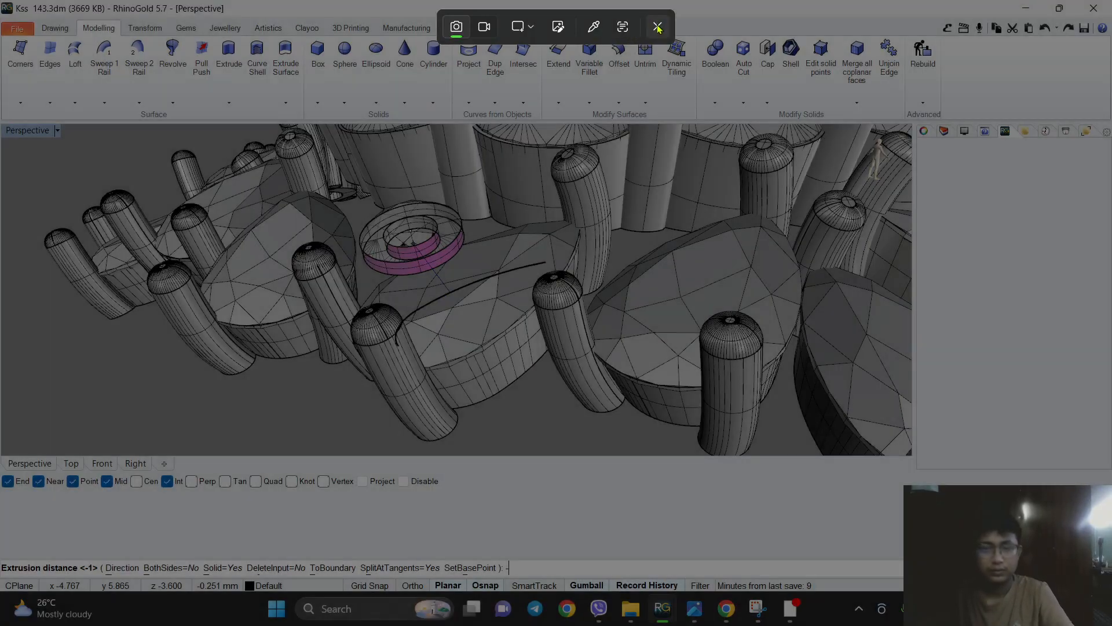
pyautogui.click(658, 26)
pyautogui.press('Escape')
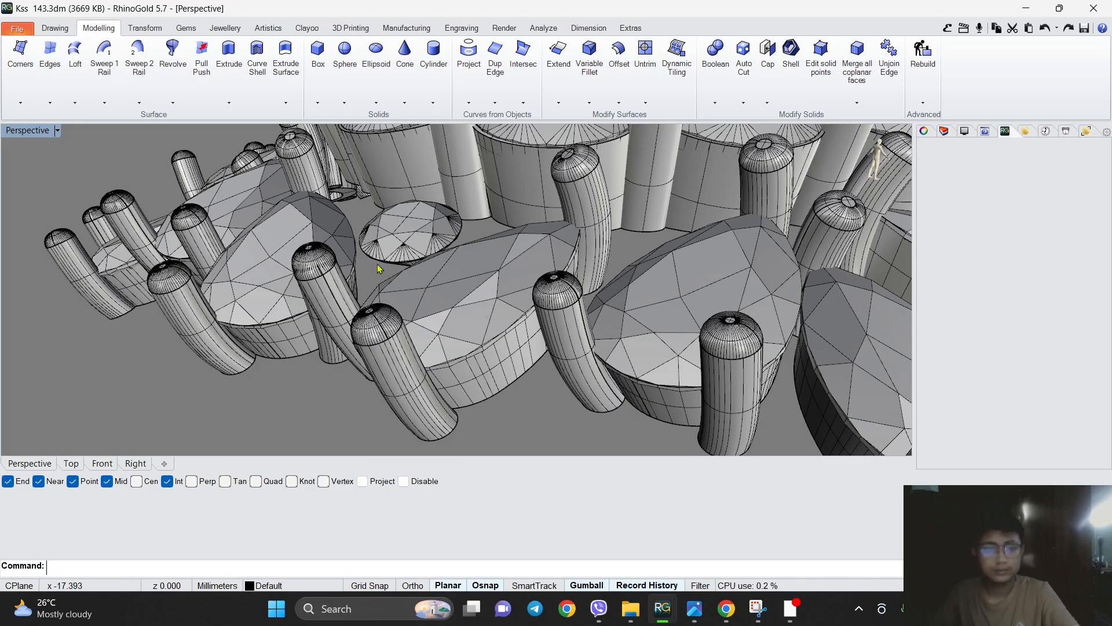
# Extrude the small gem's outline and its inner offset curve together downward as a solid bezel.
pyautogui.scroll(5, 408, 276)
pyautogui.click(430, 293)
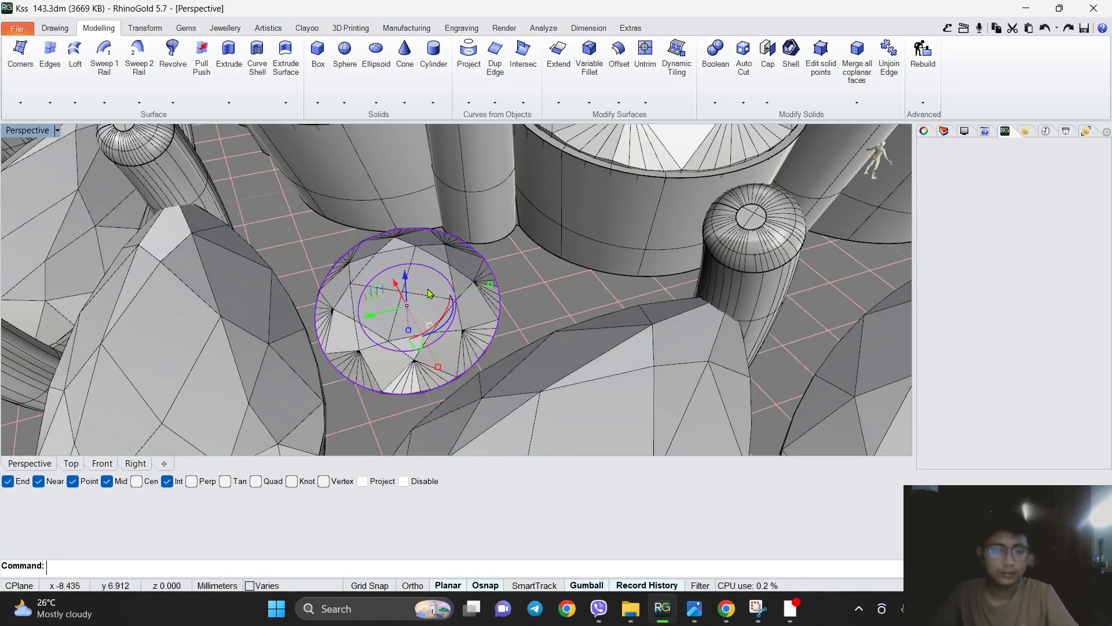
pyautogui.click(229, 55)
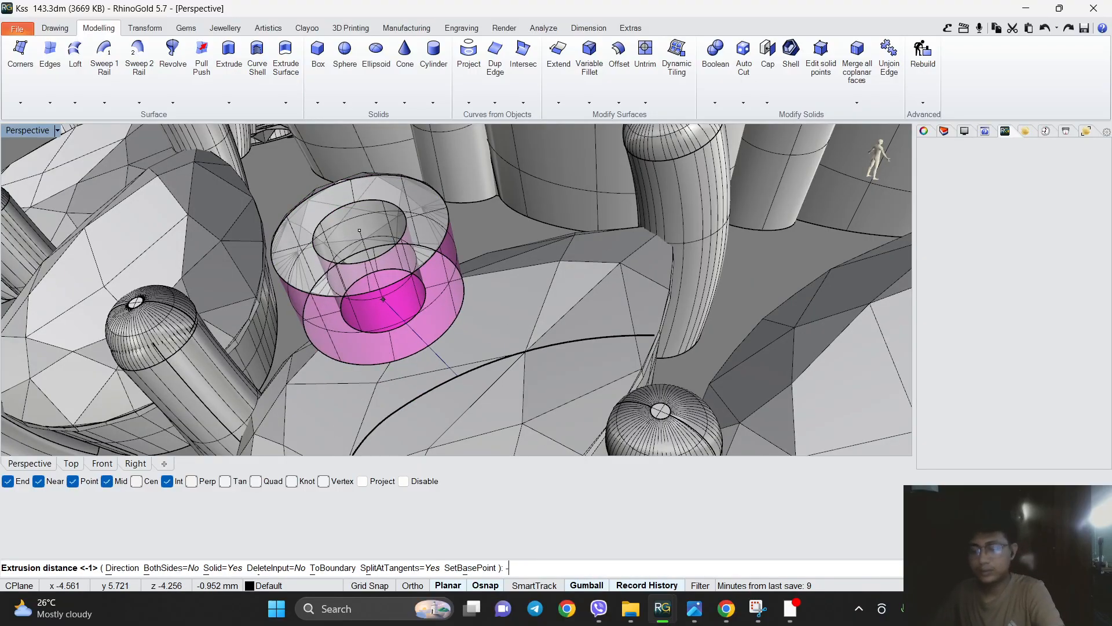
pyautogui.press('Return')
# Select the small gem with its bezel and adjust their height and position in the gap between the two pears and the inner round gems.
pyautogui.moveTo(457, 372); pyautogui.dragTo(486, 218, button='right')
pyautogui.scroll(-5, 505, 302)
pyautogui.scroll(8, 510, 249)
pyautogui.keyDown('shift'); pyautogui.moveTo(528, 204); pyautogui.dragTo(517, 203); pyautogui.keyUp('shift')
pyautogui.scroll(-3, 467, 224)
pyautogui.moveTo(464, 225); pyautogui.dragTo(449, 394, button='right')
pyautogui.scroll(-3, 439, 312)
pyautogui.scroll(8, 447, 310)
pyautogui.click(523, 323)
pyautogui.moveTo(524, 323); pyautogui.dragTo(415, 377)
pyautogui.scroll(-7, 408, 313)
pyautogui.moveTo(408, 316); pyautogui.dragTo(324, 272, button='right')
pyautogui.scroll(5, 424, 349)
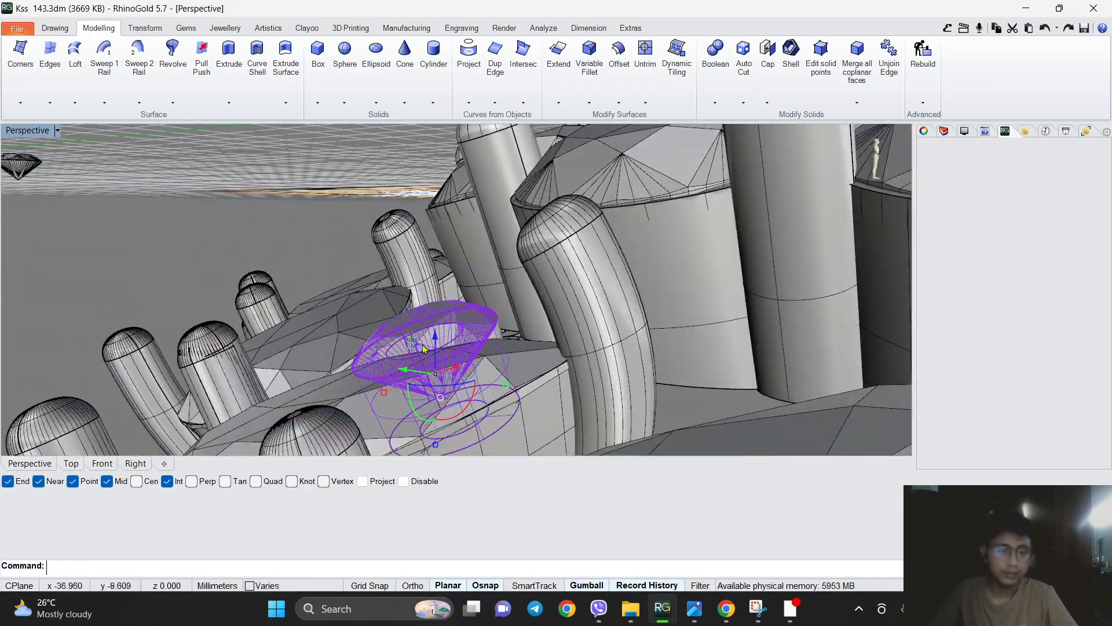
pyautogui.scroll(4, 424, 349)
pyautogui.moveTo(444, 357); pyautogui.dragTo(442, 302)
pyautogui.scroll(-4, 442, 302)
pyautogui.moveTo(449, 307); pyautogui.dragTo(559, 426, button='right')
pyautogui.scroll(-3, 405, 319)
pyautogui.scroll(4, 404, 317)
pyautogui.moveTo(361, 313); pyautogui.dragTo(364, 332)
pyautogui.scroll(-4, 371, 327)
pyautogui.moveTo(374, 325); pyautogui.dragTo(426, 324, button='right')
pyautogui.scroll(-4, 429, 313)
pyautogui.scroll(3, 458, 298)
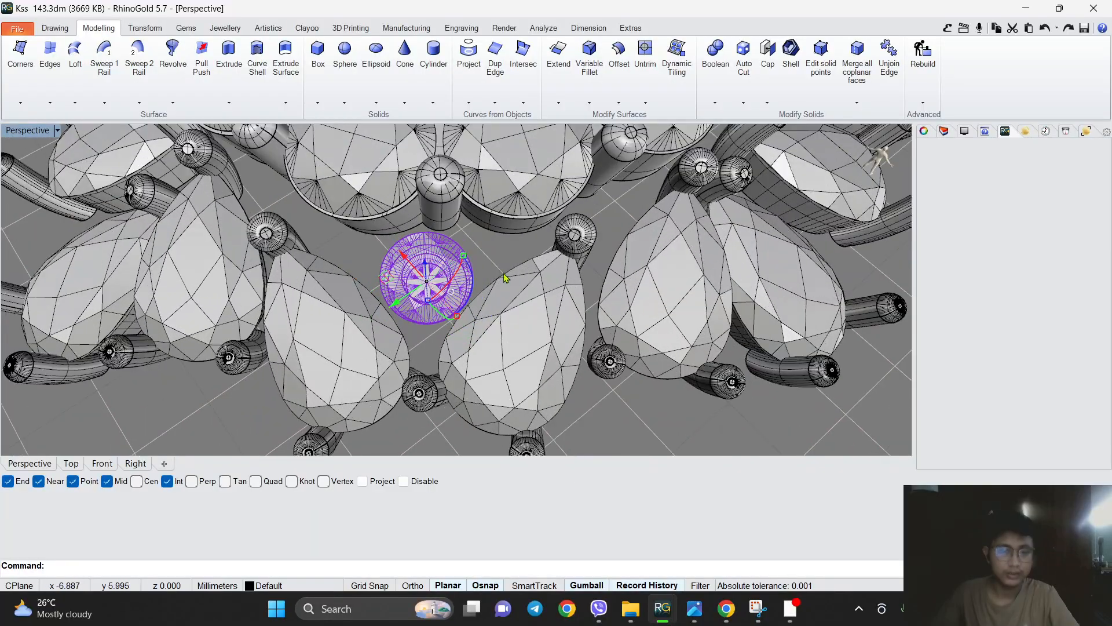
pyautogui.click(505, 276)
# Add three prongs around the small gem with Prong Studio, rotating them so one sits in the gap between the two pears.
pyautogui.scroll(4, 465, 270)
pyautogui.click(465, 271)
pyautogui.click(225, 28)
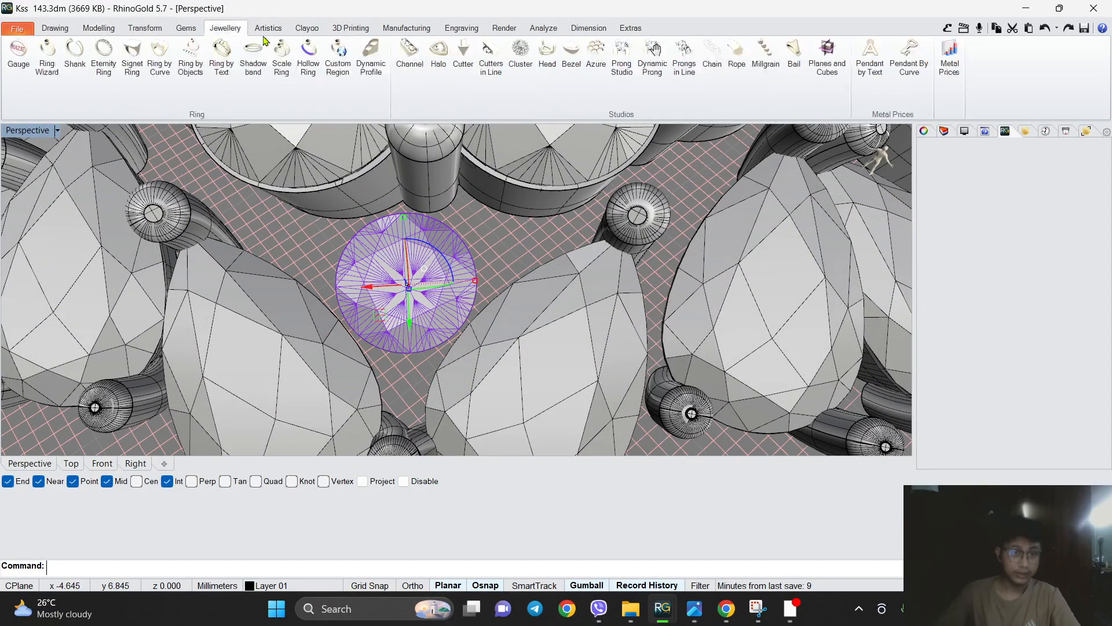
pyautogui.click(622, 63)
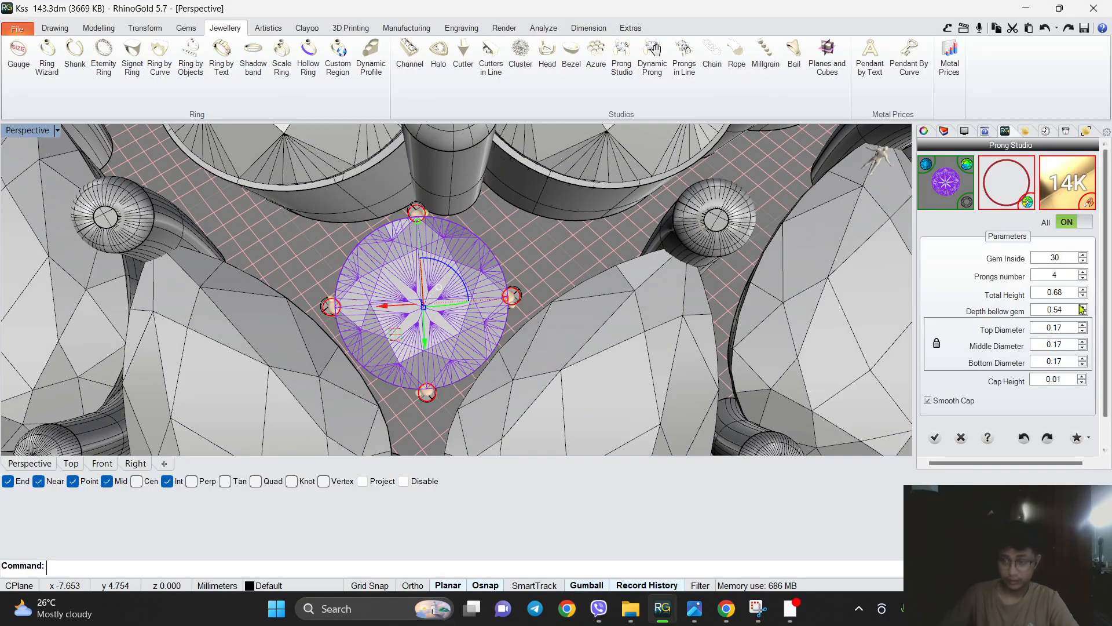
pyautogui.click(1082, 282)
pyautogui.click(558, 237)
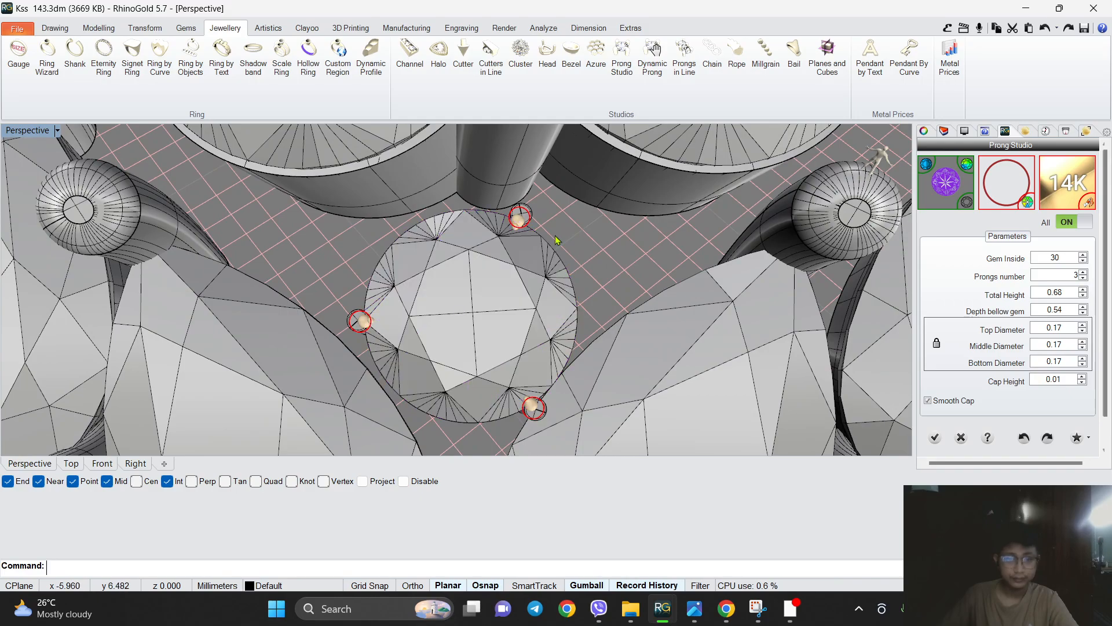
pyautogui.moveTo(520, 228); pyautogui.dragTo(469, 417)
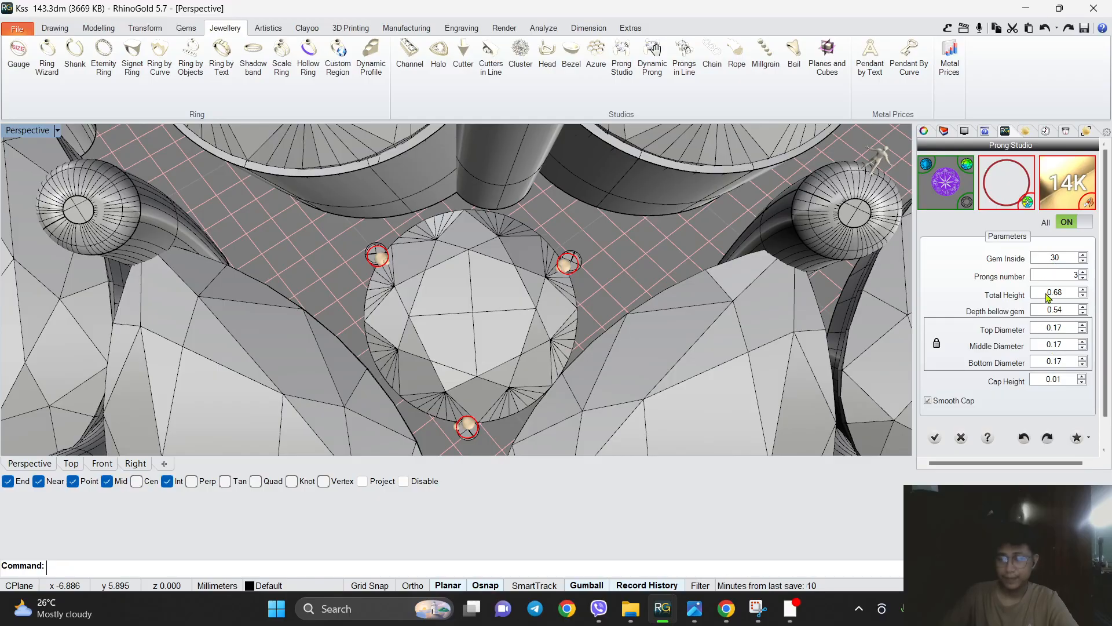
# Set the prongs' depth below the gem to 1.00, total height to 1.50 and all diameters to 0.45.
pyautogui.moveTo(669, 318); pyautogui.dragTo(956, 348, button='right')
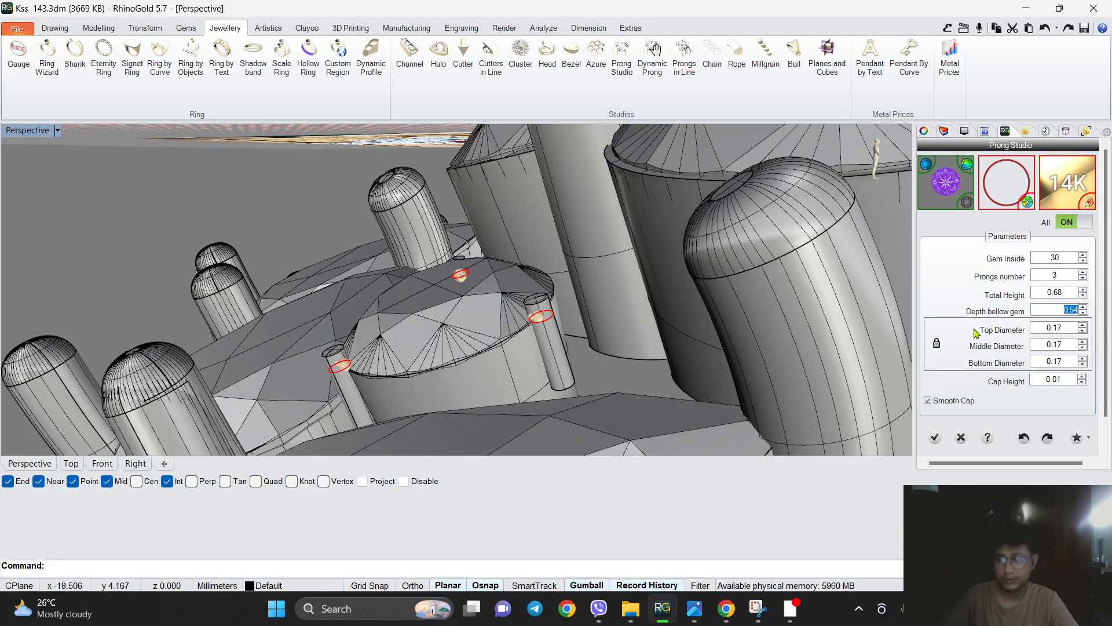
pyautogui.write('1')
pyautogui.press('Return')
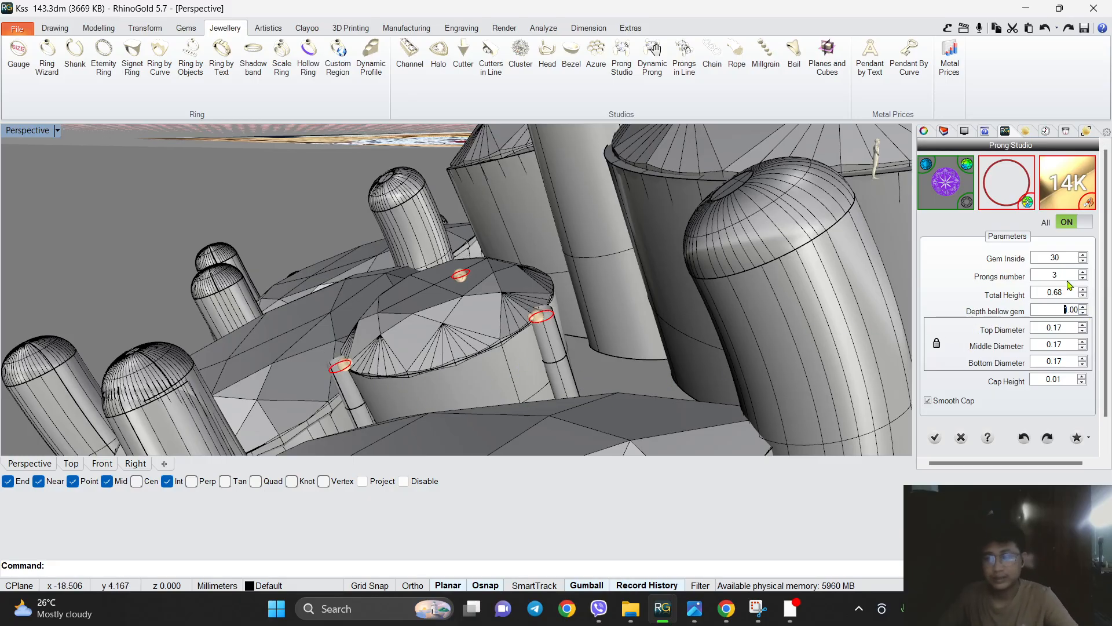
pyautogui.press('Return')
pyautogui.moveTo(584, 246); pyautogui.dragTo(892, 401, button='right')
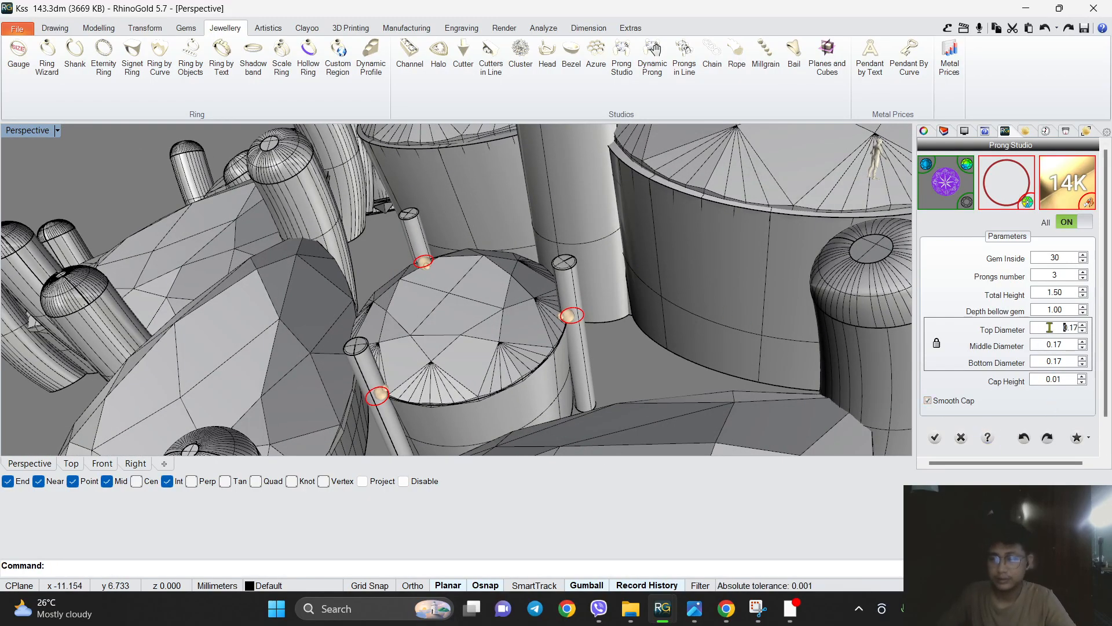
pyautogui.write('.45')
pyautogui.press('Return')
# Set the prongs' Gem Inside value to 15 and cap height to 0.30, and create the prongs.
pyautogui.moveTo(397, 331); pyautogui.dragTo(469, 353, button='right')
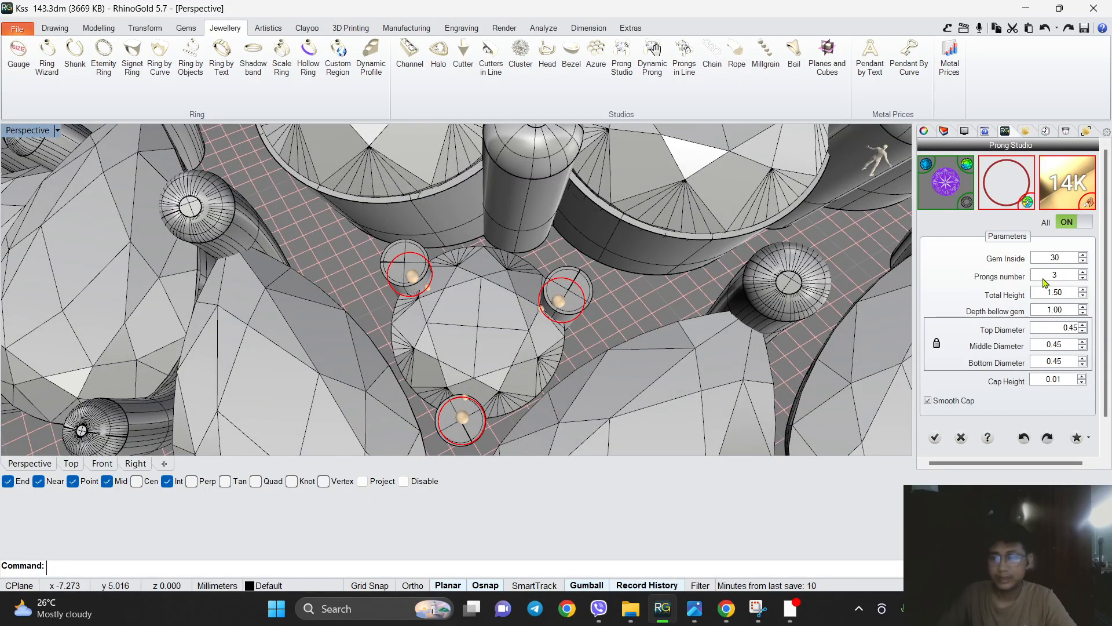
pyautogui.write('10')
pyautogui.press('Return')
pyautogui.scroll(5, 514, 325)
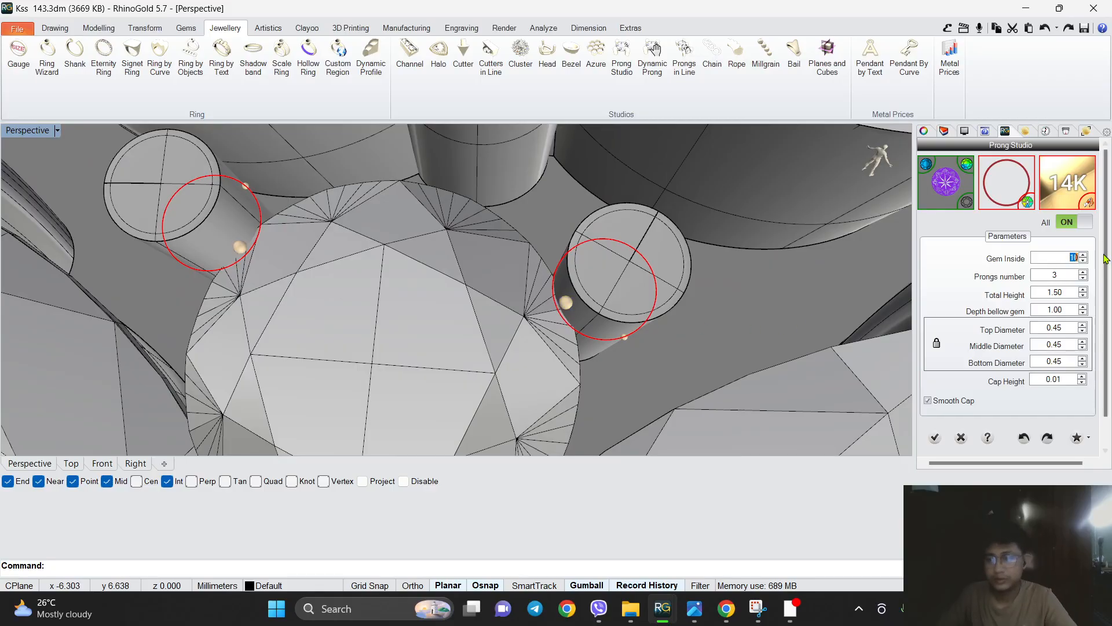
pyautogui.write('15')
pyautogui.press('Return')
pyautogui.scroll(-5, 514, 318)
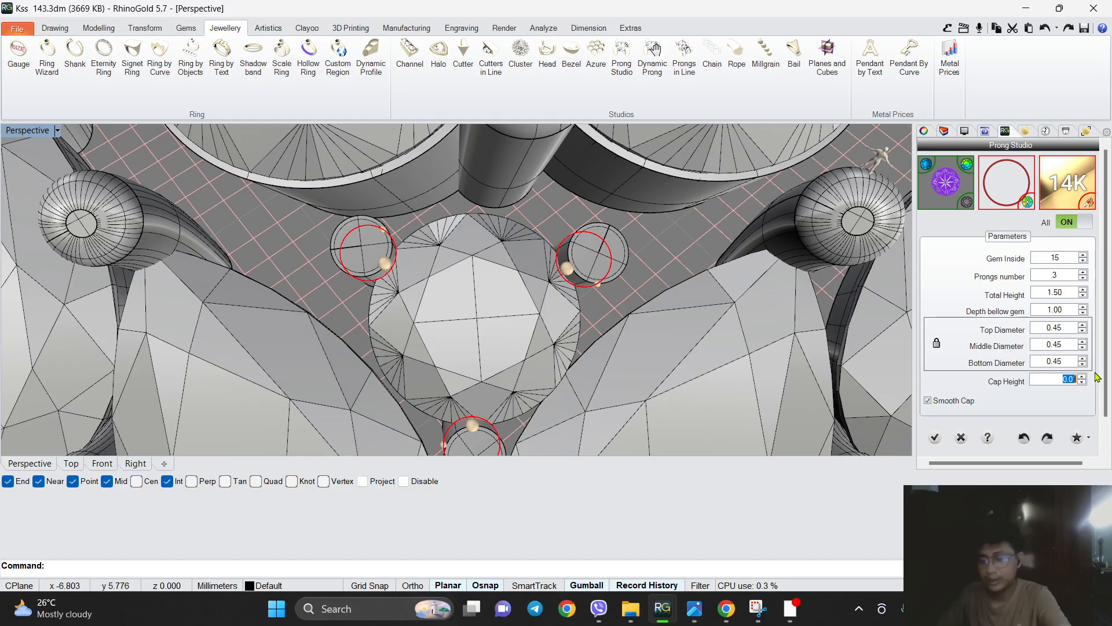
pyautogui.moveTo(489, 368)
pyautogui.mouseDown(button='right')
pyautogui.moveTo(472, 340)
pyautogui.moveTo(499, 365)
pyautogui.mouseUp(button='right')
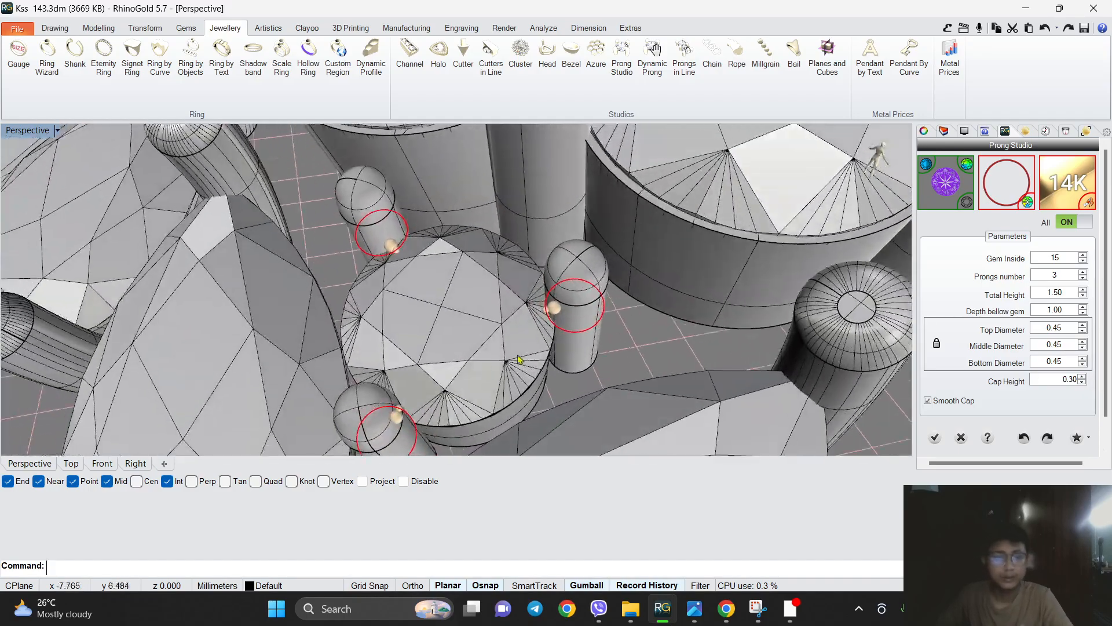
pyautogui.click(935, 437)
# Select the small gem's three prongs from below and scale them together slightly inward toward the bezel.
pyautogui.moveTo(541, 397); pyautogui.dragTo(330, 241, button='right')
pyautogui.click(330, 241)
pyautogui.press('Delete')
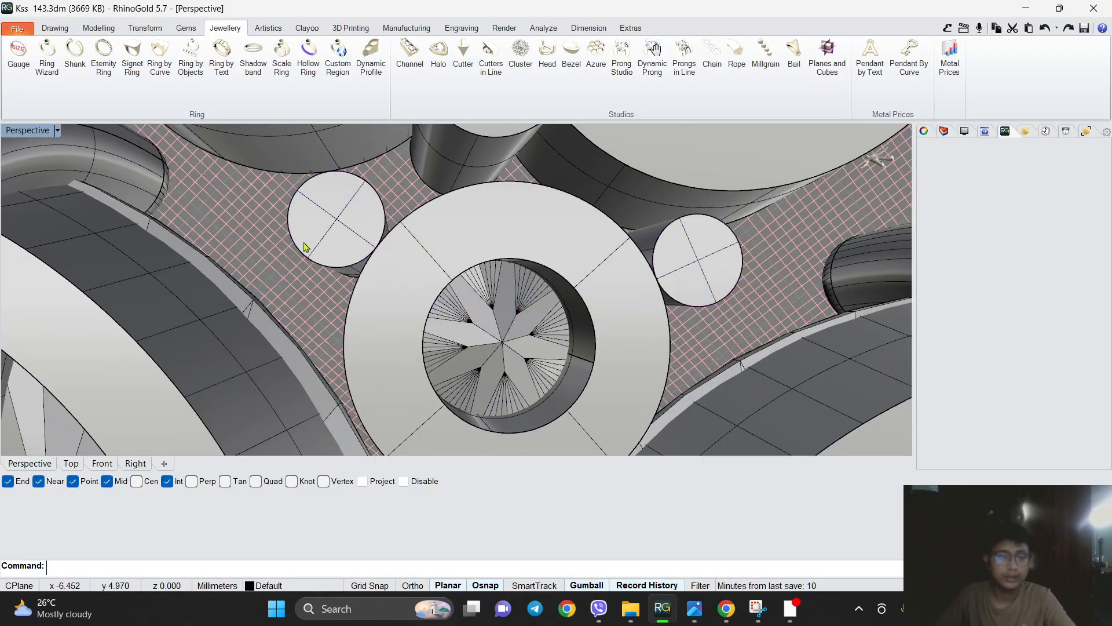
pyautogui.click(328, 234)
pyautogui.scroll(-7, 328, 234)
pyautogui.scroll(5, 541, 249)
pyautogui.keyDown('shift'); pyautogui.click(494, 248); pyautogui.keyUp('shift')
pyautogui.scroll(-4, 494, 249)
pyautogui.scroll(6, 368, 378)
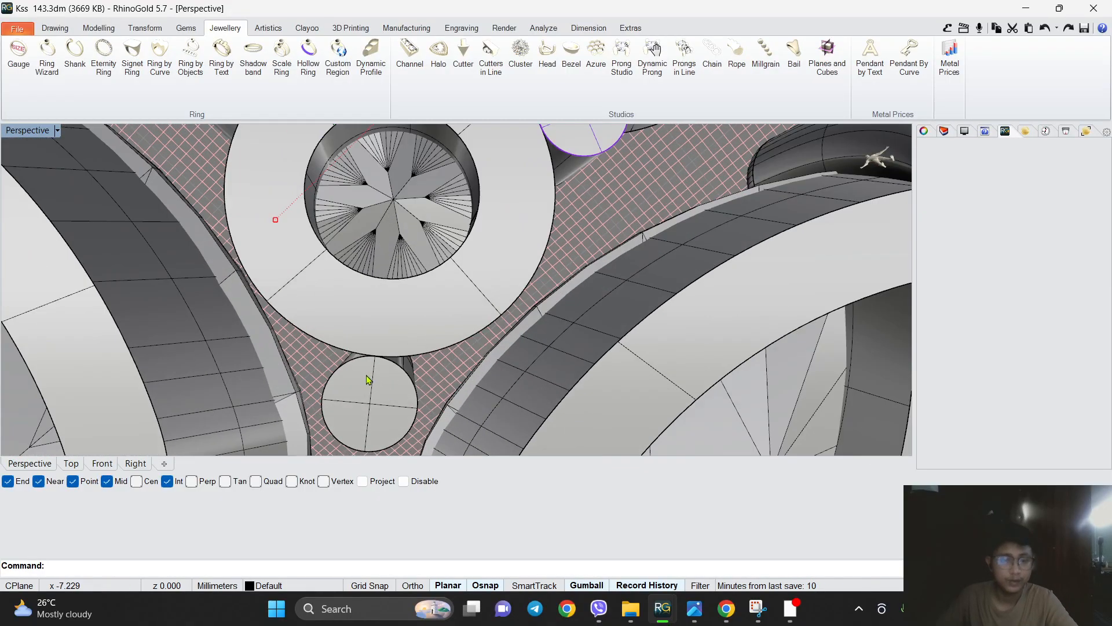
pyautogui.keyDown('shift'); pyautogui.click(368, 379); pyautogui.keyUp('shift')
pyautogui.scroll(-6, 368, 378)
pyautogui.scroll(2, 311, 232)
pyautogui.moveTo(312, 400); pyautogui.dragTo(325, 399)
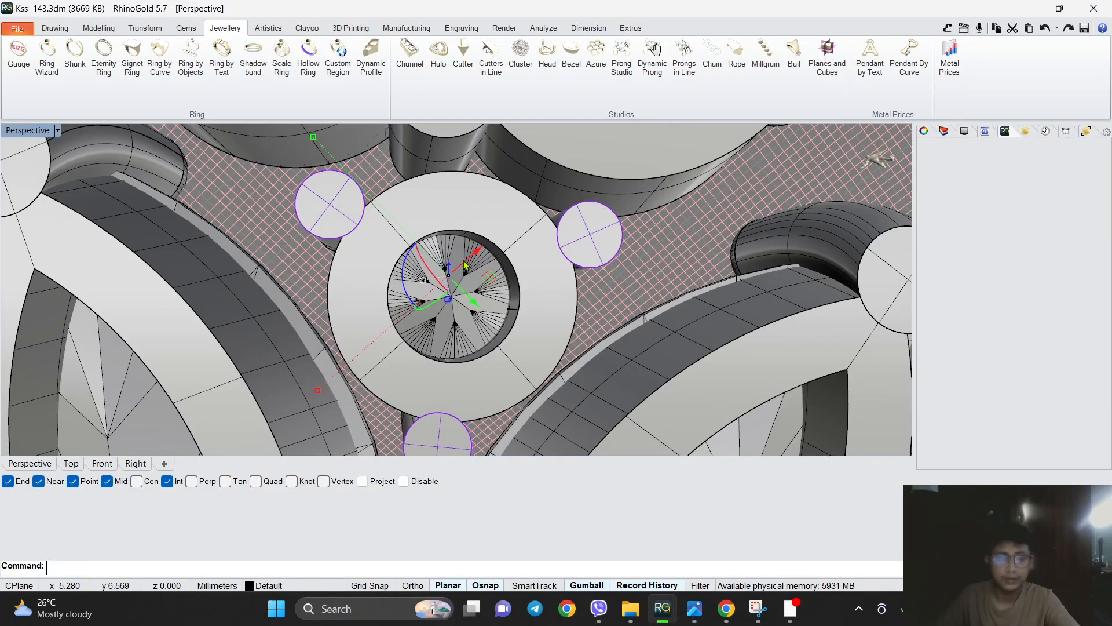
pyautogui.scroll(-5, 452, 301)
pyautogui.scroll(4, 489, 327)
pyautogui.scroll(-3, 489, 328)
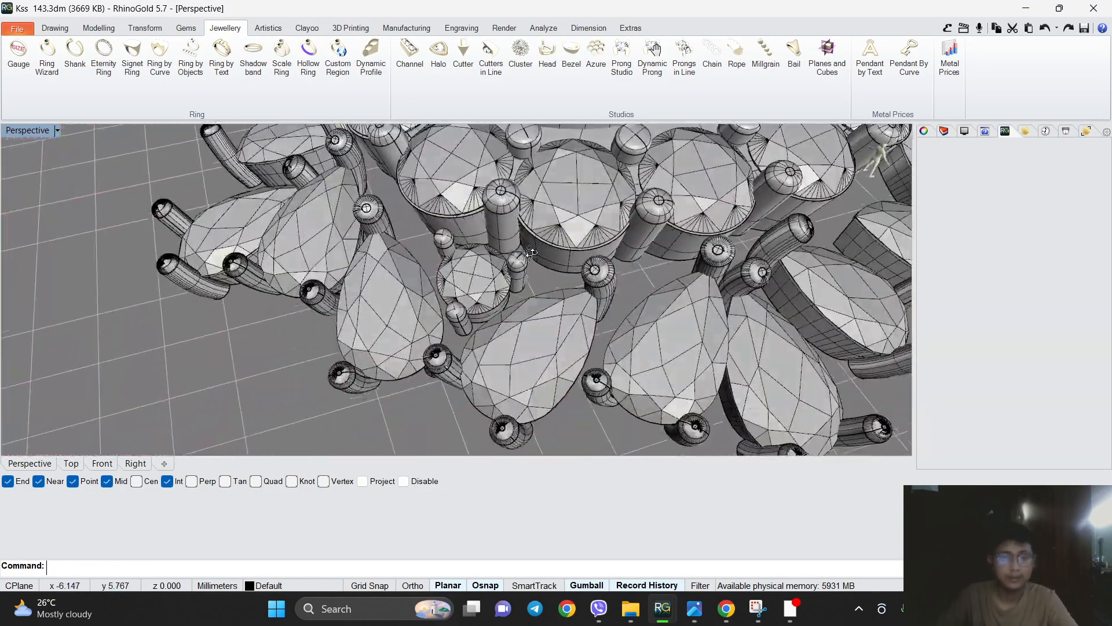
# Chamfer the inner top edge of the small gem's bezel by 0.25 mm, using wireframe display to pick it.
pyautogui.scroll(6, 478, 282)
pyautogui.click(478, 282)
pyautogui.click(601, 298)
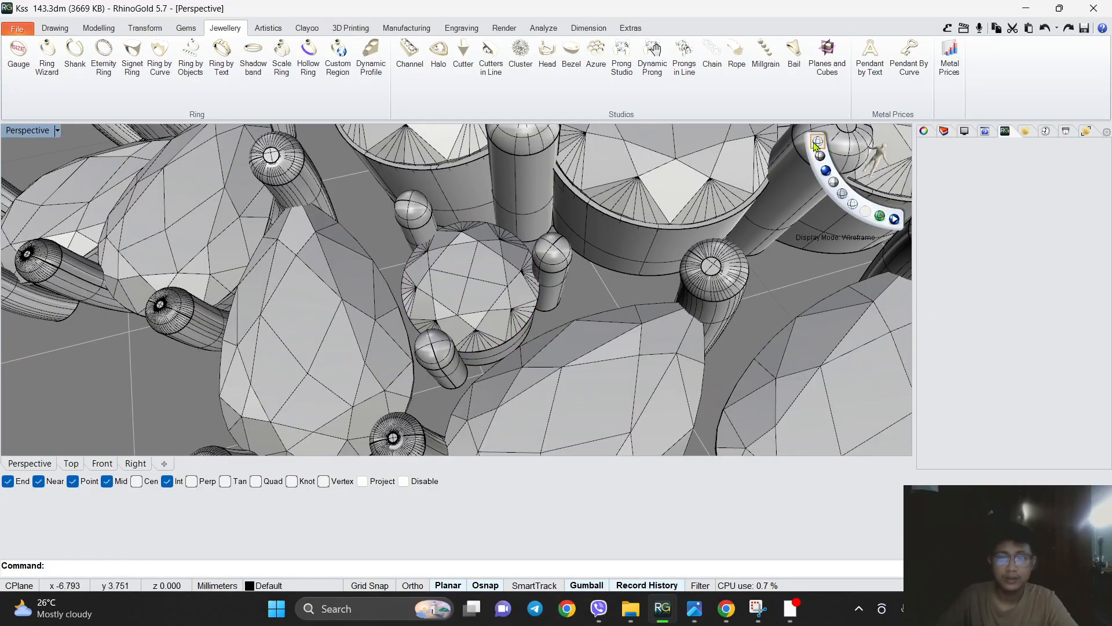
pyautogui.click(819, 147)
pyautogui.scroll(4, 509, 310)
pyautogui.scroll(-2, 481, 315)
pyautogui.scroll(2, 426, 259)
pyautogui.click(100, 29)
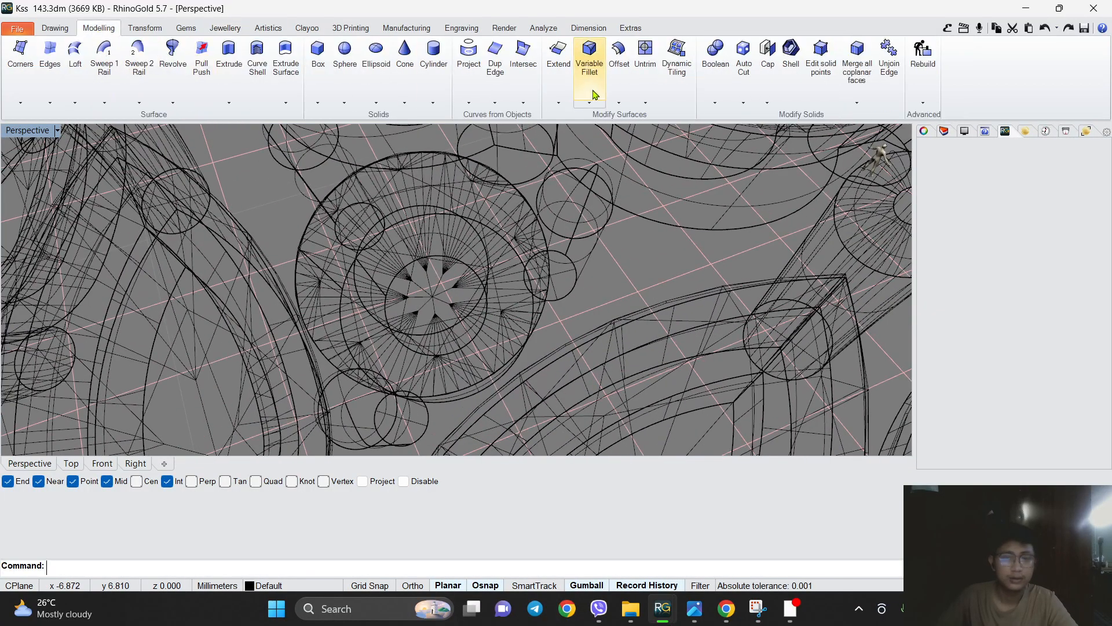
pyautogui.click(590, 104)
pyautogui.click(628, 163)
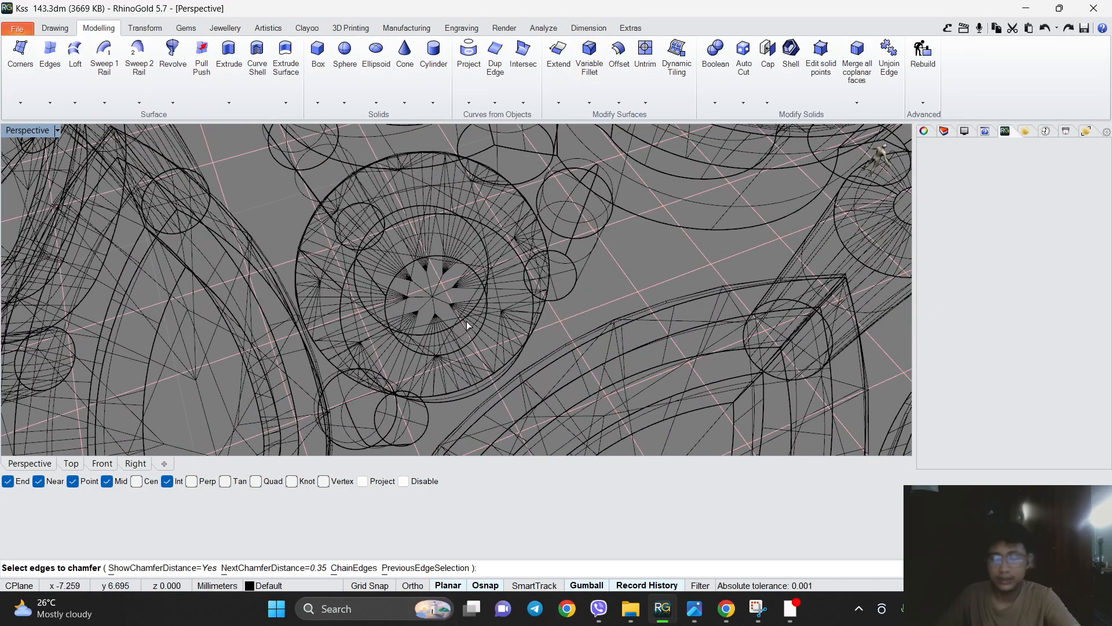
pyautogui.click(475, 314)
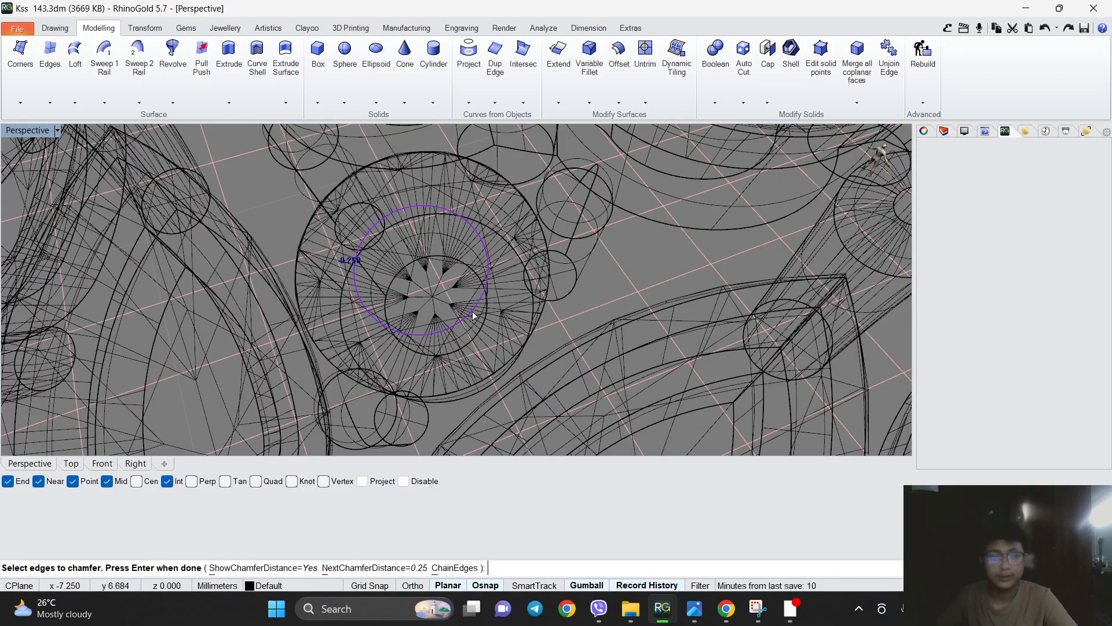
pyautogui.rightClick(475, 314)
pyautogui.rightClick(475, 312)
pyautogui.moveTo(881, 172)
pyautogui.click(816, 156)
# Mirror the small round gem with its bezel and three prongs into the other three quarters of the ring.
pyautogui.scroll(-6, 378, 273)
pyautogui.click(347, 250)
pyautogui.scroll(4, 523, 270)
pyautogui.keyDown('shift'); pyautogui.click(482, 267); pyautogui.keyUp('shift')
pyautogui.keyDown('shift'); pyautogui.click(325, 446); pyautogui.keyUp('shift')
pyautogui.moveTo(464, 423); pyautogui.dragTo(383, 325, button='right')
pyautogui.keyDown('shift'); pyautogui.click(454, 361); pyautogui.keyUp('shift')
pyautogui.moveTo(455, 361); pyautogui.dragTo(492, 411, button='right')
pyautogui.keyDown('shift'); pyautogui.click(380, 261); pyautogui.keyUp('shift')
pyautogui.click(70, 464)
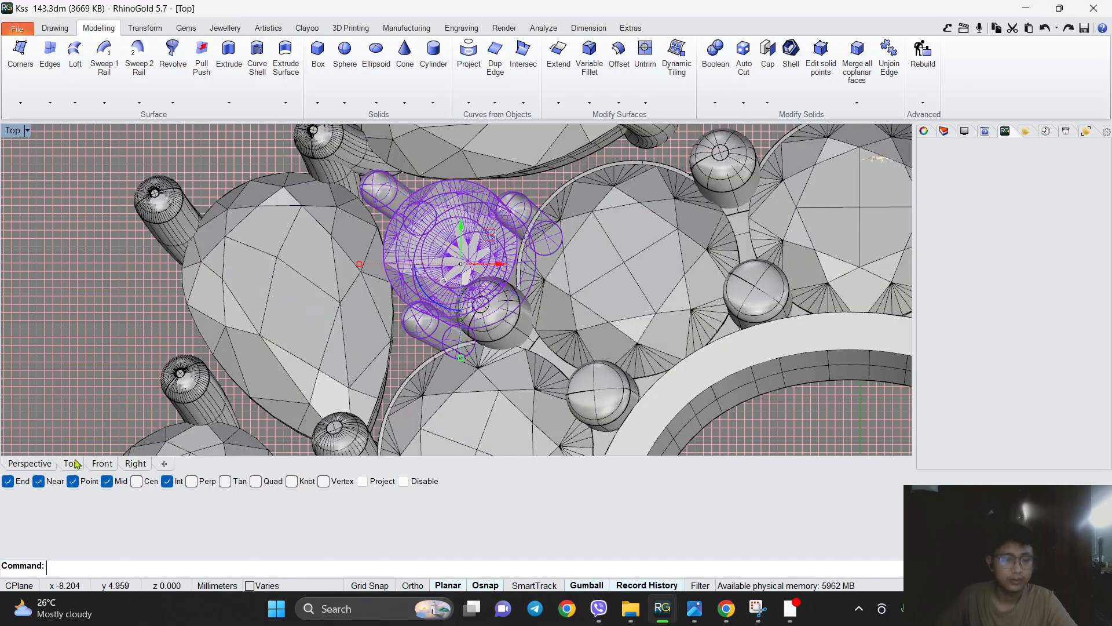
pyautogui.scroll(-10, 358, 325)
pyautogui.click(145, 29)
pyautogui.click(116, 104)
pyautogui.click(182, 167)
pyautogui.scroll(-6, 457, 250)
pyautogui.scroll(4, 476, 272)
pyautogui.click(601, 214)
# Examine the mirrored small gems and the overall cluster layout from above.
pyautogui.scroll(-2, 579, 221)
pyautogui.scroll(10, 464, 194)
pyautogui.moveTo(499, 203); pyautogui.dragTo(489, 228, button='right')
pyautogui.scroll(3, 409, 271)
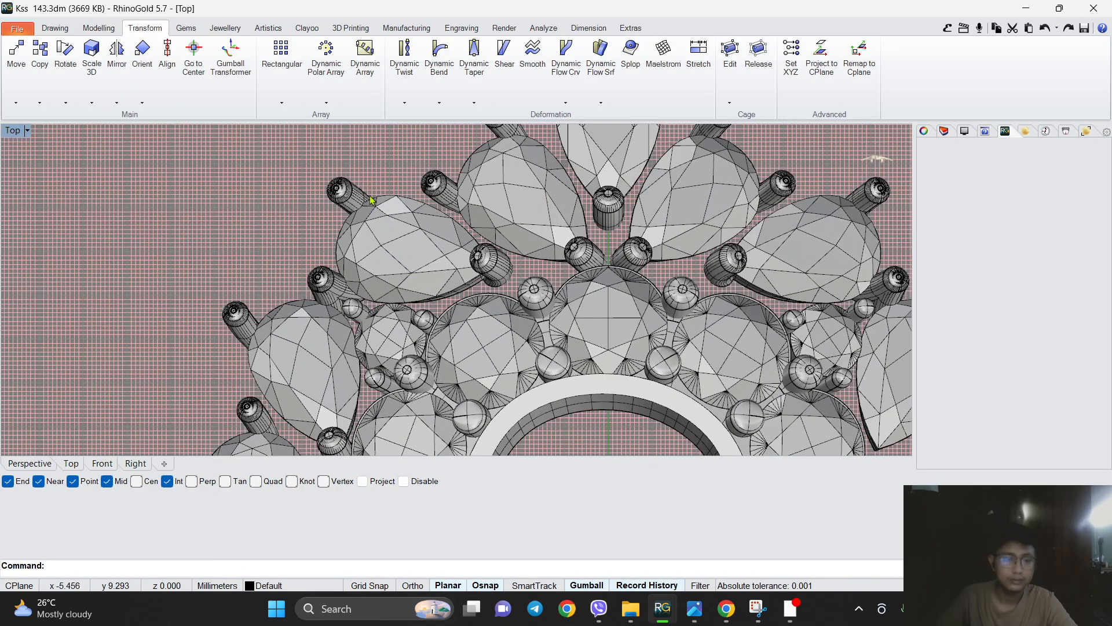
pyautogui.scroll(-5, 372, 199)
pyautogui.scroll(3, 334, 242)
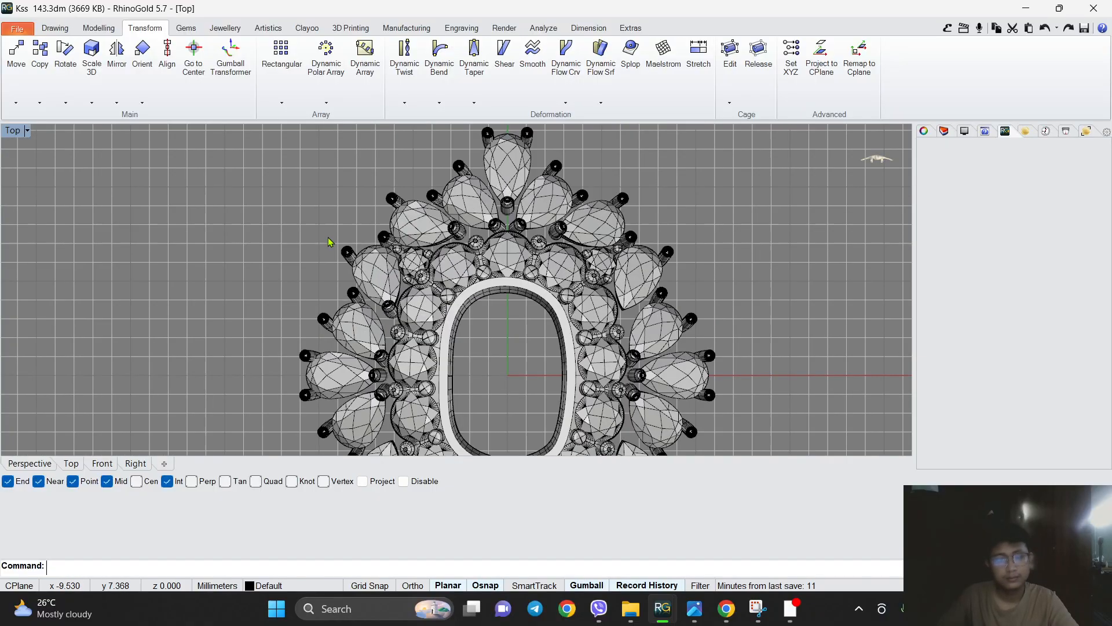
pyautogui.scroll(-5, 374, 203)
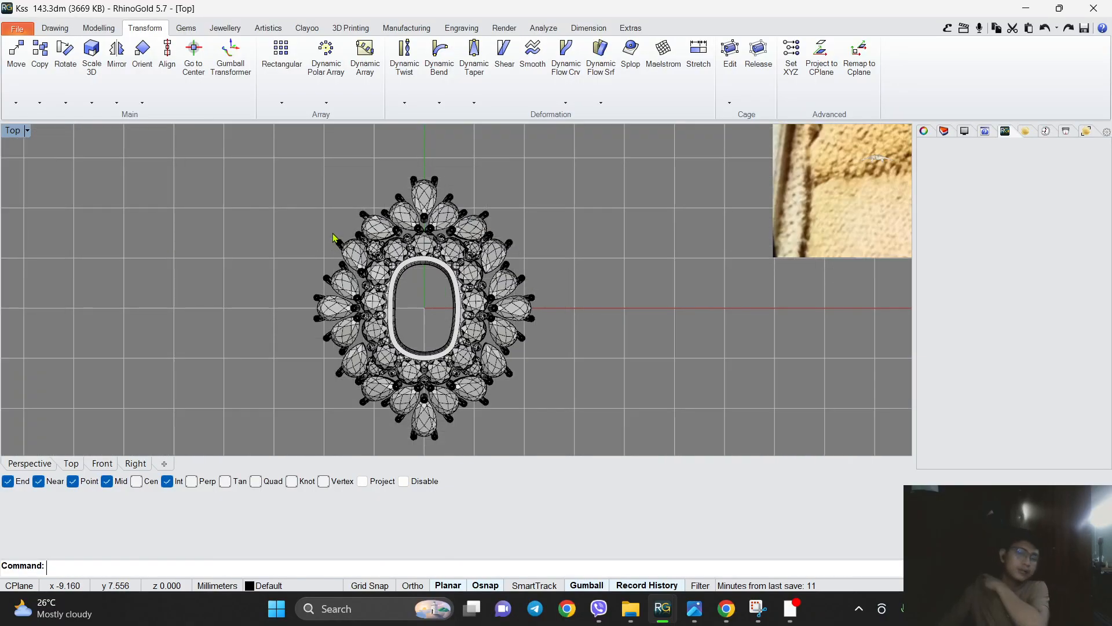
# Switch to shaded display and apply the Slate plastic material to all the cluster's gems, excluding the spare gems above.
pyautogui.scroll(4, 401, 192)
pyautogui.scroll(-4, 428, 253)
pyautogui.scroll(2, 439, 283)
pyautogui.moveTo(911, 128)
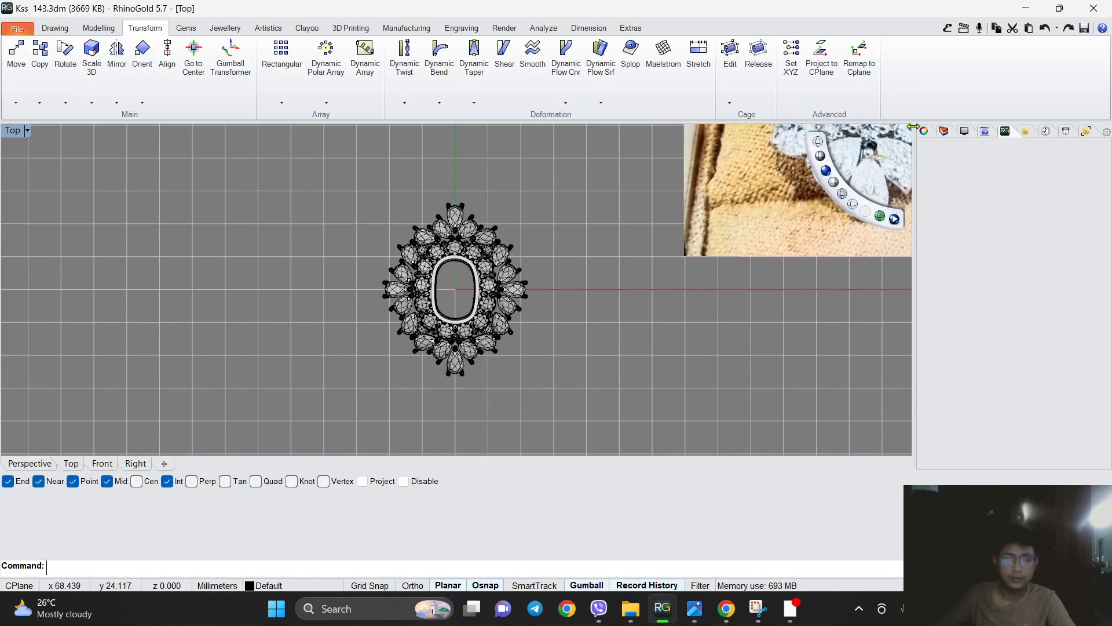
pyautogui.click(829, 171)
pyautogui.scroll(6, 461, 227)
pyautogui.middleClick(566, 203)
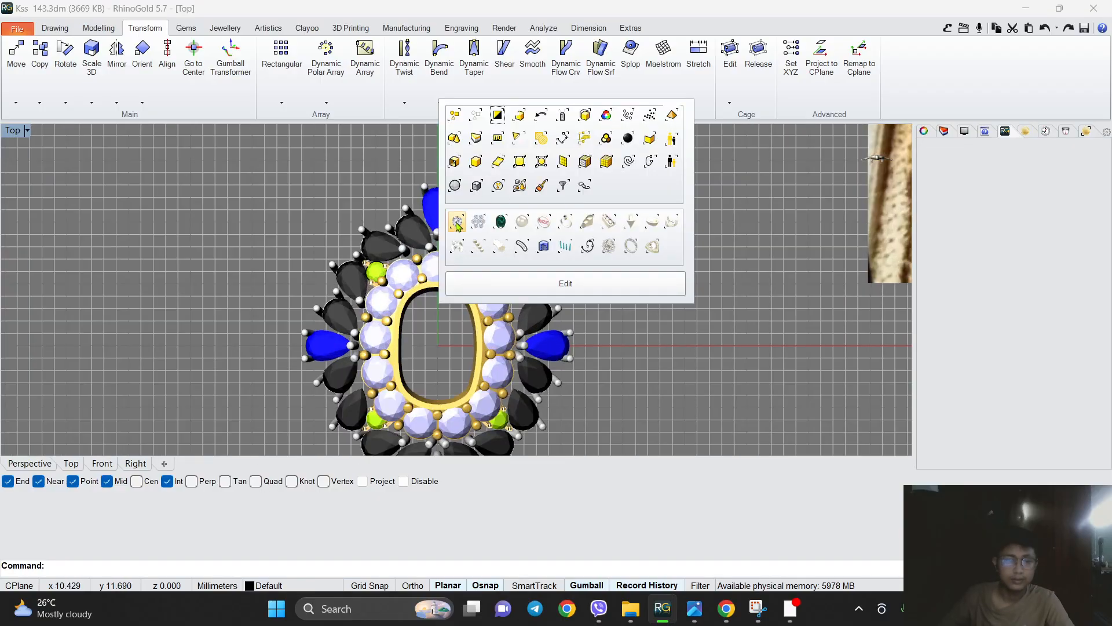
pyautogui.click(459, 224)
pyautogui.scroll(-2, 483, 254)
pyautogui.moveTo(484, 254); pyautogui.dragTo(540, 206, button='right')
pyautogui.scroll(-8, 454, 239)
pyautogui.moveTo(449, 139); pyautogui.dragTo(451, 242, button='right')
pyautogui.keyDown('ctrl'); pyautogui.moveTo(513, 203); pyautogui.dragTo(380, 232); pyautogui.keyUp('ctrl')
pyautogui.moveTo(380, 233); pyautogui.dragTo(391, 187, button='right')
pyautogui.click(1025, 131)
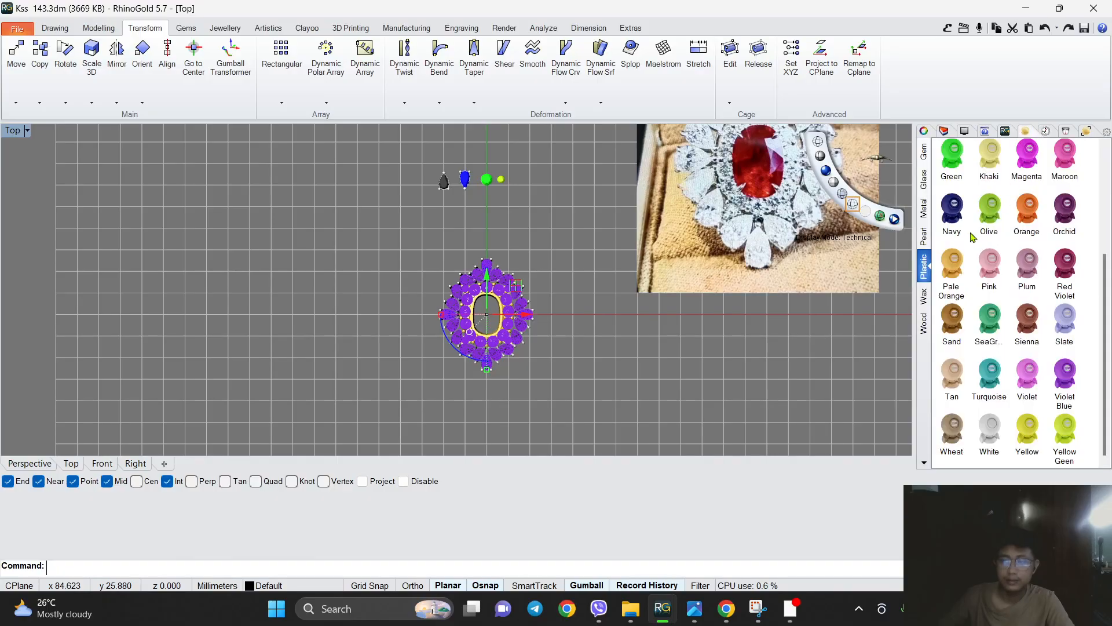
pyautogui.click(1063, 326)
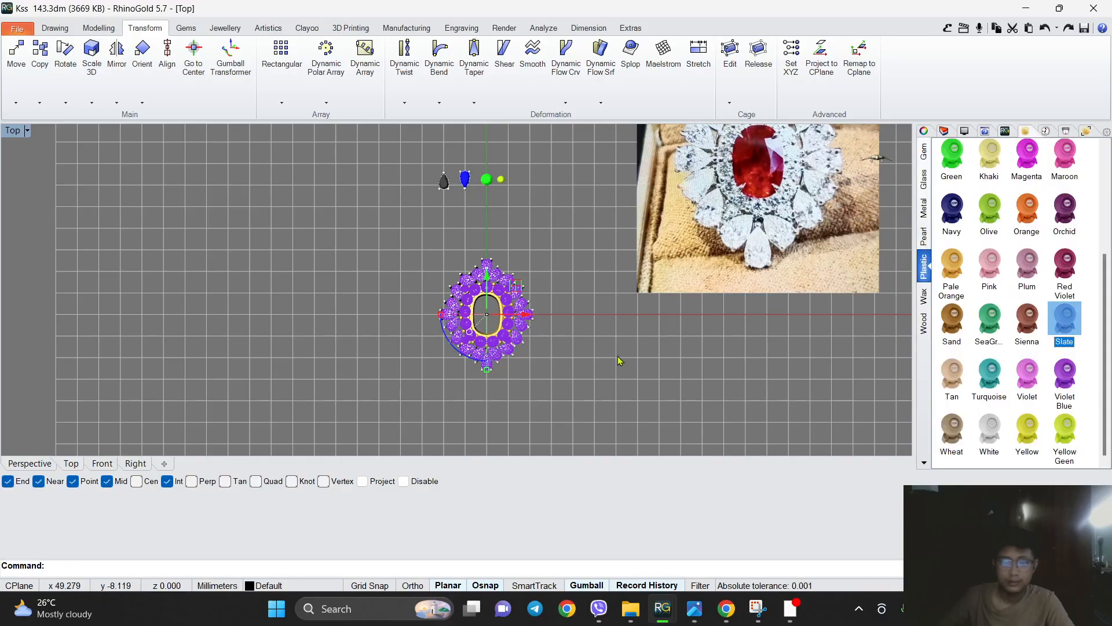
pyautogui.scroll(6, 527, 330)
pyautogui.middleClick(554, 228)
pyautogui.click(465, 193)
pyautogui.scroll(-4, 459, 229)
pyautogui.moveTo(457, 234); pyautogui.dragTo(476, 332, button='right')
pyautogui.keyDown('ctrl'); pyautogui.moveTo(534, 196); pyautogui.dragTo(399, 227); pyautogui.keyUp('ctrl')
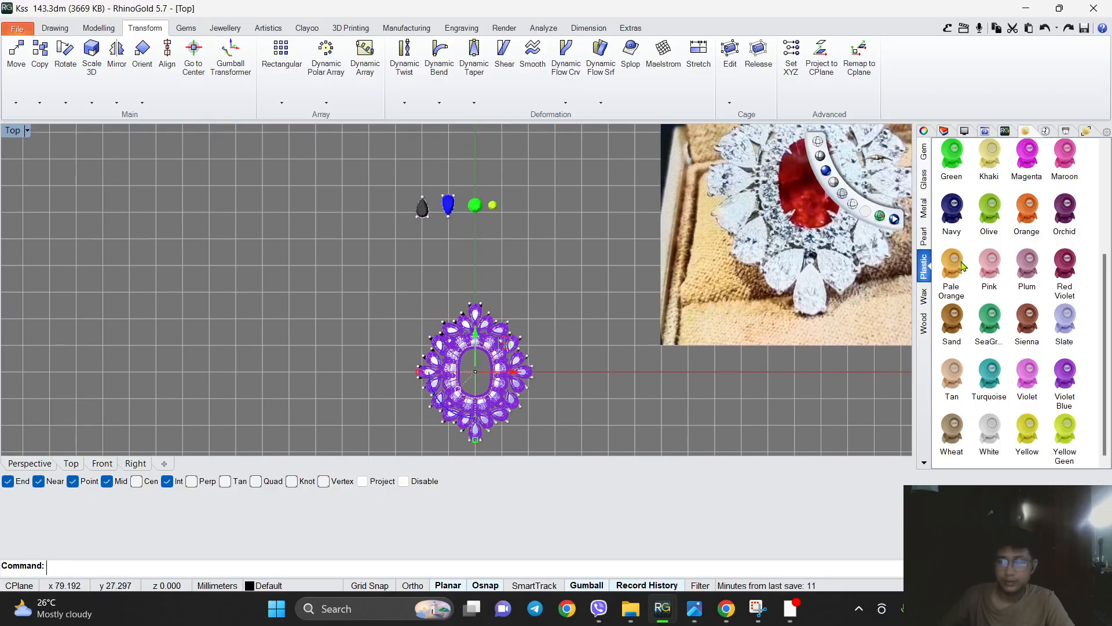
pyautogui.click(924, 208)
pyautogui.click(924, 235)
pyautogui.click(623, 276)
# Select all polysurface bezels and prongs and apply the Golden South Sea pearl material to them.
pyautogui.middleClick(501, 283)
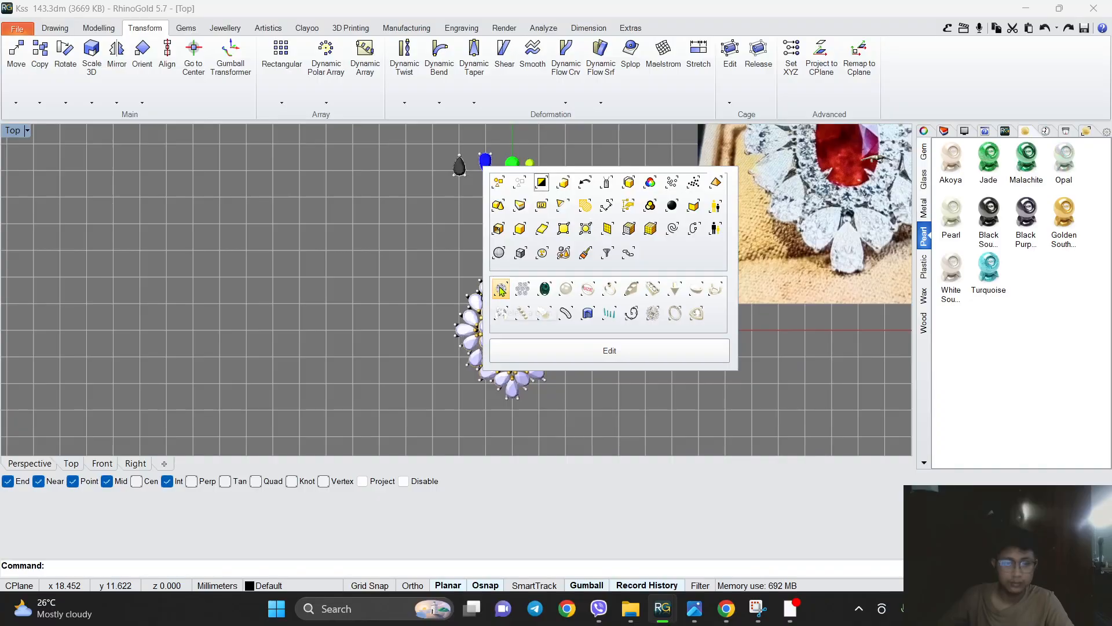
pyautogui.click(515, 236)
pyautogui.click(1056, 208)
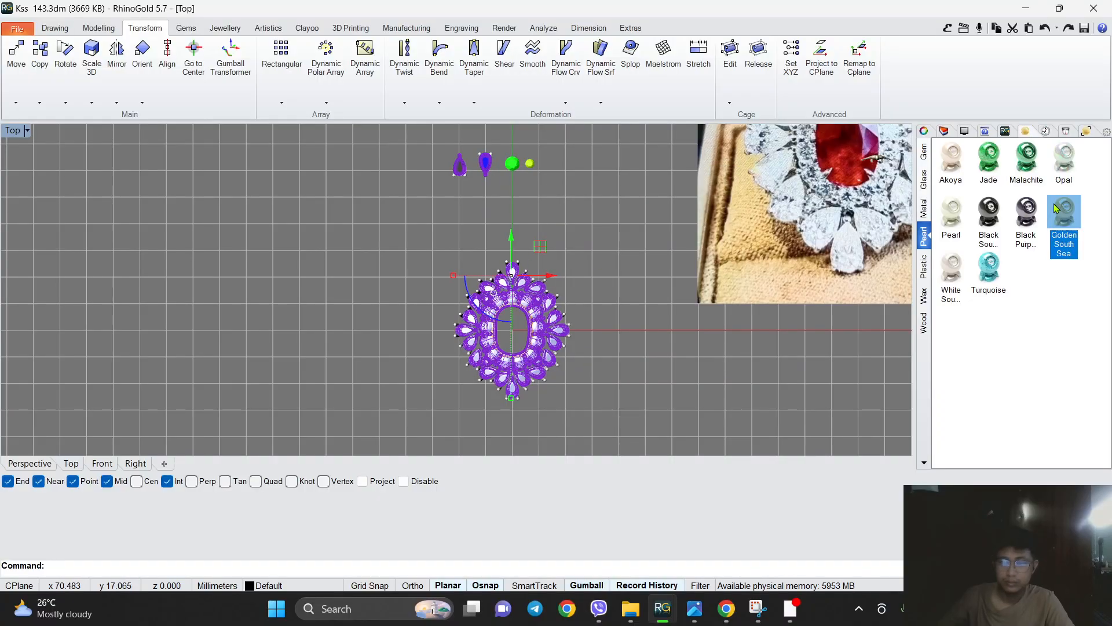
pyautogui.click(600, 208)
pyautogui.middleClick(569, 258)
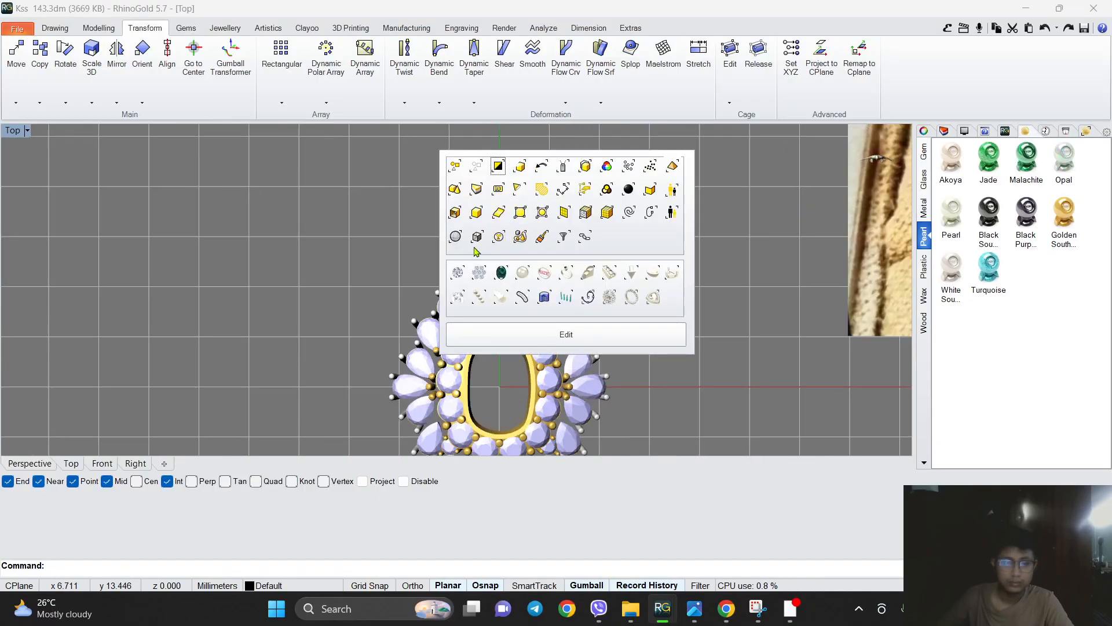
pyautogui.click(477, 213)
pyautogui.click(1064, 213)
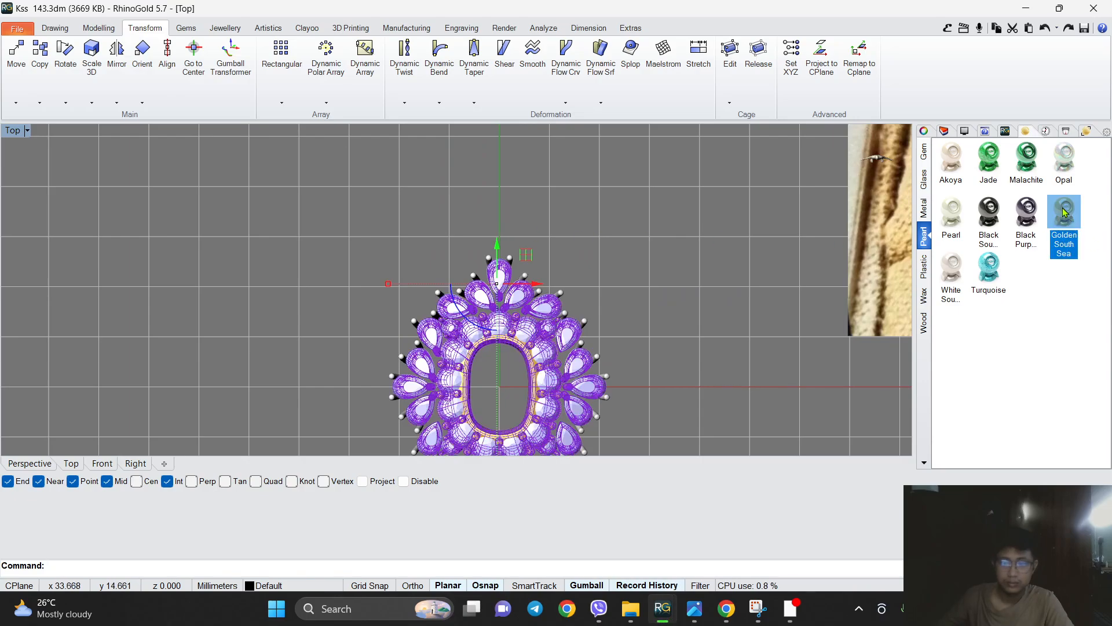
pyautogui.scroll(10, 438, 251)
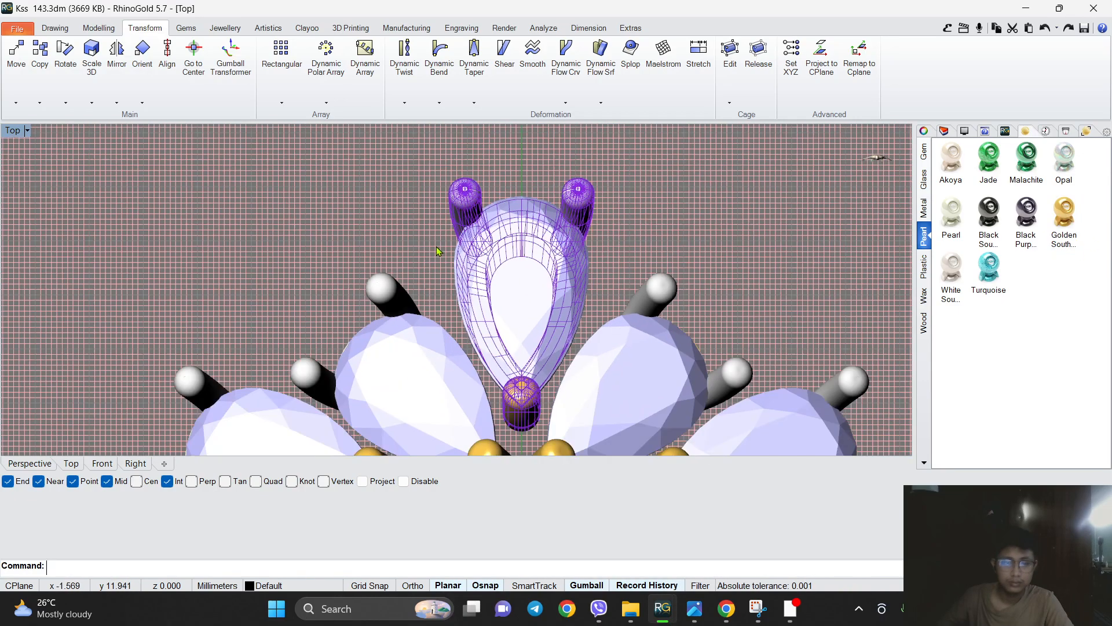
pyautogui.scroll(-4, 438, 251)
pyautogui.click(635, 227)
# Select the outer pear prongs that are still white and give them the Golden South Sea pearl material.
pyautogui.middleClick(612, 227)
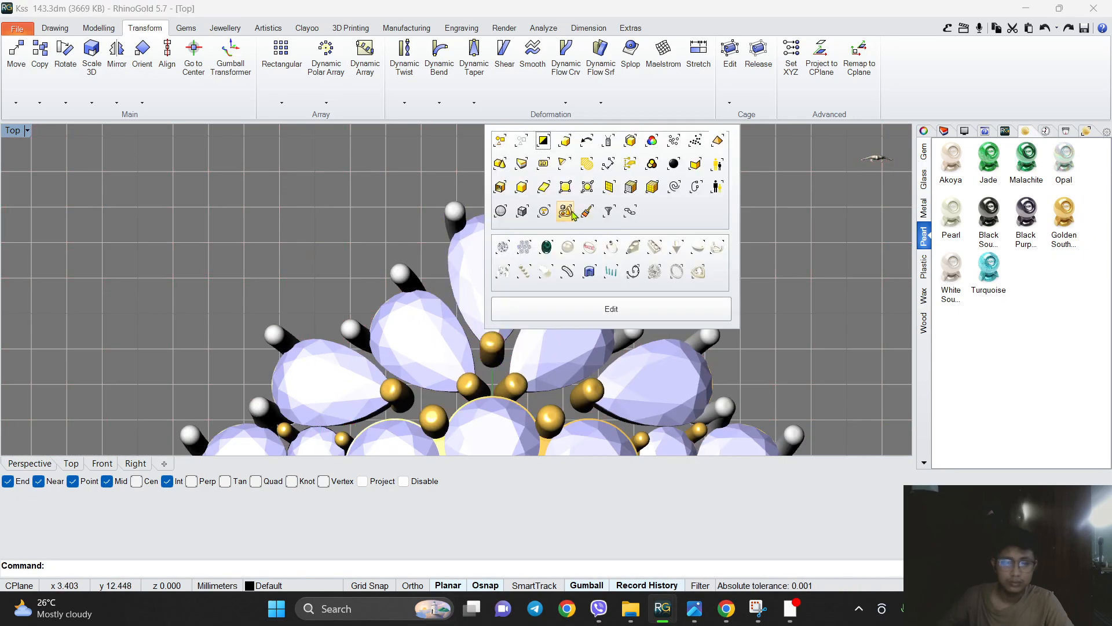
pyautogui.click(500, 186)
pyautogui.scroll(3, 585, 278)
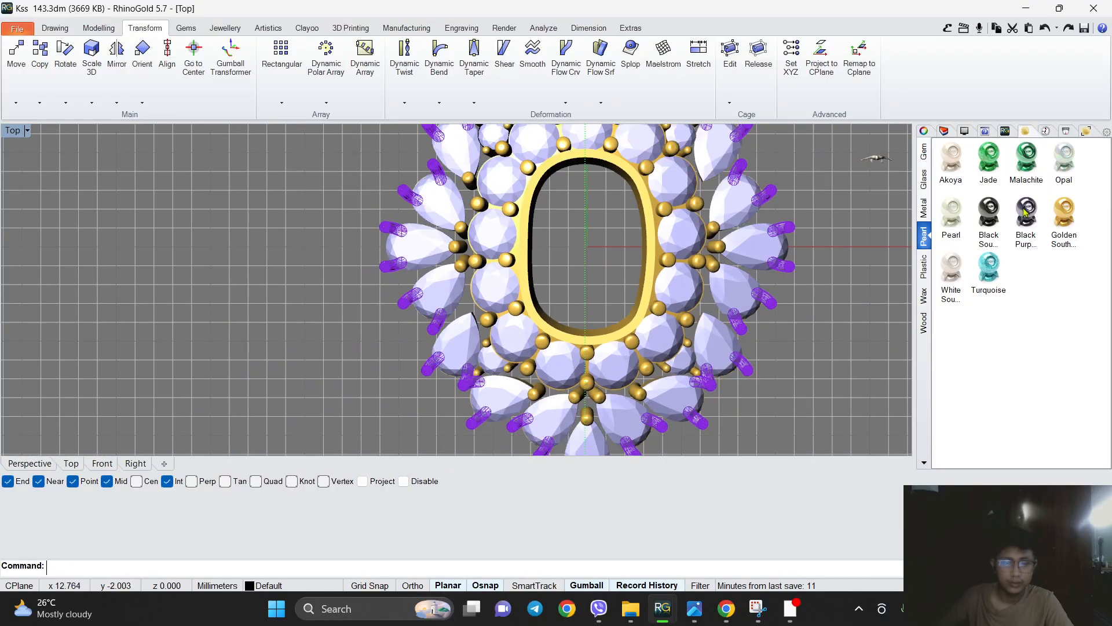
pyautogui.moveTo(1061, 213); pyautogui.dragTo(785, 230)
pyautogui.scroll(-8, 725, 232)
pyautogui.click(704, 214)
pyautogui.scroll(8, 696, 185)
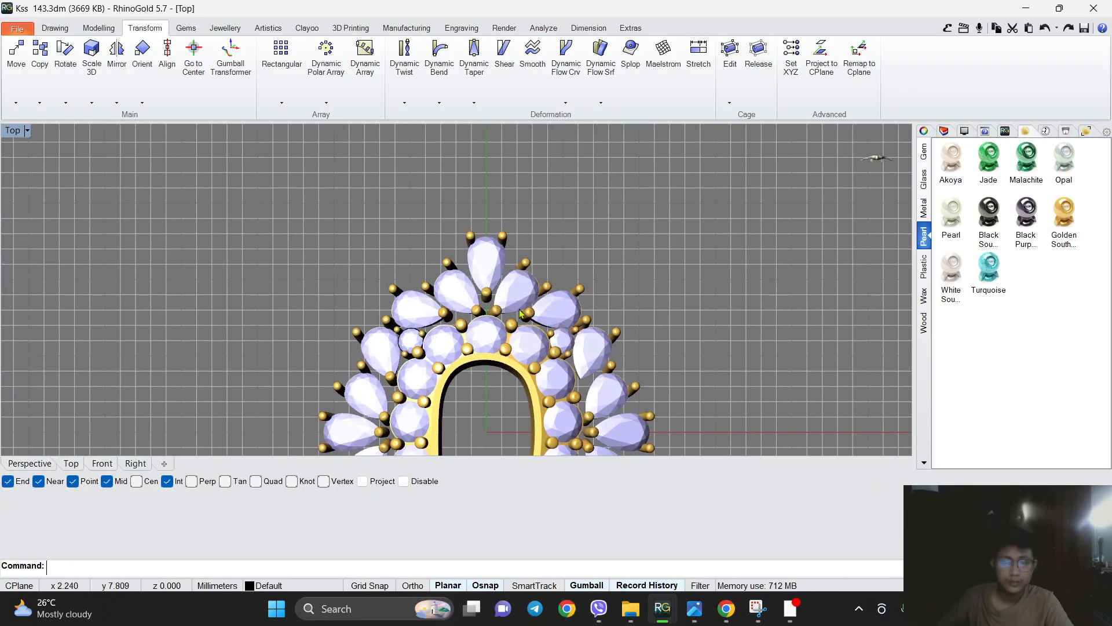
pyautogui.moveTo(599, 249); pyautogui.dragTo(588, 242, button='right')
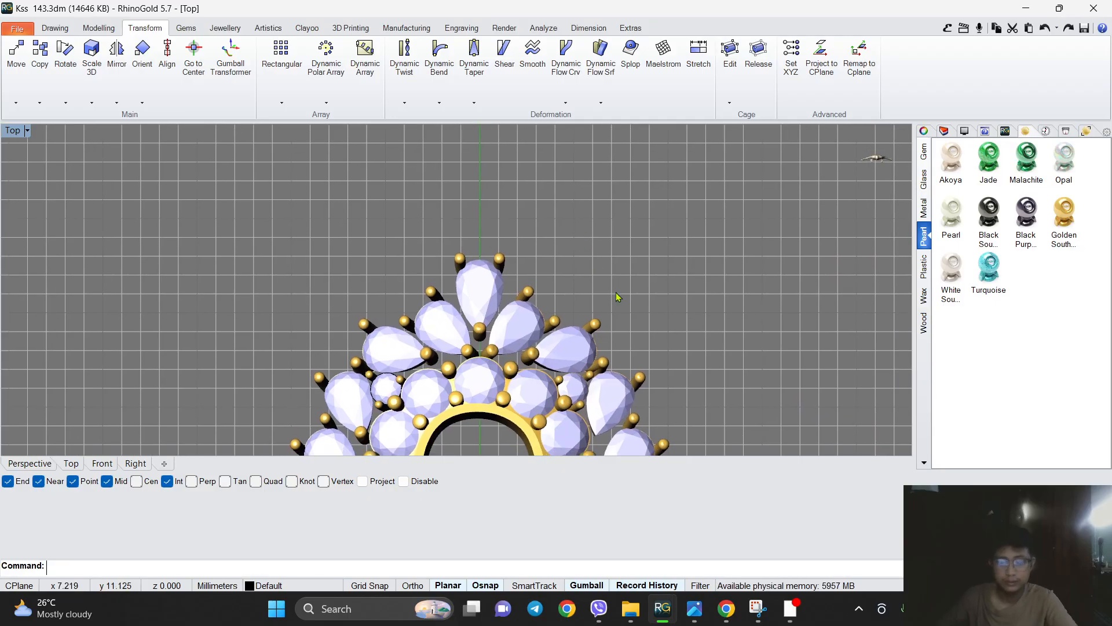
# Examine the recoloured cluster closely from above.
pyautogui.hotkey('ctrl', 'F2')
pyautogui.click(70, 464)
pyautogui.scroll(6, 544, 233)
pyautogui.scroll(2, 543, 233)
pyautogui.middleClick(544, 234)
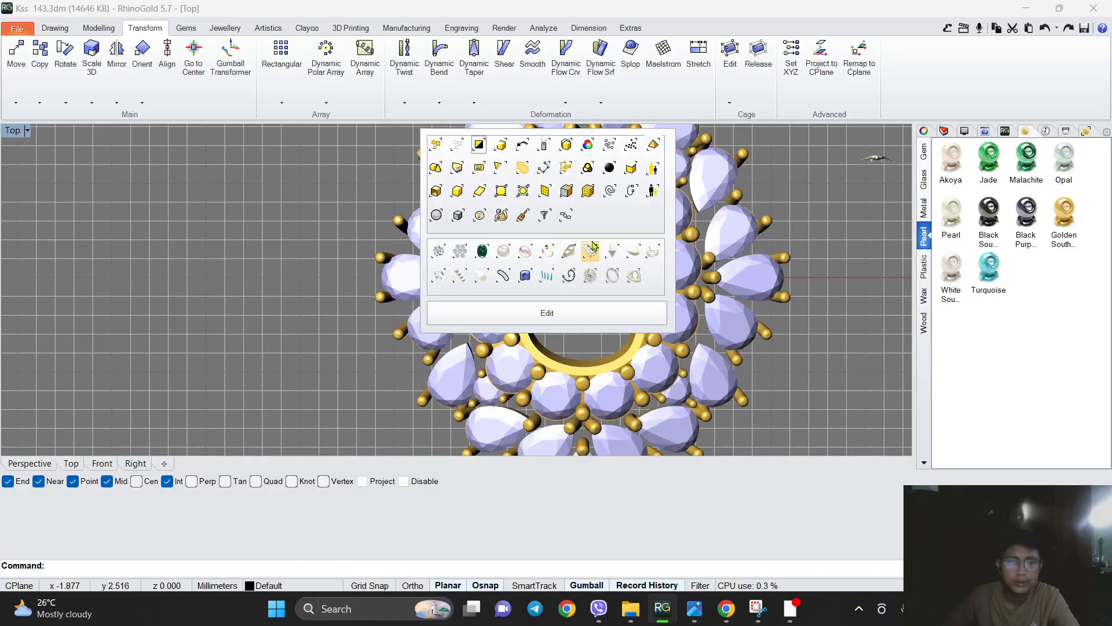
pyautogui.click(609, 191)
pyautogui.scroll(-4, 531, 308)
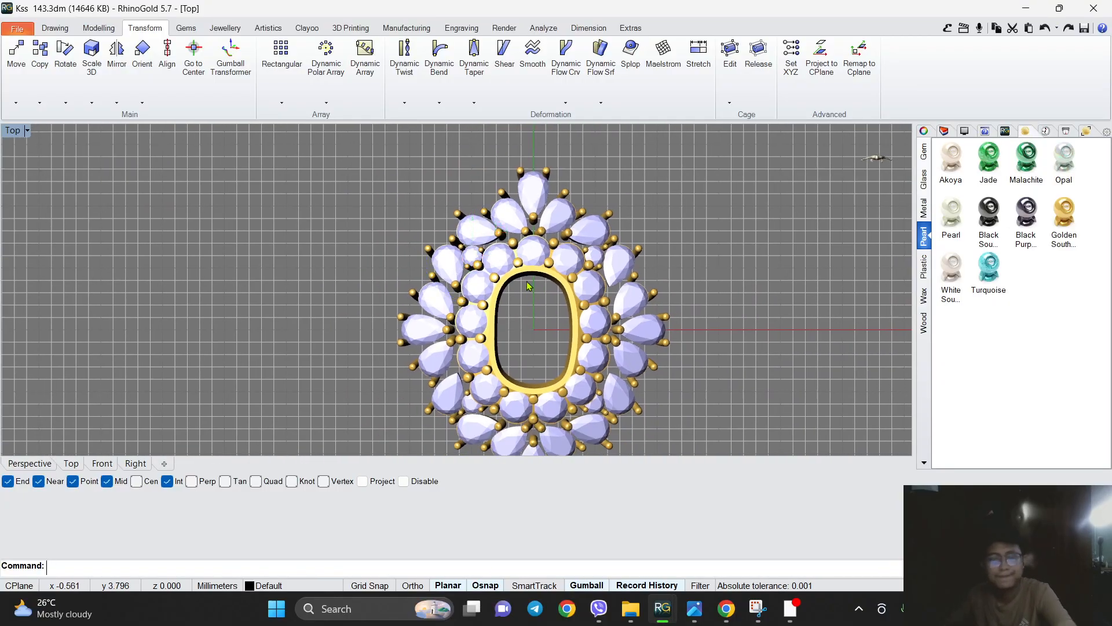
pyautogui.scroll(-4, 529, 291)
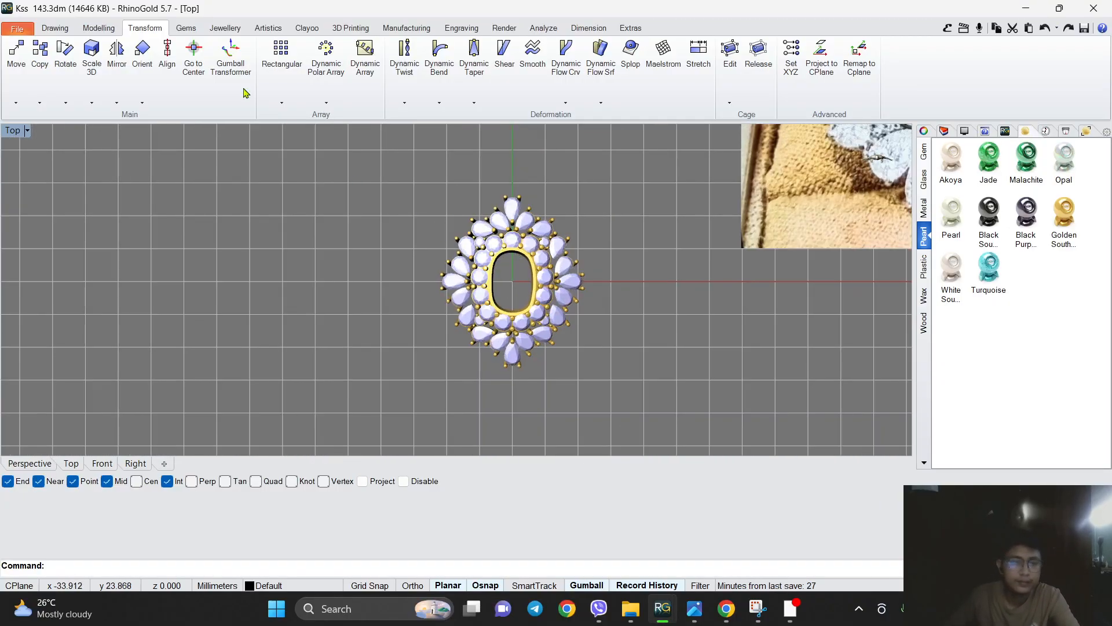
# Draw a circle centred on the ring's origin in the top view.
pyautogui.click(64, 29)
pyautogui.click(65, 49)
pyautogui.scroll(3, 518, 291)
pyautogui.scroll(-3, 519, 291)
pyautogui.click(524, 305)
pyautogui.scroll(4, 565, 223)
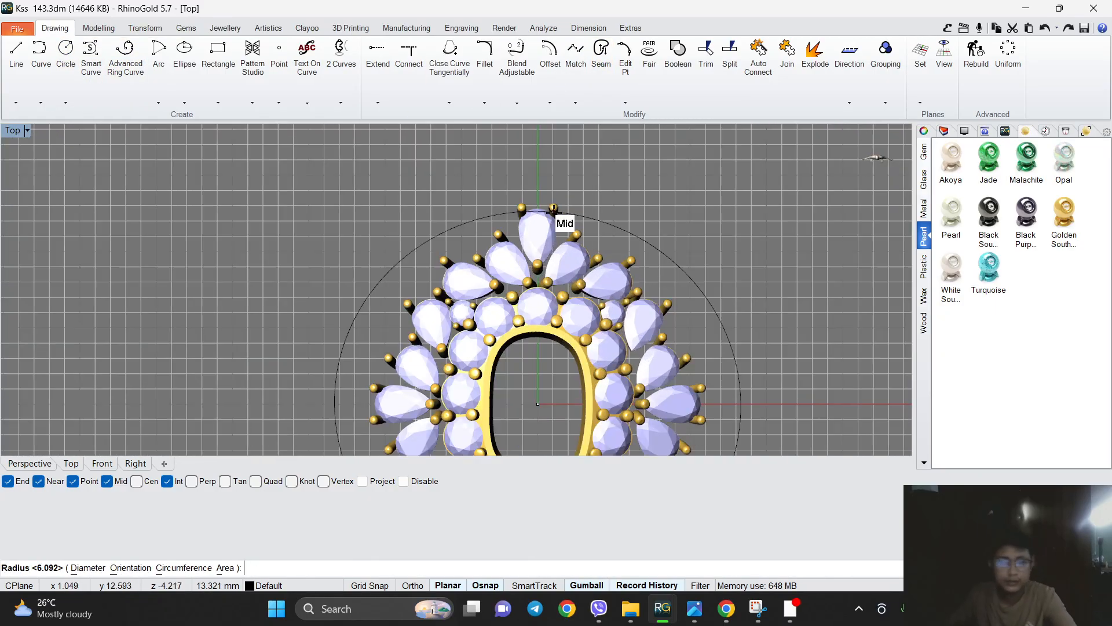
pyautogui.click(570, 230)
pyautogui.scroll(-3, 556, 289)
# Scale the circle in width and height into a vertical oval running under the inner row of round gems.
pyautogui.scroll(2, 389, 378)
pyautogui.moveTo(367, 376); pyautogui.dragTo(482, 336)
pyautogui.scroll(3, 475, 359)
pyautogui.scroll(-4, 485, 338)
pyautogui.moveTo(543, 387); pyautogui.dragTo(545, 313, button='right')
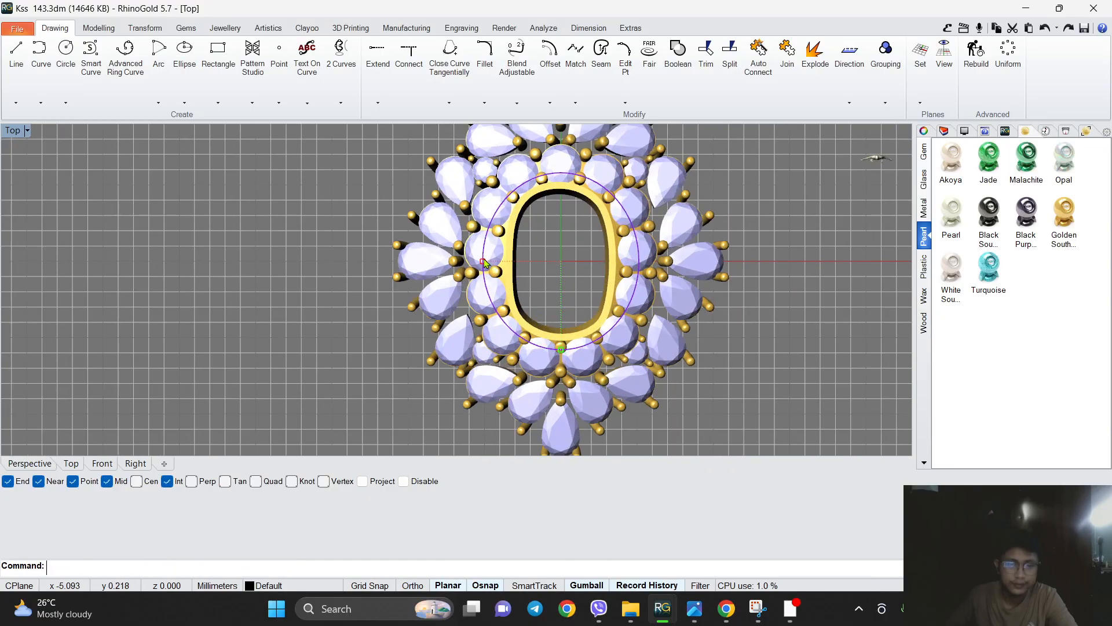
pyautogui.moveTo(484, 262); pyautogui.dragTo(496, 262)
pyautogui.moveTo(562, 349); pyautogui.dragTo(563, 355)
pyautogui.moveTo(494, 262); pyautogui.dragTo(487, 267)
pyautogui.moveTo(533, 214); pyautogui.dragTo(527, 237, button='right')
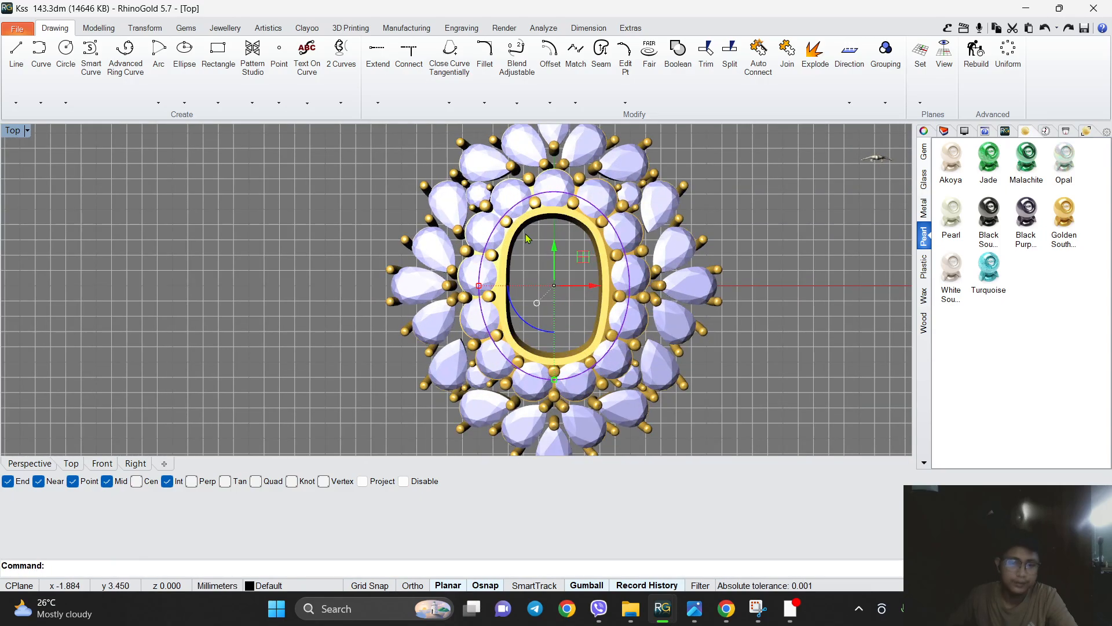
pyautogui.scroll(-2, 200, 32)
# Start a cage edit on the oval curve using its bounding box as the control object.
pyautogui.click(731, 58)
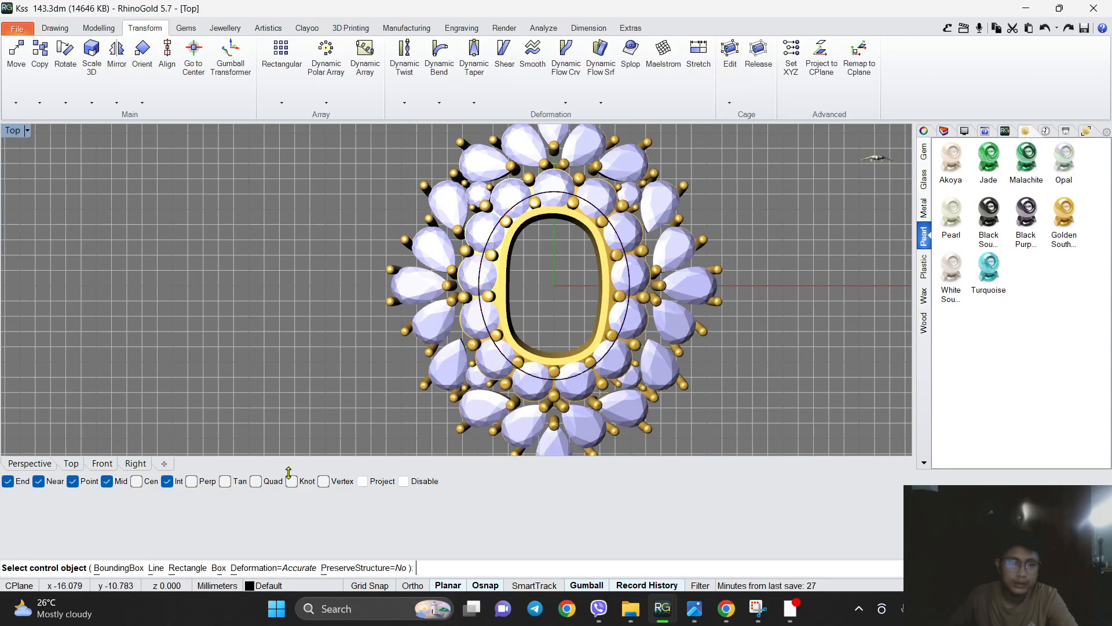
pyautogui.click(119, 567)
pyautogui.press('Return')
pyautogui.press('Return')
pyautogui.press('Return')
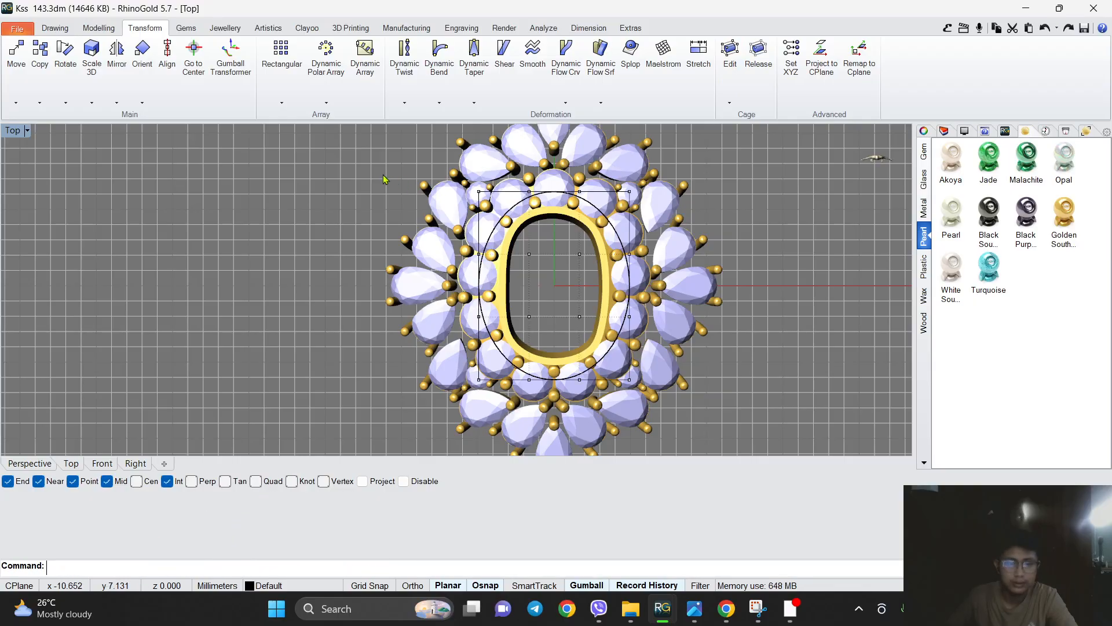
# Select the cage's four corner points and scale them outward so the oval follows the inner gem row more closely.
pyautogui.scroll(5, 482, 187)
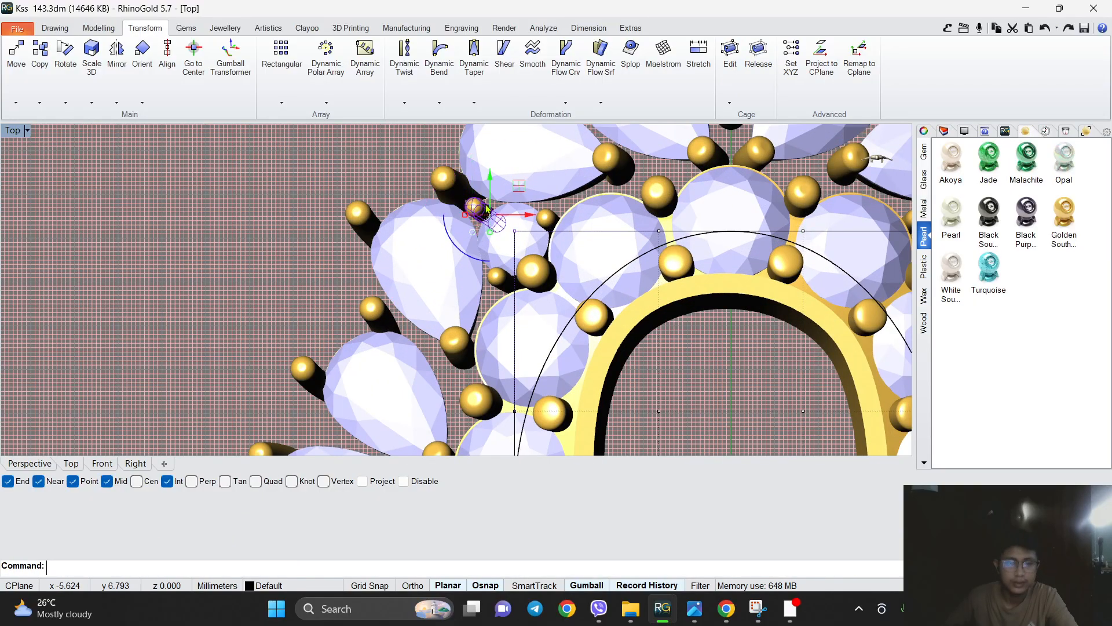
pyautogui.scroll(-5, 478, 205)
pyautogui.scroll(7, 594, 217)
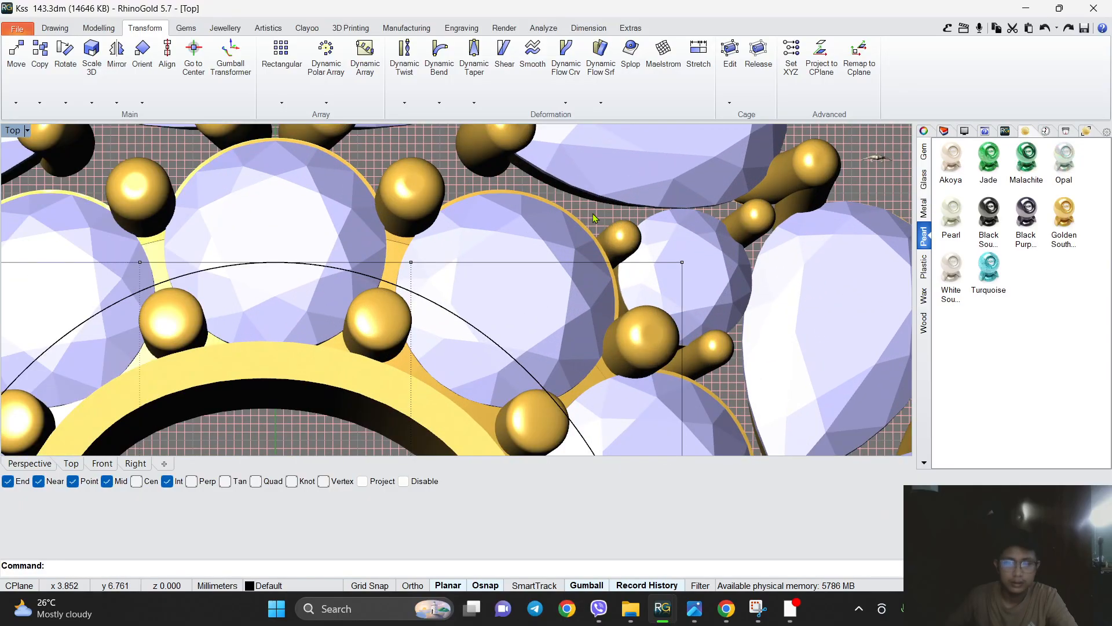
pyautogui.scroll(-6, 699, 277)
pyautogui.scroll(4, 642, 186)
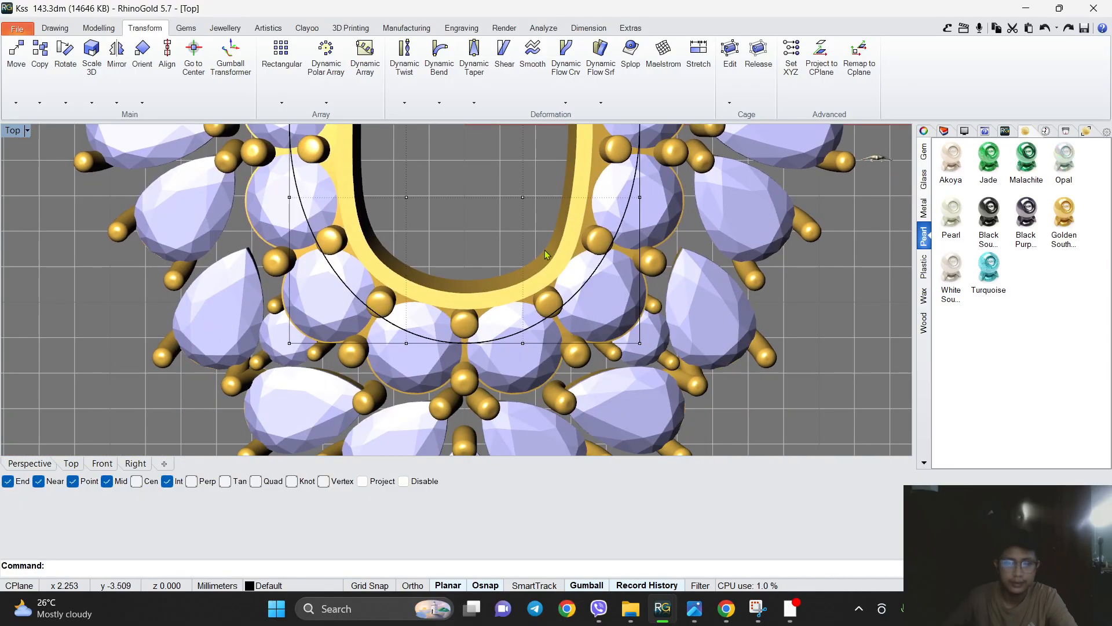
pyautogui.scroll(2, 602, 297)
pyautogui.scroll(-6, 603, 298)
pyautogui.scroll(7, 469, 338)
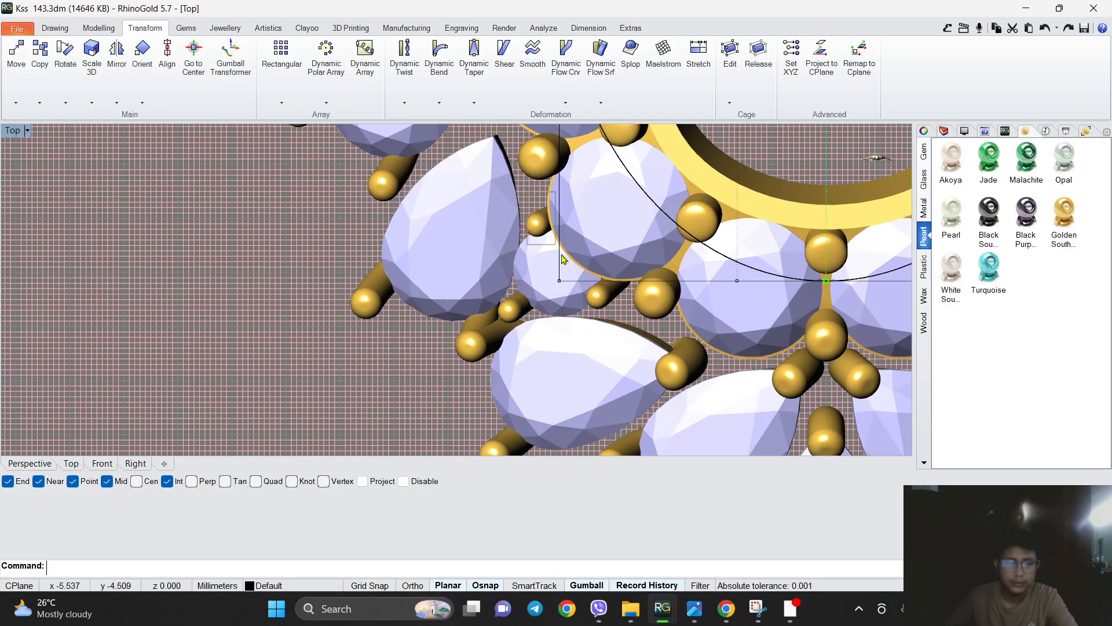
pyautogui.scroll(-6, 583, 296)
pyautogui.scroll(6, 507, 290)
pyautogui.moveTo(507, 288); pyautogui.dragTo(510, 289)
pyautogui.scroll(-5, 510, 289)
pyautogui.scroll(4, 621, 182)
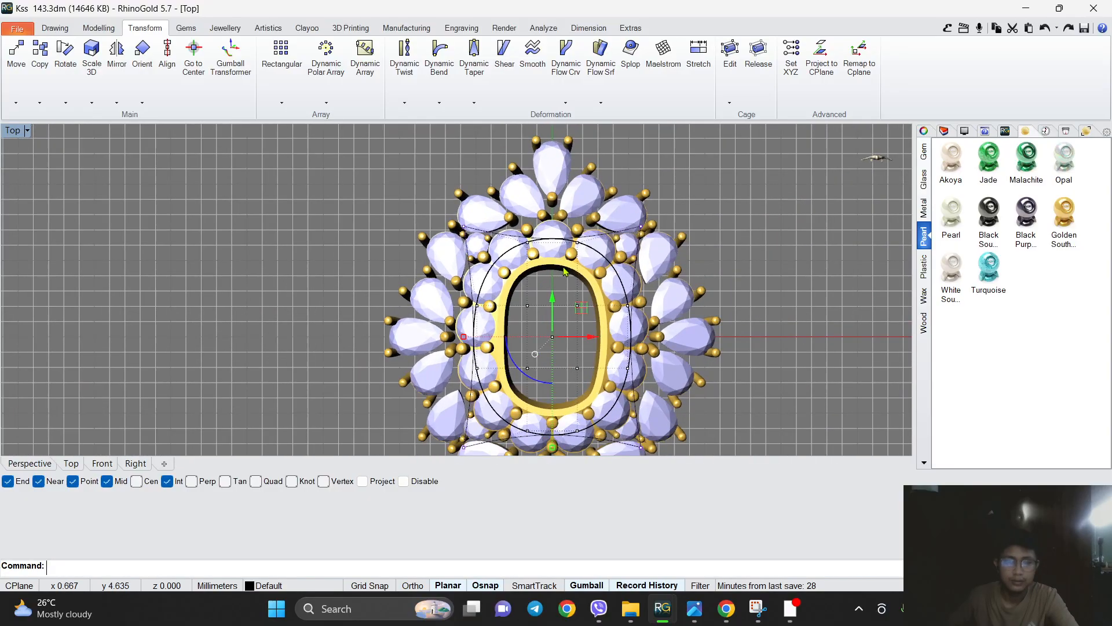
# In the front view, move the reshaped oval curve down until it lies below the lowest pear setting.
pyautogui.click(612, 202)
pyautogui.click(102, 463)
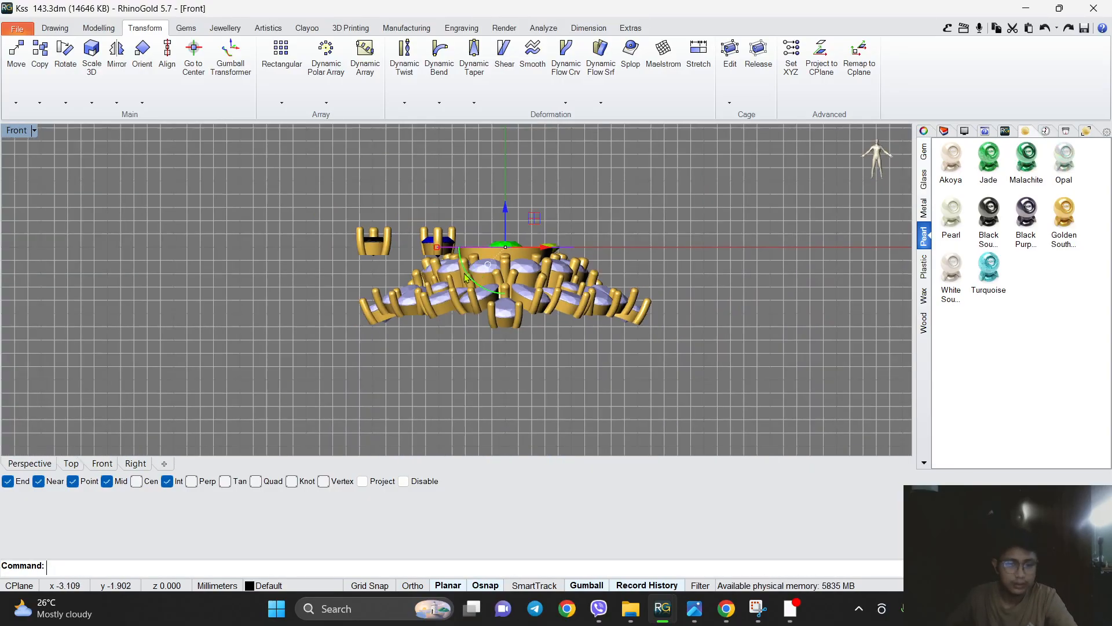
pyautogui.scroll(2, 525, 278)
pyautogui.moveTo(526, 313); pyautogui.dragTo(527, 355)
pyautogui.moveTo(511, 403); pyautogui.dragTo(522, 293, button='right')
pyautogui.scroll(6, 525, 294)
pyautogui.moveTo(547, 247); pyautogui.dragTo(616, 270)
pyautogui.scroll(-5, 580, 290)
pyautogui.scroll(5, 597, 324)
pyautogui.scroll(-4, 504, 326)
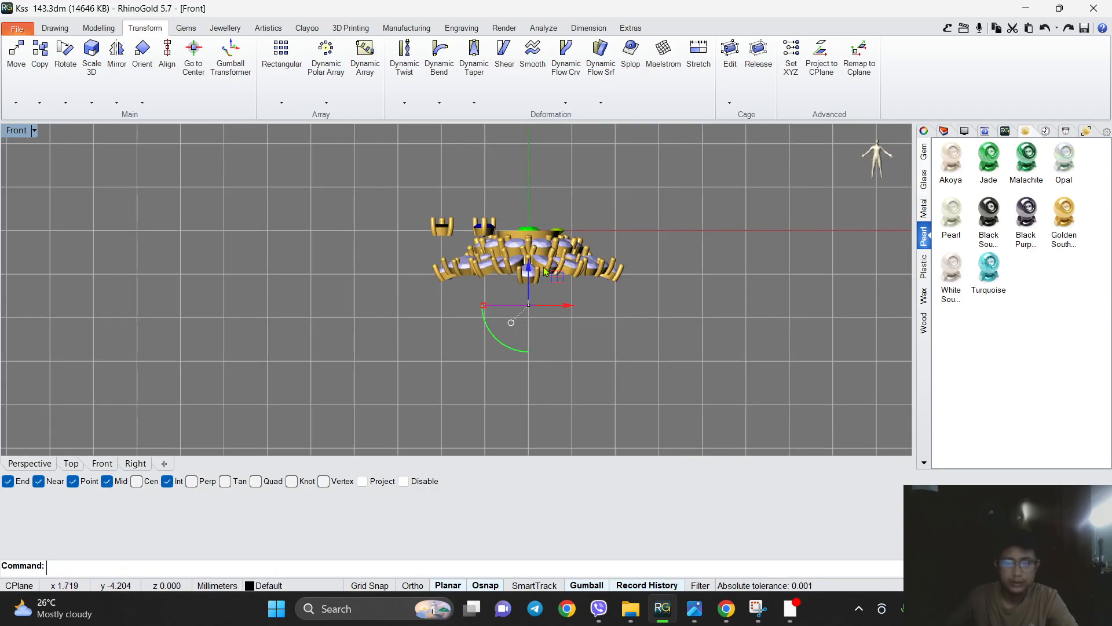
# Create a closed pipe with a 0.5 mm radius along the oval curve.
pyautogui.click(54, 30)
pyautogui.click(87, 30)
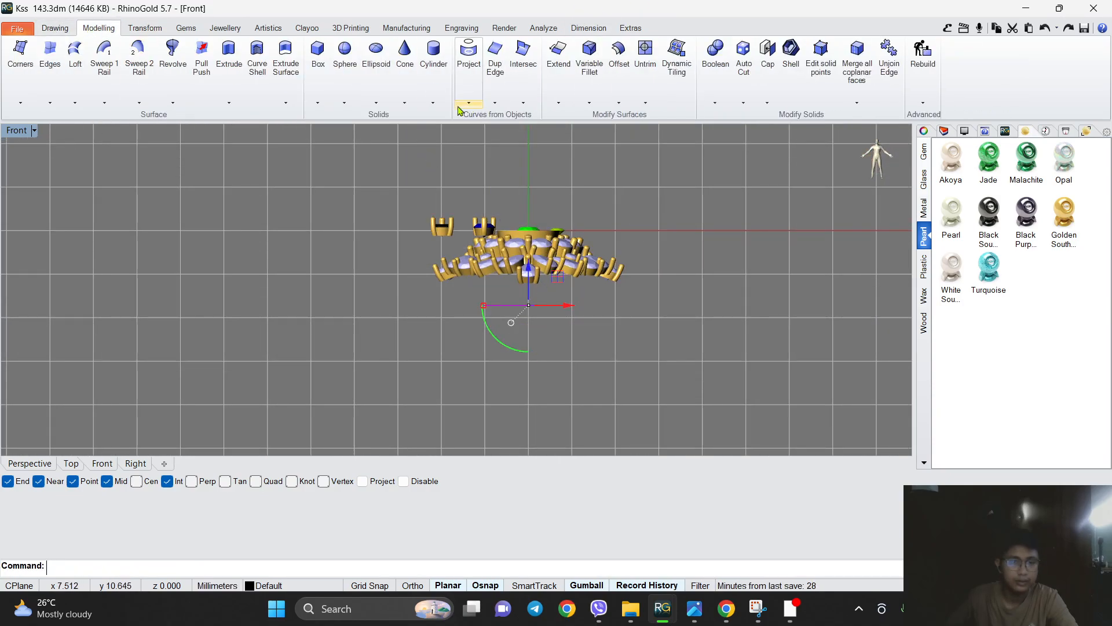
pyautogui.click(433, 103)
pyautogui.click(463, 165)
pyautogui.scroll(3, 504, 237)
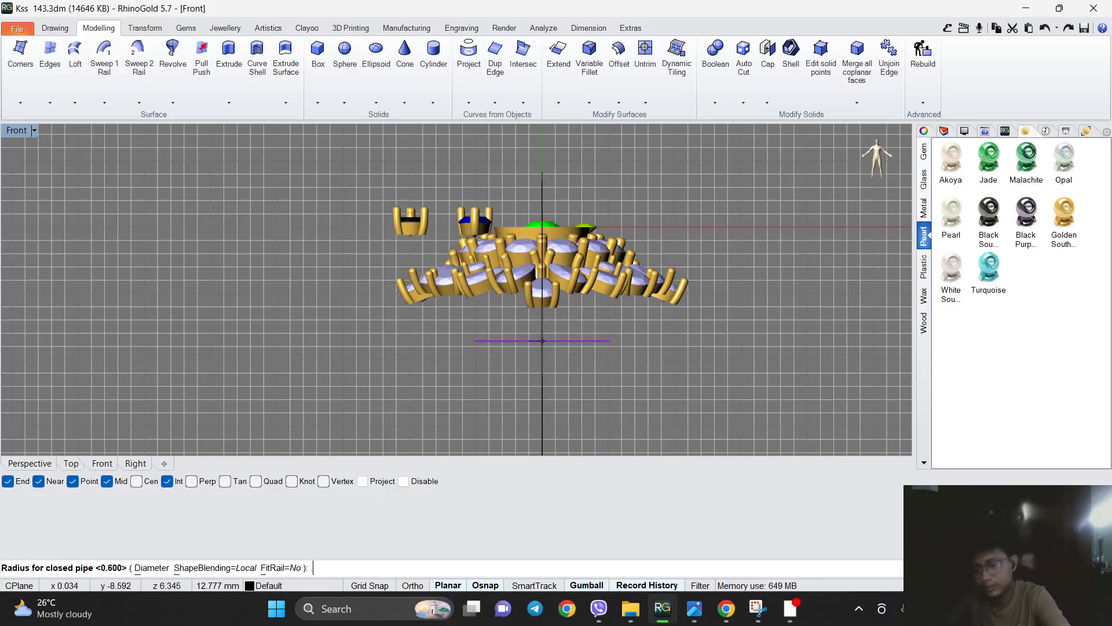
pyautogui.write('.5')
pyautogui.press('Return')
pyautogui.scroll(3, 529, 343)
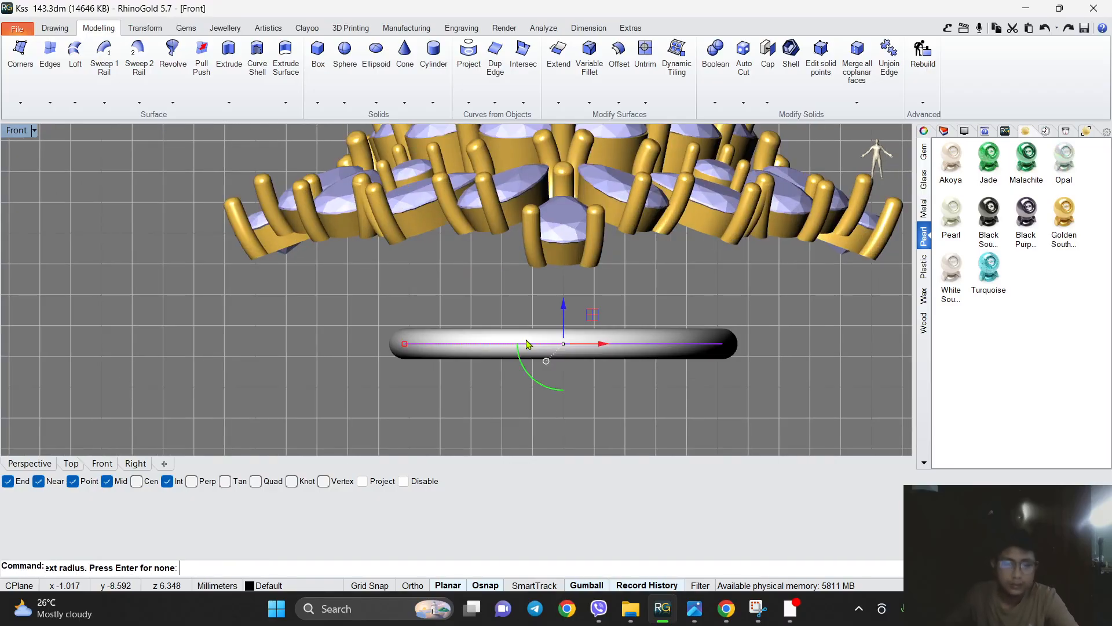
pyautogui.press('Return')
pyautogui.scroll(-1, 558, 331)
pyautogui.scroll(3, 558, 331)
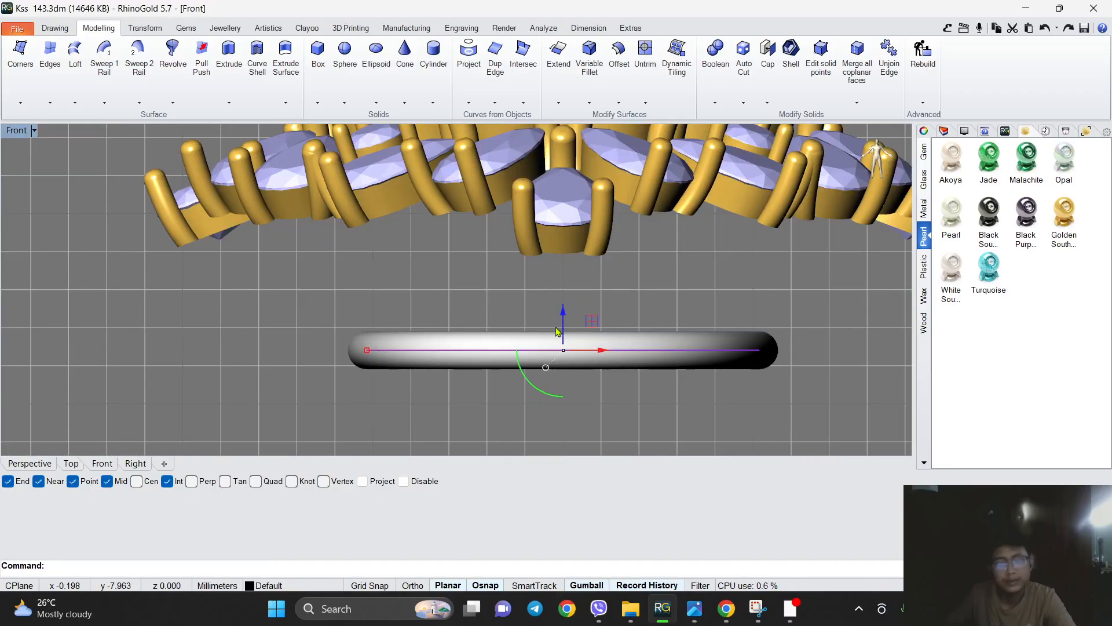
pyautogui.click(565, 318)
pyautogui.scroll(-3, 564, 320)
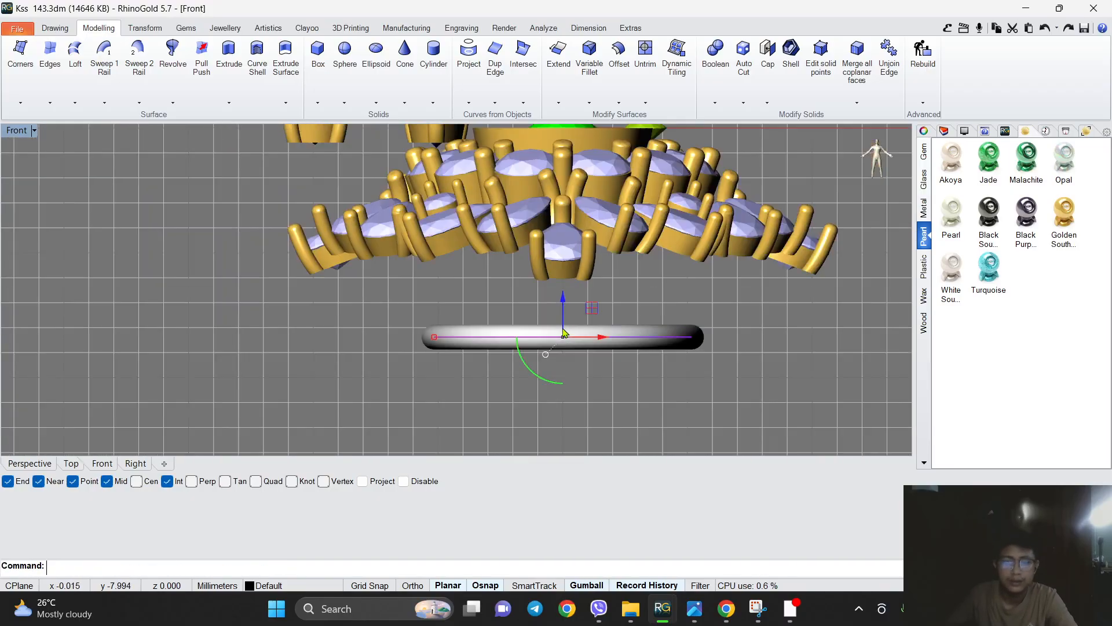
pyautogui.scroll(-1, 548, 240)
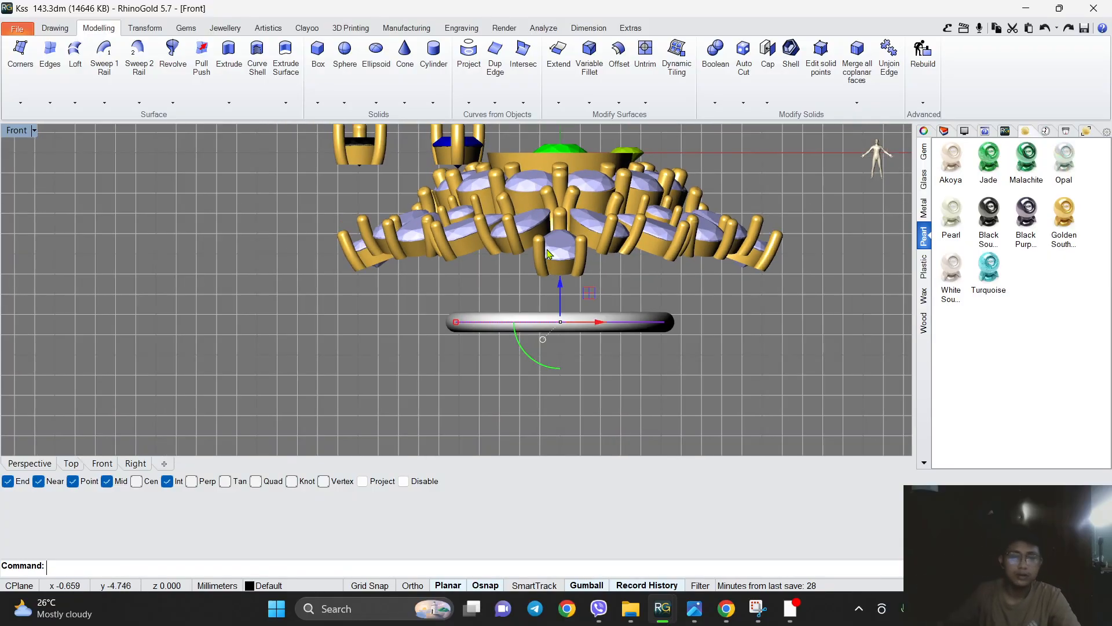
pyautogui.scroll(-2, 486, 213)
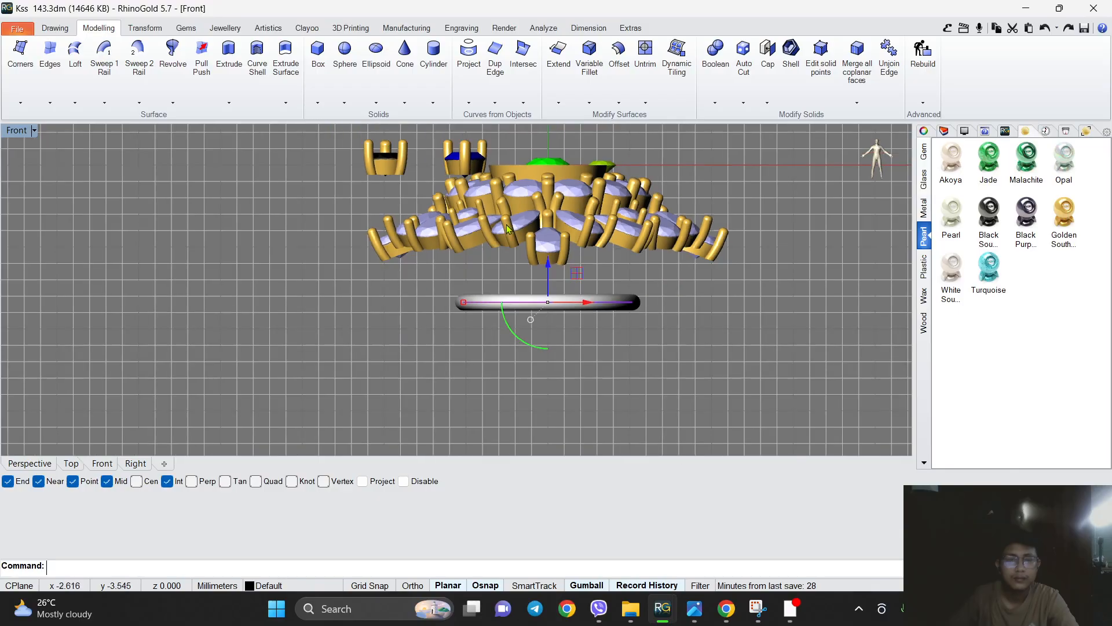
# Examine the white ring's placement beneath the stone cluster in the Front, Top and Right views.
pyautogui.scroll(6, 530, 213)
pyautogui.scroll(-4, 532, 200)
pyautogui.scroll(4, 553, 297)
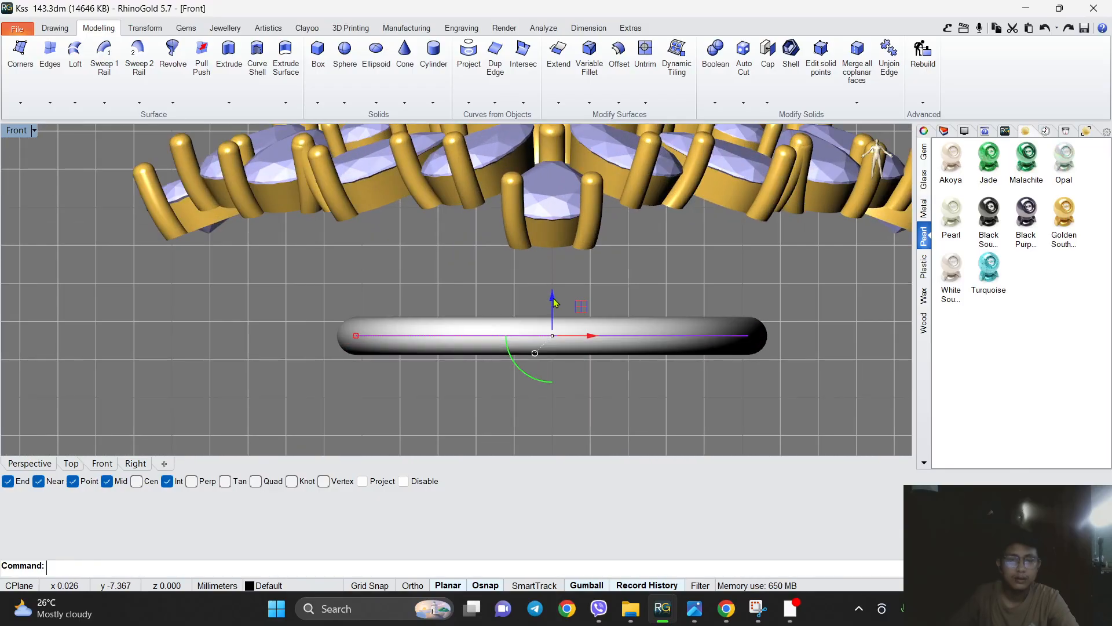
pyautogui.scroll(-7, 560, 302)
pyautogui.scroll(2, 617, 319)
pyautogui.click(777, 363)
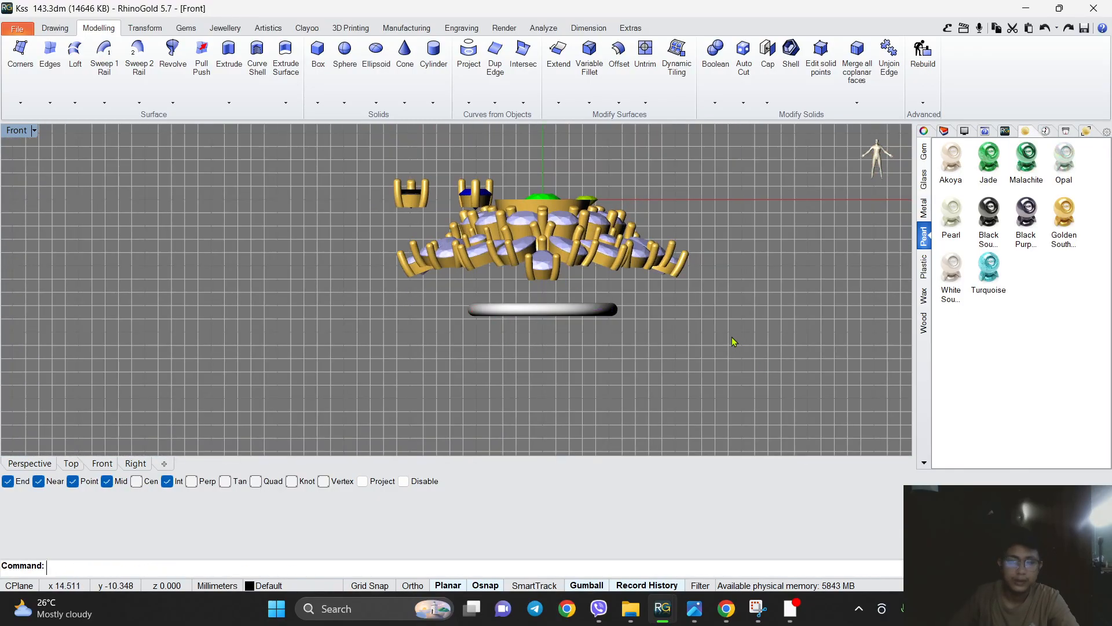
pyautogui.click(72, 464)
pyautogui.scroll(5, 506, 310)
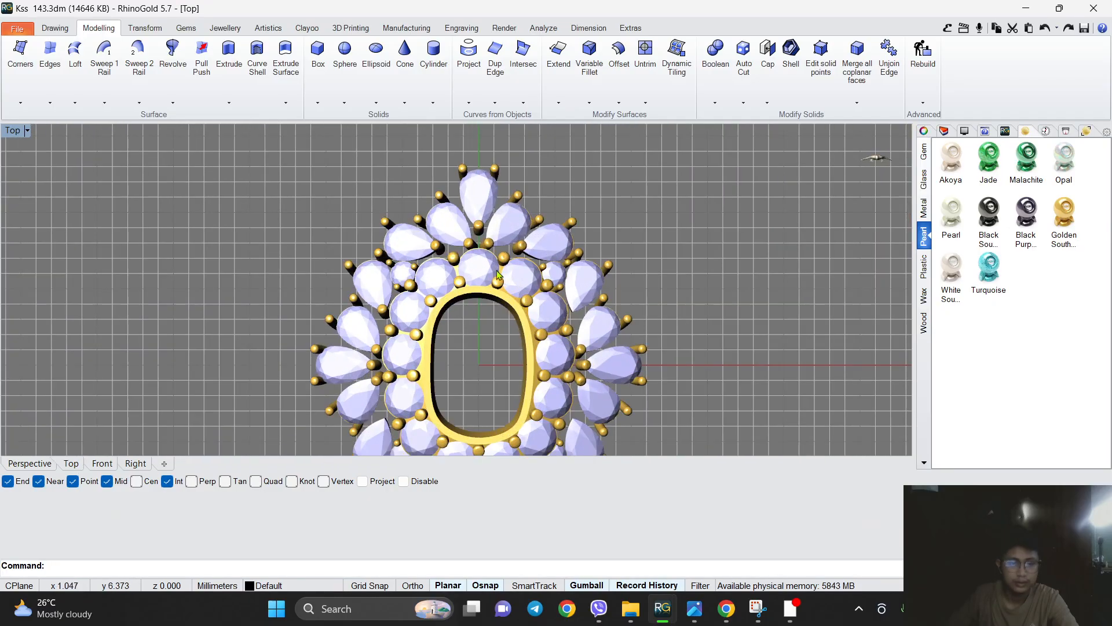
pyautogui.click(139, 465)
pyautogui.scroll(-10, 579, 324)
pyautogui.moveTo(143, 308); pyautogui.dragTo(539, 298, button='right')
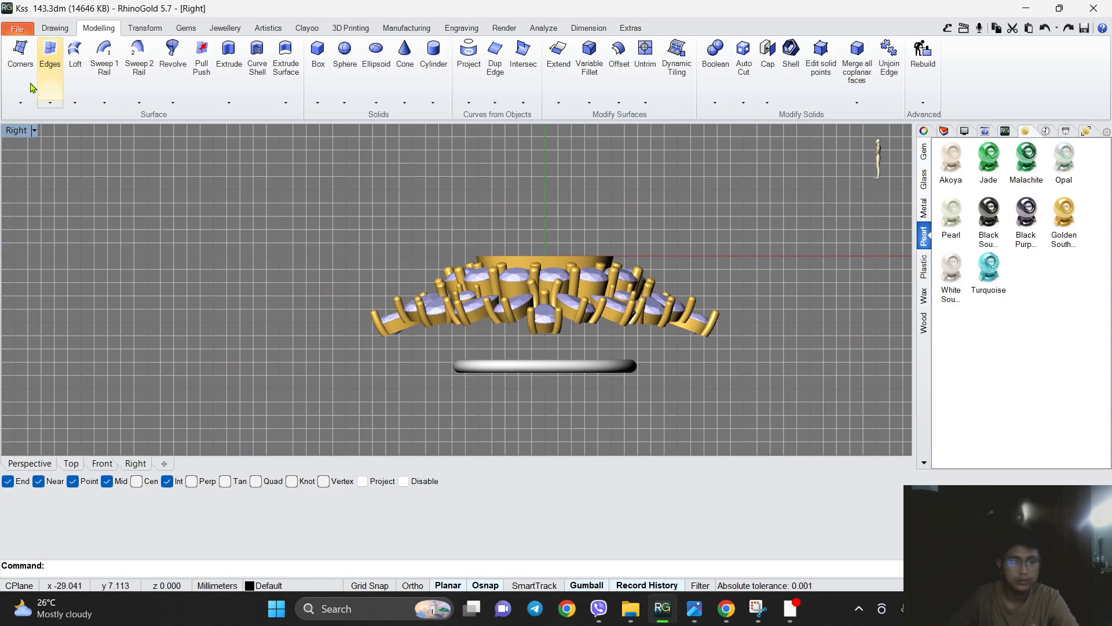
# Change the Right viewport to the Bottom view.
pyautogui.click(34, 131)
pyautogui.moveTo(107, 375)
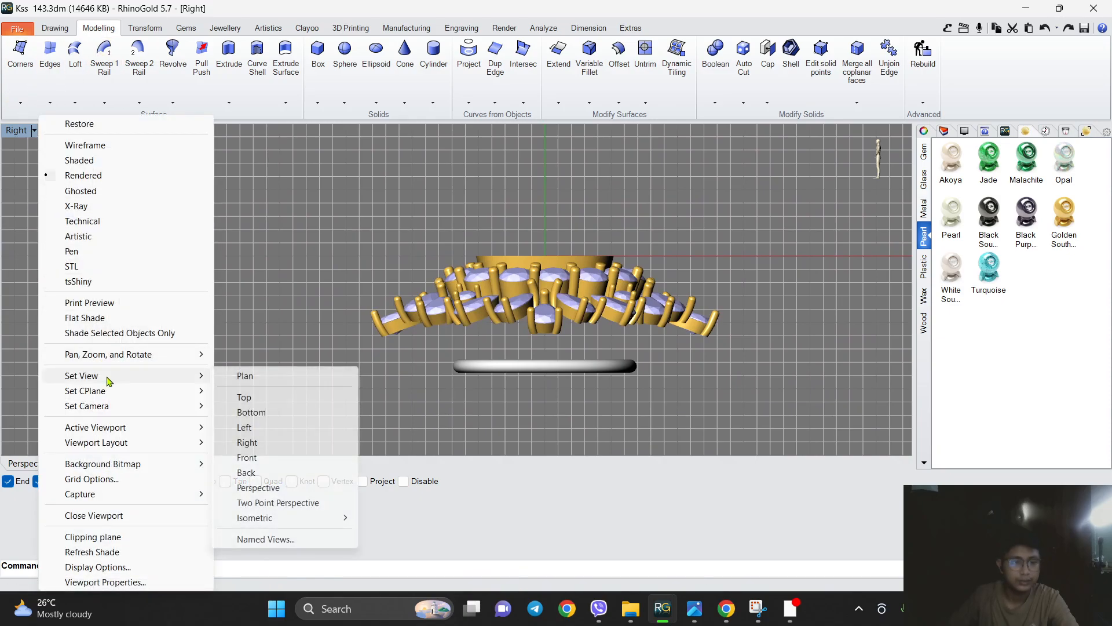
pyautogui.click(255, 412)
# Inspect the underside of the cluster, comparing the white ring with the surrounding pear-shaped stone settings.
pyautogui.scroll(-8, 619, 306)
pyautogui.scroll(6, 588, 305)
pyautogui.moveTo(587, 308); pyautogui.dragTo(574, 252, button='right')
pyautogui.scroll(4, 473, 181)
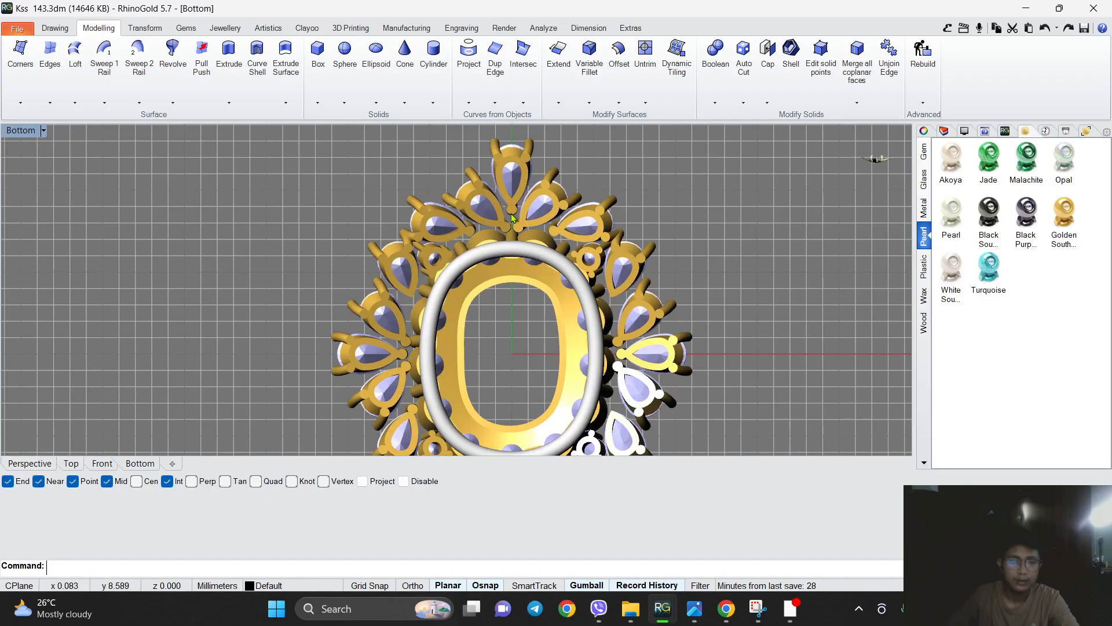
pyautogui.scroll(-14, 503, 215)
pyautogui.scroll(5, 538, 247)
pyautogui.moveTo(461, 380); pyautogui.dragTo(478, 346, button='right')
pyautogui.scroll(3, 478, 346)
pyautogui.scroll(-5, 515, 243)
pyautogui.scroll(2, 504, 235)
pyautogui.scroll(8, 520, 279)
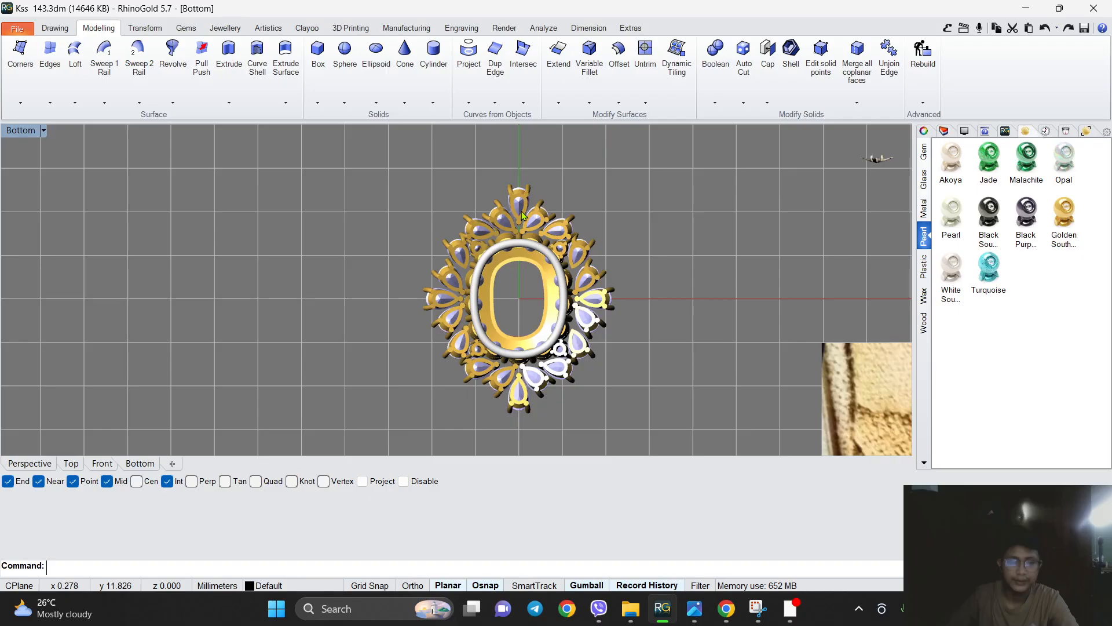
# Restore the four-viewport layout and focus on the upper stones in the Top view.
pyautogui.doubleClick(29, 132)
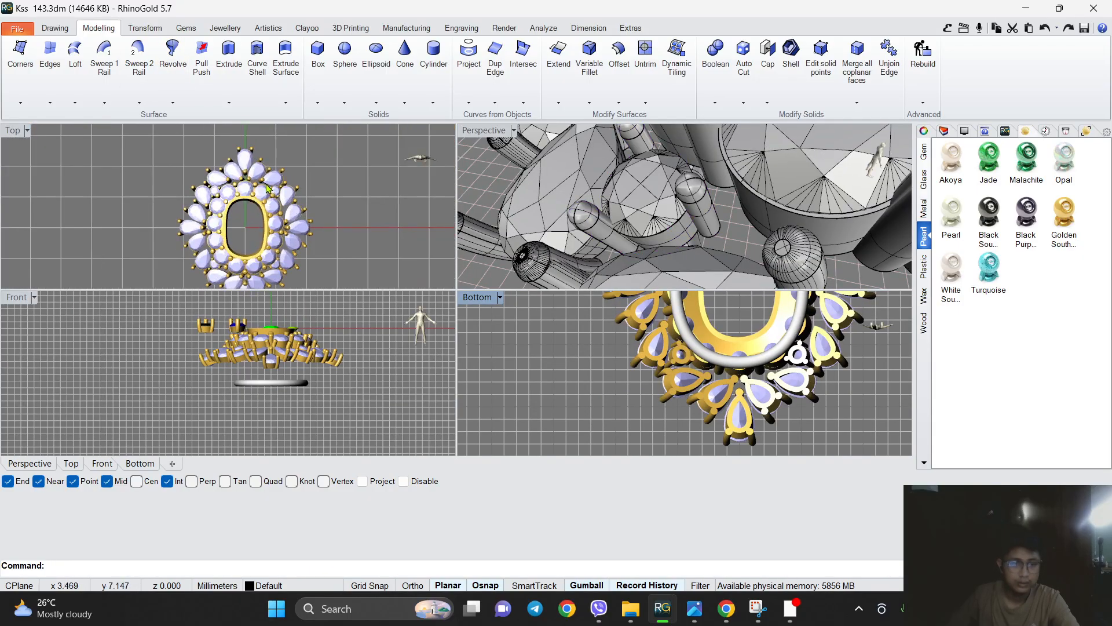
pyautogui.scroll(6, 271, 193)
pyautogui.scroll(-2, 272, 191)
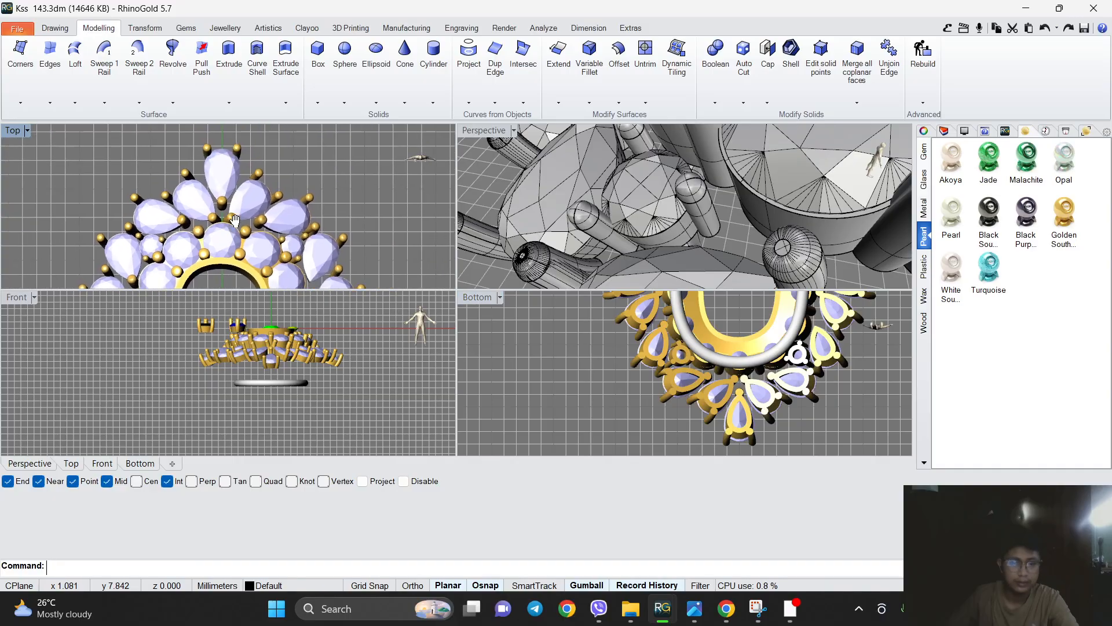
pyautogui.click(55, 28)
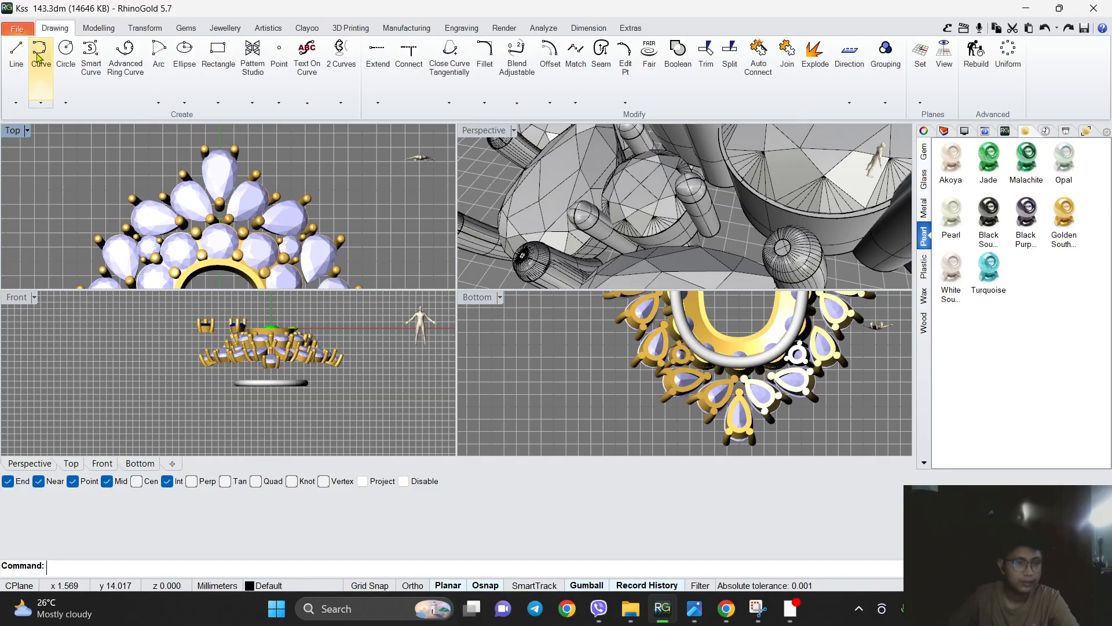
pyautogui.click(40, 49)
pyautogui.scroll(2, 174, 202)
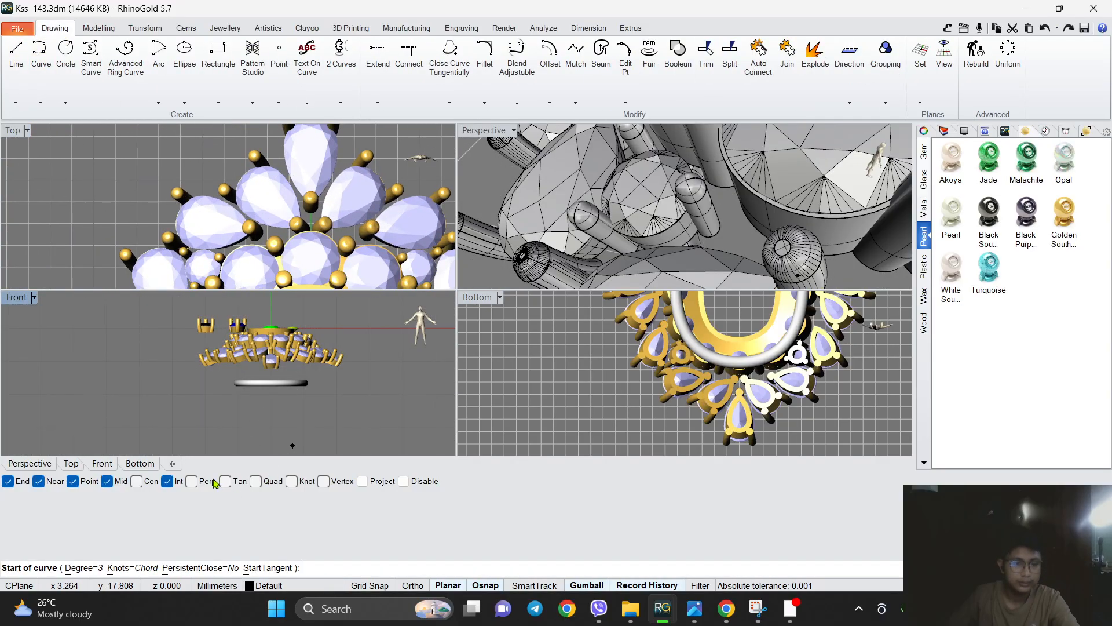
pyautogui.scroll(-2, 305, 324)
pyautogui.scroll(5, 279, 202)
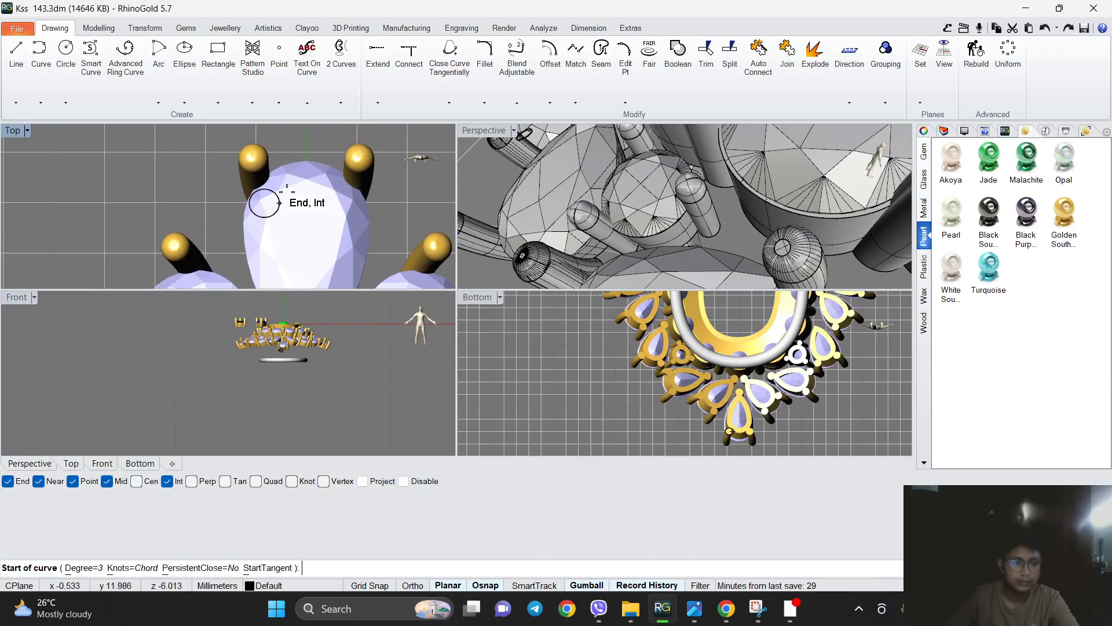
pyautogui.scroll(-4, 273, 203)
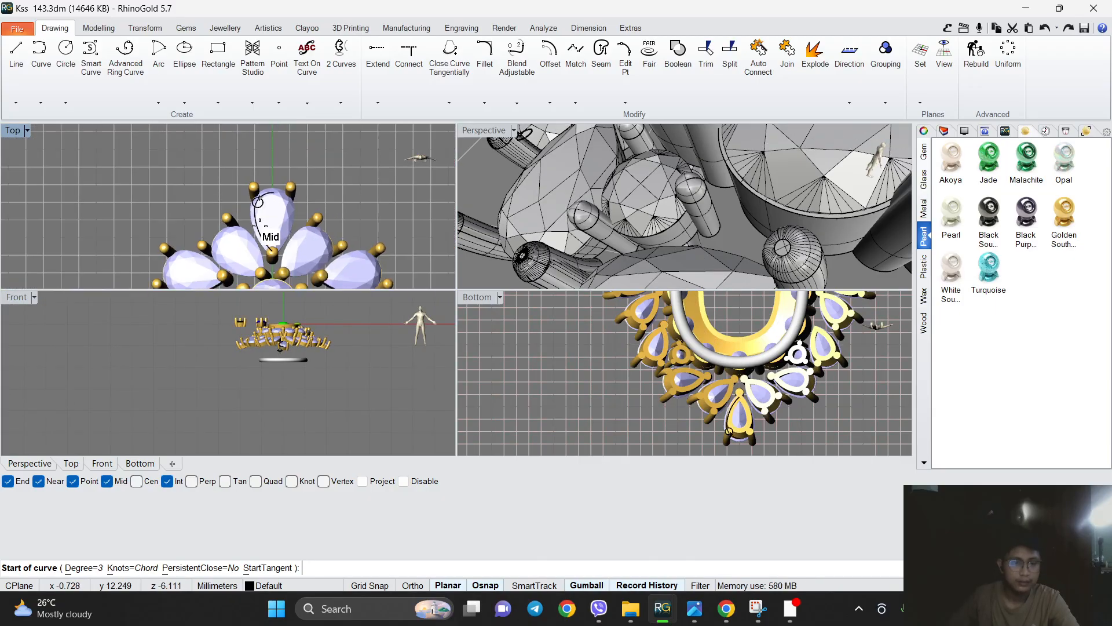
pyautogui.scroll(4, 258, 202)
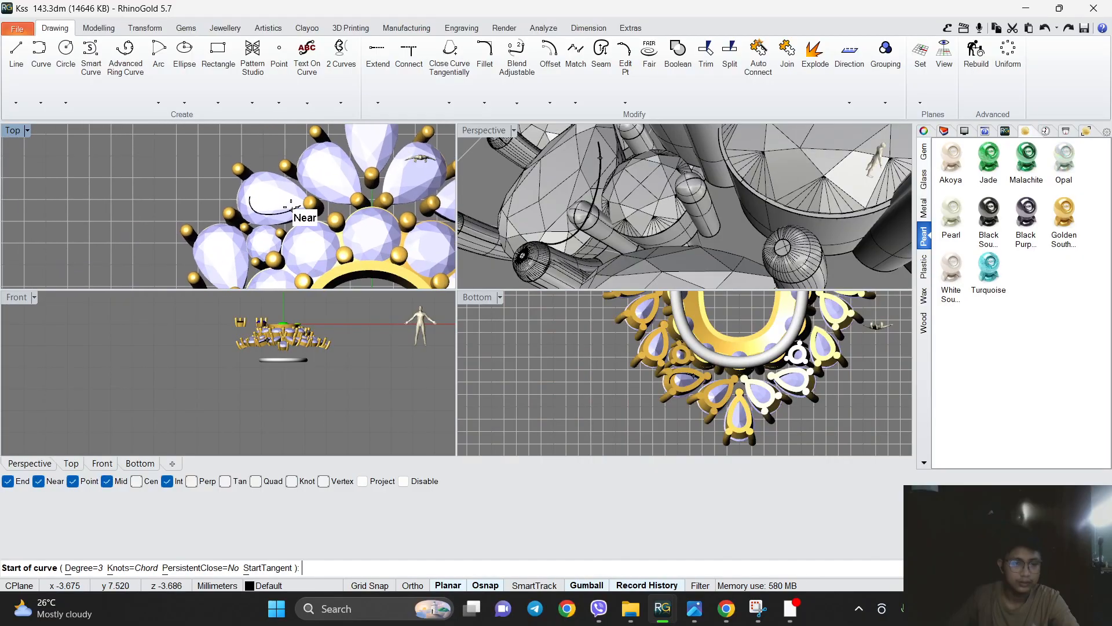
pyautogui.moveTo(311, 175); pyautogui.dragTo(304, 217, button='right')
pyautogui.scroll(2, 307, 197)
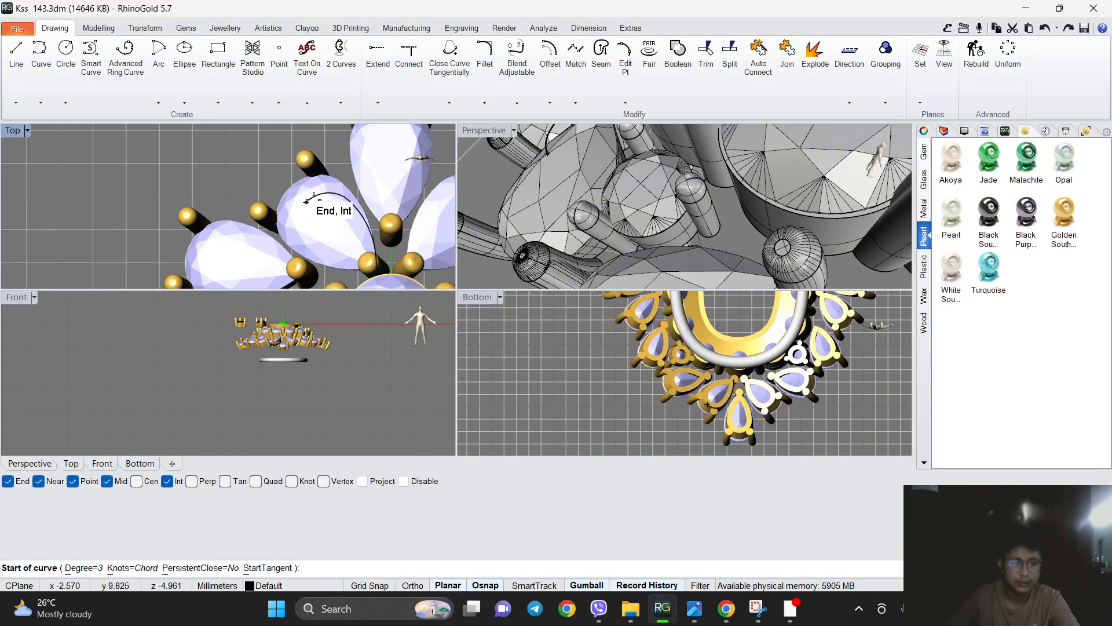
pyautogui.press('Escape')
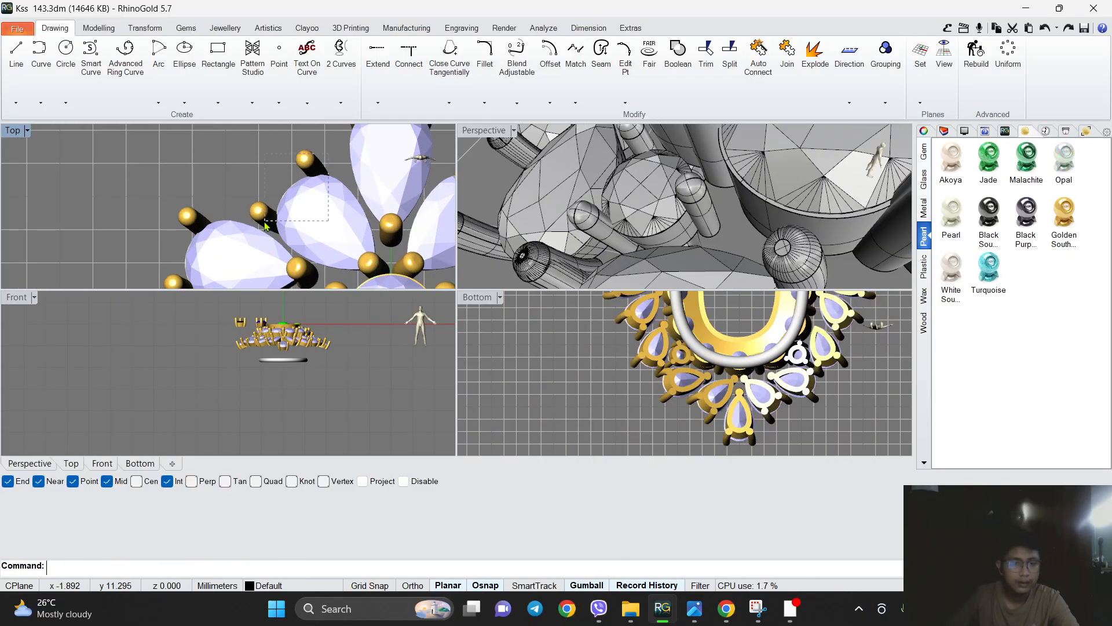
# Highlight the pear-shaped stone setting beside the topmost one to check its outline and prongs.
pyautogui.click(267, 224)
pyautogui.scroll(3, 336, 191)
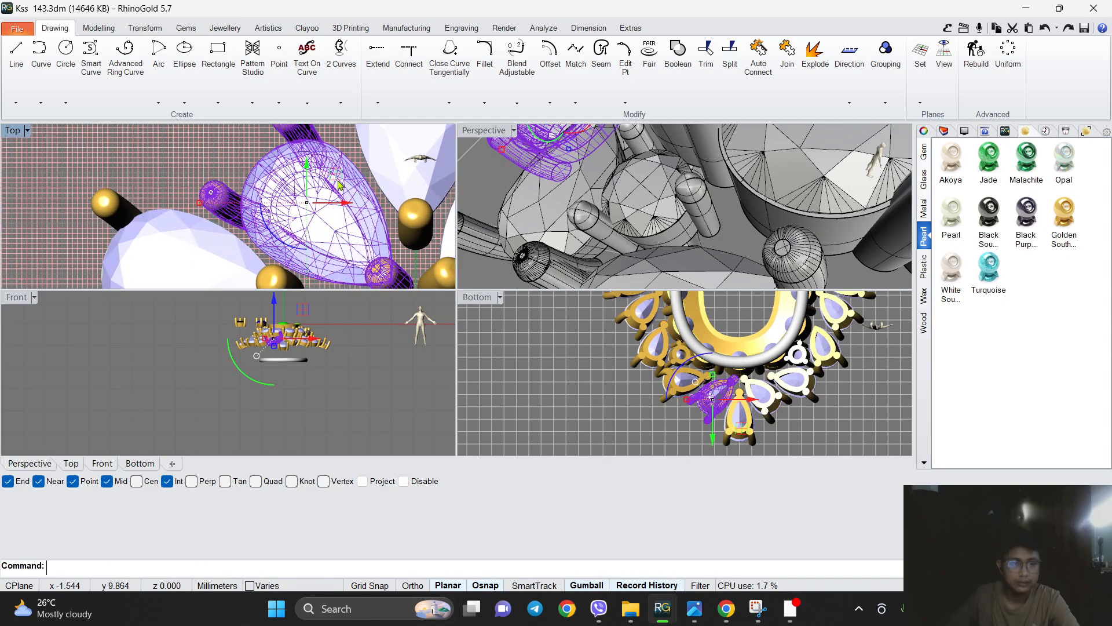
pyautogui.scroll(-5, 342, 191)
pyautogui.scroll(5, 343, 195)
pyautogui.scroll(-3, 285, 208)
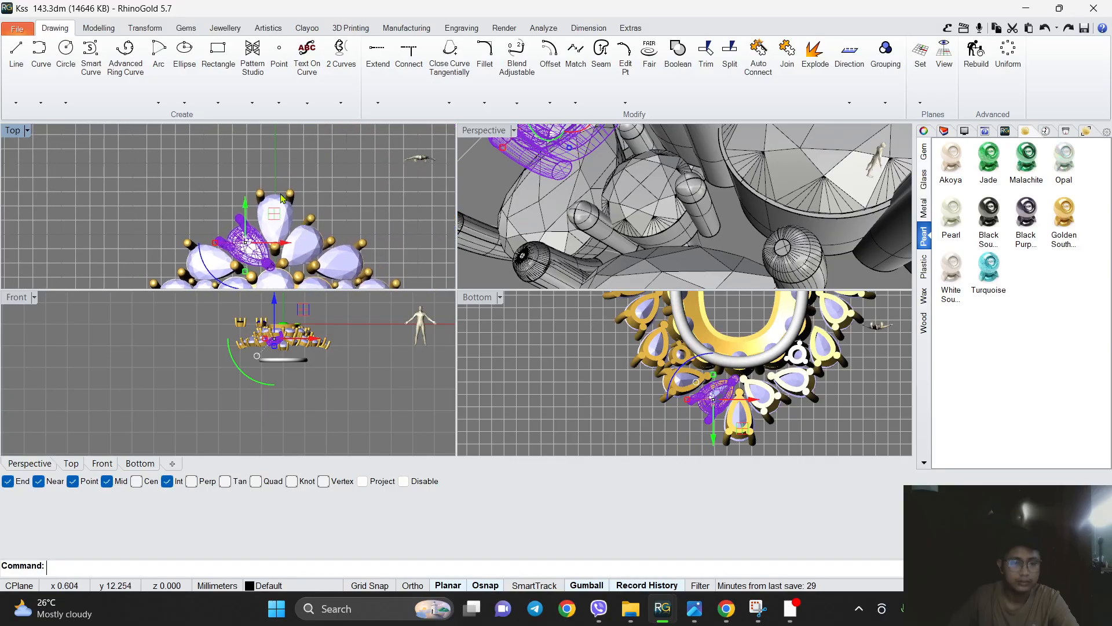
pyautogui.click(259, 156)
# Examine the gaps and prongs between the upper pear-shaped stones and the inner round stones in the Top view.
pyautogui.scroll(6, 263, 247)
pyautogui.moveTo(226, 261); pyautogui.dragTo(317, 192, button='right')
pyautogui.scroll(-8, 317, 192)
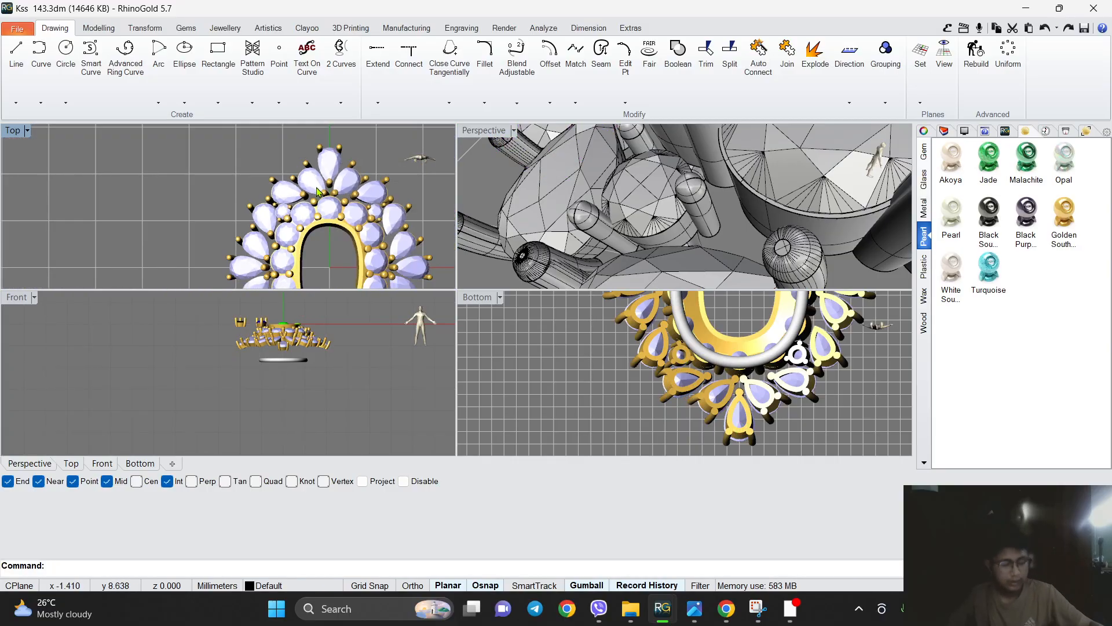
pyautogui.scroll(4, 319, 191)
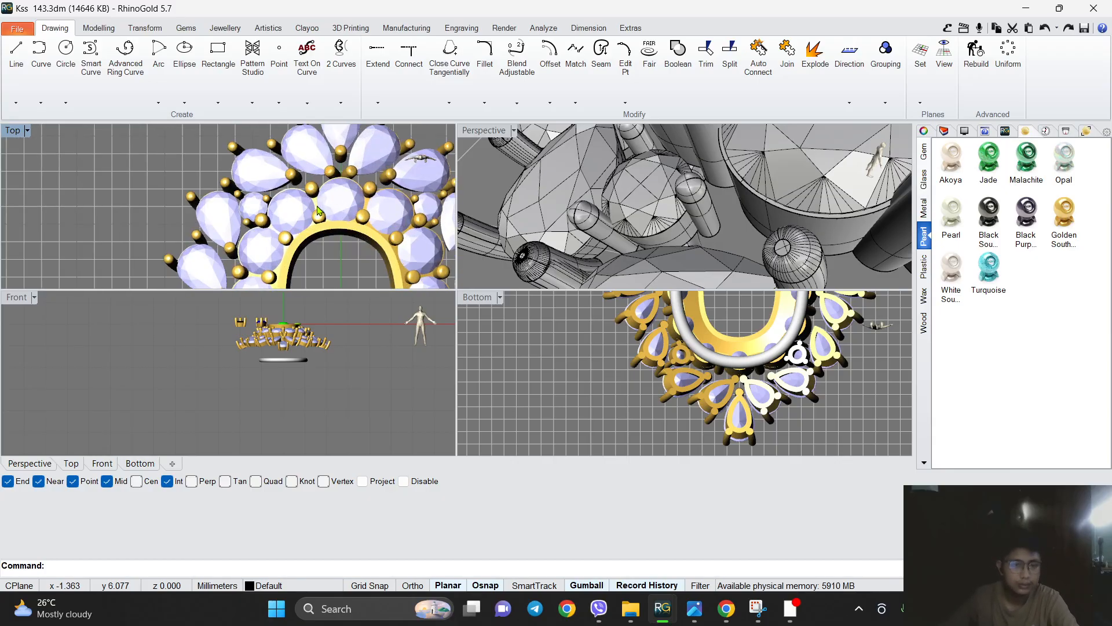
pyautogui.scroll(5, 318, 213)
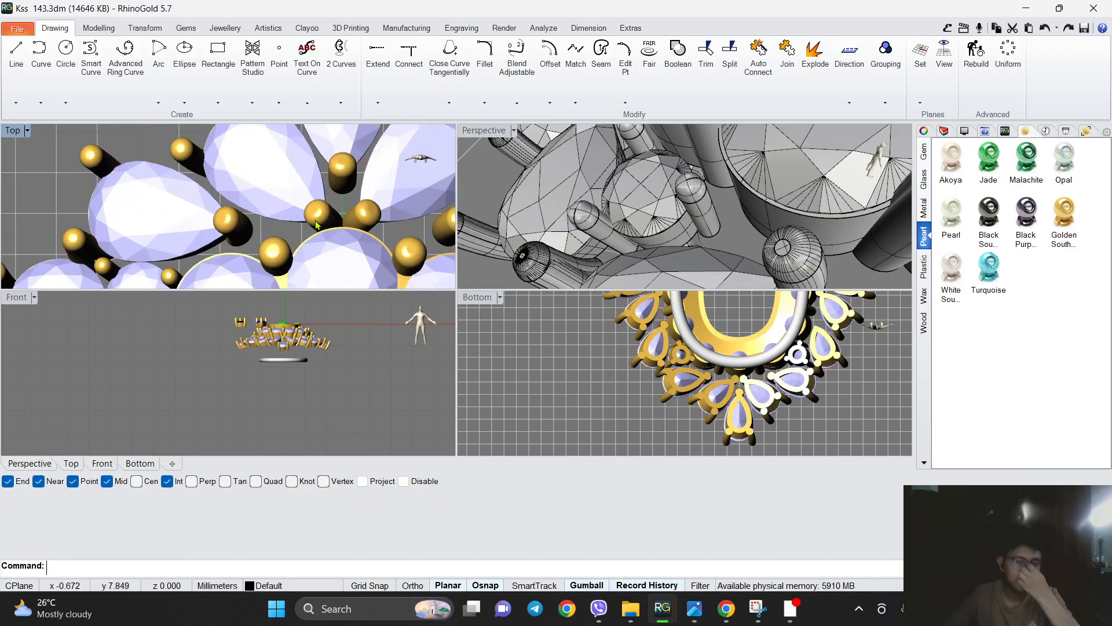
pyautogui.scroll(-5, 316, 225)
pyautogui.scroll(5, 327, 194)
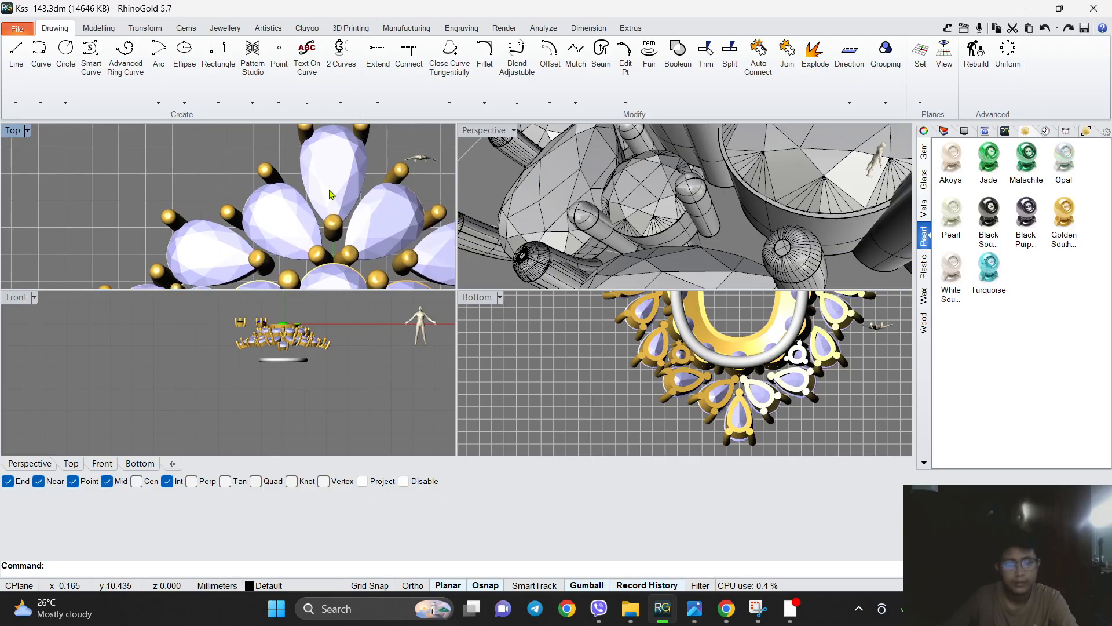
pyautogui.scroll(-2, 330, 219)
pyautogui.scroll(2, 329, 219)
pyautogui.scroll(-2, 328, 218)
pyautogui.scroll(-1, 323, 203)
pyautogui.moveTo(339, 198); pyautogui.dragTo(286, 160, button='right')
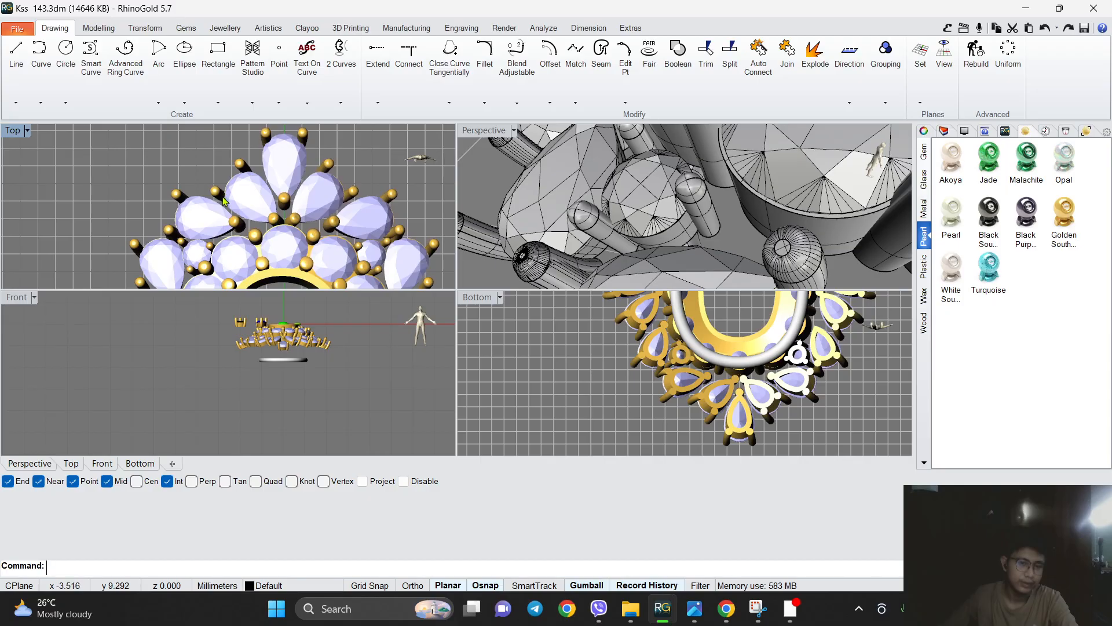
pyautogui.moveTo(278, 243); pyautogui.dragTo(303, 189, button='right')
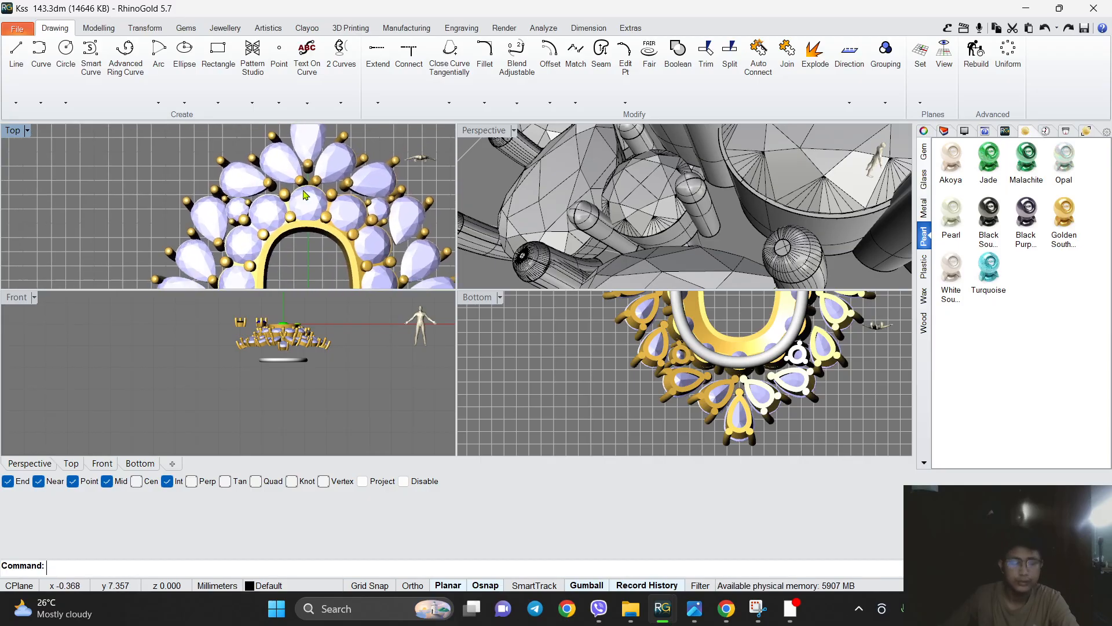
# Start an interpolated curve in a maximized wireframe Top view with object snaps disabled.
pyautogui.click(40, 51)
pyautogui.scroll(5, 301, 174)
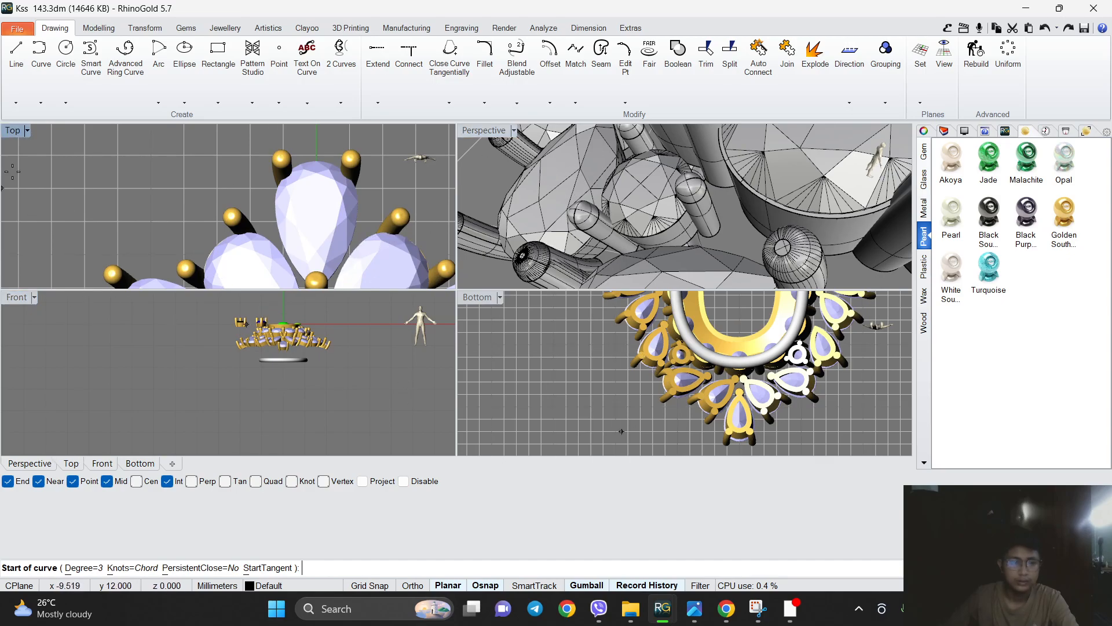
pyautogui.doubleClick(13, 130)
pyautogui.moveTo(844, 164)
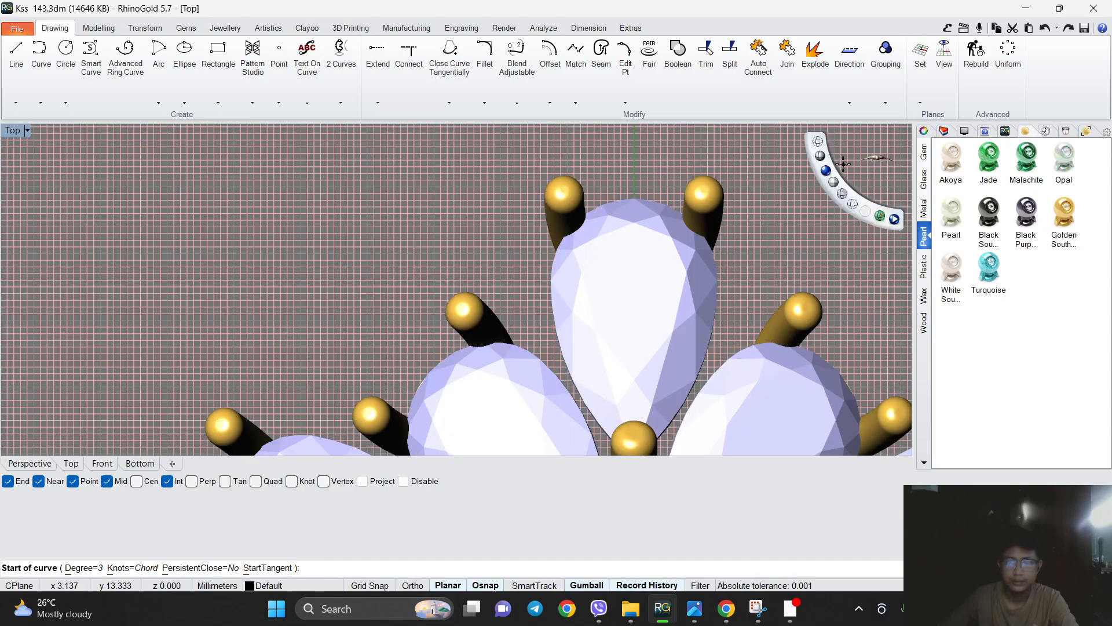
pyautogui.click(404, 481)
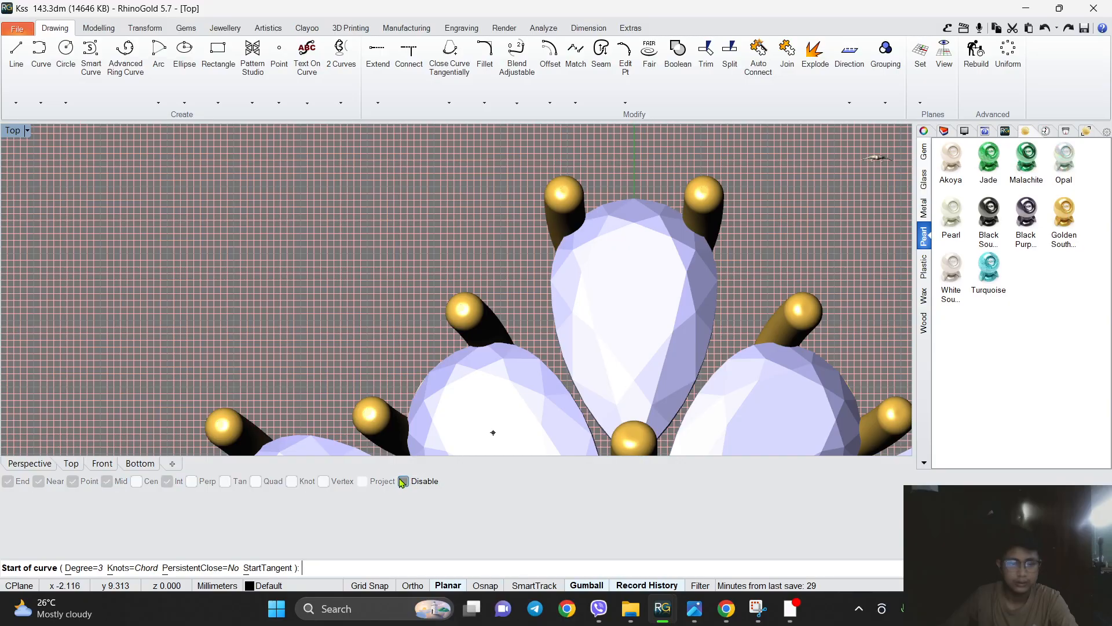
pyautogui.scroll(5, 682, 170)
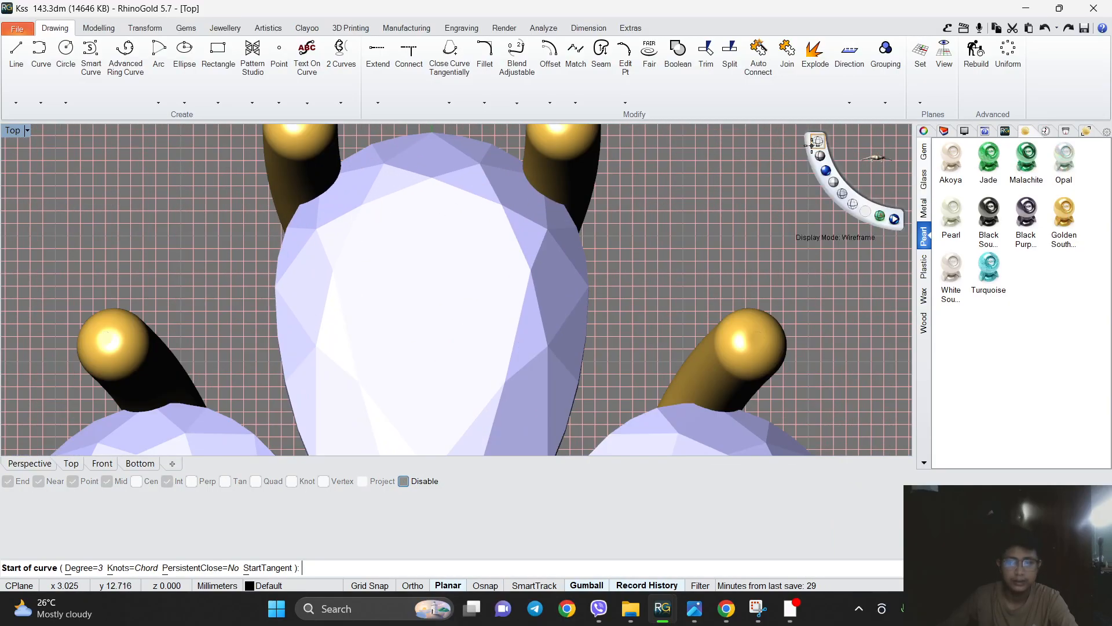
pyautogui.click(814, 145)
# Draw a degree 3 curve from a prong of the topmost pear setting through its pointed tip to the inner round stones.
pyautogui.scroll(8, 353, 240)
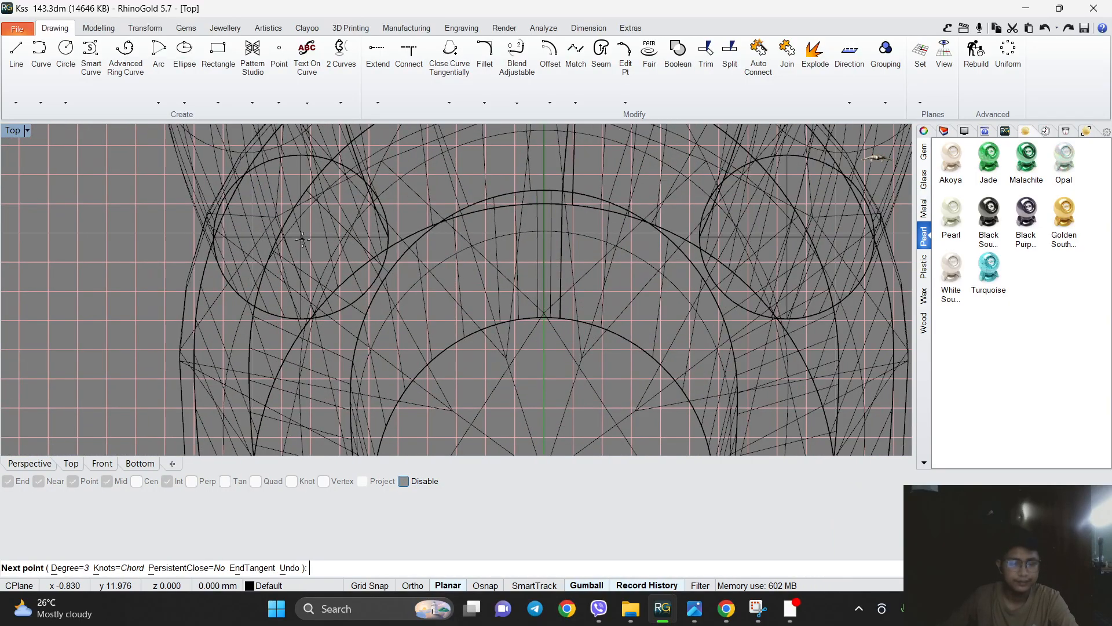
pyautogui.scroll(-10, 302, 239)
pyautogui.scroll(2, 355, 261)
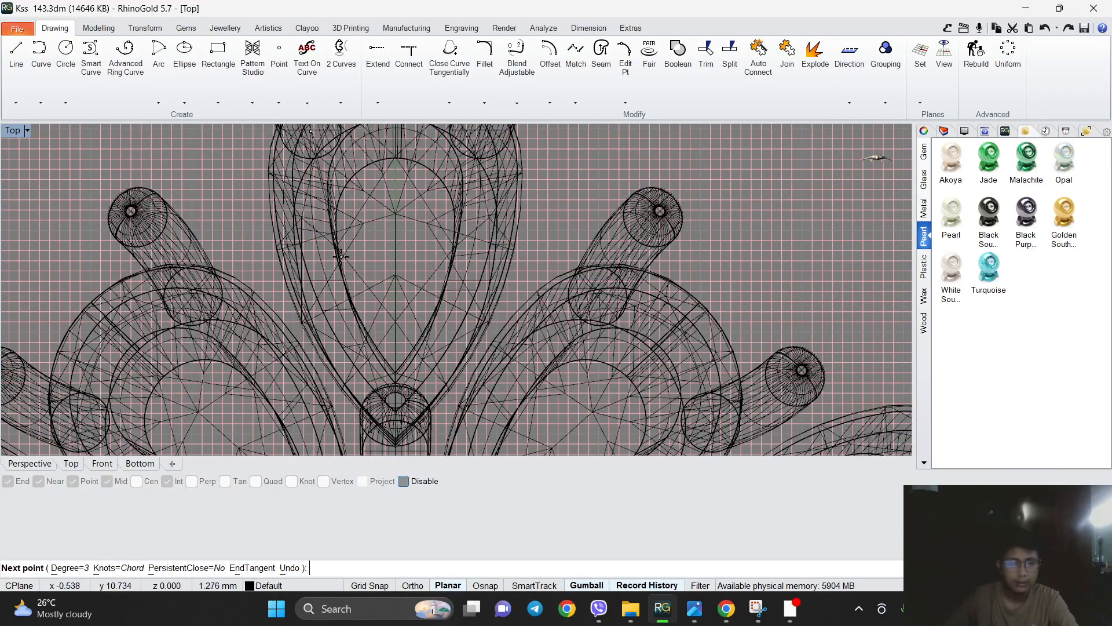
pyautogui.click(367, 230)
pyautogui.moveTo(396, 400); pyautogui.dragTo(400, 317, button='right')
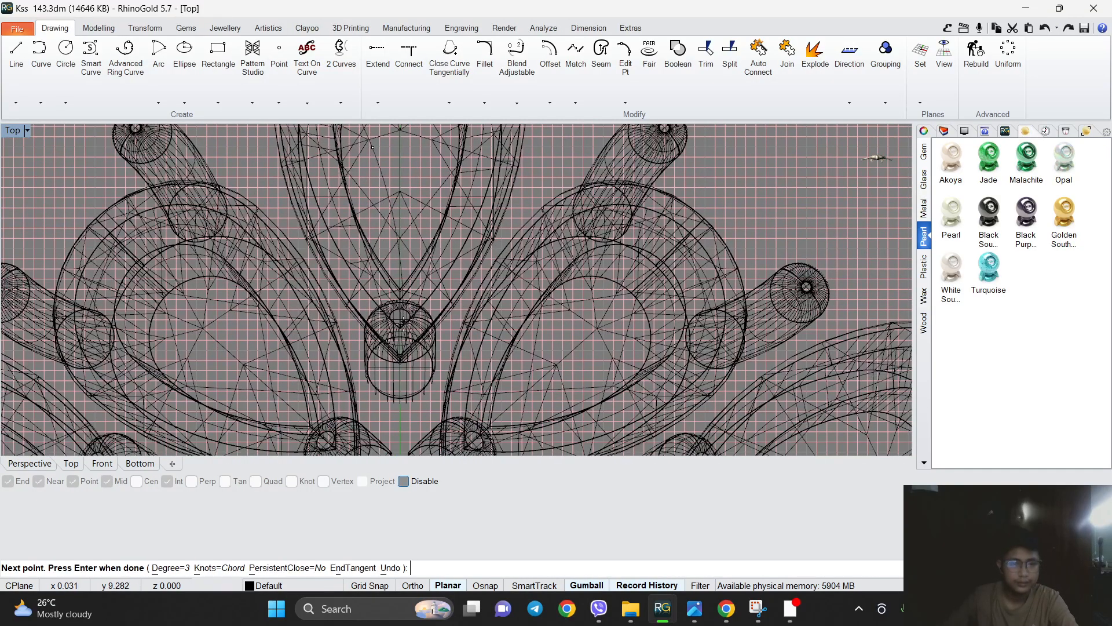
pyautogui.click(400, 336)
pyautogui.scroll(-9, 399, 333)
pyautogui.moveTo(404, 377); pyautogui.dragTo(413, 334, button='right')
pyautogui.scroll(5, 411, 324)
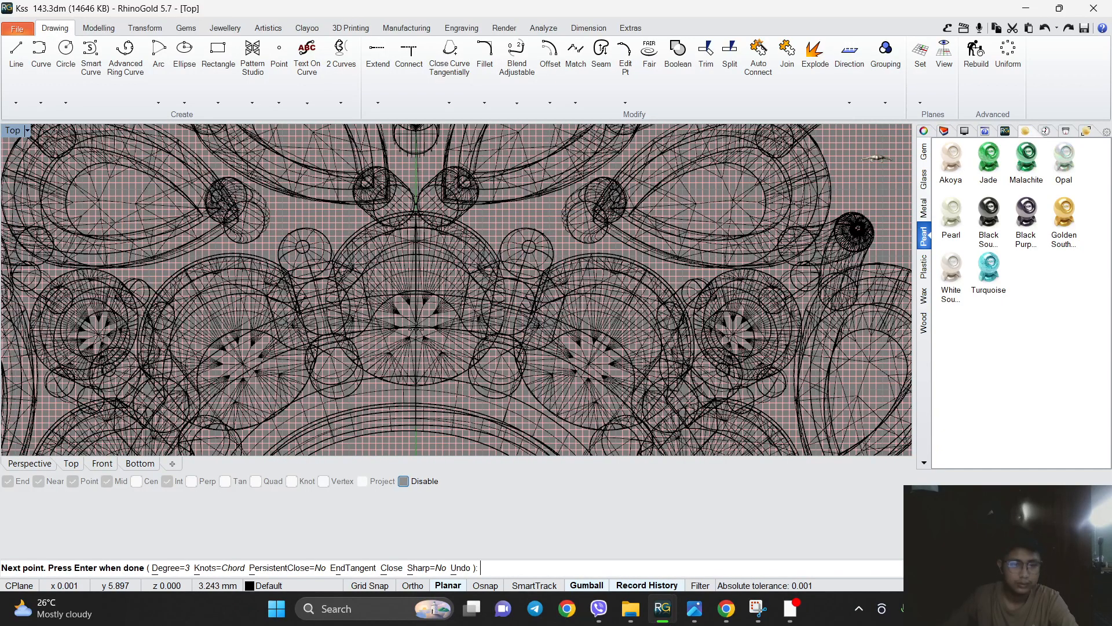
pyautogui.scroll(-8, 416, 329)
pyautogui.scroll(8, 425, 307)
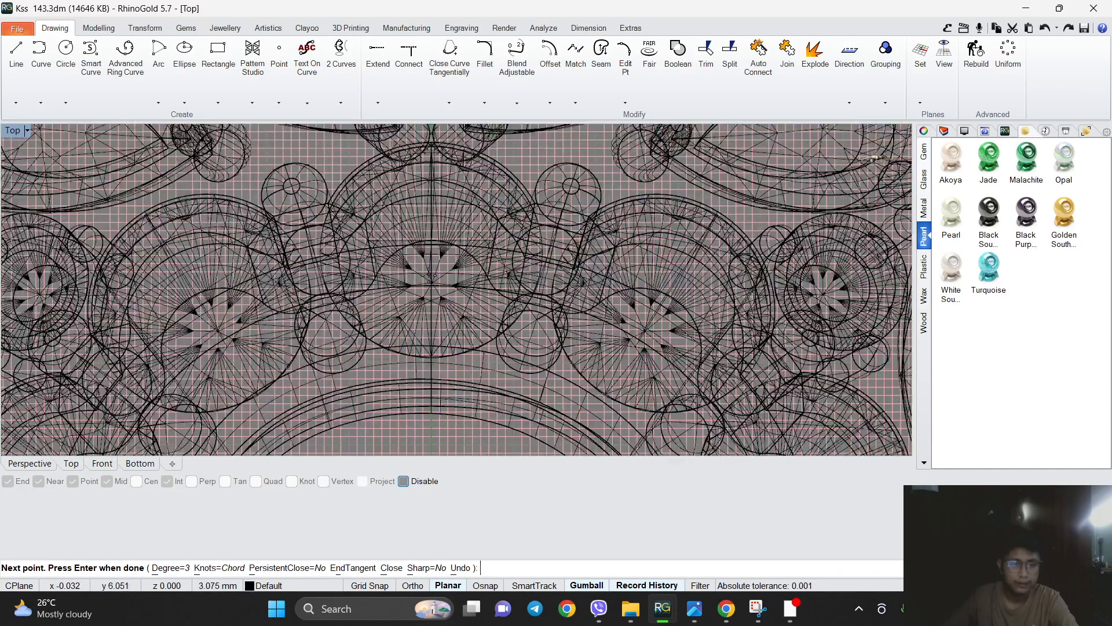
pyautogui.scroll(-15, 430, 287)
pyautogui.rightClick(429, 286)
pyautogui.scroll(16, 422, 208)
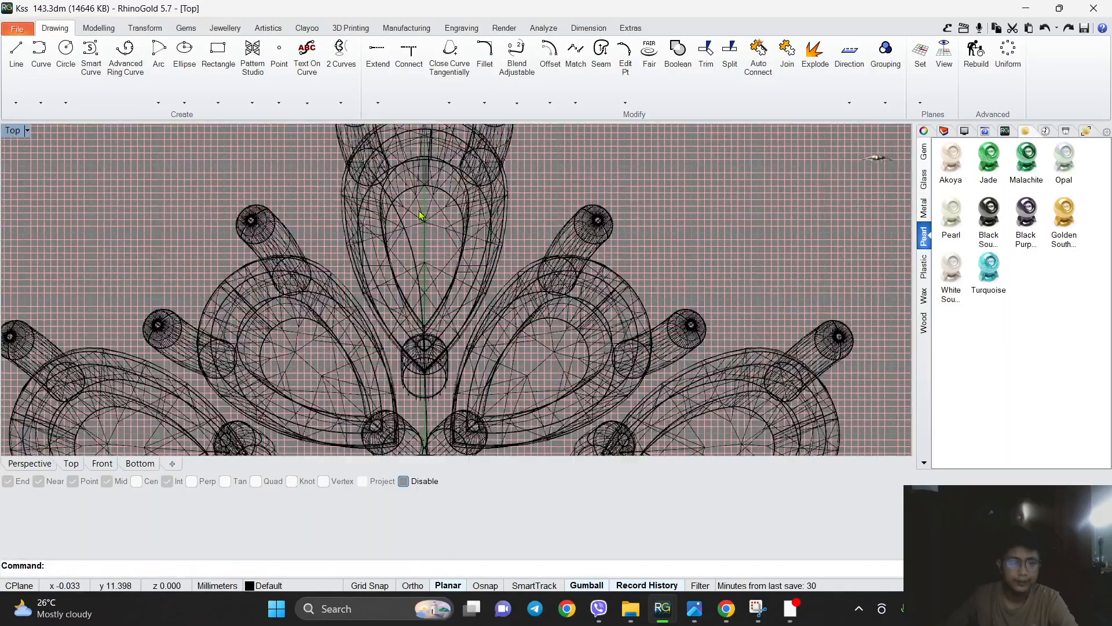
# Adjust the points of the drawn curve inside the topmost pear setting and along its pointed tip.
pyautogui.click(403, 251)
pyautogui.scroll(-6, 403, 255)
pyautogui.moveTo(388, 271); pyautogui.dragTo(403, 285, button='right')
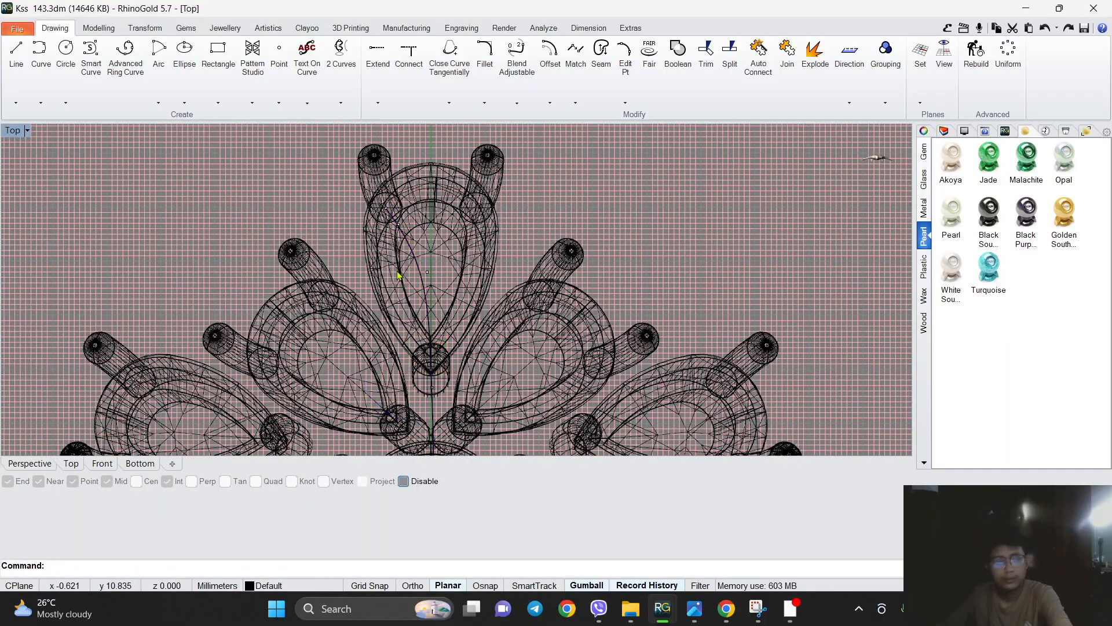
pyautogui.scroll(6, 398, 279)
pyautogui.moveTo(467, 192); pyautogui.dragTo(473, 235)
pyautogui.scroll(-9, 442, 232)
pyautogui.scroll(12, 460, 207)
pyautogui.scroll(-16, 473, 235)
pyautogui.scroll(12, 480, 298)
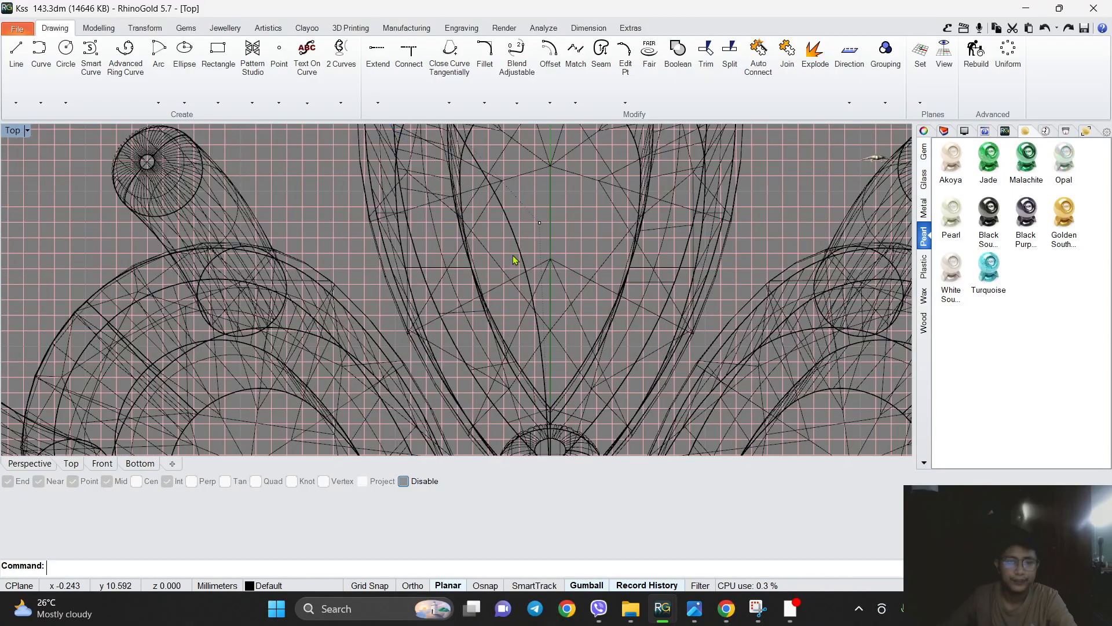
pyautogui.moveTo(569, 204); pyautogui.dragTo(566, 212)
pyautogui.scroll(-9, 566, 213)
pyautogui.scroll(11, 548, 279)
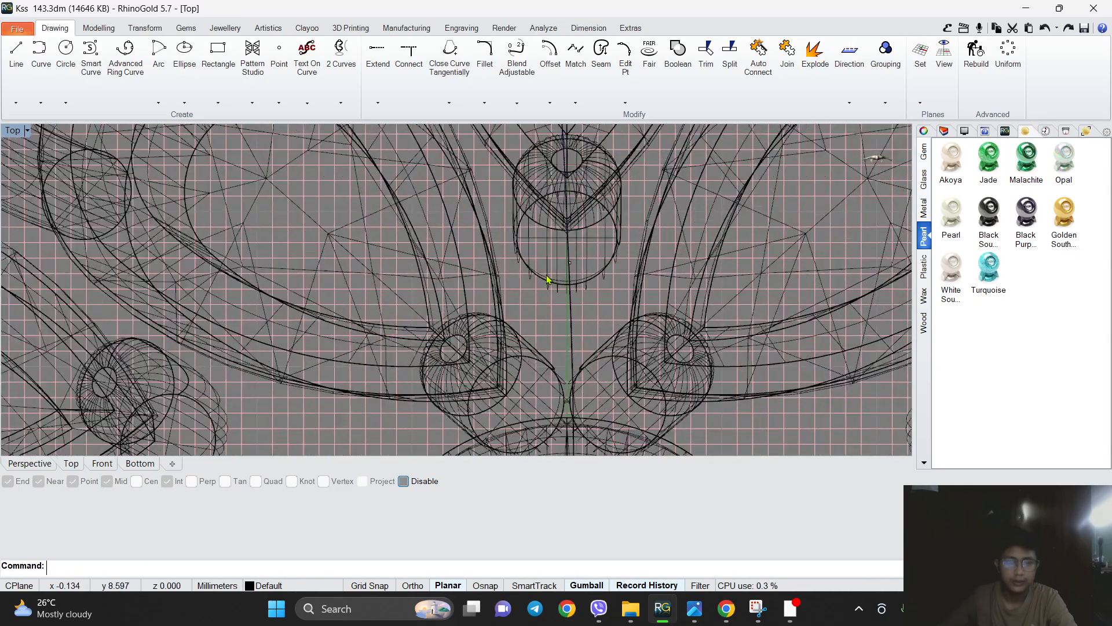
pyautogui.scroll(-10, 582, 238)
# Undo the last curve edit and nudge the curve's lower point about 0.035 mm near the vertical centre line.
pyautogui.moveTo(530, 311); pyautogui.dragTo(606, 386)
pyautogui.scroll(8, 585, 324)
pyautogui.hotkey('ctrl', 'z')
pyautogui.scroll(-5, 606, 386)
pyautogui.scroll(12, 539, 345)
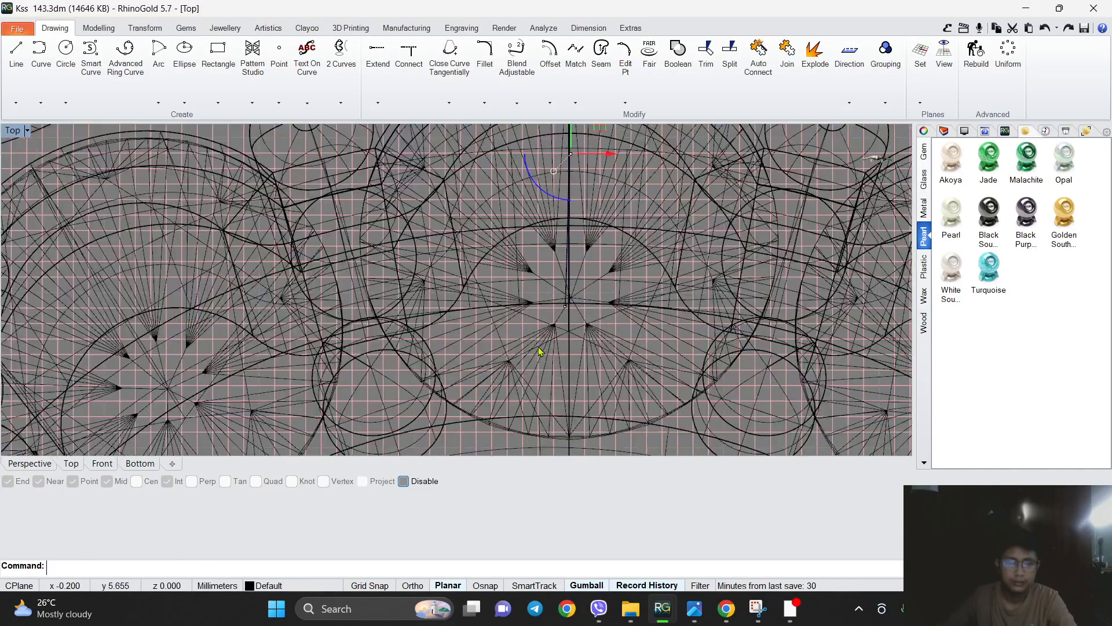
pyautogui.moveTo(612, 238); pyautogui.dragTo(619, 243)
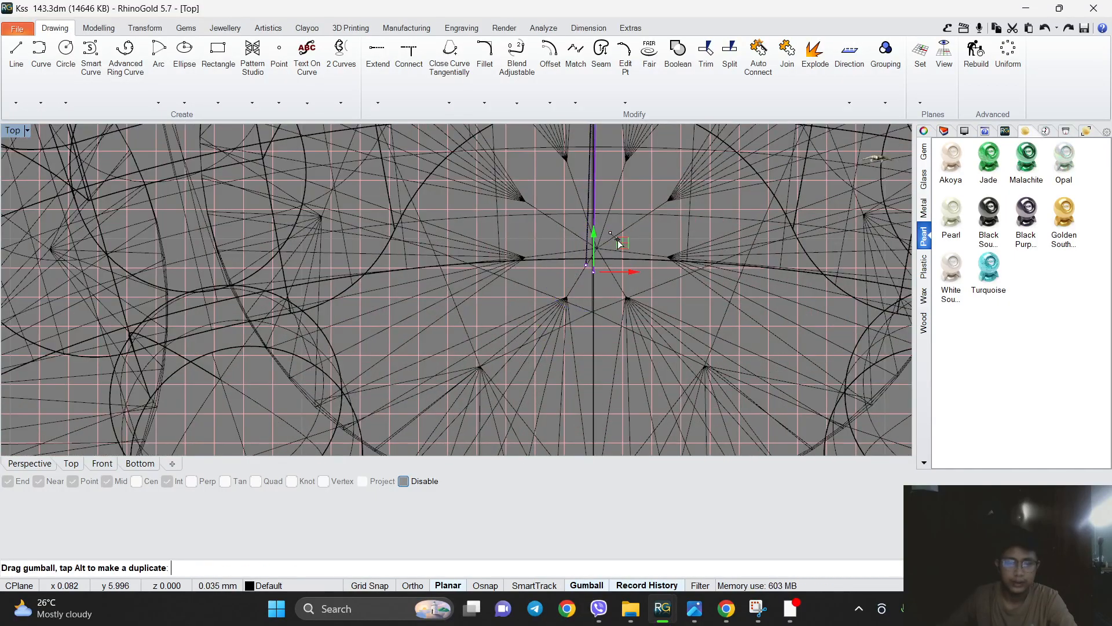
pyautogui.scroll(-5, 541, 255)
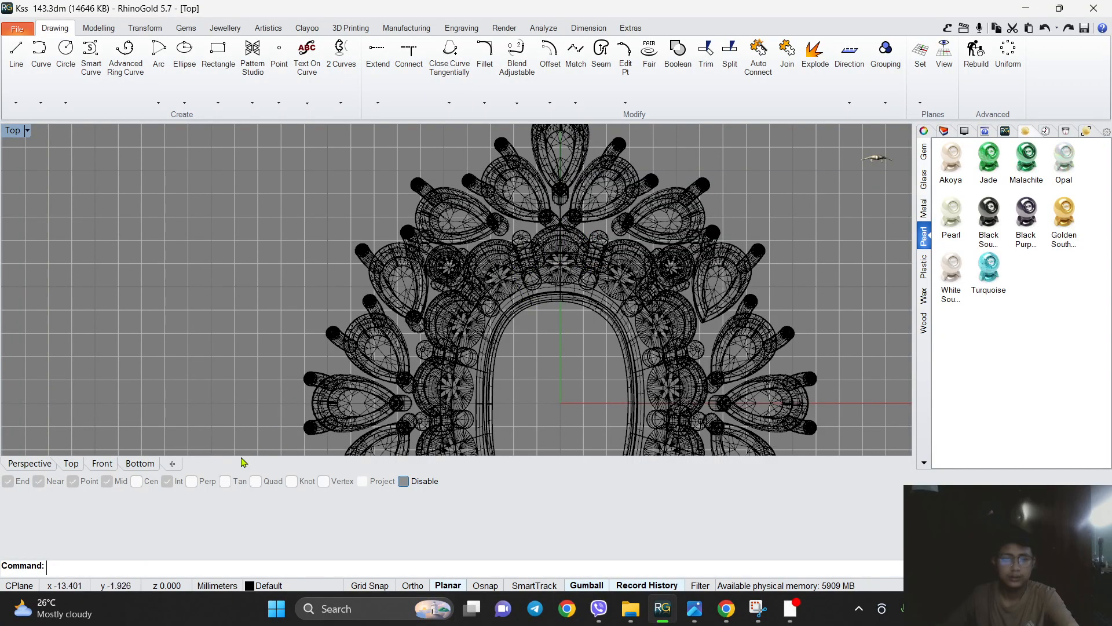
# Move the drawn curve down about 8.2 mm in the Front view, to the level of the base ring.
pyautogui.click(110, 463)
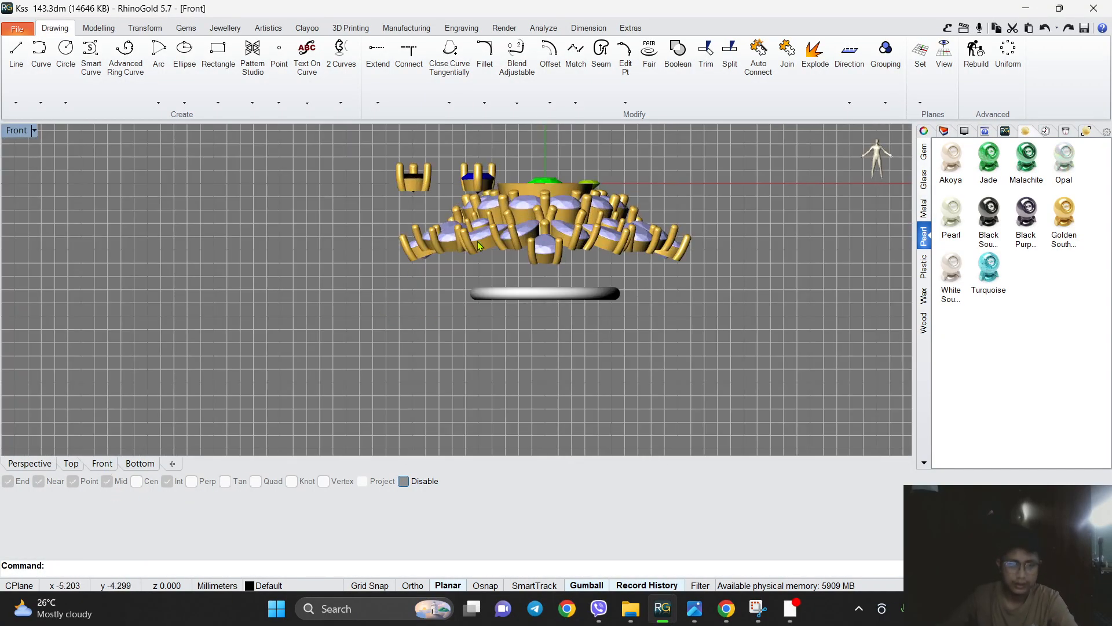
pyautogui.click(141, 464)
pyautogui.scroll(-4, 323, 416)
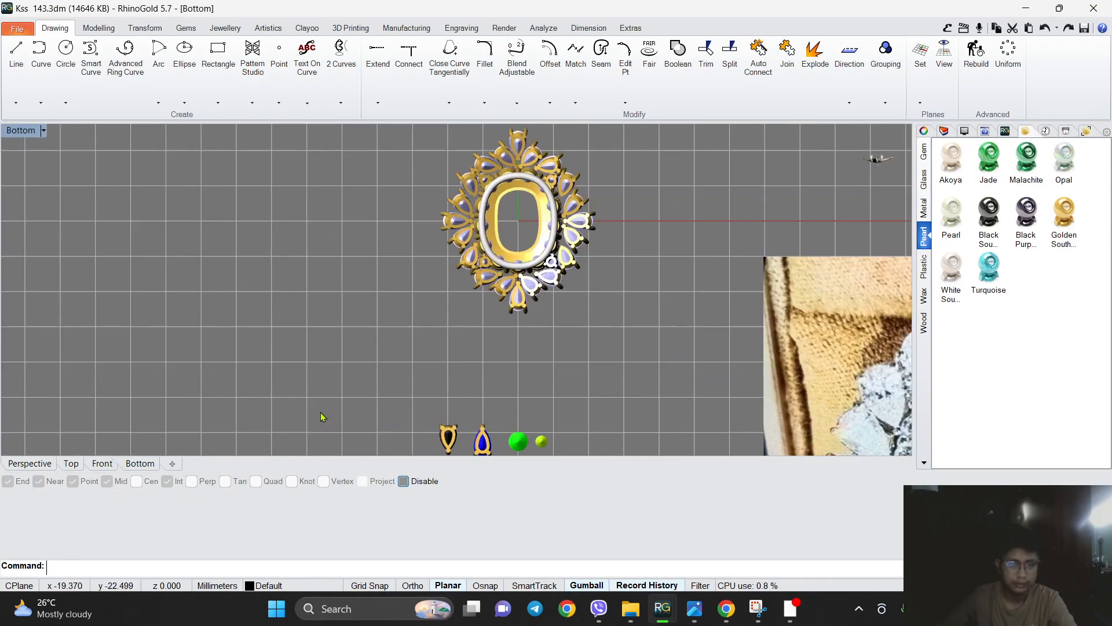
pyautogui.click(103, 463)
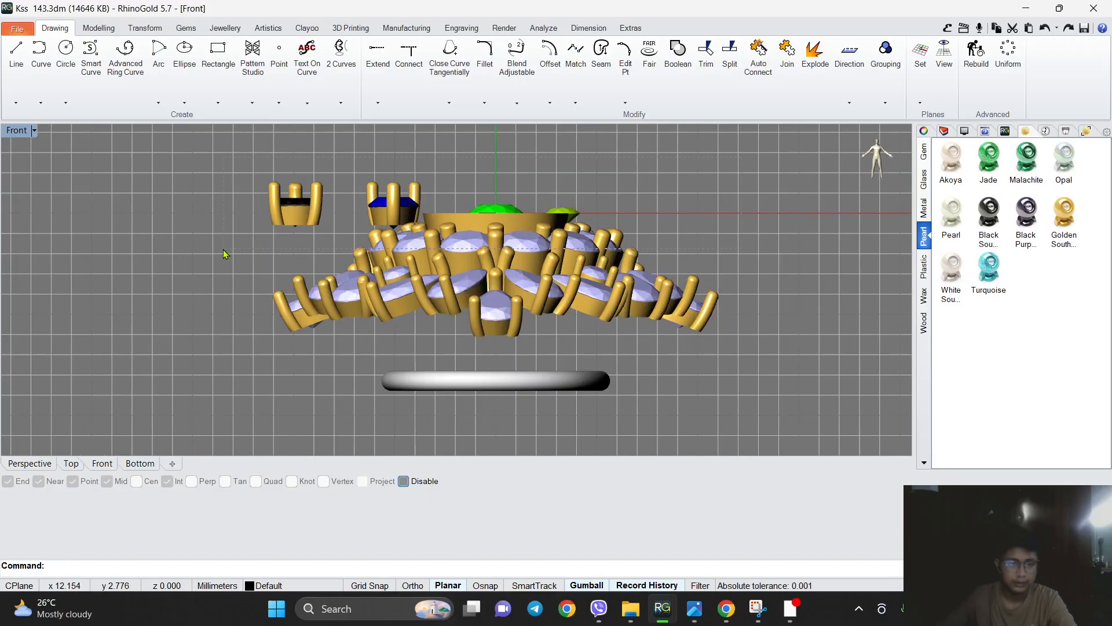
pyautogui.scroll(4, 536, 222)
pyautogui.press('Escape')
pyautogui.scroll(-6, 599, 201)
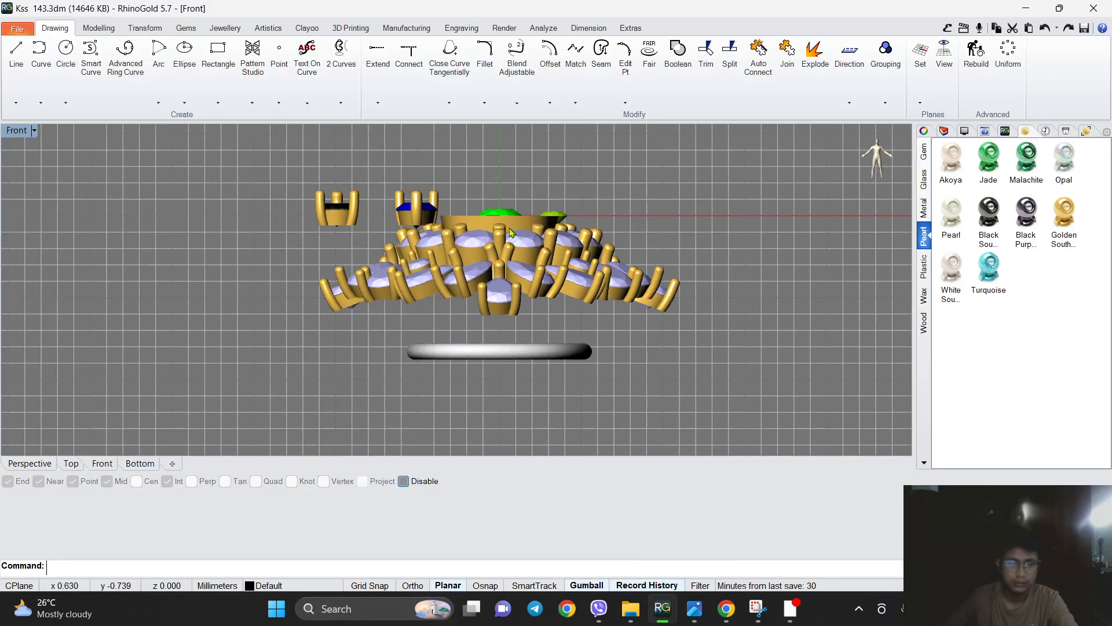
pyautogui.scroll(5, 489, 216)
pyautogui.click(488, 219)
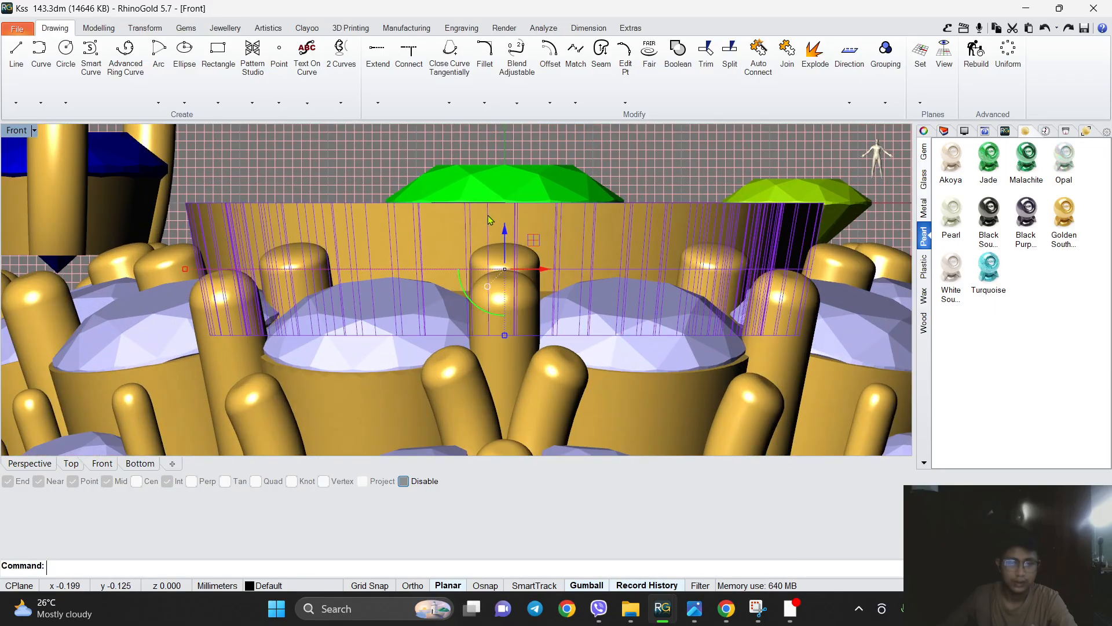
pyautogui.scroll(-1, 457, 220)
pyautogui.moveTo(508, 278); pyautogui.dragTo(493, 297)
pyautogui.scroll(-4, 498, 298)
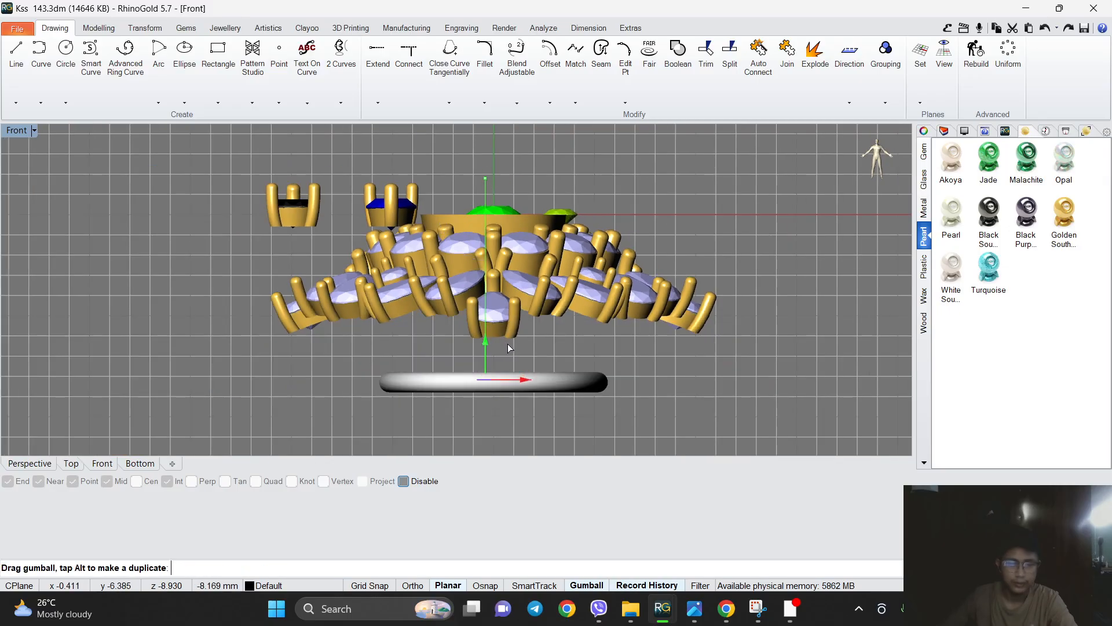
pyautogui.moveTo(508, 344); pyautogui.dragTo(508, 345)
# Clear the centre bezel, upper round stones and spare settings from the Front view, and hide the remaining inner round settings.
pyautogui.moveTo(455, 181); pyautogui.dragTo(468, 234, button='right')
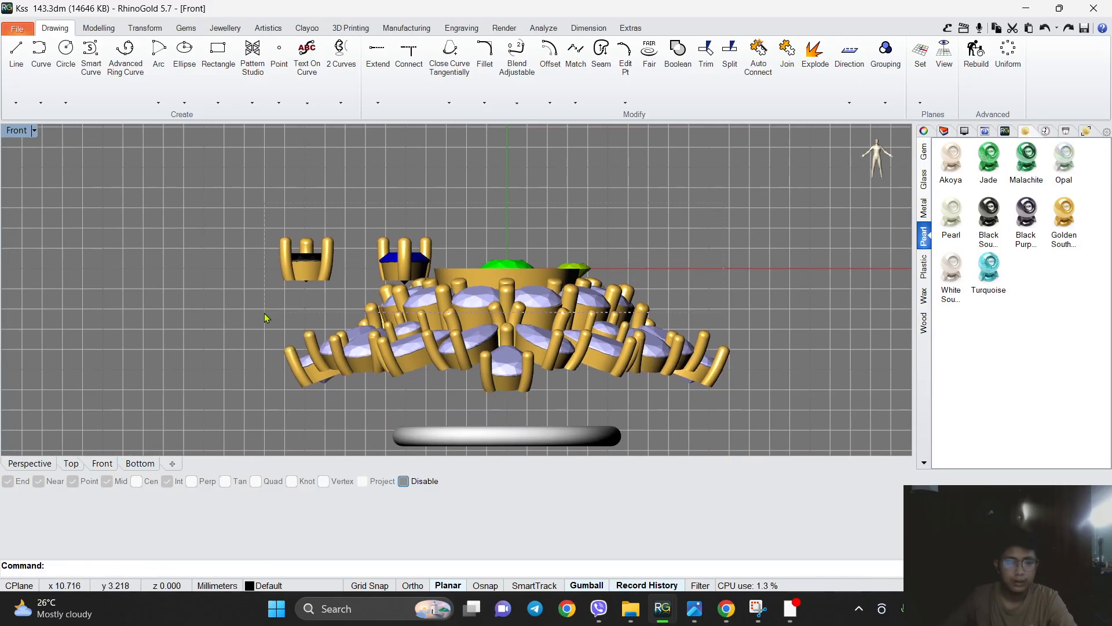
pyautogui.moveTo(268, 301); pyautogui.dragTo(638, 232)
pyautogui.press('Delete')
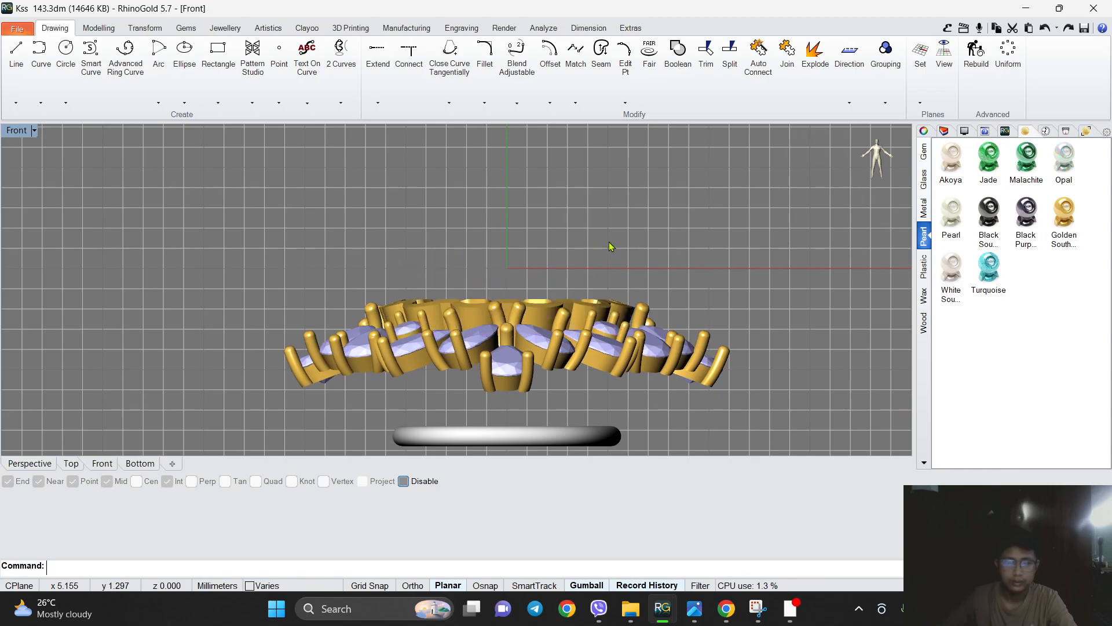
pyautogui.click(481, 316)
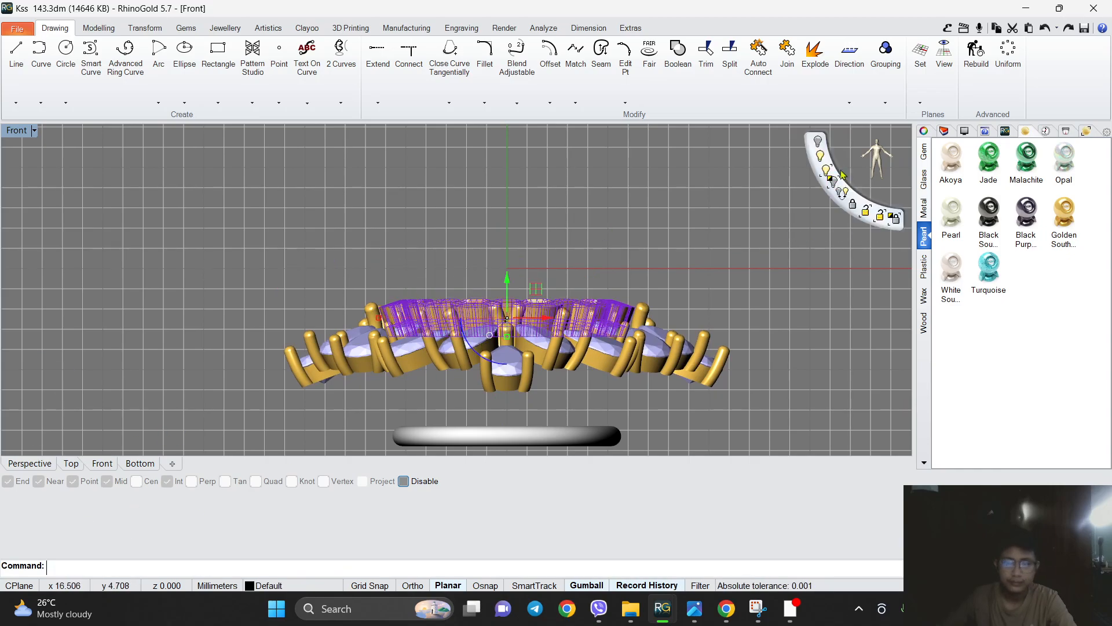
pyautogui.click(826, 151)
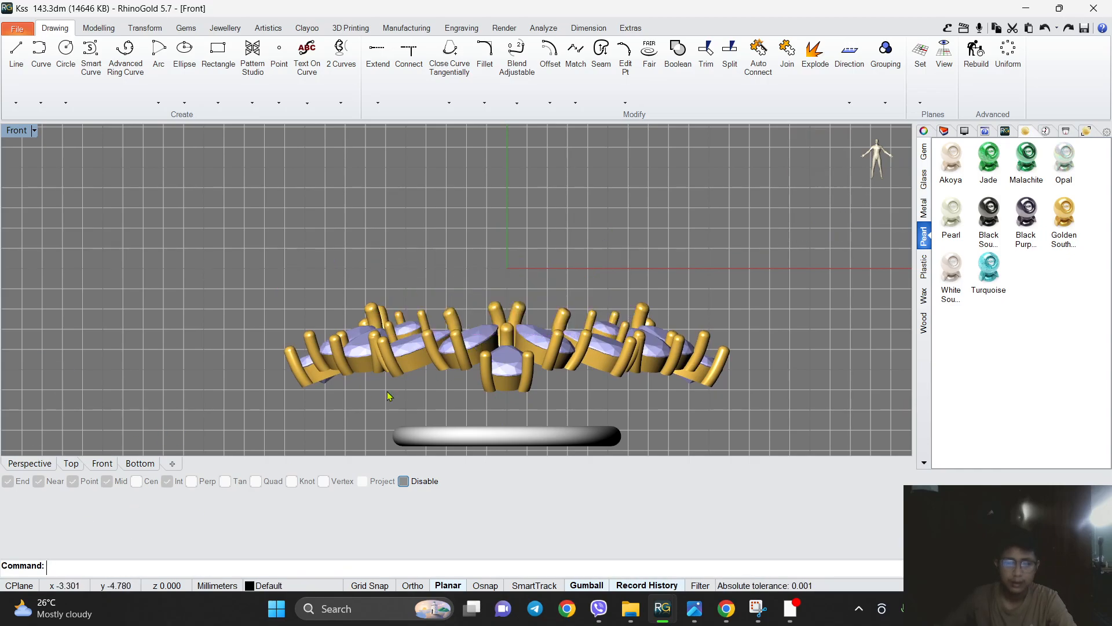
# Adjust the curve between the topmost setting's inner prong and the base ring in the Top view.
pyautogui.click(70, 463)
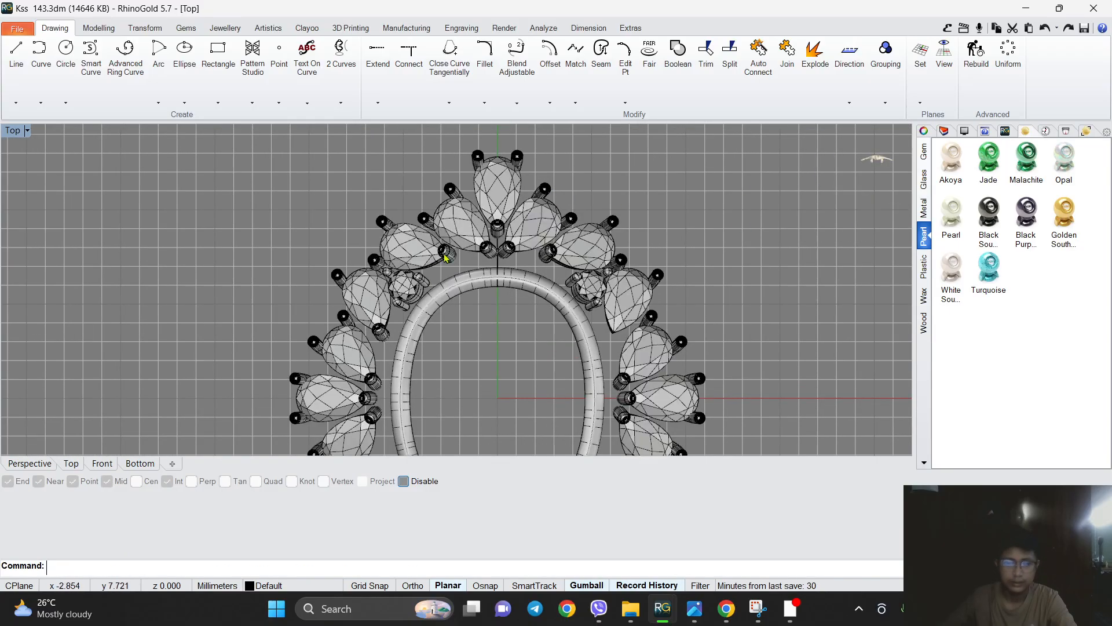
pyautogui.scroll(6, 495, 323)
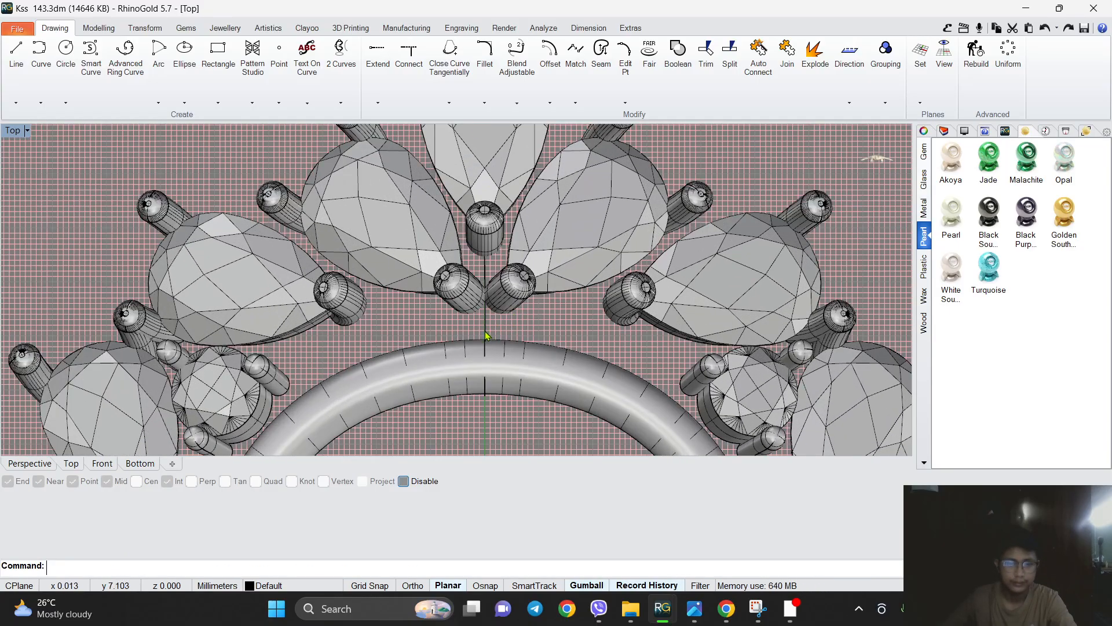
pyautogui.click(485, 333)
pyautogui.moveTo(494, 308); pyautogui.dragTo(515, 290, button='right')
pyautogui.click(456, 309)
pyautogui.moveTo(455, 309); pyautogui.dragTo(519, 229)
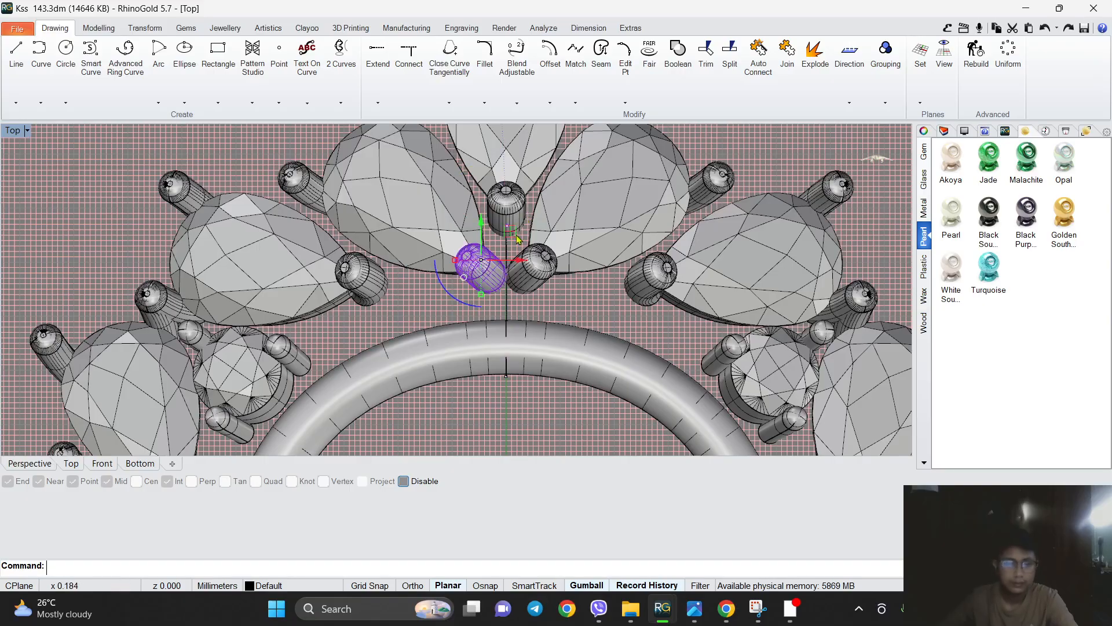
pyautogui.scroll(4, 494, 264)
pyautogui.click(510, 252)
pyautogui.moveTo(496, 213); pyautogui.dragTo(494, 255, button='right')
pyautogui.moveTo(531, 210); pyautogui.dragTo(531, 209)
pyautogui.scroll(-2, 490, 394)
pyautogui.moveTo(479, 434); pyautogui.dragTo(502, 340, button='right')
pyautogui.moveTo(547, 381); pyautogui.dragTo(529, 336)
pyautogui.scroll(4, 531, 373)
pyautogui.scroll(-6, 524, 337)
pyautogui.moveTo(508, 292); pyautogui.dragTo(502, 329, button='right')
pyautogui.scroll(-6, 502, 334)
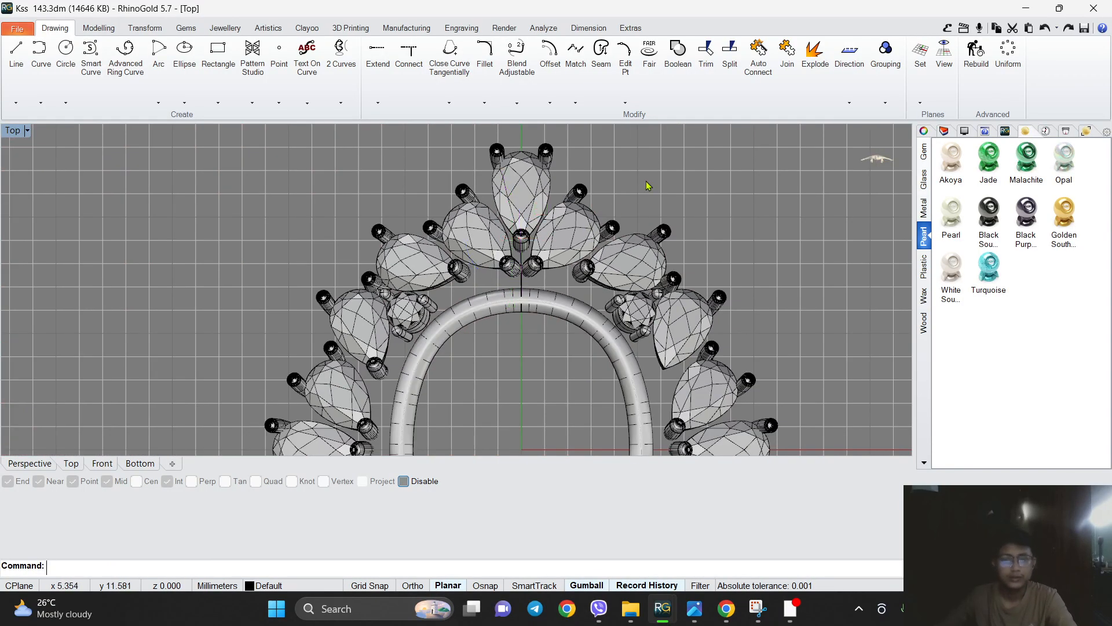
# Hide all remaining pear and round gems so only their settings, the base ring and the curve are shown.
pyautogui.scroll(1, 647, 185)
pyautogui.middleClick(648, 185)
pyautogui.click(536, 201)
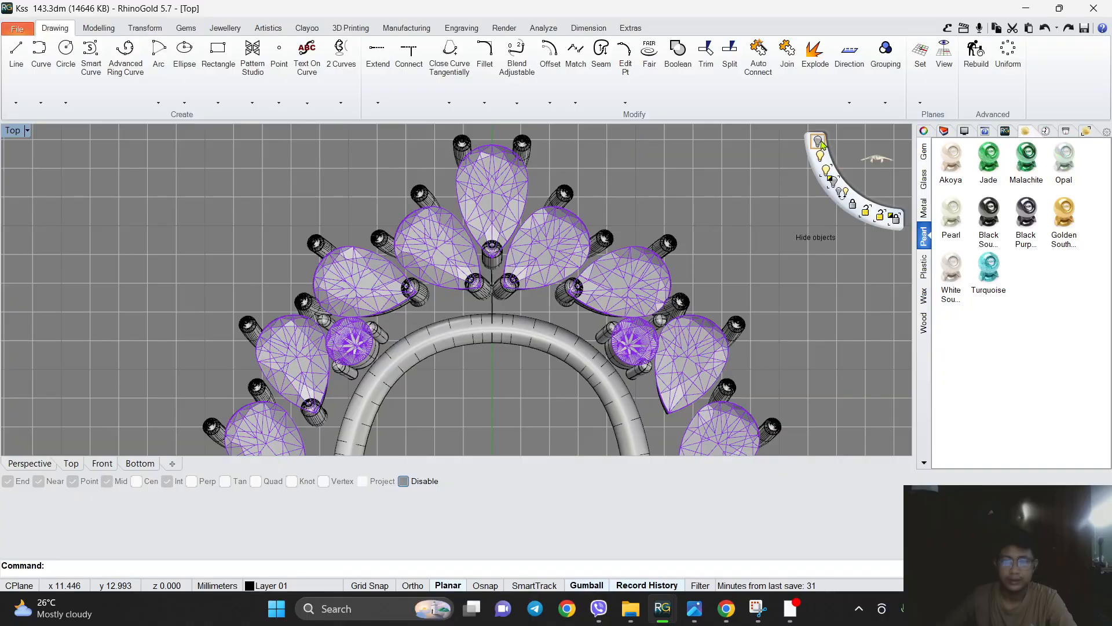
pyautogui.click(821, 143)
pyautogui.scroll(-1, 382, 246)
pyautogui.scroll(4, 452, 246)
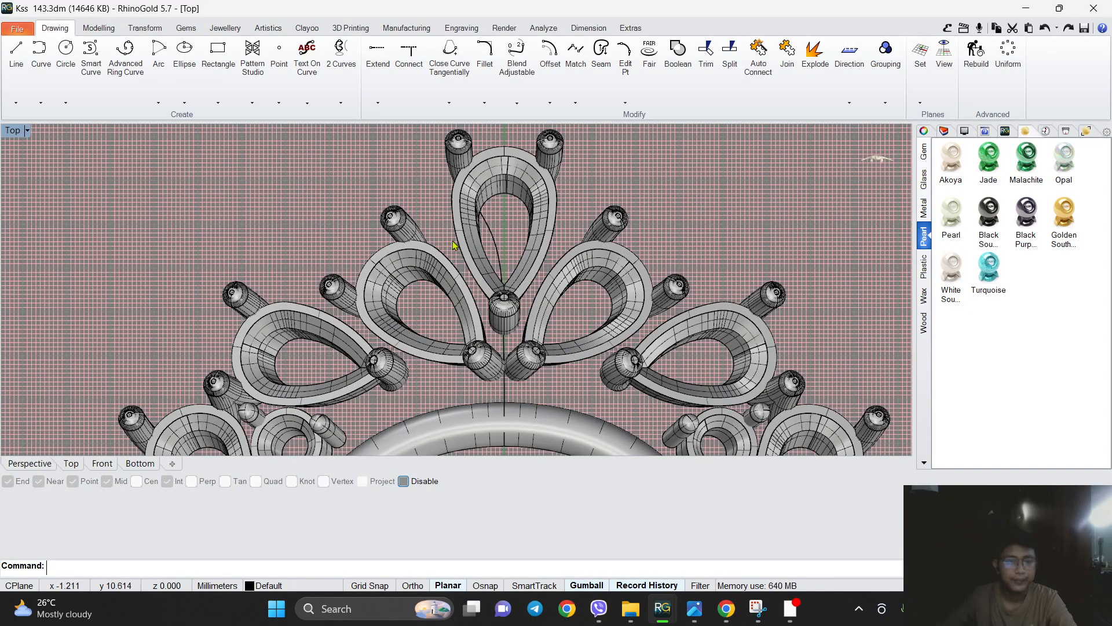
pyautogui.scroll(-3, 501, 228)
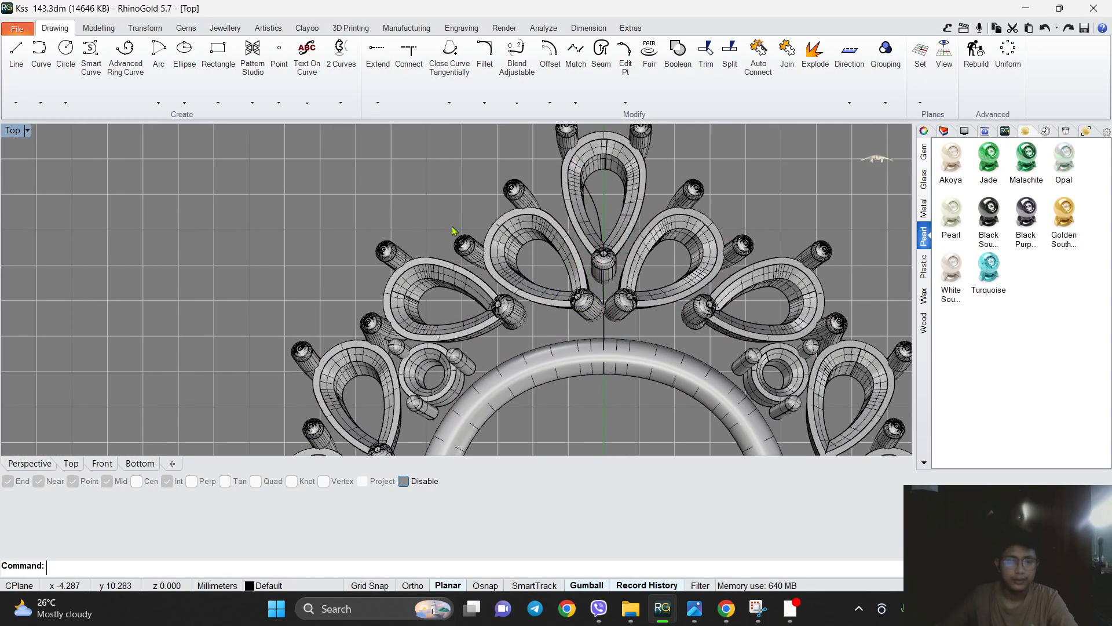
# Start a new degree 3 interpolated curve with chord knots in the Top view.
pyautogui.moveTo(553, 261); pyautogui.dragTo(616, 208, button='right')
pyautogui.click(96, 29)
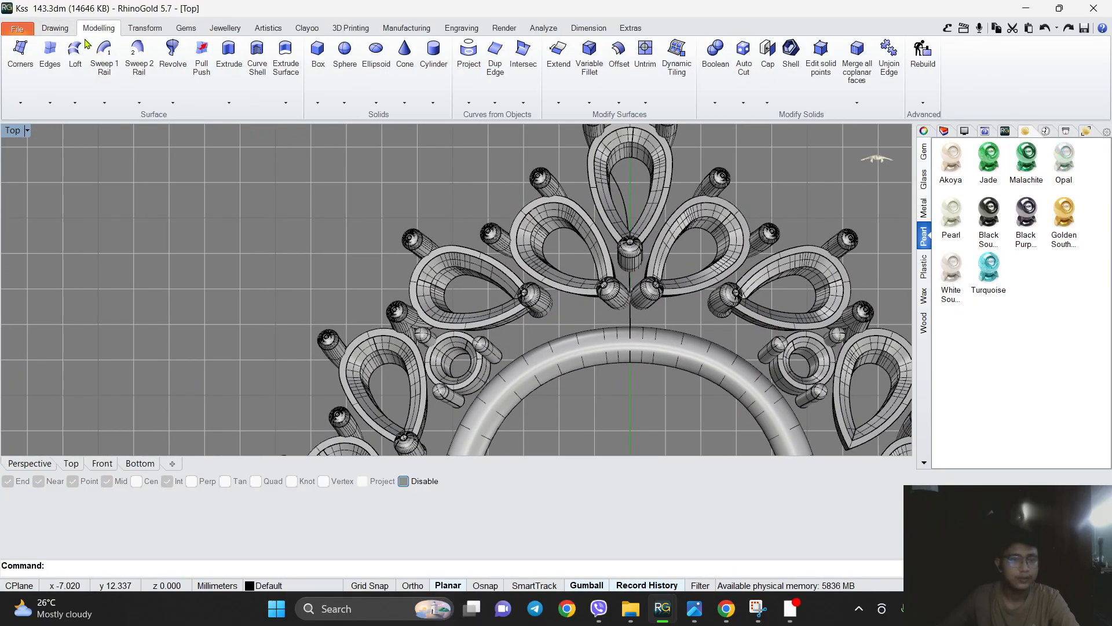
pyautogui.click(55, 27)
pyautogui.click(41, 49)
pyautogui.scroll(2, 500, 191)
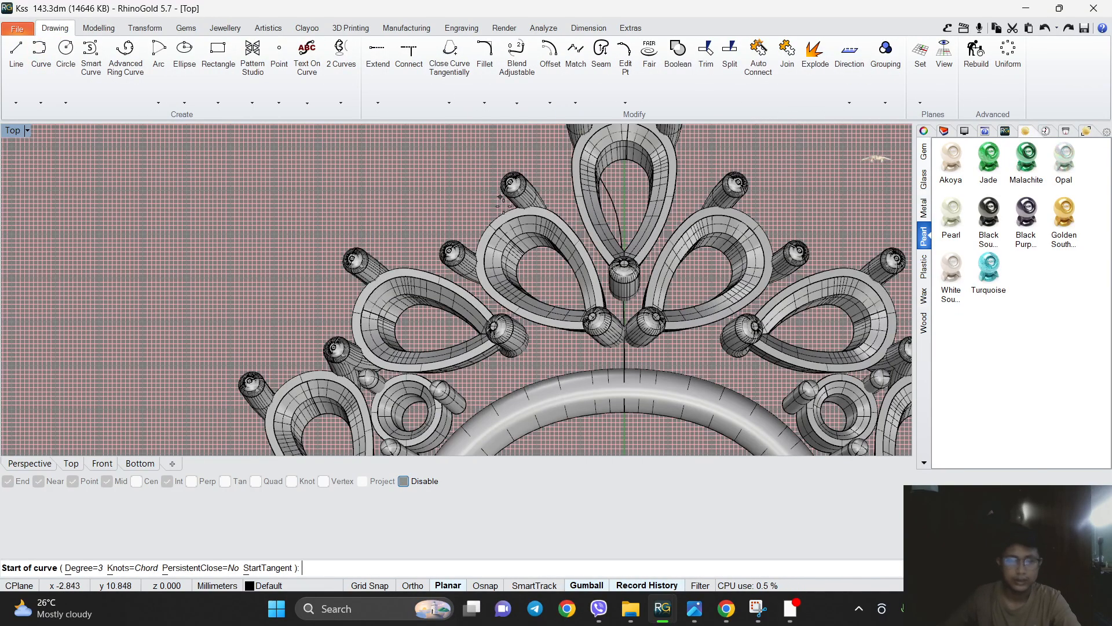
# Examine the pear and round settings with their prongs around the base ring in the Top view.
pyautogui.scroll(-3, 529, 249)
pyautogui.scroll(3, 582, 347)
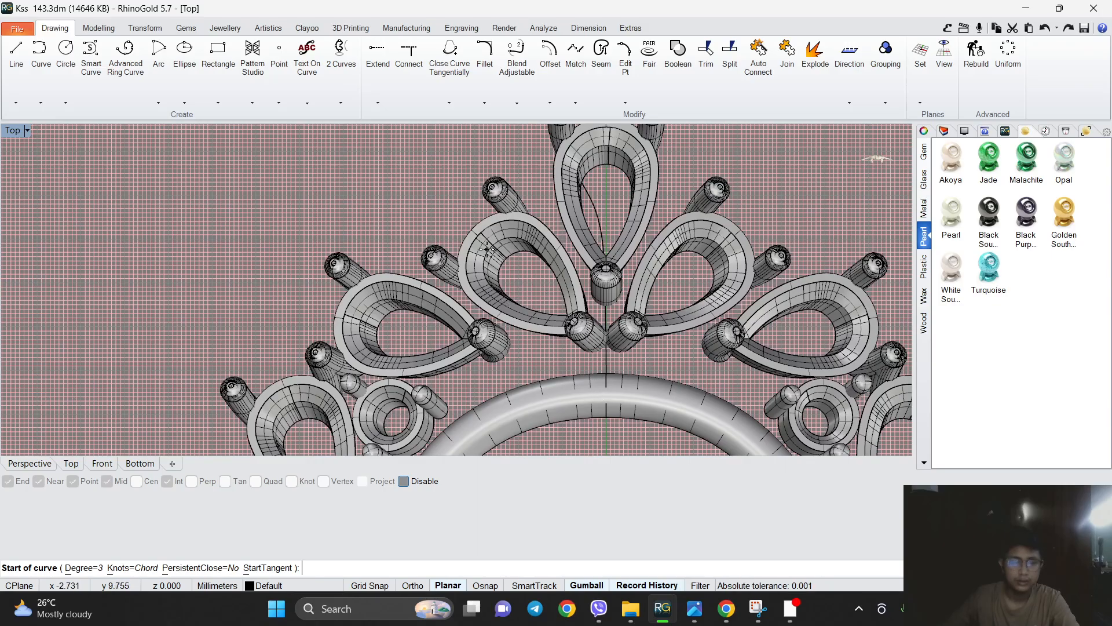
pyautogui.scroll(-2, 487, 249)
pyautogui.scroll(3, 421, 321)
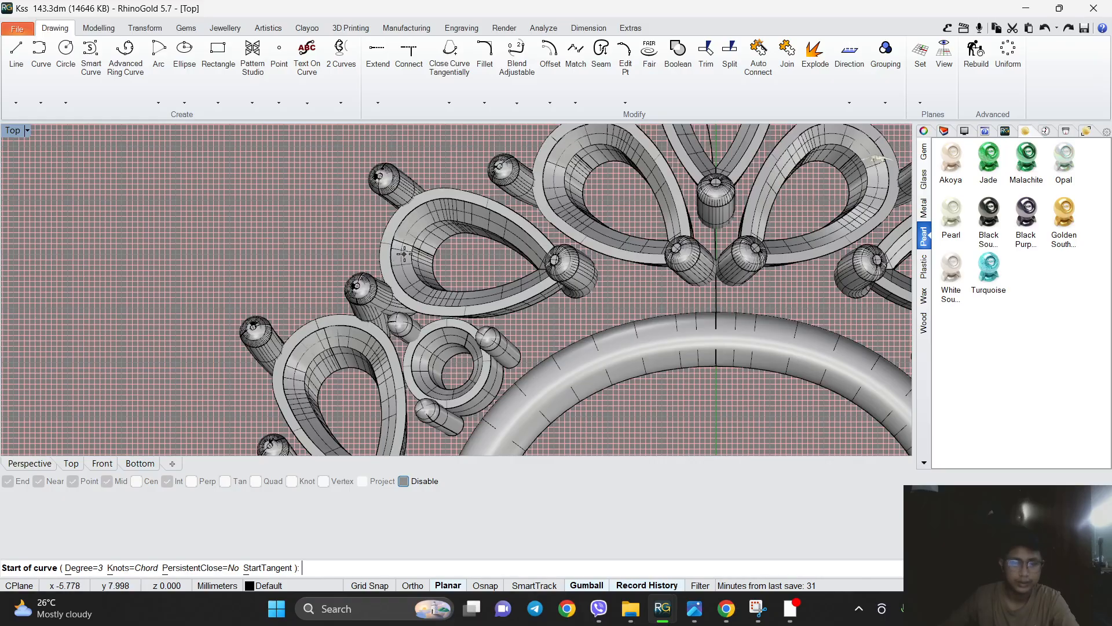
pyautogui.scroll(-2, 391, 253)
pyautogui.scroll(-2, 411, 217)
pyautogui.scroll(2, 416, 213)
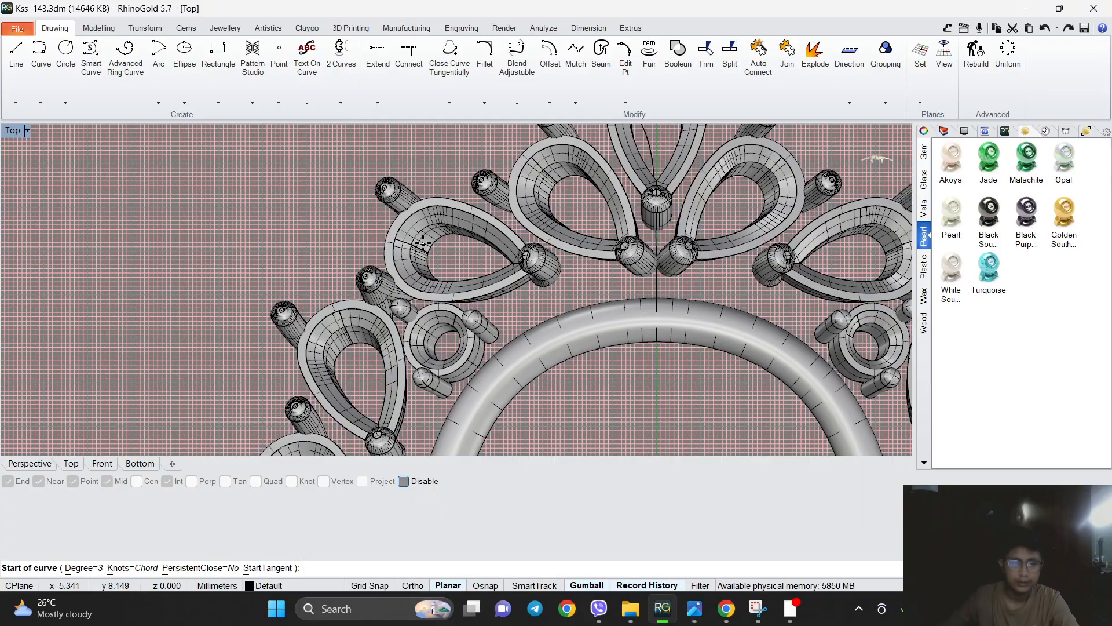
pyautogui.moveTo(496, 358); pyautogui.dragTo(554, 346, button='right')
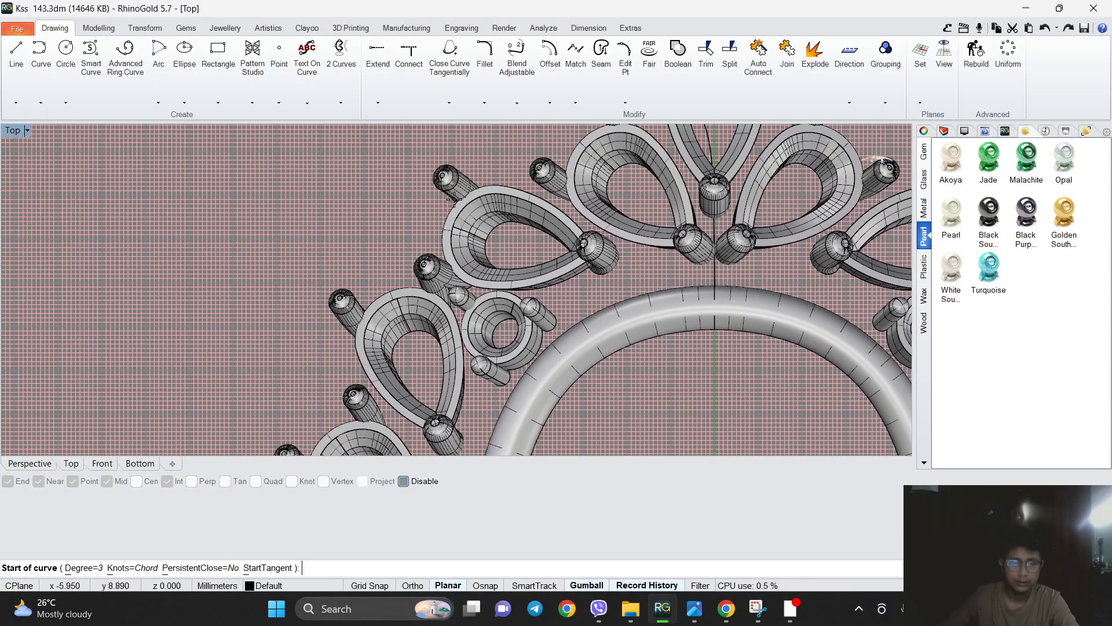
pyautogui.scroll(-2, 455, 284)
pyautogui.scroll(3, 459, 278)
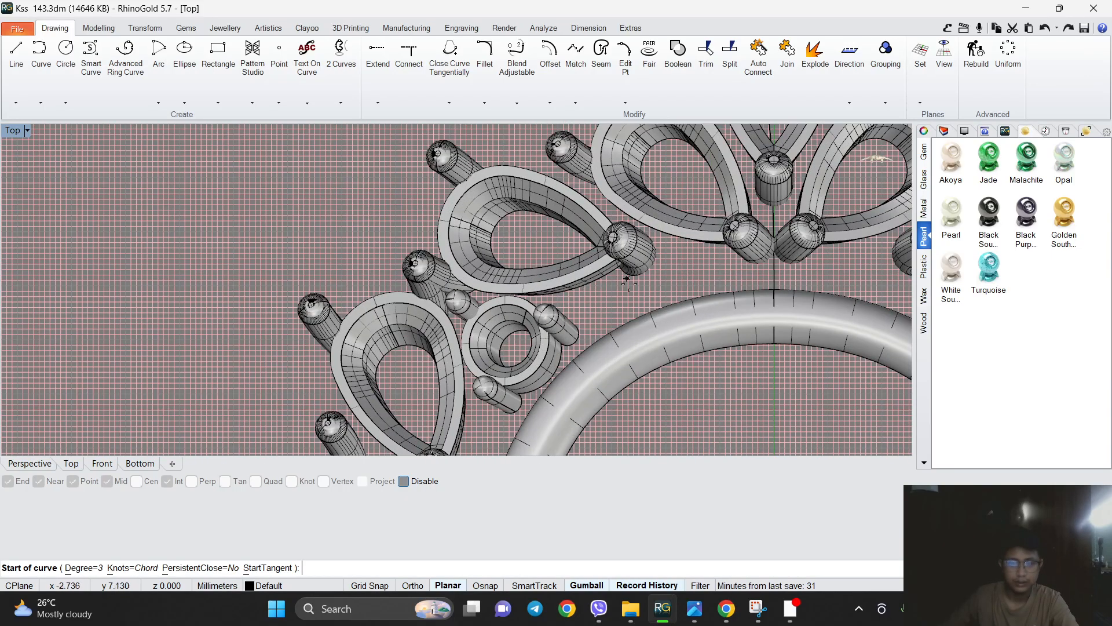
pyautogui.scroll(-2, 627, 280)
pyautogui.scroll(2, 549, 235)
pyautogui.scroll(-2, 530, 217)
pyautogui.scroll(2, 523, 214)
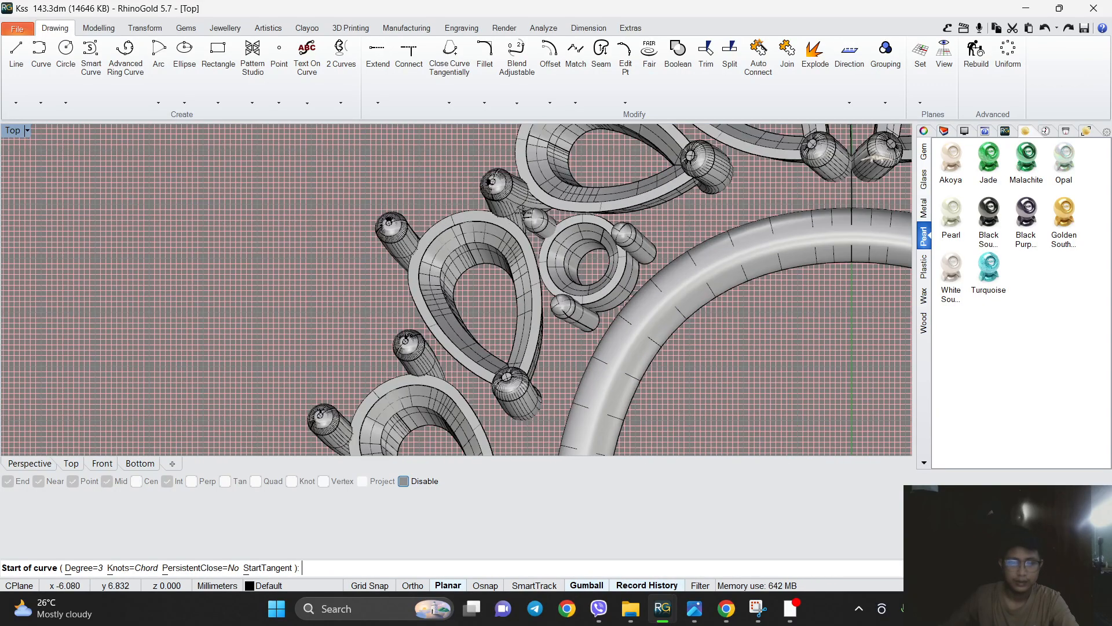
pyautogui.scroll(-3, 524, 214)
pyautogui.scroll(4, 457, 268)
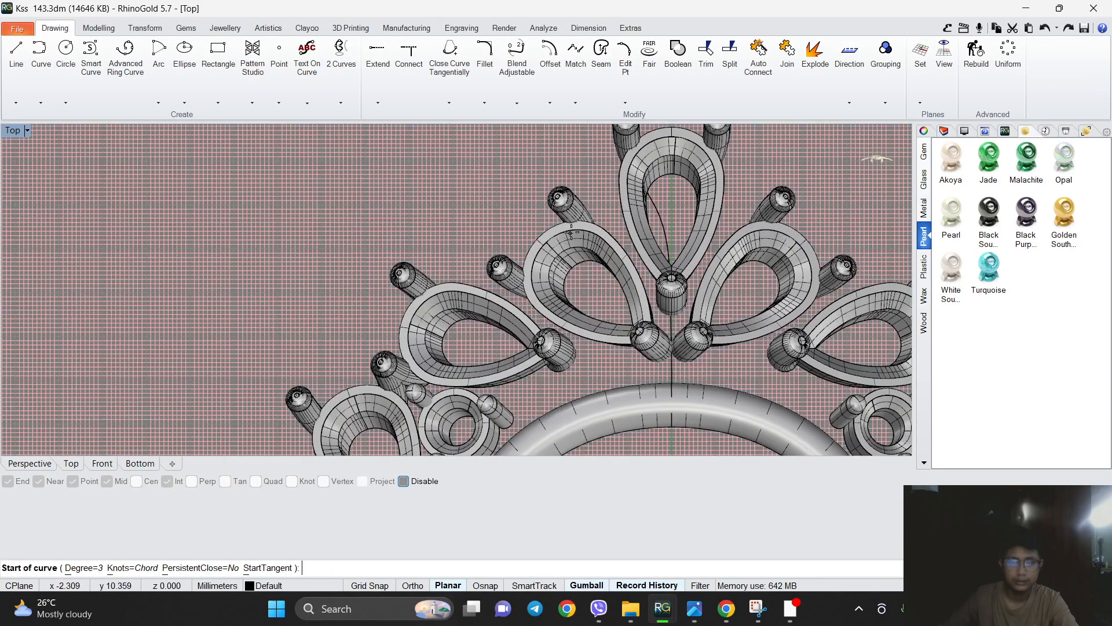
pyautogui.scroll(3, 458, 268)
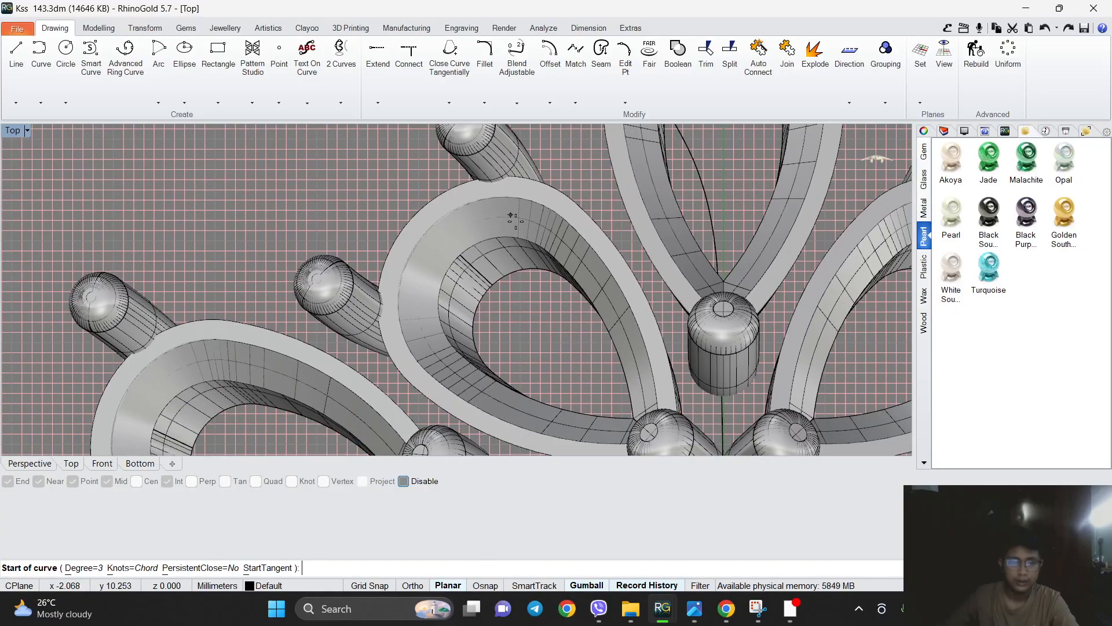
pyautogui.scroll(-3, 519, 226)
pyautogui.scroll(1, 443, 247)
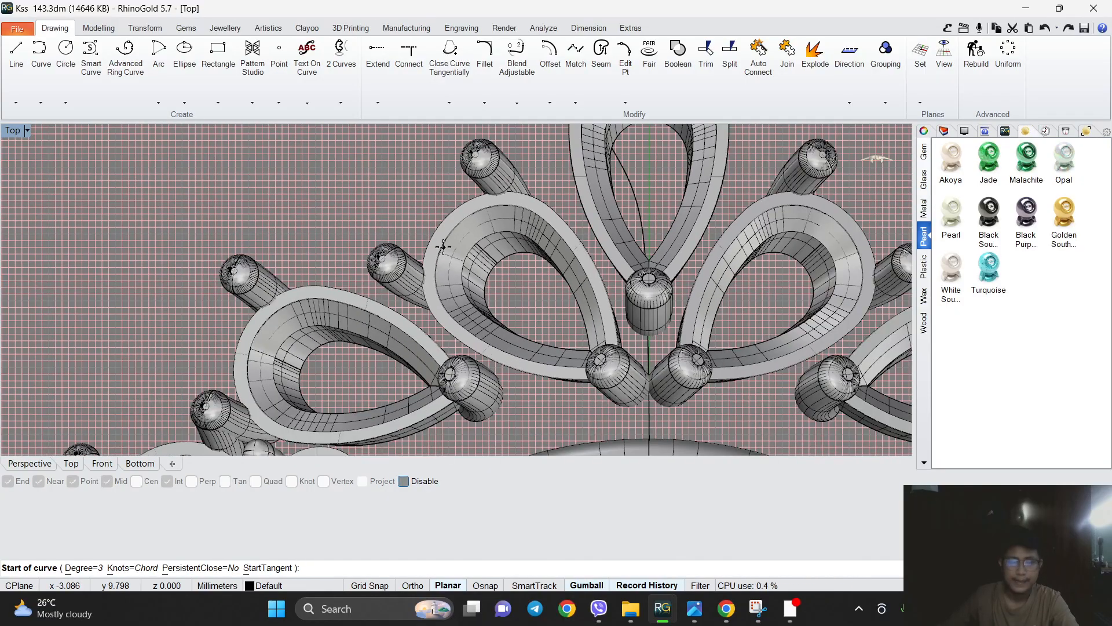
pyautogui.scroll(5, 443, 247)
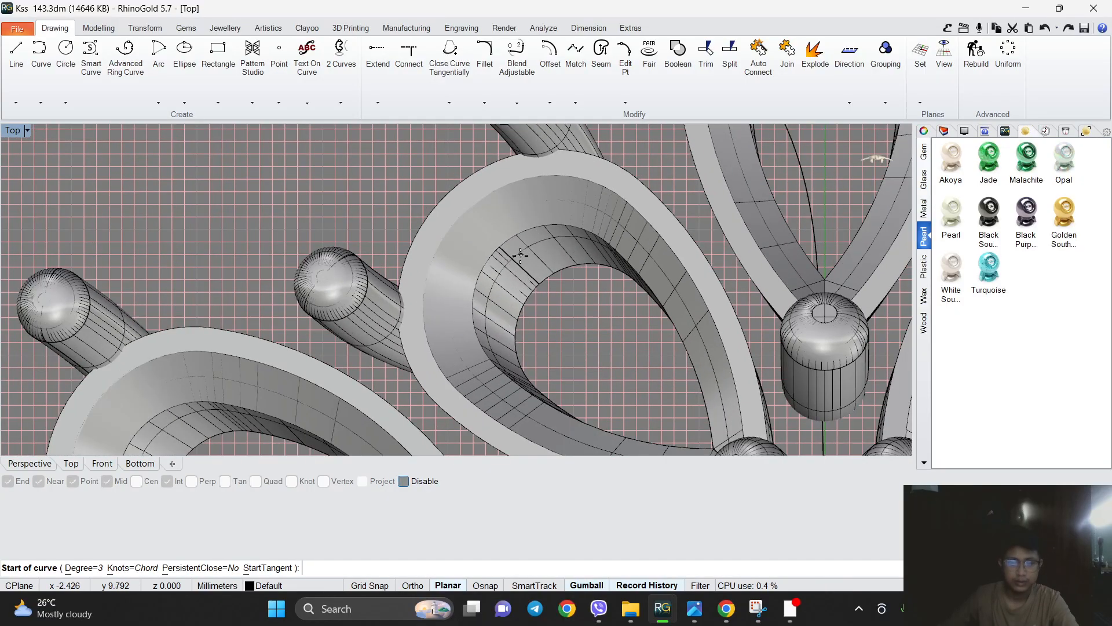
# Draw the curve in wireframe from the base of the upper-left pear setting's outer prong, through its opening, to the base ring.
pyautogui.scroll(-4, 521, 253)
pyautogui.moveTo(541, 248); pyautogui.dragTo(413, 279, button='right')
pyautogui.moveTo(837, 167)
pyautogui.click(819, 140)
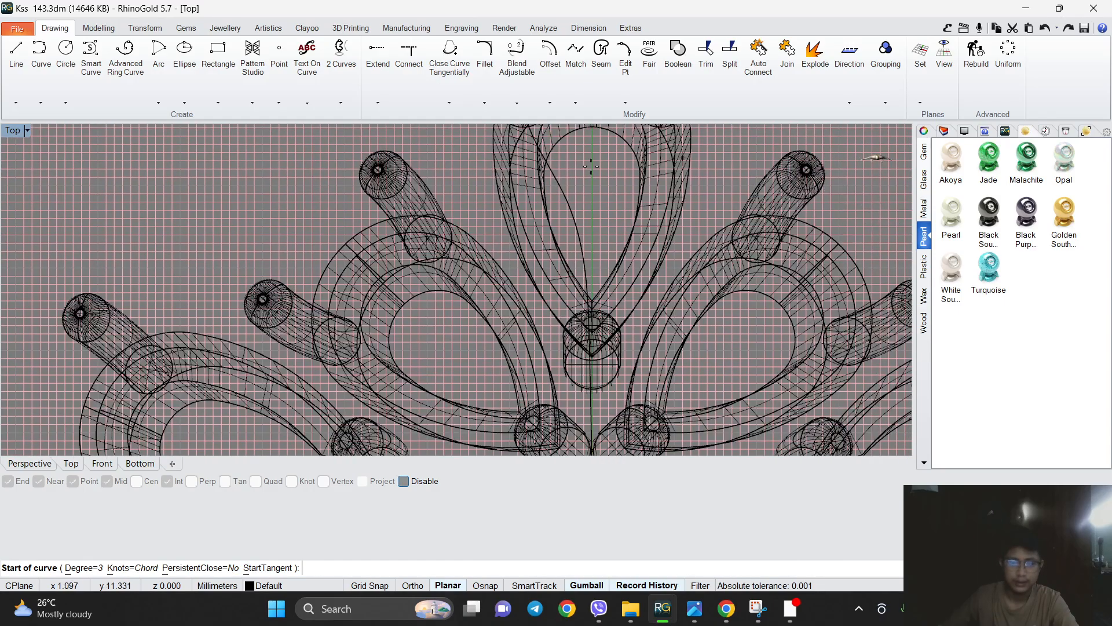
pyautogui.scroll(5, 438, 243)
pyautogui.click(430, 235)
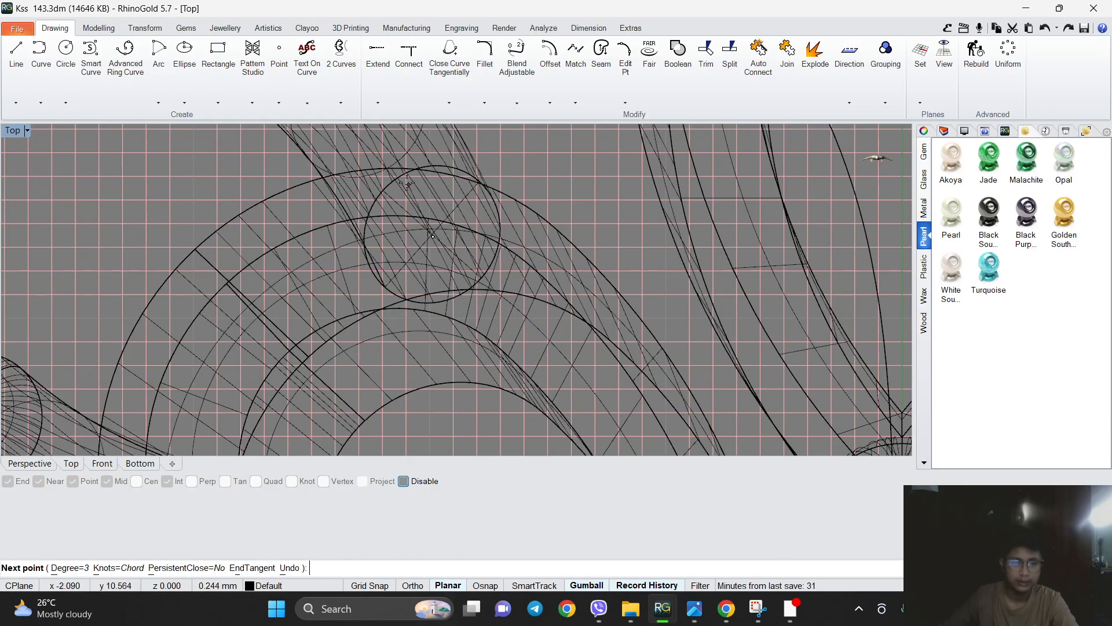
pyautogui.scroll(-4, 439, 223)
pyautogui.click(460, 201)
pyautogui.moveTo(568, 356); pyautogui.dragTo(478, 223, button='right')
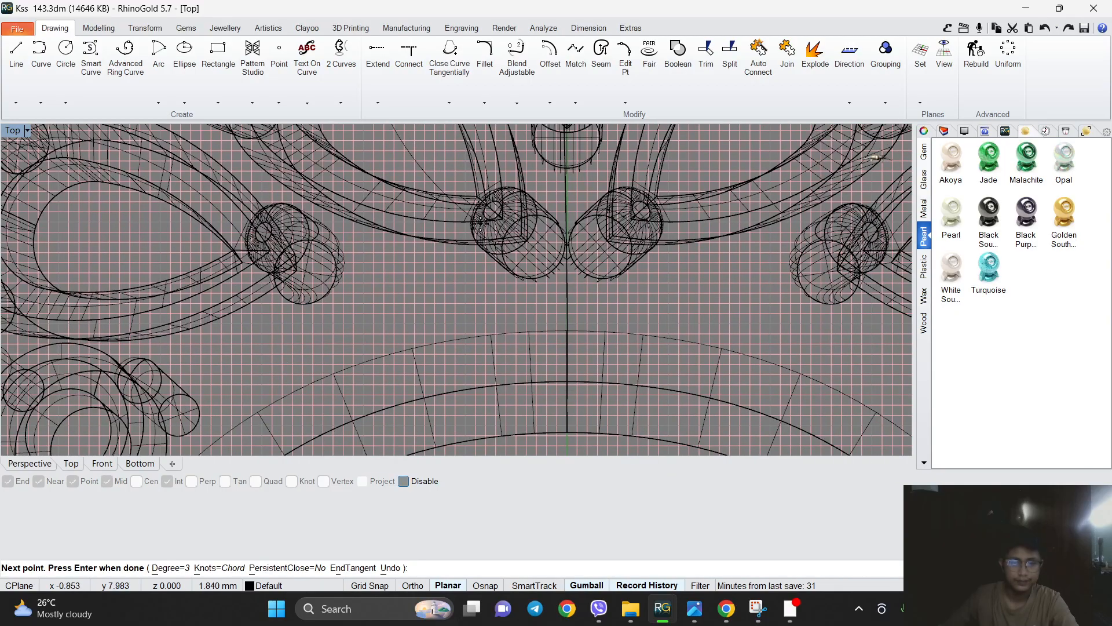
pyautogui.scroll(-4, 484, 264)
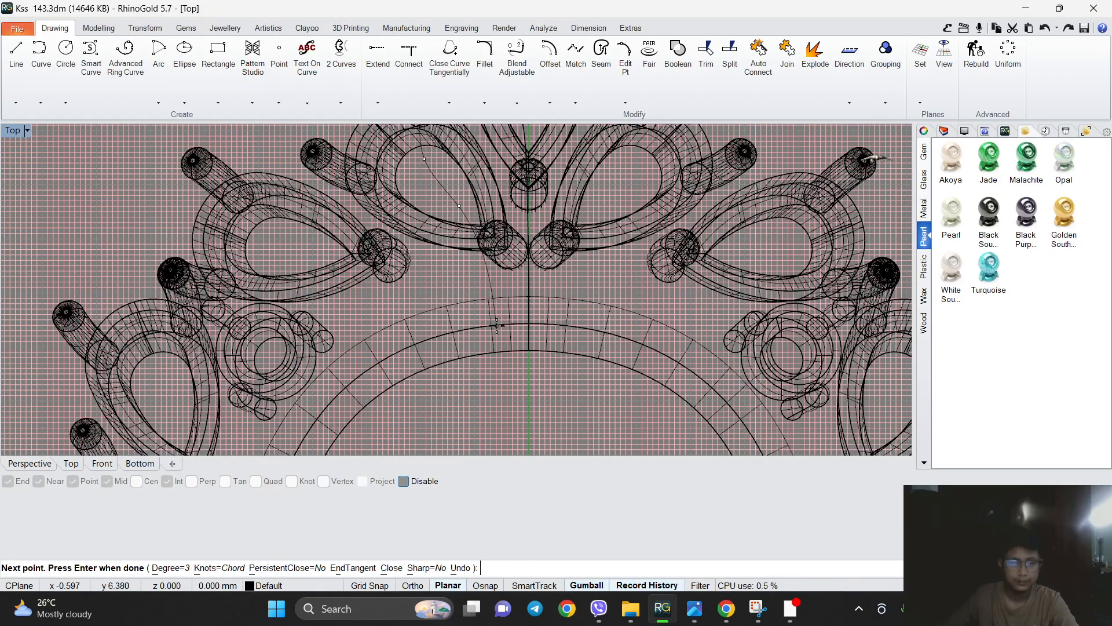
pyautogui.rightClick(497, 326)
# Show the new curve's control points and reshape its section inside the upper-left pear setting.
pyautogui.scroll(-4, 486, 317)
pyautogui.scroll(6, 449, 217)
pyautogui.click(447, 213)
pyautogui.scroll(-2, 452, 225)
pyautogui.moveTo(452, 226); pyautogui.dragTo(451, 300, button='right')
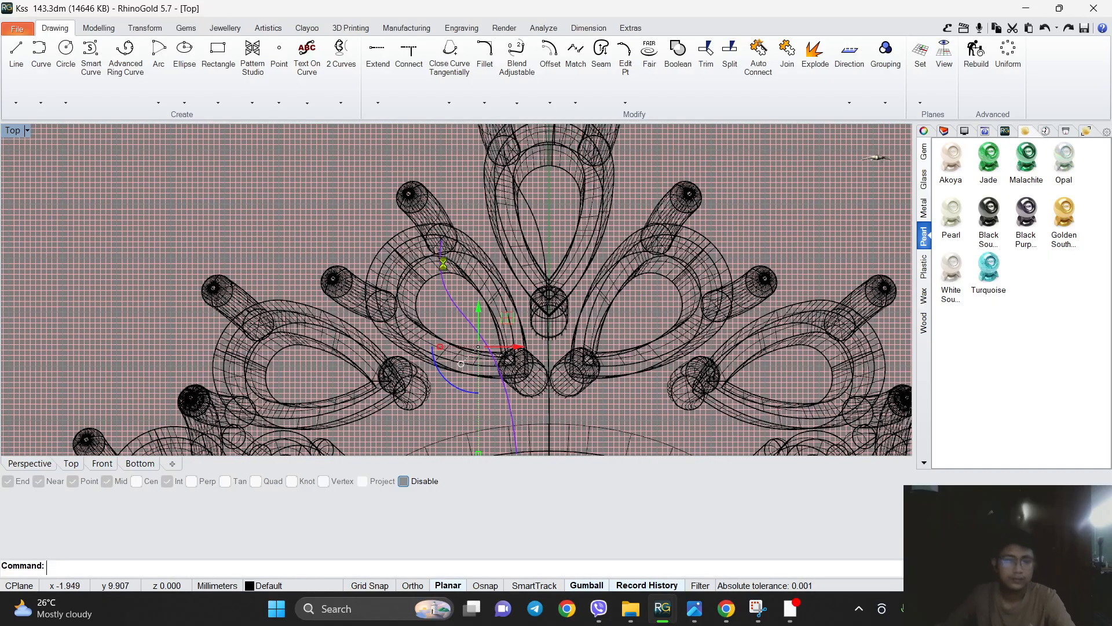
pyautogui.scroll(5, 444, 264)
pyautogui.press('Escape')
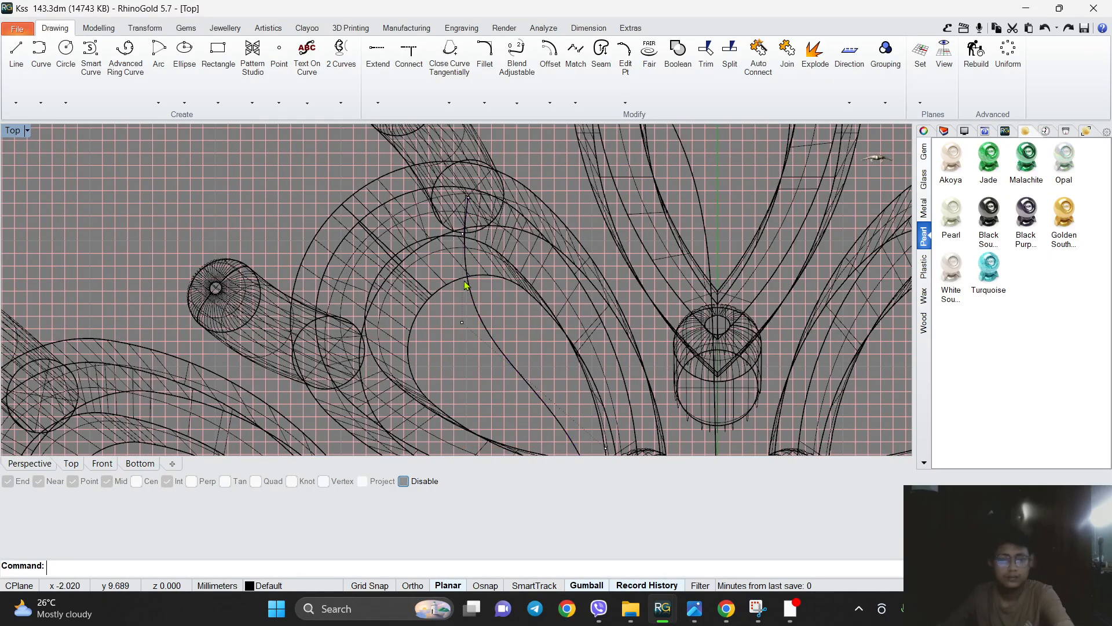
pyautogui.scroll(2, 455, 313)
pyautogui.scroll(-4, 505, 311)
pyautogui.moveTo(511, 296); pyautogui.dragTo(530, 305)
pyautogui.scroll(4, 504, 204)
pyautogui.moveTo(503, 195); pyautogui.dragTo(547, 195)
pyautogui.scroll(-12, 458, 237)
pyautogui.scroll(6, 469, 297)
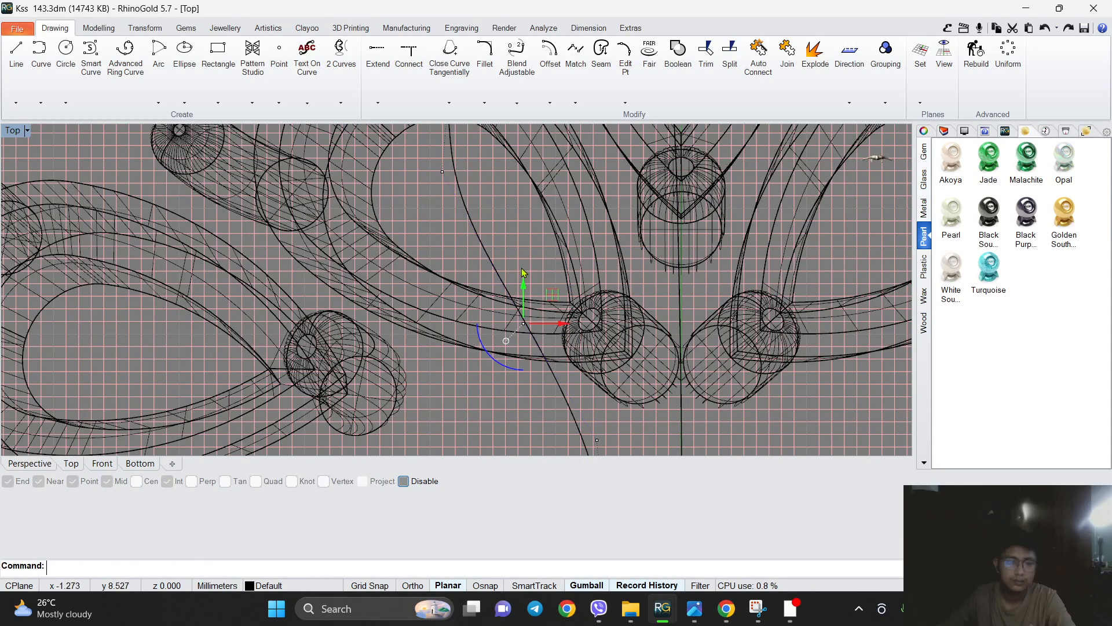
# Reposition the curve's control points between the upper-left pear setting and the base ring to smooth its sweep.
pyautogui.scroll(-5, 551, 290)
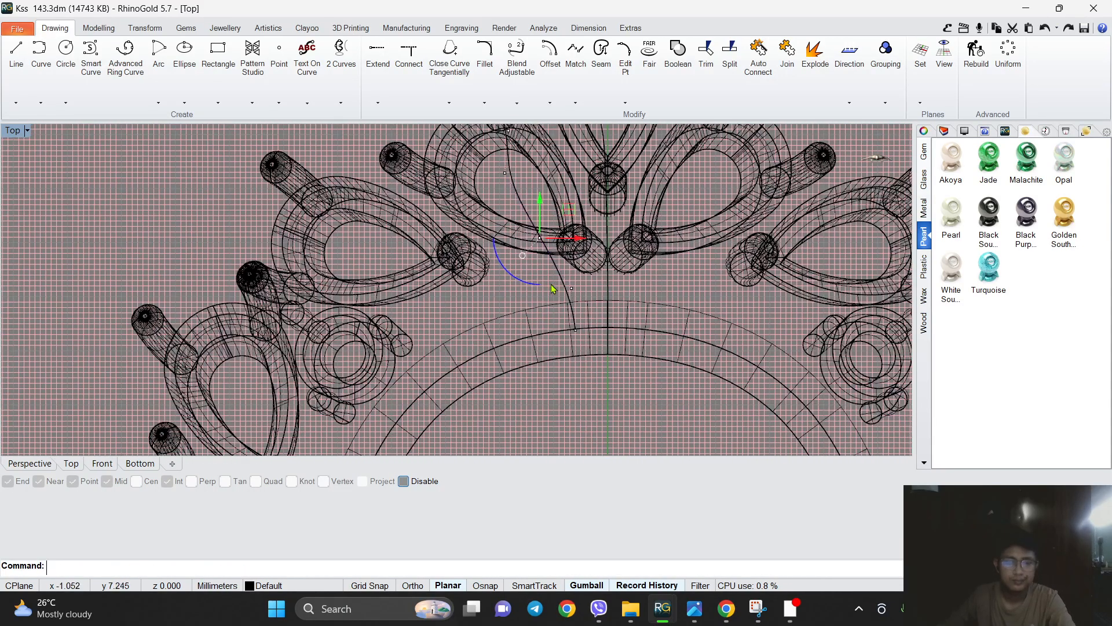
pyautogui.scroll(6, 551, 284)
pyautogui.moveTo(542, 302); pyautogui.dragTo(590, 280)
pyautogui.scroll(-8, 558, 294)
pyautogui.scroll(5, 547, 292)
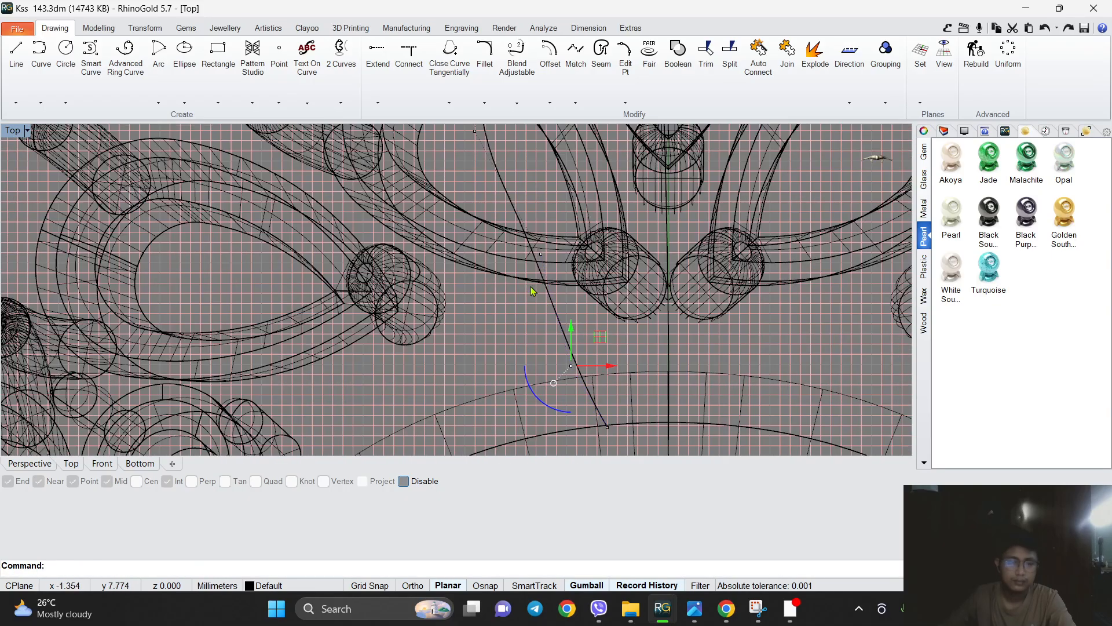
pyautogui.moveTo(569, 230); pyautogui.dragTo(548, 248)
pyautogui.scroll(-8, 504, 313)
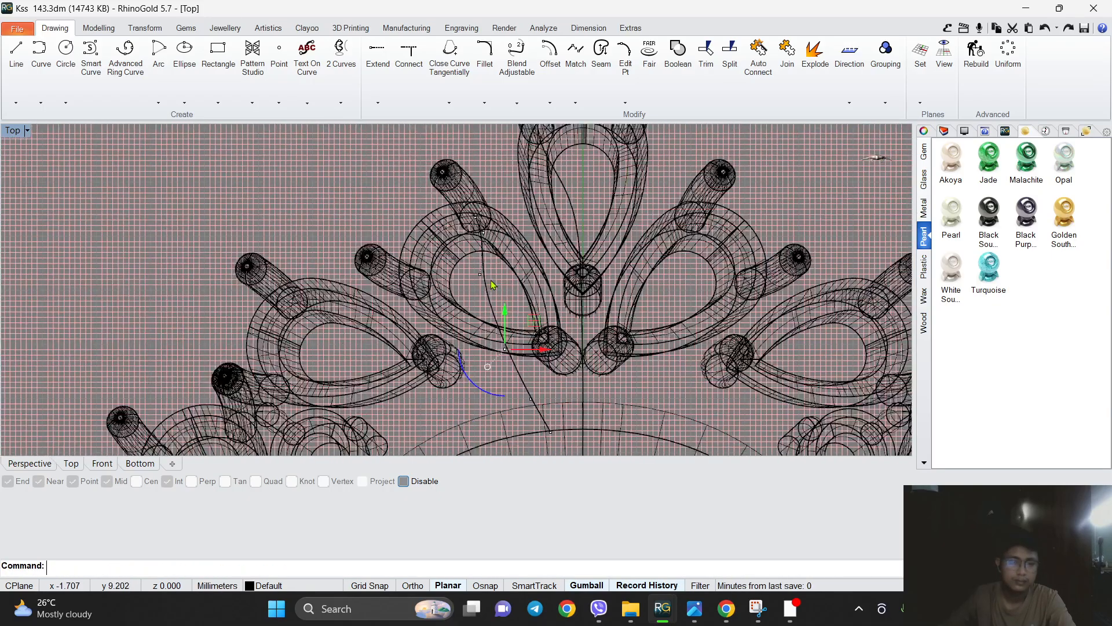
pyautogui.scroll(9, 502, 290)
pyautogui.scroll(-4, 494, 273)
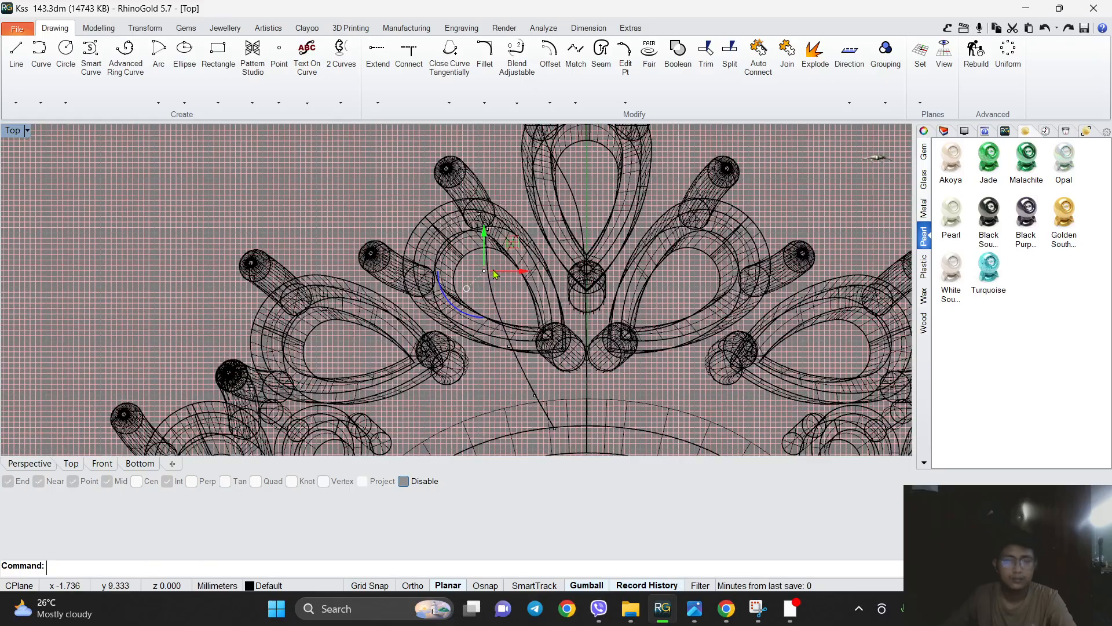
pyautogui.scroll(-6, 493, 304)
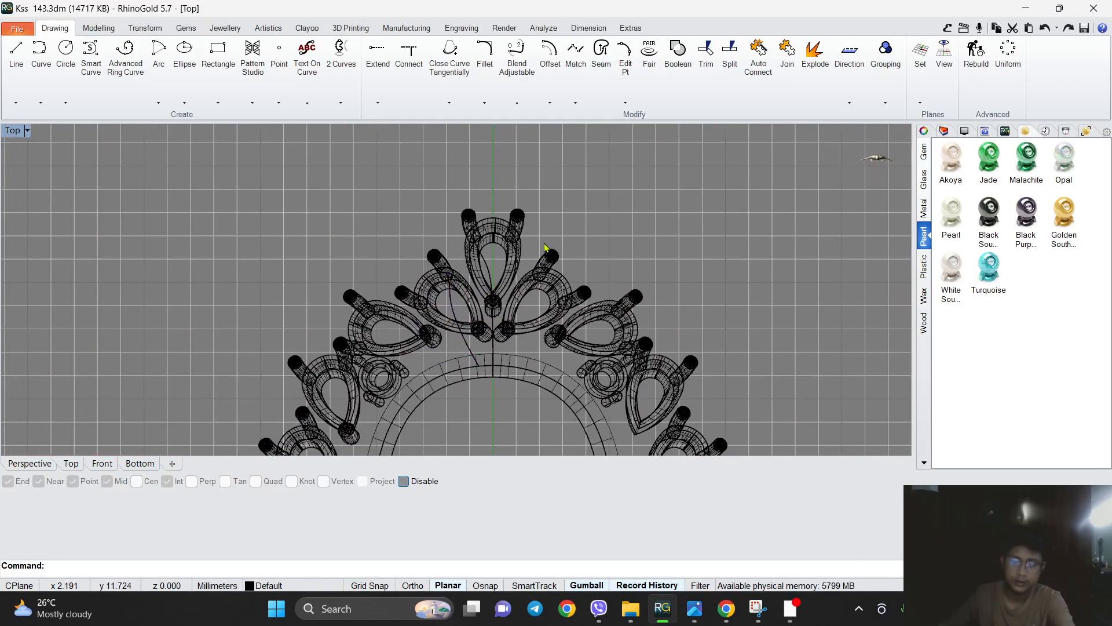
# Examine how the connecting curves run between the pear settings and the base ring in the Top view.
pyautogui.scroll(6, 544, 247)
pyautogui.scroll(-4, 591, 247)
pyautogui.scroll(6, 551, 251)
pyautogui.moveTo(534, 226); pyautogui.dragTo(530, 294, button='right')
pyautogui.scroll(-8, 534, 289)
pyautogui.scroll(2, 502, 332)
pyautogui.scroll(-1, 502, 332)
pyautogui.moveTo(502, 332); pyautogui.dragTo(527, 387, button='right')
pyautogui.scroll(1, 534, 318)
pyautogui.scroll(4, 576, 269)
pyautogui.scroll(3, 603, 248)
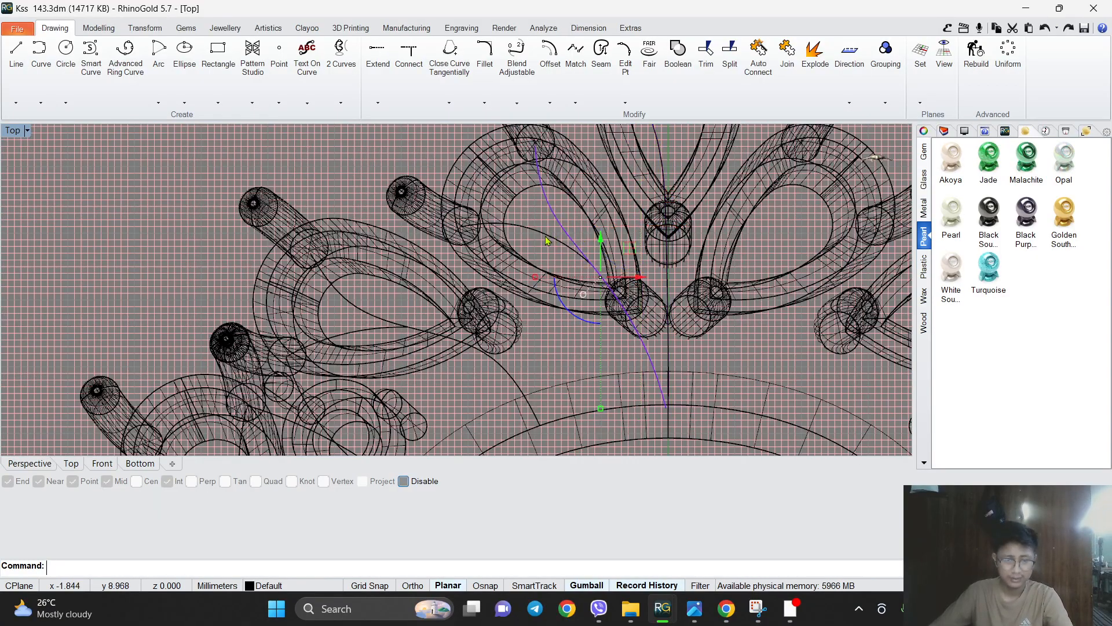
# Select the connecting curves on the left half, including those crossing the lower pear and round settings.
pyautogui.scroll(-5, 547, 240)
pyautogui.scroll(5, 504, 231)
pyautogui.click(500, 220)
pyautogui.keyDown('shift'); pyautogui.click(501, 208); pyautogui.keyUp('shift')
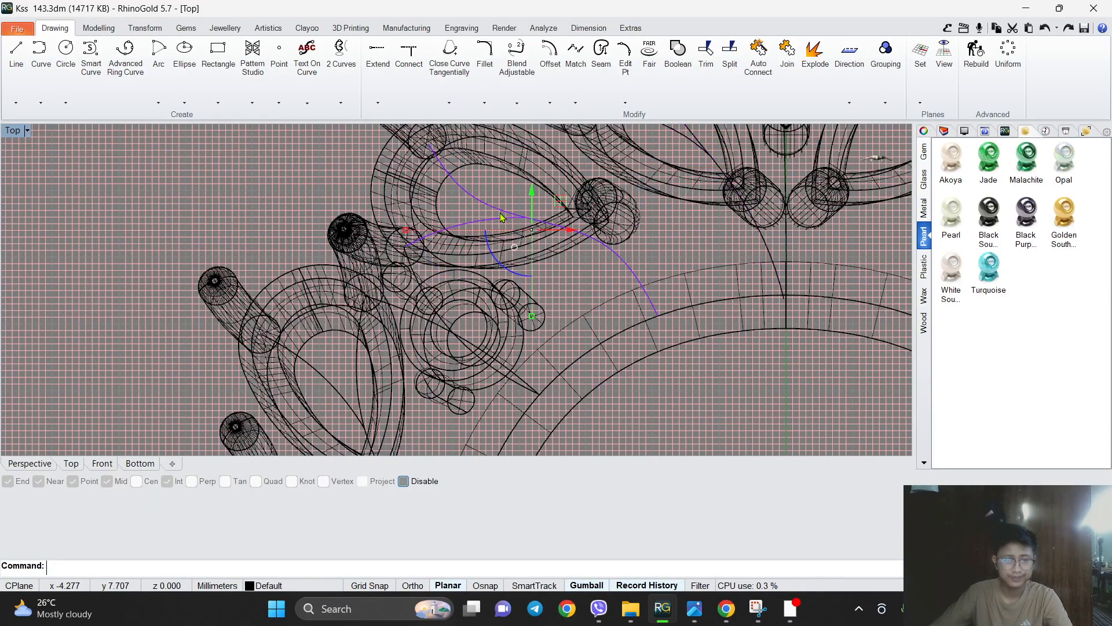
pyautogui.scroll(-2, 460, 185)
pyautogui.moveTo(461, 185); pyautogui.dragTo(469, 211, button='right')
pyautogui.scroll(-2, 507, 241)
pyautogui.scroll(-2, 495, 319)
pyautogui.moveTo(495, 319); pyautogui.dragTo(488, 268, button='right')
pyautogui.scroll(6, 470, 220)
pyautogui.click(503, 261)
pyautogui.scroll(-3, 464, 231)
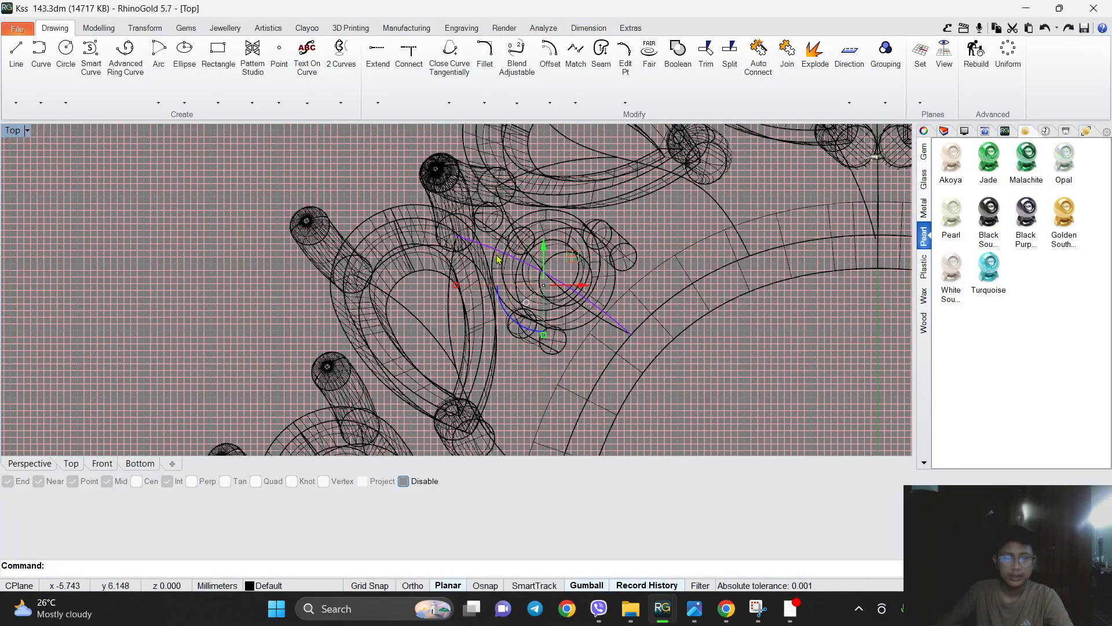
pyautogui.scroll(1, 506, 249)
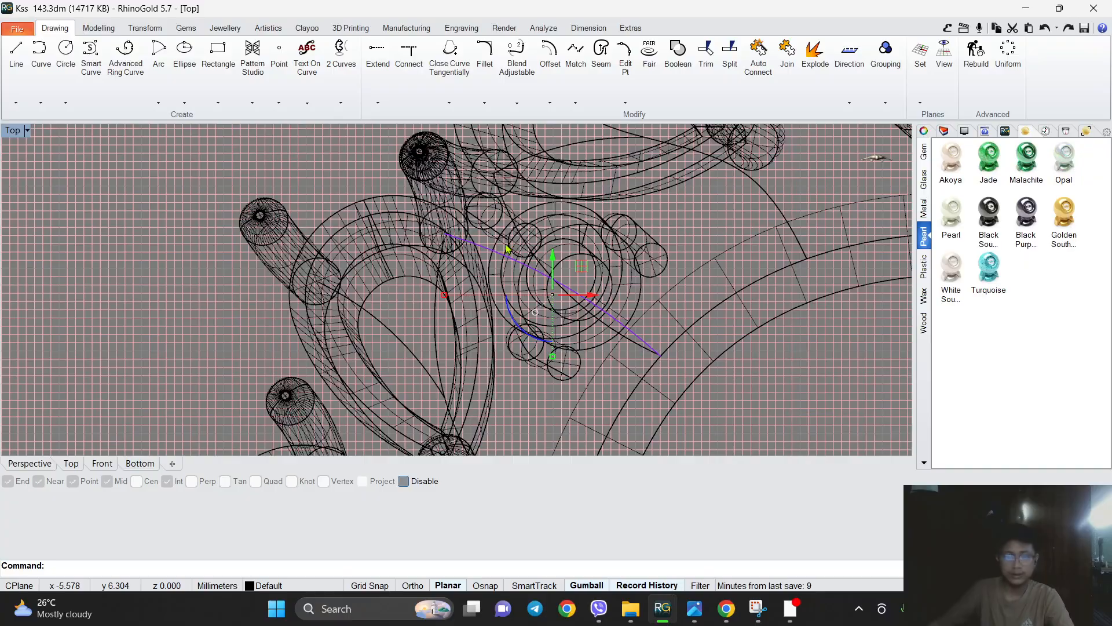
# Check the selected curves' height against the base ring in the Perspective and Front views.
pyautogui.click(27, 462)
pyautogui.moveTo(205, 308); pyautogui.dragTo(220, 175, button='right')
pyautogui.scroll(-6, 463, 324)
pyautogui.moveTo(590, 240); pyautogui.dragTo(593, 244)
pyautogui.moveTo(255, 177); pyautogui.dragTo(472, 204, button='right')
pyautogui.moveTo(456, 190); pyautogui.dragTo(458, 337)
pyautogui.moveTo(461, 371); pyautogui.dragTo(492, 335, button='right')
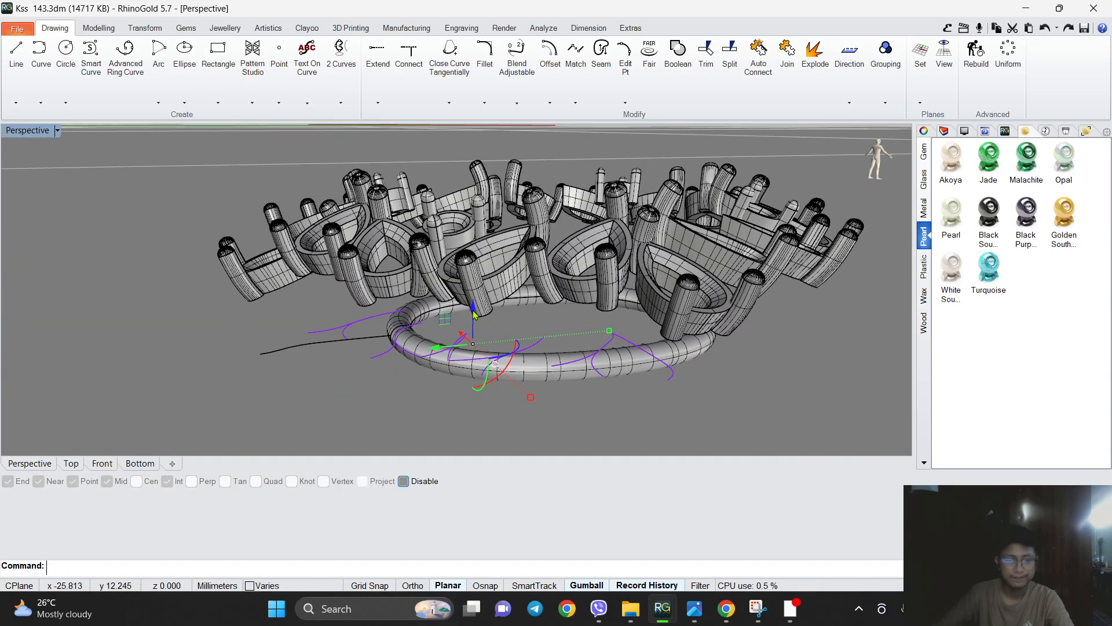
pyautogui.moveTo(479, 343); pyautogui.dragTo(479, 346)
pyautogui.moveTo(463, 373); pyautogui.dragTo(449, 342, button='right')
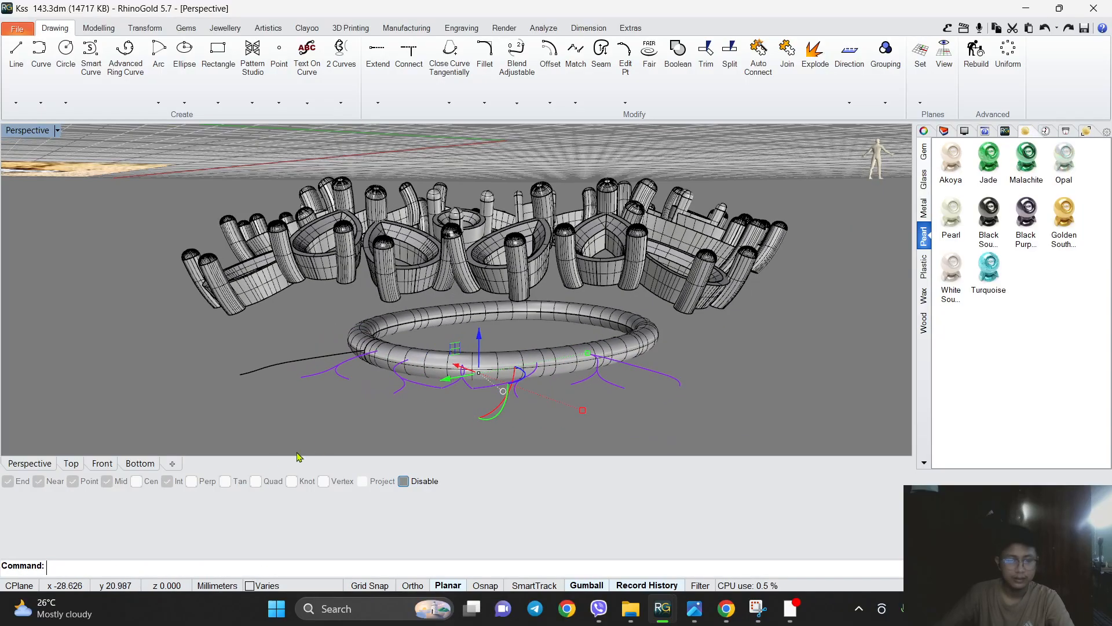
pyautogui.click(103, 464)
pyautogui.scroll(8, 389, 301)
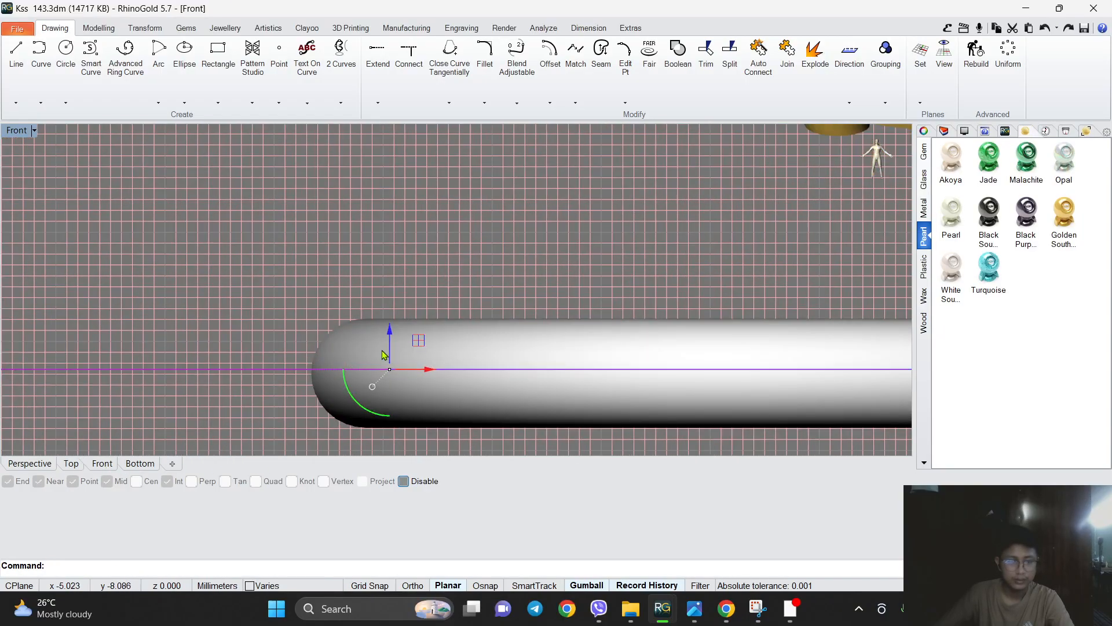
pyautogui.scroll(-6, 383, 356)
pyautogui.click(35, 464)
pyautogui.scroll(6, 432, 342)
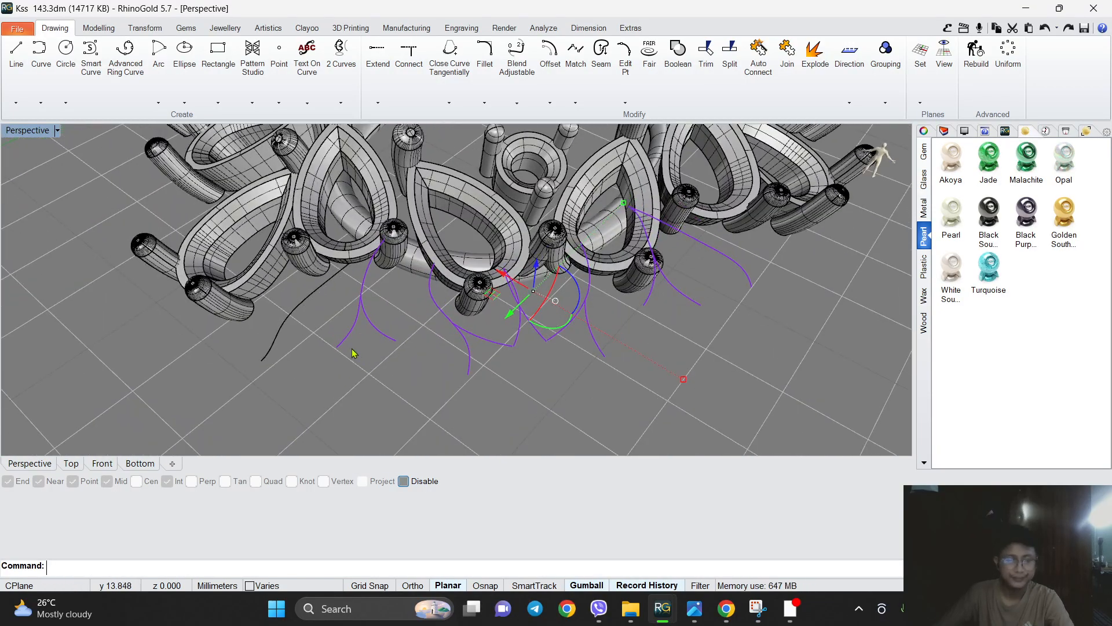
# Rebuild the selected connecting curves at degree 3, deleting the originals, and show their control points.
pyautogui.click(976, 51)
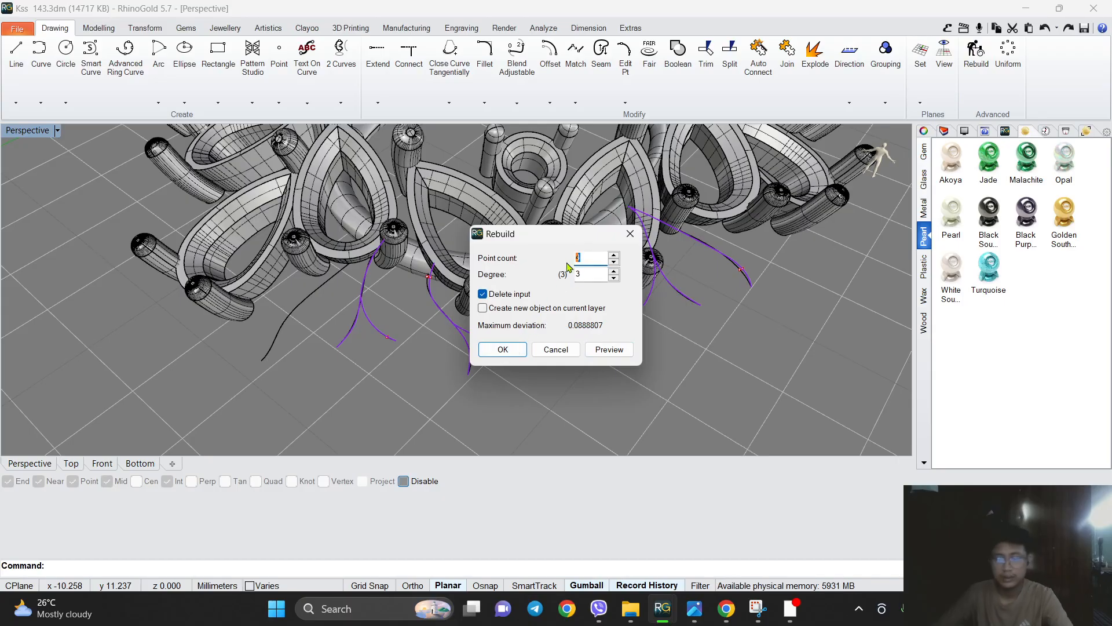
pyautogui.press('Return')
pyautogui.scroll(-5, 571, 268)
pyautogui.scroll(8, 478, 304)
pyautogui.moveTo(478, 305); pyautogui.dragTo(460, 321, button='right')
pyautogui.press('F10')
pyautogui.click(439, 308)
pyautogui.scroll(-2, 417, 318)
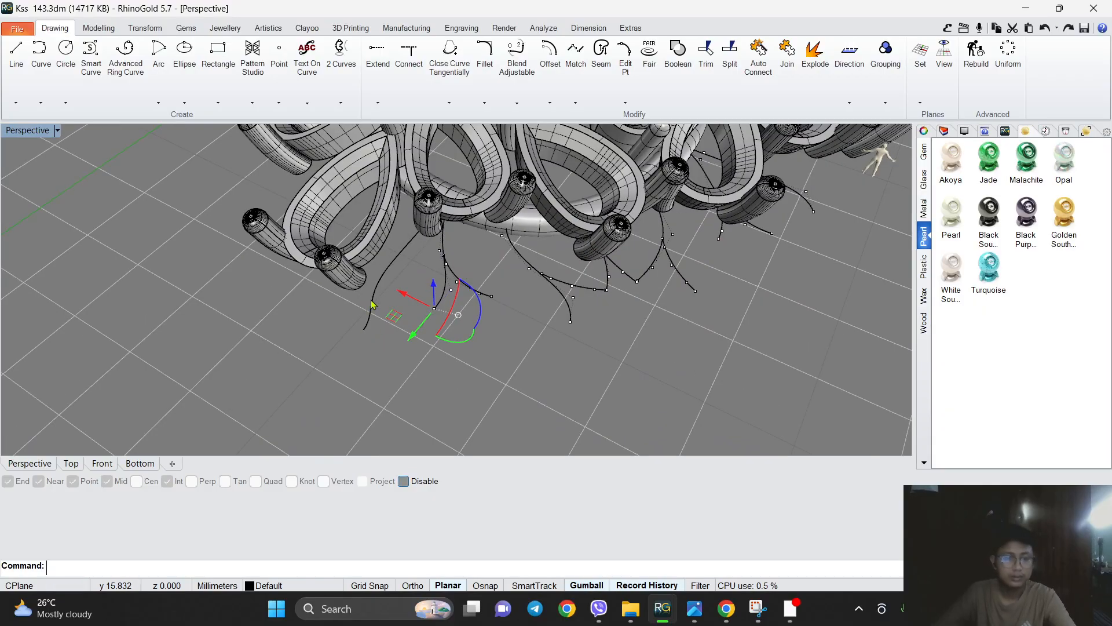
# Rebuild the remaining unselected connecting curve with 5 points at degree 3, then show the curves' control points.
pyautogui.click(386, 274)
pyautogui.click(976, 51)
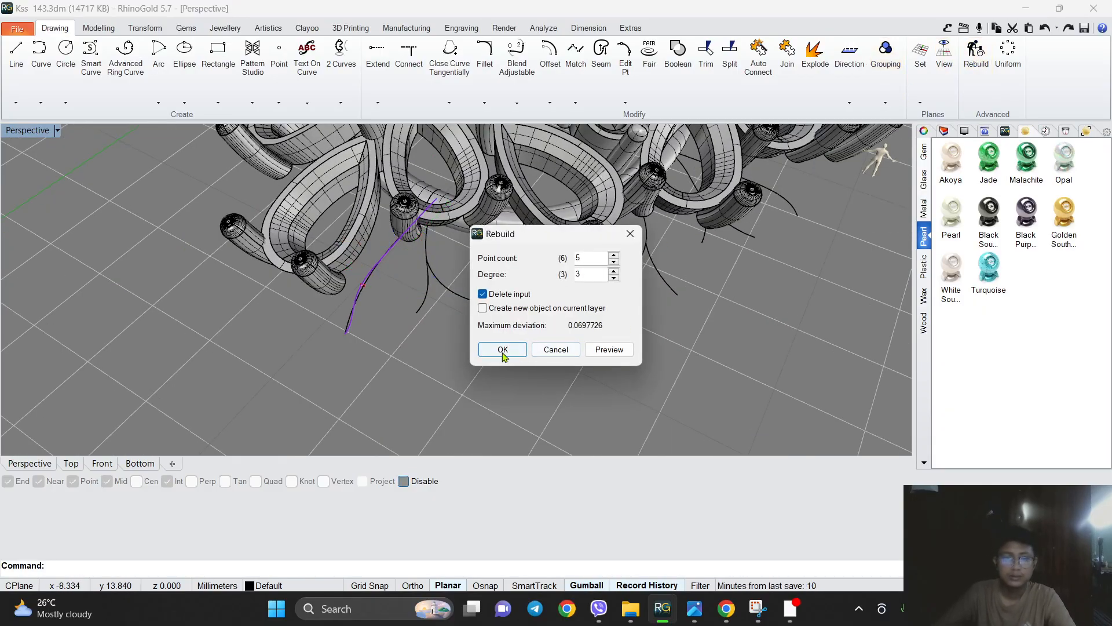
pyautogui.click(495, 354)
pyautogui.moveTo(418, 319); pyautogui.dragTo(455, 310, button='right')
pyautogui.moveTo(410, 374); pyautogui.dragTo(377, 360, button='right')
pyautogui.click(382, 372)
pyautogui.moveTo(766, 259); pyautogui.dragTo(768, 256)
pyautogui.moveTo(768, 256); pyautogui.dragTo(645, 341, button='right')
pyautogui.press('F10')
# Raise the outer end point of the last rebuilt curve from base ring level up toward its stone setting.
pyautogui.scroll(3, 255, 340)
pyautogui.moveTo(311, 357); pyautogui.dragTo(352, 310)
pyautogui.scroll(-3, 351, 330)
pyautogui.moveTo(350, 333); pyautogui.dragTo(342, 273, button='right')
pyautogui.scroll(3, 342, 272)
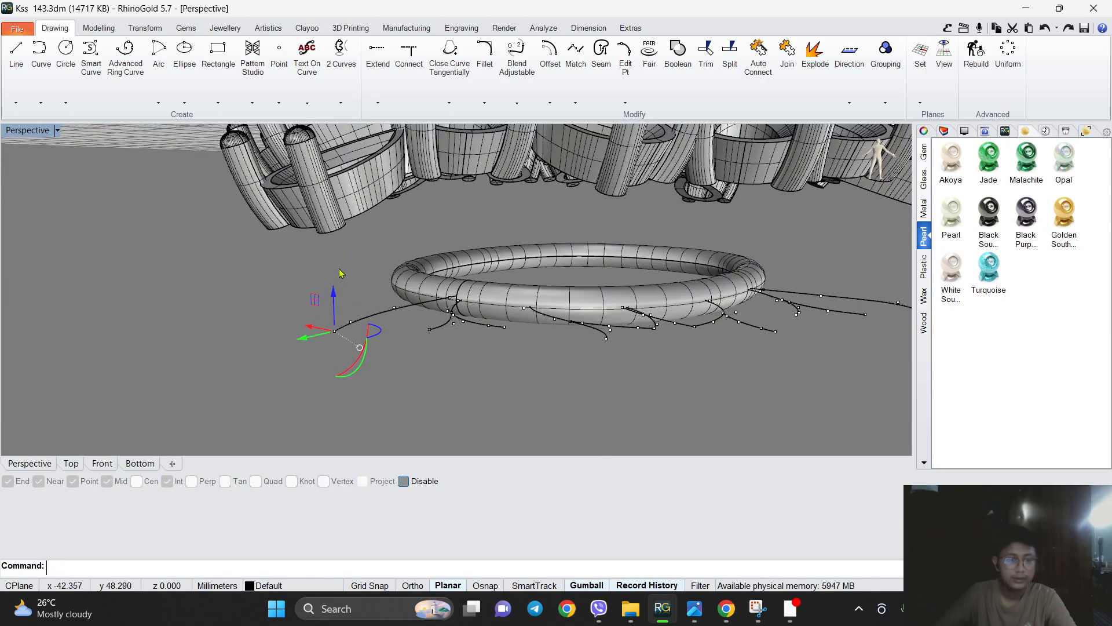
pyautogui.moveTo(334, 298); pyautogui.dragTo(333, 179)
pyautogui.moveTo(331, 220); pyautogui.dragTo(313, 340, button='right')
# Adjust the raised curve's intermediate control points in the Perspective view to shape its rise from the base ring.
pyautogui.scroll(4, 382, 290)
pyautogui.scroll(-4, 400, 259)
pyautogui.moveTo(400, 259); pyautogui.dragTo(373, 274, button='right')
pyautogui.scroll(2, 401, 281)
pyautogui.moveTo(400, 243); pyautogui.dragTo(401, 254)
pyautogui.scroll(-3, 406, 261)
pyautogui.moveTo(452, 294); pyautogui.dragTo(481, 272, button='right')
pyautogui.scroll(3, 441, 264)
pyautogui.click(401, 255)
pyautogui.moveTo(401, 255); pyautogui.dragTo(439, 234, button='right')
pyautogui.scroll(2, 434, 236)
pyautogui.moveTo(432, 271); pyautogui.dragTo(455, 367)
pyautogui.moveTo(474, 404); pyautogui.dragTo(474, 405)
# Adjust the height of another connecting-curve control point in the Perspective view.
pyautogui.scroll(-3, 452, 301)
pyautogui.moveTo(436, 249); pyautogui.dragTo(366, 240, button='right')
pyautogui.scroll(4, 433, 330)
pyautogui.scroll(-4, 482, 293)
pyautogui.moveTo(481, 295); pyautogui.dragTo(539, 284, button='right')
pyautogui.scroll(3, 435, 285)
pyautogui.moveTo(437, 318); pyautogui.dragTo(440, 405)
pyautogui.scroll(-4, 439, 400)
pyautogui.moveTo(440, 370); pyautogui.dragTo(471, 317, button='right')
# Raise a control point of the upper-left pear setting's curve above the base ring and check its shape in the Front view.
pyautogui.scroll(4, 522, 278)
pyautogui.click(473, 350)
pyautogui.scroll(-5, 474, 351)
pyautogui.moveTo(471, 313); pyautogui.dragTo(469, 223)
pyautogui.scroll(-6, 478, 268)
pyautogui.moveTo(503, 309); pyautogui.dragTo(462, 404, button='right')
pyautogui.moveTo(472, 289)
pyautogui.mouseDown(button='right')
pyautogui.moveTo(486, 362)
pyautogui.moveTo(458, 290)
pyautogui.mouseUp(button='right')
pyautogui.scroll(-4, 485, 358)
pyautogui.scroll(-6, 383, 311)
pyautogui.click(104, 464)
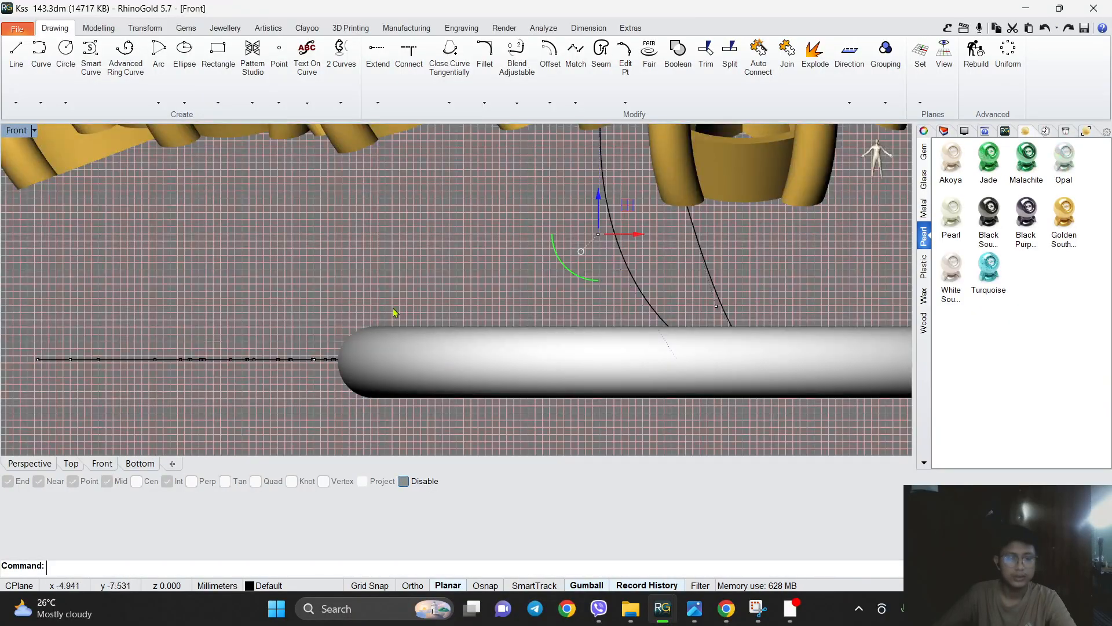
# Examine the connecting curves' heights against the base ring and stone settings in the Front view.
pyautogui.scroll(-5, 266, 374)
pyautogui.click(570, 313)
pyautogui.scroll(8, 437, 301)
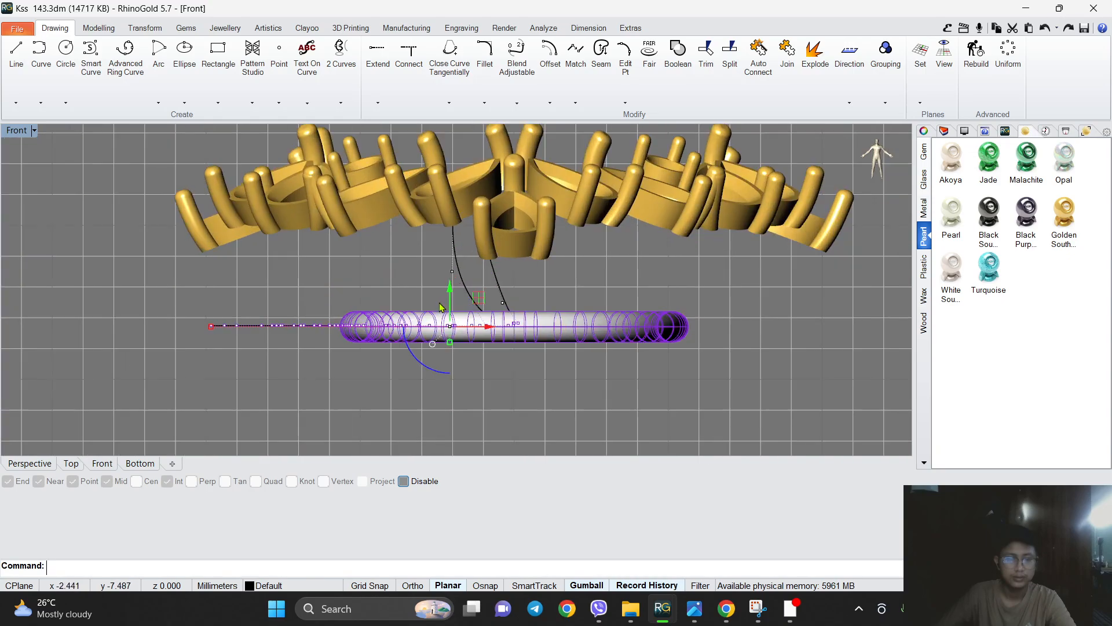
pyautogui.moveTo(460, 313); pyautogui.dragTo(461, 296)
pyautogui.scroll(-4, 447, 307)
pyautogui.moveTo(474, 330); pyautogui.dragTo(502, 303, button='right')
pyautogui.scroll(3, 437, 356)
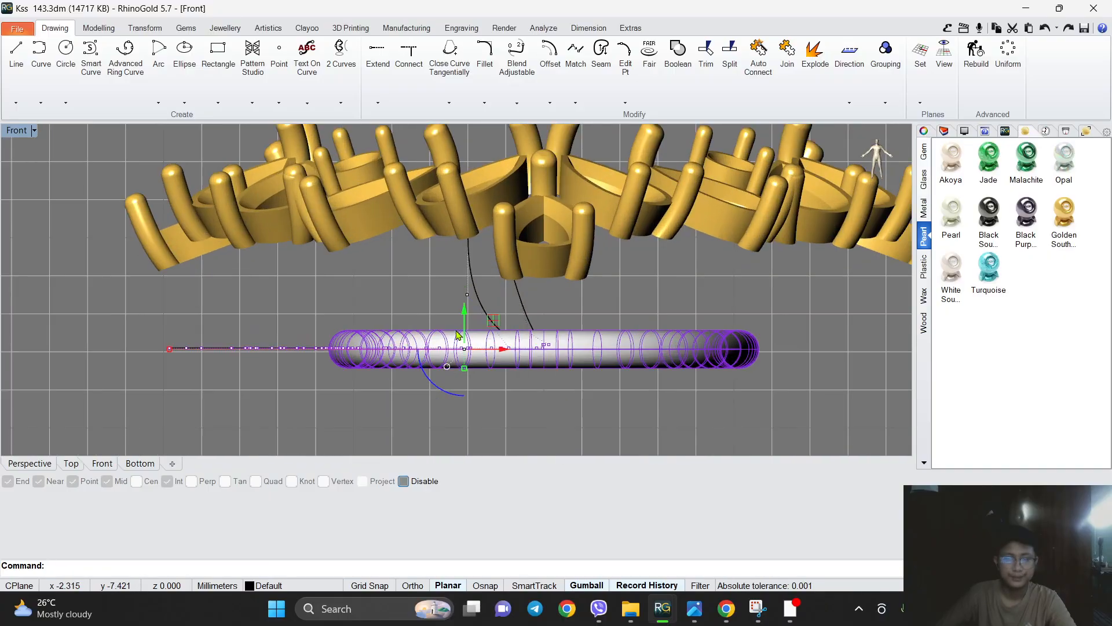
# Adjust the height of the raised pear-setting curve's outer control point in the Perspective view.
pyautogui.click(32, 463)
pyautogui.scroll(4, 432, 346)
pyautogui.moveTo(391, 310); pyautogui.dragTo(434, 338, button='right')
pyautogui.click(433, 346)
pyautogui.scroll(2, 428, 337)
pyautogui.scroll(4, 392, 335)
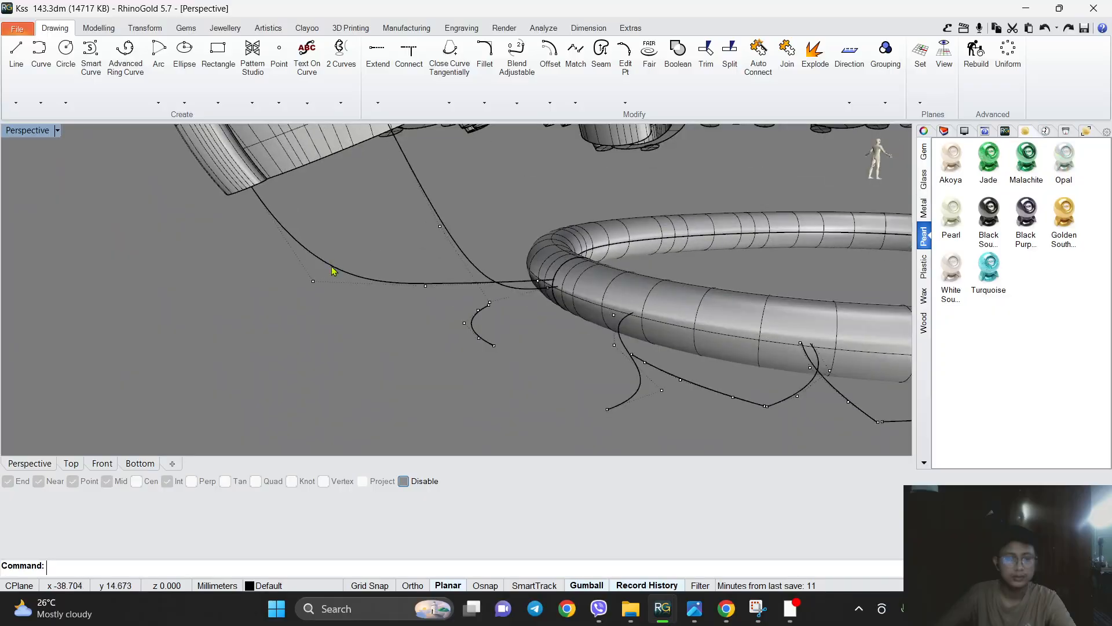
pyautogui.moveTo(313, 244); pyautogui.dragTo(313, 232)
pyautogui.moveTo(353, 289); pyautogui.dragTo(384, 364, button='right')
# Move an intermediate control point of the neighbouring raised curve vertically to refine its arc from the base ring.
pyautogui.click(514, 368)
pyautogui.scroll(3, 484, 310)
pyautogui.click(483, 311)
pyautogui.scroll(-5, 485, 313)
pyautogui.scroll(3, 405, 290)
pyautogui.click(402, 326)
pyautogui.scroll(-4, 403, 326)
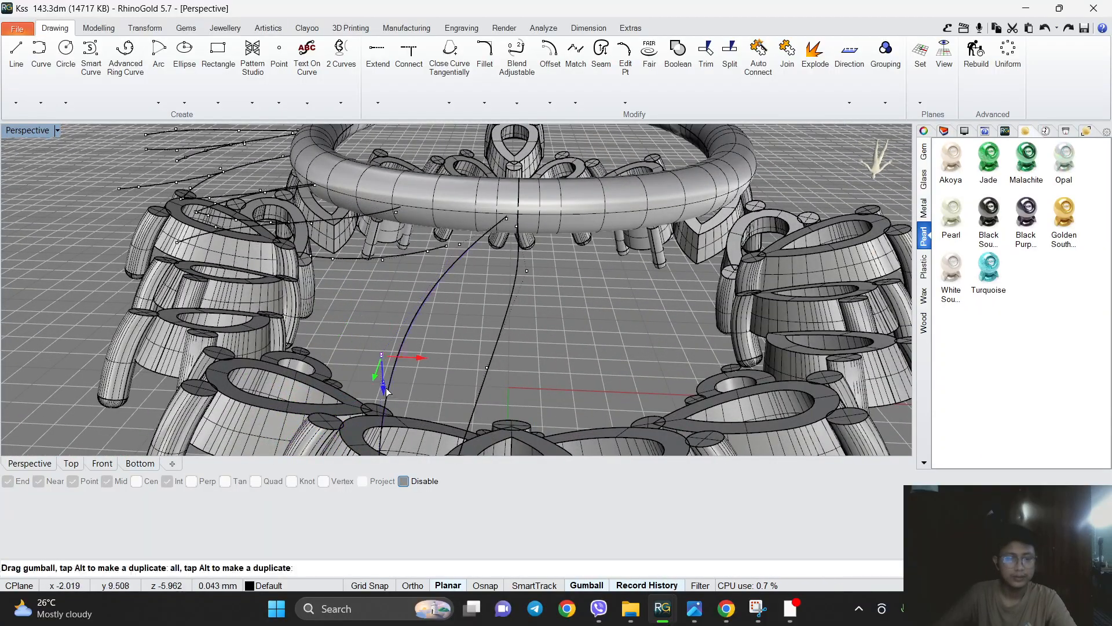
pyautogui.moveTo(385, 390); pyautogui.dragTo(386, 391)
pyautogui.scroll(-3, 394, 359)
pyautogui.scroll(3, 388, 306)
# Show the control points of the next flat connecting curve and raise its outer end point to its pear setting.
pyautogui.moveTo(394, 324); pyautogui.dragTo(348, 261, button='right')
pyautogui.scroll(3, 461, 294)
pyautogui.scroll(-2, 441, 304)
pyautogui.scroll(-3, 425, 285)
pyautogui.scroll(3, 310, 250)
pyautogui.click(348, 233)
pyautogui.scroll(-4, 349, 232)
pyautogui.moveTo(522, 270); pyautogui.dragTo(435, 271, button='right')
pyautogui.press('F10')
pyautogui.scroll(4, 308, 315)
pyautogui.click(314, 318)
pyautogui.scroll(-3, 315, 320)
pyautogui.scroll(2, 311, 322)
pyautogui.moveTo(323, 317); pyautogui.dragTo(373, 431)
pyautogui.scroll(-3, 374, 323)
pyautogui.scroll(3, 374, 323)
pyautogui.scroll(-5, 372, 429)
pyautogui.scroll(4, 368, 266)
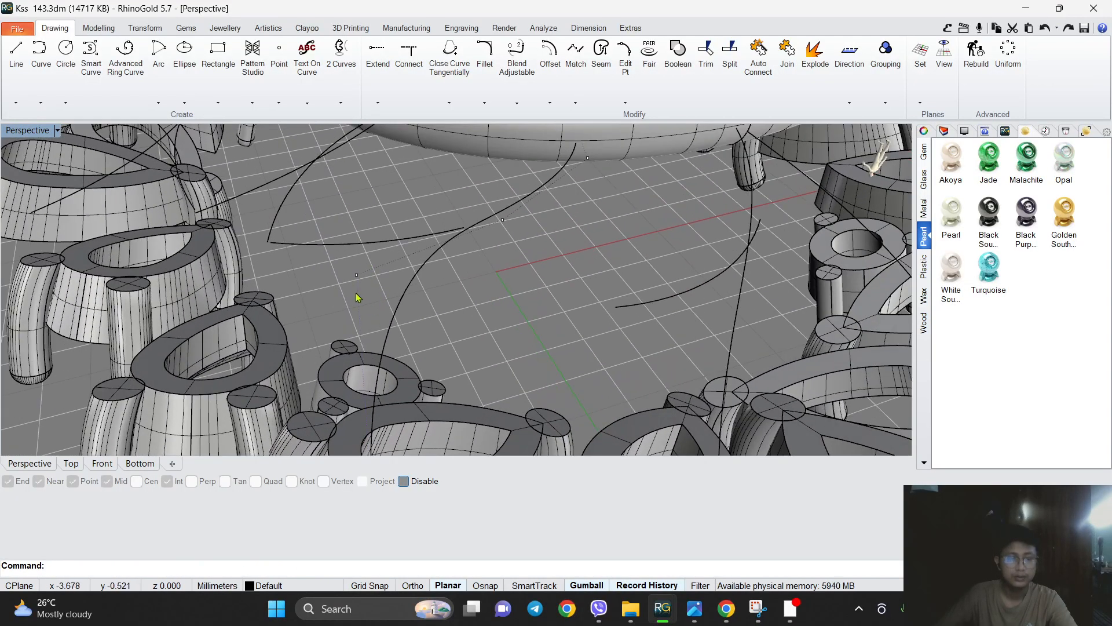
# Raise that curve's intermediate control points to form a smooth arch between the base ring and the pear setting.
pyautogui.moveTo(361, 310); pyautogui.dragTo(381, 380)
pyautogui.scroll(-4, 381, 378)
pyautogui.moveTo(380, 377); pyautogui.dragTo(367, 332, button='right')
pyautogui.scroll(4, 372, 284)
pyautogui.moveTo(406, 338); pyautogui.dragTo(406, 414)
pyautogui.scroll(-4, 406, 414)
pyautogui.scroll(4, 438, 291)
pyautogui.moveTo(417, 325); pyautogui.dragTo(364, 318, button='right')
pyautogui.scroll(-4, 438, 290)
pyautogui.scroll(4, 400, 279)
pyautogui.click(380, 239)
pyautogui.press('Escape')
pyautogui.scroll(-4, 360, 244)
pyautogui.scroll(4, 364, 322)
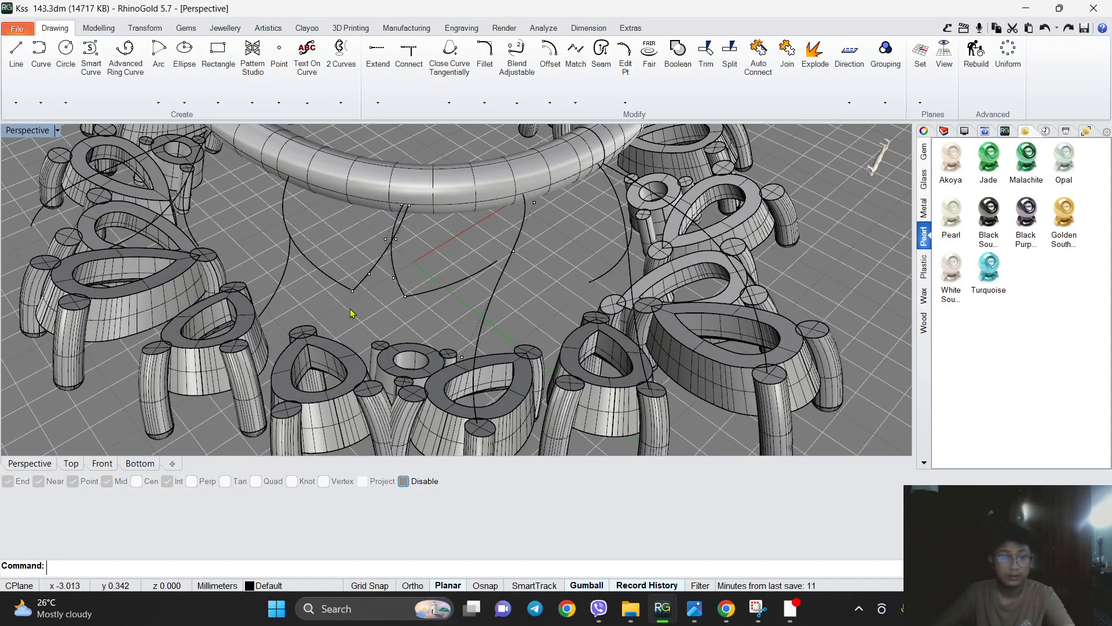
# Raise the outer end points of the two closely spaced curves together to the prongs beside the small round setting.
pyautogui.scroll(-4, 409, 301)
pyautogui.scroll(4, 394, 295)
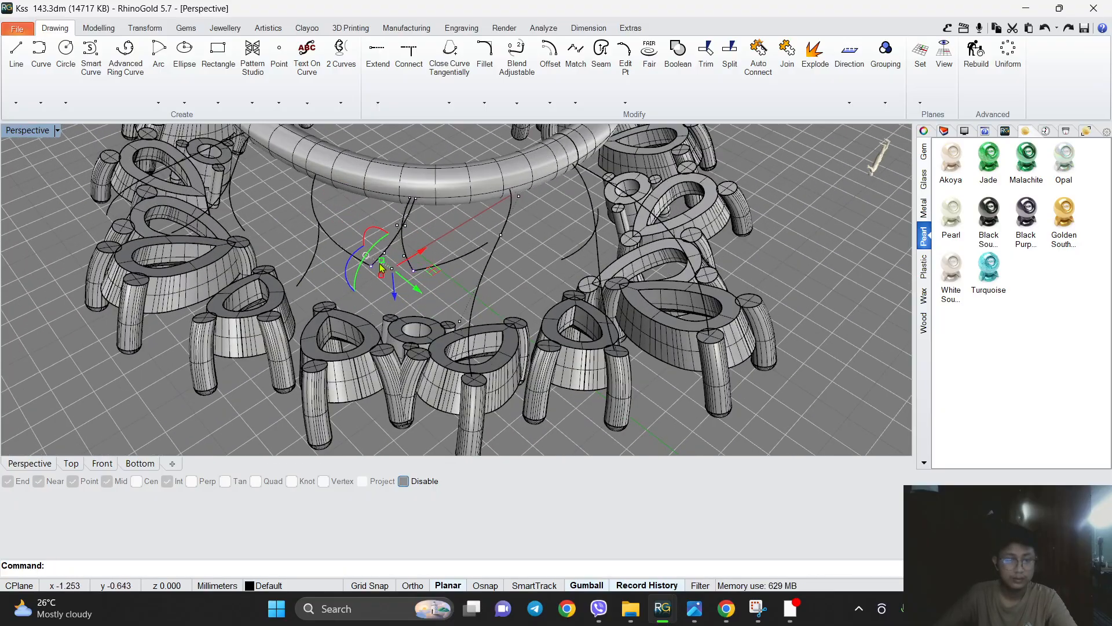
pyautogui.moveTo(397, 304); pyautogui.dragTo(400, 356)
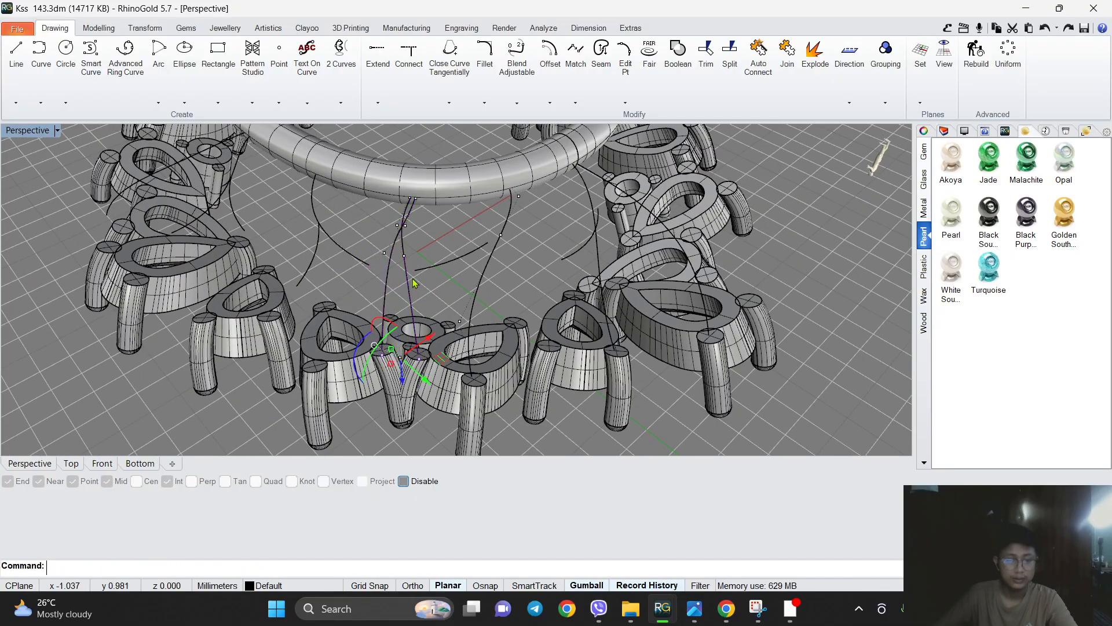
pyautogui.scroll(-4, 413, 282)
pyautogui.moveTo(413, 282); pyautogui.dragTo(447, 236, button='right')
pyautogui.scroll(5, 470, 257)
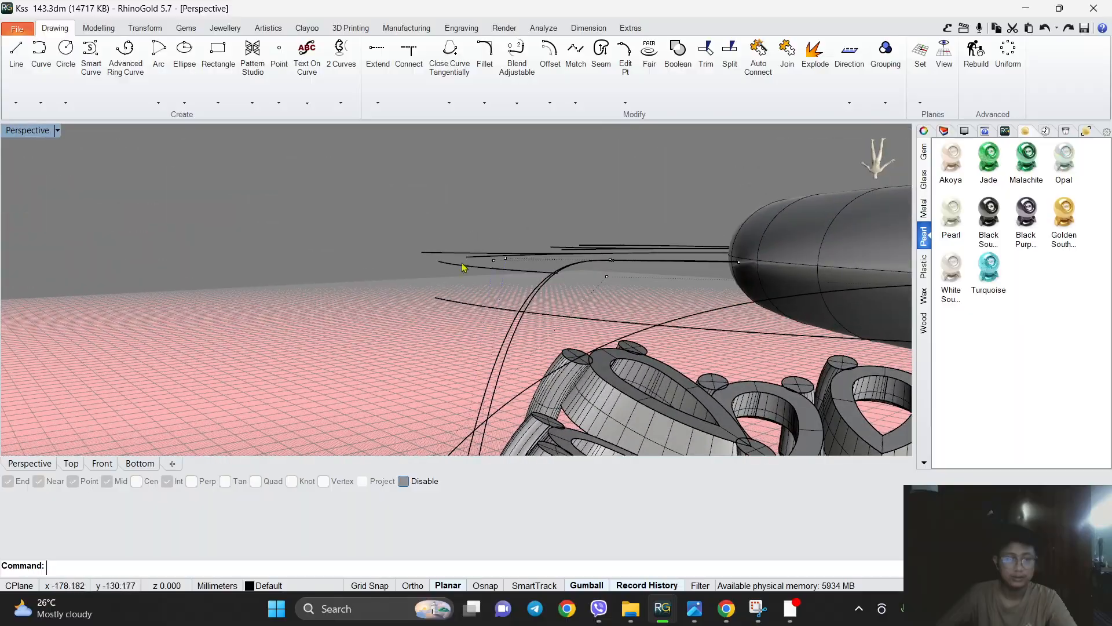
# Raise the intermediate control points of the paired curves to shape their arches up to the prongs.
pyautogui.moveTo(499, 297); pyautogui.dragTo(496, 413)
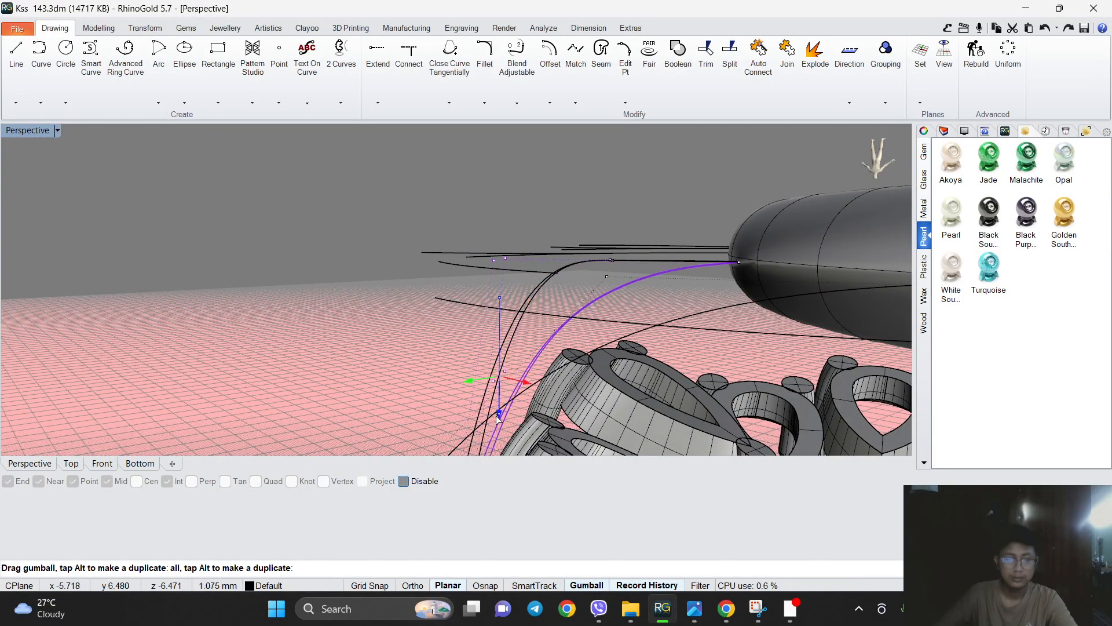
pyautogui.scroll(-5, 507, 244)
pyautogui.scroll(4, 518, 316)
pyautogui.moveTo(488, 313); pyautogui.dragTo(497, 348)
pyautogui.moveTo(497, 348); pyautogui.dragTo(513, 262, button='right')
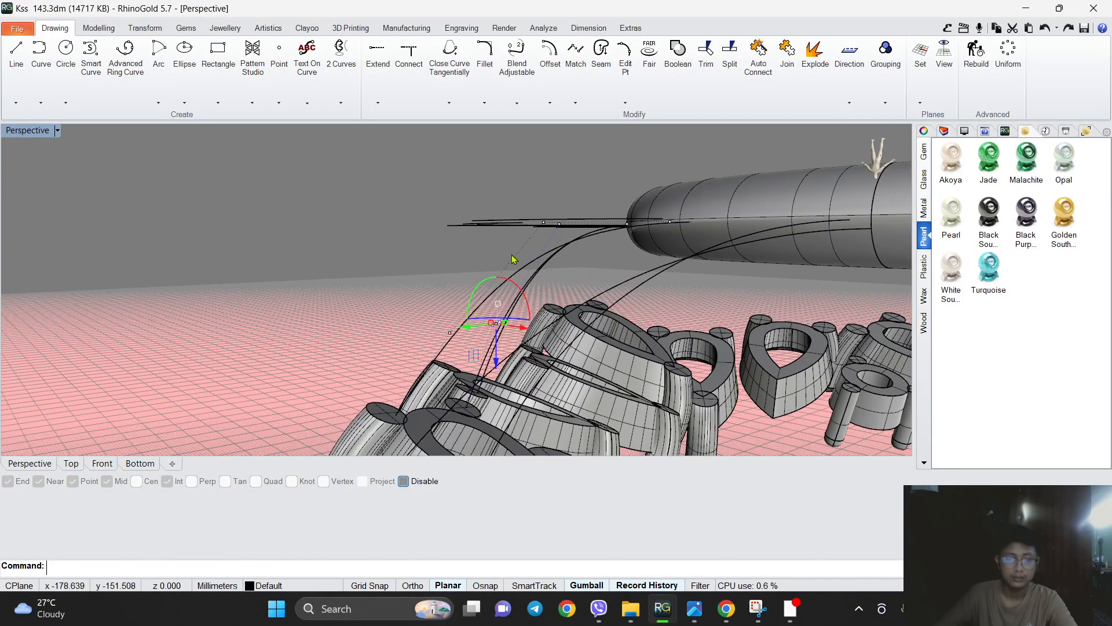
pyautogui.moveTo(549, 257); pyautogui.dragTo(548, 290)
pyautogui.moveTo(547, 290); pyautogui.dragTo(475, 300, button='right')
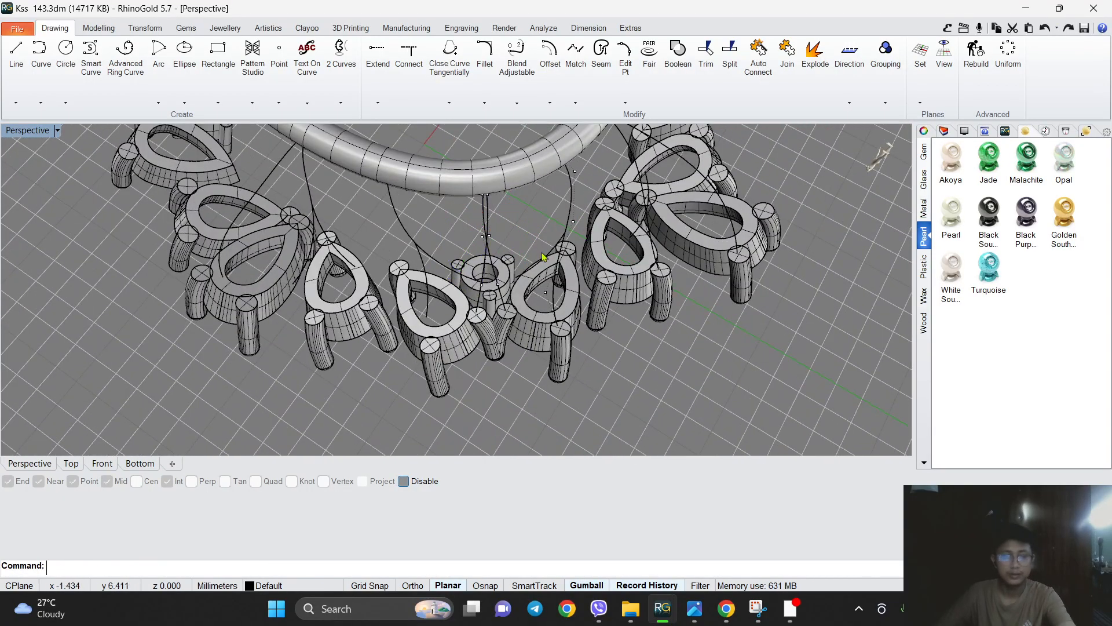
# Show the control points of the adjacent flat curve, raise its end point to the settings and adjust its intermediate point.
pyautogui.click(427, 268)
pyautogui.moveTo(427, 267); pyautogui.dragTo(447, 243, button='right')
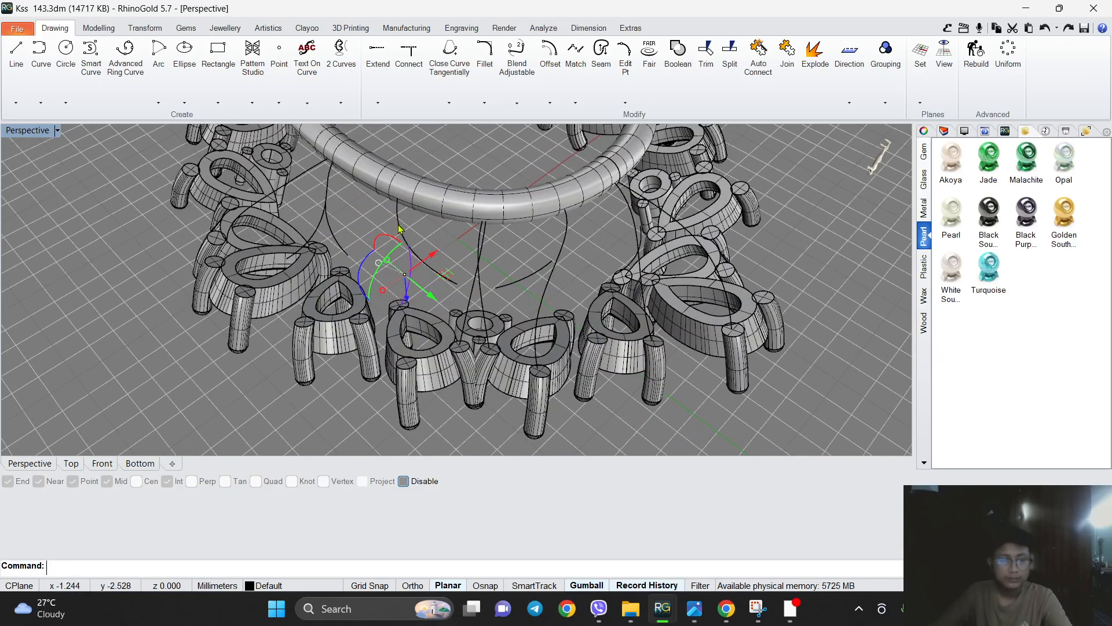
pyautogui.press('F10')
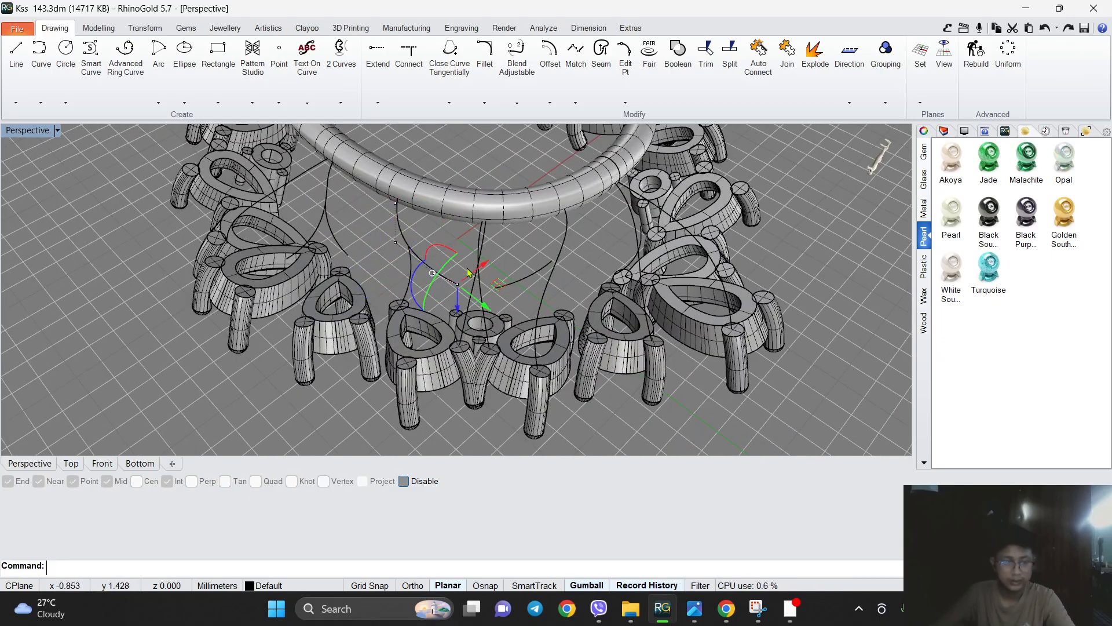
pyautogui.moveTo(468, 273); pyautogui.dragTo(465, 283, button='right')
pyautogui.moveTo(463, 265); pyautogui.dragTo(473, 341)
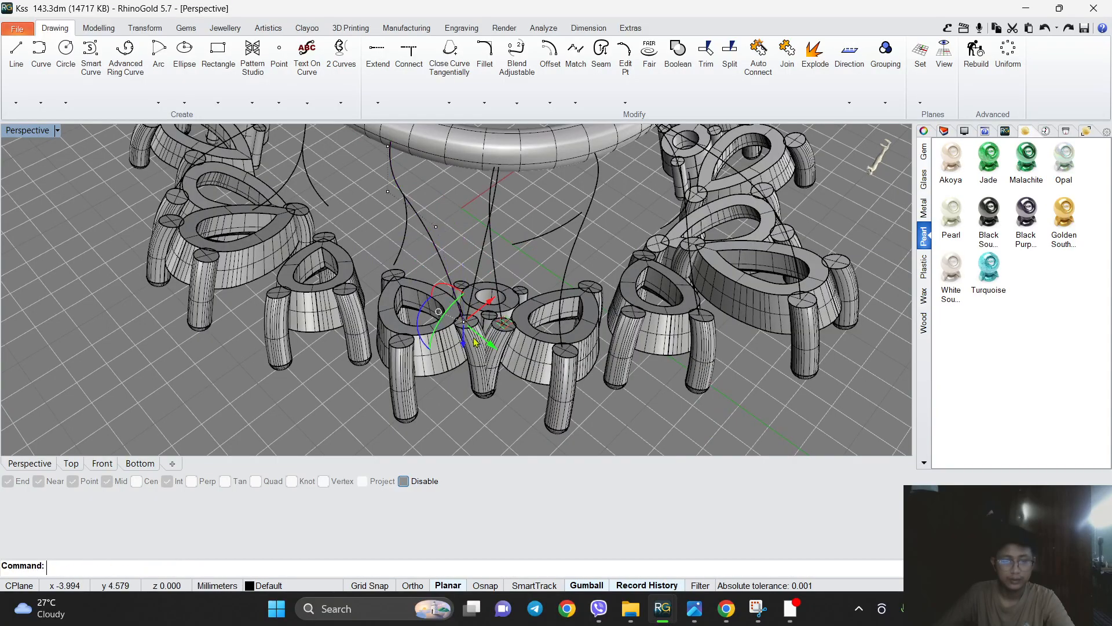
pyautogui.scroll(2, 434, 237)
pyautogui.moveTo(437, 243); pyautogui.dragTo(440, 253)
pyautogui.scroll(-4, 387, 267)
# Show another connecting curve's control points and raise its outer end and intermediate points toward its pear setting.
pyautogui.click(430, 281)
pyautogui.click(383, 300)
pyautogui.moveTo(394, 284)
pyautogui.mouseDown(button='right')
pyautogui.moveTo(415, 297)
pyautogui.moveTo(391, 287)
pyautogui.mouseUp(button='right')
pyautogui.press('F10')
pyautogui.scroll(3, 383, 304)
pyautogui.click(390, 302)
pyautogui.scroll(-2, 390, 287)
pyautogui.moveTo(411, 369); pyautogui.dragTo(388, 232, button='right')
pyautogui.scroll(3, 387, 196)
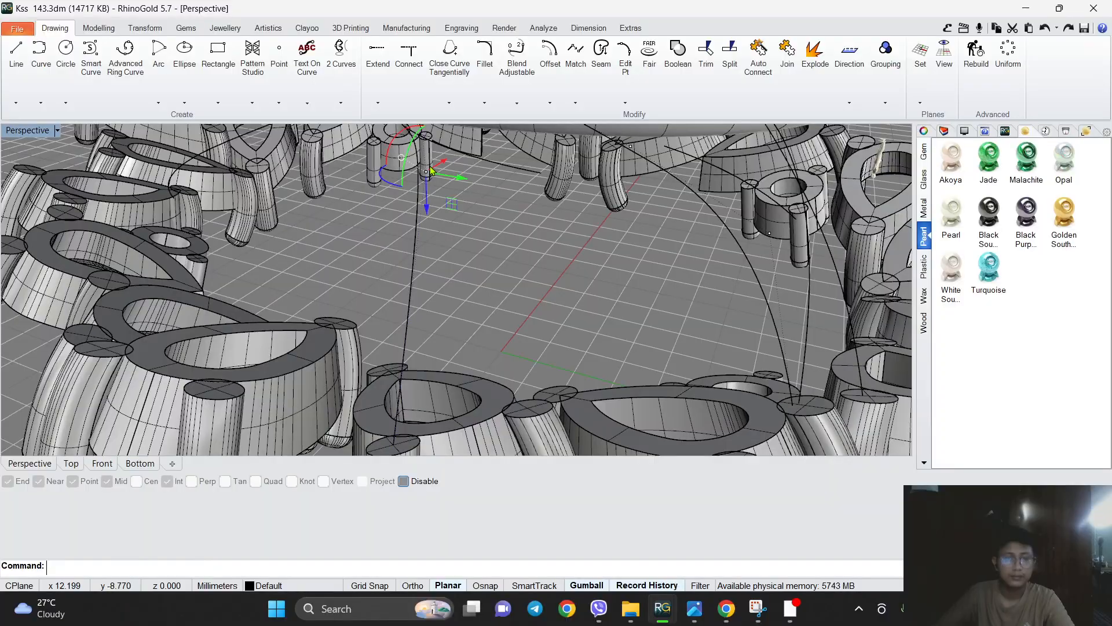
pyautogui.scroll(-2, 430, 168)
pyautogui.moveTo(430, 228); pyautogui.dragTo(427, 297)
# Show the control points of the following flat curve and raise its outer end point to the stone setting's prong.
pyautogui.scroll(-4, 425, 274)
pyautogui.scroll(3, 425, 278)
pyautogui.moveTo(425, 279); pyautogui.dragTo(400, 325, button='right')
pyautogui.click(361, 203)
pyautogui.click(357, 183)
pyautogui.scroll(-5, 366, 209)
pyautogui.moveTo(365, 209); pyautogui.dragTo(428, 258, button='right')
pyautogui.scroll(3, 405, 267)
pyautogui.press('F10')
pyautogui.scroll(4, 422, 283)
pyautogui.moveTo(478, 332); pyautogui.dragTo(479, 333)
pyautogui.scroll(-5, 476, 330)
pyautogui.moveTo(463, 313); pyautogui.dragTo(414, 226, button='right')
pyautogui.moveTo(436, 274); pyautogui.dragTo(447, 340)
pyautogui.scroll(4, 401, 247)
# Raise the same curve's intermediate control points to arch it toward the prong, and hide the control points.
pyautogui.click(397, 236)
pyautogui.moveTo(400, 283); pyautogui.dragTo(400, 284)
pyautogui.scroll(-5, 400, 284)
pyautogui.moveTo(487, 301); pyautogui.dragTo(400, 246, button='right')
pyautogui.scroll(7, 409, 243)
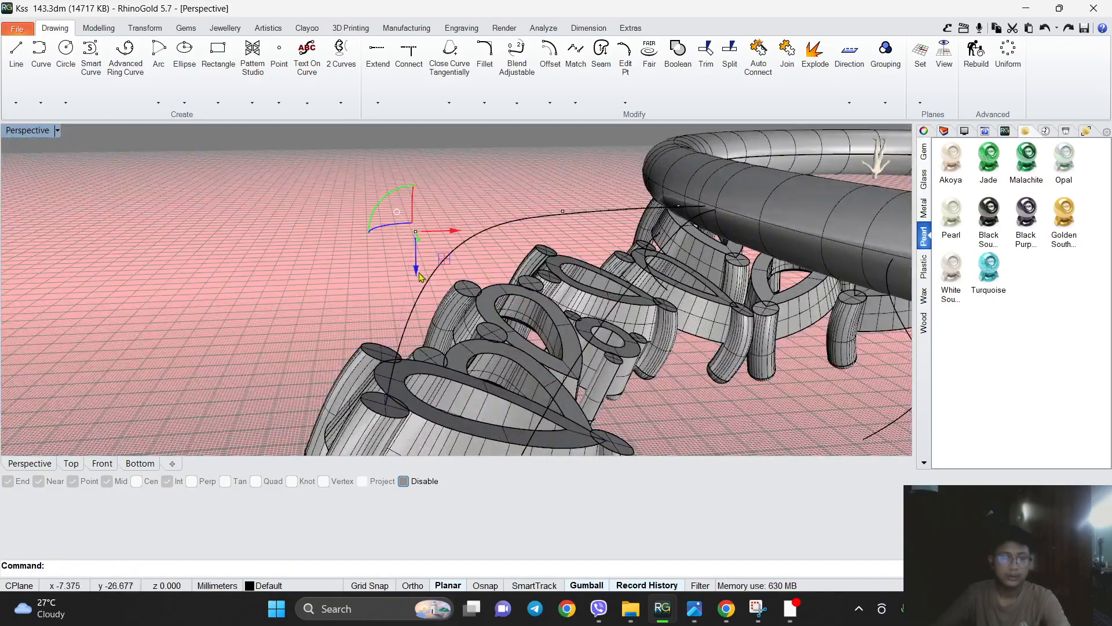
pyautogui.moveTo(417, 273); pyautogui.dragTo(418, 354)
pyautogui.scroll(-2, 449, 264)
pyautogui.scroll(-3, 541, 222)
pyautogui.press('Escape')
pyautogui.press('Escape')
# Try a round-capped pipe with a 0.35 mm radius along the shaped connecting curve, and undo it.
pyautogui.scroll(1, 541, 219)
pyautogui.moveTo(566, 216); pyautogui.dragTo(430, 291, button='right')
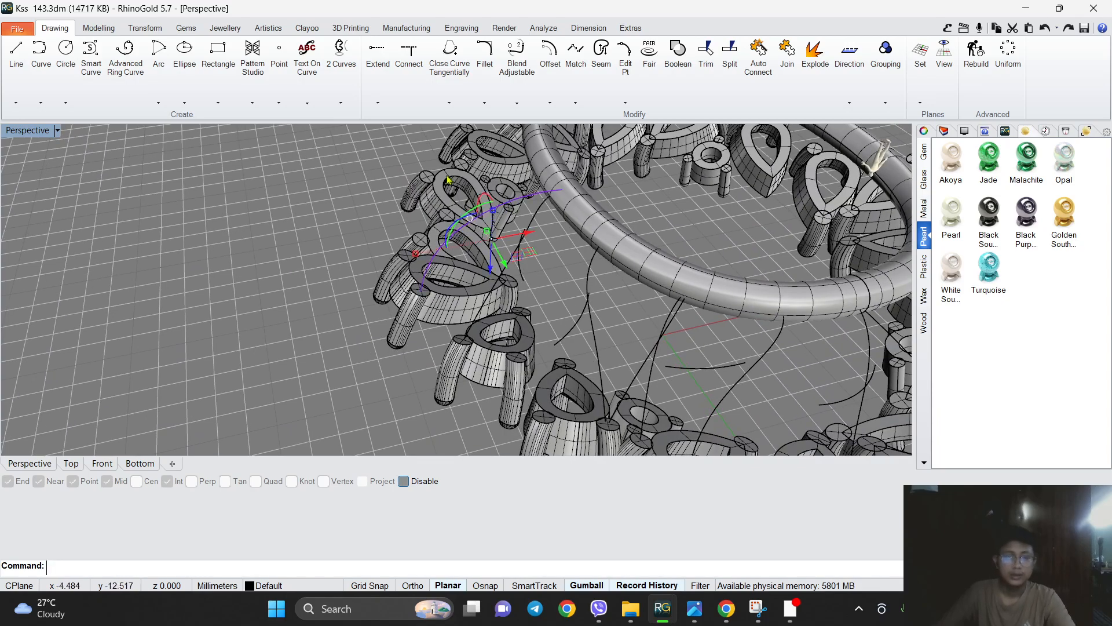
pyautogui.click(109, 29)
pyautogui.click(433, 104)
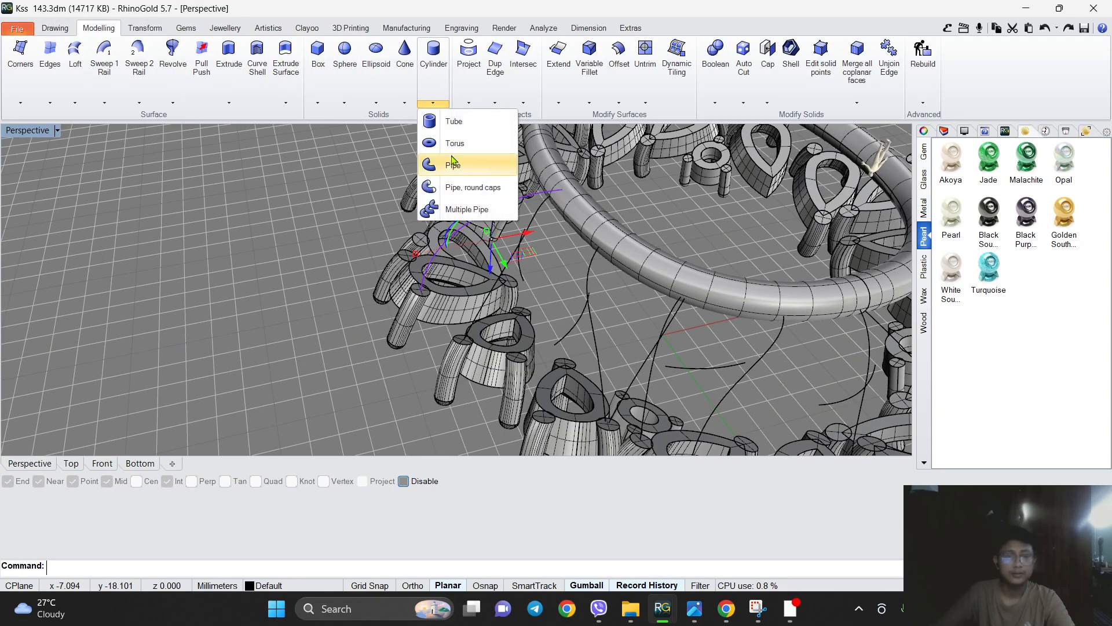
pyautogui.click(457, 190)
pyautogui.moveTo(313, 348); pyautogui.dragTo(388, 309, button='right')
pyautogui.scroll(4, 388, 307)
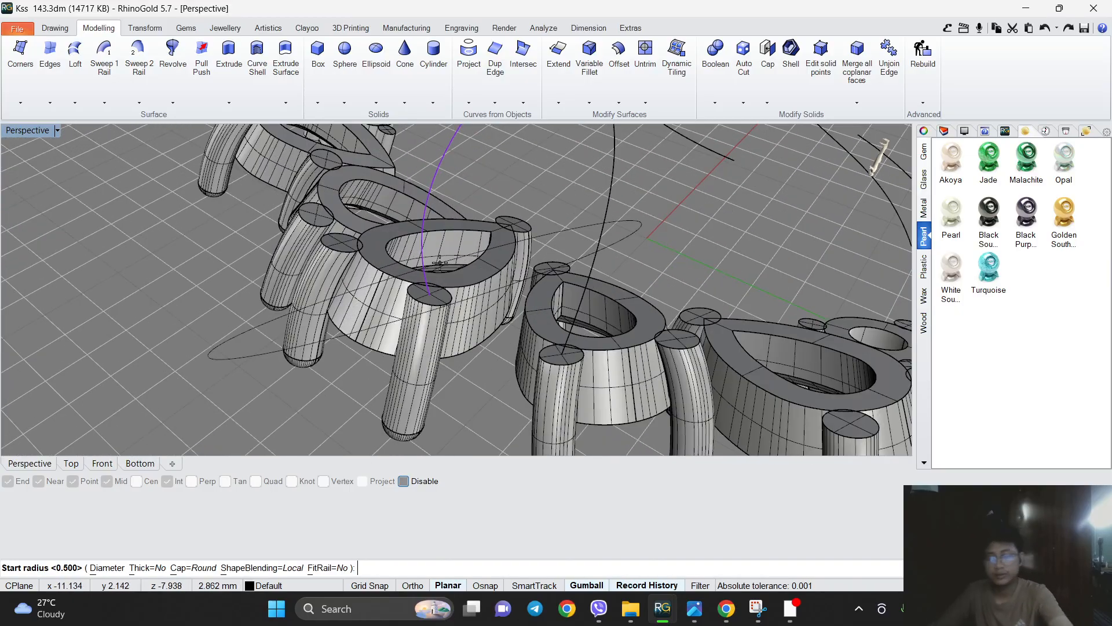
pyautogui.write('.35')
pyautogui.press('Return')
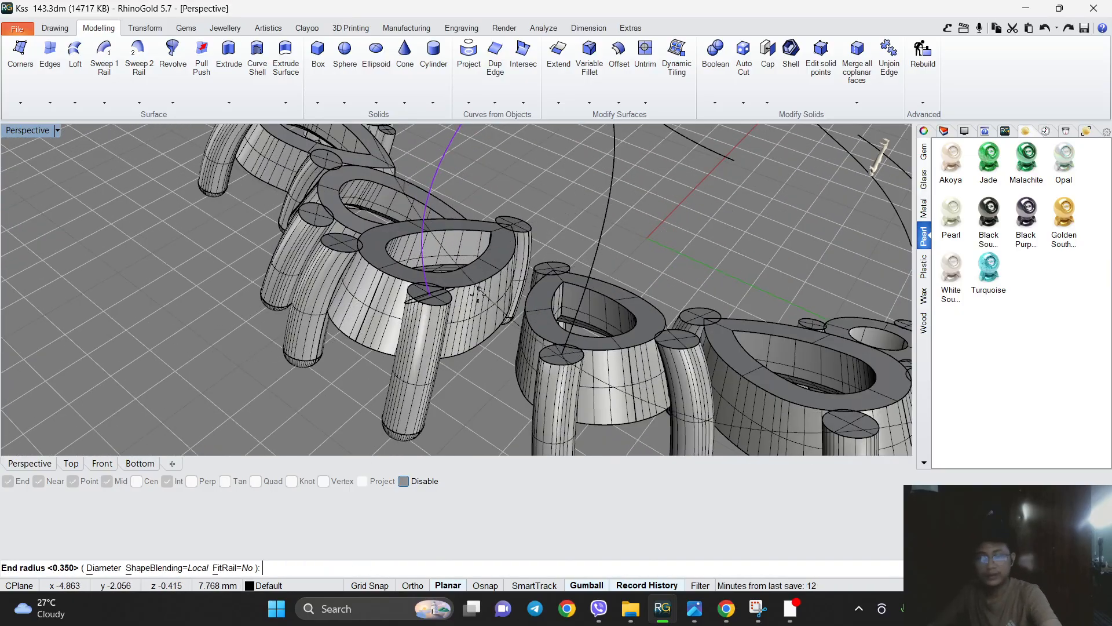
pyautogui.scroll(-5, 458, 240)
pyautogui.scroll(3, 481, 233)
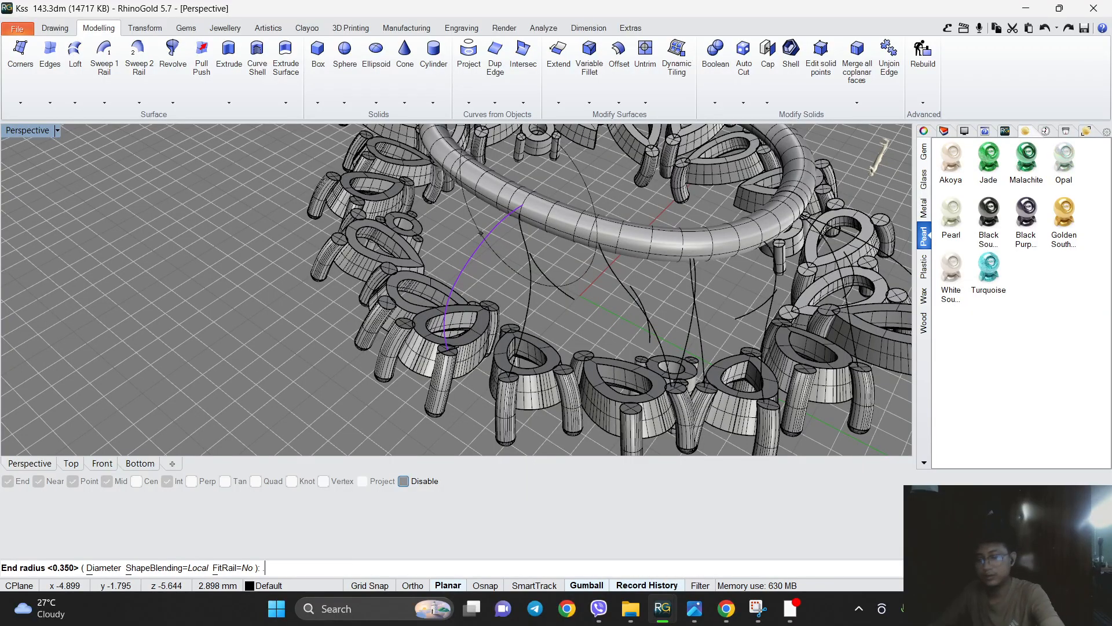
pyautogui.press('Return')
pyautogui.scroll(4, 480, 233)
pyautogui.scroll(-5, 485, 260)
pyautogui.moveTo(484, 264); pyautogui.dragTo(488, 351, button='right')
pyautogui.scroll(5, 406, 303)
pyautogui.hotkey('ctrl', 'z')
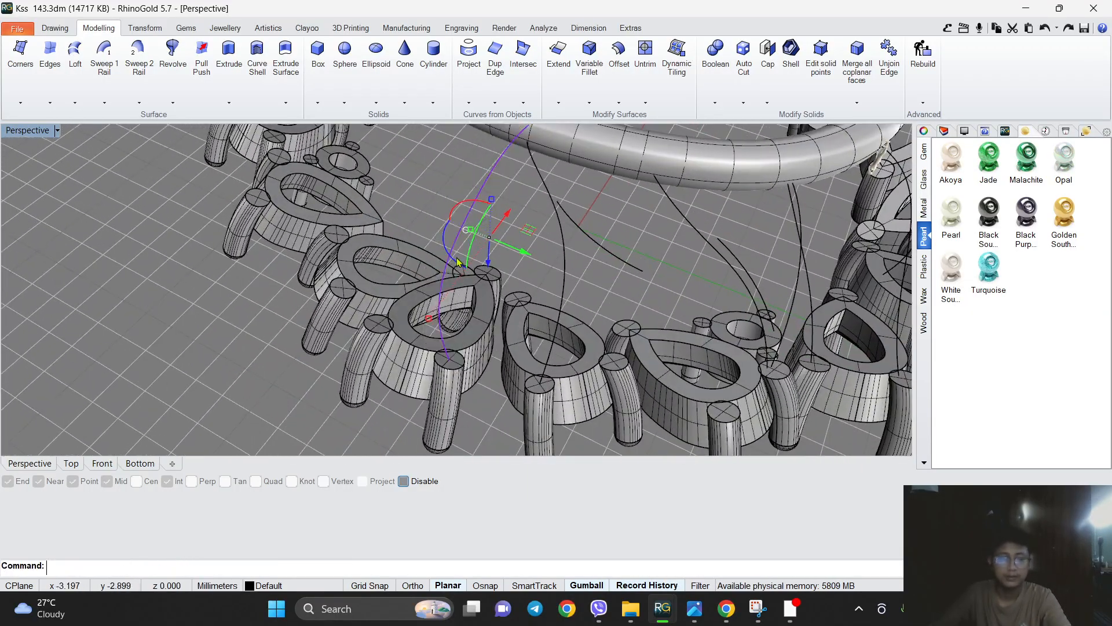
# Create a round-capped pipe along the selected connecting curve with 0.3 mm start and end radii.
pyautogui.press('Return')
pyautogui.write('.3')
pyautogui.press('Return')
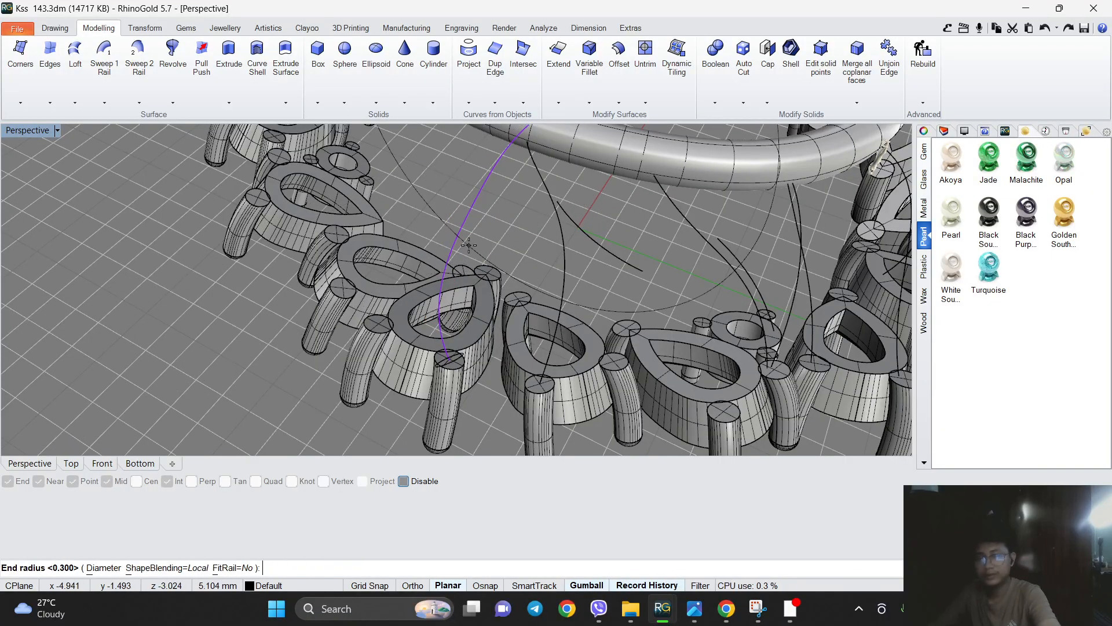
pyautogui.write('.3')
pyautogui.press('Return')
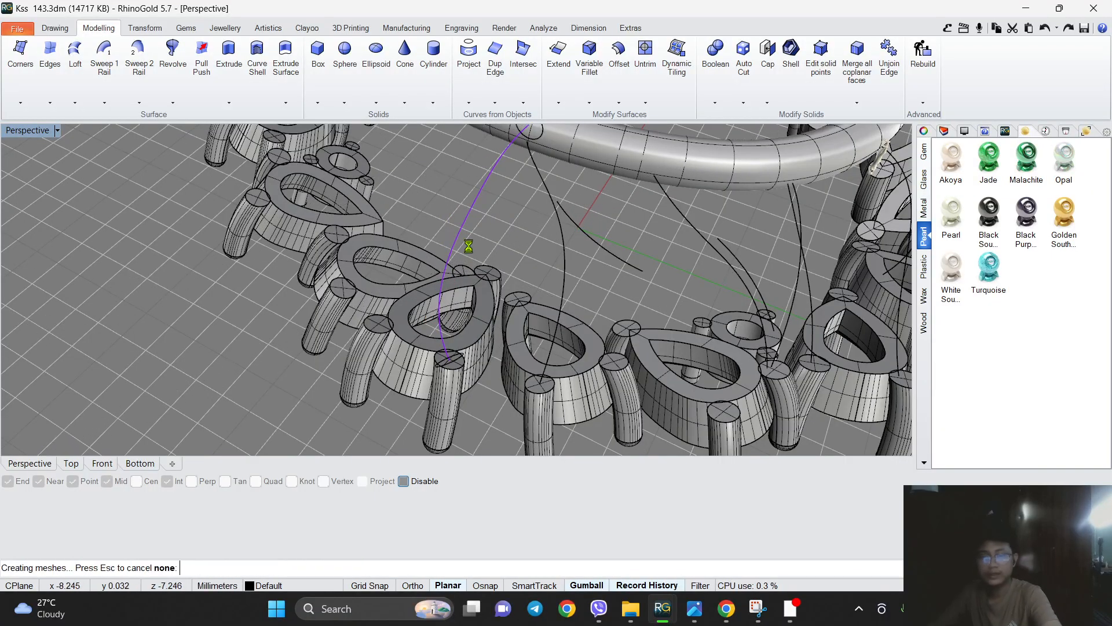
pyautogui.press('Return')
pyautogui.scroll(-5, 430, 326)
pyautogui.scroll(5, 430, 326)
pyautogui.moveTo(430, 326); pyautogui.dragTo(331, 296, button='right')
# Adjust the piped curve's end and intermediate control points where the pipe meets the prong and arches toward the ring.
pyautogui.press('Escape')
pyautogui.moveTo(556, 387); pyautogui.dragTo(555, 387)
pyautogui.scroll(3, 488, 380)
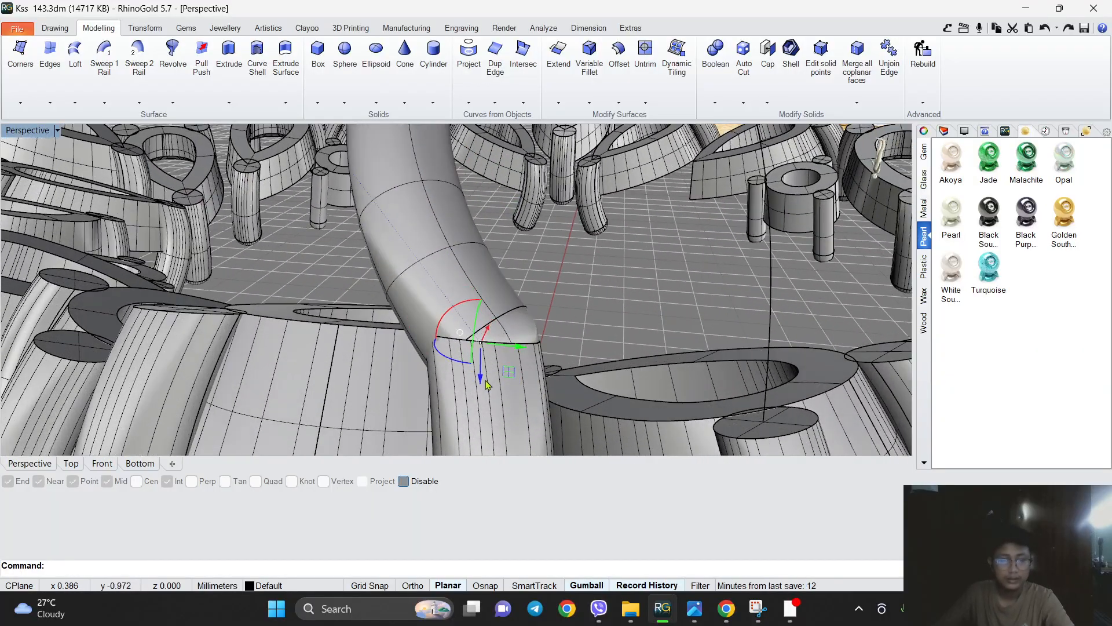
pyautogui.scroll(-5, 501, 274)
pyautogui.moveTo(437, 259); pyautogui.dragTo(422, 207, button='right')
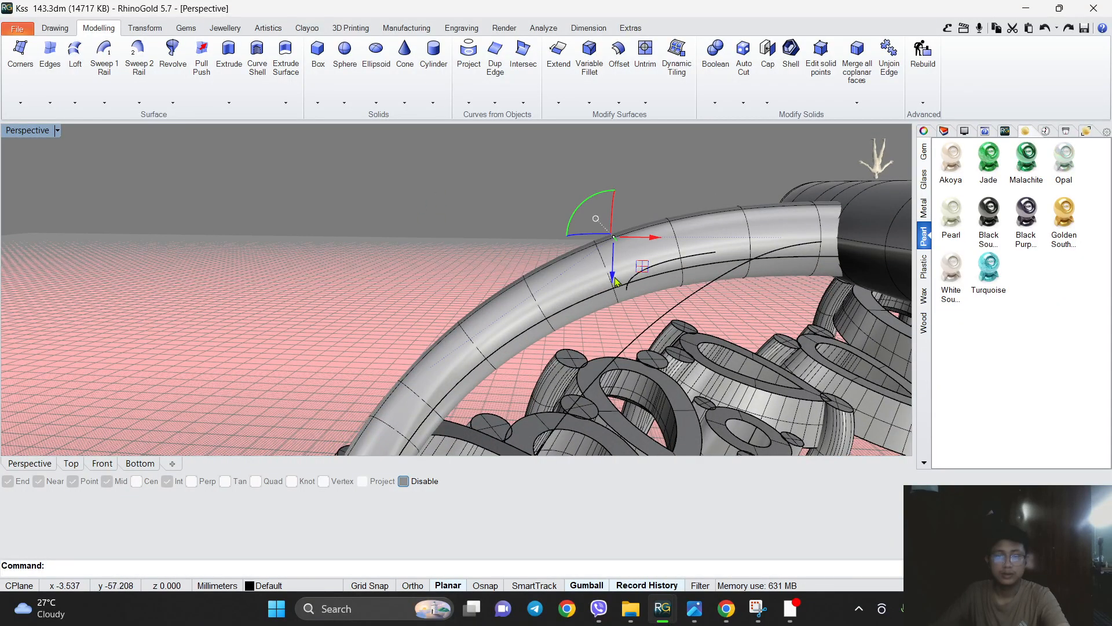
pyautogui.moveTo(620, 307); pyautogui.dragTo(560, 237, button='right')
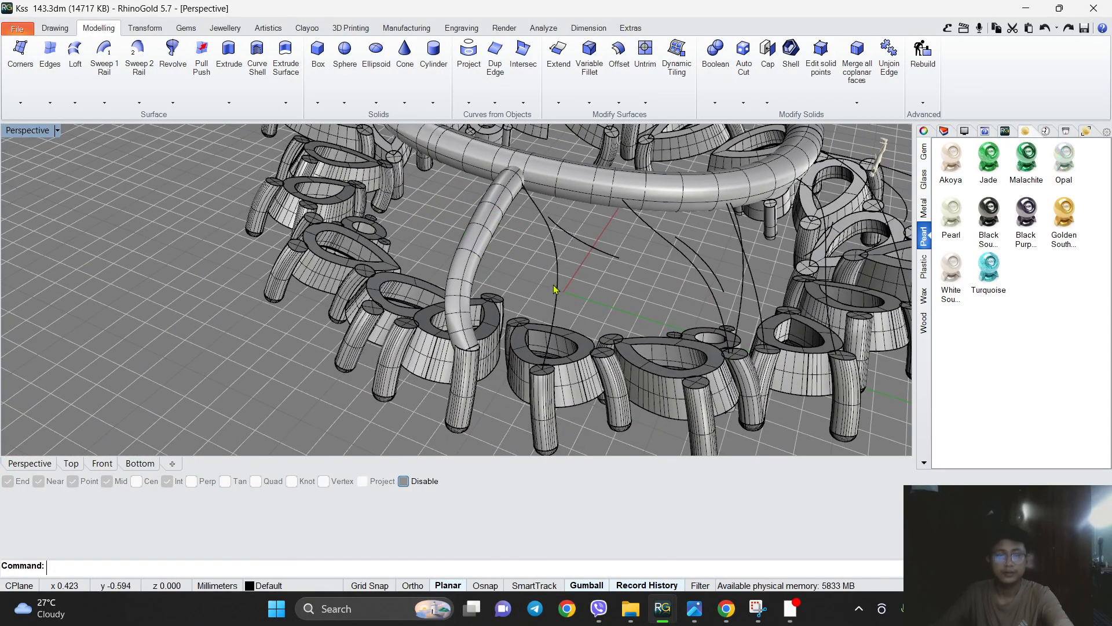
# Create a round-capped pipe along the curve beside the first support, with a 0.35 mm start radius and 0.3 mm end radius.
pyautogui.click(432, 103)
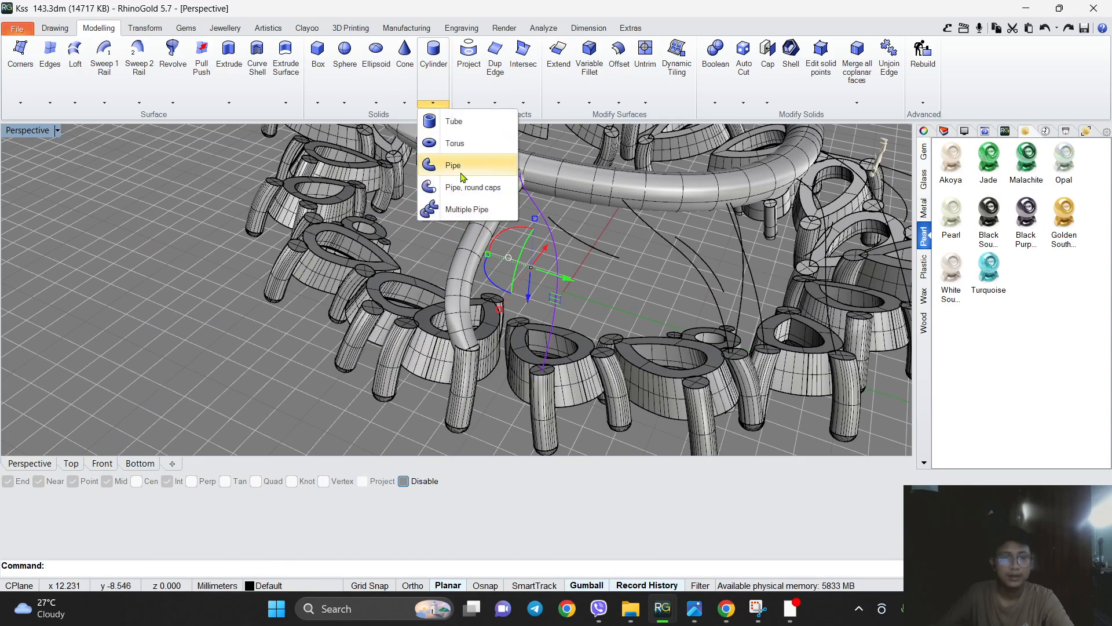
pyautogui.click(479, 196)
pyautogui.scroll(-8, 508, 223)
pyautogui.scroll(8, 523, 260)
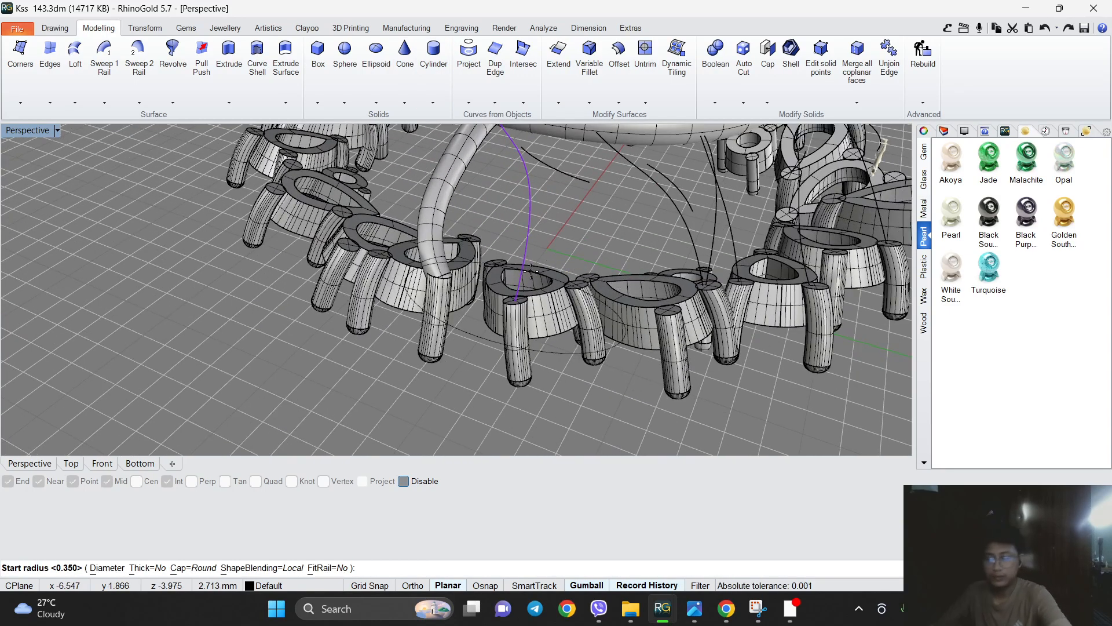
pyautogui.write('.3')
pyautogui.press('Return')
pyautogui.write('.3')
pyautogui.press('Return')
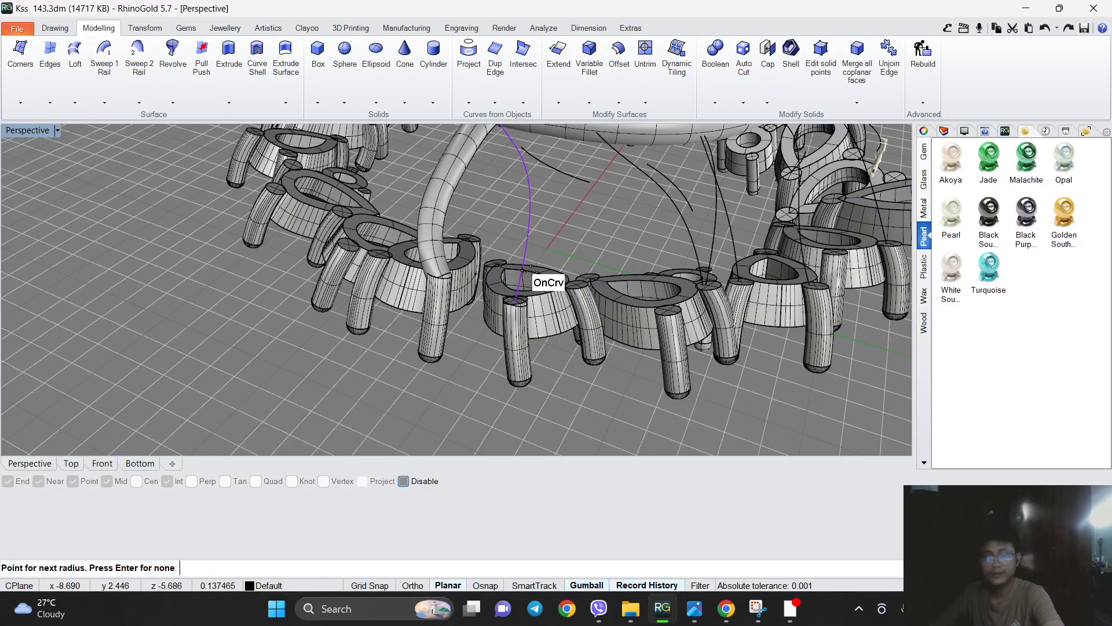
pyautogui.press('Return')
# Pipe the next long curve from the ring to the forked prongs with round caps, 0.35 mm start and 0.3 mm end radii.
pyautogui.scroll(-2, 531, 272)
pyautogui.scroll(4, 528, 274)
pyautogui.moveTo(528, 273); pyautogui.dragTo(600, 240, button='right')
pyautogui.click(660, 233)
pyautogui.scroll(-5, 597, 237)
pyautogui.rightClick(592, 236)
pyautogui.scroll(4, 592, 237)
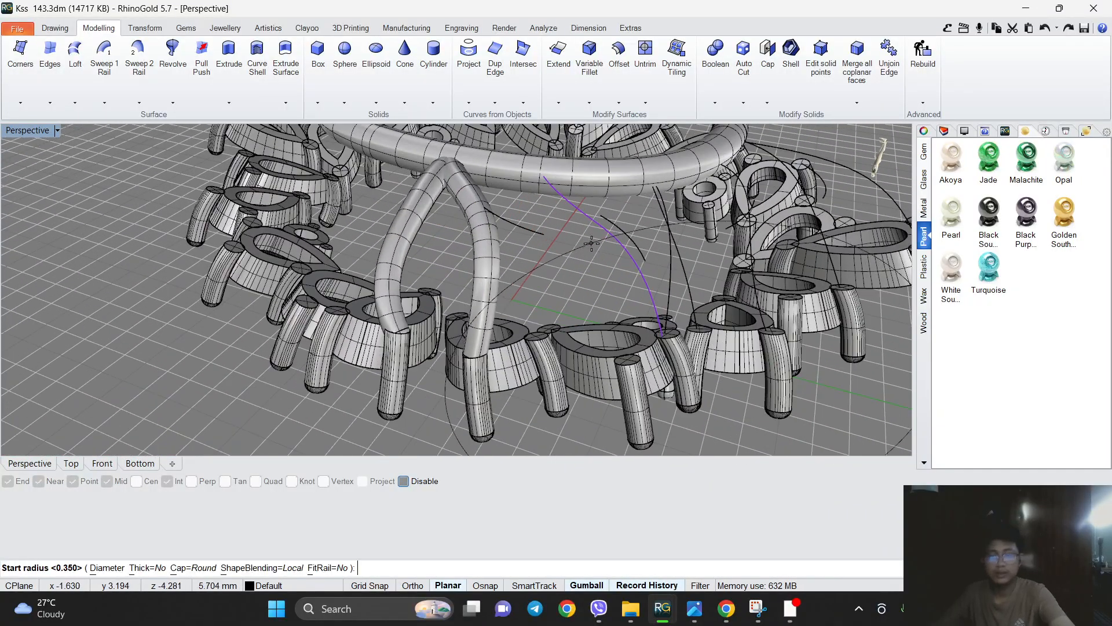
pyautogui.write('.3')
pyautogui.press('Return')
pyautogui.write('.')
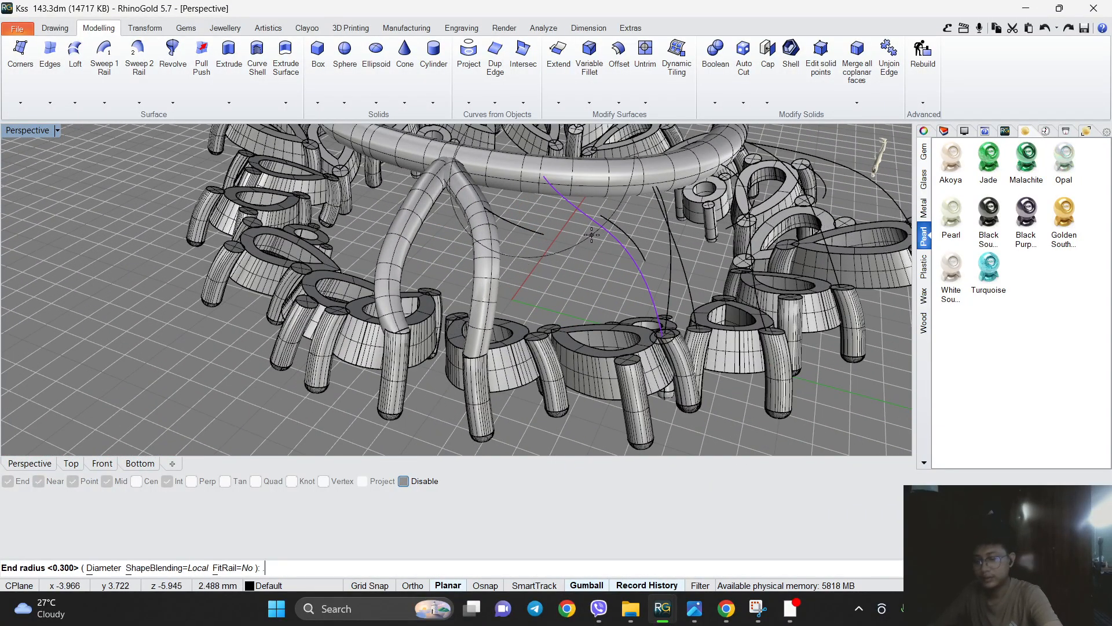
pyautogui.write('35')
pyautogui.press('Return')
pyautogui.scroll(3, 667, 271)
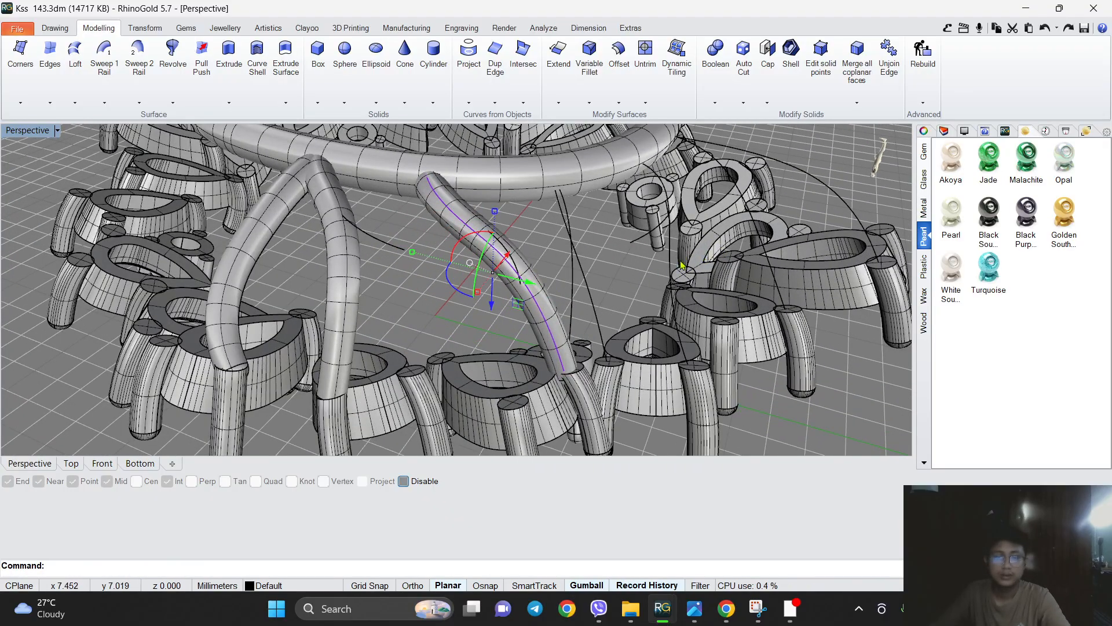
pyautogui.moveTo(594, 295); pyautogui.dragTo(563, 255, button='right')
pyautogui.press('Escape')
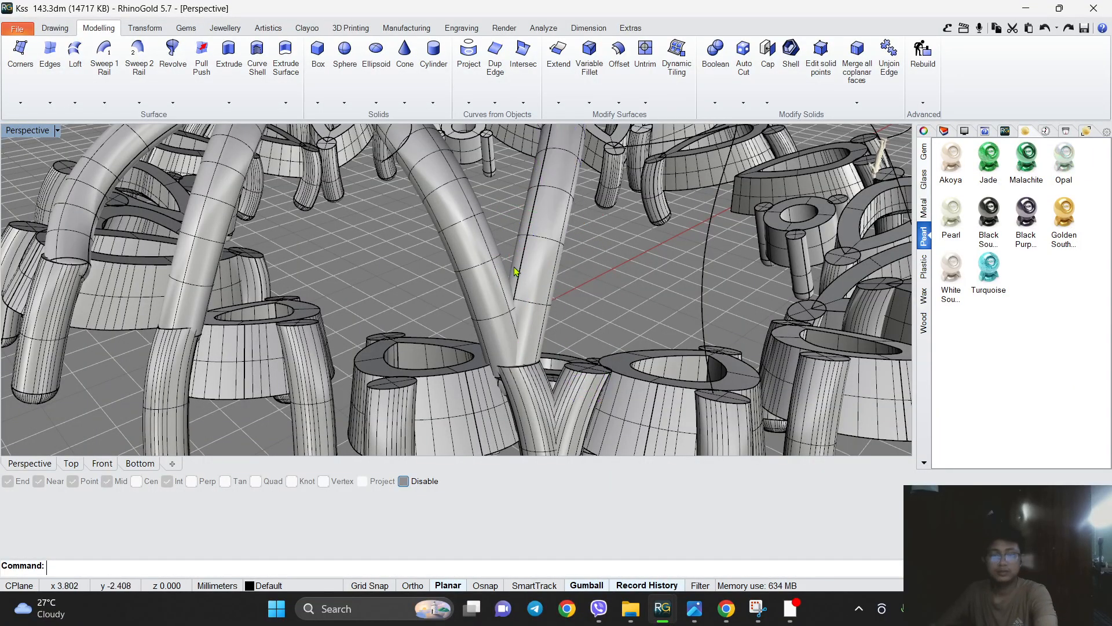
# Pipe the S-shaped curve between ring and prong with round caps, using a 0.35 mm start radius and 0.3 mm end radius.
pyautogui.scroll(-5, 533, 324)
pyautogui.scroll(3, 556, 294)
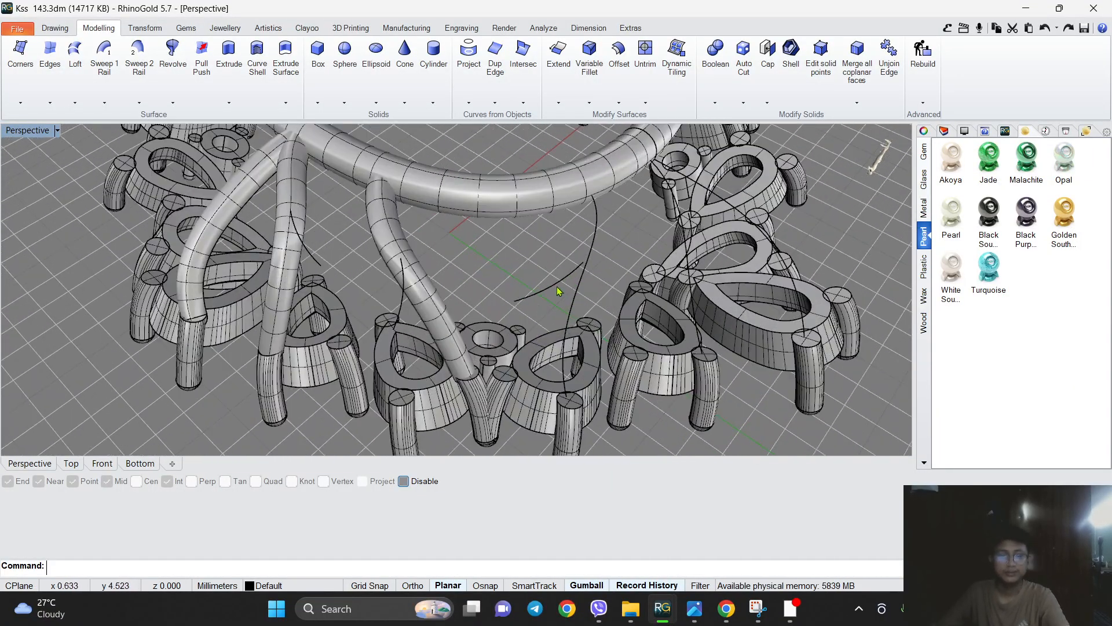
pyautogui.scroll(-6, 584, 281)
pyautogui.scroll(4, 560, 284)
pyautogui.rightClick(556, 301)
pyautogui.moveTo(557, 313); pyautogui.dragTo(505, 314, button='right')
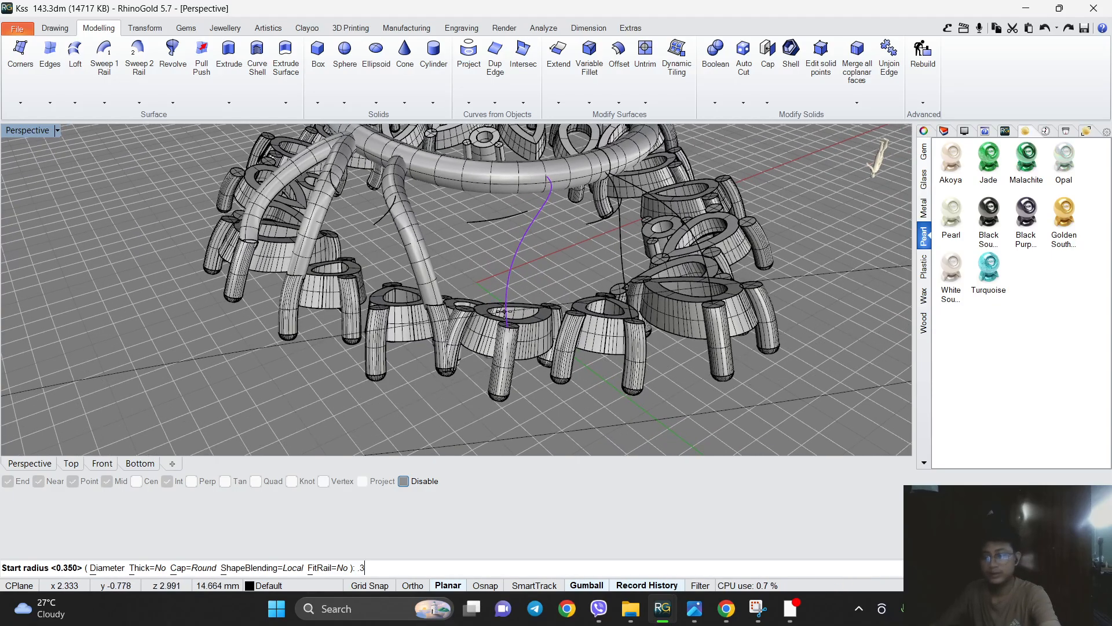
pyautogui.rightClick(505, 313)
pyautogui.write('.35')
pyautogui.press('Return')
pyautogui.press('Return')
pyautogui.scroll(2, 597, 284)
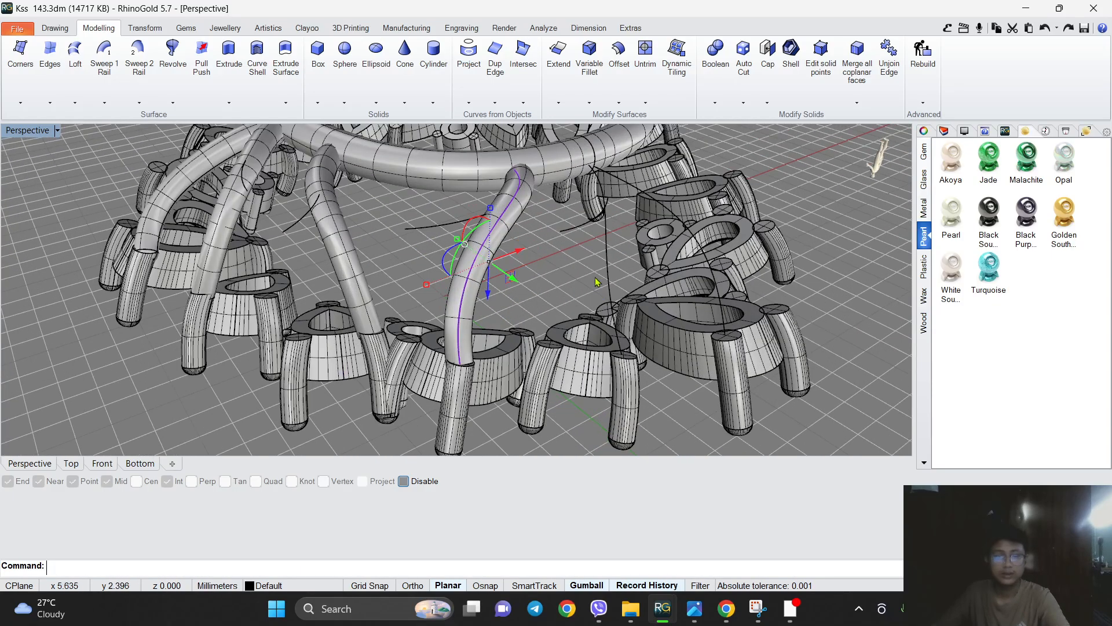
# Create a round-capped pipe along the near-vertical curve beside the S-shaped support, with 0.35 mm start and 0.3 mm end radii.
pyautogui.rightClick(605, 260)
pyautogui.click(608, 267)
pyautogui.rightClick(608, 269)
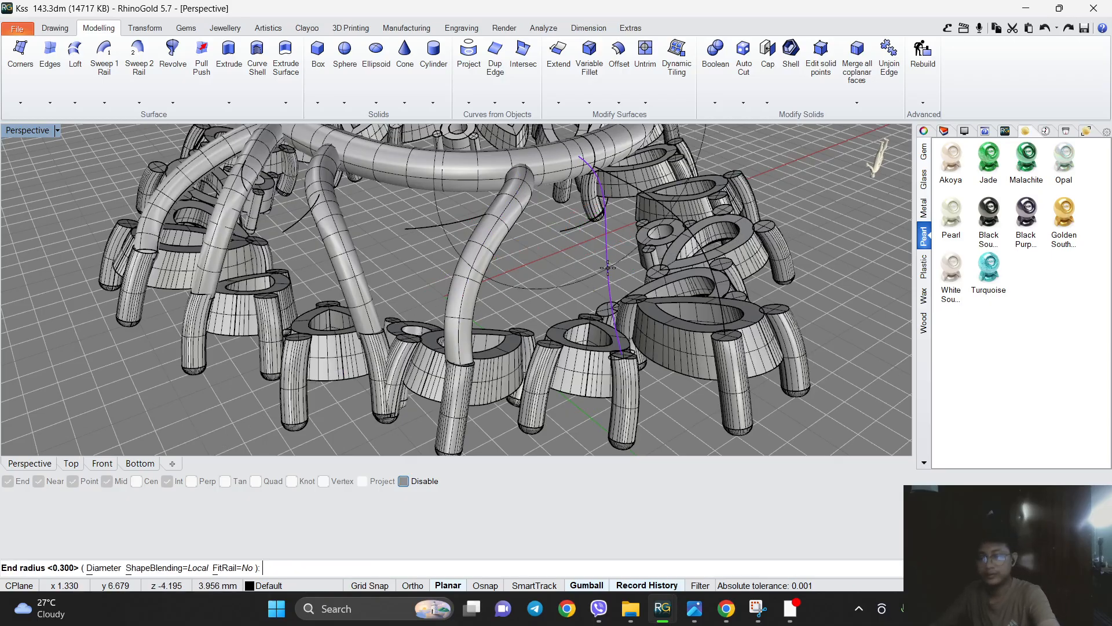
pyautogui.press('Return')
pyautogui.press('Return')
pyautogui.scroll(-2, 620, 255)
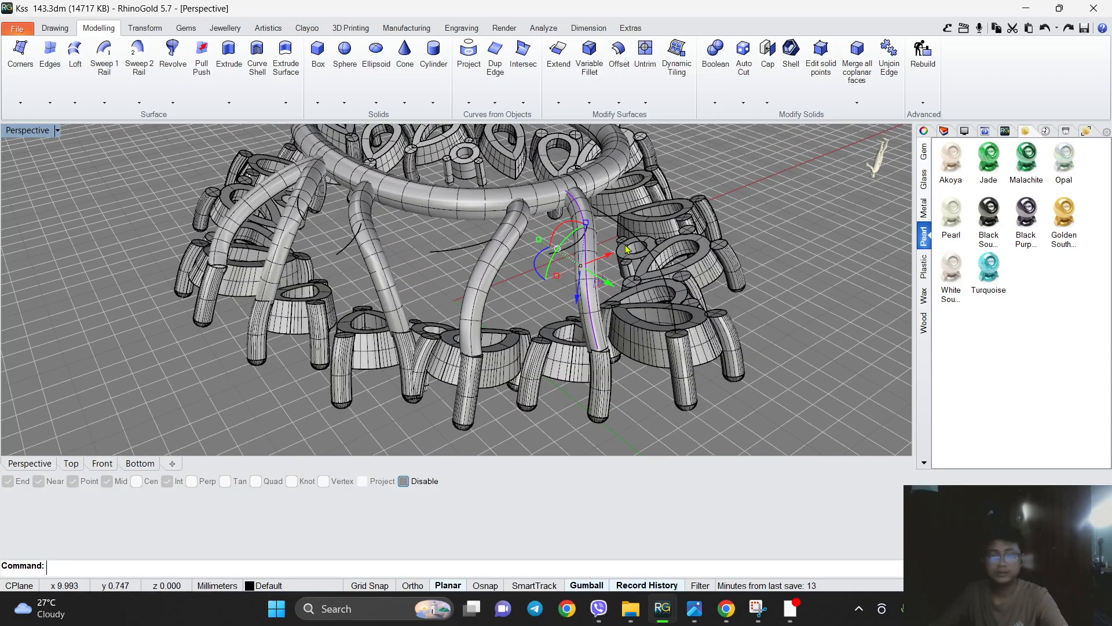
# Pipe the last long arched curve reaching the large pear setting with round caps, keeping the 0.3 mm end radius.
pyautogui.rightClick(635, 244)
pyautogui.click(632, 259)
pyautogui.press('Return')
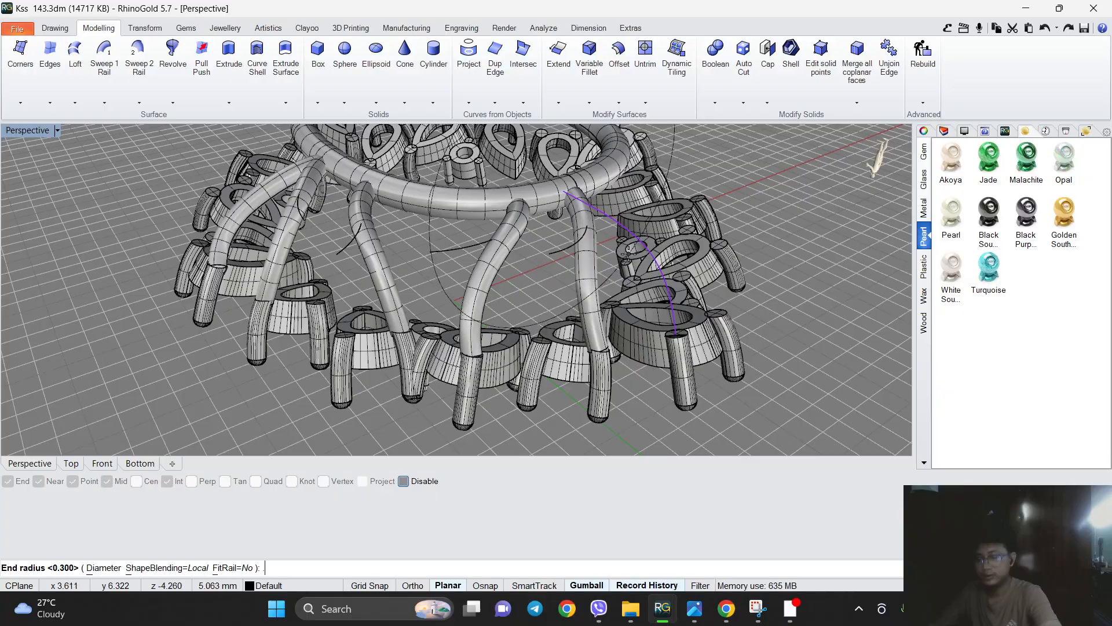
pyautogui.press('Return')
pyautogui.press('Return')
# Move the short branch curve beside the near-vertical support along Z so it sits against the pipe.
pyautogui.scroll(-3, 629, 253)
pyautogui.moveTo(629, 253); pyautogui.dragTo(529, 230, button='right')
pyautogui.scroll(3, 605, 277)
pyautogui.click(550, 202)
pyautogui.moveTo(562, 244); pyautogui.dragTo(563, 282)
pyautogui.scroll(2, 563, 277)
pyautogui.moveTo(563, 272); pyautogui.dragTo(653, 255, button='right')
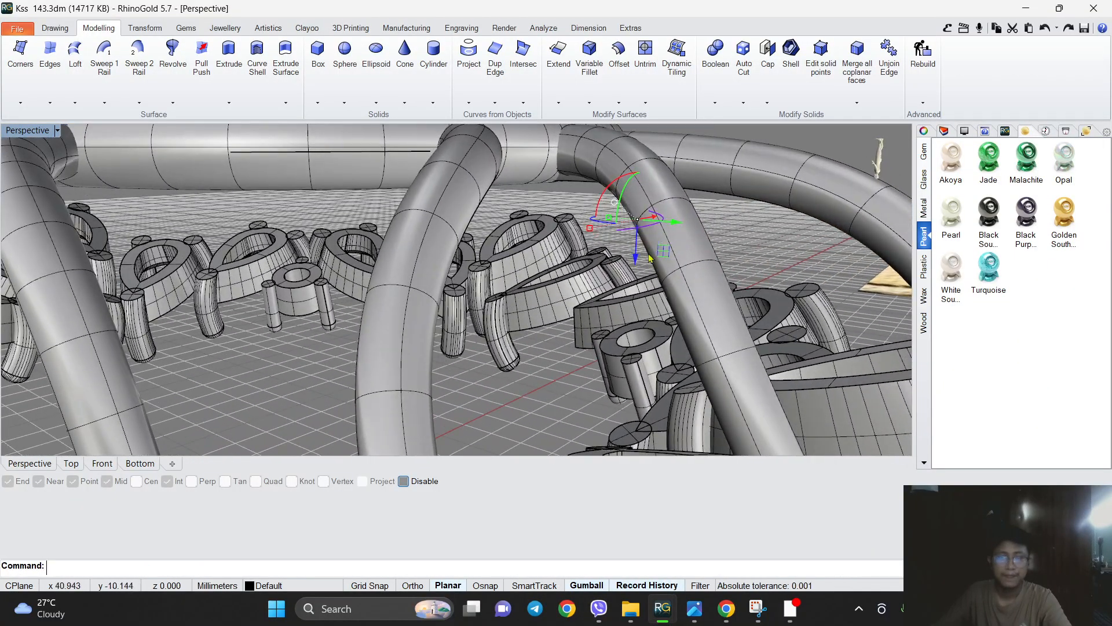
pyautogui.moveTo(639, 261); pyautogui.dragTo(638, 249)
# Rebuild the four short branch curves together as degree 3, deleting the input curves.
pyautogui.scroll(-5, 471, 231)
pyautogui.moveTo(472, 230); pyautogui.dragTo(455, 252, button='right')
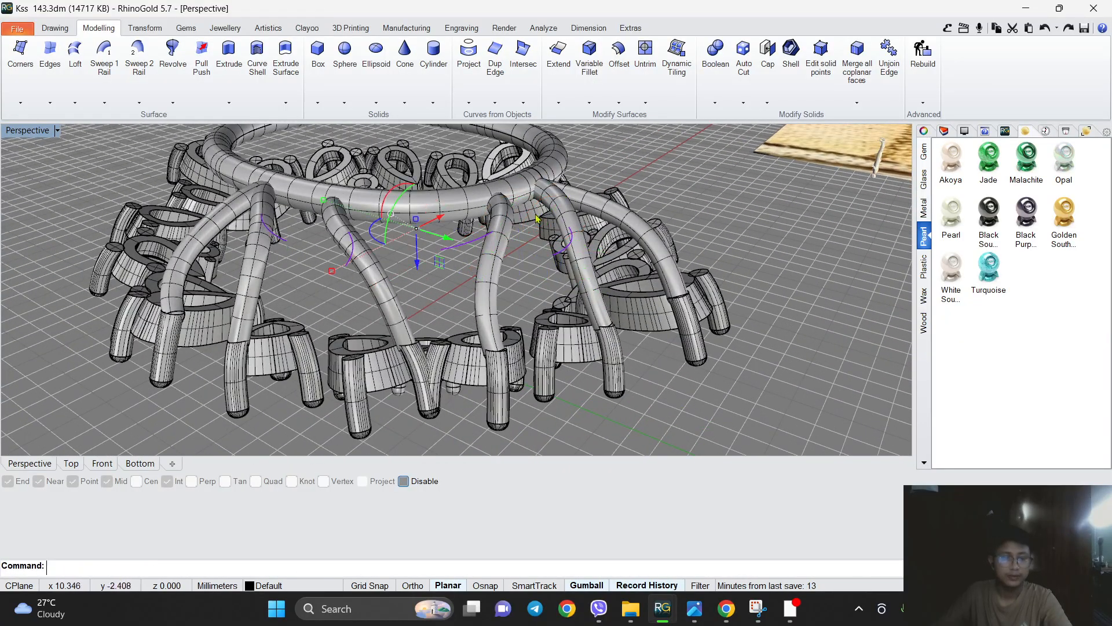
pyautogui.click(923, 52)
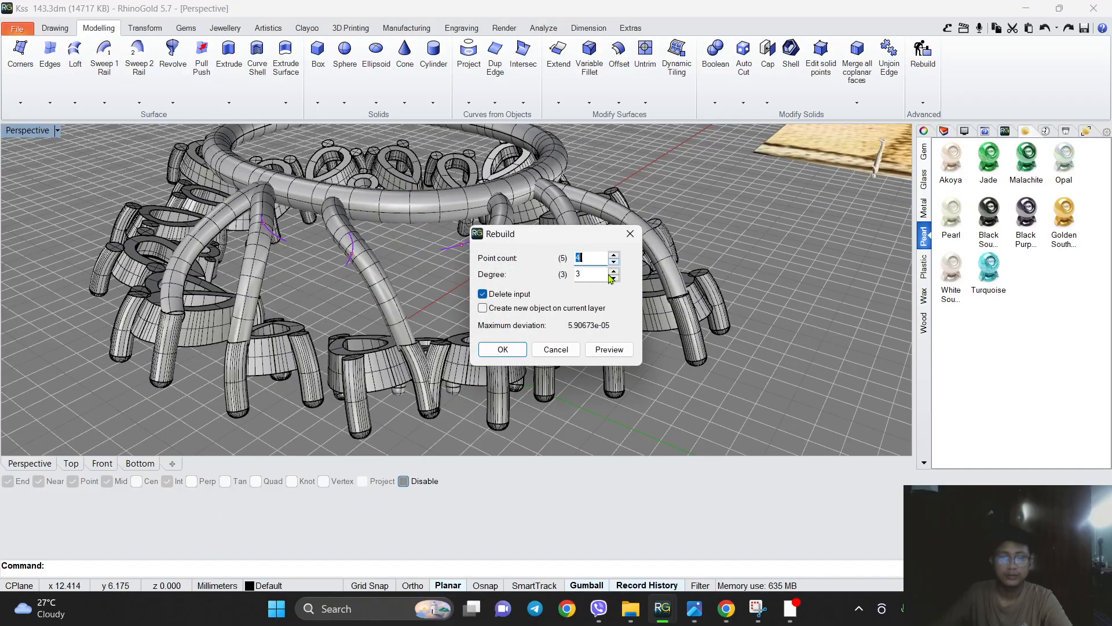
pyautogui.click(503, 350)
# Pull the control points of the first short branch curve along Z so its free end reaches the nearby prong.
pyautogui.scroll(6, 445, 289)
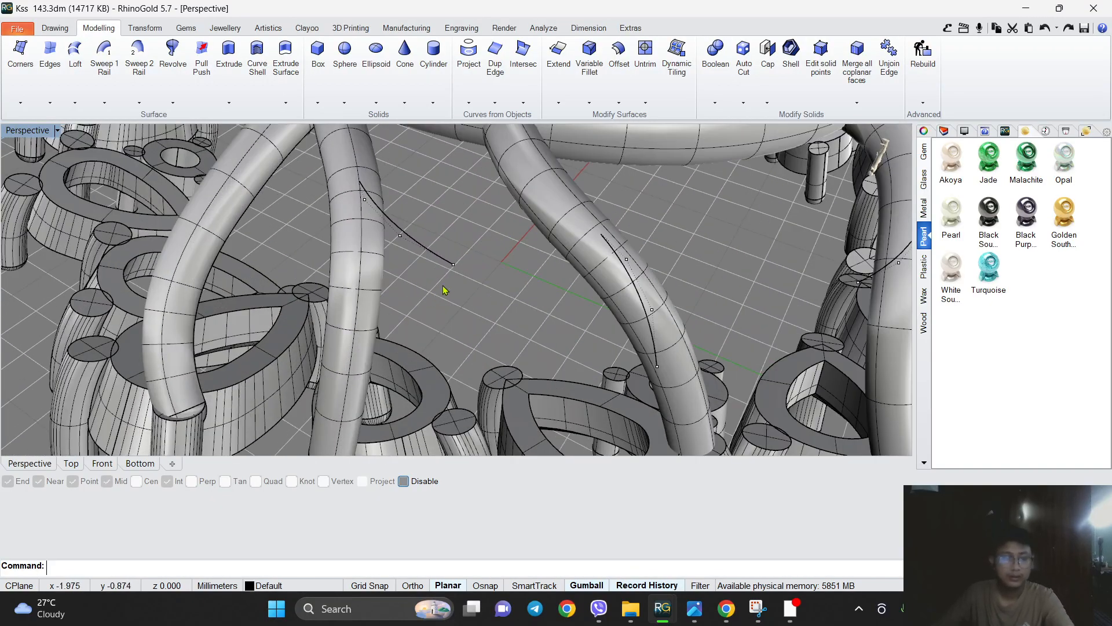
pyautogui.scroll(-2, 500, 185)
pyautogui.moveTo(496, 200); pyautogui.dragTo(464, 385)
pyautogui.scroll(3, 404, 234)
pyautogui.scroll(-5, 452, 223)
pyautogui.scroll(3, 429, 247)
pyautogui.moveTo(416, 239); pyautogui.dragTo(417, 270)
pyautogui.scroll(4, 380, 190)
pyautogui.scroll(-4, 381, 188)
pyautogui.scroll(-5, 381, 189)
pyautogui.scroll(5, 417, 281)
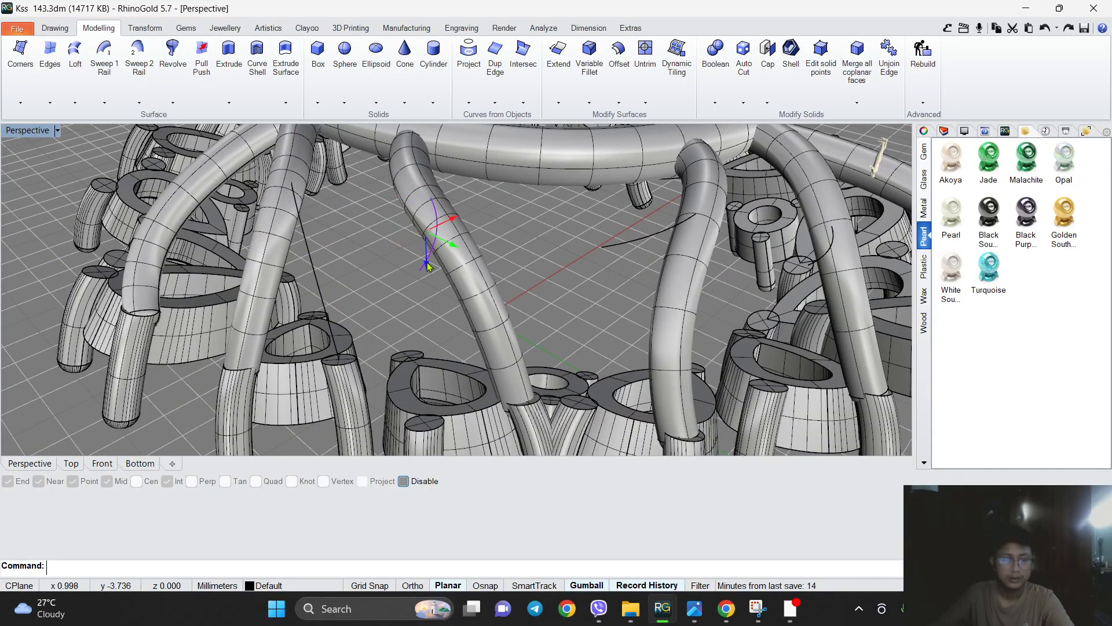
# Extend the second short branch curve to its prong by moving its end and intermediate control points, and hide the points.
pyautogui.moveTo(431, 270); pyautogui.dragTo(419, 447)
pyautogui.click(420, 279)
pyautogui.scroll(3, 421, 299)
pyautogui.moveTo(449, 326); pyautogui.dragTo(449, 378)
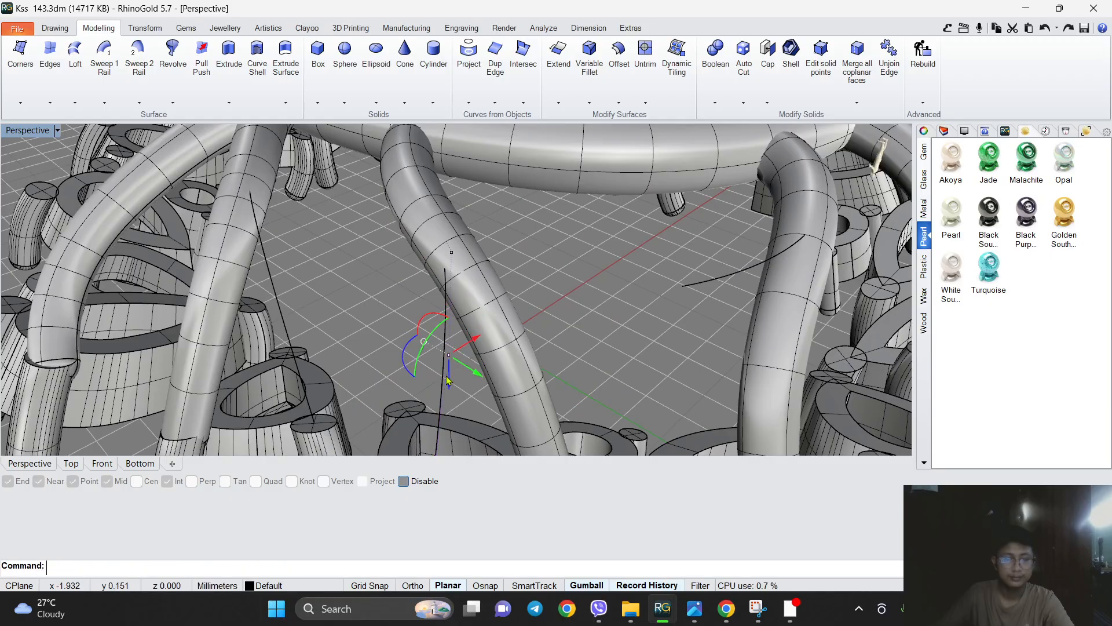
pyautogui.moveTo(450, 286); pyautogui.dragTo(449, 294)
pyautogui.scroll(-4, 448, 295)
pyautogui.scroll(4, 434, 297)
pyautogui.press('Escape')
pyautogui.press('Escape')
# Try a round-capped pipe along the second branch curve with a start radius picked in the view, and undo it.
pyautogui.click(452, 318)
pyautogui.scroll(-4, 452, 318)
pyautogui.click(437, 108)
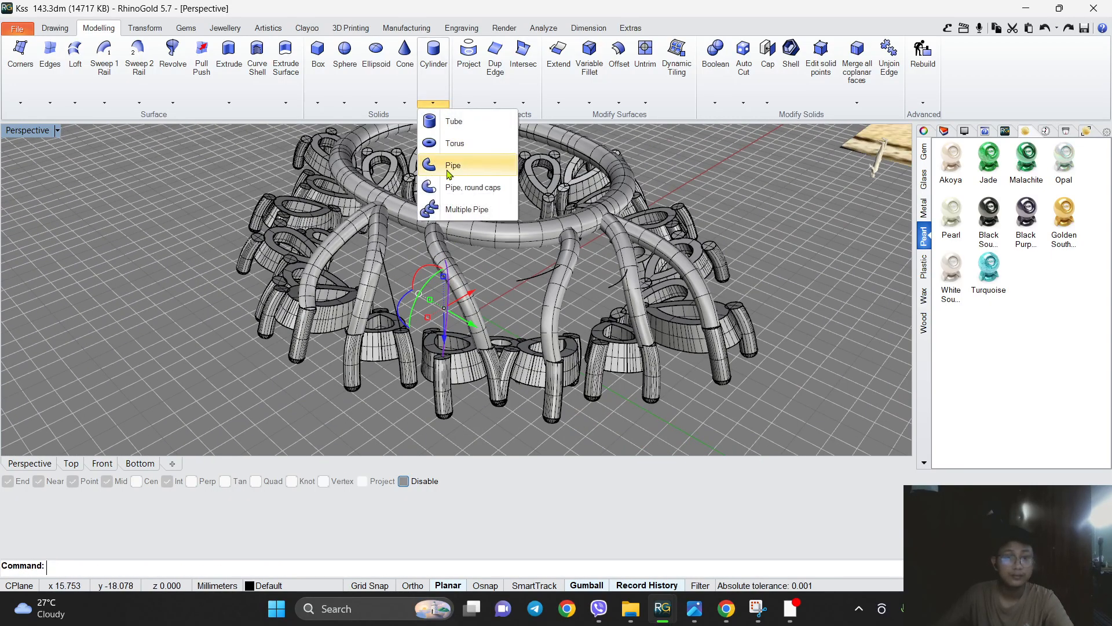
pyautogui.click(458, 166)
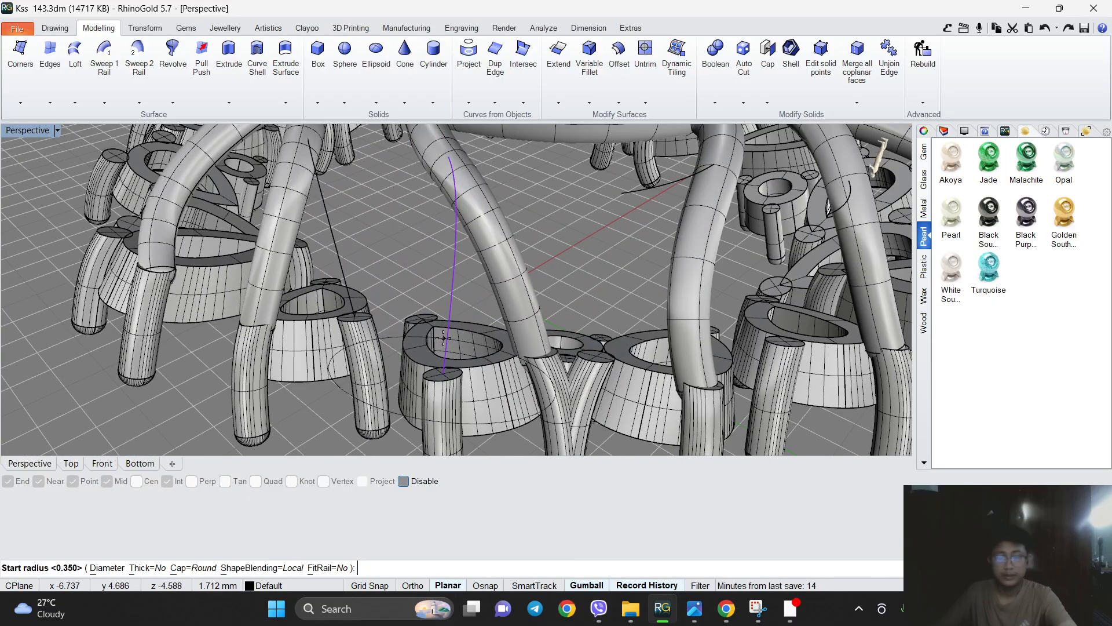
pyautogui.click(444, 335)
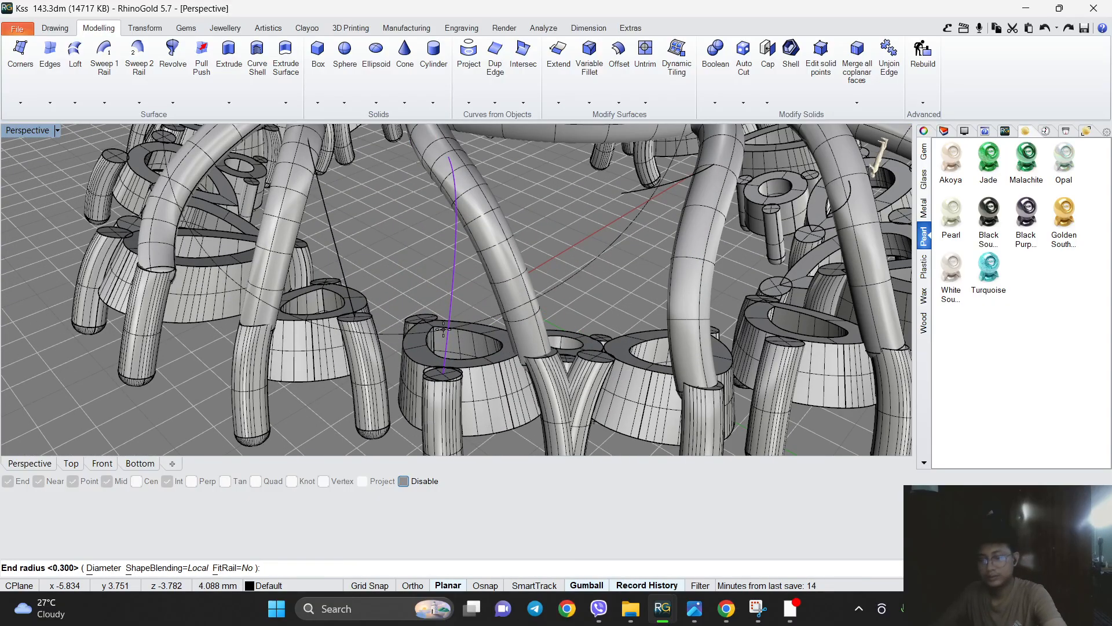
pyautogui.press('Return')
pyautogui.press('Return')
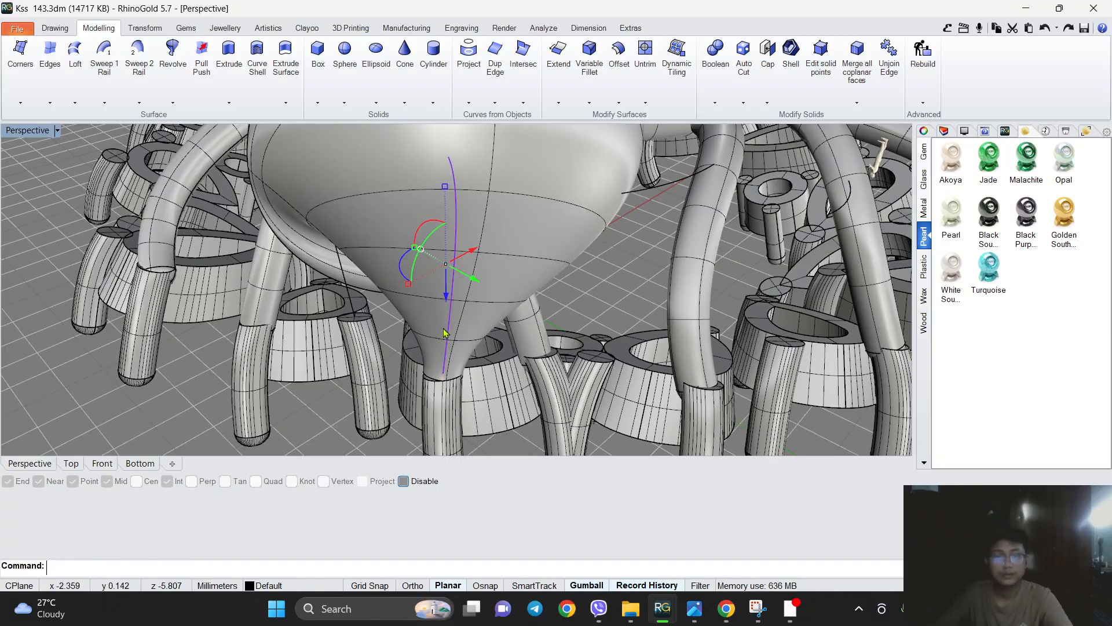
pyautogui.scroll(-7, 443, 329)
pyautogui.hotkey('ctrl', 'z')
# Create a slim round-capped pipe along the second branch curve, matching the neighbouring supports, and deselect it.
pyautogui.rightClick(454, 326)
pyautogui.press('Return')
pyautogui.press('Escape')
pyautogui.scroll(5, 446, 289)
pyautogui.scroll(5, 440, 254)
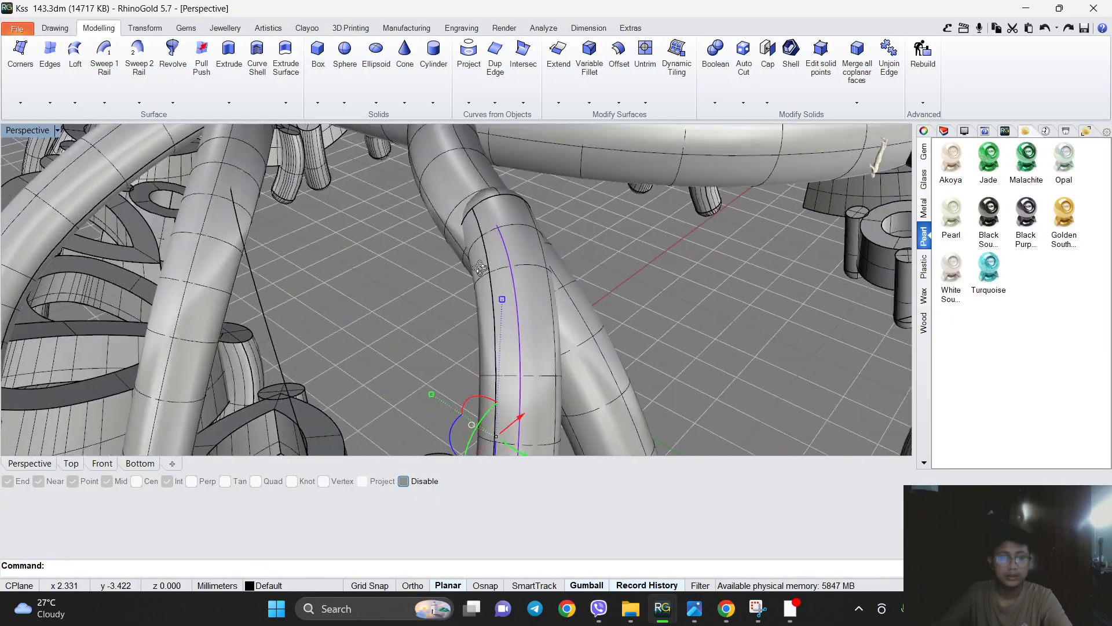
pyautogui.press('Escape')
pyautogui.scroll(-5, 277, 352)
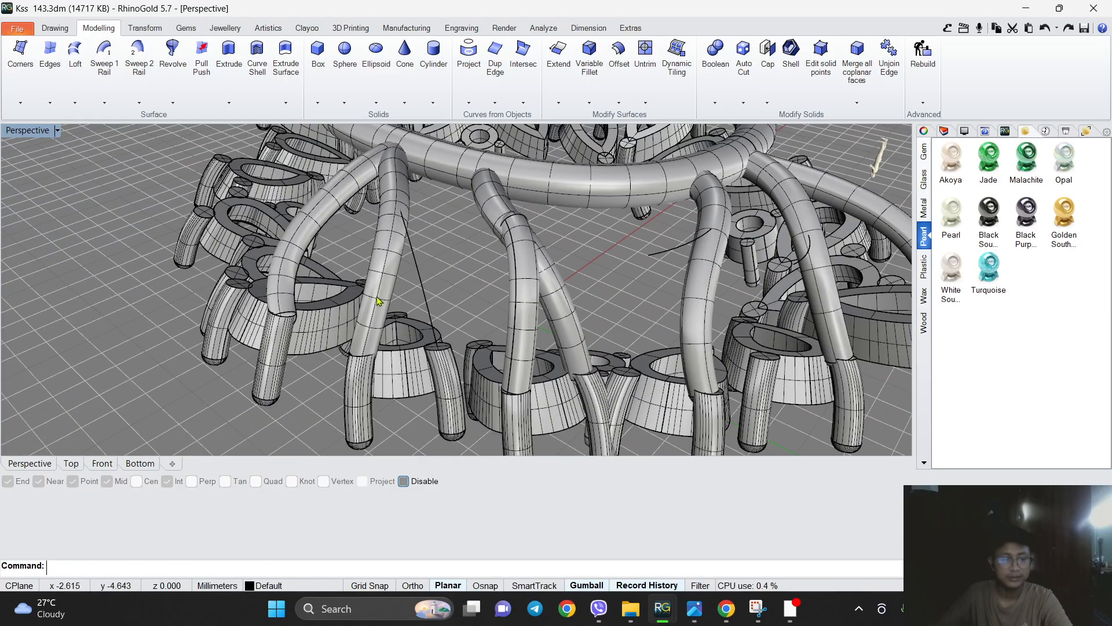
# Pipe the first branch curve down to its prong with round caps, accepting the current start and end radii.
pyautogui.scroll(5, 438, 281)
pyautogui.press('Return')
pyautogui.press('Return')
pyautogui.press('Return')
pyautogui.press('Return')
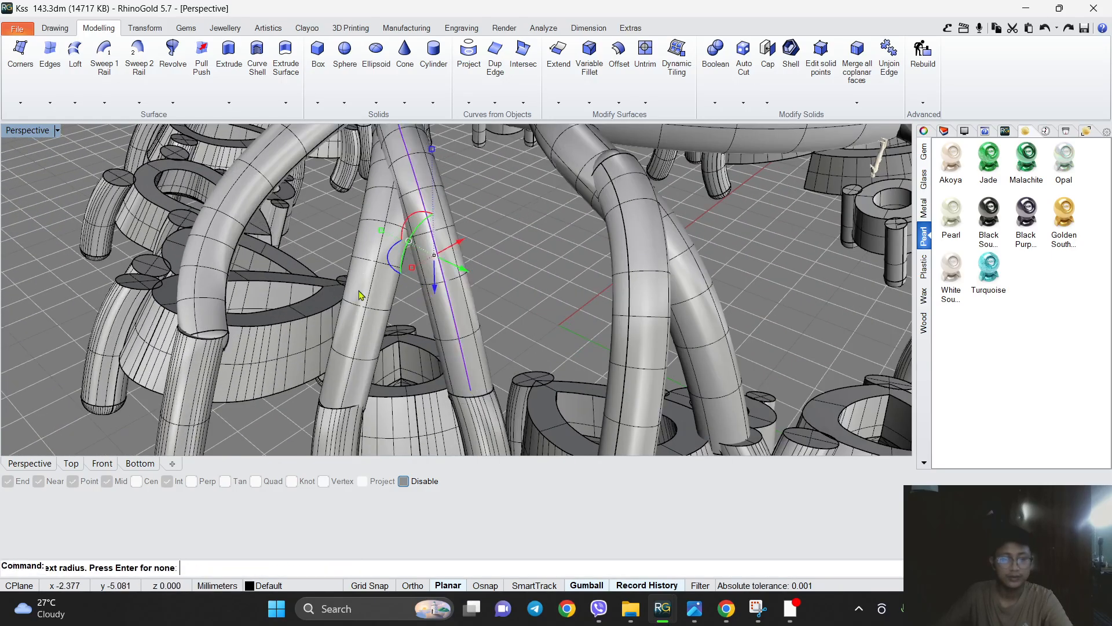
# Shape the third branch curve beside the S-shaped support by moving its end and intermediate control points down to the forked prongs.
pyautogui.scroll(-4, 364, 297)
pyautogui.scroll(3, 591, 307)
pyautogui.click(503, 245)
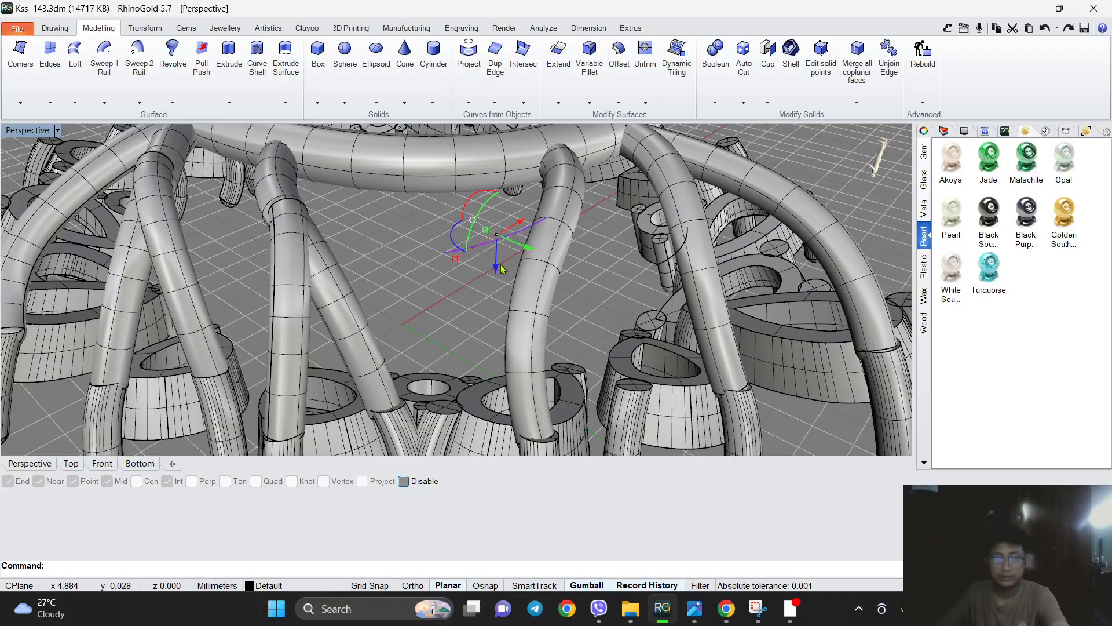
pyautogui.click(444, 251)
pyautogui.moveTo(444, 275); pyautogui.dragTo(445, 321)
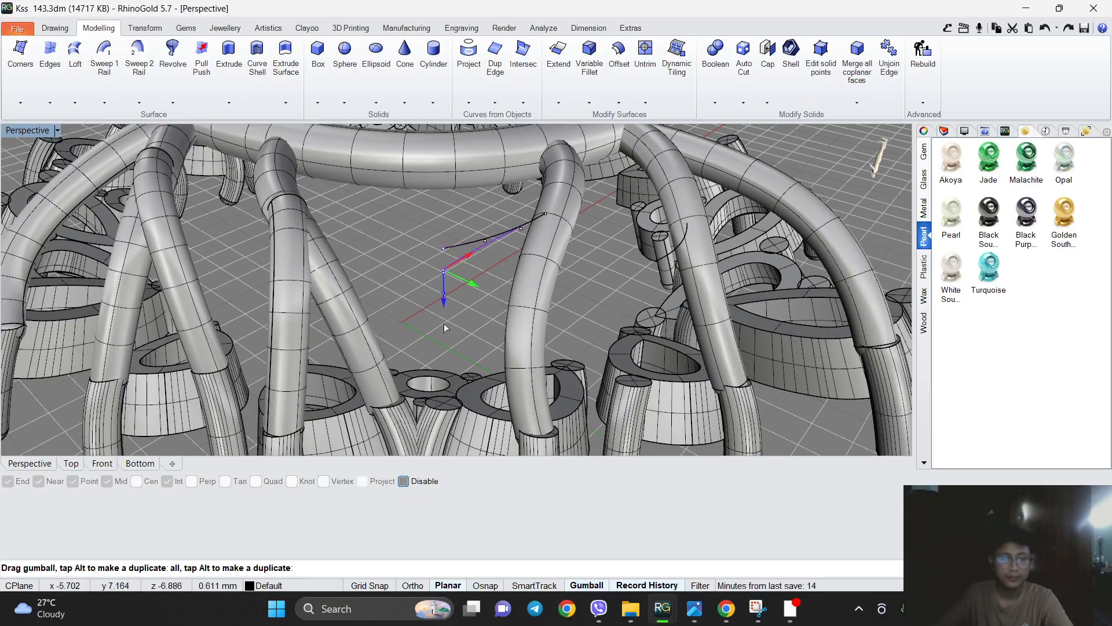
pyautogui.moveTo(455, 421); pyautogui.dragTo(458, 422)
pyautogui.moveTo(491, 248); pyautogui.dragTo(484, 285)
pyautogui.scroll(3, 489, 254)
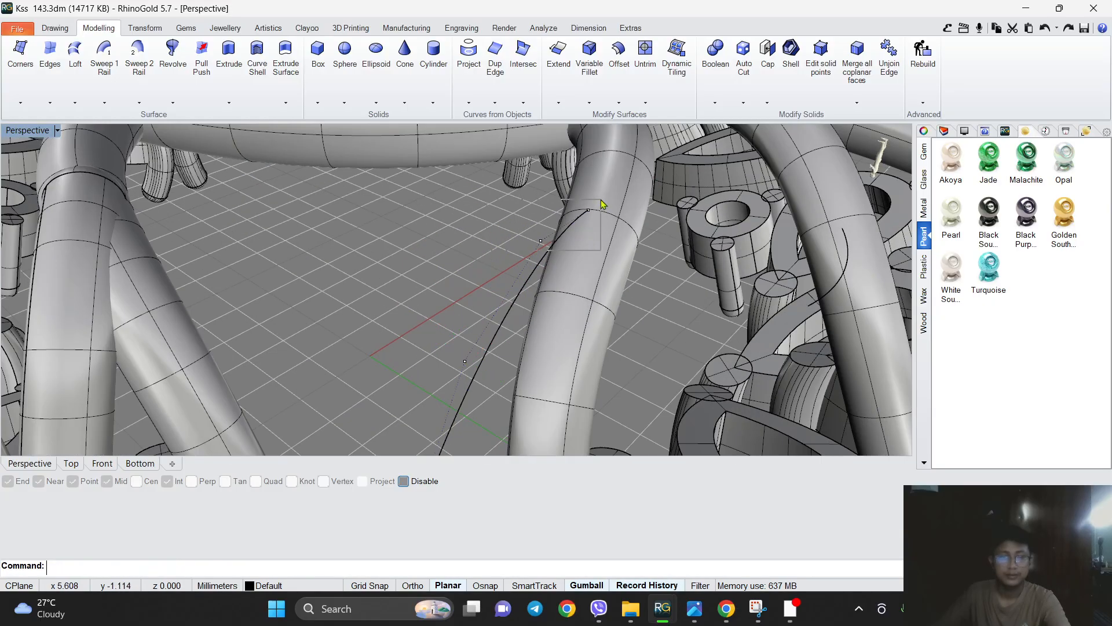
pyautogui.moveTo(555, 268); pyautogui.dragTo(561, 290)
pyautogui.click(506, 302)
# Create a round-capped pipe along the reshaped third branch curve using the current radii.
pyautogui.scroll(-2, 505, 302)
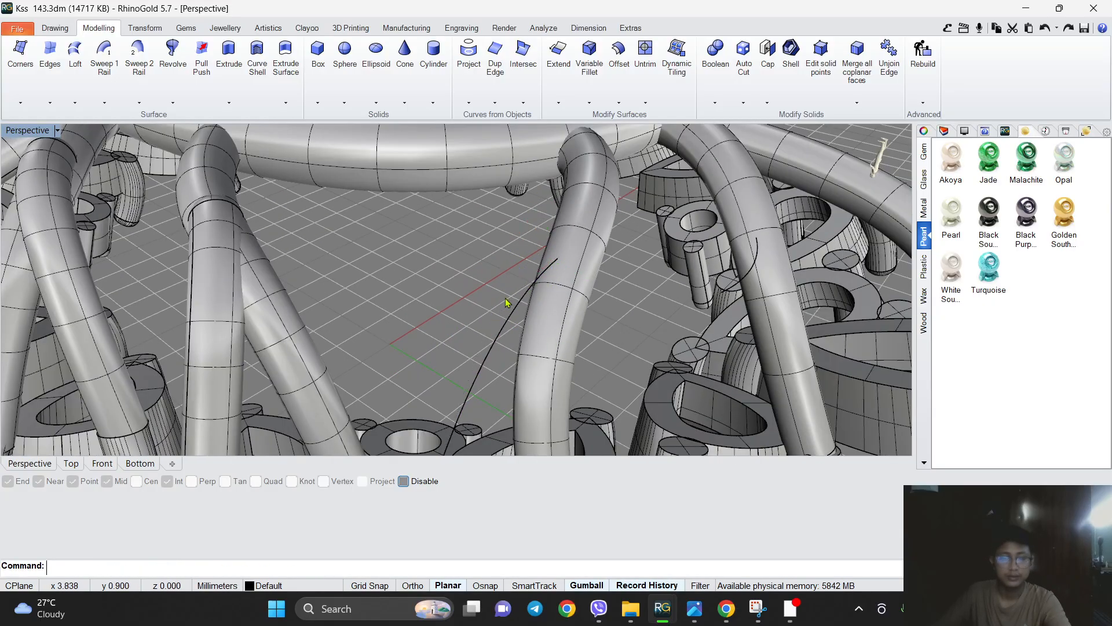
pyautogui.scroll(-2, 508, 290)
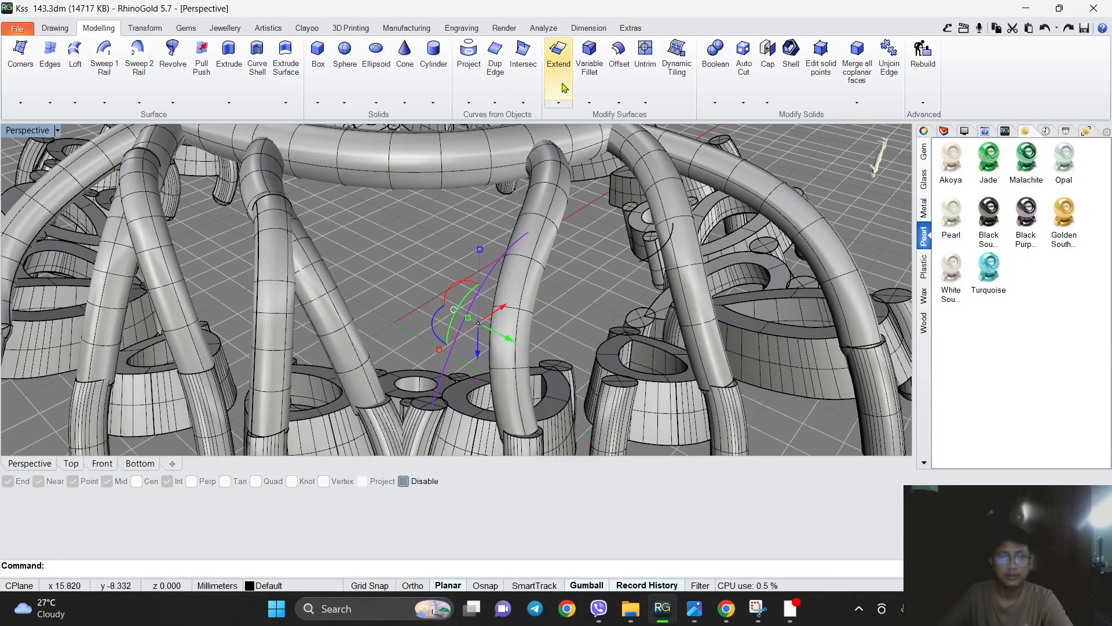
pyautogui.click(433, 103)
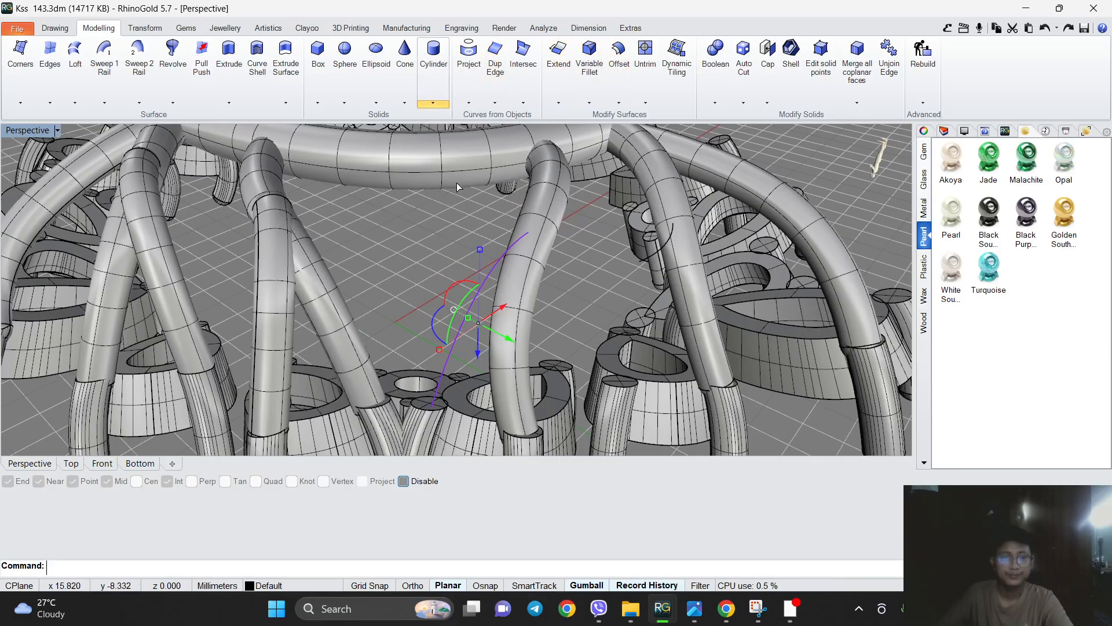
pyautogui.click(458, 187)
pyautogui.click(467, 268)
pyautogui.press('Return')
# Extend the fourth branch curve to the small pear setting's prong by moving its control points, and hide the points.
pyautogui.moveTo(604, 234); pyautogui.dragTo(460, 243, button='right')
pyautogui.click(494, 246)
pyautogui.scroll(3, 496, 219)
pyautogui.moveTo(522, 252); pyautogui.dragTo(505, 342)
pyautogui.scroll(-4, 519, 263)
pyautogui.scroll(1, 509, 253)
pyautogui.press('F10')
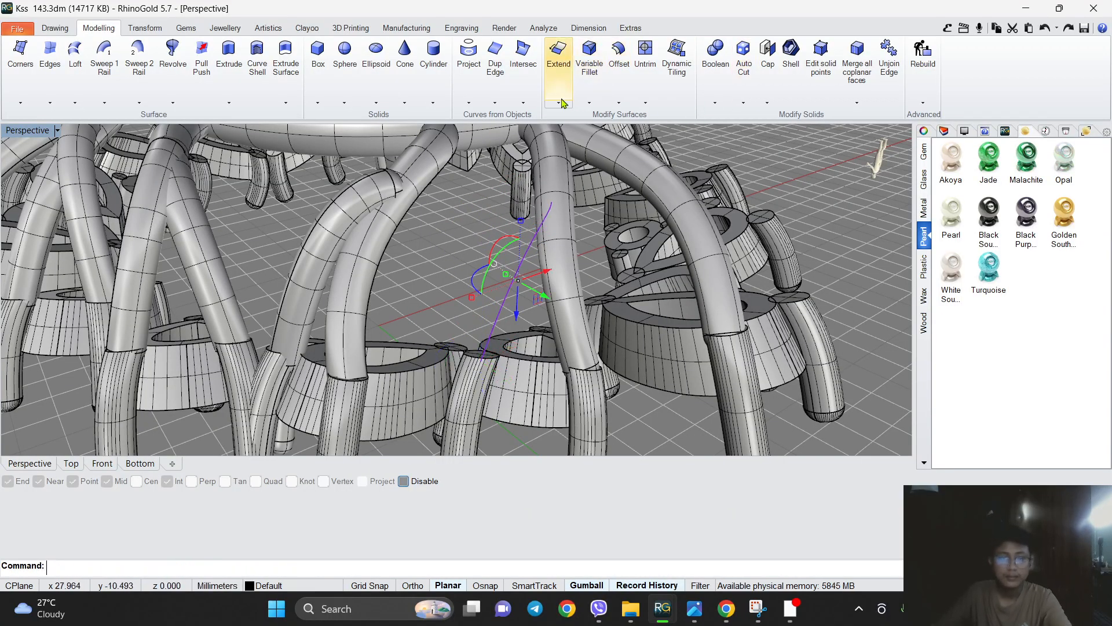
# Create a pipe along the reshaped fourth branch curve using the current radii.
pyautogui.click(443, 108)
pyautogui.click(460, 147)
pyautogui.click(526, 248)
pyautogui.press('Return')
# Move the upper end control point of the small pear setting's branch curve up into the adjoining support pipe.
pyautogui.moveTo(527, 228); pyautogui.dragTo(521, 289, button='right')
pyautogui.scroll(3, 551, 215)
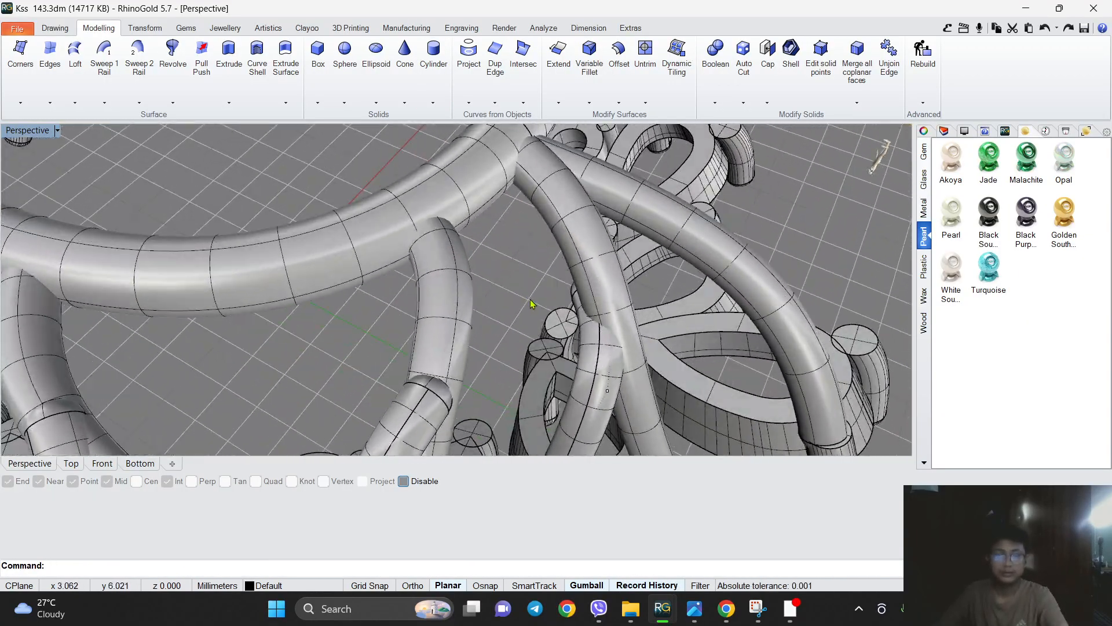
pyautogui.moveTo(612, 279); pyautogui.dragTo(590, 263, button='right')
pyautogui.scroll(4, 588, 263)
pyautogui.moveTo(589, 264); pyautogui.dragTo(589, 151)
pyautogui.scroll(-4, 567, 238)
pyautogui.moveTo(565, 243); pyautogui.dragTo(544, 220, button='right')
pyautogui.scroll(-4, 591, 236)
pyautogui.scroll(5, 560, 199)
pyautogui.moveTo(560, 240); pyautogui.dragTo(554, 172)
pyautogui.moveTo(549, 171); pyautogui.dragTo(412, 252, button='right')
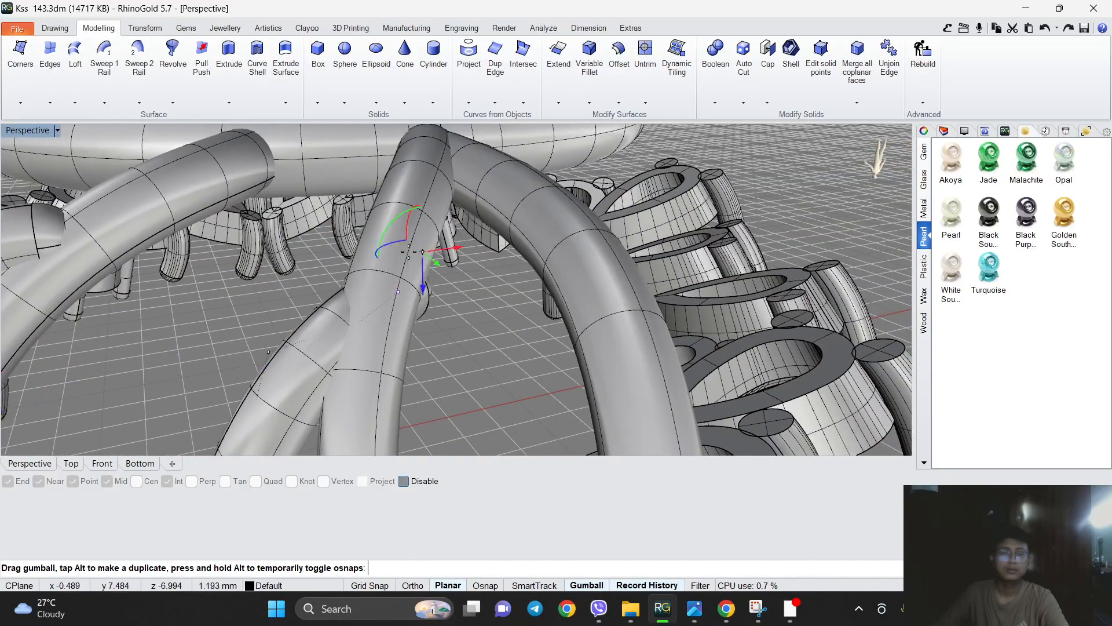
pyautogui.moveTo(395, 251); pyautogui.dragTo(395, 252)
pyautogui.scroll(-6, 450, 207)
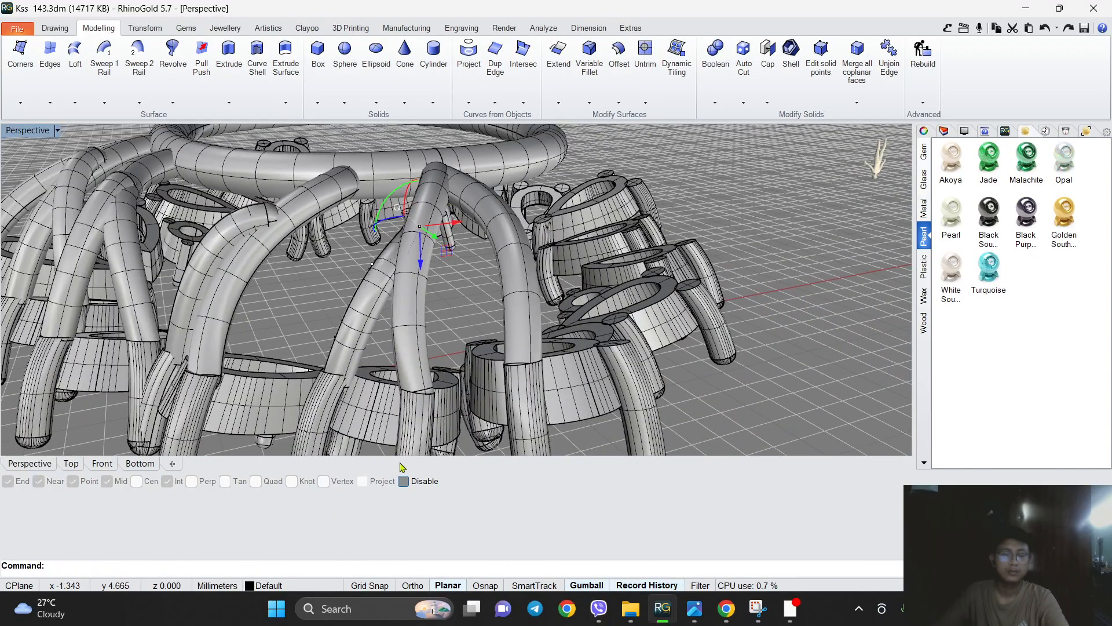
# Re-enable object snaps and adjust the same branch's upper control points so its pipe blends into the support.
pyautogui.click(404, 484)
pyautogui.scroll(5, 420, 247)
pyautogui.moveTo(435, 231); pyautogui.dragTo(443, 242)
pyautogui.moveTo(443, 282); pyautogui.dragTo(369, 223, button='right')
pyautogui.scroll(4, 369, 222)
pyautogui.click(370, 243)
pyautogui.moveTo(371, 264); pyautogui.dragTo(401, 303, button='right')
pyautogui.moveTo(474, 364); pyautogui.dragTo(463, 264, button='right')
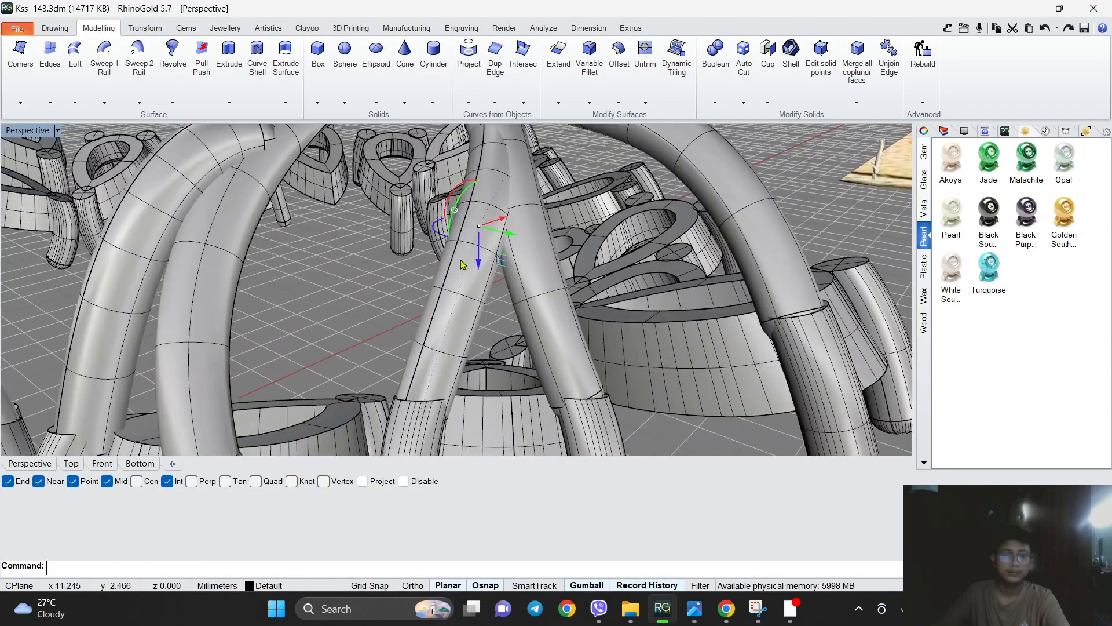
pyautogui.moveTo(480, 265); pyautogui.dragTo(479, 286)
pyautogui.moveTo(476, 278); pyautogui.dragTo(458, 313, button='right')
pyautogui.scroll(-5, 441, 278)
pyautogui.scroll(6, 292, 209)
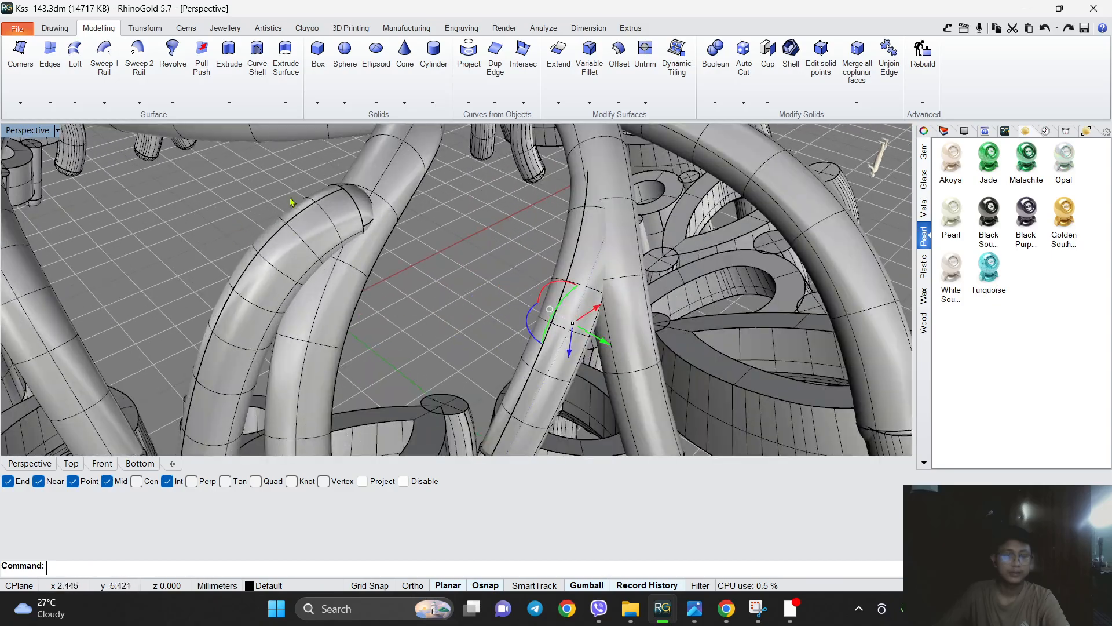
# Move the end control point of the branch beside the S-shaped support into that support's pipe.
pyautogui.click(267, 238)
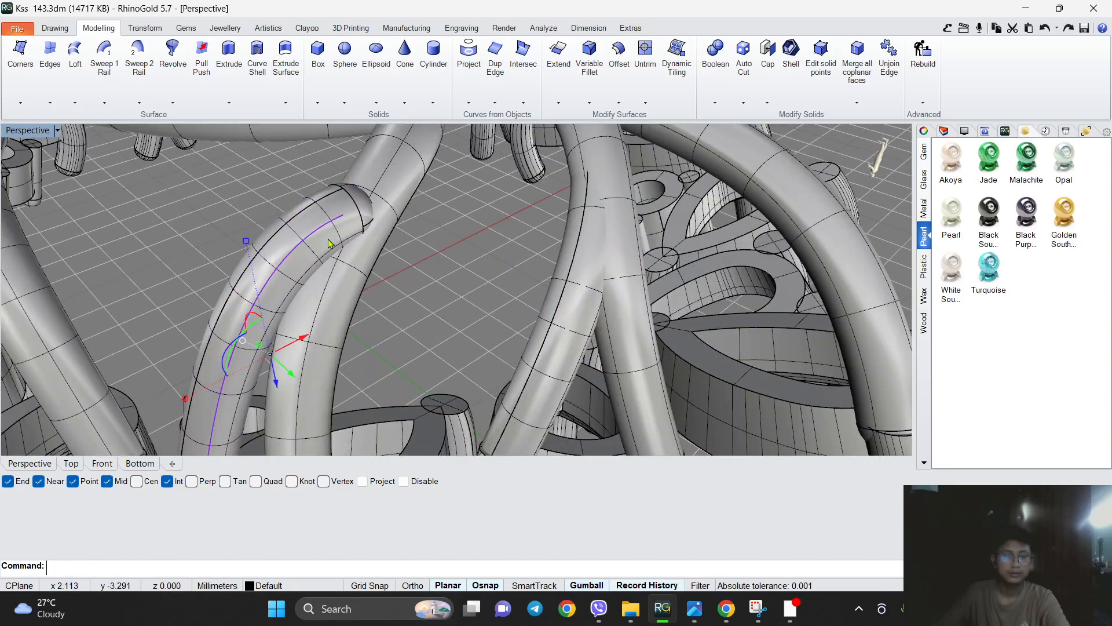
pyautogui.scroll(-2, 339, 259)
pyautogui.click(276, 203)
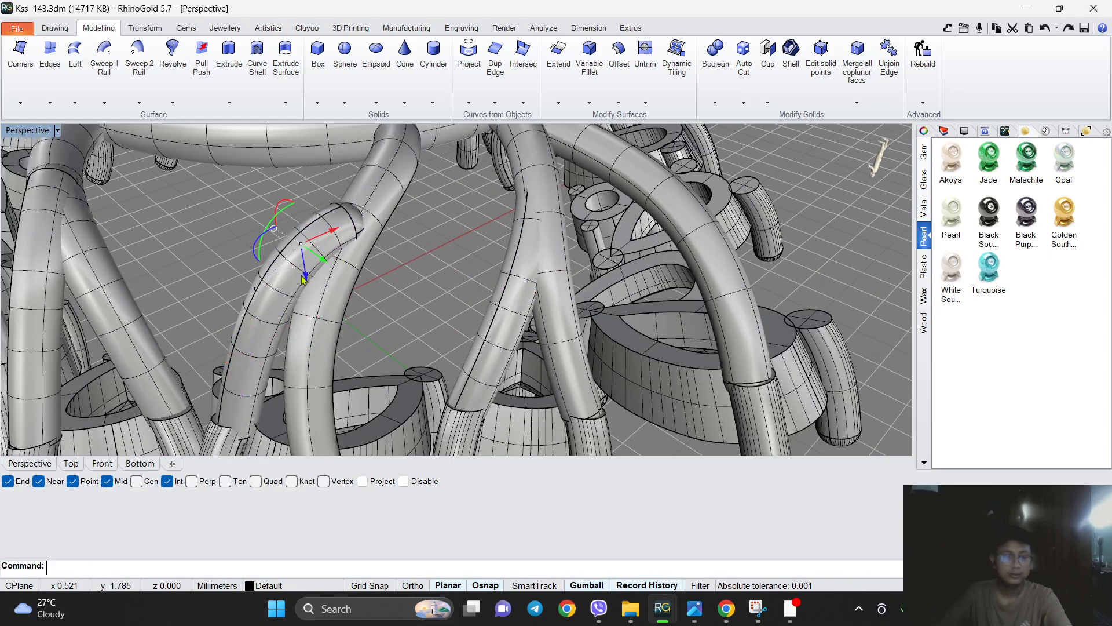
pyautogui.moveTo(305, 274); pyautogui.dragTo(311, 319)
pyautogui.scroll(5, 279, 204)
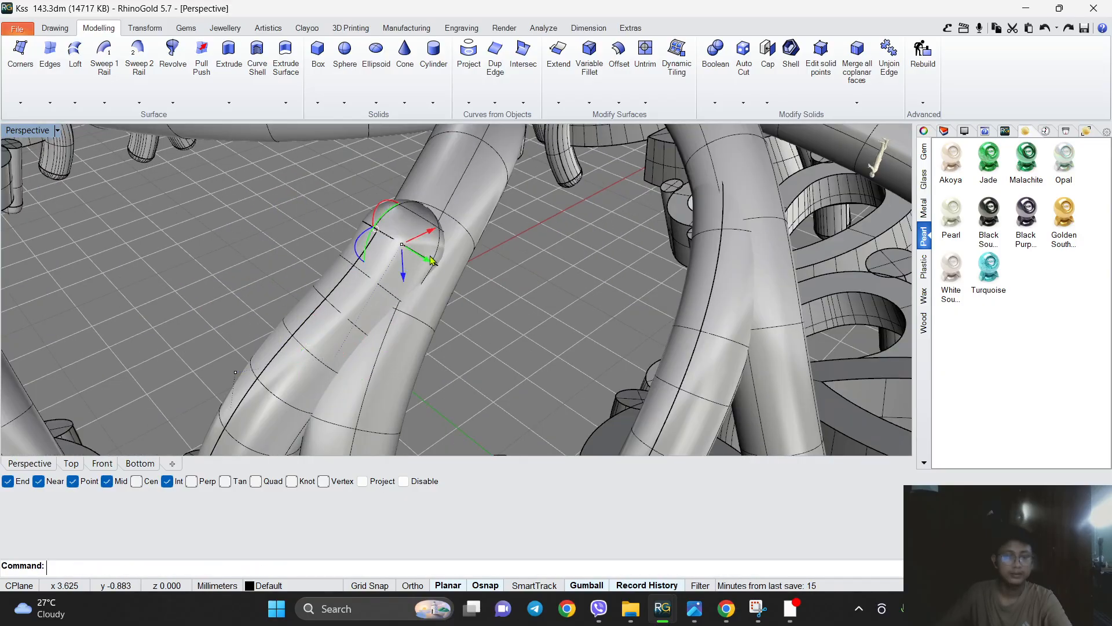
pyautogui.moveTo(403, 251); pyautogui.dragTo(443, 209)
pyautogui.scroll(-8, 445, 203)
# Shift the intermediate control point of the S-shaped support's branch towards the settings to smooth its bend.
pyautogui.moveTo(415, 255); pyautogui.dragTo(394, 215, button='right')
pyautogui.scroll(4, 371, 204)
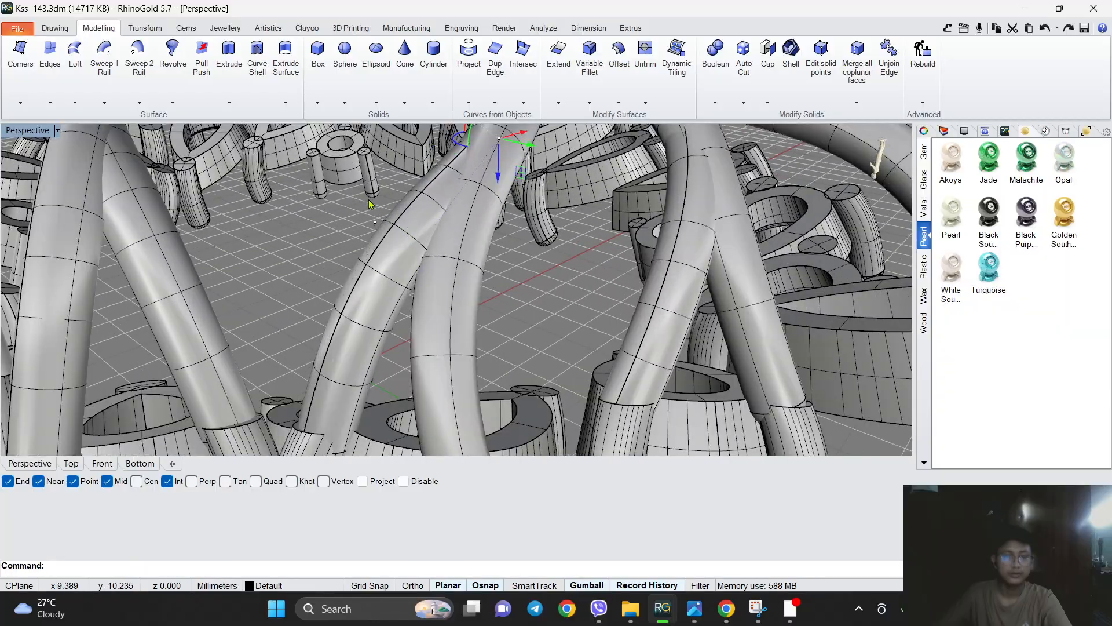
pyautogui.moveTo(380, 255); pyautogui.dragTo(390, 292)
pyautogui.scroll(-5, 404, 259)
pyautogui.scroll(2, 390, 280)
pyautogui.scroll(-5, 389, 293)
# Raise the upper control points of the neighbouring forked branch so its pipe merges with the support below the base ring.
pyautogui.moveTo(382, 302); pyautogui.dragTo(304, 291, button='right')
pyautogui.scroll(4, 365, 312)
pyautogui.click(300, 165)
pyautogui.scroll(2, 302, 290)
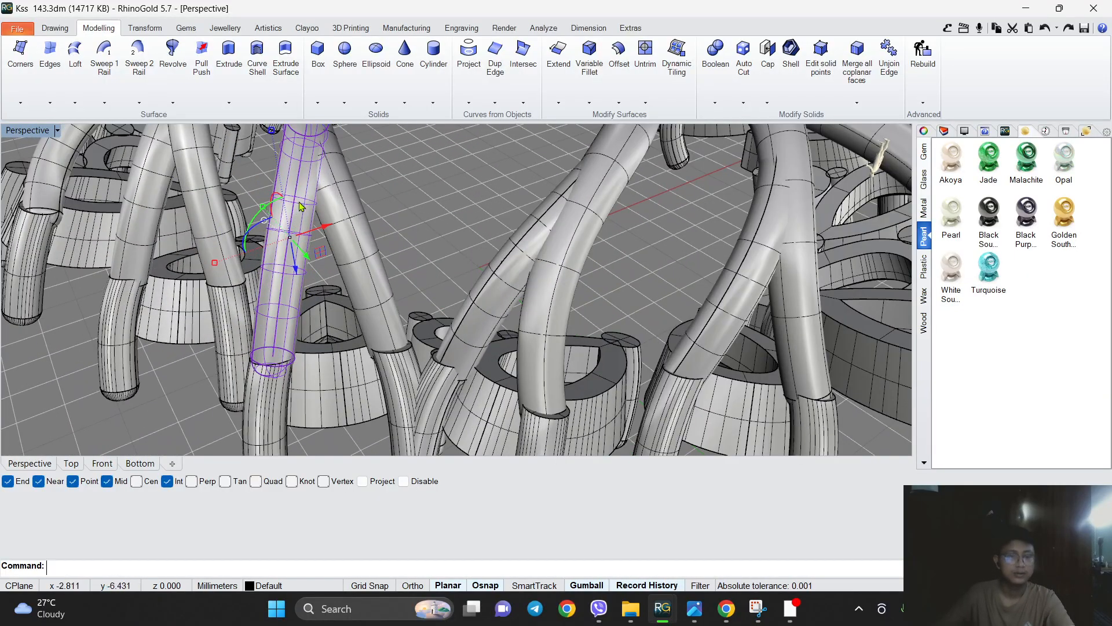
pyautogui.scroll(-7, 299, 208)
pyautogui.scroll(5, 340, 227)
pyautogui.click(340, 204)
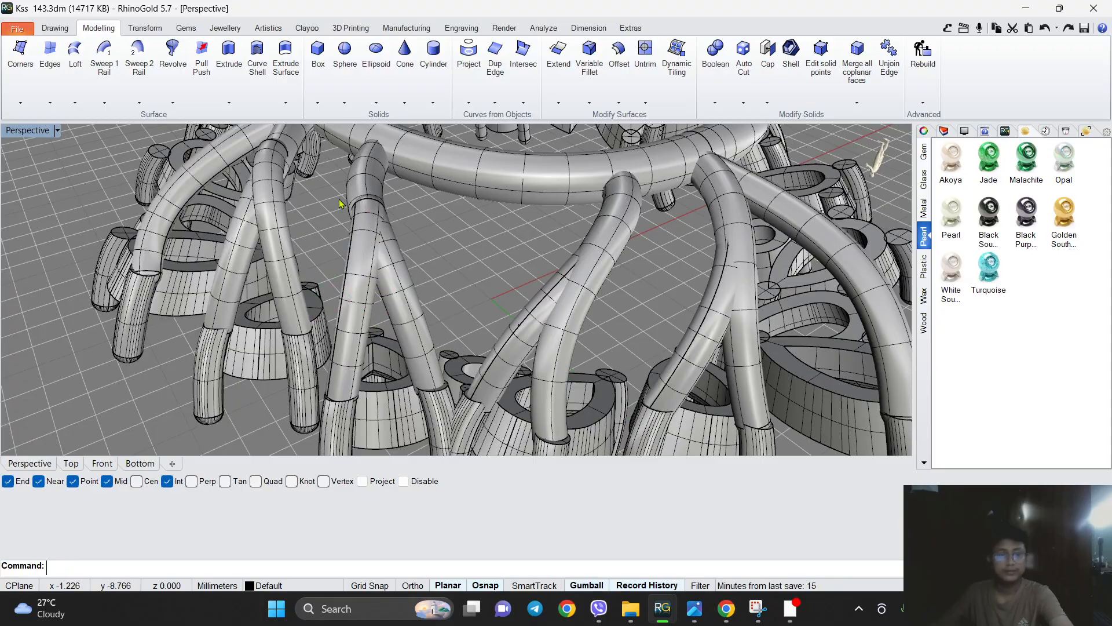
pyautogui.scroll(2, 348, 208)
pyautogui.click(377, 236)
pyautogui.scroll(4, 388, 237)
pyautogui.moveTo(387, 226); pyautogui.dragTo(382, 168)
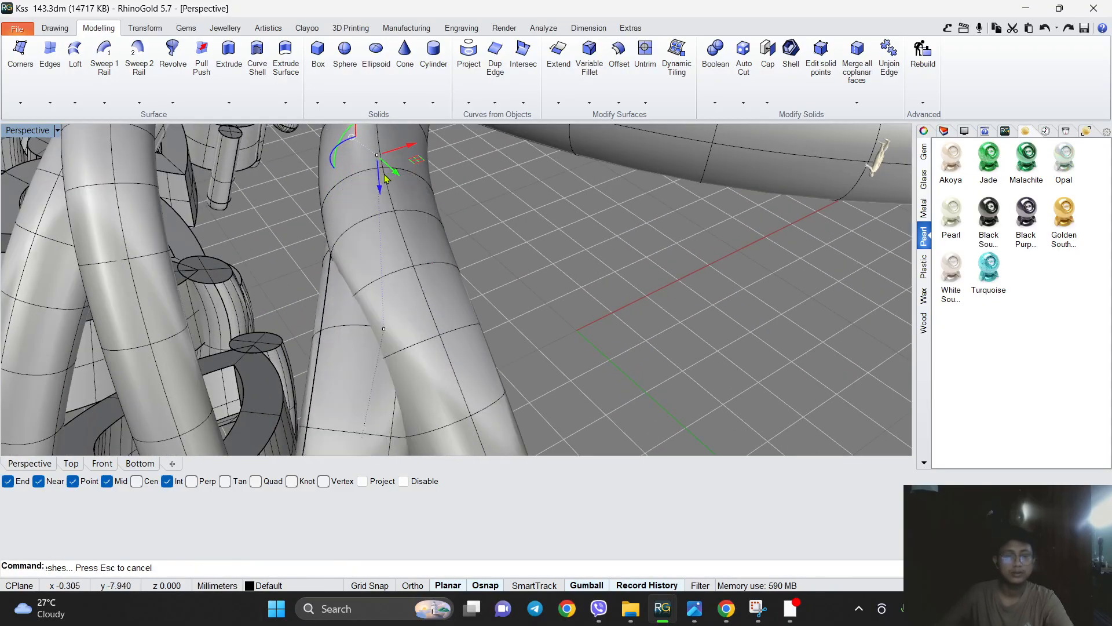
pyautogui.scroll(-6, 382, 169)
pyautogui.moveTo(383, 170); pyautogui.dragTo(452, 233, button='right')
pyautogui.scroll(2, 430, 175)
pyautogui.moveTo(453, 233); pyautogui.dragTo(455, 209)
pyautogui.scroll(-6, 453, 212)
pyautogui.moveTo(450, 233); pyautogui.dragTo(389, 230, button='right')
pyautogui.scroll(2, 387, 234)
pyautogui.keyDown('shift'); pyautogui.moveTo(366, 271); pyautogui.dragTo(383, 248, button='right'); pyautogui.keyUp('shift')
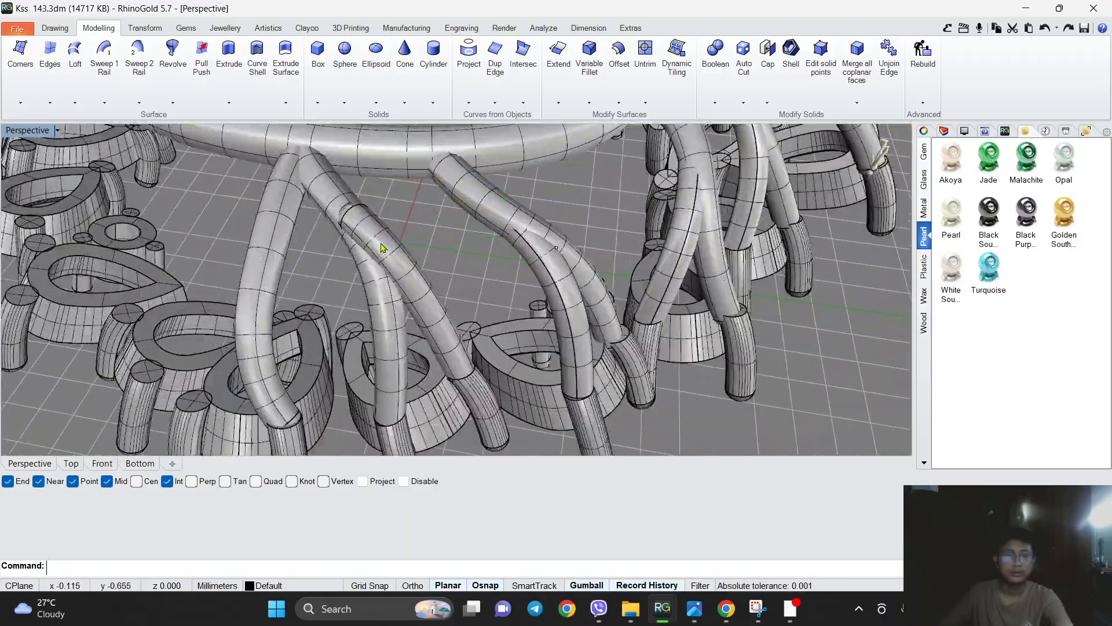
# Move the remaining forked branch's end point up into its support pipe and shift the adjacent control point towards the settings.
pyautogui.click(414, 291)
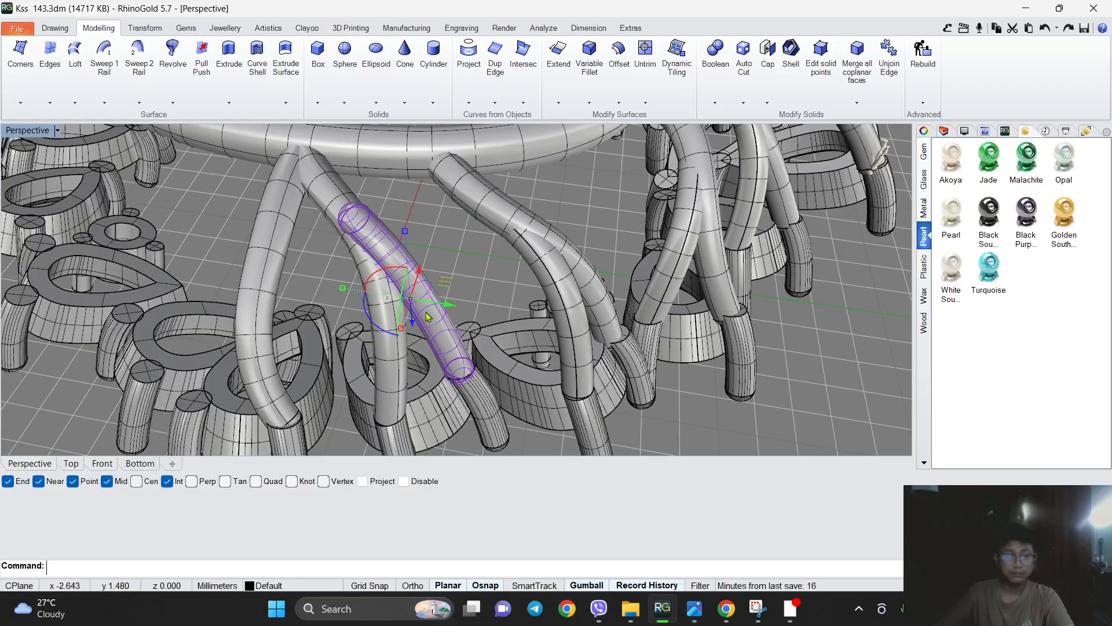
pyautogui.moveTo(436, 299)
pyautogui.mouseDown(button='right')
pyautogui.moveTo(412, 277)
pyautogui.moveTo(437, 249)
pyautogui.moveTo(385, 224)
pyautogui.mouseUp(button='right')
pyautogui.scroll(-3, 384, 223)
pyautogui.scroll(4, 385, 223)
pyautogui.scroll(2, 374, 178)
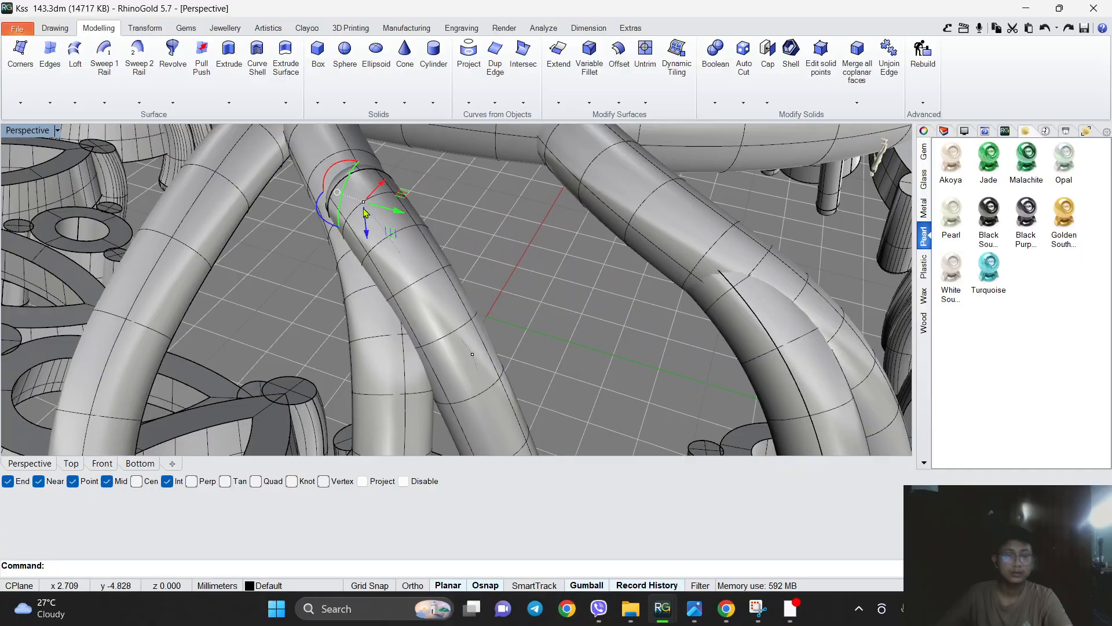
pyautogui.moveTo(362, 202); pyautogui.dragTo(337, 165)
pyautogui.scroll(-2, 347, 219)
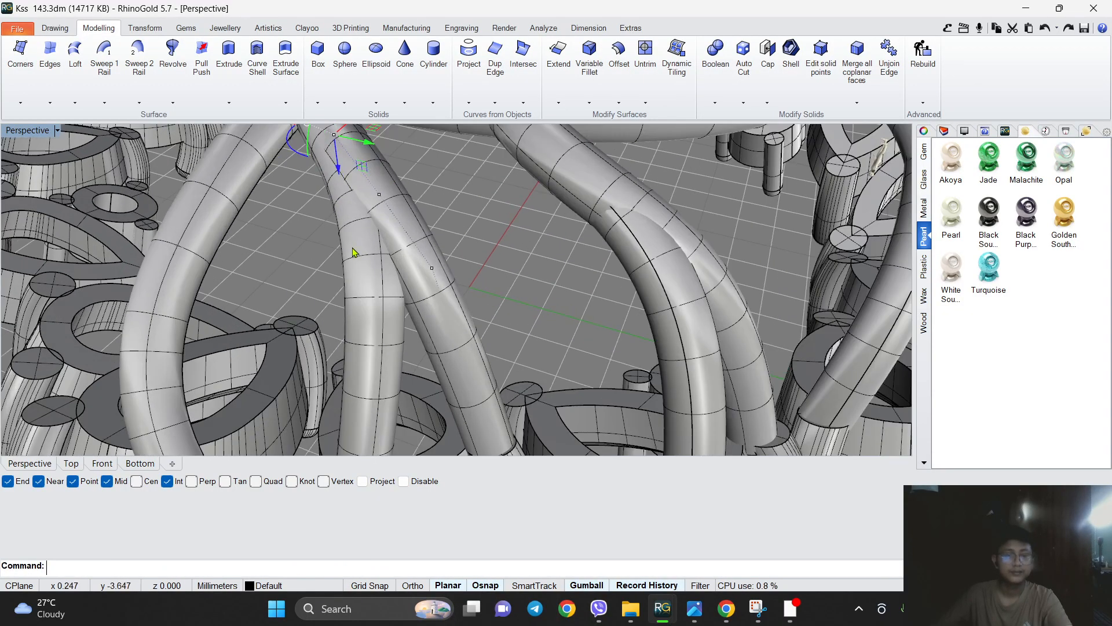
pyautogui.click(396, 203)
pyautogui.click(396, 208)
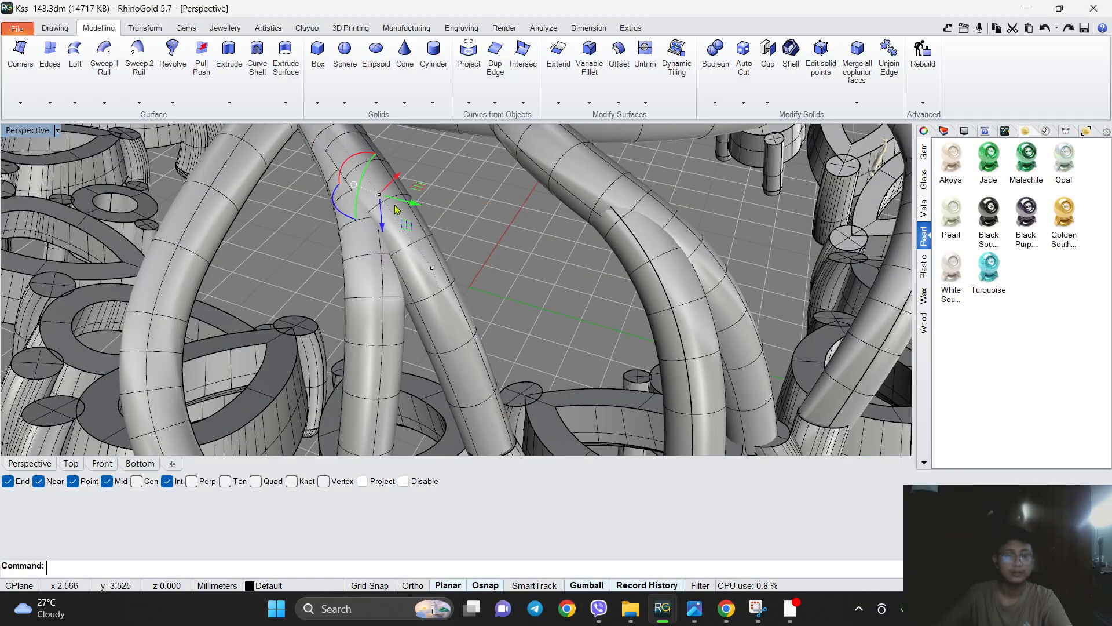
pyautogui.moveTo(380, 225); pyautogui.dragTo(382, 238)
pyautogui.scroll(-4, 384, 240)
pyautogui.moveTo(406, 301); pyautogui.dragTo(494, 247, button='right')
# Mirror the four forked groups of support and branch pipes to the opposite side of the base ring.
pyautogui.press('Escape')
pyautogui.click(493, 246)
pyautogui.scroll(-3, 494, 246)
pyautogui.scroll(5, 440, 243)
pyautogui.keyDown('shift'); pyautogui.click(421, 242); pyautogui.keyUp('shift')
pyautogui.scroll(-5, 421, 242)
pyautogui.scroll(3, 506, 223)
pyautogui.keyDown('shift'); pyautogui.click(524, 296); pyautogui.keyUp('shift')
pyautogui.keyDown('shift'); pyautogui.click(548, 309); pyautogui.keyUp('shift')
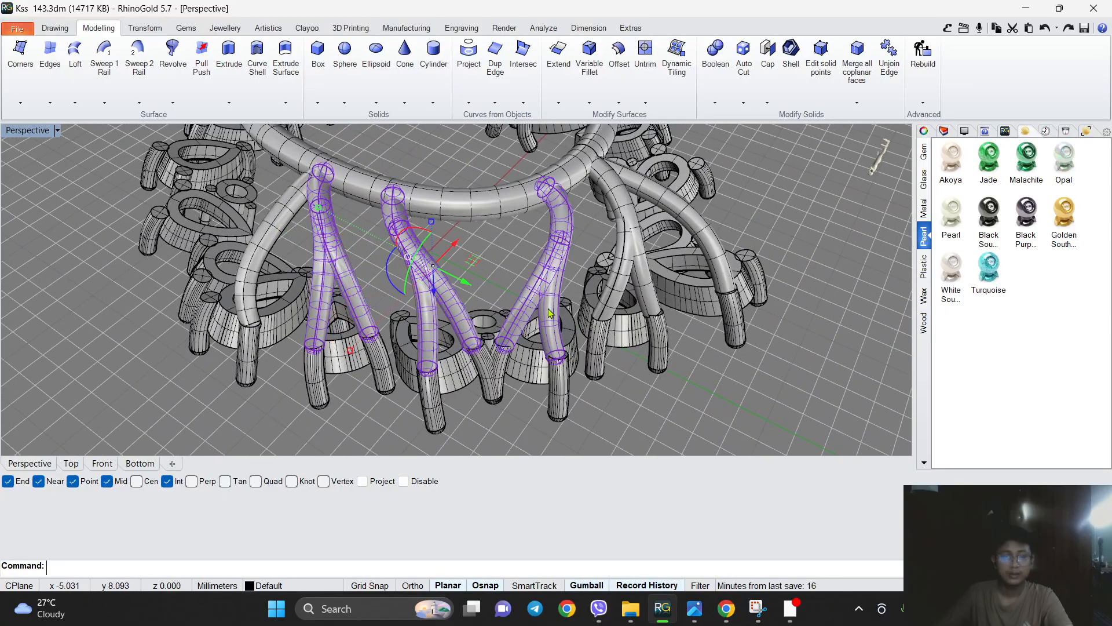
pyautogui.keyDown('shift'); pyautogui.click(613, 279); pyautogui.keyUp('shift')
pyautogui.keyDown('shift'); pyautogui.click(638, 274); pyautogui.keyUp('shift')
pyautogui.scroll(-2, 640, 277)
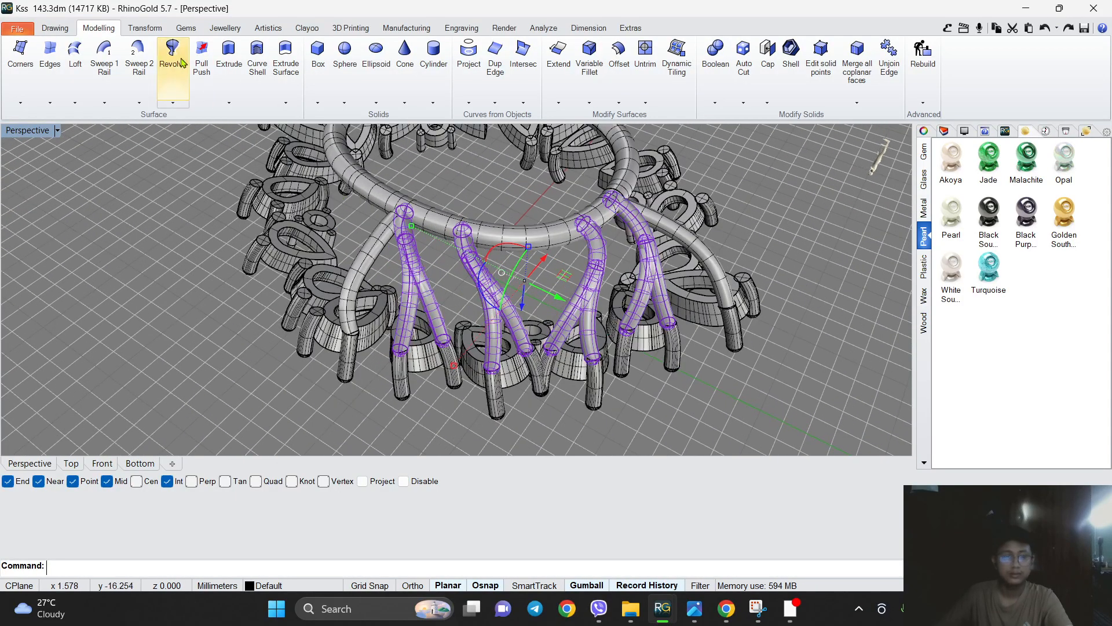
pyautogui.click(153, 31)
pyautogui.click(139, 99)
pyautogui.click(148, 167)
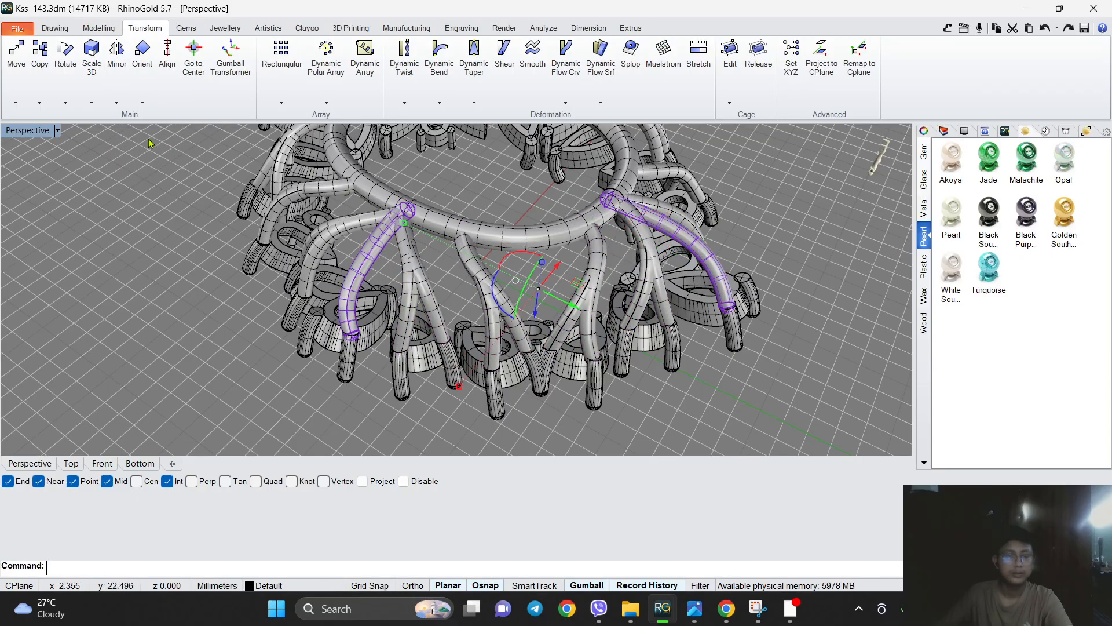
# Examine the branch pipes all around the piece and in the front view, checking how they meet the base ring.
pyautogui.scroll(-4, 152, 170)
pyautogui.scroll(3, 232, 180)
pyautogui.click(232, 180)
pyautogui.moveTo(232, 180); pyautogui.dragTo(384, 248, button='right')
pyautogui.scroll(5, 346, 322)
pyautogui.moveTo(346, 322); pyautogui.dragTo(373, 280, button='right')
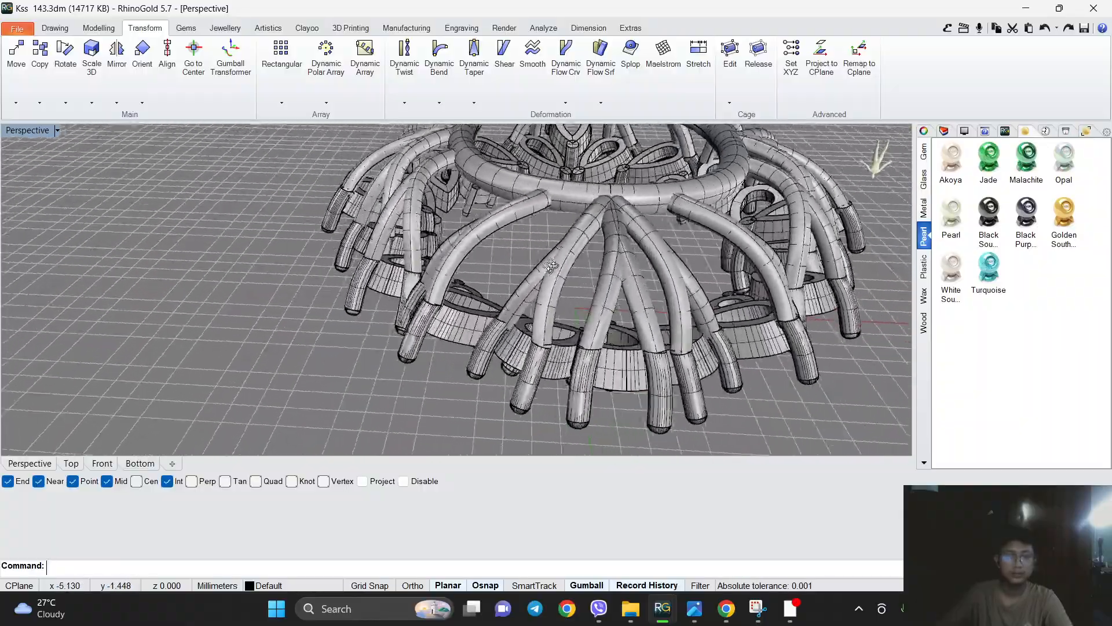
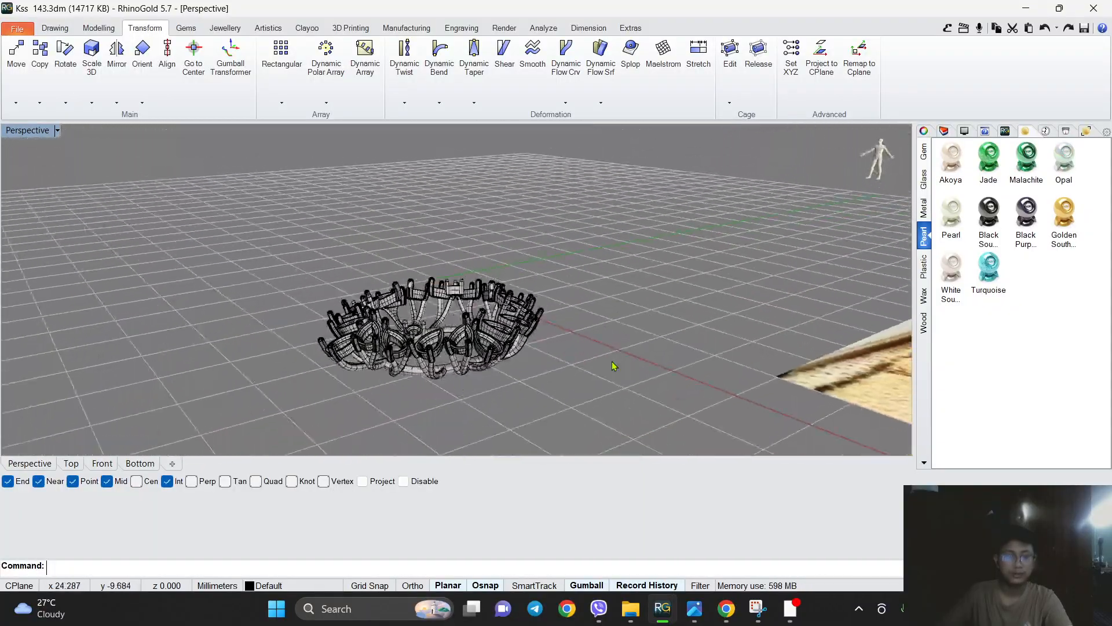
pyautogui.moveTo(496, 337); pyautogui.dragTo(573, 345, button='right')
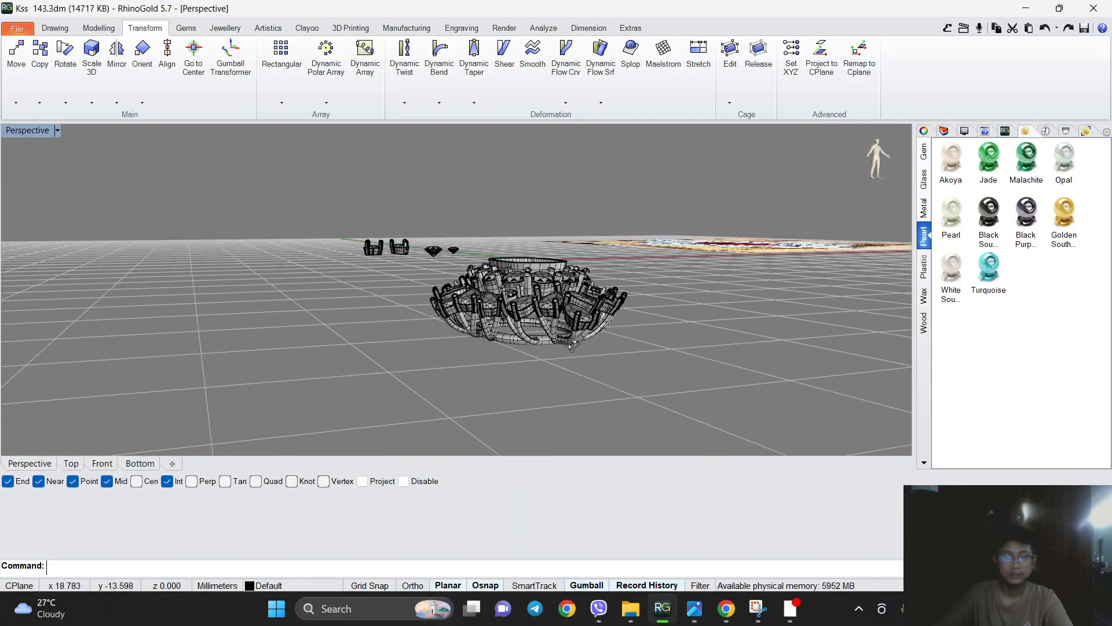
pyautogui.moveTo(150, 450); pyautogui.dragTo(517, 212, button='right')
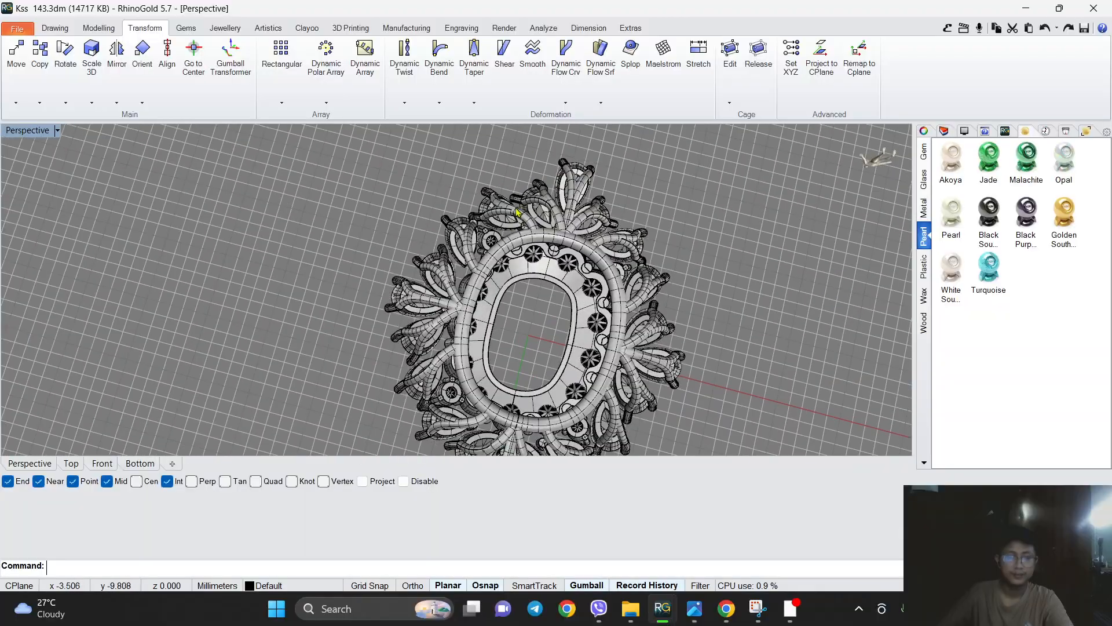
pyautogui.moveTo(470, 322); pyautogui.dragTo(506, 293, button='right')
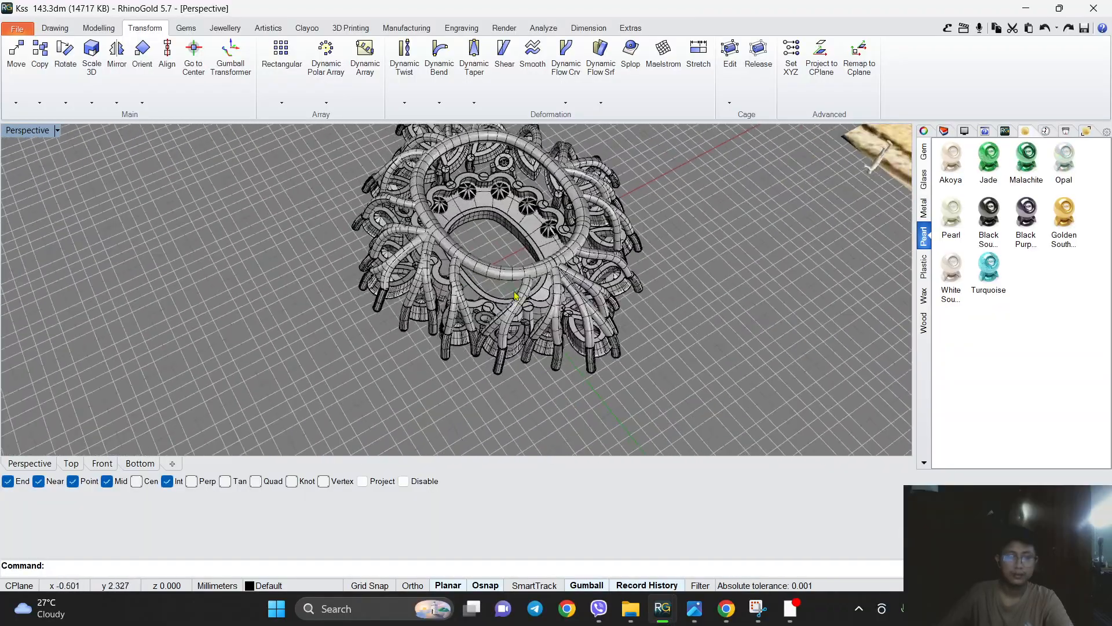
pyautogui.click(102, 464)
pyautogui.scroll(-5, 313, 301)
pyautogui.scroll(5, 376, 313)
pyautogui.scroll(-2, 416, 355)
pyautogui.scroll(4, 503, 378)
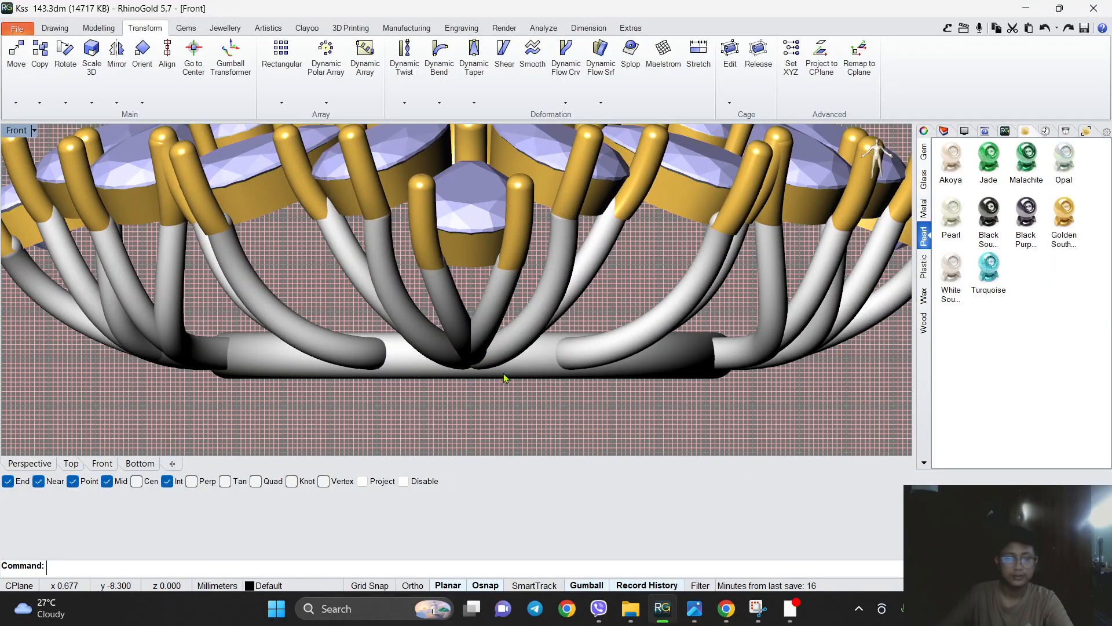
pyautogui.moveTo(568, 383); pyautogui.dragTo(568, 383, button='right')
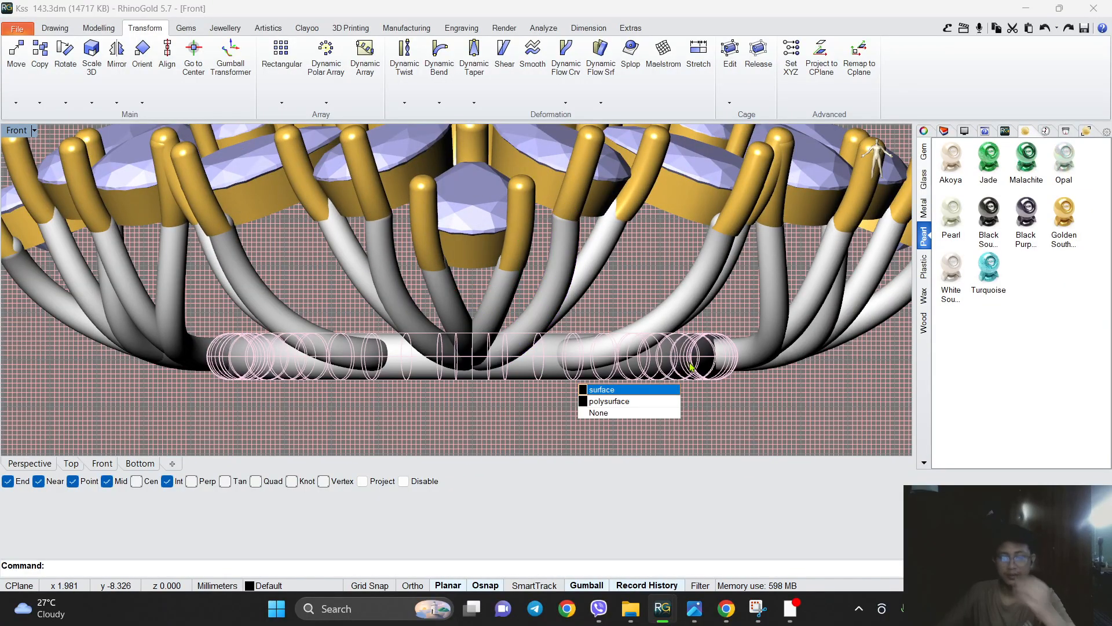
pyautogui.scroll(2, 788, 380)
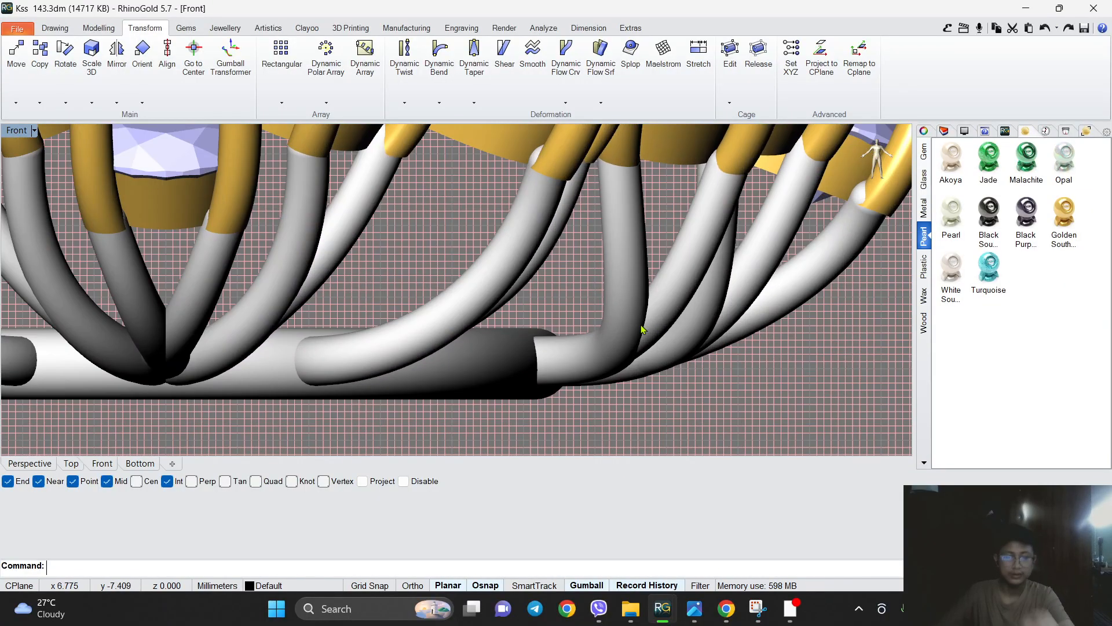
# In the perspective view, select all the branch and support curves and show their control points.
pyautogui.click(53, 460)
pyautogui.scroll(5, 470, 253)
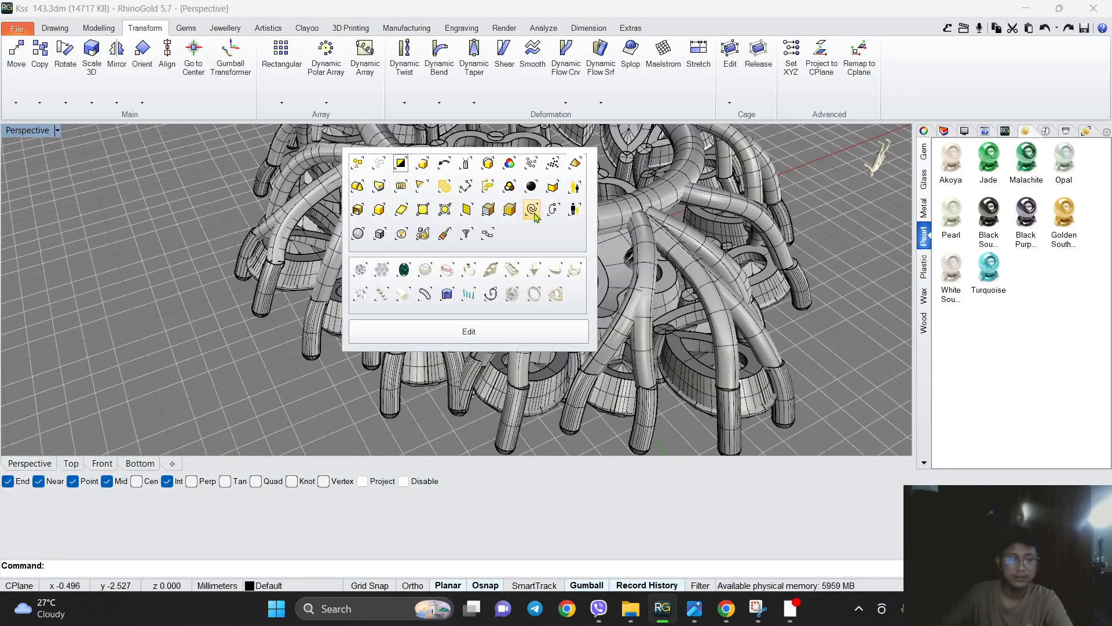
pyautogui.click(532, 211)
pyautogui.moveTo(434, 251); pyautogui.dragTo(435, 244, button='right')
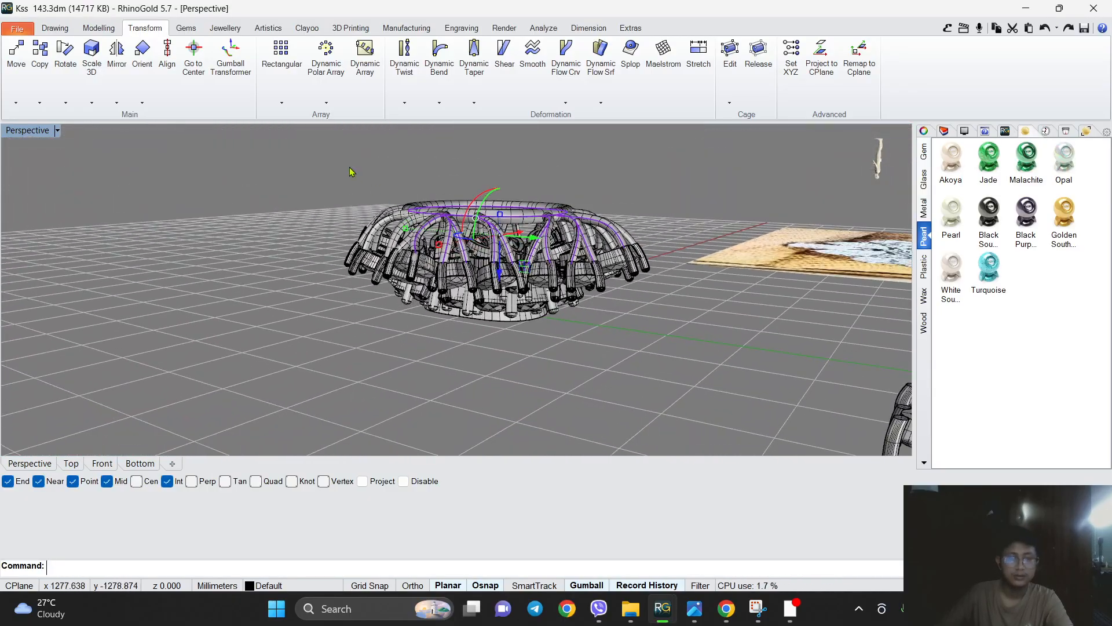
pyautogui.scroll(8, 592, 230)
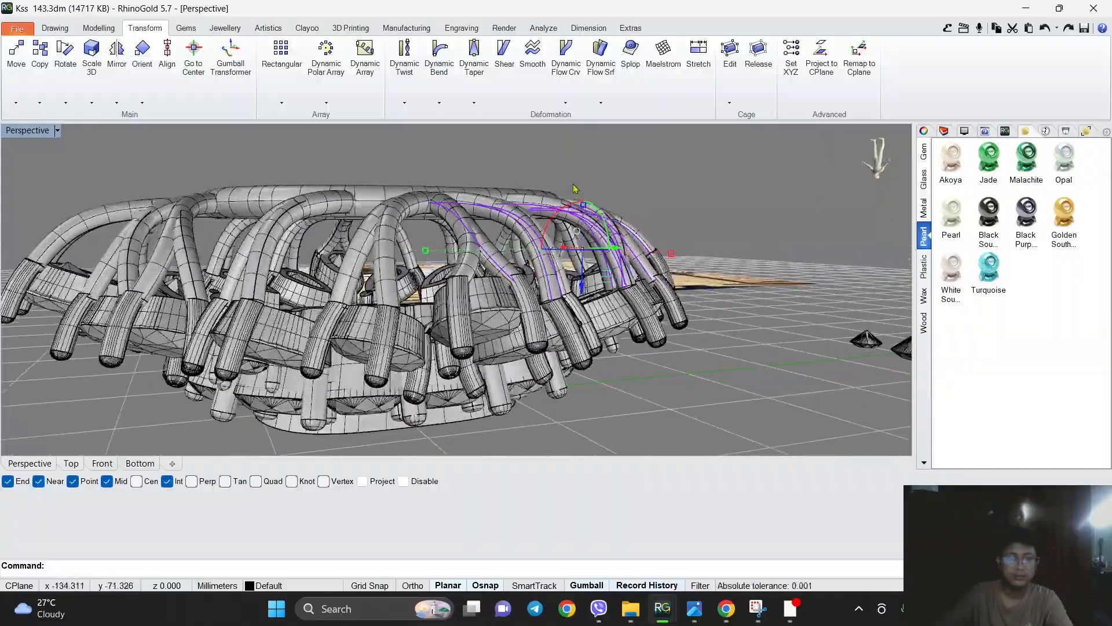
pyautogui.scroll(-10, 622, 237)
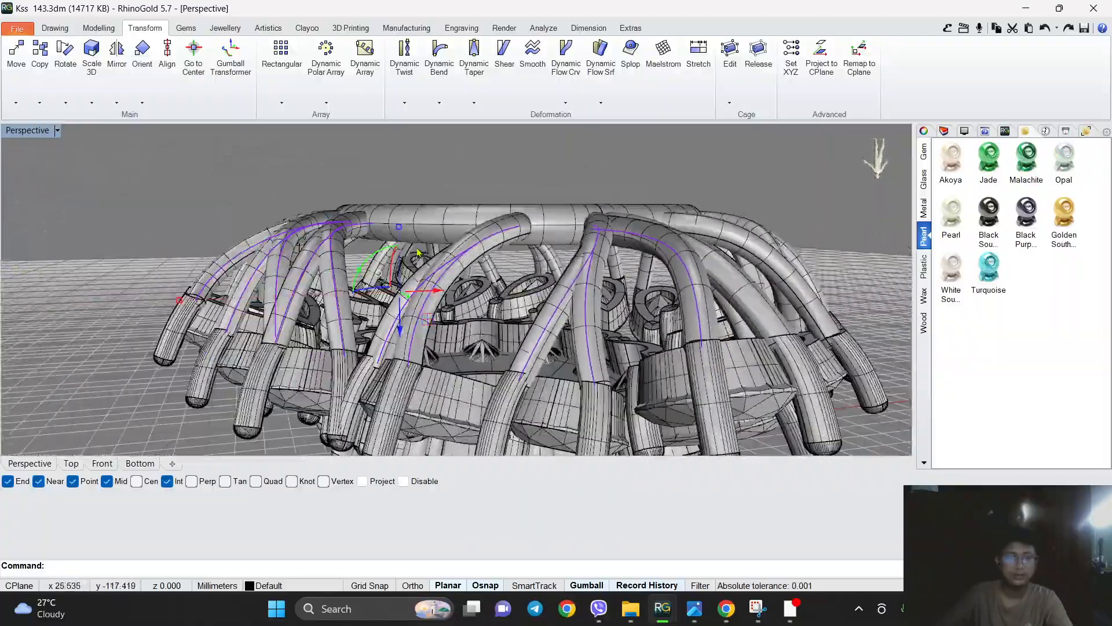
pyautogui.moveTo(418, 252); pyautogui.dragTo(398, 245, button='right')
pyautogui.press('F10')
# Select the control points around the single support pipe's bend and move them vertically towards the stone settings.
pyautogui.scroll(6, 288, 234)
pyautogui.moveTo(408, 342); pyautogui.dragTo(409, 343)
pyautogui.moveTo(399, 333); pyautogui.dragTo(210, 311, button='right')
pyautogui.scroll(4, 362, 308)
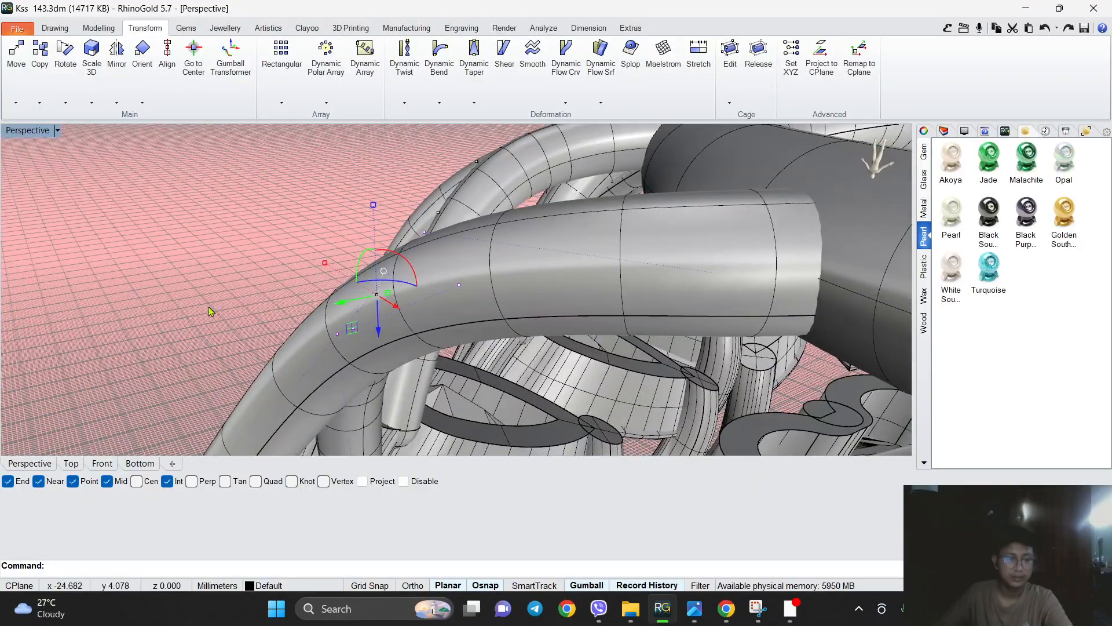
pyautogui.moveTo(410, 430); pyautogui.dragTo(422, 313, button='right')
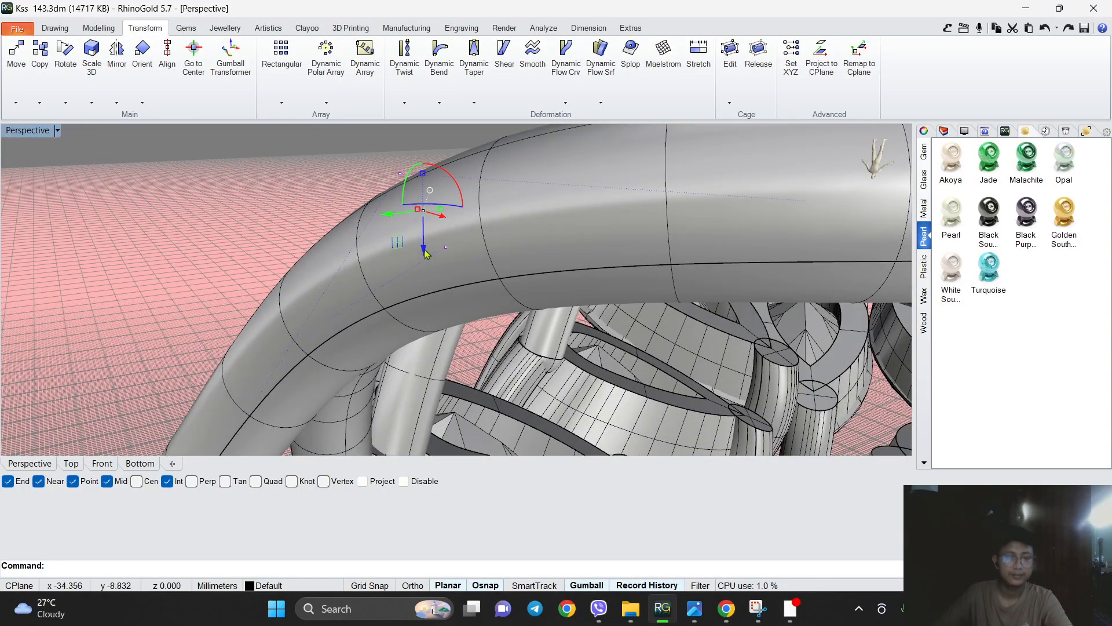
pyautogui.moveTo(424, 271); pyautogui.dragTo(427, 296)
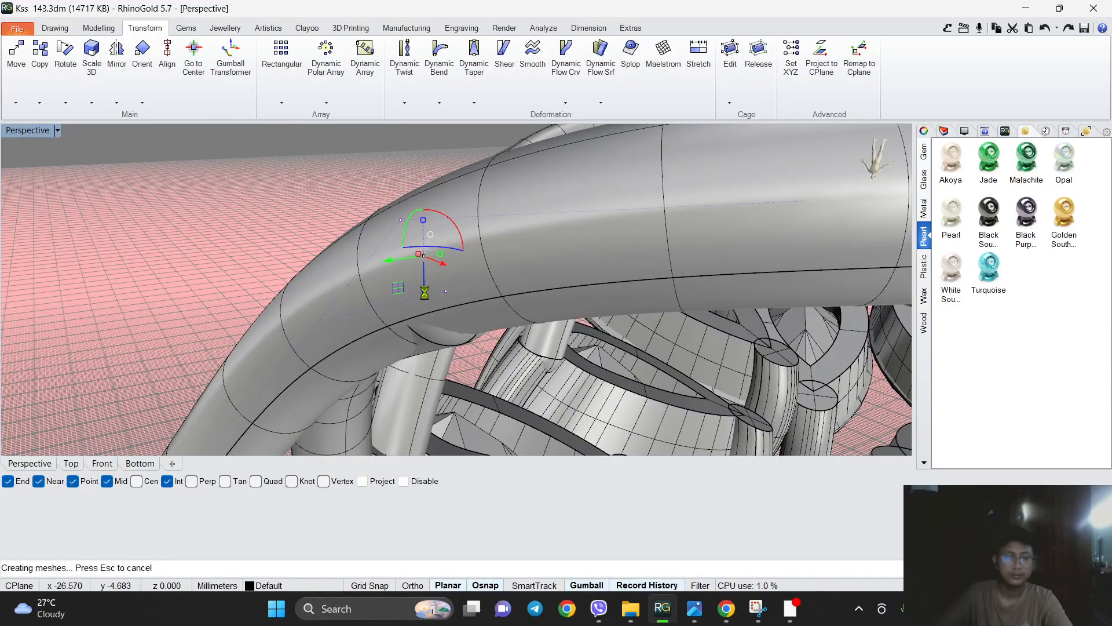
# Select the curves of a neighbouring forked branch beside the base ring, show their control points and move the bend's point vertically.
pyautogui.moveTo(449, 298); pyautogui.dragTo(661, 286, button='right')
pyautogui.scroll(-6, 351, 300)
pyautogui.press('Escape')
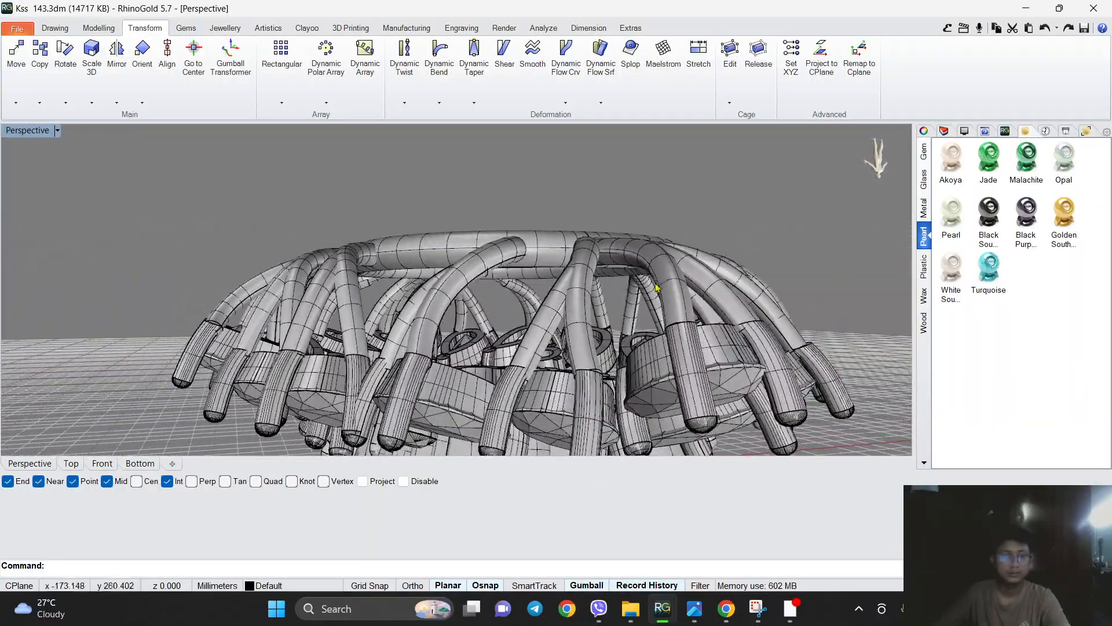
pyautogui.moveTo(337, 286); pyautogui.dragTo(460, 342, button='right')
pyautogui.scroll(3, 459, 343)
pyautogui.moveTo(464, 396); pyautogui.dragTo(389, 281)
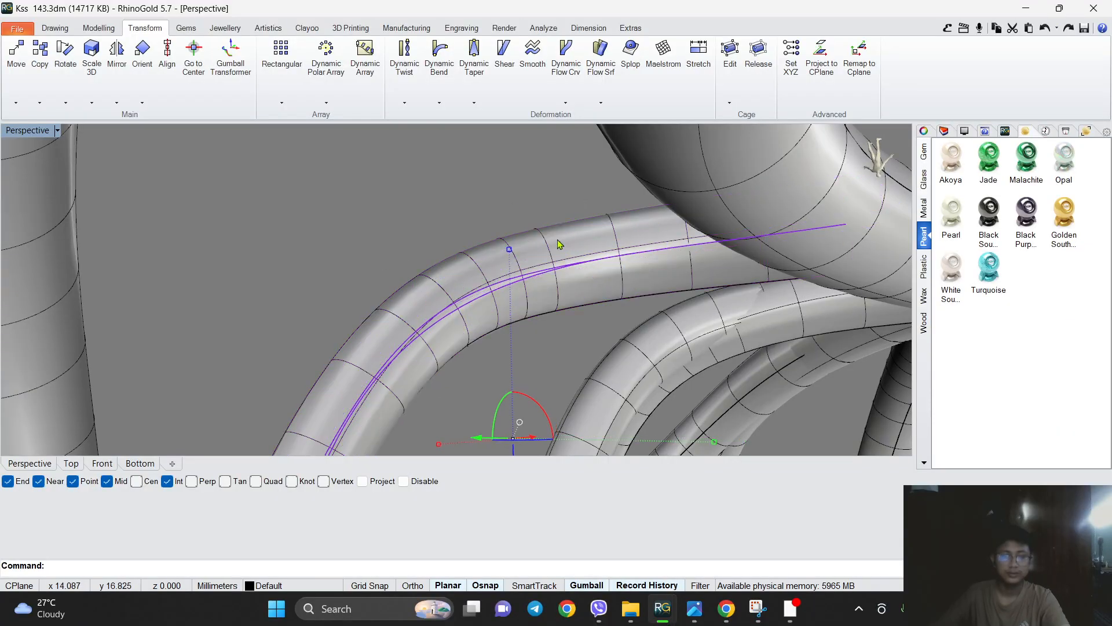
pyautogui.click(416, 252)
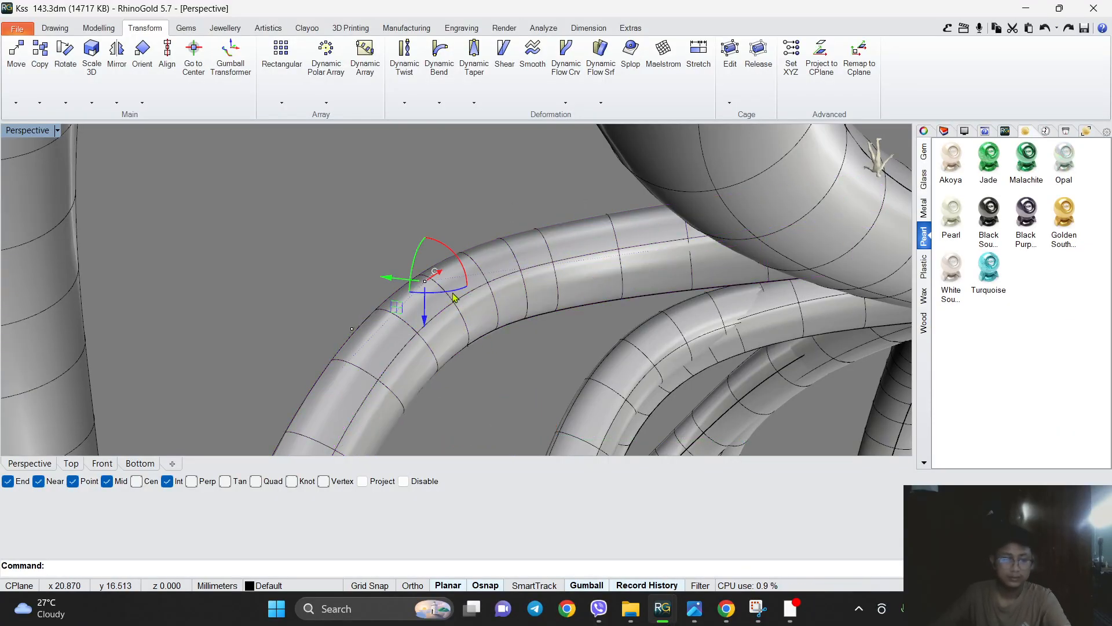
pyautogui.moveTo(434, 351); pyautogui.dragTo(445, 381)
# Adjust the control point closer to the base ring on the forked branch so its overlapping pipes blend together.
pyautogui.moveTo(446, 376); pyautogui.dragTo(549, 207, button='right')
pyautogui.moveTo(589, 258); pyautogui.dragTo(588, 259)
pyautogui.scroll(4, 579, 267)
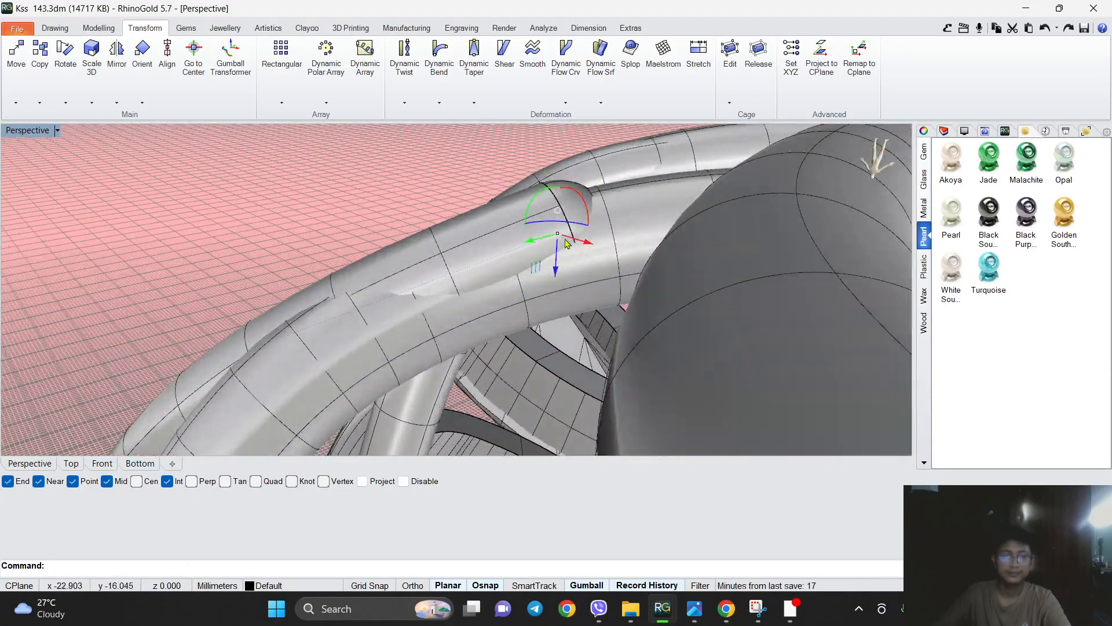
pyautogui.moveTo(532, 320); pyautogui.dragTo(417, 277, button='right')
pyautogui.moveTo(484, 334); pyautogui.dragTo(652, 325, button='right')
pyautogui.moveTo(543, 322); pyautogui.dragTo(543, 296, button='right')
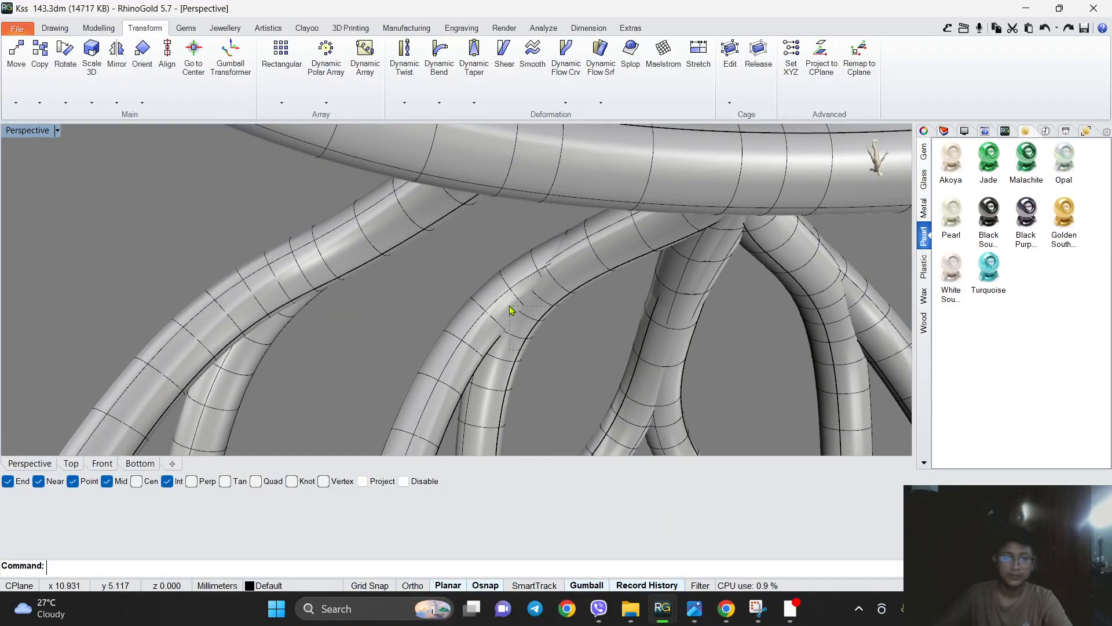
# Select both curves of the next forked branch under the base ring for point editing.
pyautogui.click(512, 312)
pyautogui.scroll(3, 512, 312)
pyautogui.press('Escape')
pyautogui.moveTo(515, 371); pyautogui.dragTo(411, 269, button='right')
pyautogui.moveTo(610, 412); pyautogui.dragTo(531, 291, button='right')
pyautogui.moveTo(560, 207); pyautogui.dragTo(524, 267, button='right')
pyautogui.click(484, 263)
pyautogui.click(514, 246)
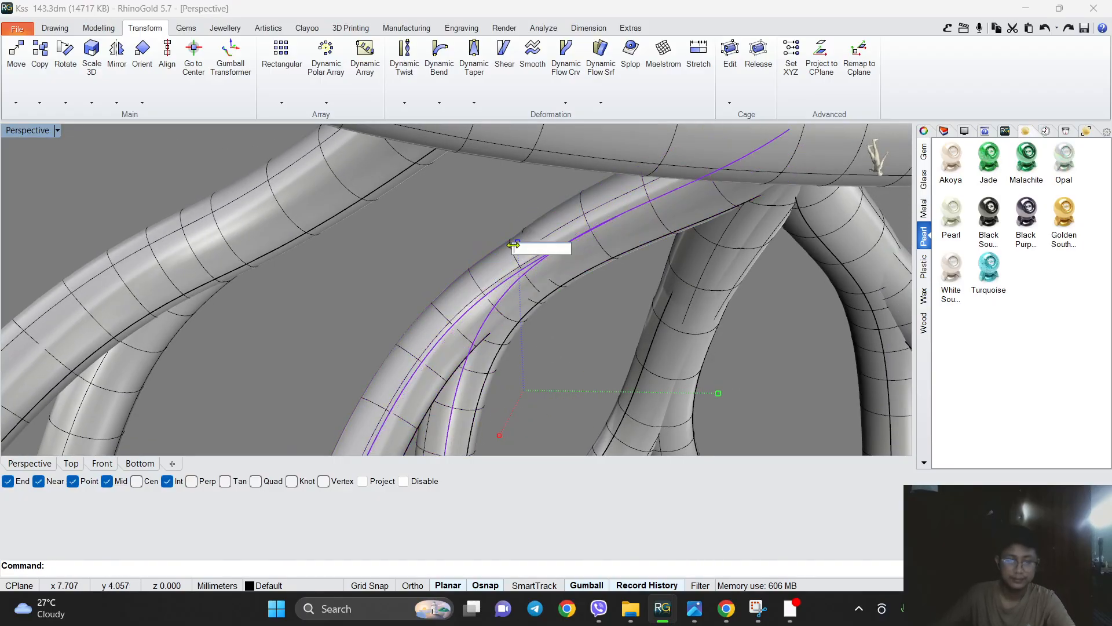
# Show the control points of both branch curves and shift the ones at the fork to align the pipes.
pyautogui.moveTo(371, 290); pyautogui.dragTo(479, 295, button='right')
pyautogui.click(378, 278)
pyautogui.moveTo(540, 383); pyautogui.dragTo(540, 382)
pyautogui.scroll(4, 455, 331)
pyautogui.moveTo(404, 365); pyautogui.dragTo(487, 284, button='right')
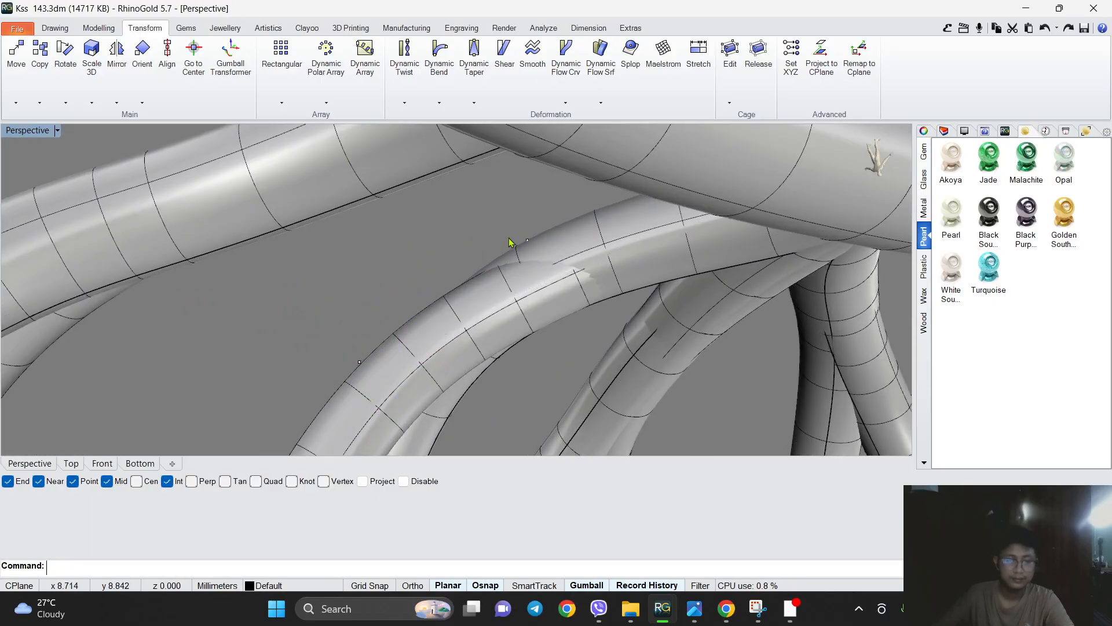
pyautogui.moveTo(606, 318); pyautogui.dragTo(606, 318)
pyautogui.scroll(3, 556, 302)
pyautogui.moveTo(512, 291); pyautogui.dragTo(505, 297)
# Select the curve of another forked support pipe that runs from the base ring to the setting's prong.
pyautogui.scroll(-5, 515, 312)
pyautogui.moveTo(530, 314); pyautogui.dragTo(355, 354, button='right')
pyautogui.scroll(3, 359, 371)
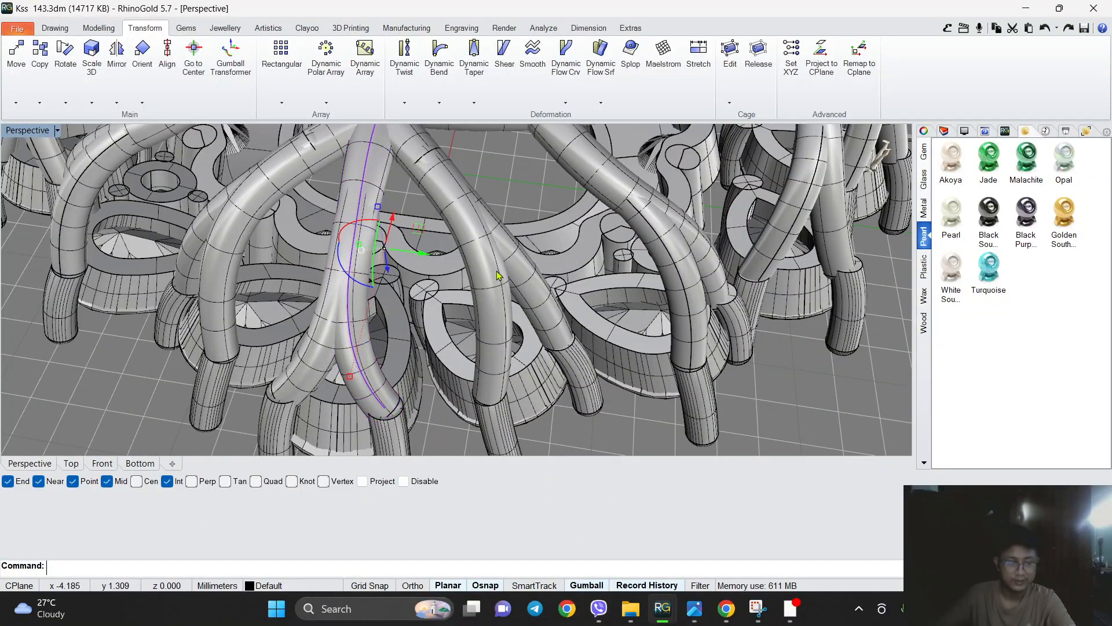
pyautogui.scroll(-5, 483, 286)
pyautogui.moveTo(483, 287); pyautogui.dragTo(417, 283, button='right')
pyautogui.scroll(3, 426, 280)
pyautogui.scroll(2, 417, 284)
# Window-select the control points where the remaining support pipes fork and adjust them using the gumball.
pyautogui.moveTo(374, 346); pyautogui.dragTo(454, 311, button='right')
pyautogui.scroll(3, 340, 271)
pyautogui.moveTo(515, 358)
pyautogui.mouseDown(button='right')
pyautogui.moveTo(454, 257)
pyautogui.moveTo(394, 299)
pyautogui.moveTo(407, 295)
pyautogui.mouseUp(button='right')
pyautogui.moveTo(470, 356); pyautogui.dragTo(393, 210, button='right')
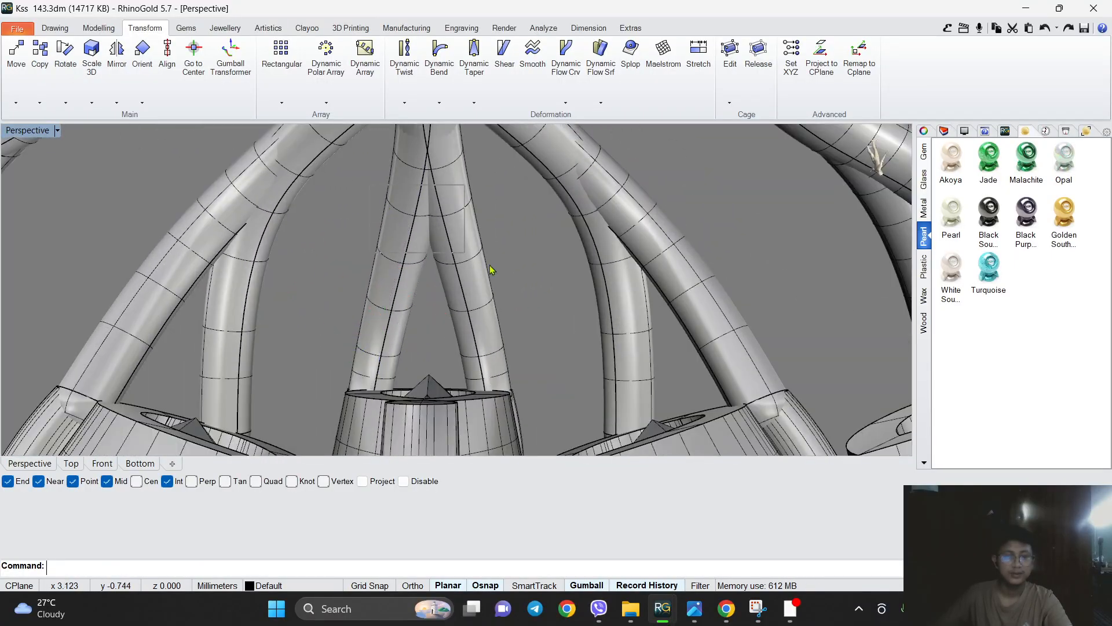
pyautogui.moveTo(475, 250); pyautogui.dragTo(512, 319, button='right')
pyautogui.moveTo(503, 281); pyautogui.dragTo(412, 306, button='right')
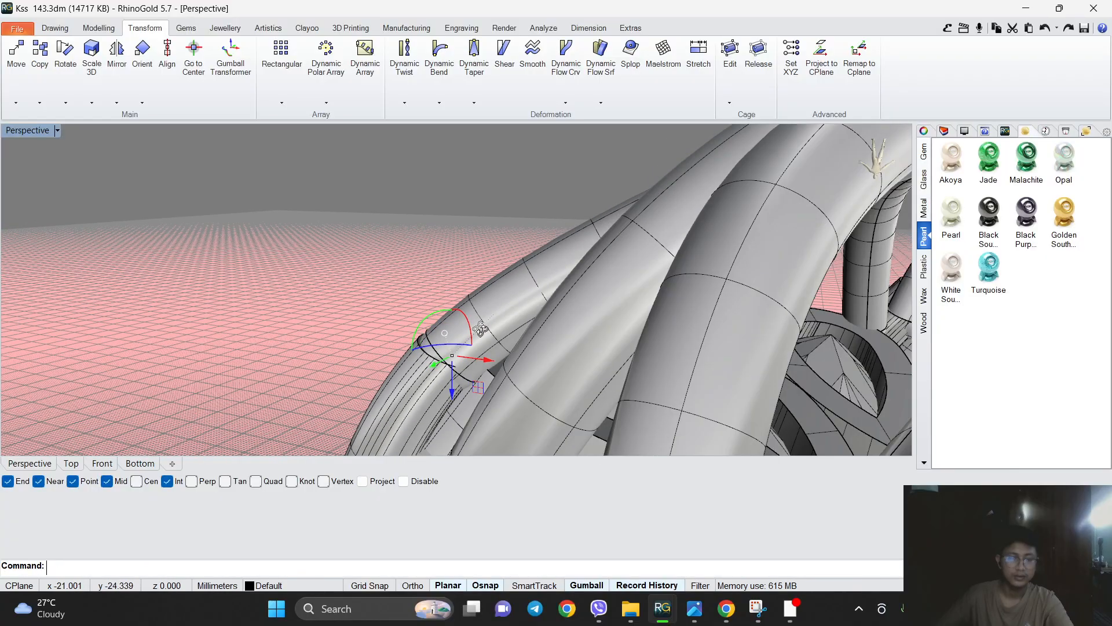
# Save the model and show the whole piece in the top view.
pyautogui.scroll(-10, 485, 328)
pyautogui.moveTo(440, 343); pyautogui.dragTo(562, 329, button='right')
pyautogui.scroll(3, 565, 311)
pyautogui.scroll(-2, 565, 311)
pyautogui.scroll(-2, 562, 329)
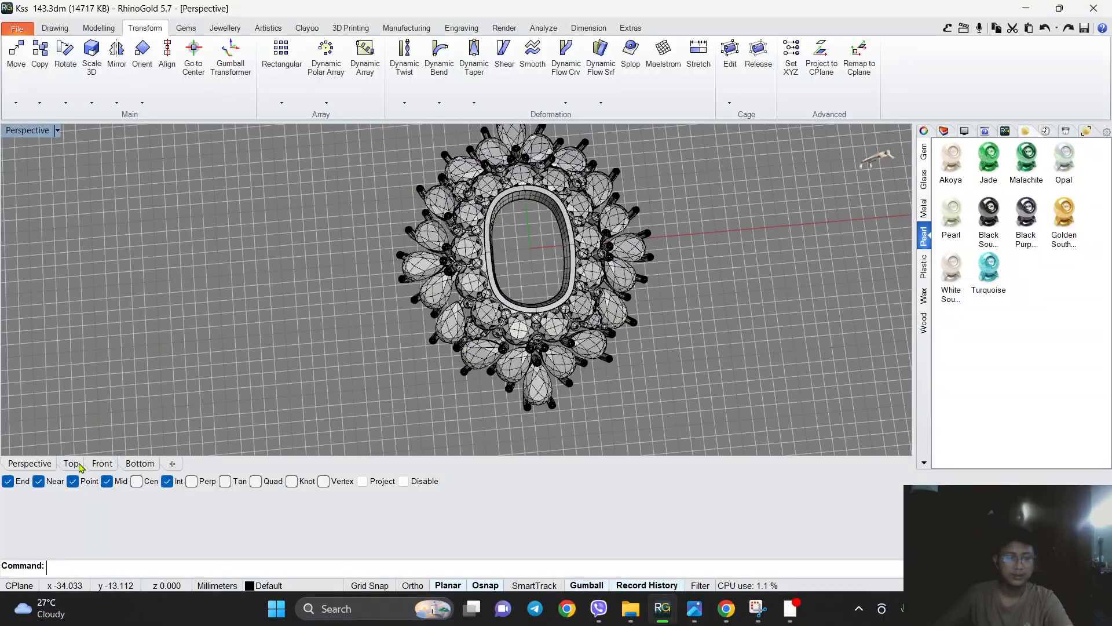
pyautogui.click(71, 463)
pyautogui.click(826, 174)
pyautogui.moveTo(910, 231); pyautogui.dragTo(680, 197, button='right')
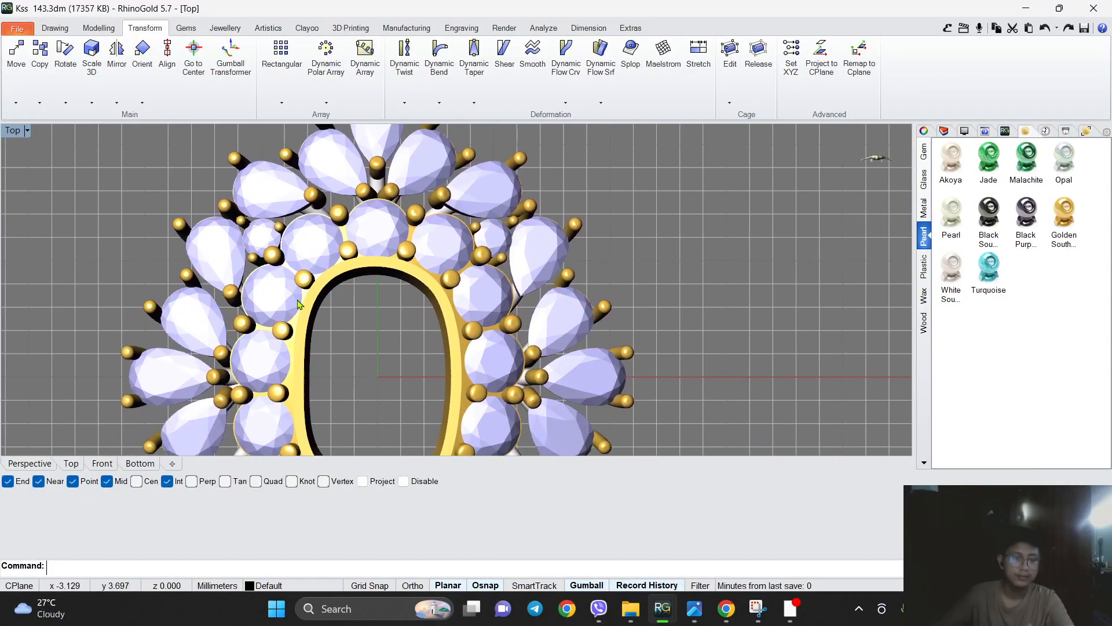
pyautogui.scroll(-4, 305, 292)
pyautogui.moveTo(305, 293); pyautogui.dragTo(418, 281, button='right')
pyautogui.scroll(2, 406, 240)
# Select all stones, settings and pipes except the base ring and hide them.
pyautogui.click(106, 29)
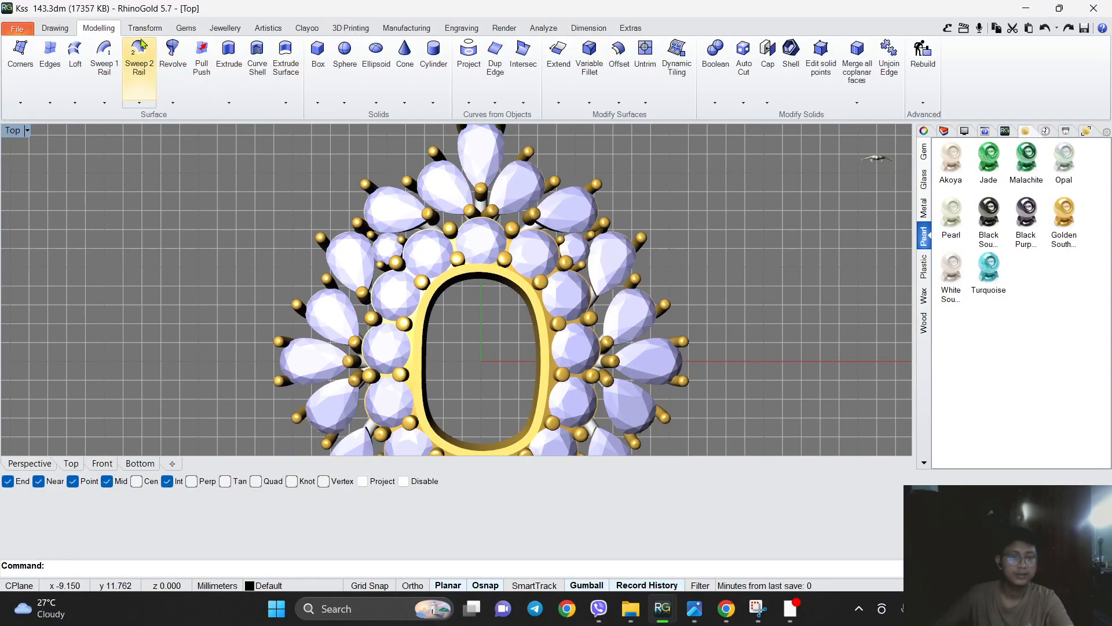
pyautogui.click(525, 285)
pyautogui.click(840, 186)
pyautogui.scroll(-6, 574, 220)
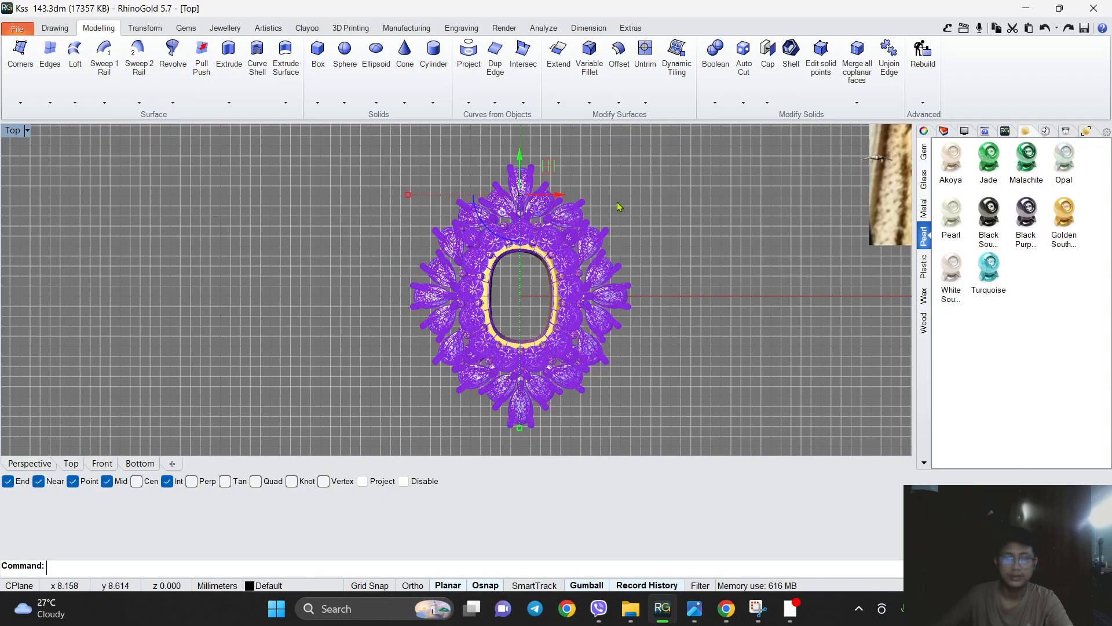
# Draw a square of about 13 mm from origin 0 and center it on the base ring.
pyautogui.click(54, 29)
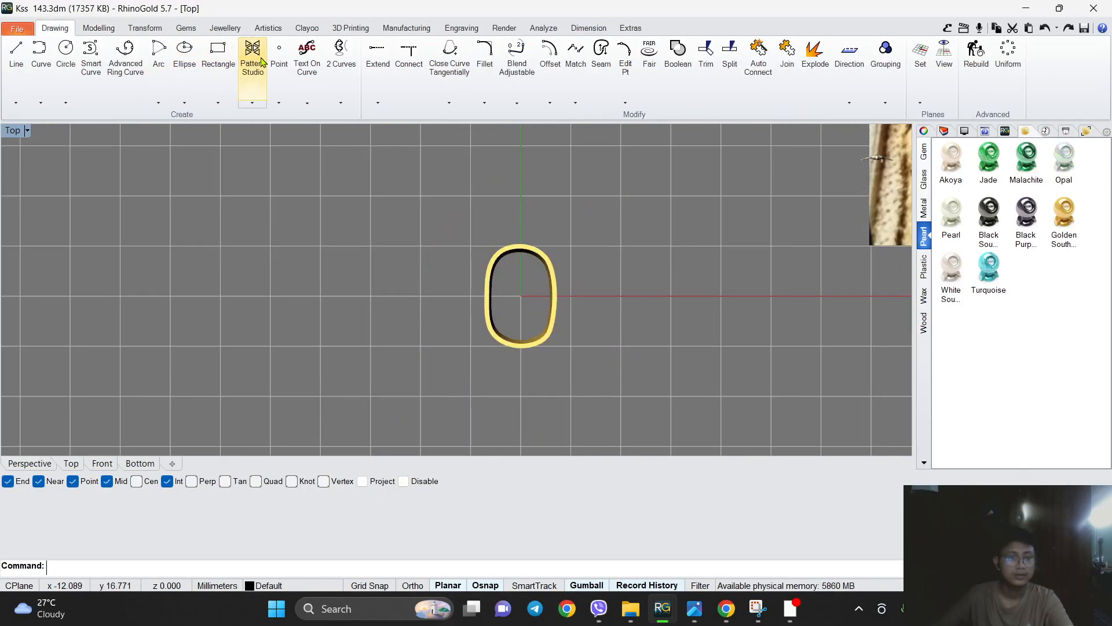
pyautogui.click(218, 52)
pyautogui.write('0')
pyautogui.press('Return')
pyautogui.keyDown('shift'); pyautogui.click(599, 165); pyautogui.keyUp('shift')
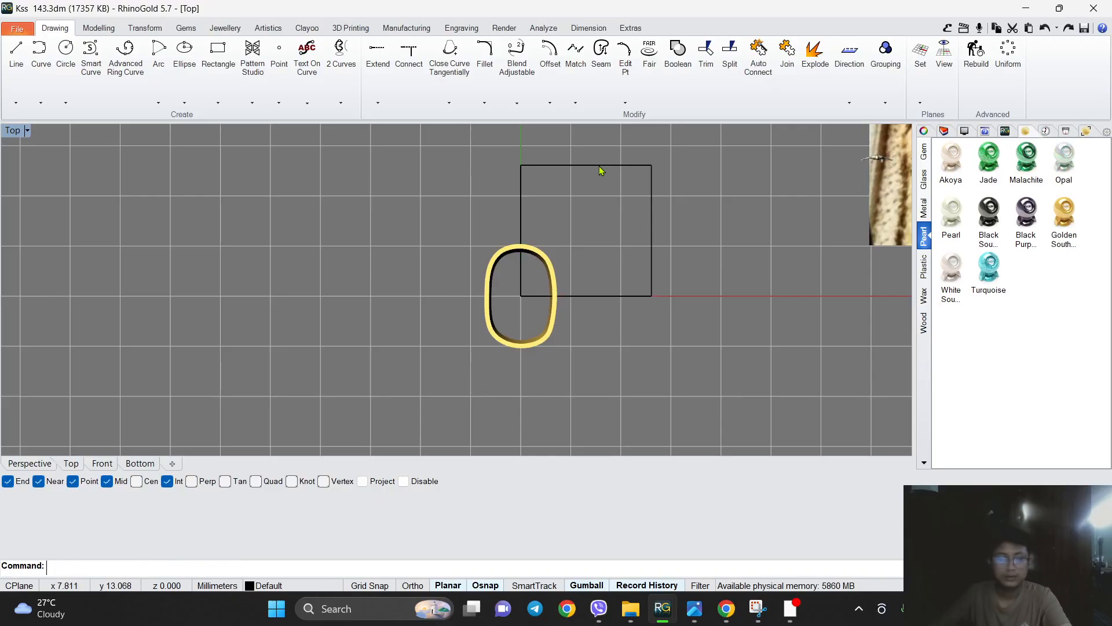
pyautogui.click(145, 29)
pyautogui.click(194, 52)
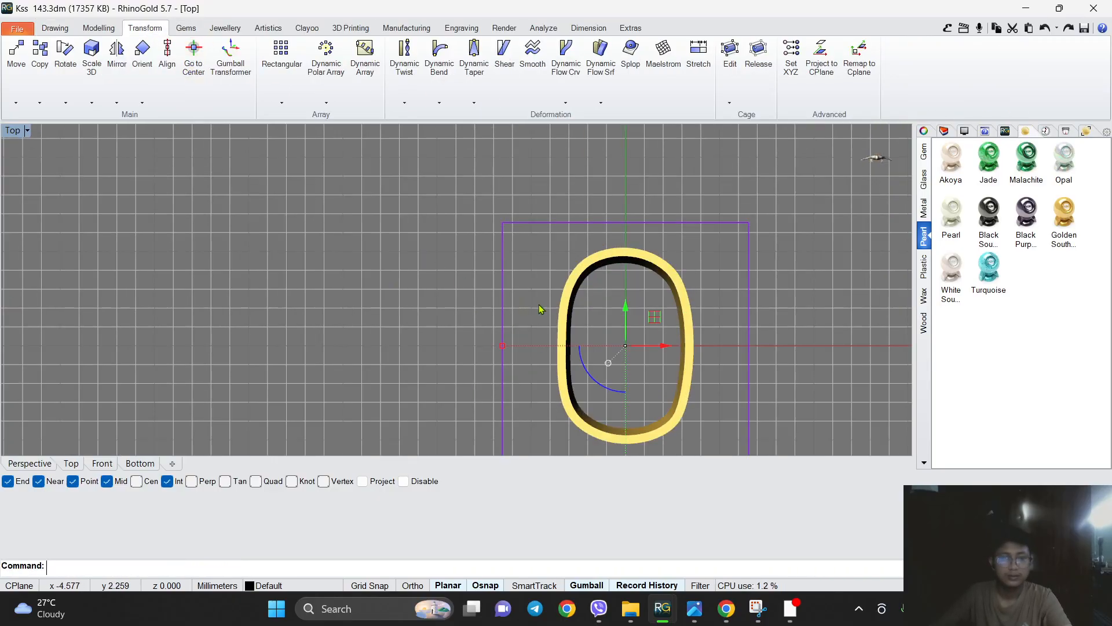
# Scale the square's width and height separately so it tightly frames the base ring's outer outline.
pyautogui.moveTo(504, 346); pyautogui.dragTo(556, 360)
pyautogui.moveTo(603, 417); pyautogui.dragTo(586, 322, button='right')
pyautogui.scroll(6, 610, 374)
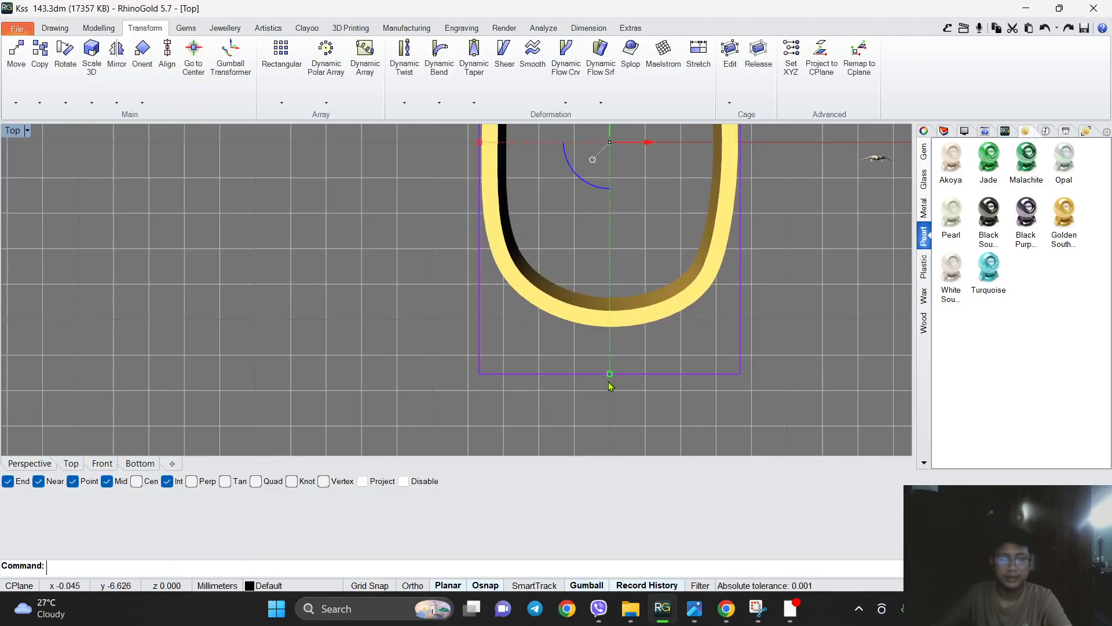
pyautogui.moveTo(613, 374); pyautogui.dragTo(635, 334)
pyautogui.scroll(-6, 528, 350)
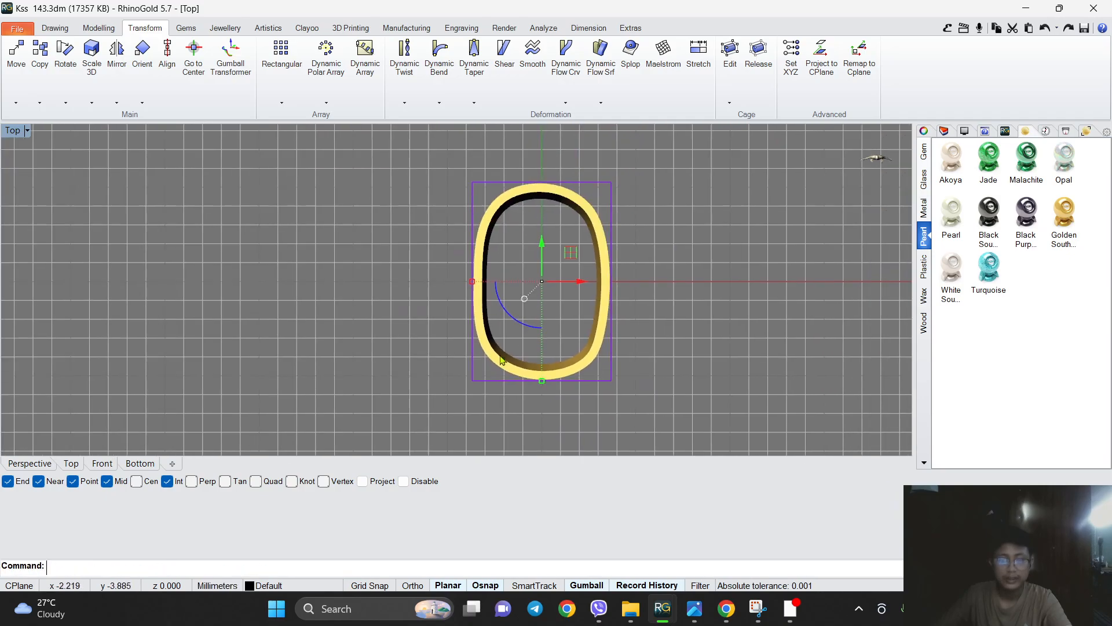
# Draw two diagonal lines connecting the opposite corners of the rectangle around the base ring.
pyautogui.click(53, 28)
pyautogui.click(16, 49)
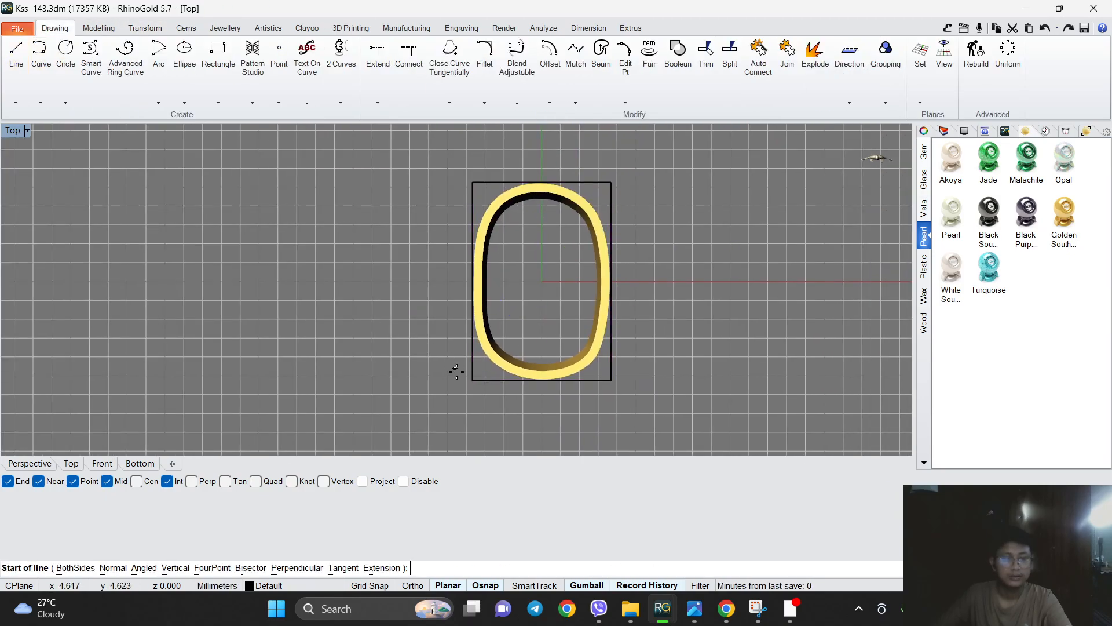
pyautogui.click(473, 380)
pyautogui.click(612, 182)
pyautogui.press('Return')
pyautogui.click(472, 182)
pyautogui.click(612, 381)
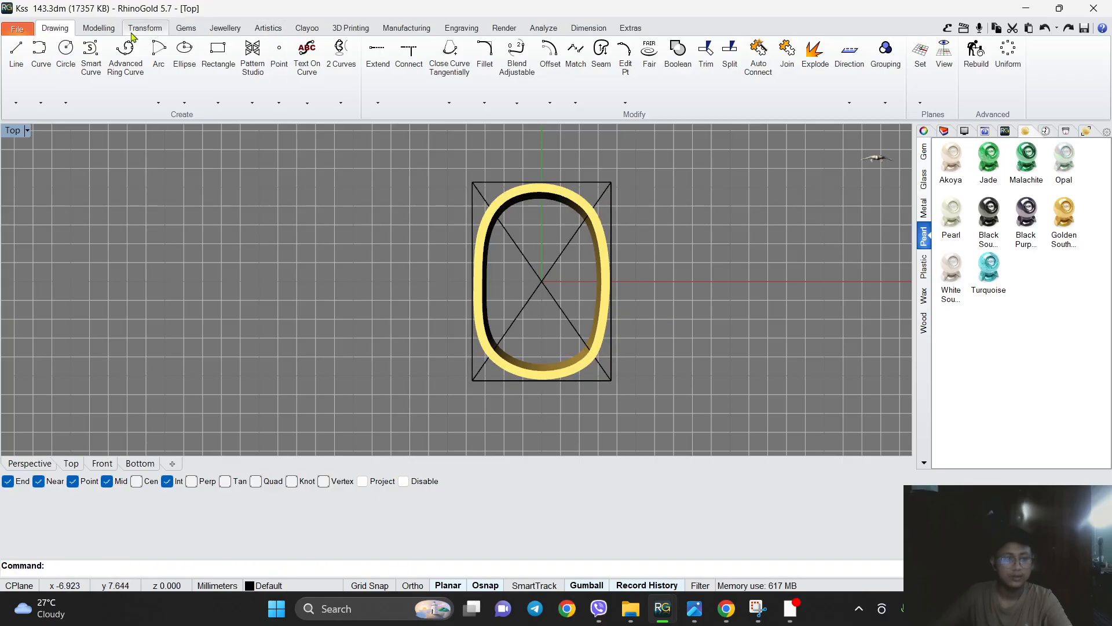
# Create a solid cylinder with a 0.35 mm radius at the intersection of the diagonals, accepting the default height.
pyautogui.click(99, 28)
pyautogui.click(433, 51)
pyautogui.scroll(2, 532, 272)
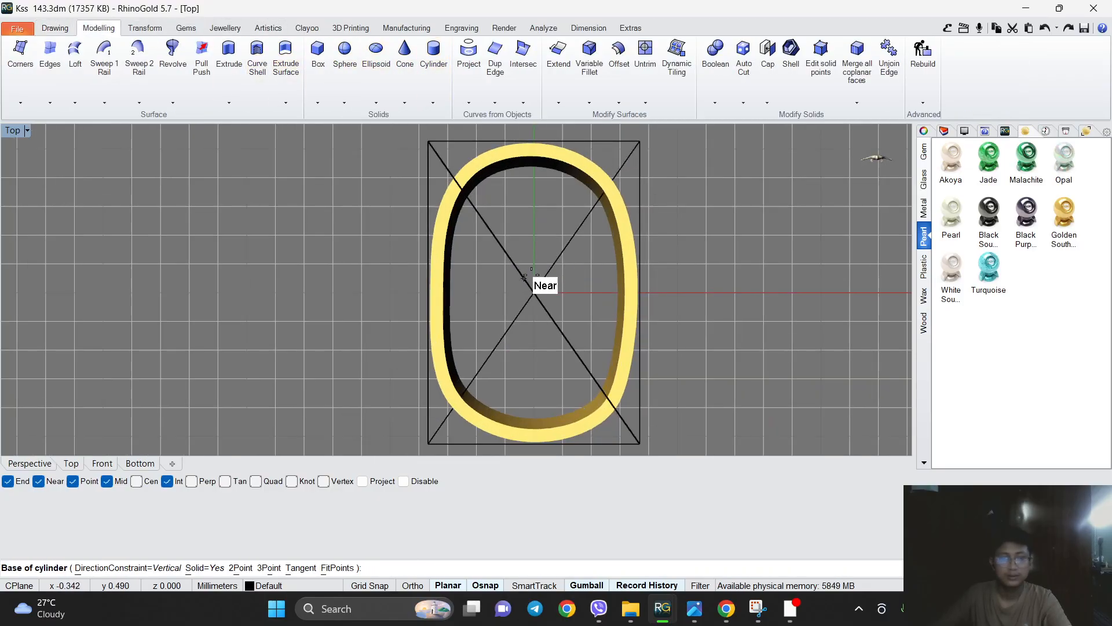
pyautogui.click(534, 293)
pyautogui.write('.35')
pyautogui.press('Return')
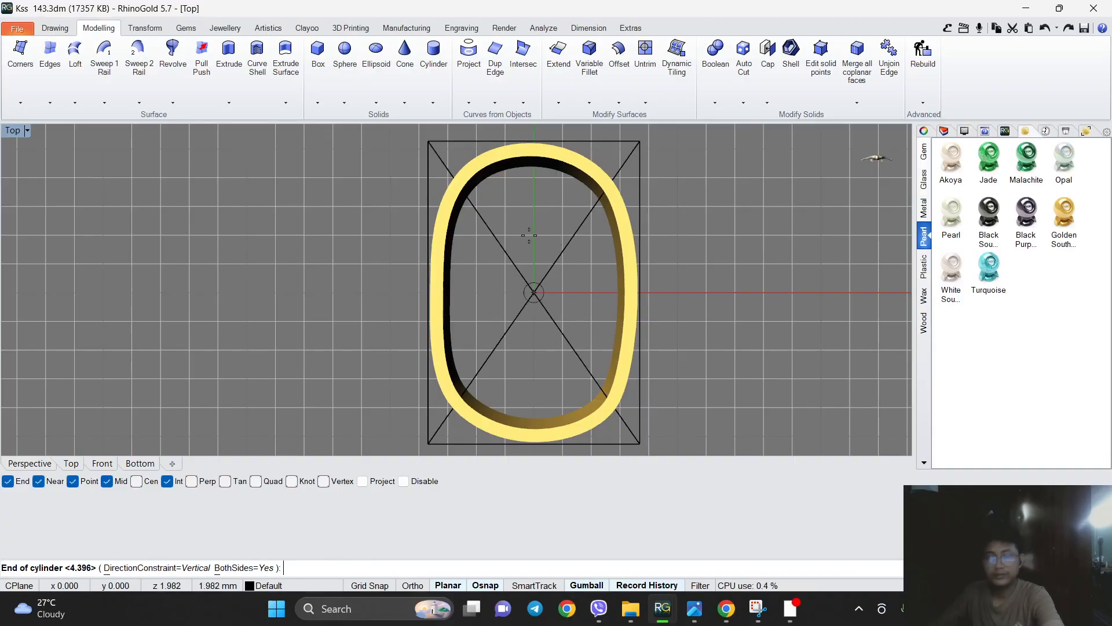
pyautogui.press('Return')
# Move the cylinder to the upper-left corner of the frame, against the ring's outer edge, and enlarge its diameter.
pyautogui.scroll(6, 521, 290)
pyautogui.click(542, 302)
pyautogui.scroll(-8, 545, 305)
pyautogui.moveTo(575, 270); pyautogui.dragTo(507, 177)
pyautogui.scroll(8, 475, 208)
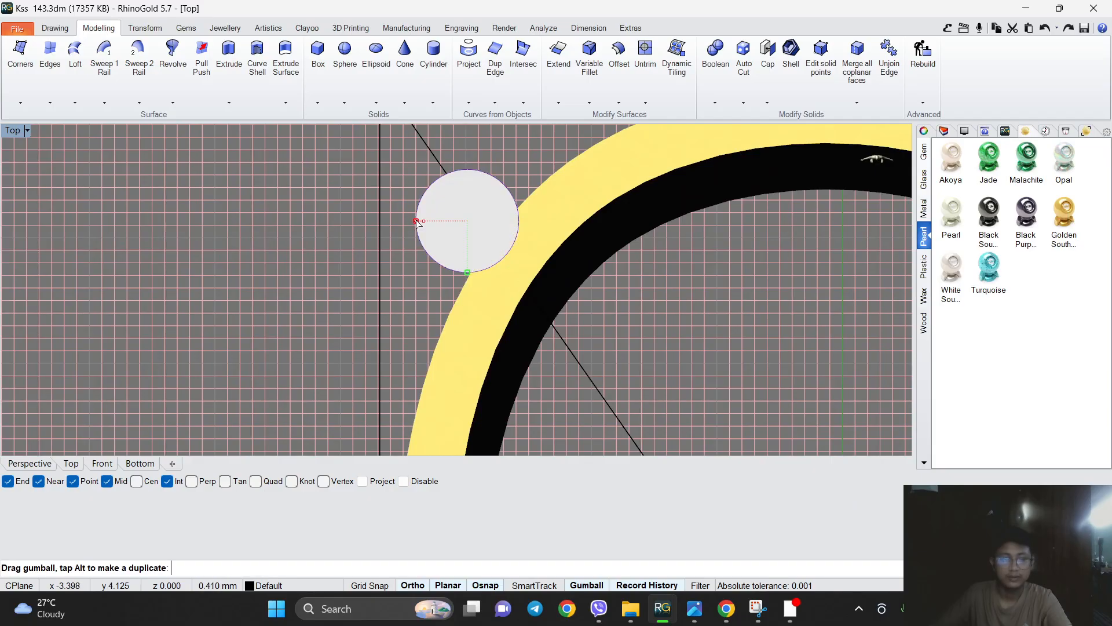
pyautogui.scroll(3, 497, 188)
pyautogui.moveTo(497, 188); pyautogui.dragTo(465, 214)
pyautogui.scroll(-6, 466, 215)
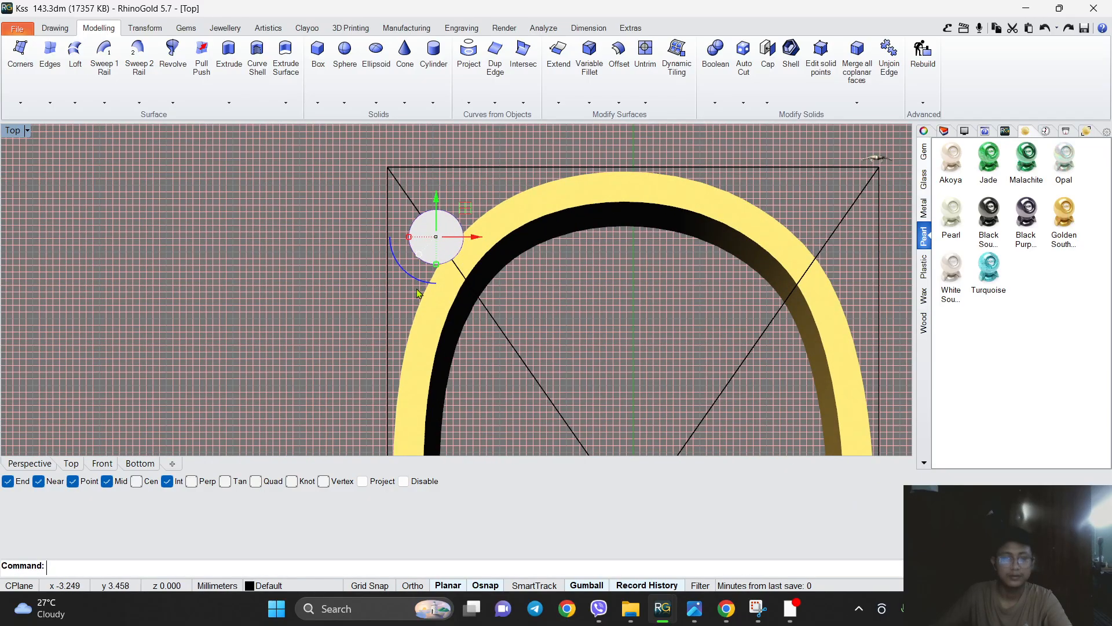
# In the perspective view, move the cylinder vertically to position its height against the base ring.
pyautogui.click(41, 466)
pyautogui.moveTo(243, 428); pyautogui.dragTo(445, 343, button='right')
pyautogui.scroll(4, 445, 343)
pyautogui.moveTo(439, 353); pyautogui.dragTo(440, 270)
pyautogui.scroll(3, 445, 252)
pyautogui.moveTo(444, 250); pyautogui.dragTo(445, 257, button='right')
pyautogui.moveTo(438, 279); pyautogui.dragTo(439, 305)
pyautogui.scroll(-3, 443, 267)
pyautogui.scroll(2, 444, 261)
# Rotate the cylinder so that its upper end leans outward from the base ring along the diagonal.
pyautogui.moveTo(444, 261); pyautogui.dragTo(475, 288)
pyautogui.moveTo(474, 290); pyautogui.dragTo(447, 349, button='right')
pyautogui.scroll(6, 451, 267)
pyautogui.scroll(-2, 451, 278)
pyautogui.moveTo(418, 241); pyautogui.dragTo(423, 242)
pyautogui.moveTo(424, 284); pyautogui.dragTo(394, 362, button='right')
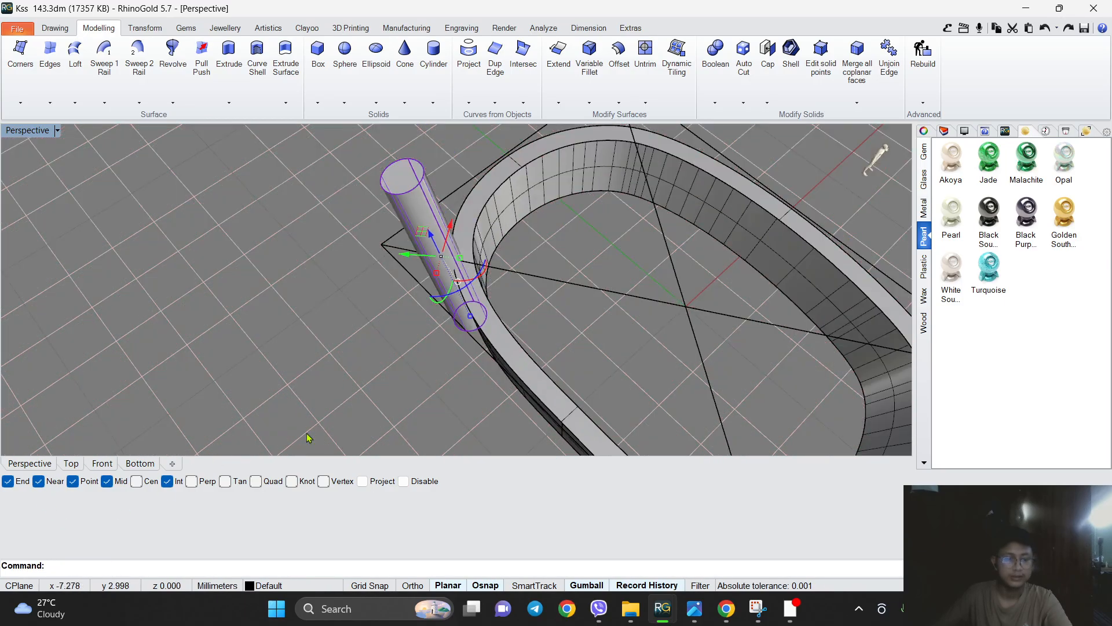
# Shorten the tilted cylinder slightly along its own axis.
pyautogui.moveTo(246, 451); pyautogui.dragTo(439, 279, button='right')
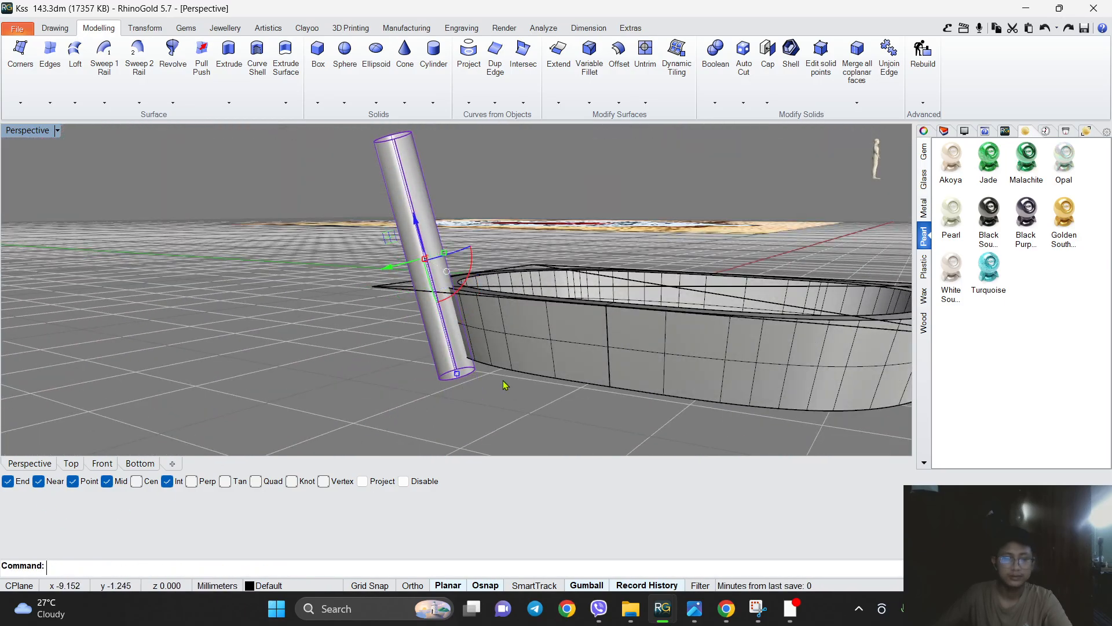
pyautogui.moveTo(458, 375); pyautogui.dragTo(455, 366)
pyautogui.scroll(-5, 455, 347)
pyautogui.moveTo(452, 328); pyautogui.dragTo(337, 416, button='right')
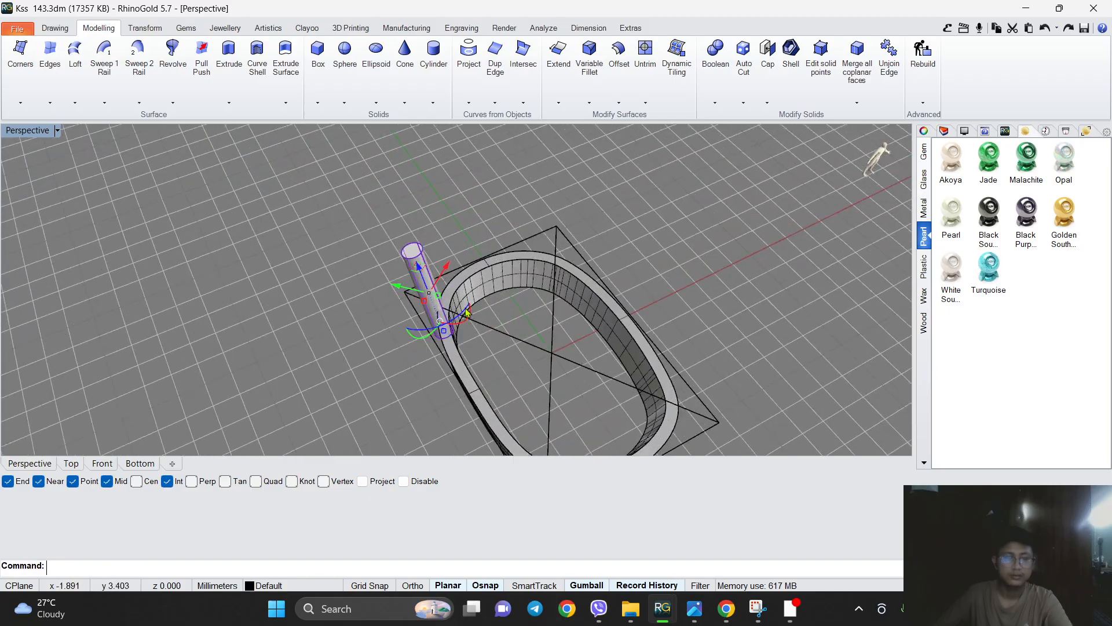
pyautogui.scroll(6, 335, 419)
# Mirror the tilted cylinder in the top view to the other three corners of the base ring.
pyautogui.click(71, 463)
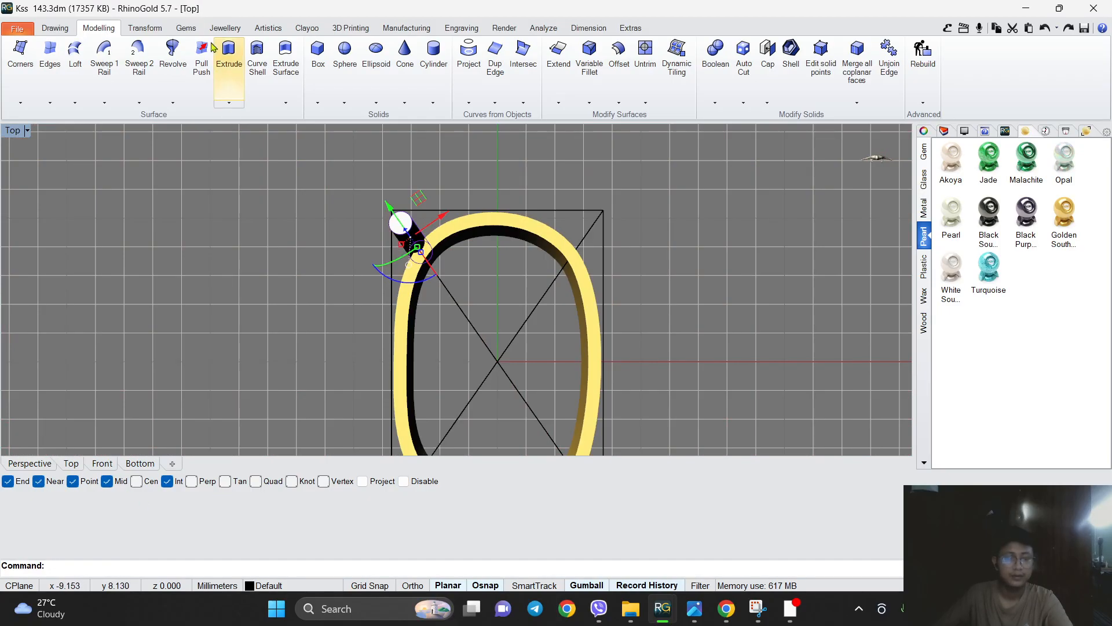
pyautogui.click(144, 29)
pyautogui.click(118, 101)
pyautogui.click(142, 141)
pyautogui.moveTo(490, 372); pyautogui.dragTo(499, 259, button='right')
pyautogui.press('Return')
pyautogui.scroll(-4, 489, 289)
pyautogui.click(606, 310)
pyautogui.scroll(8, 476, 374)
pyautogui.moveTo(476, 374); pyautogui.dragTo(495, 318, button='right')
pyautogui.scroll(6, 374, 338)
pyautogui.click(328, 326)
pyautogui.scroll(-12, 405, 351)
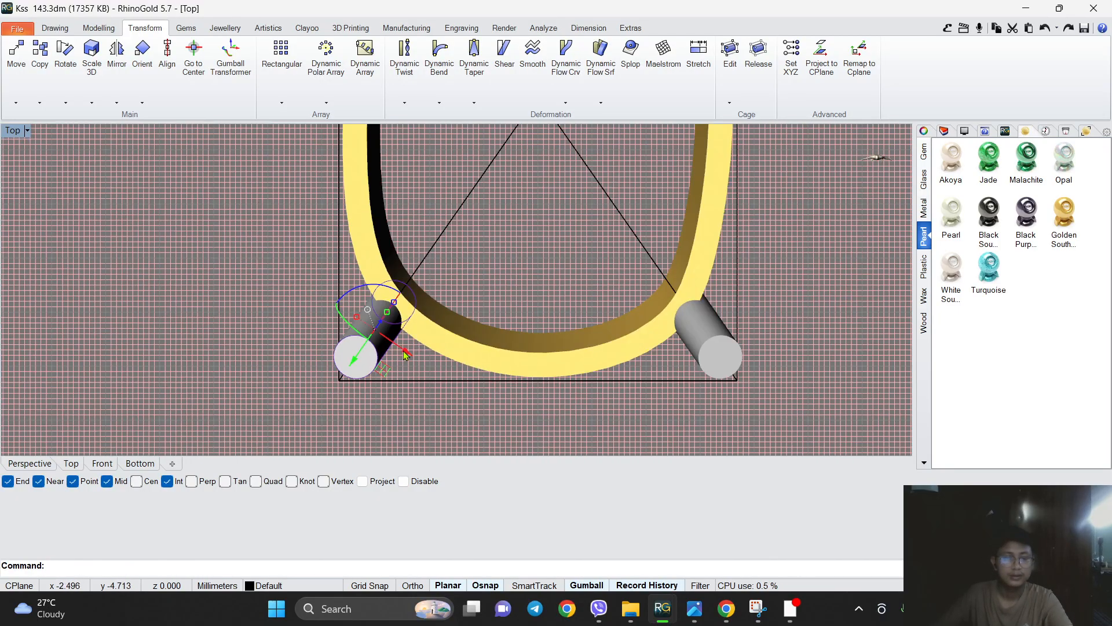
# Adjust the positions of the two lower corner cylinders so they overlap the base ring's outer edge.
pyautogui.scroll(10, 425, 195)
pyautogui.moveTo(554, 189); pyautogui.dragTo(526, 208, button='right')
pyautogui.moveTo(613, 156); pyautogui.dragTo(551, 201, button='right')
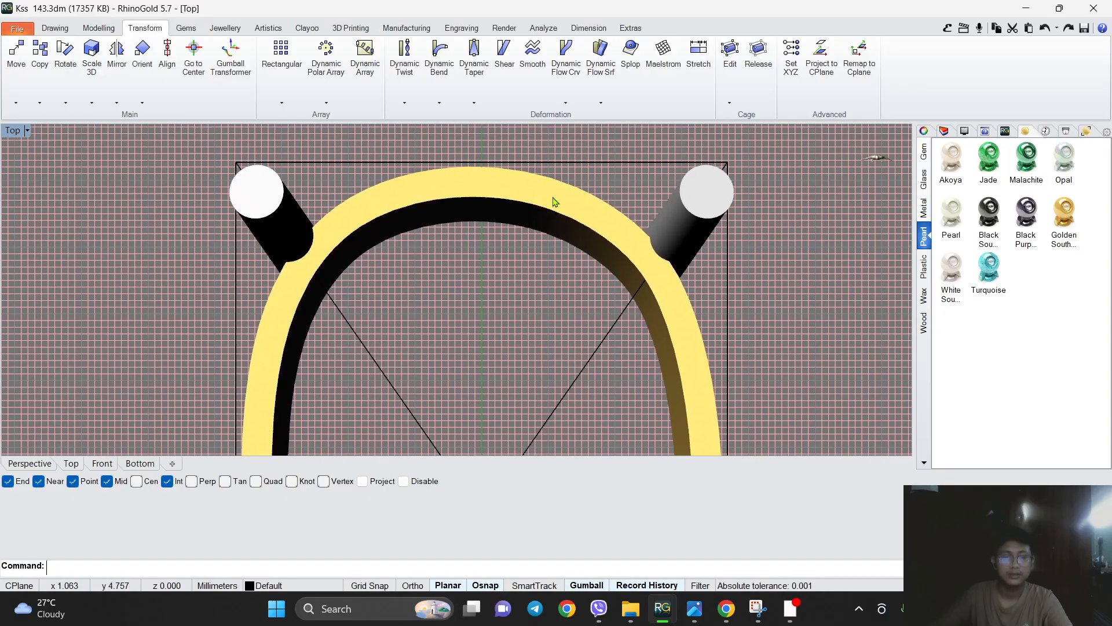
pyautogui.scroll(-6, 388, 180)
pyautogui.scroll(8, 398, 340)
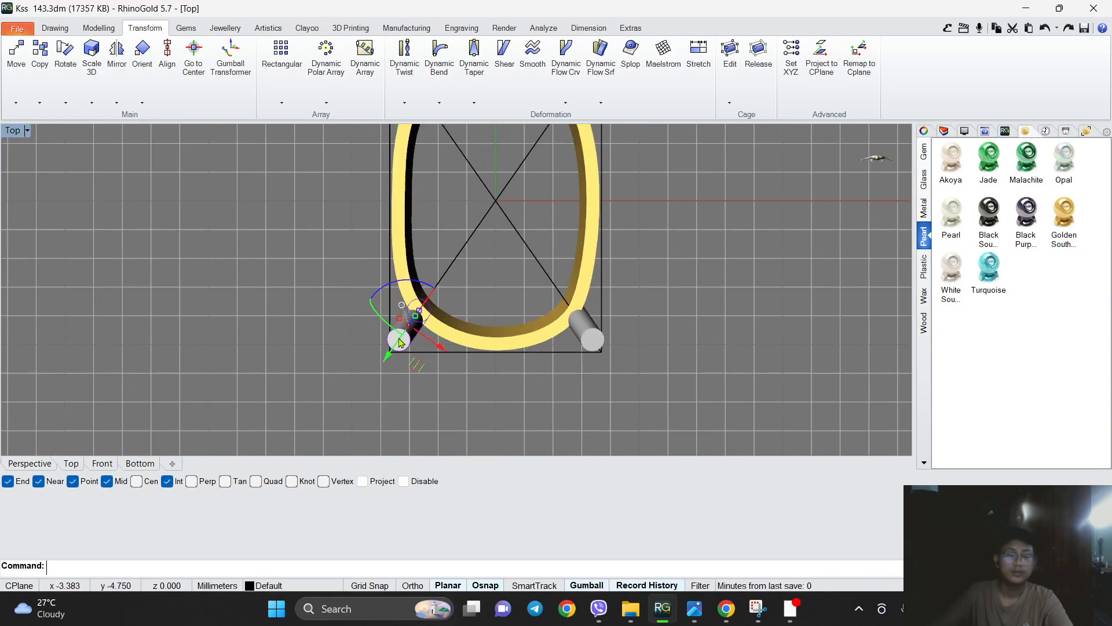
pyautogui.moveTo(438, 268); pyautogui.dragTo(438, 274)
pyautogui.scroll(-6, 438, 275)
pyautogui.moveTo(794, 275); pyautogui.dragTo(690, 307, button='right')
pyautogui.scroll(4, 690, 301)
pyautogui.click(691, 300)
pyautogui.scroll(-10, 565, 287)
# Fine-tune the position of an upper corner cylinder against the base ring.
pyautogui.moveTo(594, 204); pyautogui.dragTo(561, 309, button='right')
pyautogui.click(606, 288)
pyautogui.scroll(-2, 608, 291)
pyautogui.click(99, 27)
pyautogui.scroll(8, 553, 137)
pyautogui.click(599, 168)
pyautogui.moveTo(599, 162); pyautogui.dragTo(585, 208, button='right')
pyautogui.scroll(12, 584, 207)
pyautogui.moveTo(613, 223); pyautogui.dragTo(615, 216)
pyautogui.scroll(-10, 348, 203)
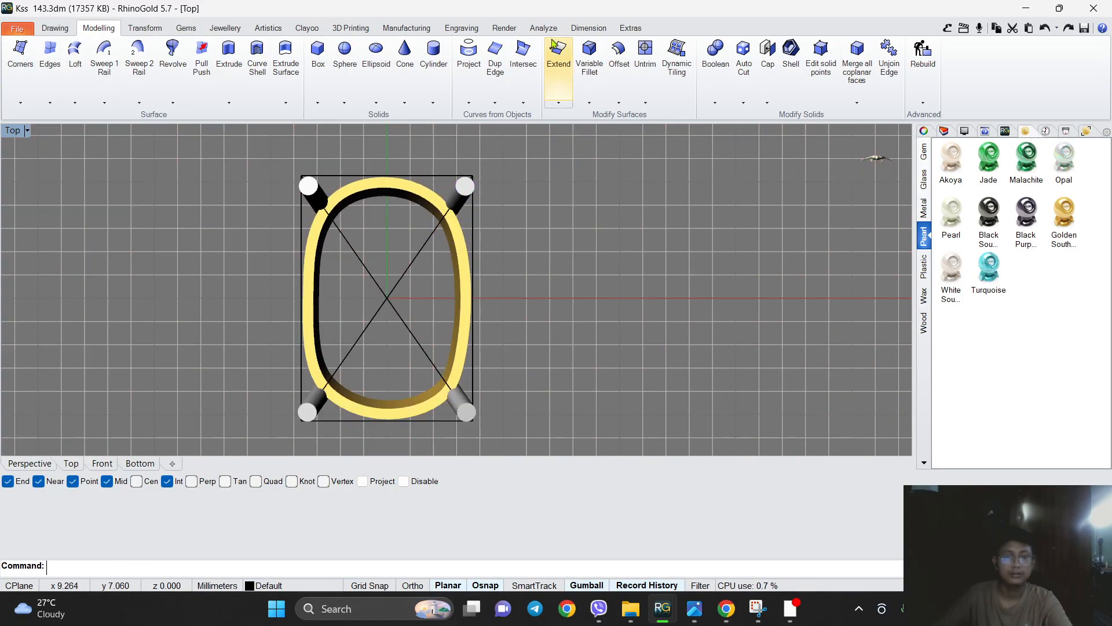
# Chamfer the base ring's inner upper edge with a distance of 0.35 mm.
pyautogui.click(589, 103)
pyautogui.click(609, 164)
pyautogui.scroll(3, 445, 197)
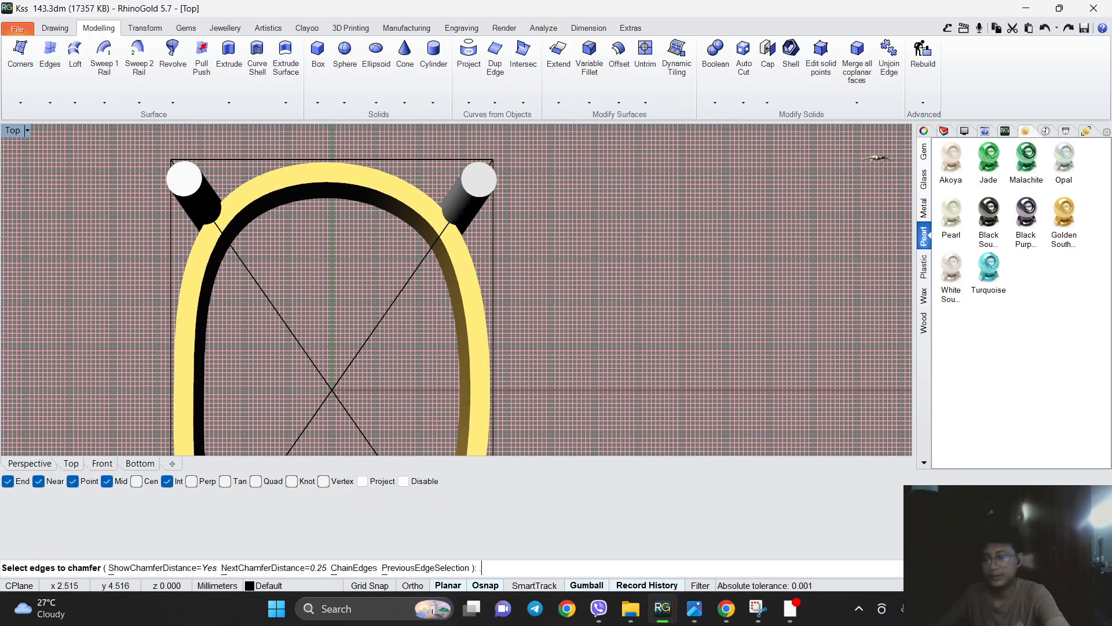
pyautogui.click(385, 195)
pyautogui.rightClick(386, 195)
pyautogui.rightClick(385, 195)
pyautogui.rightClick(388, 196)
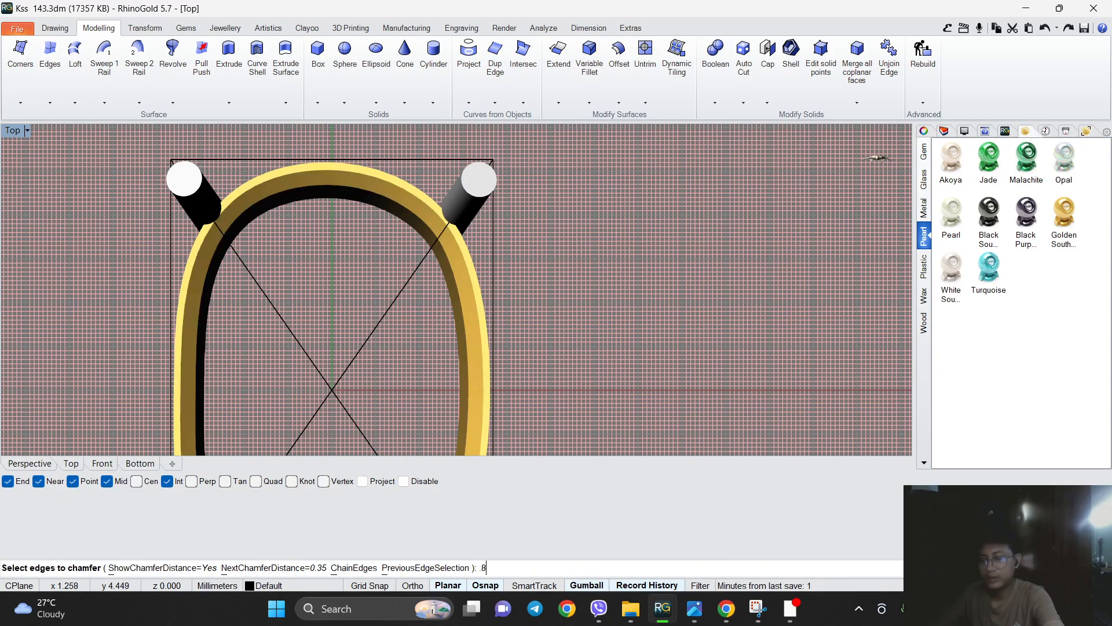
# Apply the base ring's inner-edge chamfer and delete the guide rectangle with its two diagonals.
pyautogui.rightClick(387, 201)
pyautogui.rightClick(388, 200)
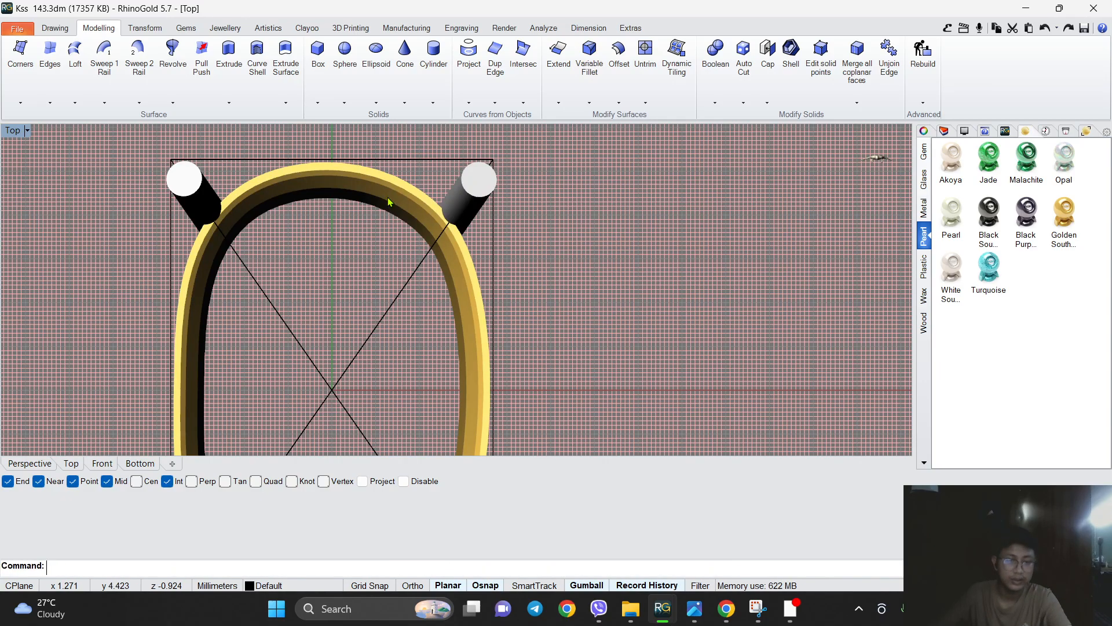
pyautogui.scroll(-4, 390, 202)
pyautogui.moveTo(390, 202); pyautogui.dragTo(425, 221, button='right')
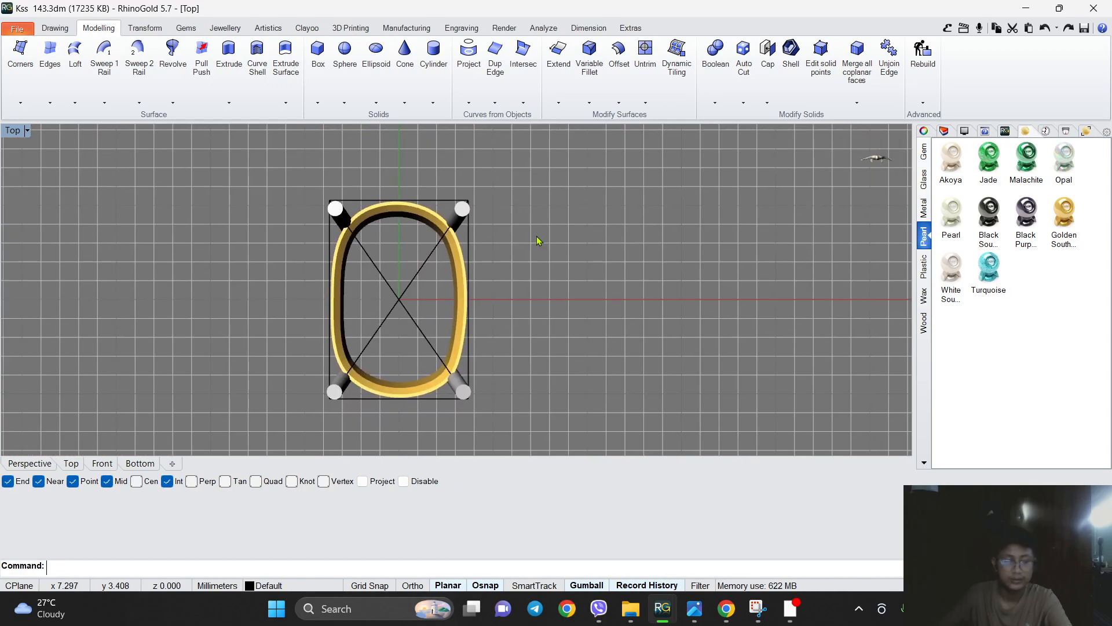
pyautogui.middleClick(546, 249)
pyautogui.click(606, 216)
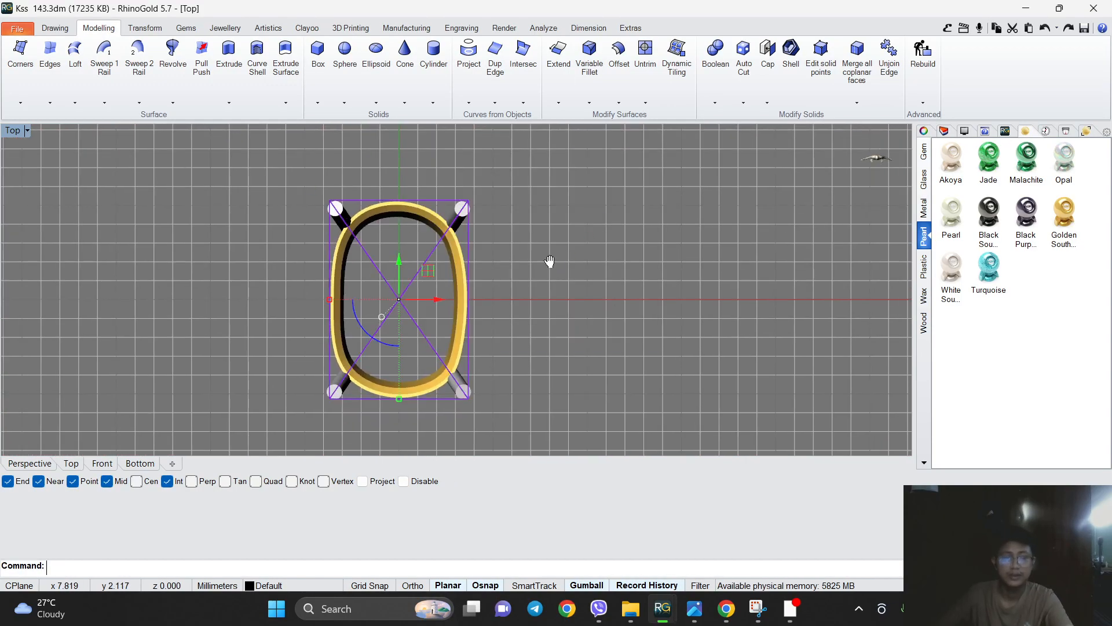
pyautogui.moveTo(547, 256); pyautogui.dragTo(572, 266, button='right')
pyautogui.press('Delete')
# Create a domed surface closing the underside of the base ring from its lower edge.
pyautogui.click(34, 464)
pyautogui.scroll(-6, 298, 321)
pyautogui.moveTo(307, 316); pyautogui.dragTo(278, 322, button='right')
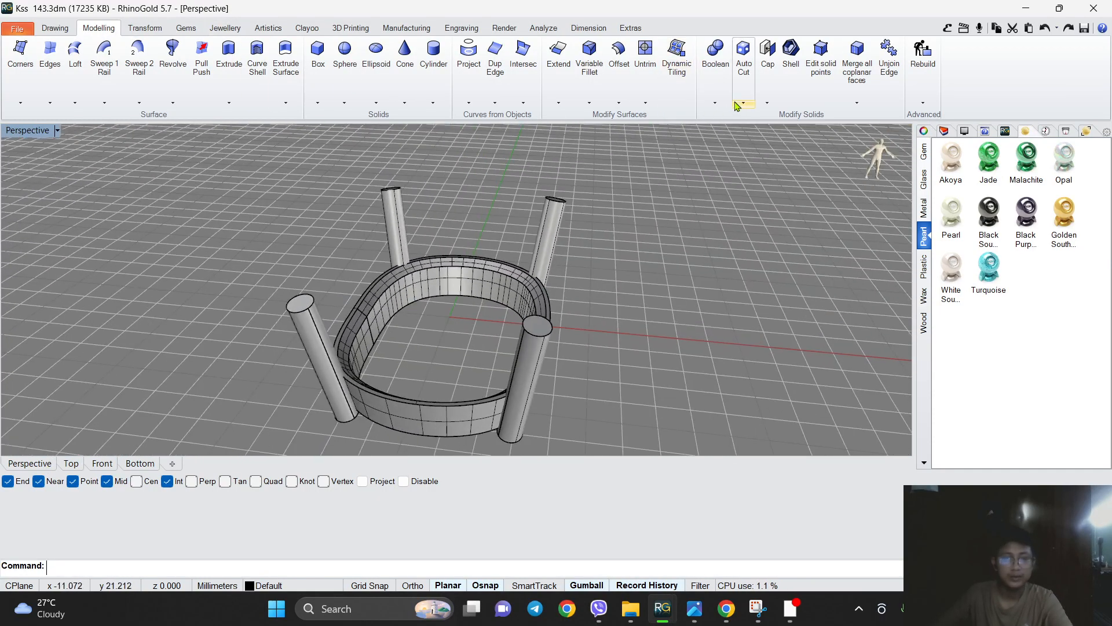
pyautogui.click(50, 103)
pyautogui.click(82, 129)
pyautogui.scroll(-2, 481, 431)
pyautogui.click(447, 370)
pyautogui.click(488, 398)
pyautogui.rightClick(487, 398)
pyautogui.click(487, 406)
# Cage-edit the dome in the front view and scale its lowest row of control points inward to form a pointed base.
pyautogui.click(112, 464)
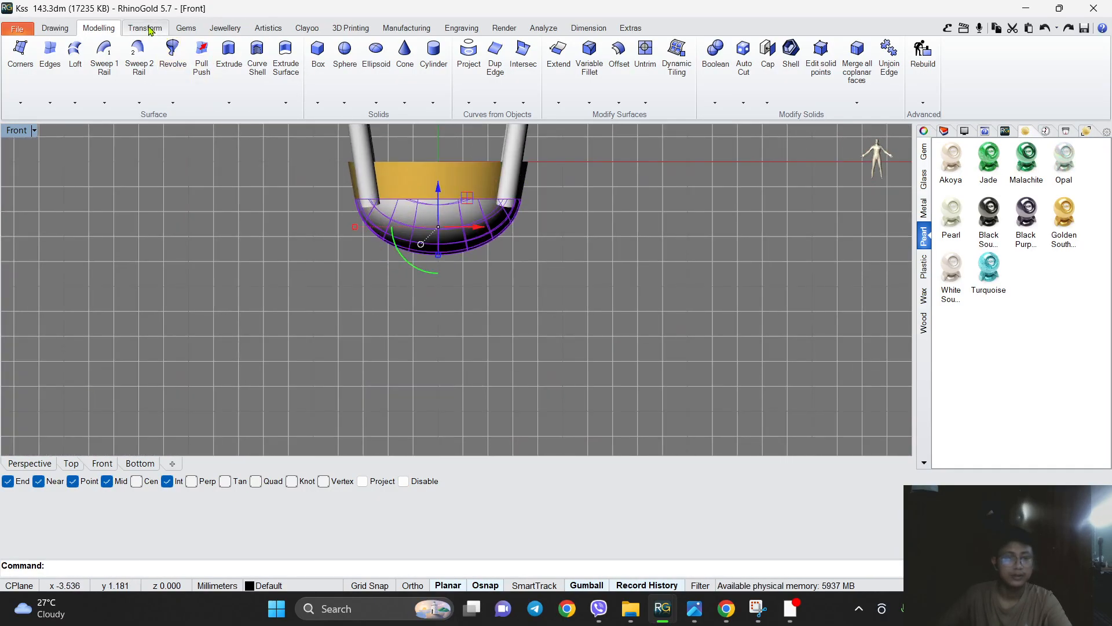
pyautogui.click(148, 29)
pyautogui.click(730, 51)
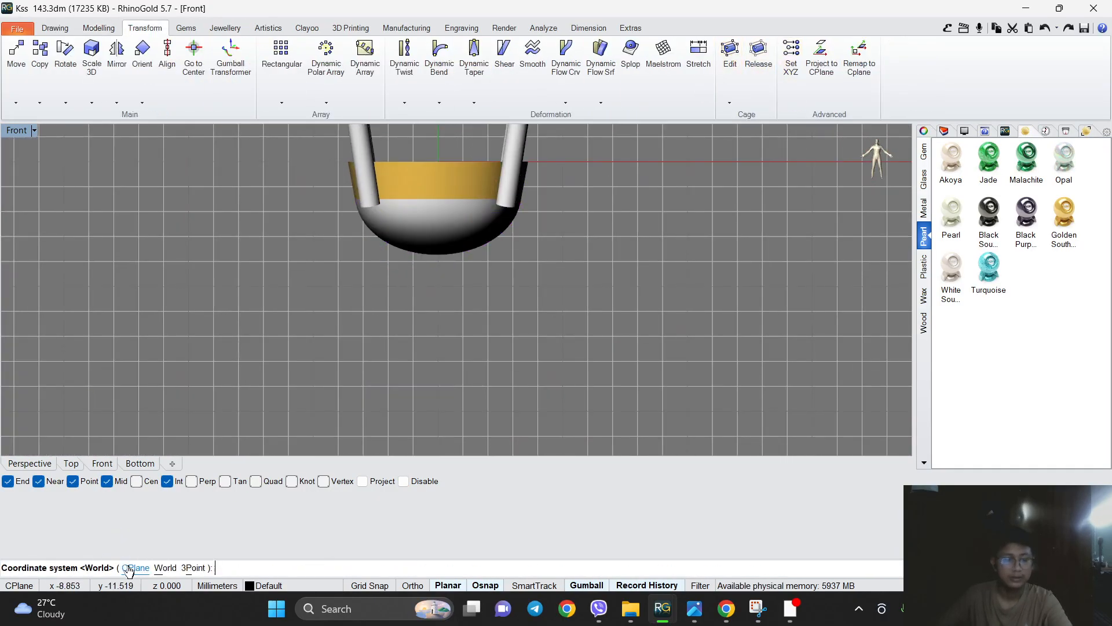
pyautogui.rightClick(322, 301)
pyautogui.rightClick(322, 300)
pyautogui.moveTo(239, 308); pyautogui.dragTo(567, 251)
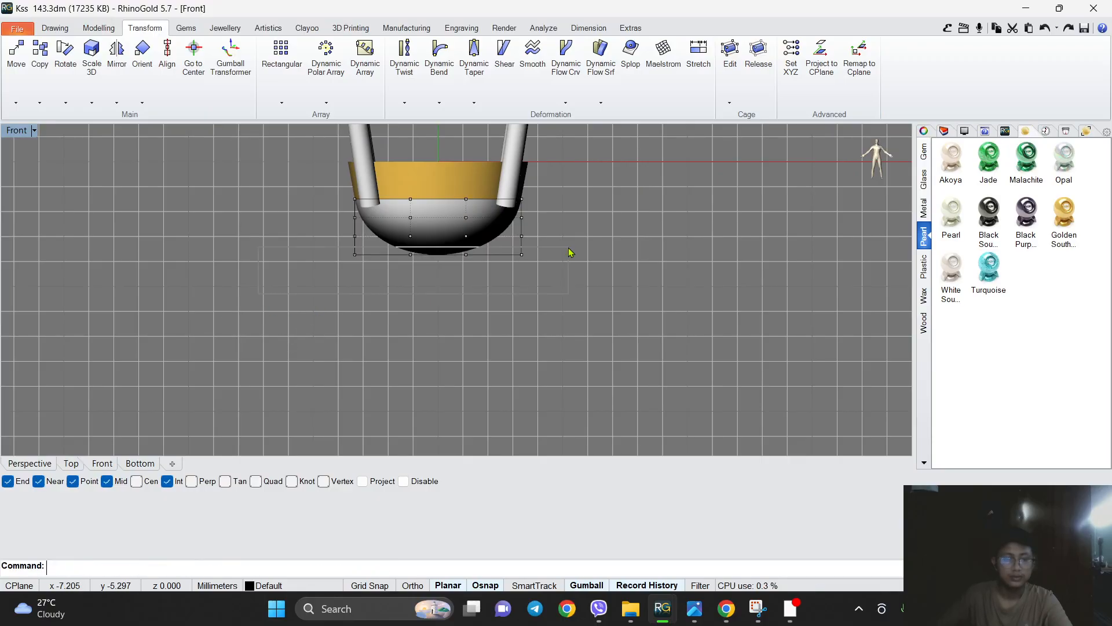
pyautogui.scroll(6, 368, 237)
pyautogui.keyDown('shift'); pyautogui.moveTo(344, 276); pyautogui.dragTo(470, 306); pyautogui.keyUp('shift')
# Scale the second-lowest row of cage points slightly inward and delete the editing cage from the dome.
pyautogui.moveTo(397, 242); pyautogui.dragTo(369, 315, button='right')
pyautogui.moveTo(290, 324); pyautogui.dragTo(473, 315)
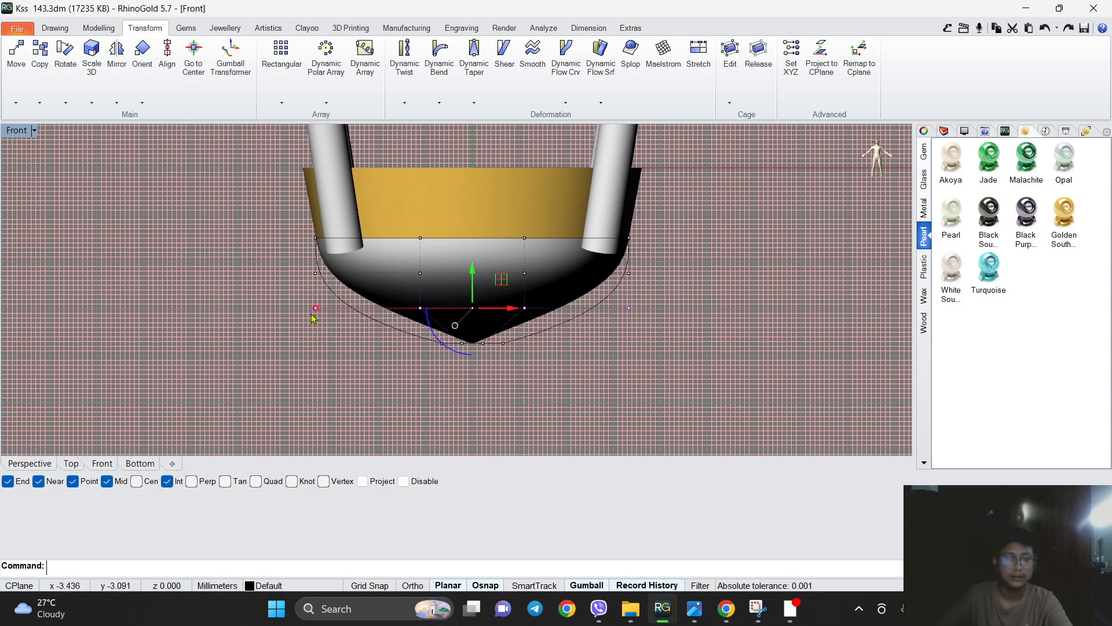
pyautogui.keyDown('shift'); pyautogui.moveTo(317, 309); pyautogui.dragTo(344, 316); pyautogui.keyUp('shift')
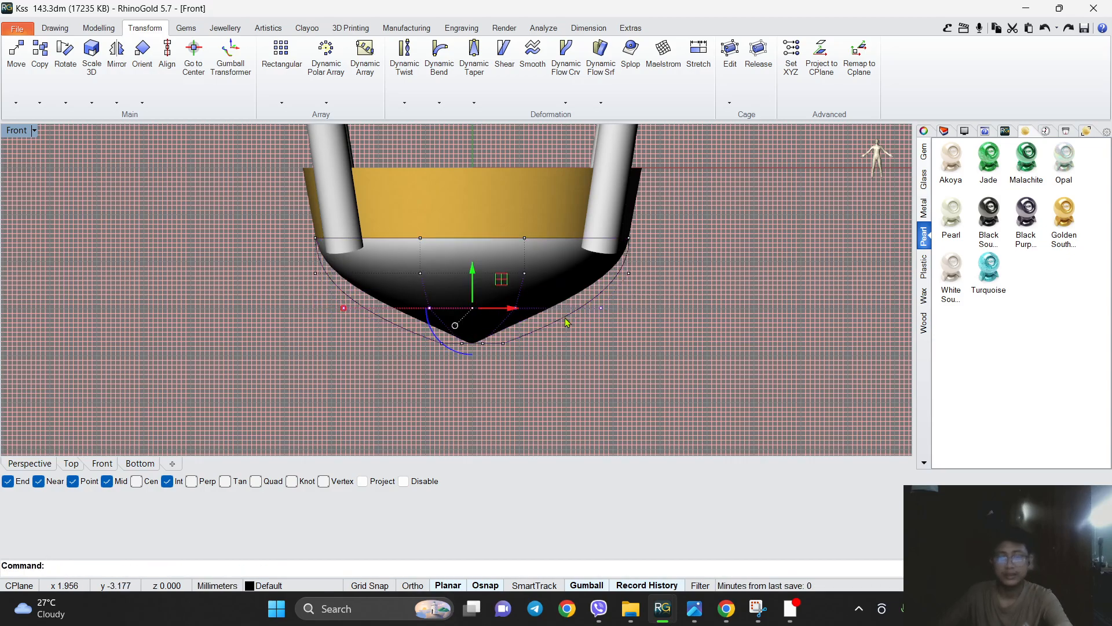
pyautogui.press('Delete')
pyautogui.click(494, 270)
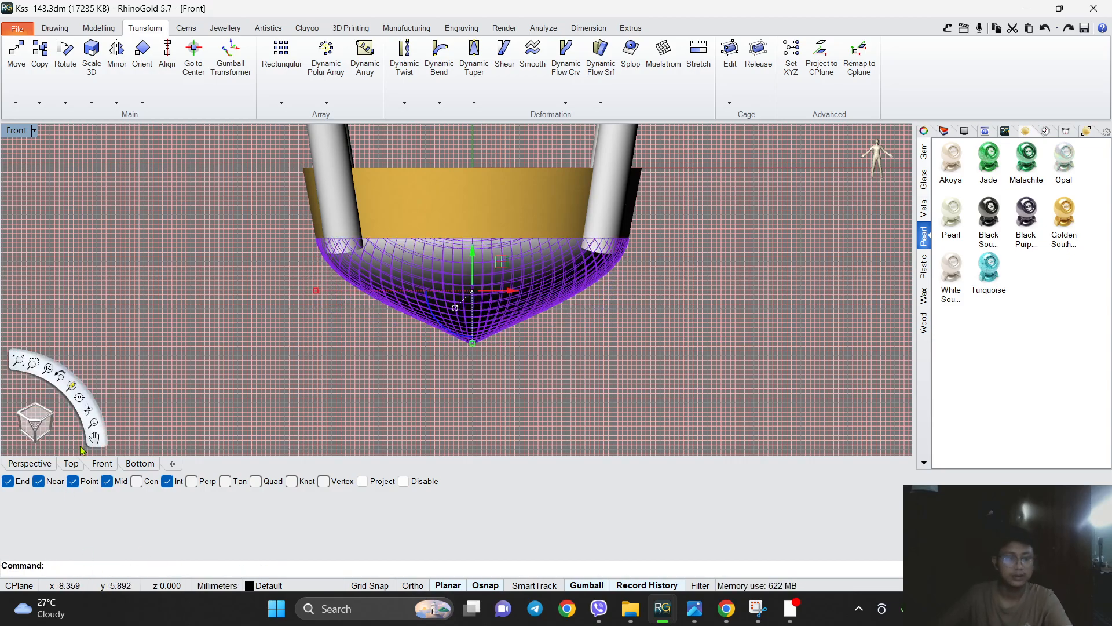
# Draw a circle in the top view centred on the dome's middle point.
pyautogui.click(72, 463)
pyautogui.scroll(-2, 438, 299)
pyautogui.click(624, 277)
pyautogui.scroll(6, 412, 287)
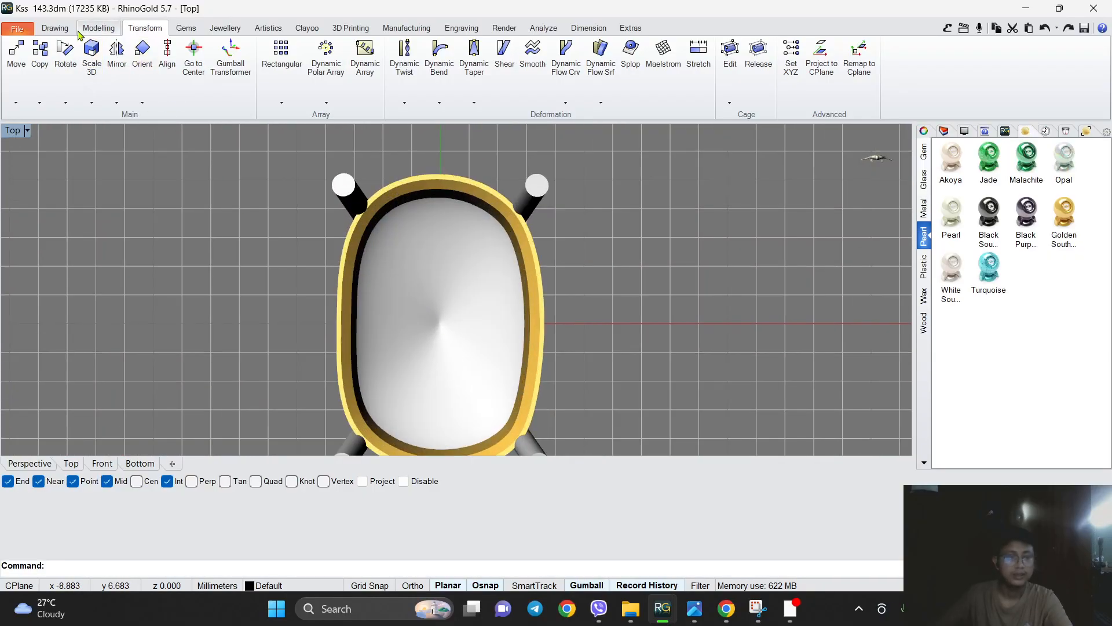
pyautogui.click(55, 28)
pyautogui.click(66, 49)
pyautogui.moveTo(449, 255); pyautogui.dragTo(456, 257, button='right')
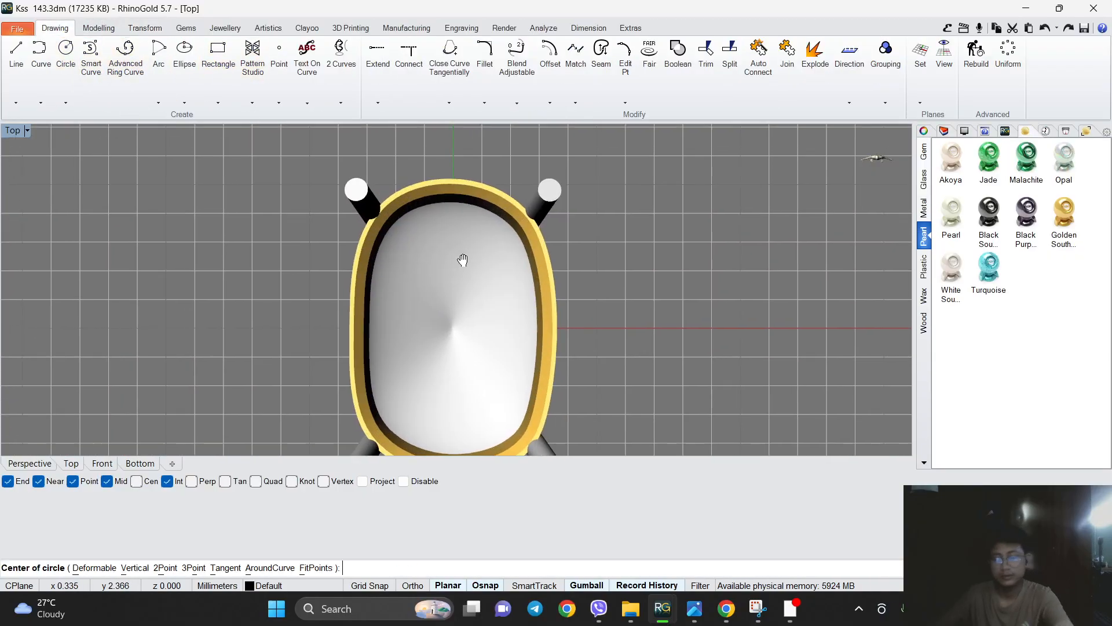
pyautogui.click(446, 326)
pyautogui.scroll(4, 498, 278)
pyautogui.click(452, 248)
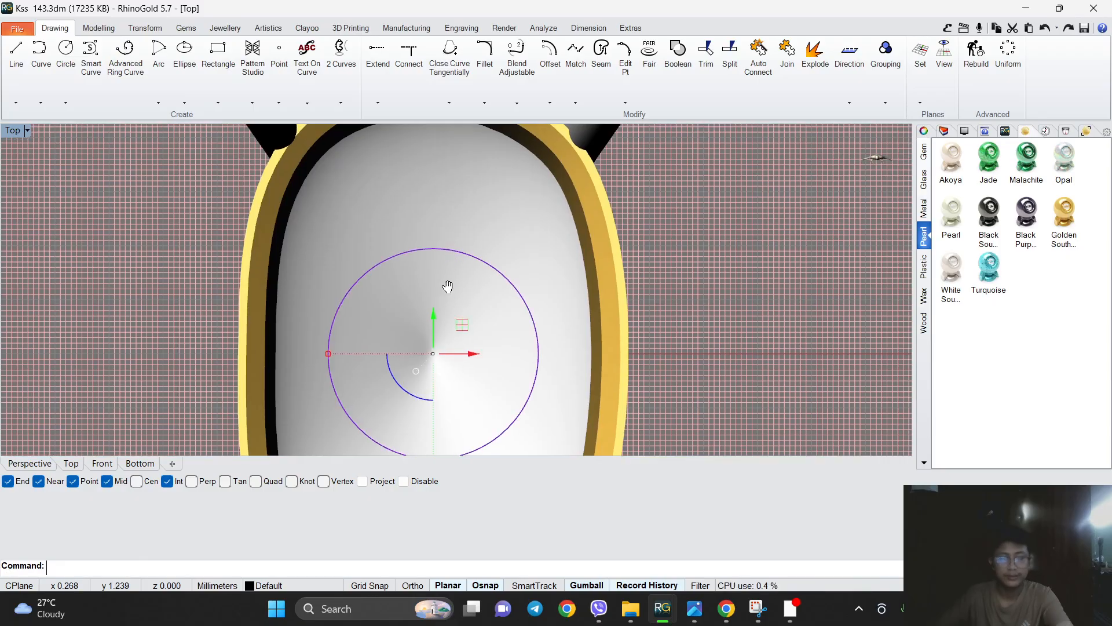
# Pull the circle's uppermost control point outward to turn it into a teardrop curve.
pyautogui.scroll(-3, 449, 293)
pyautogui.moveTo(455, 267); pyautogui.dragTo(455, 186)
pyautogui.click(484, 292)
pyautogui.click(488, 280)
# Rotate and resize the teardrop to fill the dome's upper-left quarter with its tip at the corner prong.
pyautogui.moveTo(488, 280); pyautogui.dragTo(426, 238)
pyautogui.moveTo(370, 314); pyautogui.dragTo(403, 343)
pyautogui.moveTo(410, 242); pyautogui.dragTo(401, 239)
pyautogui.keyDown('shift'); pyautogui.moveTo(345, 305); pyautogui.dragTo(358, 295); pyautogui.keyUp('shift')
pyautogui.moveTo(401, 229); pyautogui.dragTo(414, 247)
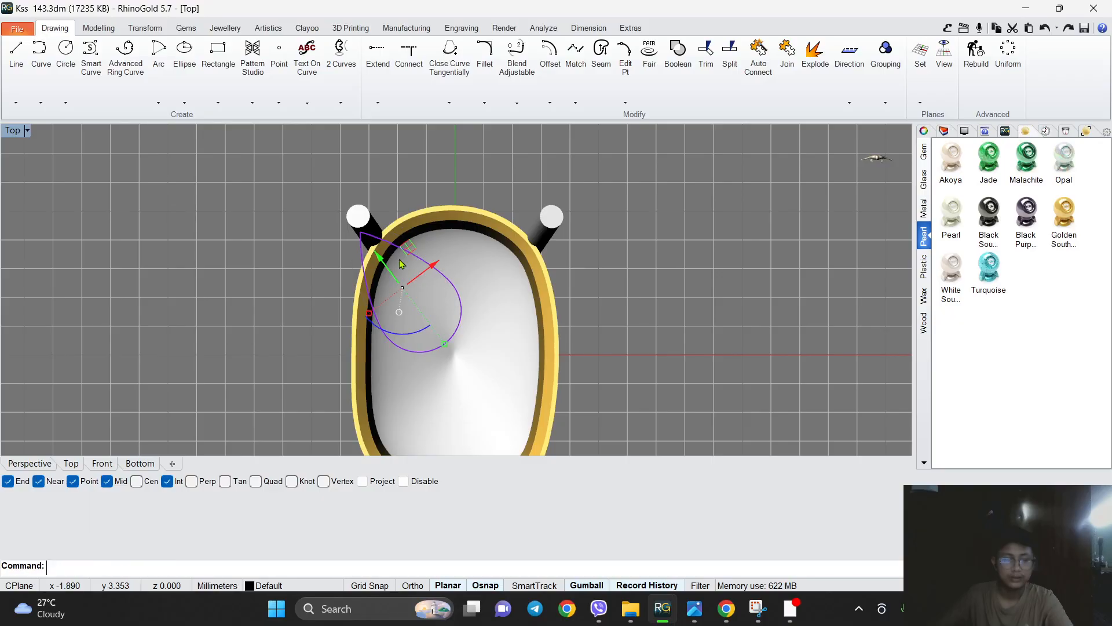
# Mirror the teardrop curve to the other three quarters of the dome.
pyautogui.click(145, 28)
pyautogui.click(116, 103)
pyautogui.click(158, 164)
pyautogui.scroll(3, 437, 309)
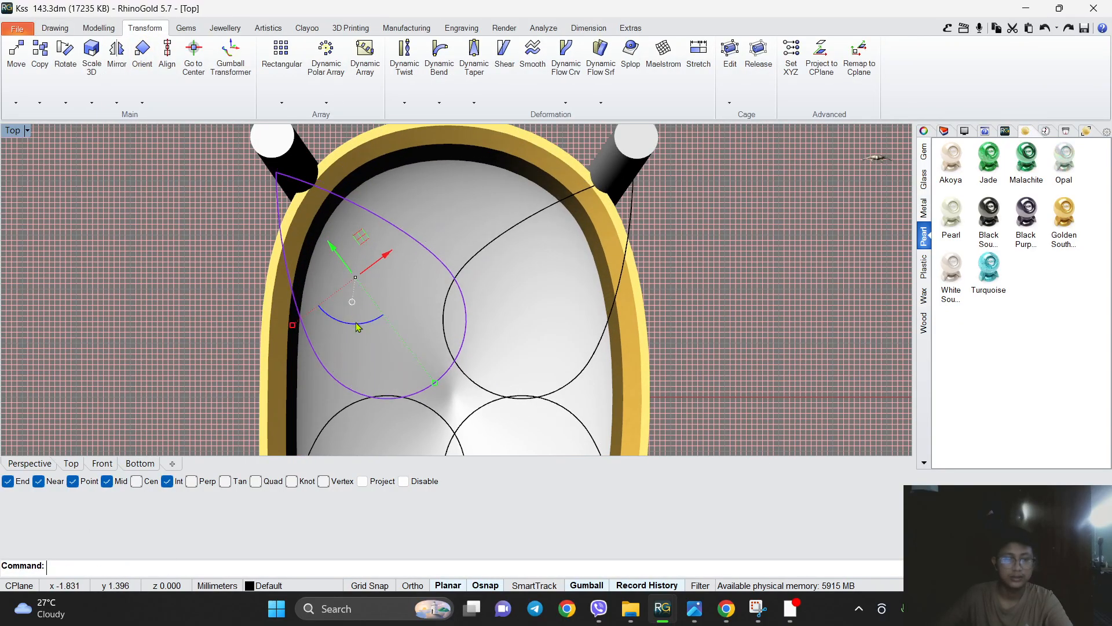
# Fine-tune the upper-left teardrop's rotation and position so the mirrored teardrops overlap slightly.
pyautogui.moveTo(357, 329); pyautogui.dragTo(353, 334)
pyautogui.moveTo(369, 233); pyautogui.dragTo(373, 233)
pyautogui.moveTo(367, 259); pyautogui.dragTo(389, 244, button='right')
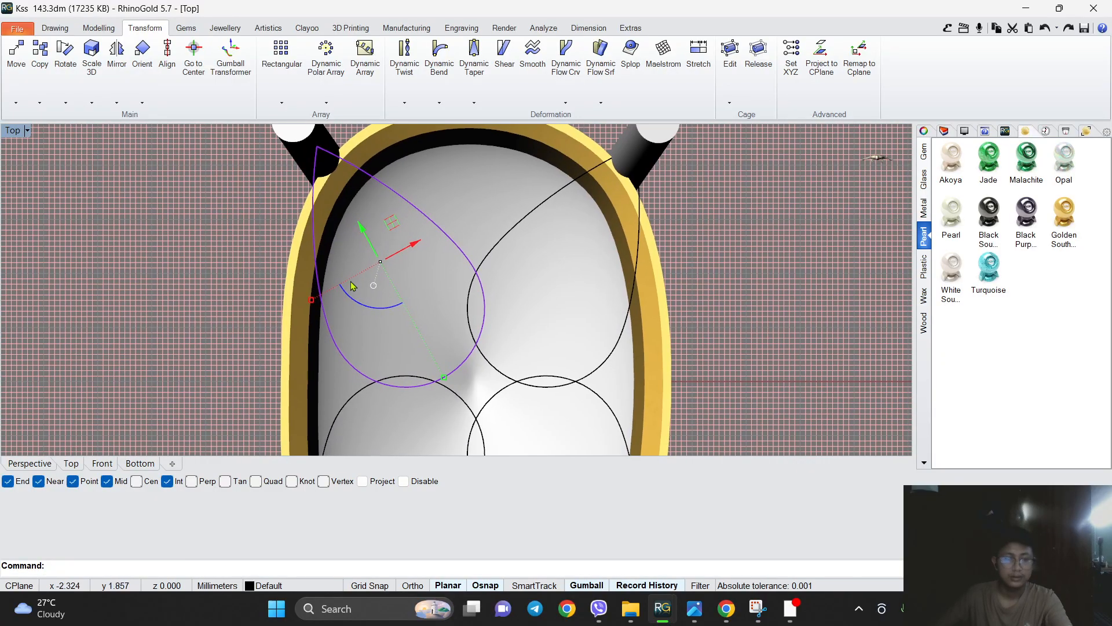
# Make a smaller copy of the teardrop inside the upper-left one and mirror it to the other quarters about origin 0.
pyautogui.moveTo(315, 304); pyautogui.dragTo(371, 297)
pyautogui.moveTo(394, 242); pyautogui.dragTo(399, 245)
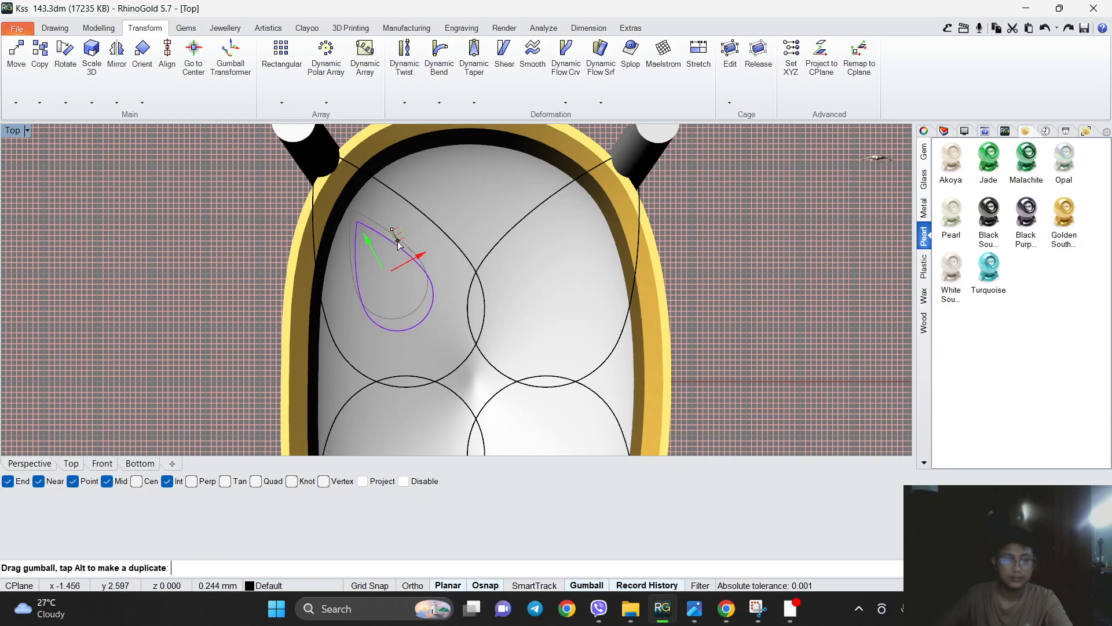
pyautogui.scroll(-6, 356, 236)
pyautogui.rightClick(421, 335)
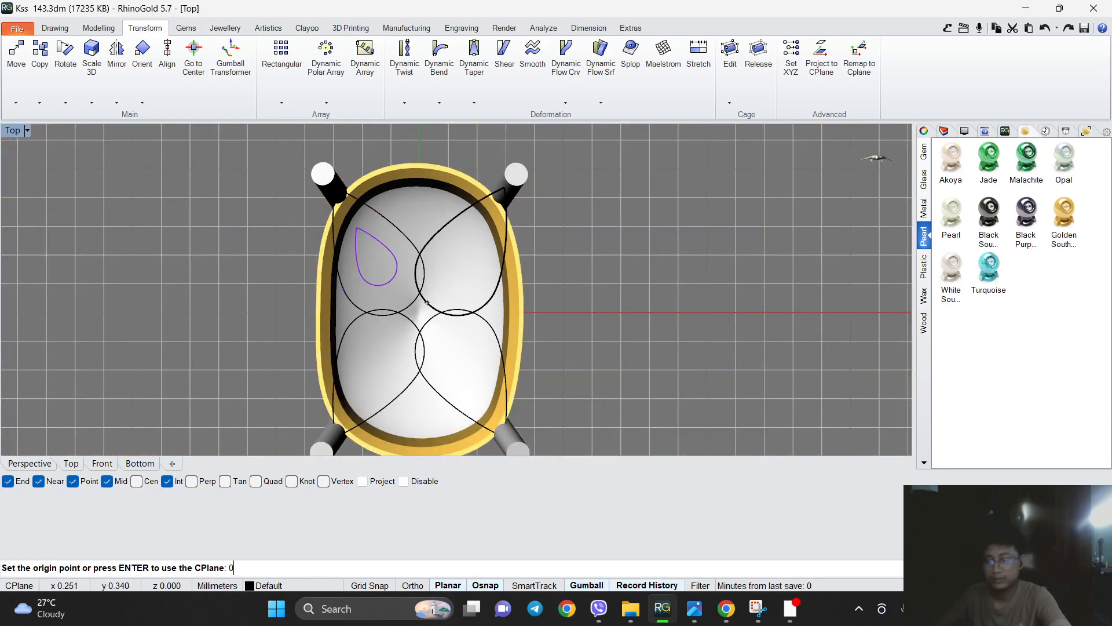
pyautogui.write('0')
pyautogui.press('Return')
# Trim the dome with all the teardrop curves, removing the areas outside the large teardrops and inside the small ones.
pyautogui.middleClick(636, 294)
pyautogui.click(695, 254)
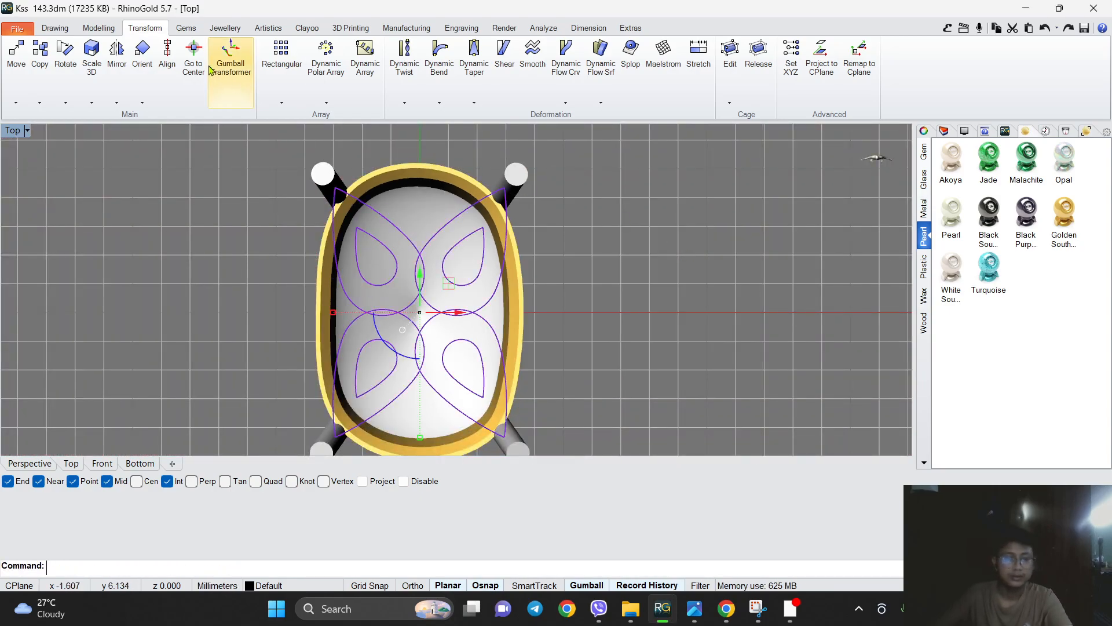
pyautogui.click(55, 28)
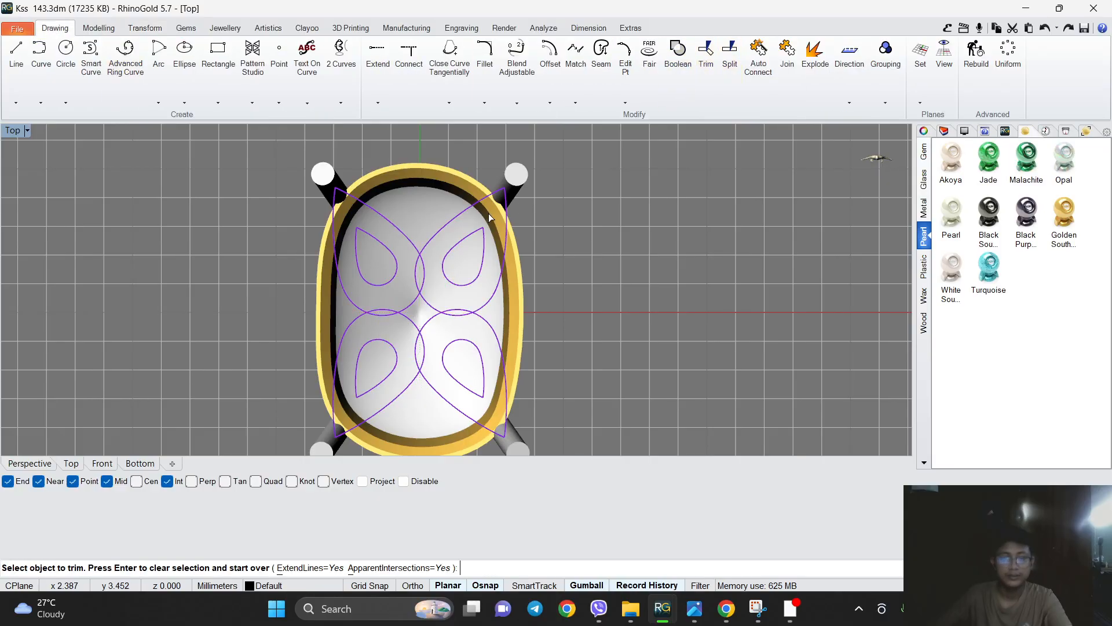
pyautogui.scroll(5, 498, 289)
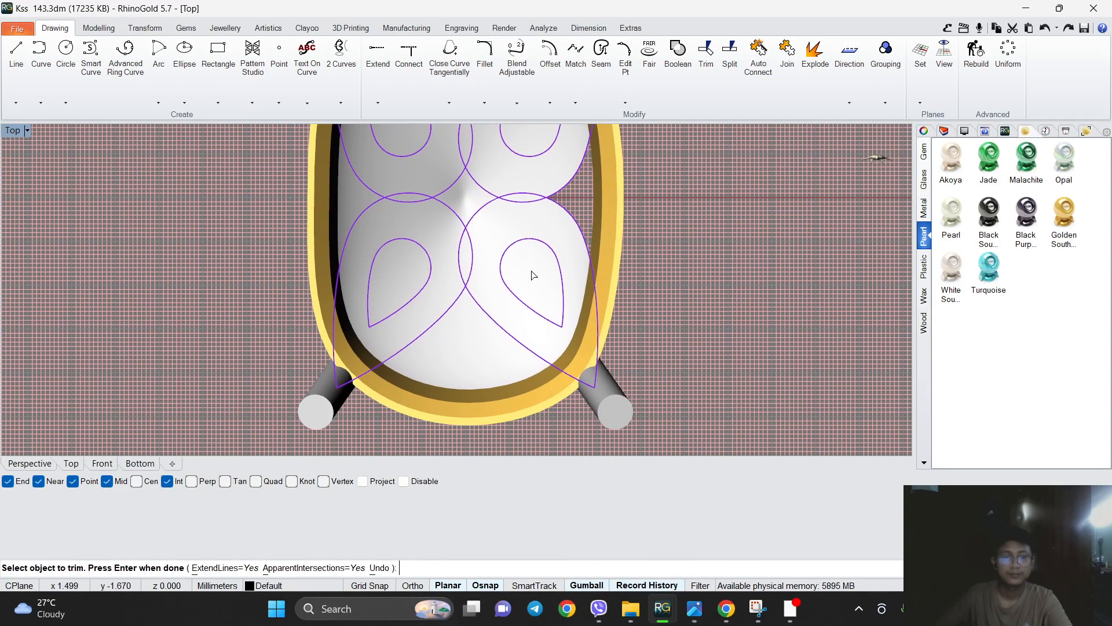
pyautogui.click(533, 275)
pyautogui.click(469, 341)
pyautogui.click(408, 289)
pyautogui.scroll(3, 353, 242)
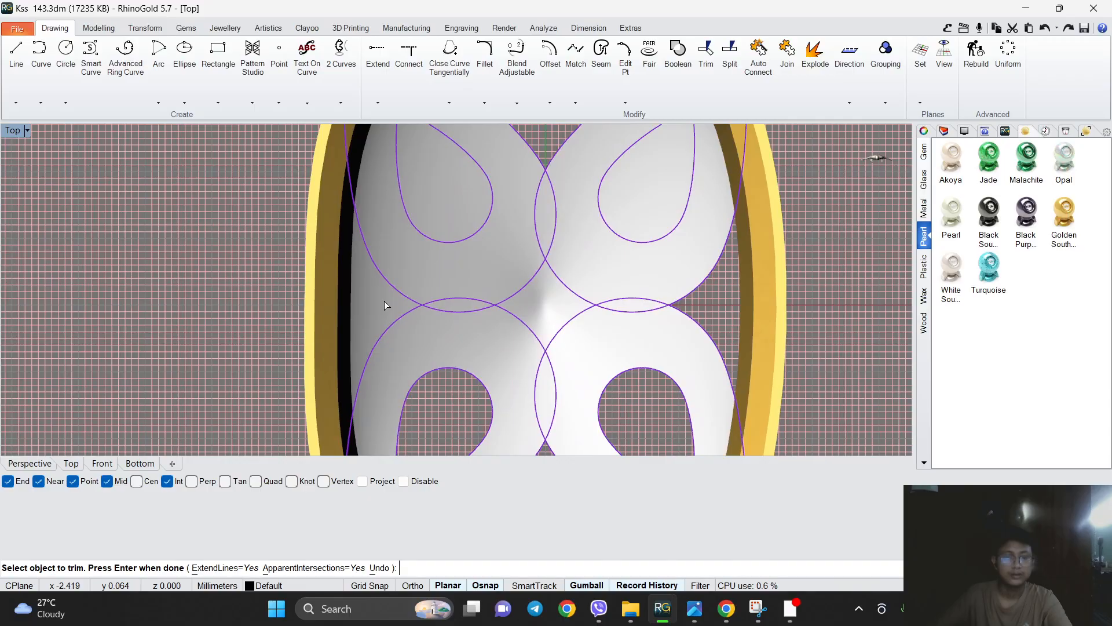
pyautogui.click(384, 303)
pyautogui.click(430, 234)
pyautogui.click(652, 189)
pyautogui.scroll(-5, 510, 272)
pyautogui.press('Return')
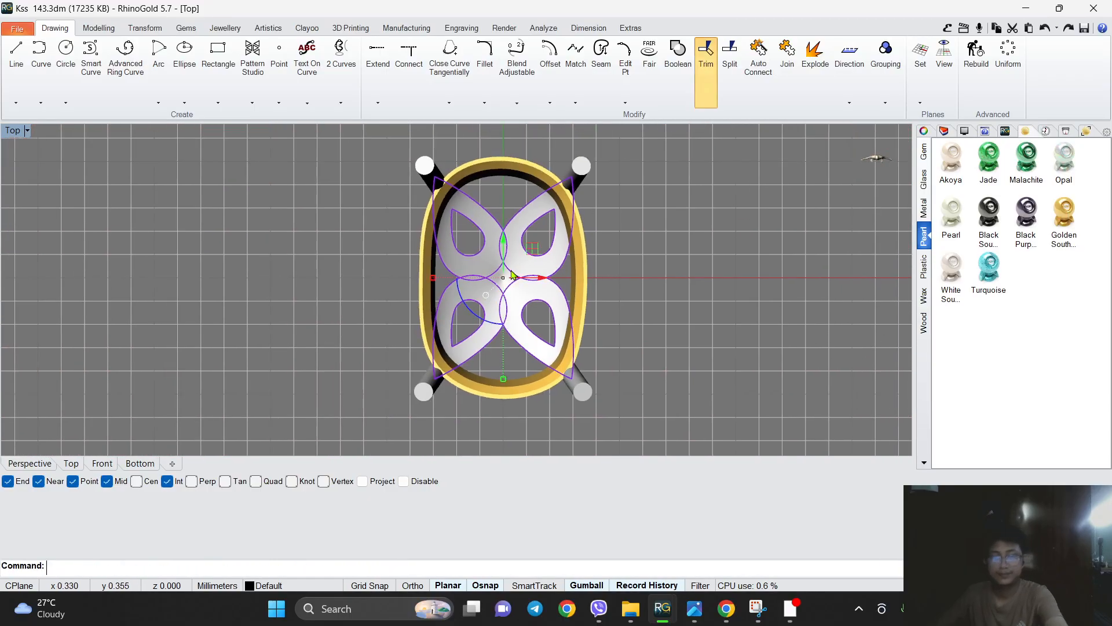
# Offset the trimmed butterfly-shaped surface by 0.3 mm as a solid.
pyautogui.click(508, 271)
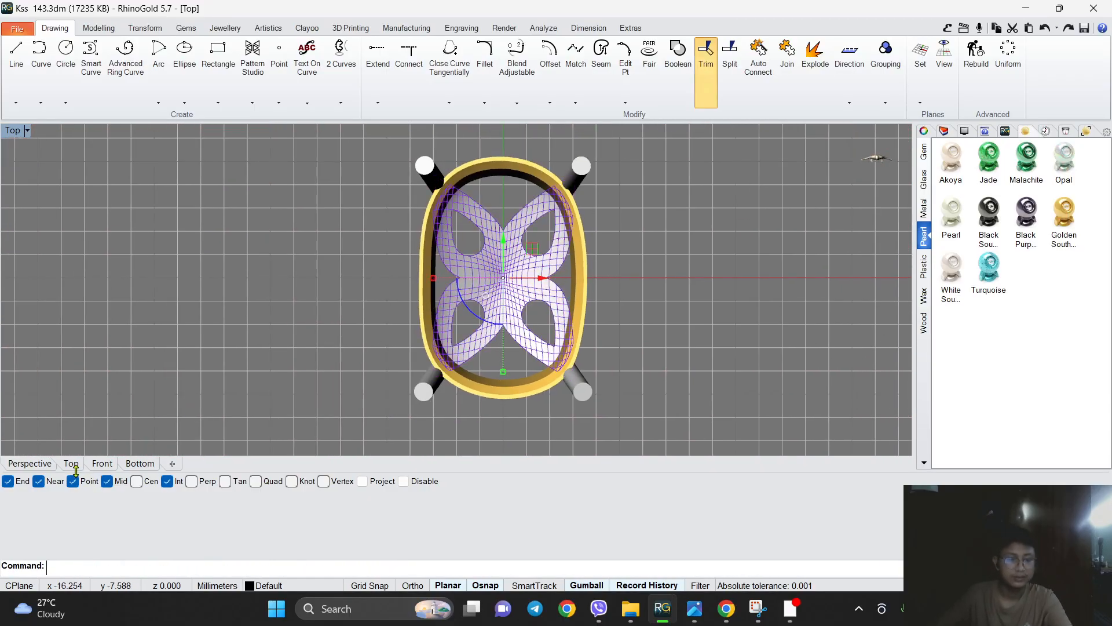
pyautogui.click(39, 465)
pyautogui.scroll(-2, 519, 244)
pyautogui.scroll(4, 498, 278)
pyautogui.moveTo(498, 301); pyautogui.dragTo(481, 231, button='right')
pyautogui.moveTo(452, 394); pyautogui.dragTo(493, 339, button='right')
pyautogui.click(107, 31)
pyautogui.click(619, 74)
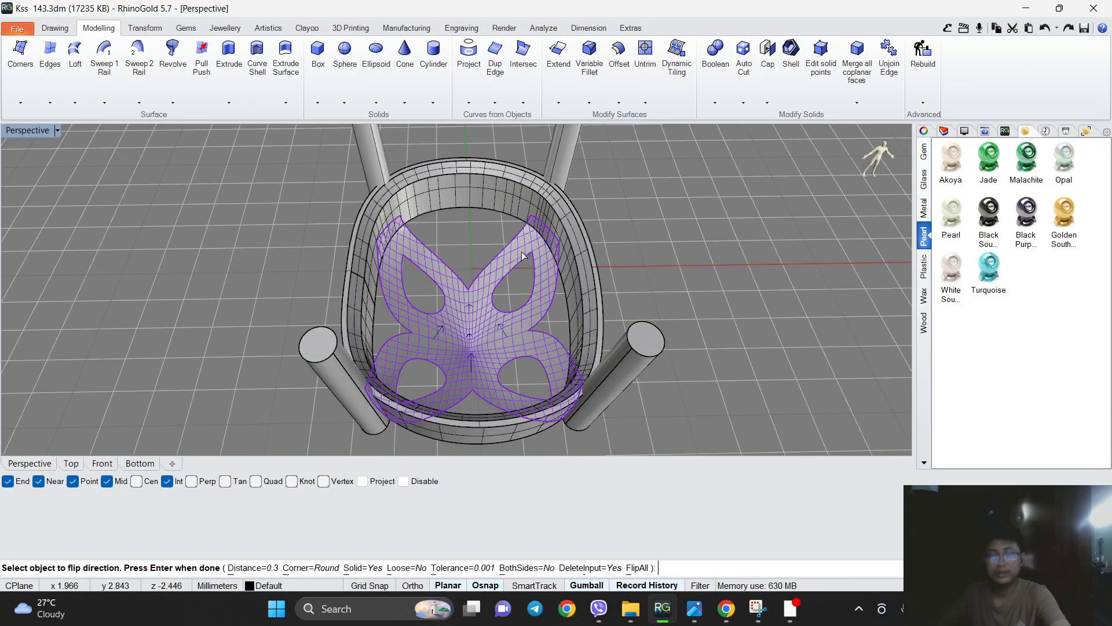
pyautogui.press('Return')
# Show the hidden stones and settings of the piece around the base ring.
pyautogui.scroll(-4, 539, 313)
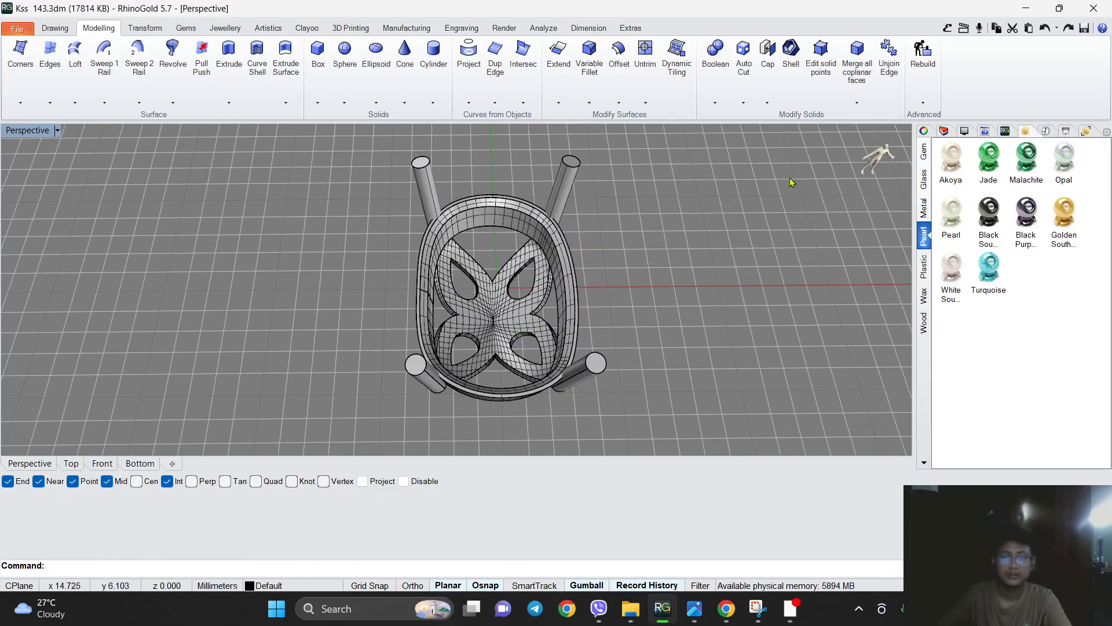
pyautogui.scroll(7, 447, 224)
pyautogui.moveTo(439, 228); pyautogui.dragTo(449, 289, button='right')
pyautogui.scroll(-7, 458, 284)
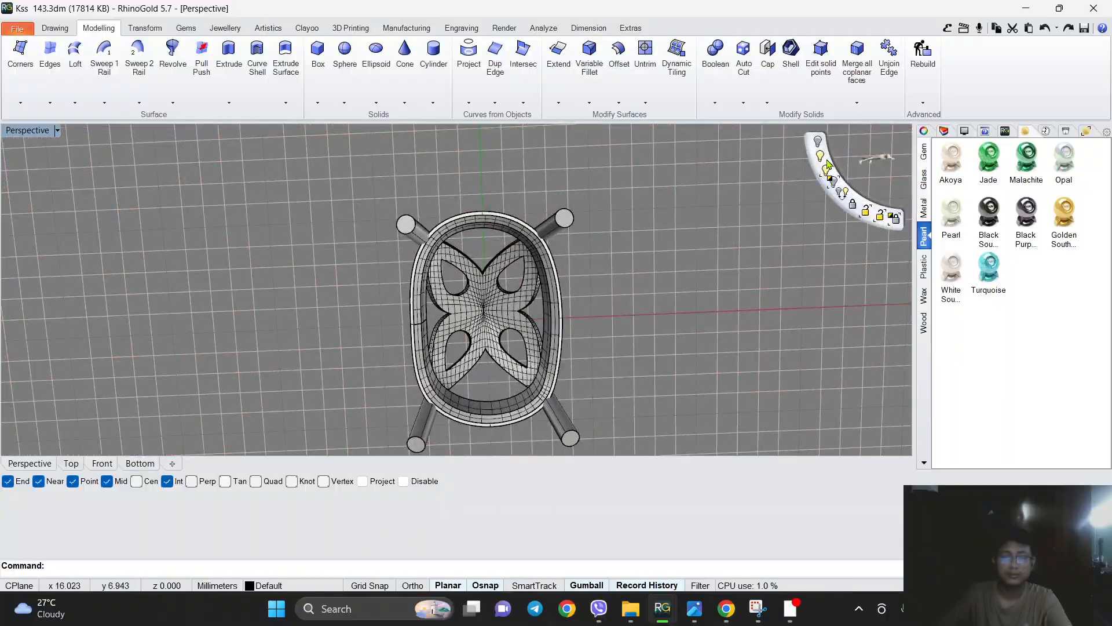
pyautogui.click(823, 158)
pyautogui.scroll(-5, 593, 272)
pyautogui.moveTo(596, 293); pyautogui.dragTo(568, 244, button='right')
pyautogui.moveTo(564, 303); pyautogui.dragTo(447, 209, button='right')
pyautogui.scroll(3, 447, 209)
pyautogui.moveTo(439, 365); pyautogui.dragTo(376, 423, button='right')
pyautogui.click(70, 464)
pyautogui.scroll(5, 439, 278)
# Select the surfaces and solids of the metalwork and assign them the Golden South pearl material.
pyautogui.middleClick(540, 191)
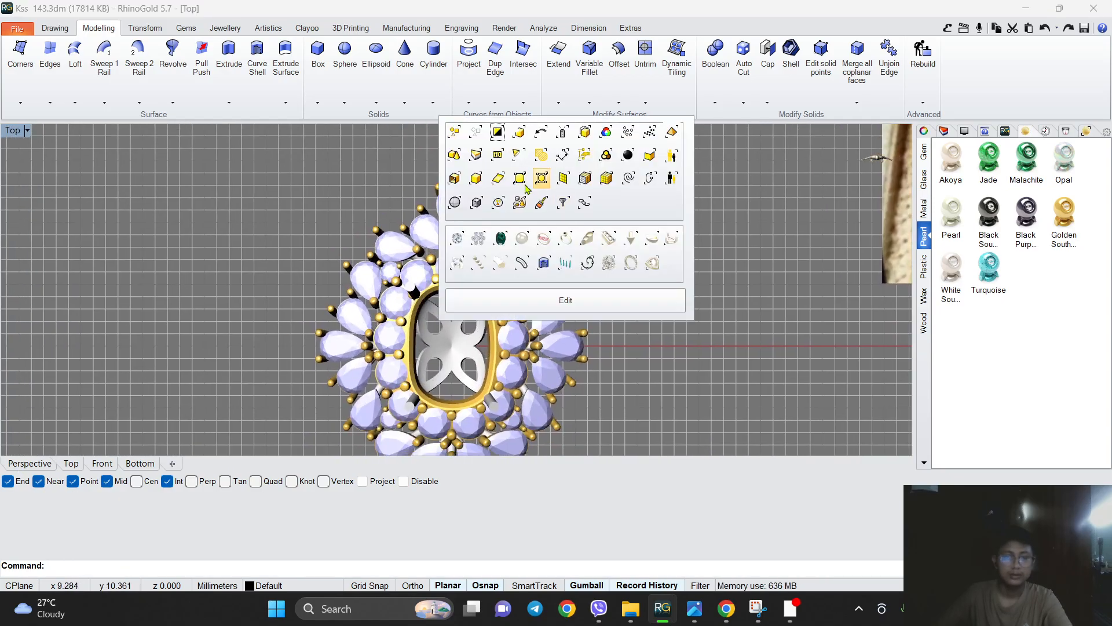
pyautogui.click(477, 185)
pyautogui.middleClick(630, 231)
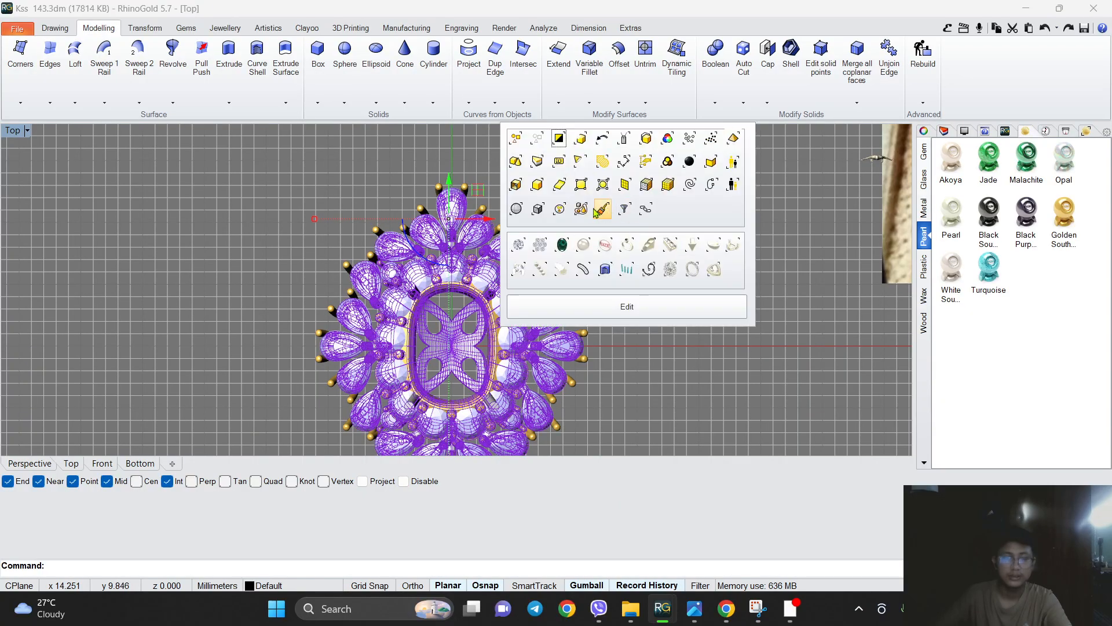
pyautogui.click(521, 186)
pyautogui.scroll(2, 560, 205)
pyautogui.middleClick(561, 205)
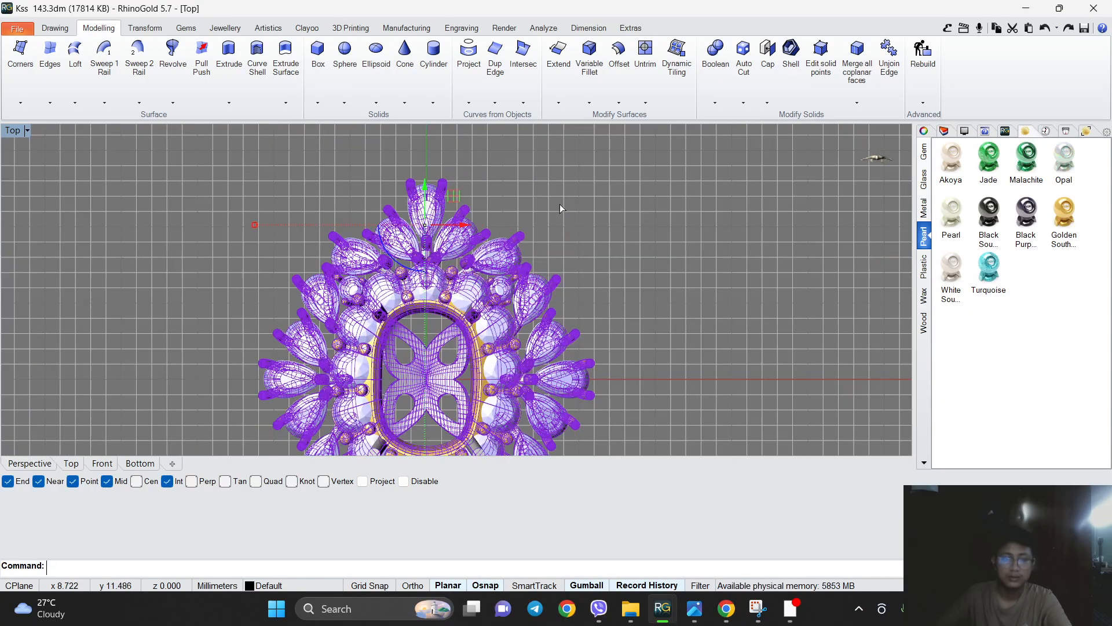
pyautogui.click(493, 166)
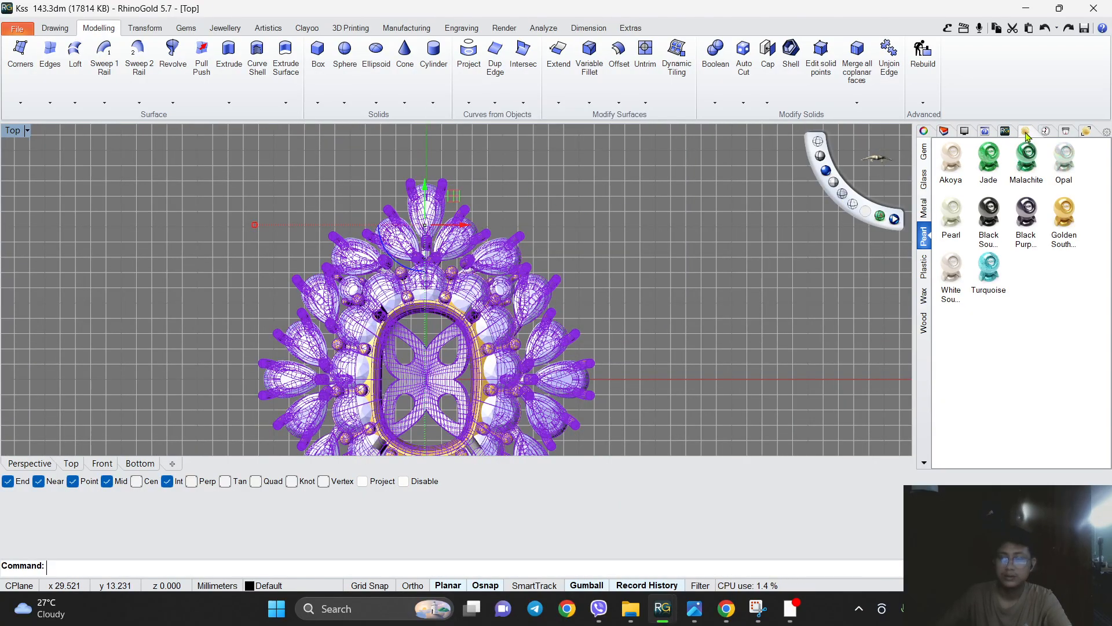
pyautogui.doubleClick(1064, 215)
pyautogui.click(680, 241)
pyautogui.scroll(-1, 637, 249)
pyautogui.scroll(6, 517, 273)
pyautogui.scroll(-7, 473, 311)
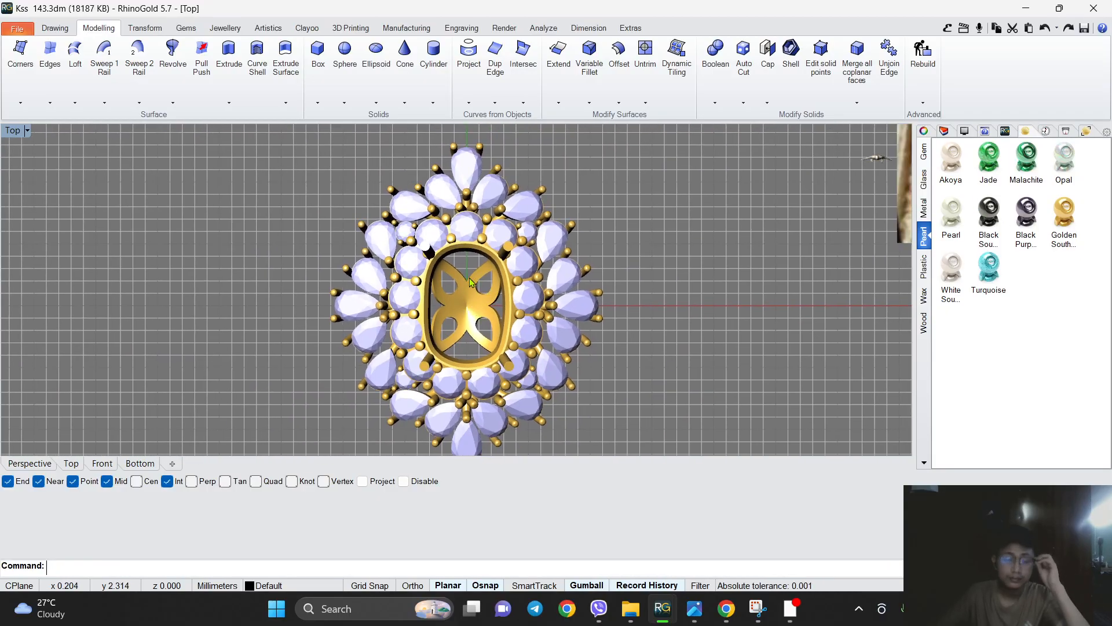
# Duplicate the base ring's outer edge as a separate curve.
pyautogui.click(494, 65)
pyautogui.scroll(5, 472, 233)
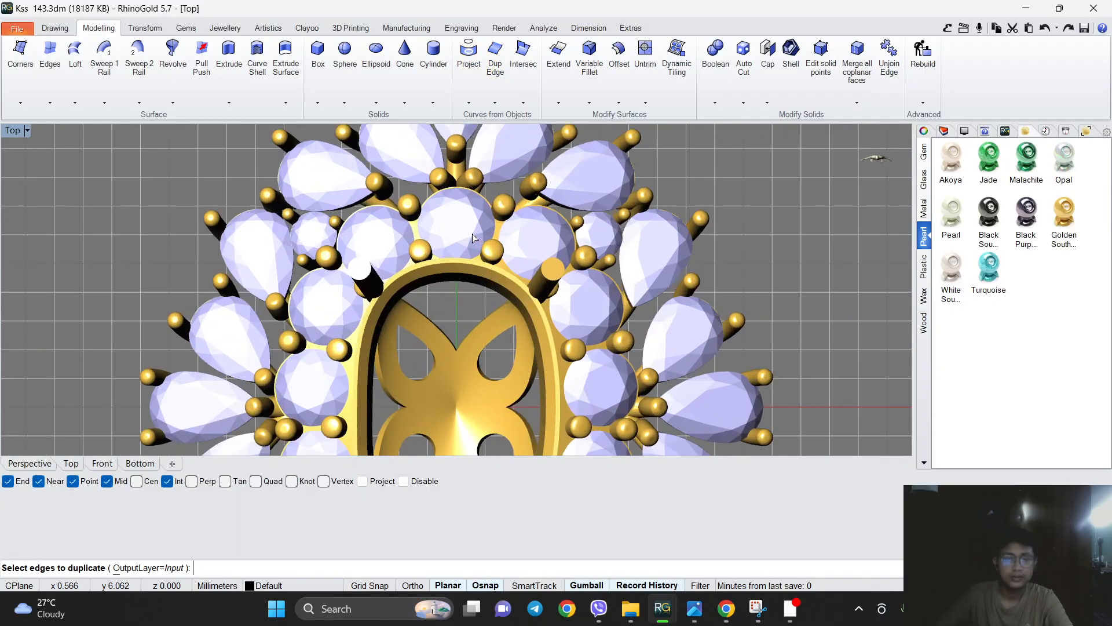
pyautogui.click(467, 246)
pyautogui.scroll(-3, 474, 246)
pyautogui.press('Return')
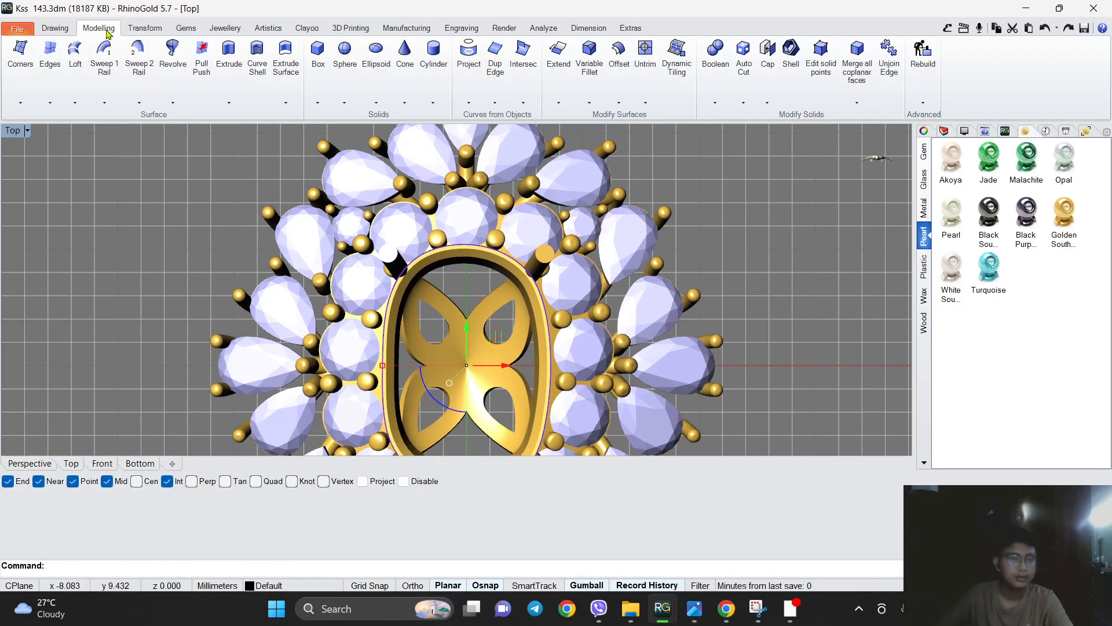
# Check the direction of the base ring's outline curve and generate a centre gem from it with Gem Creator.
pyautogui.click(67, 32)
pyautogui.click(828, 69)
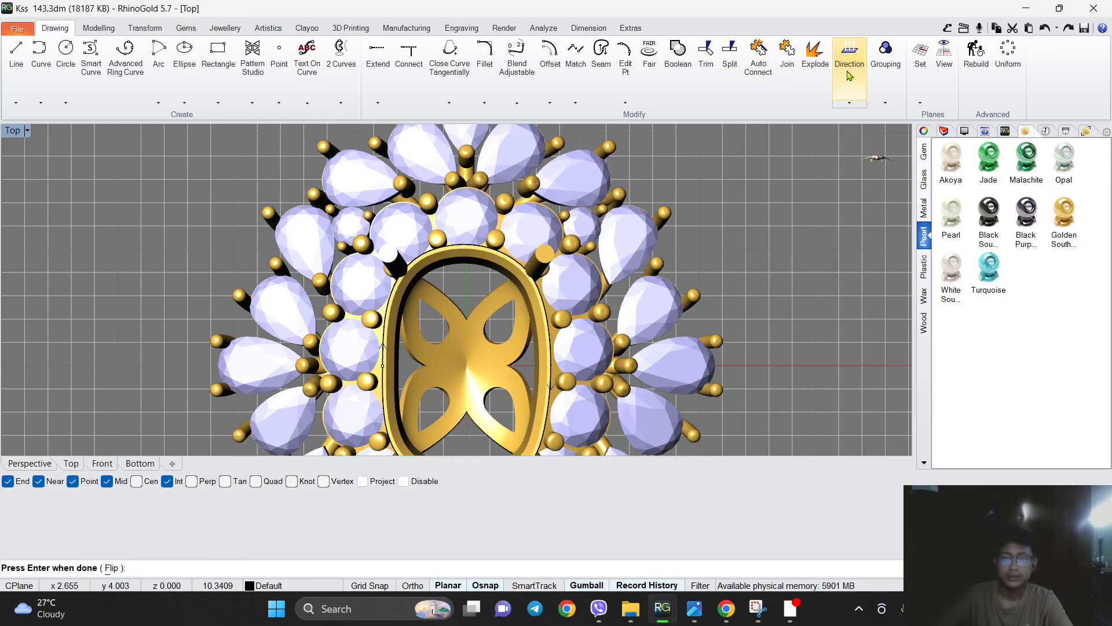
pyautogui.rightClick(272, 237)
pyautogui.click(185, 28)
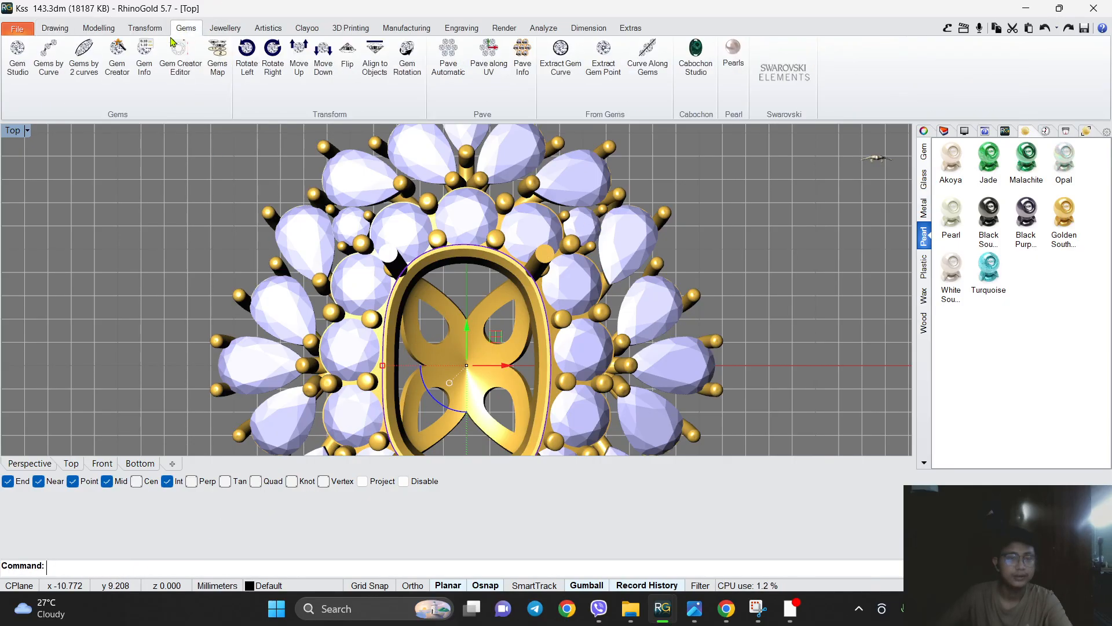
pyautogui.click(115, 73)
pyautogui.click(930, 406)
pyautogui.moveTo(593, 336); pyautogui.dragTo(587, 269, button='right')
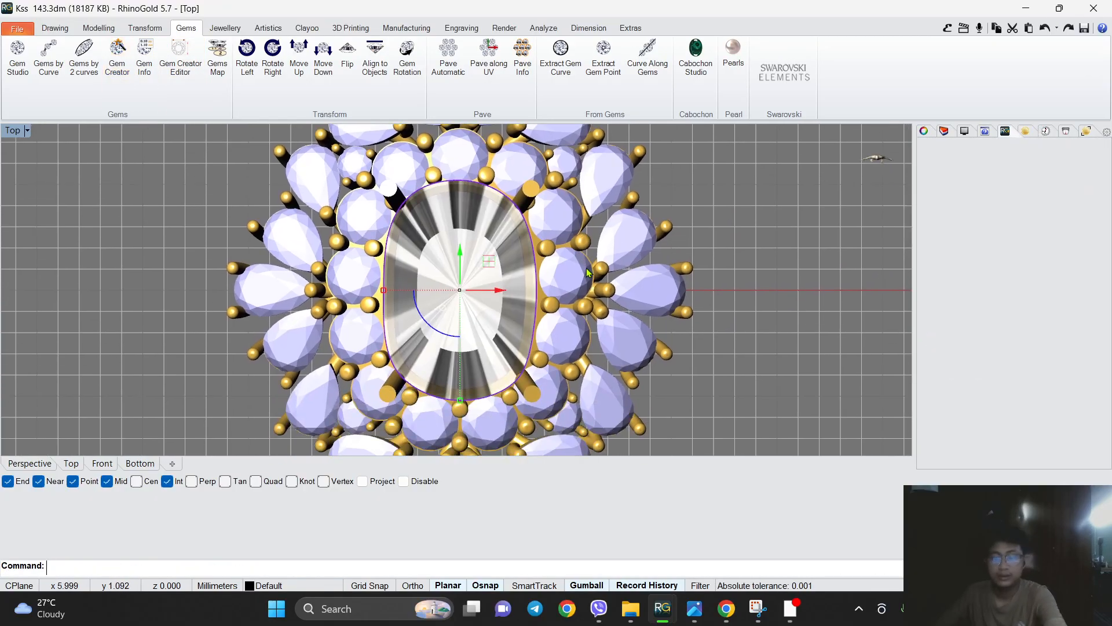
# Select the new centre gem's parts and assign them the Red Violet plastic material.
pyautogui.press('Escape')
pyautogui.scroll(4, 426, 259)
pyautogui.click(503, 238)
pyautogui.click(541, 257)
pyautogui.scroll(-8, 541, 258)
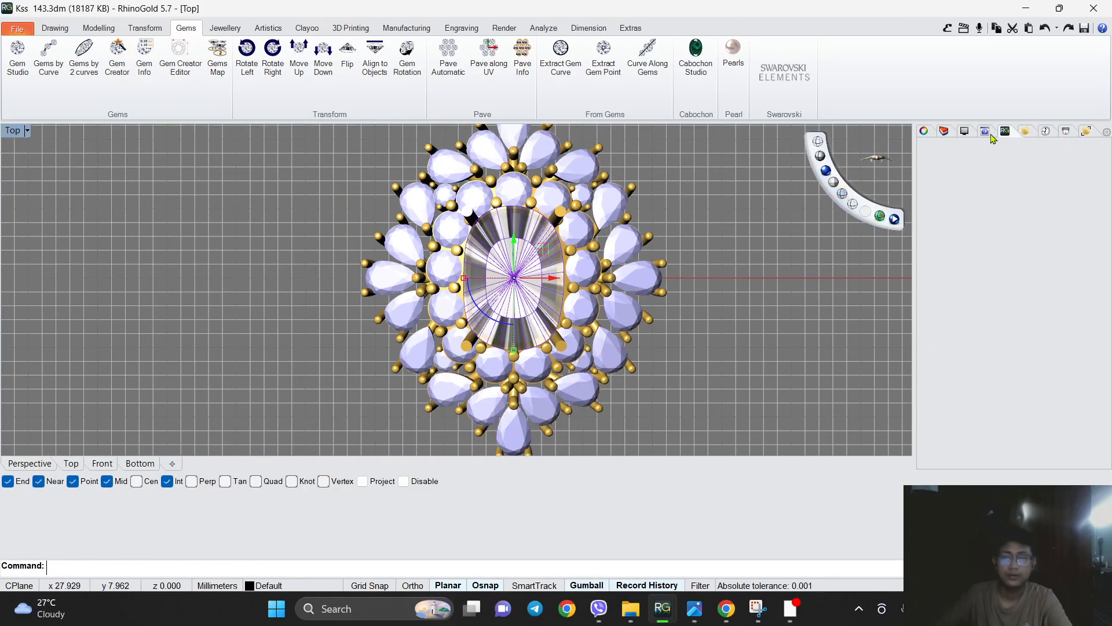
pyautogui.click(1028, 132)
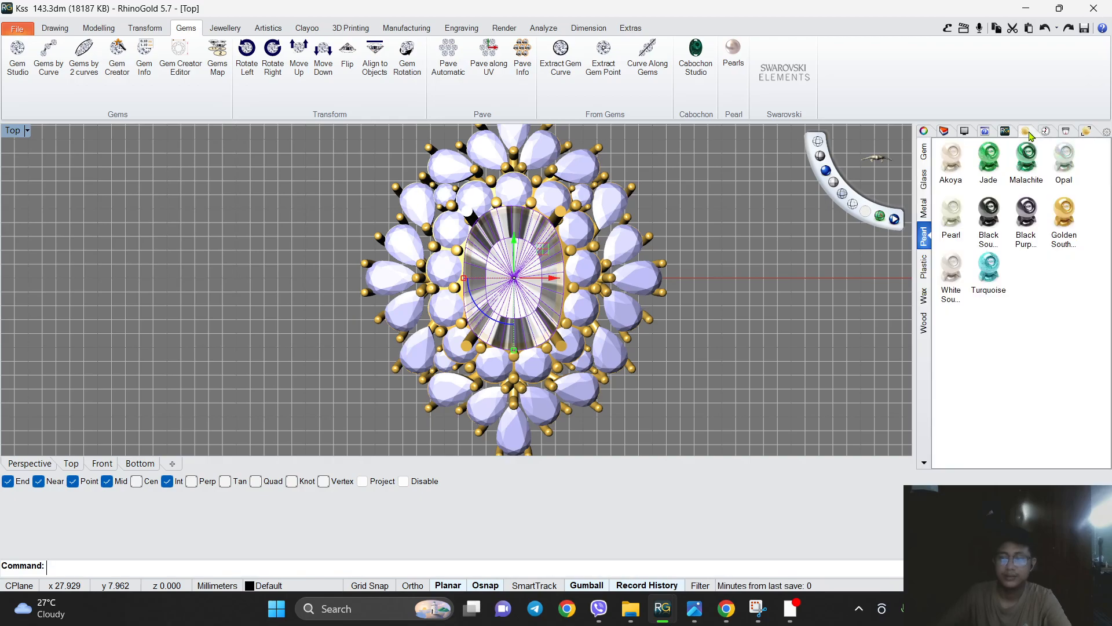
pyautogui.click(924, 268)
pyautogui.click(1069, 324)
pyautogui.scroll(-5, 666, 186)
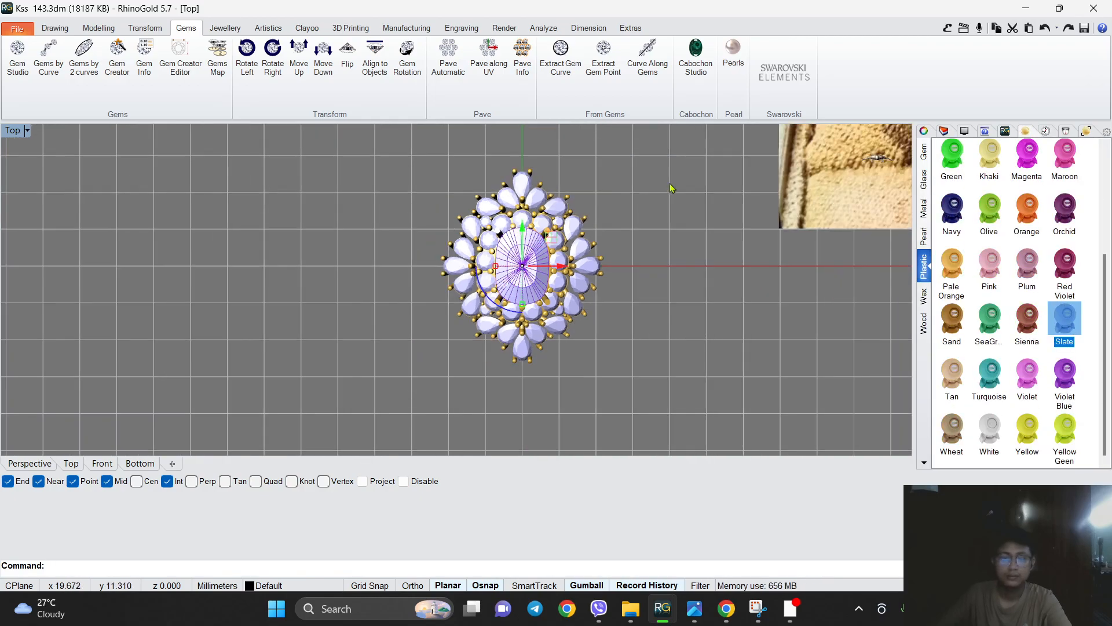
pyautogui.scroll(5, 703, 313)
pyautogui.click(1064, 259)
pyautogui.scroll(-5, 654, 224)
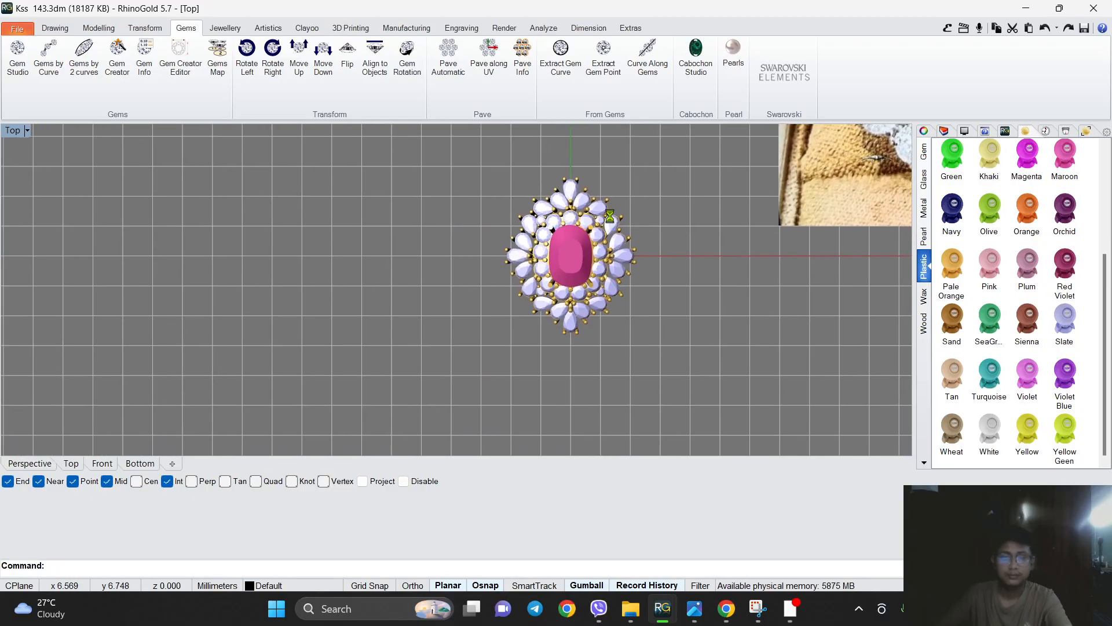
# Hide the construction grid and the reference image beside the jewellery piece in the Top view.
pyautogui.press('F7')
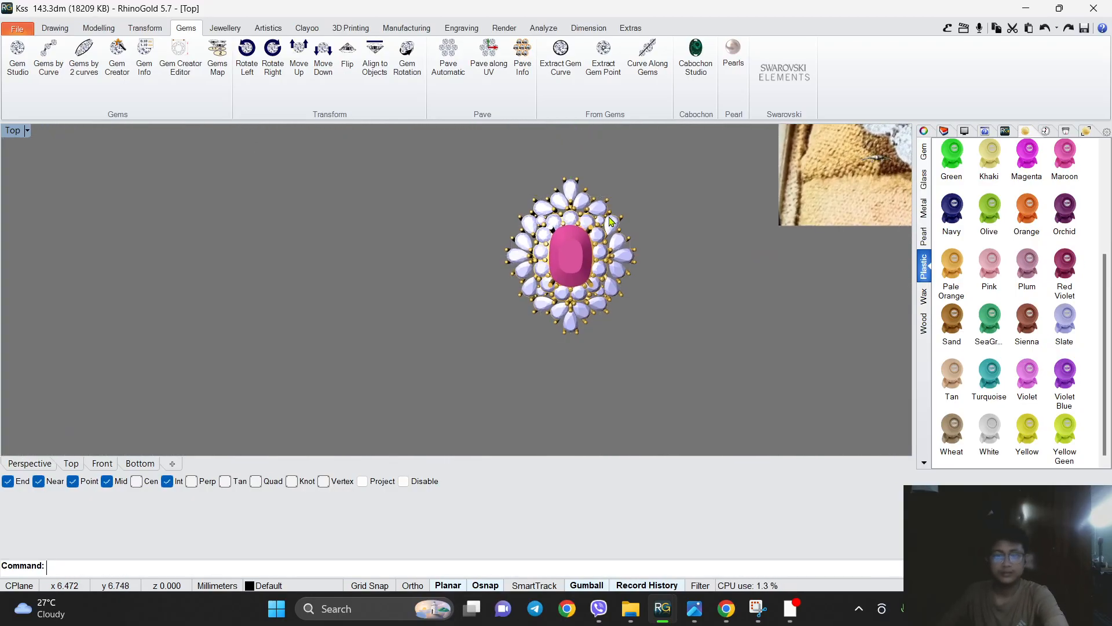
pyautogui.moveTo(470, 372); pyautogui.dragTo(692, 163)
pyautogui.middleClick(856, 181)
pyautogui.click(839, 186)
pyautogui.scroll(-6, 771, 175)
pyautogui.moveTo(764, 176); pyautogui.dragTo(449, 243, button='right')
pyautogui.moveTo(858, 205)
pyautogui.click(831, 180)
pyautogui.click(816, 144)
pyautogui.scroll(6, 474, 364)
pyautogui.scroll(6, 431, 244)
pyautogui.scroll(-2, 453, 246)
pyautogui.moveTo(427, 303); pyautogui.dragTo(488, 300, button='right')
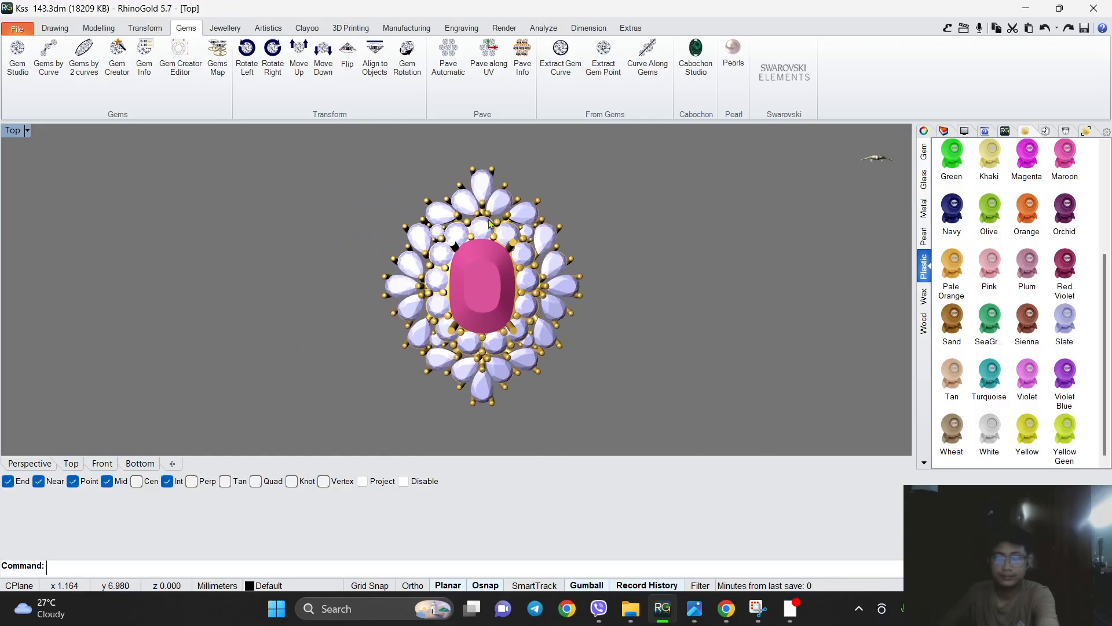
# Capture area screenshots of the whole piece in the Top view and, with the grid hidden, in the Front view.
pyautogui.press('super+shift+s')
pyautogui.moveTo(303, 131); pyautogui.dragTo(666, 445)
pyautogui.click(105, 464)
pyautogui.scroll(-10, 470, 268)
pyautogui.scroll(1, 509, 303)
pyautogui.press('F7')
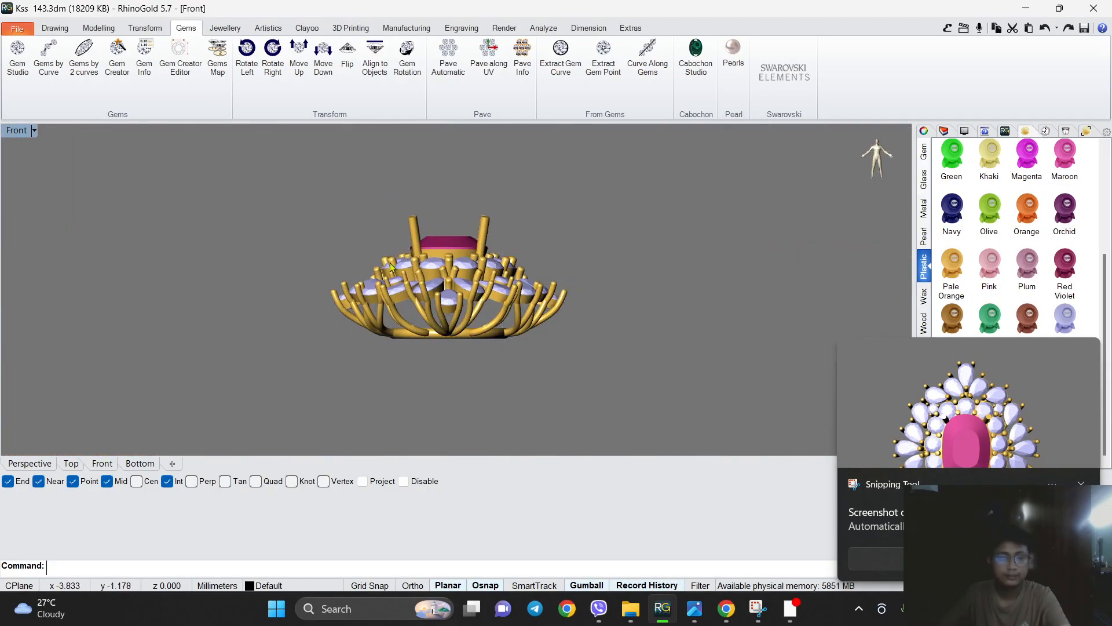
pyautogui.press('super+shift+s')
pyautogui.moveTo(255, 172); pyautogui.dragTo(686, 403)
# In the Perspective view, mirror the small element between the round and pear stones to the opposite side of the piece.
pyautogui.click(22, 462)
pyautogui.moveTo(525, 325); pyautogui.dragTo(559, 241, button='right')
pyautogui.moveTo(862, 188)
pyautogui.click(828, 176)
pyautogui.moveTo(486, 325)
pyautogui.mouseDown(button='right')
pyautogui.moveTo(436, 287)
pyautogui.moveTo(464, 299)
pyautogui.moveTo(446, 362)
pyautogui.moveTo(389, 315)
pyautogui.moveTo(422, 346)
pyautogui.moveTo(434, 331)
pyautogui.moveTo(494, 313)
pyautogui.moveTo(487, 348)
pyautogui.moveTo(533, 335)
pyautogui.moveTo(604, 352)
pyautogui.moveTo(360, 261)
pyautogui.moveTo(336, 258)
pyautogui.moveTo(324, 307)
pyautogui.mouseUp(button='right')
pyautogui.scroll(4, 455, 336)
pyautogui.scroll(-3, 348, 266)
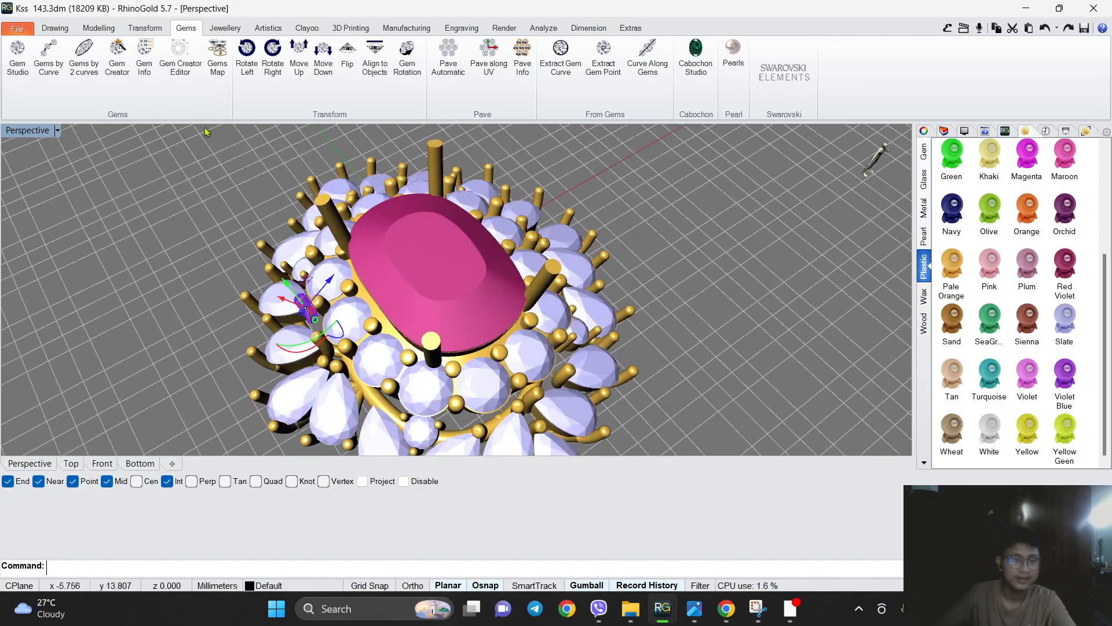
pyautogui.click(146, 27)
pyautogui.click(117, 102)
pyautogui.click(153, 164)
# Orbit to an angled overview of the whole piece without the grid and capture an area screenshot of it.
pyautogui.moveTo(742, 303); pyautogui.dragTo(448, 282, button='right')
pyautogui.scroll(-6, 491, 307)
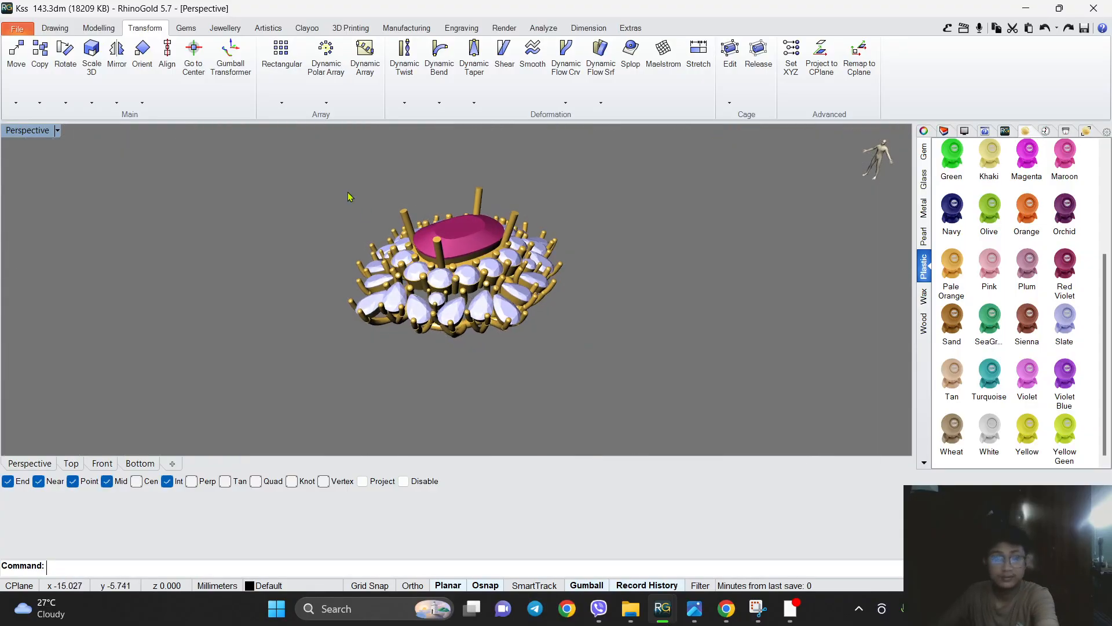
pyautogui.press('super+shift+s')
pyautogui.moveTo(280, 141); pyautogui.dragTo(631, 401)
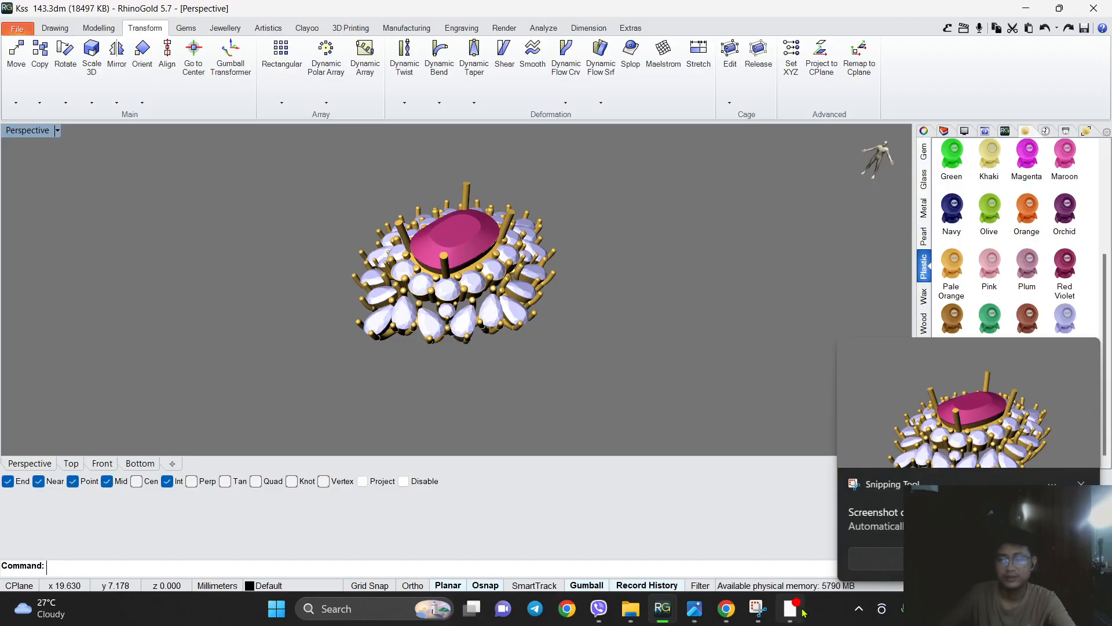
pyautogui.moveTo(789, 615)
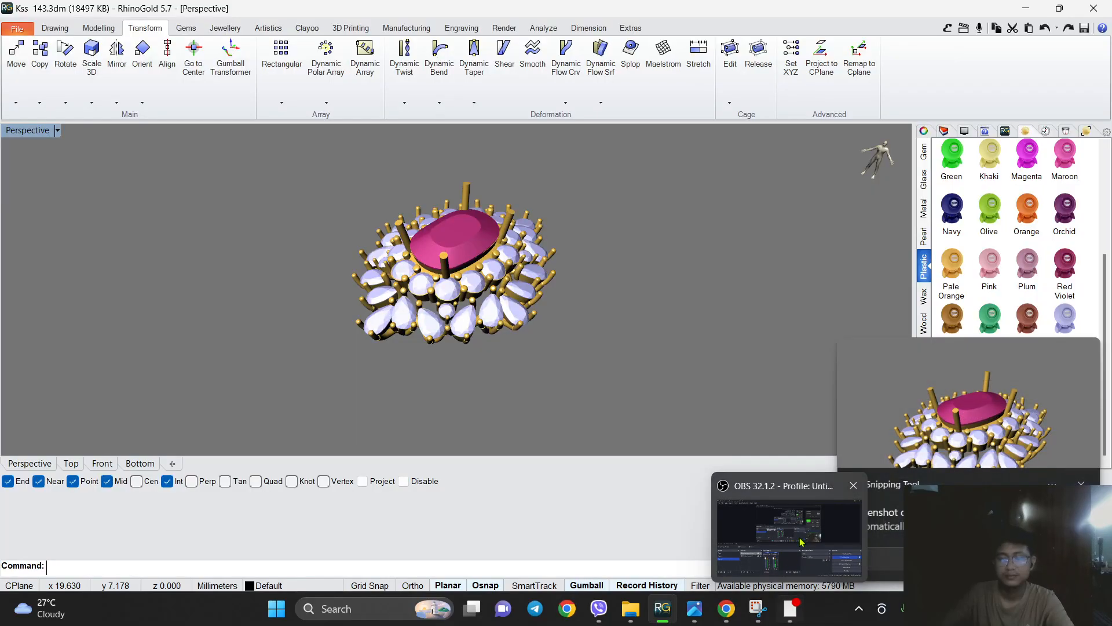
pyautogui.click(790, 524)
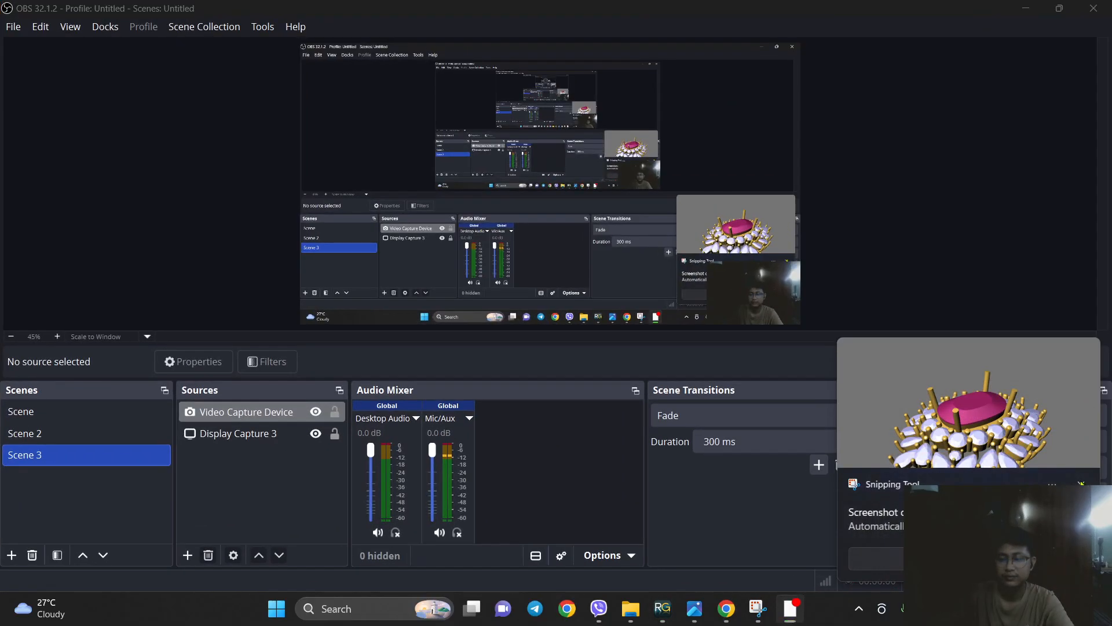